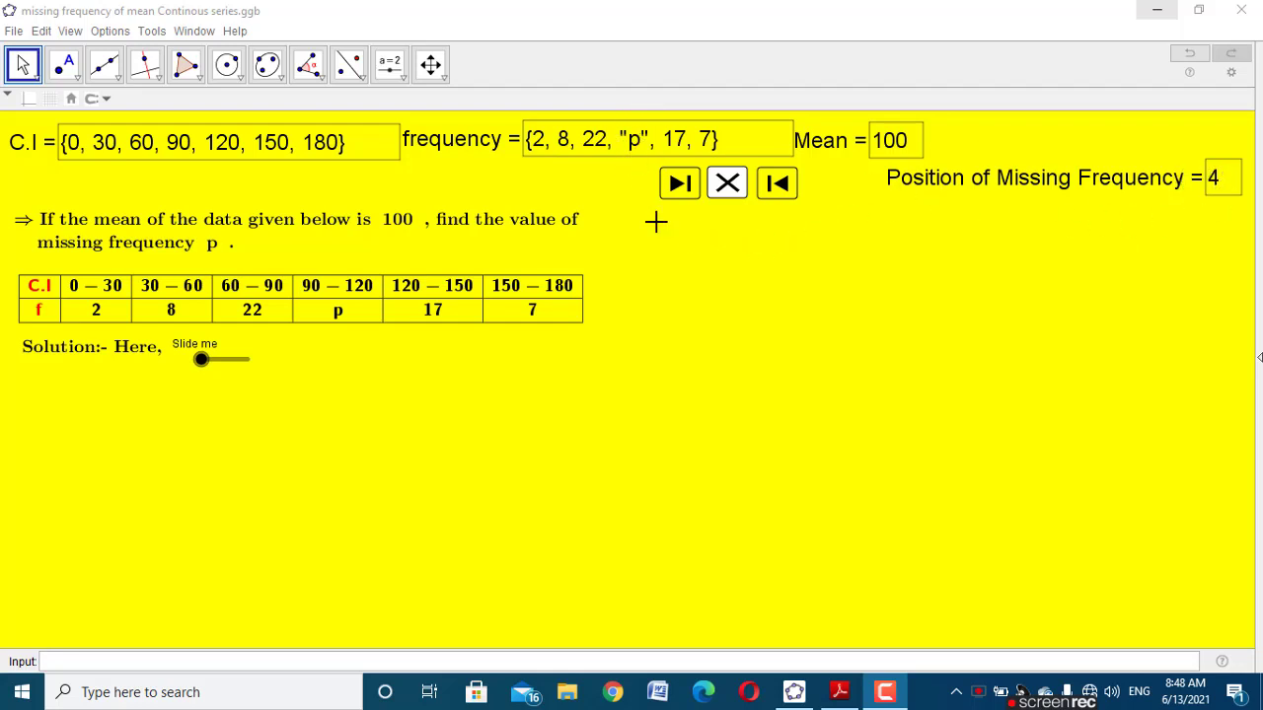
# Step: Change the frequency list to {2, 8, 22, 17, "p", 7}, placing the missing frequency after 17
pyautogui.click(641, 136)
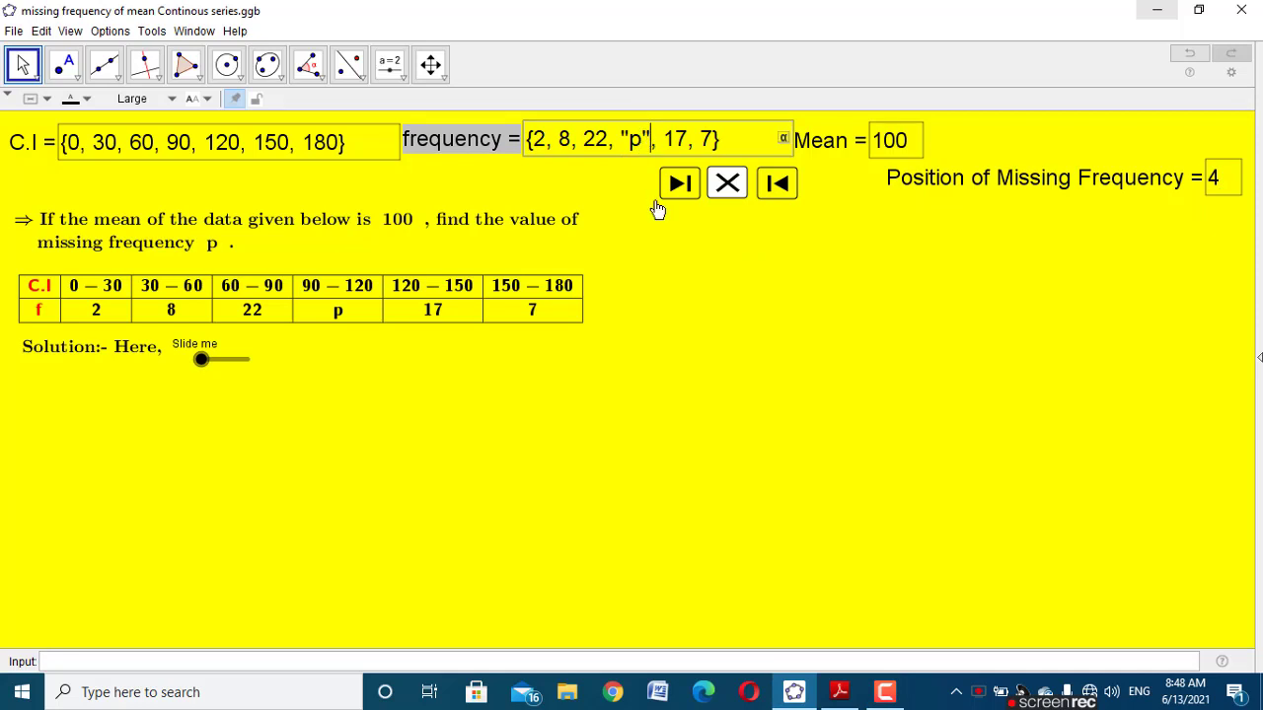
pyautogui.press('BackSpace')
pyautogui.press('BackSpace')
pyautogui.press('BackSpace')
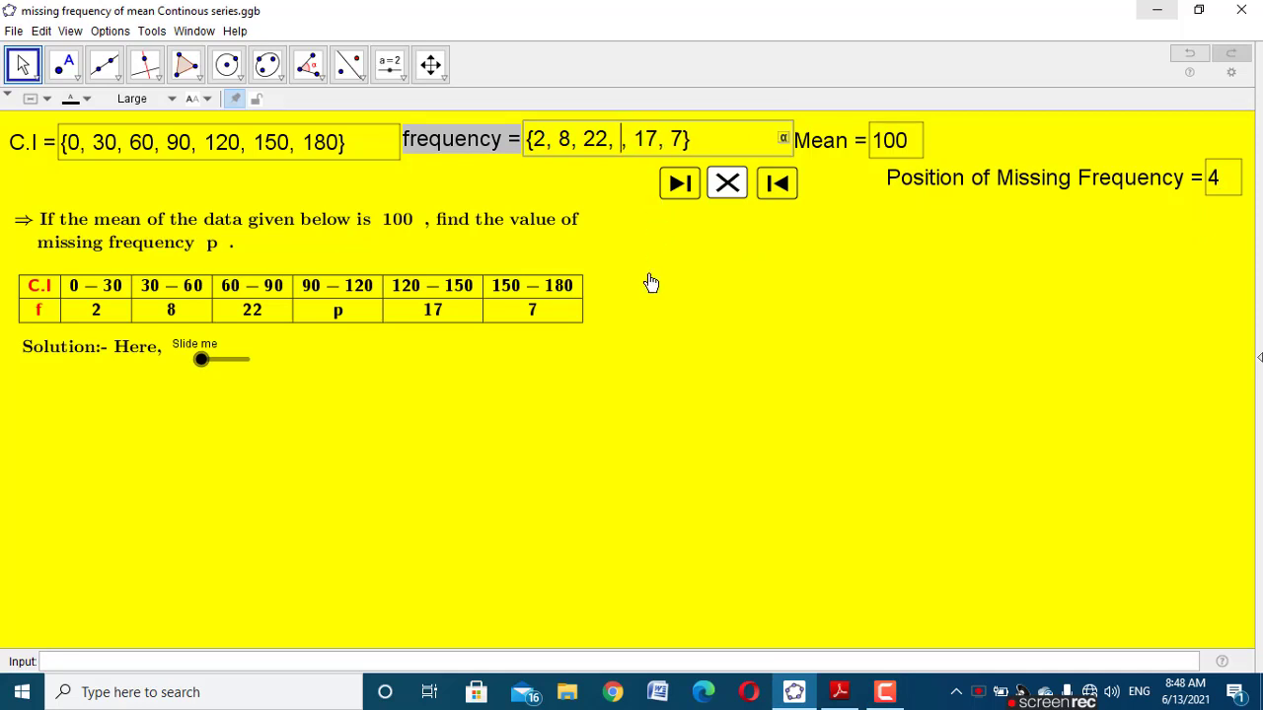
pyautogui.write('17')
pyautogui.press('BackSpace')
pyautogui.press('BackSpace')
pyautogui.write('"p",')
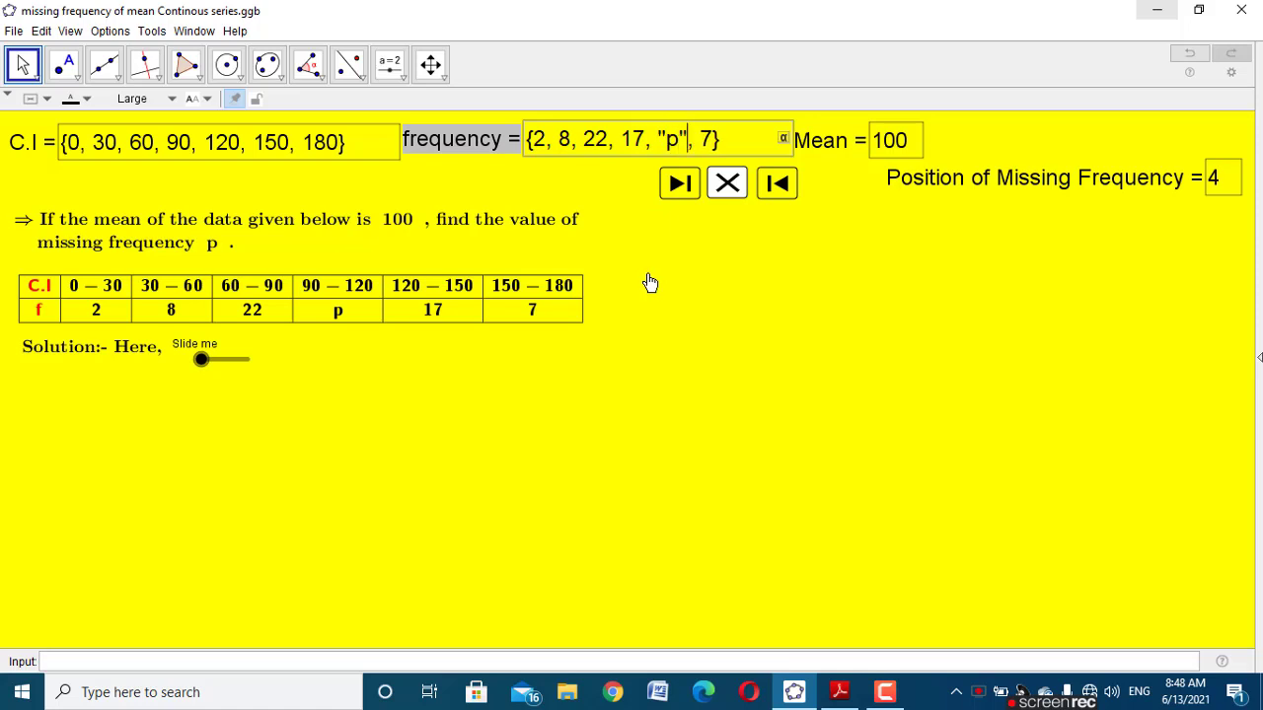
pyautogui.press('Return')
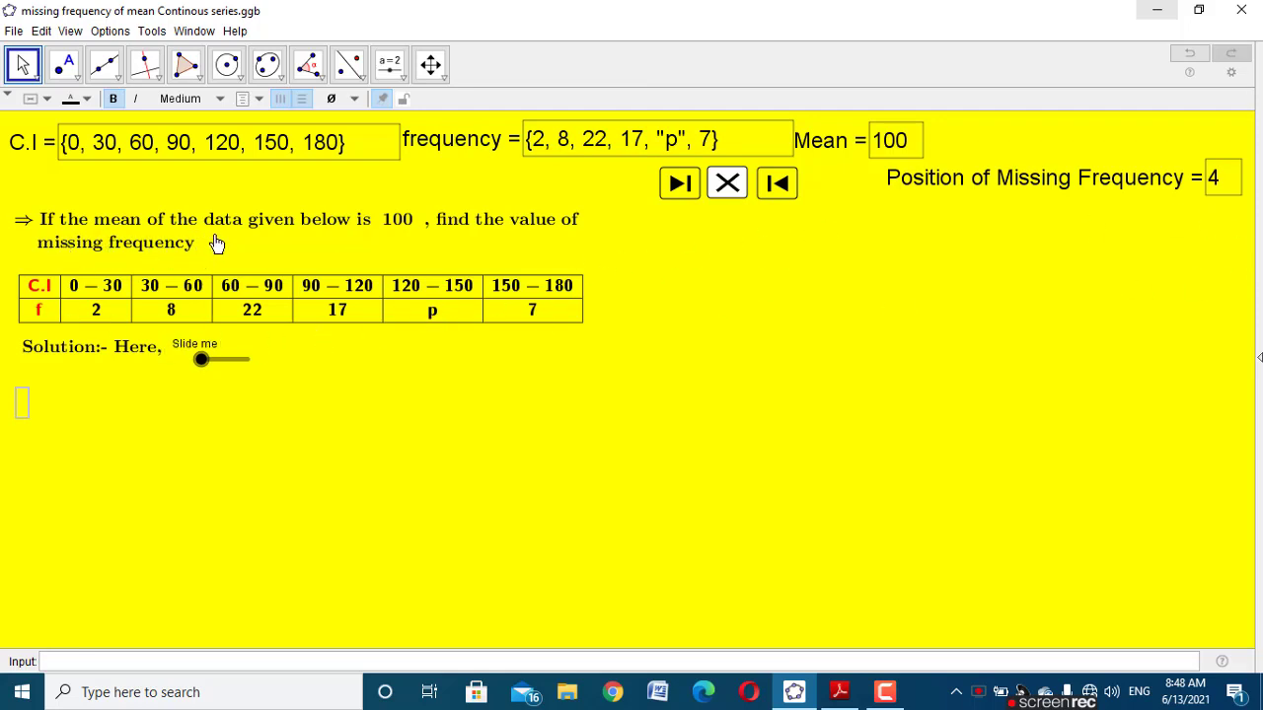
# Step: Set the position of the missing frequency to 5 and move the "Slide me" slider to its end to reveal the full calculation table
pyautogui.click(1225, 186)
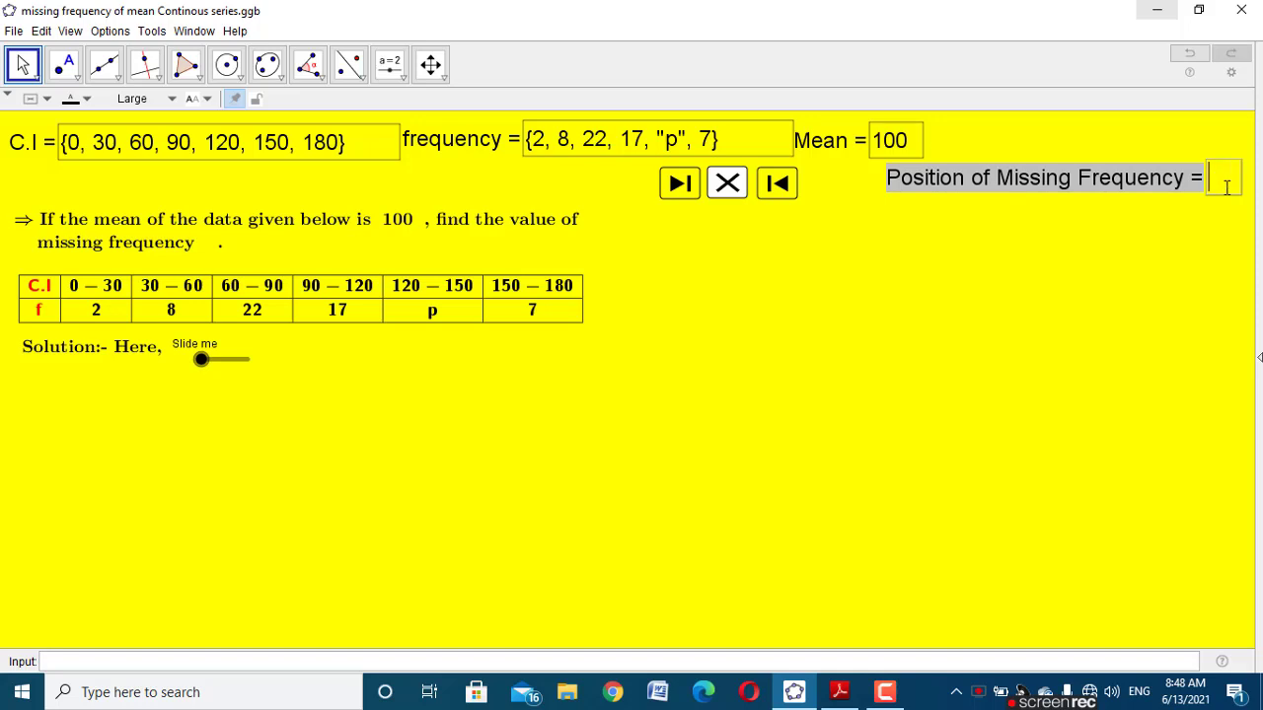
pyautogui.click(864, 450)
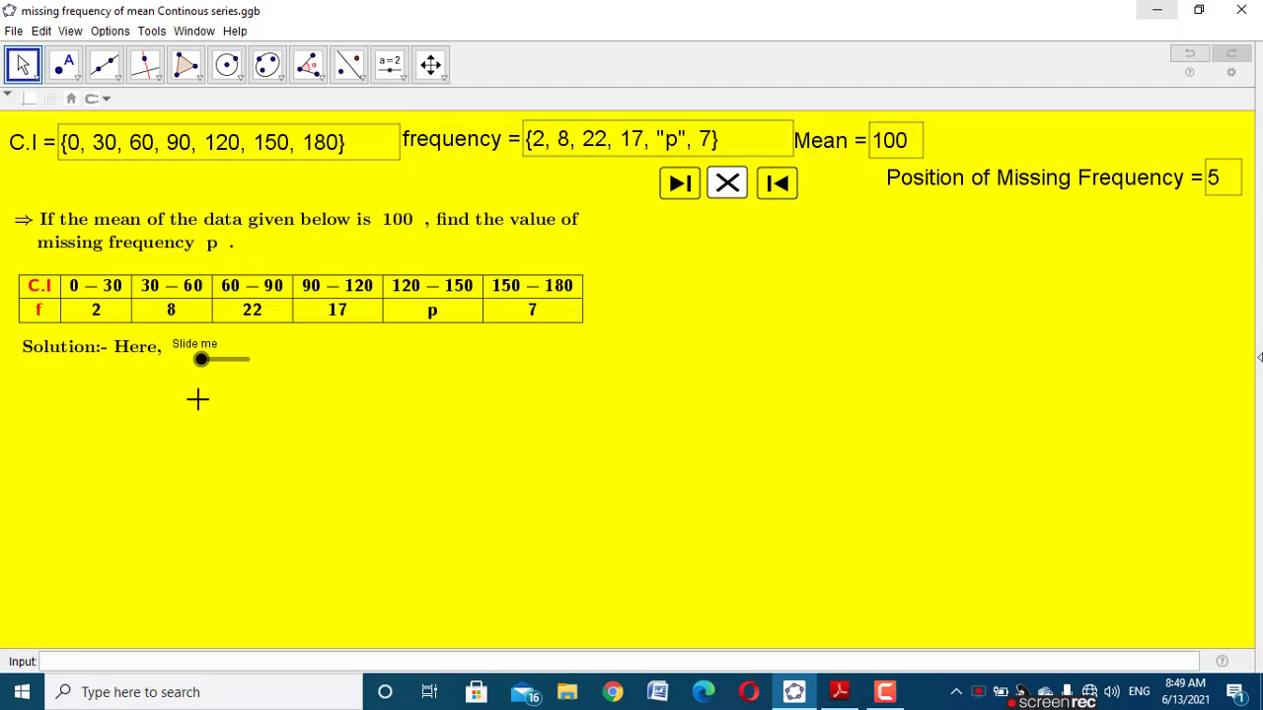
pyautogui.moveTo(203, 361); pyautogui.dragTo(214, 371)
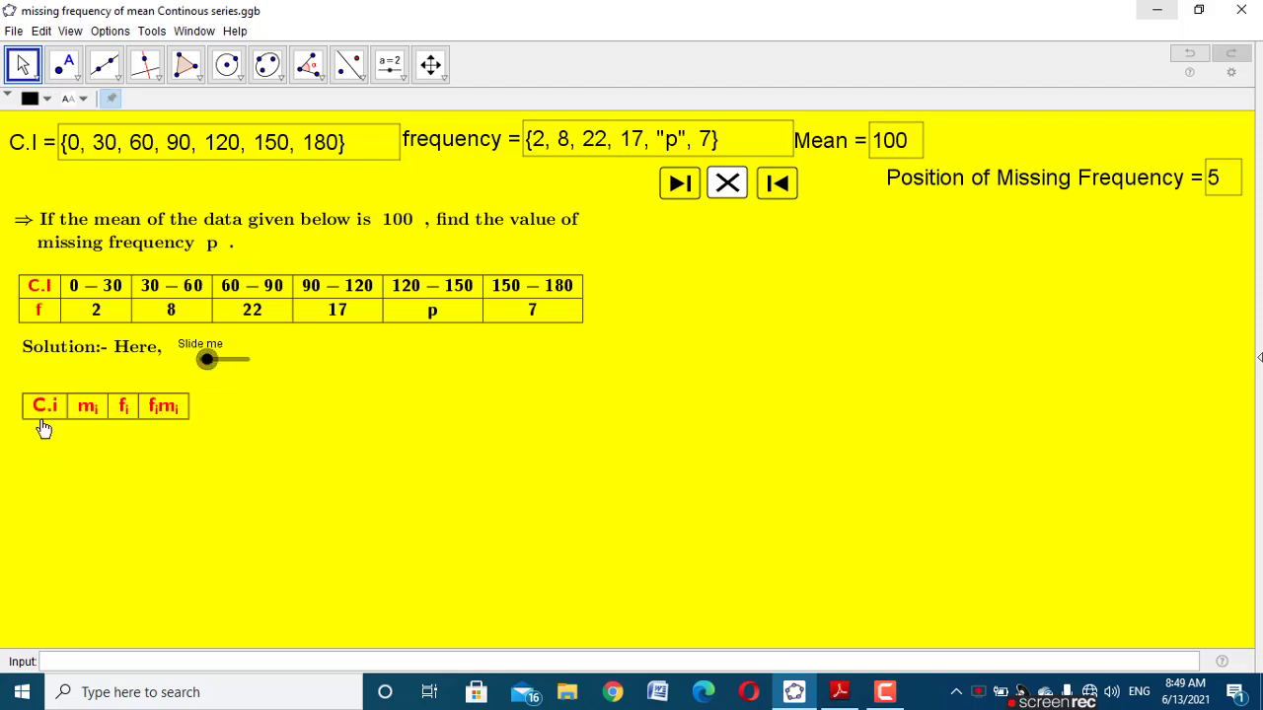
pyautogui.moveTo(207, 359); pyautogui.dragTo(271, 363)
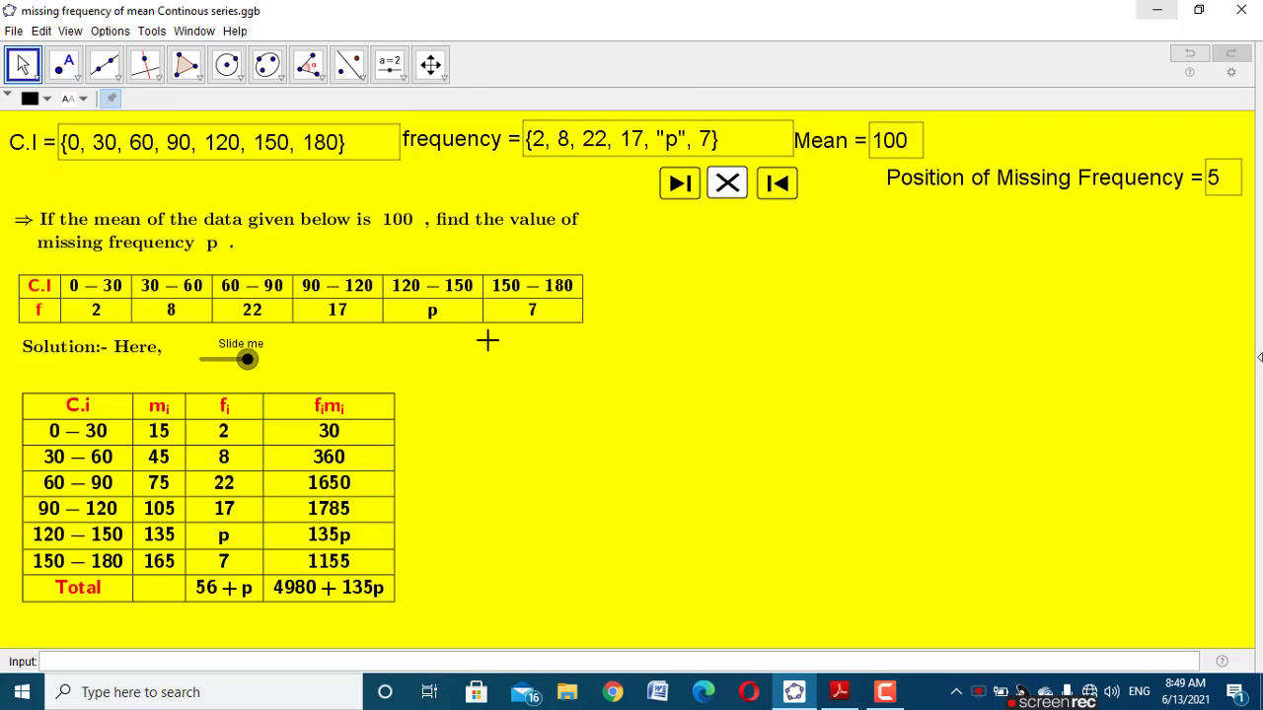
# Step: Reveal the "From the table, we have," and N and Σfm lines and shift them farther from the question text
pyautogui.click(680, 187)
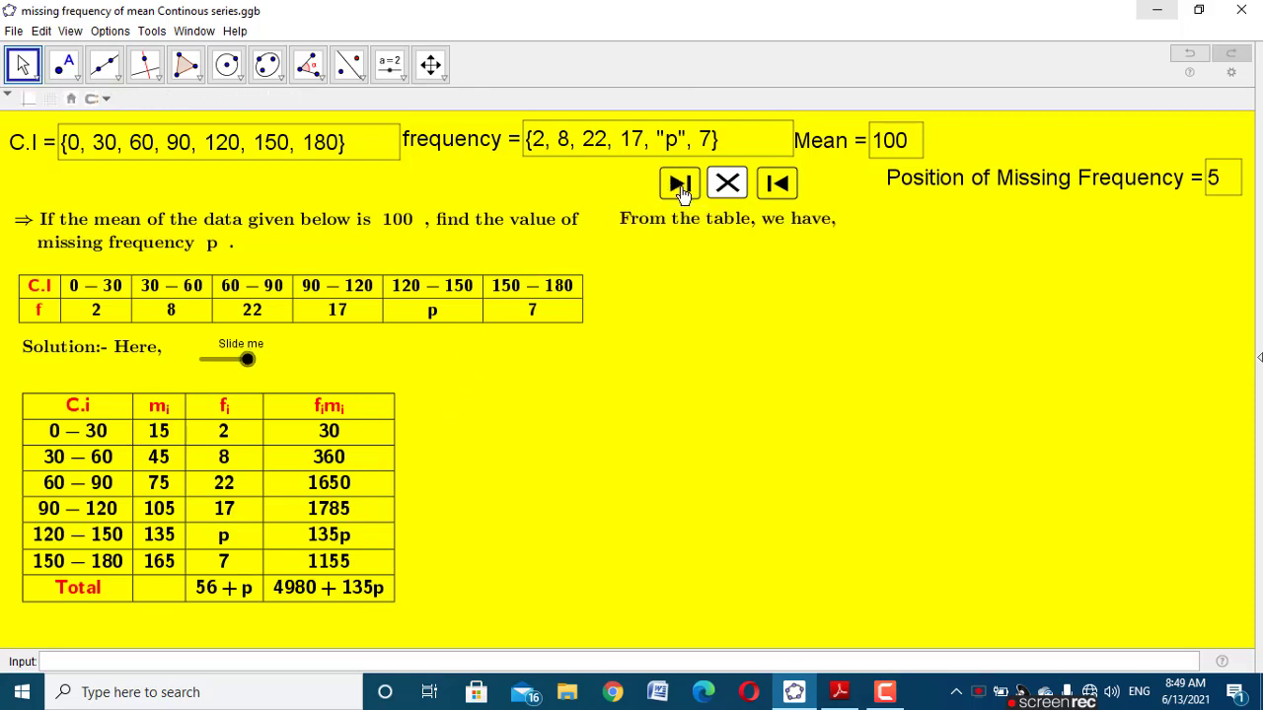
pyautogui.click(682, 188)
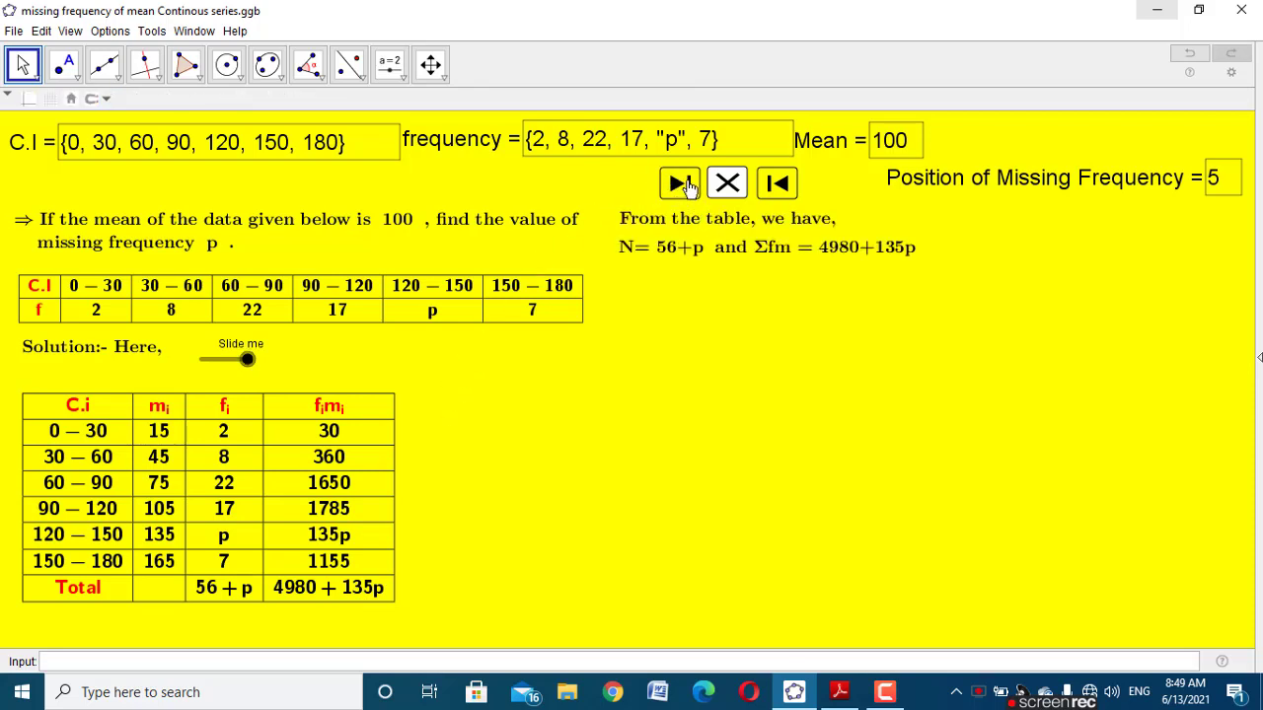
pyautogui.moveTo(757, 219); pyautogui.dragTo(967, 244)
pyautogui.moveTo(782, 252); pyautogui.dragTo(920, 280)
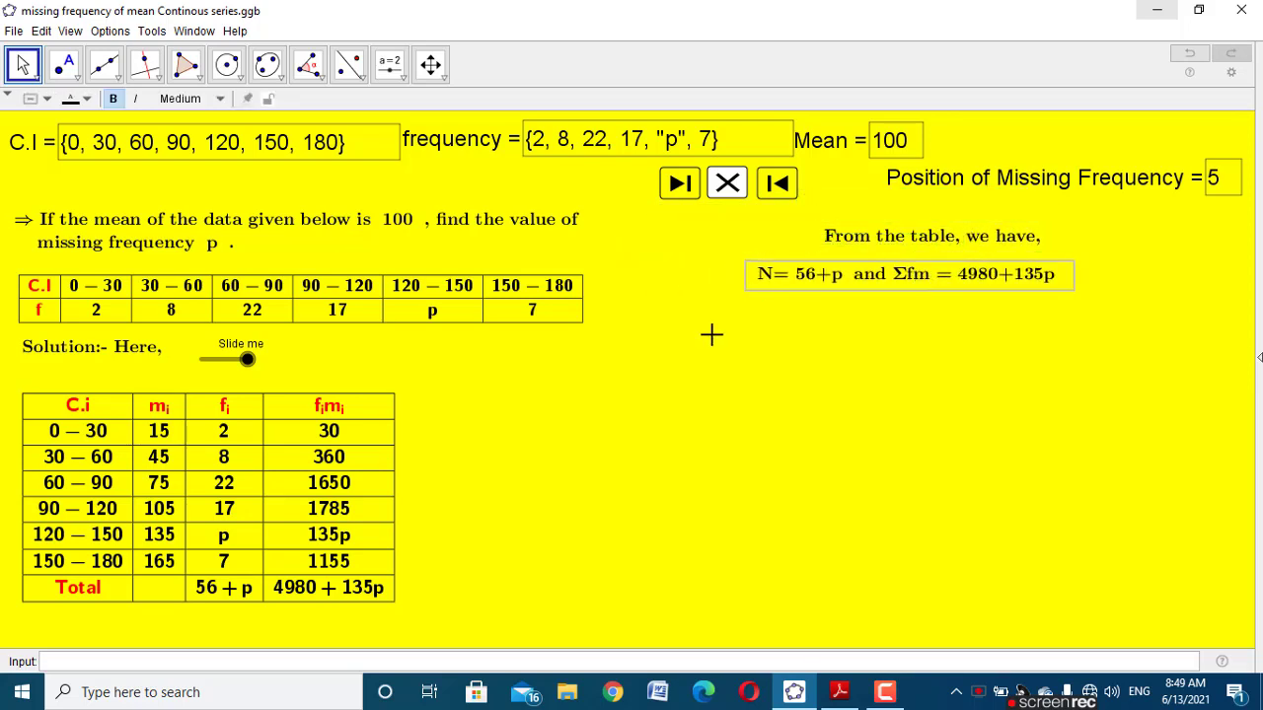
# Step: Reveal the mean value, "We Know That" and x̄ = Σfm/N lines and arrange them beneath the N and Σfm line
pyautogui.click(678, 183)
pyautogui.moveTo(688, 286); pyautogui.dragTo(797, 307)
pyautogui.click(907, 146)
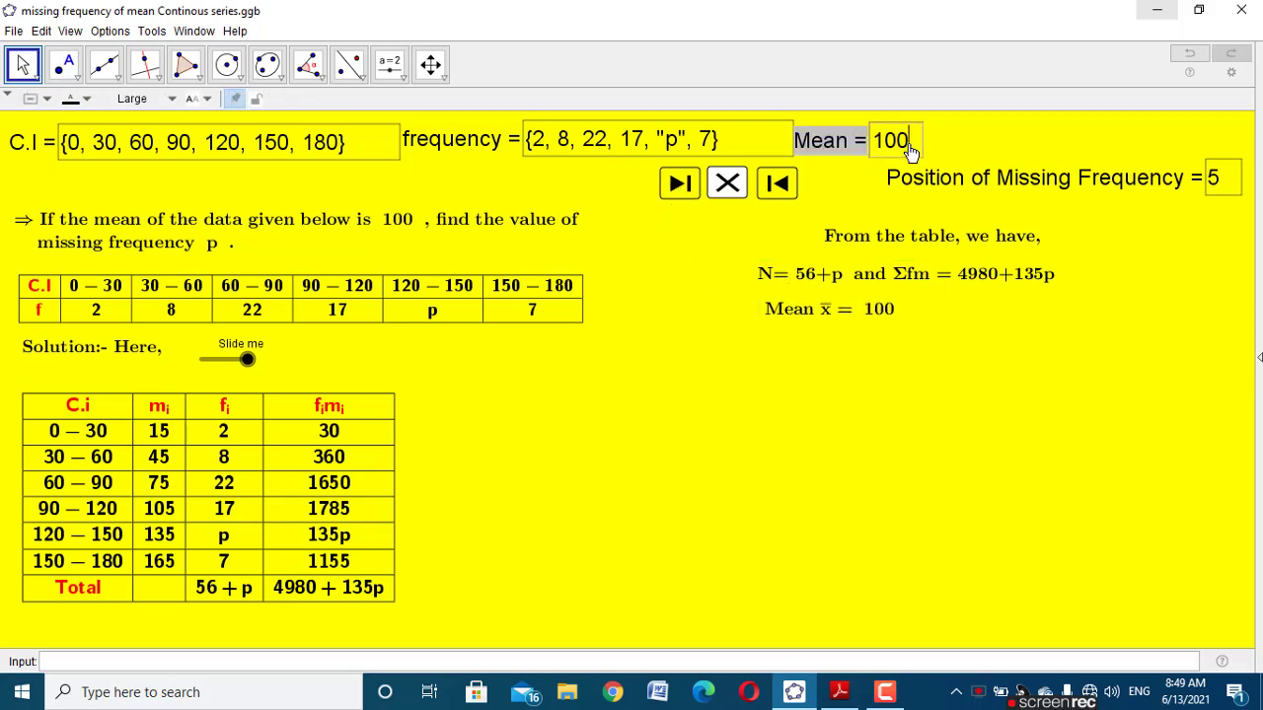
pyautogui.click(651, 291)
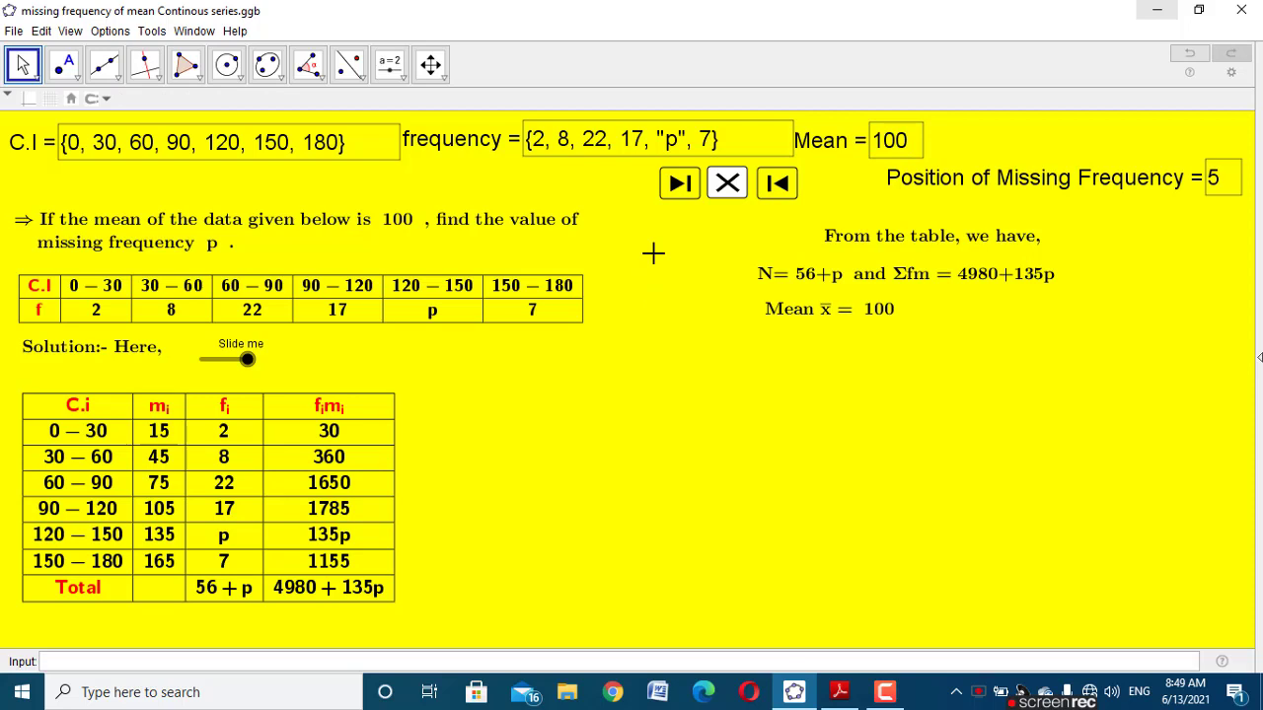
pyautogui.click(677, 187)
pyautogui.moveTo(728, 342); pyautogui.dragTo(871, 351)
pyautogui.click(687, 192)
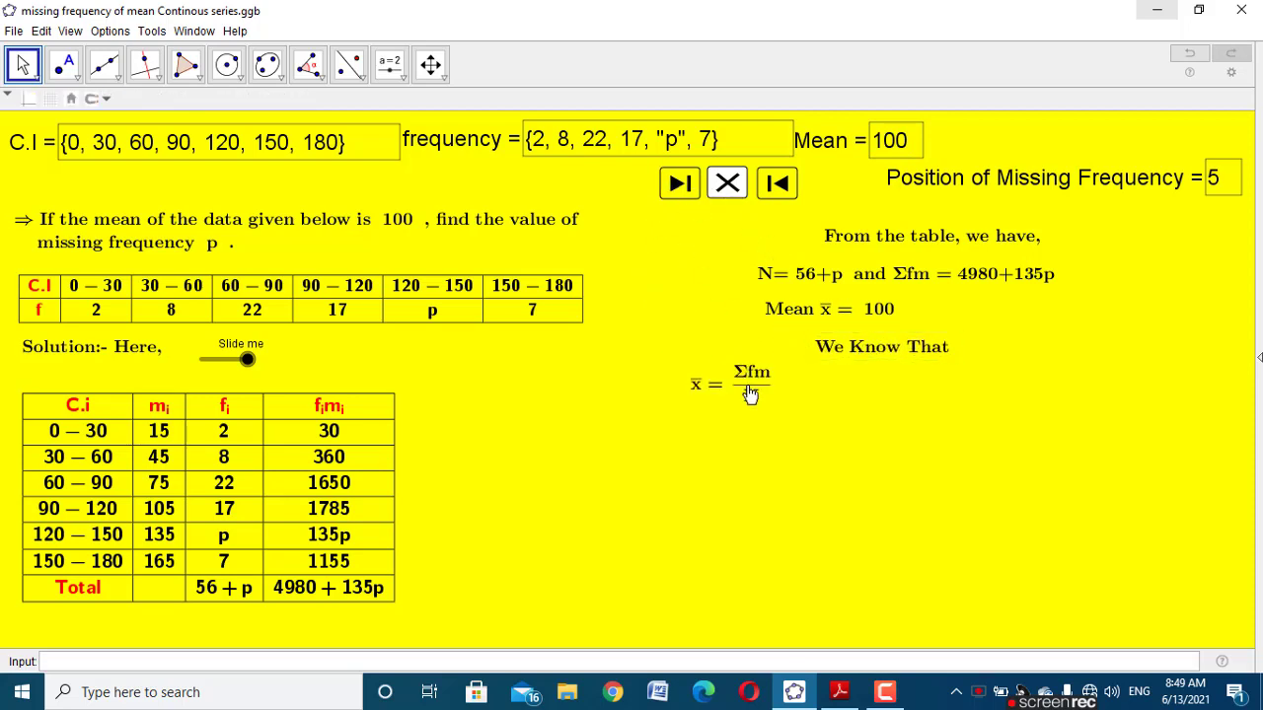
pyautogui.moveTo(750, 398); pyautogui.dragTo(902, 406)
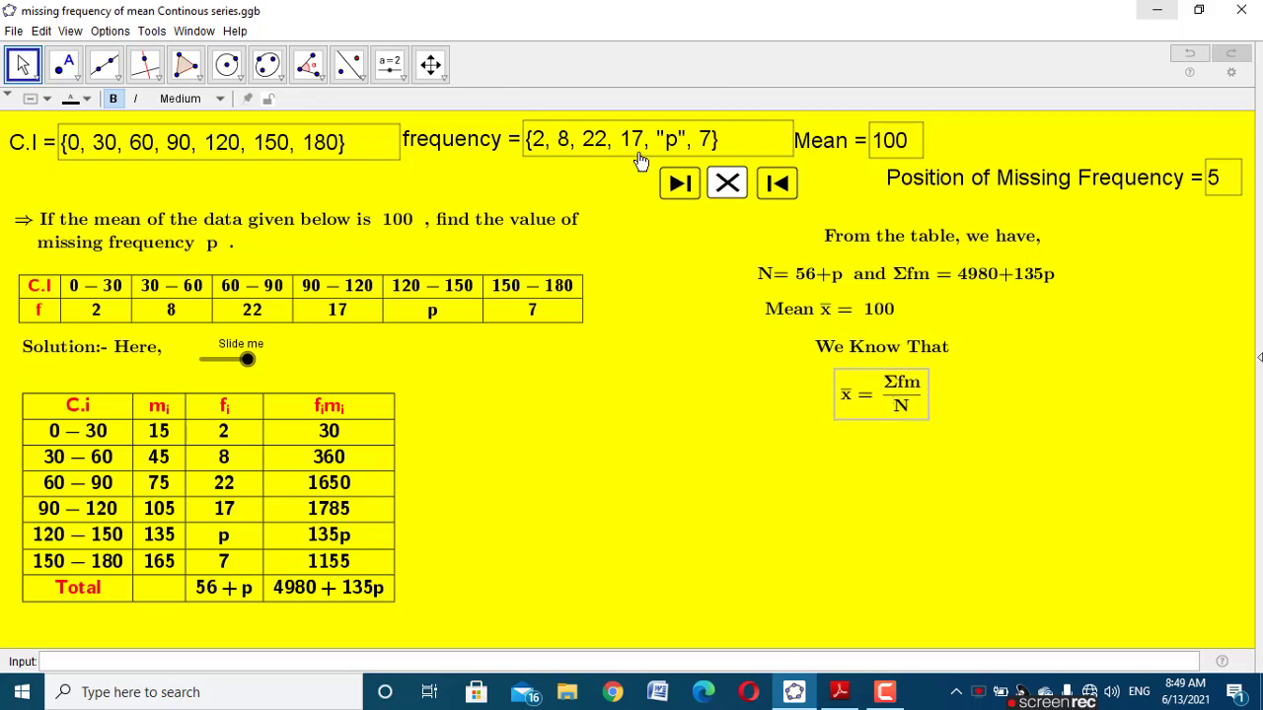
# Step: Reveal the substitution, cross-multiplication and expansion lines one by one and align each below the mean formula
pyautogui.click(679, 183)
pyautogui.moveTo(687, 426); pyautogui.dragTo(821, 429)
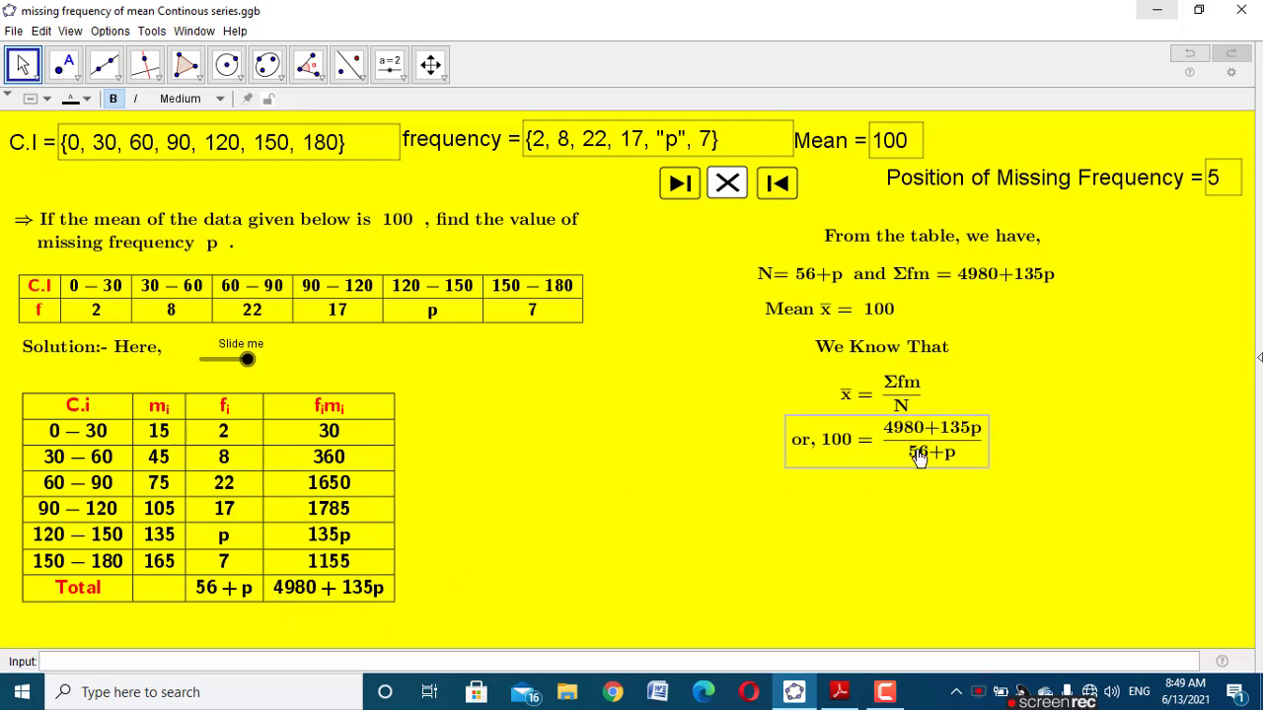
pyautogui.click(674, 187)
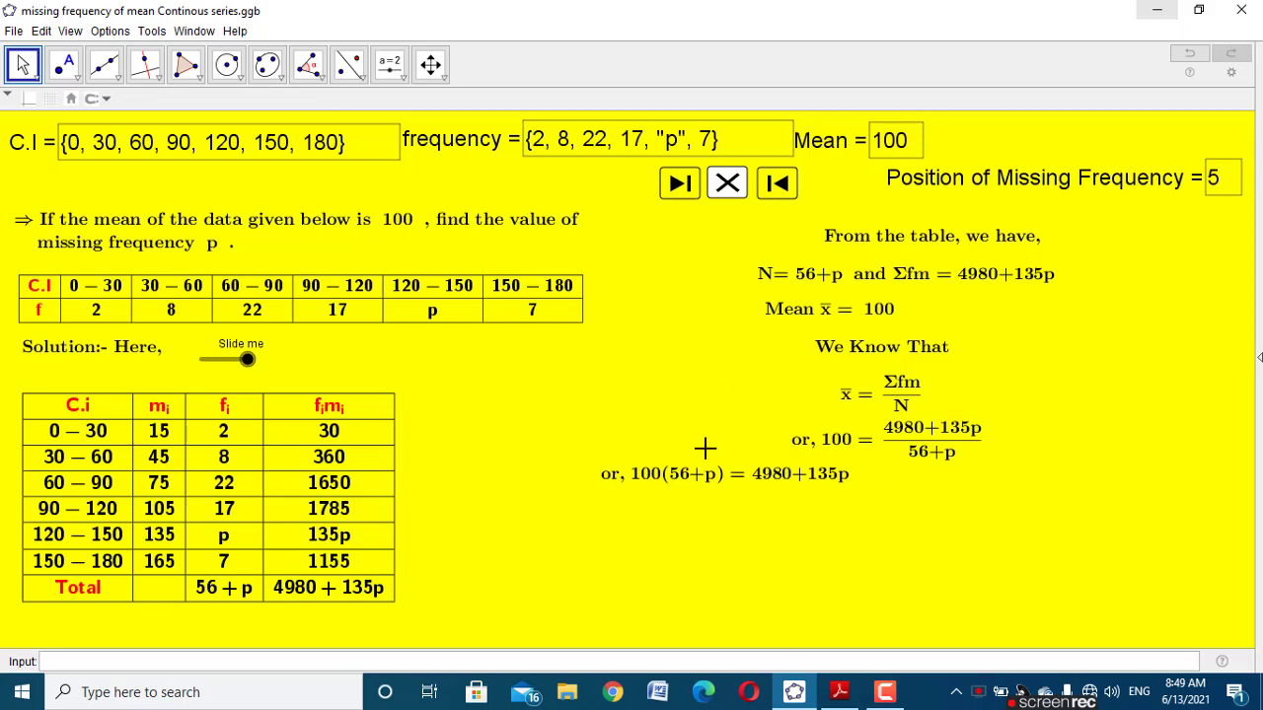
pyautogui.moveTo(714, 476); pyautogui.dragTo(882, 488)
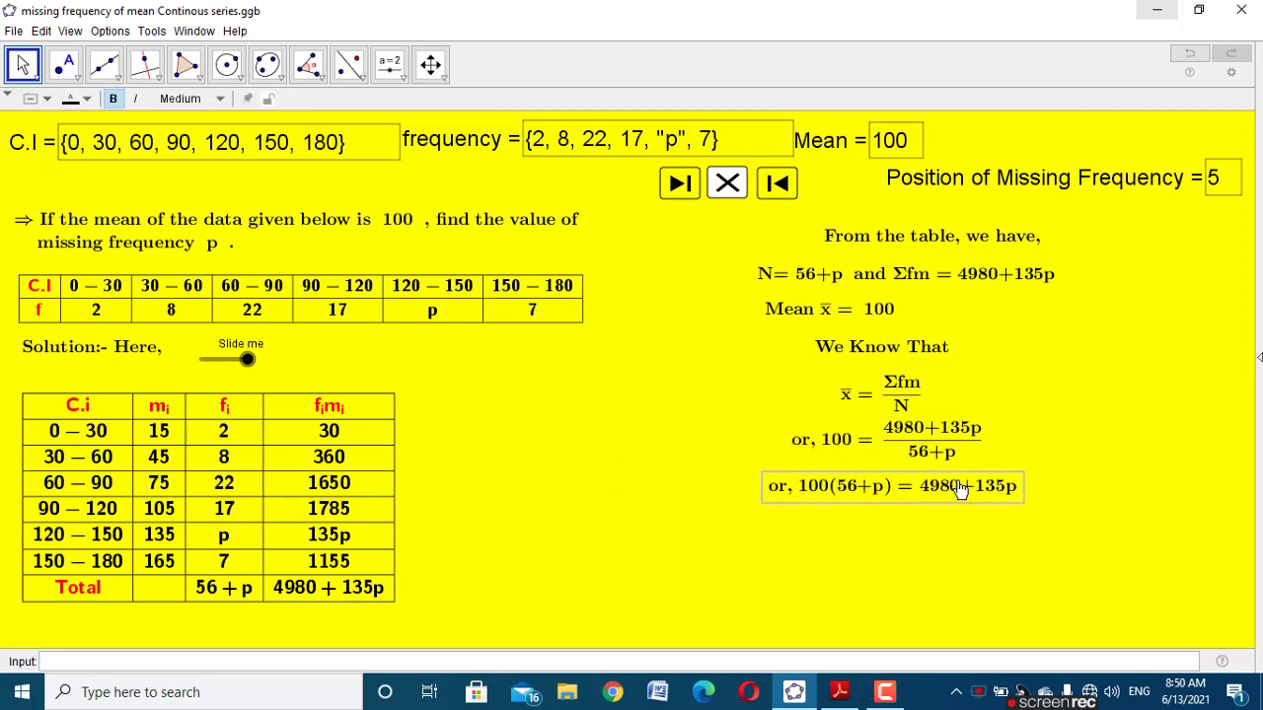
pyautogui.click(671, 190)
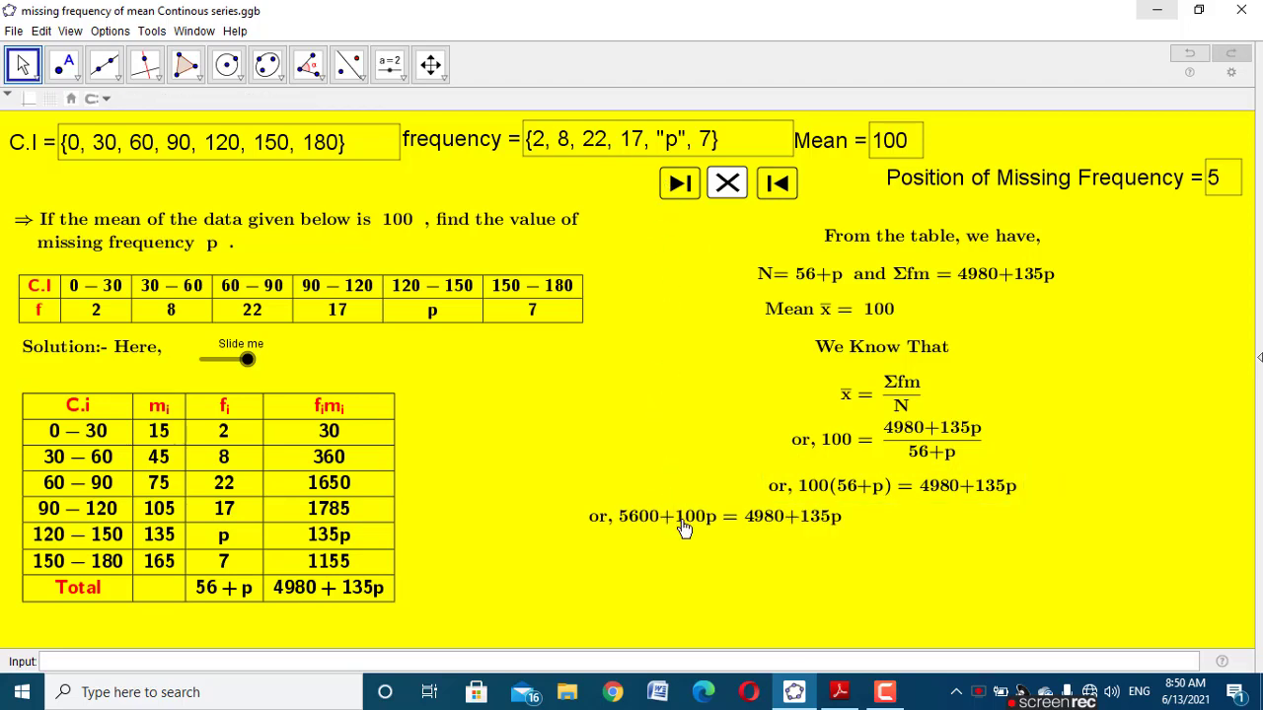
pyautogui.moveTo(670, 516); pyautogui.dragTo(845, 525)
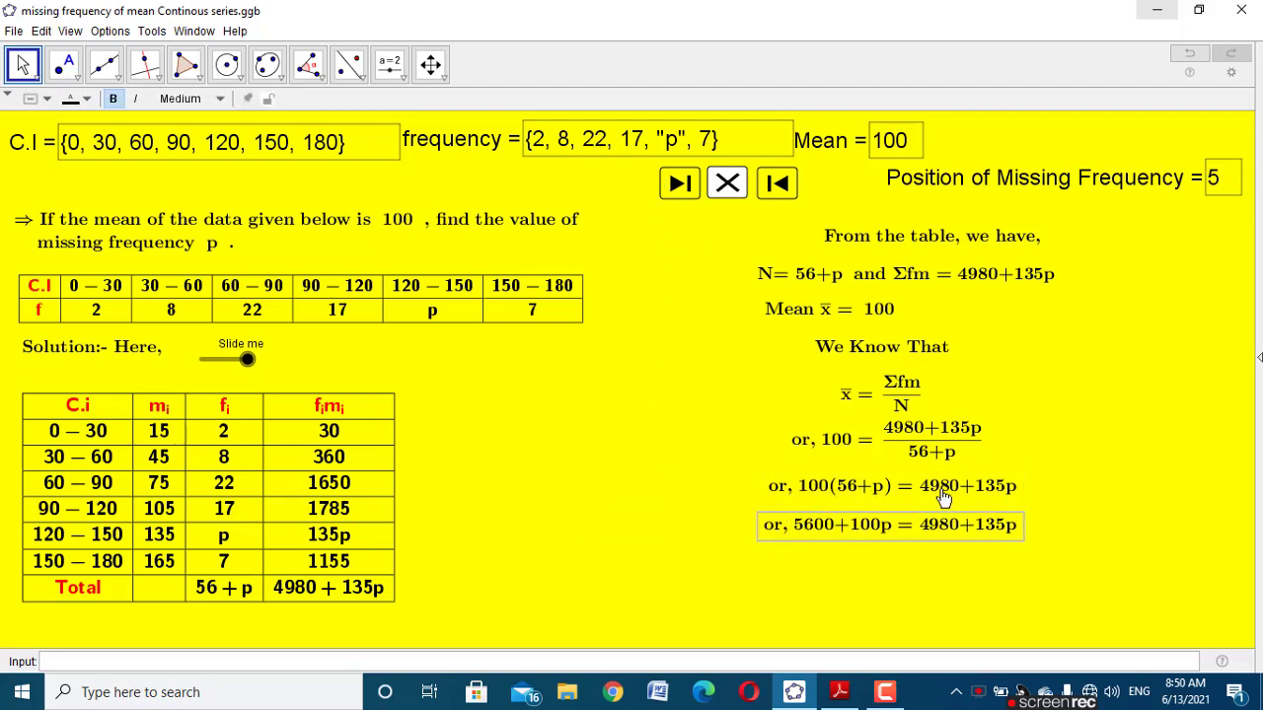
# Step: Reveal the collected-terms, simplified and final p lines one by one and align them under the expanded equation
pyautogui.click(678, 188)
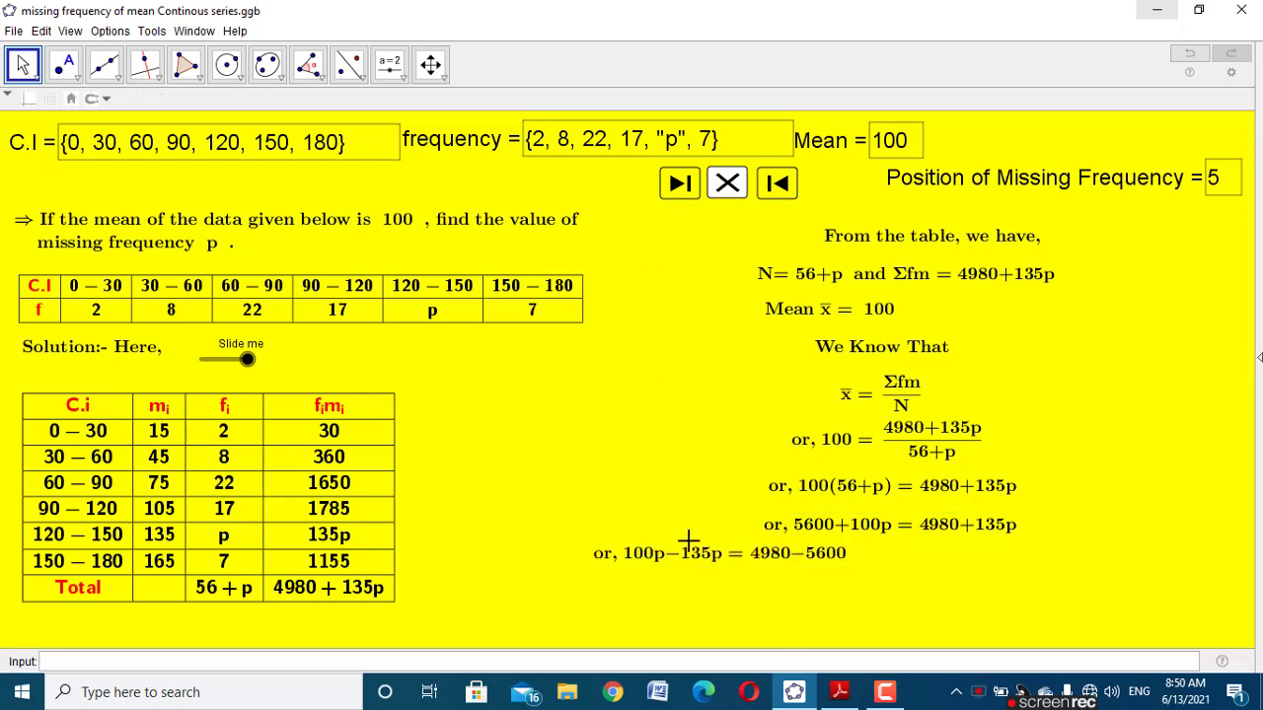
pyautogui.moveTo(688, 540); pyautogui.dragTo(870, 558)
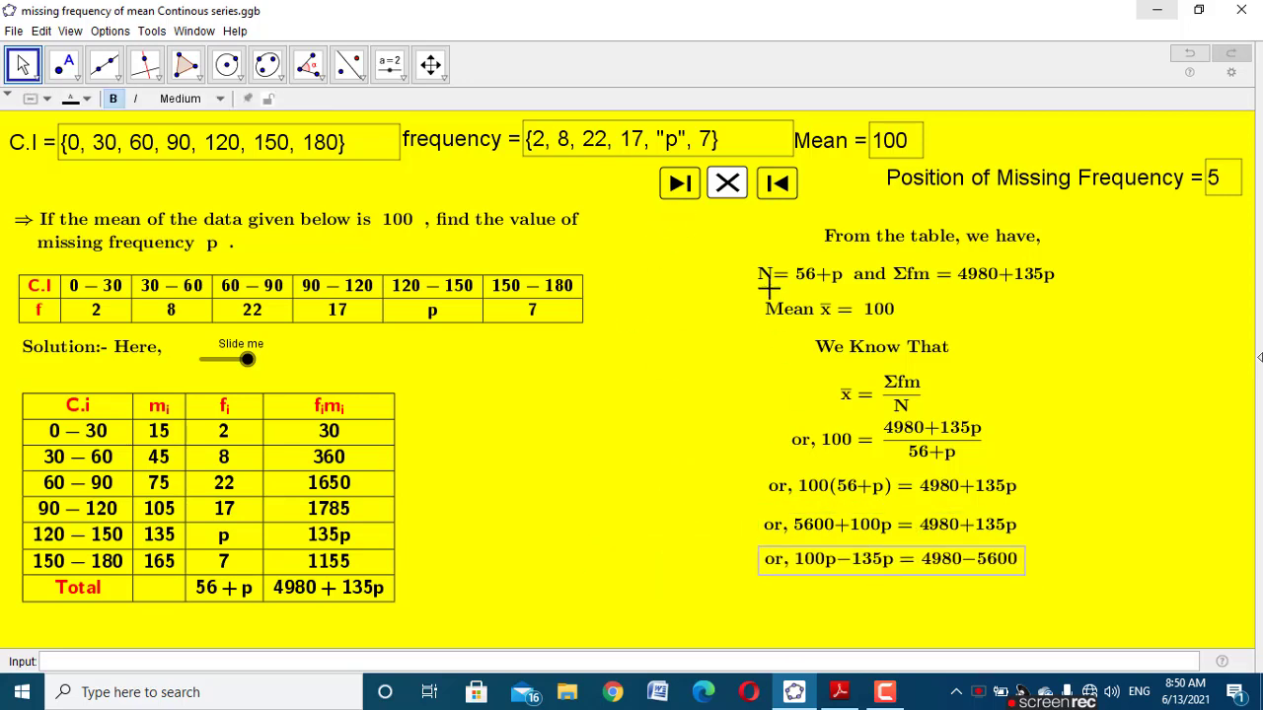
pyautogui.click(681, 183)
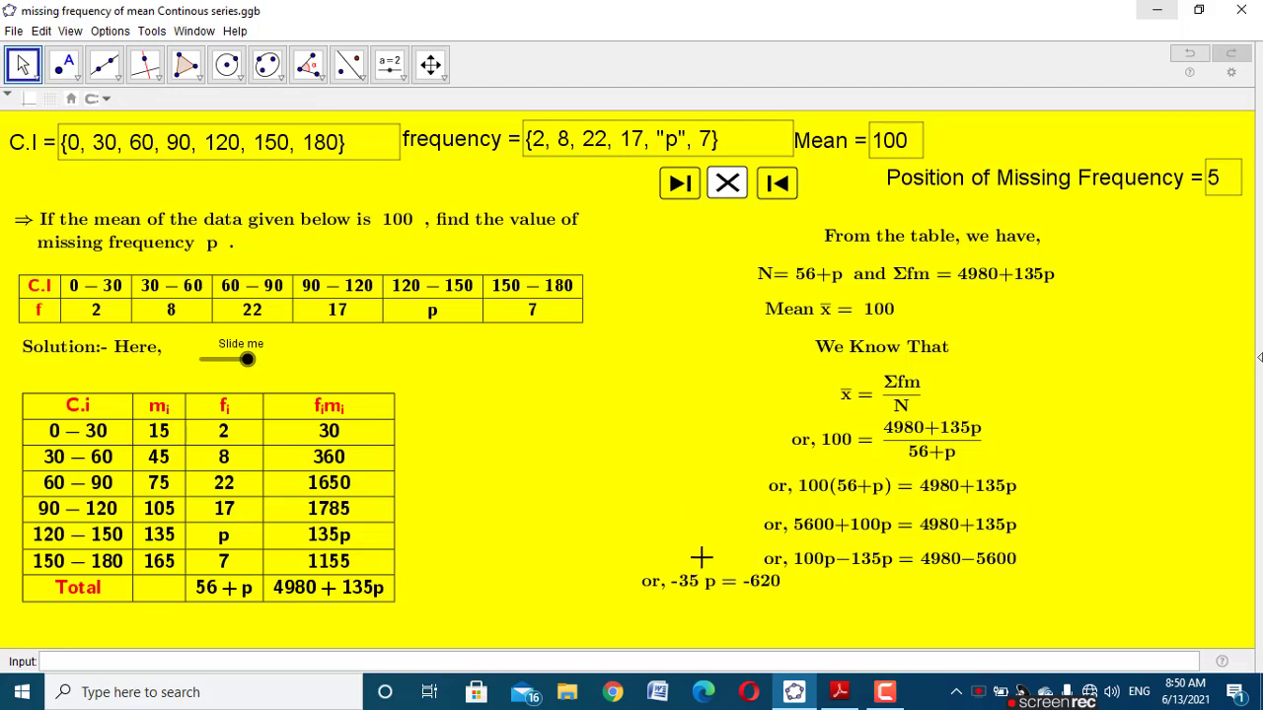
pyautogui.moveTo(725, 583); pyautogui.dragTo(910, 594)
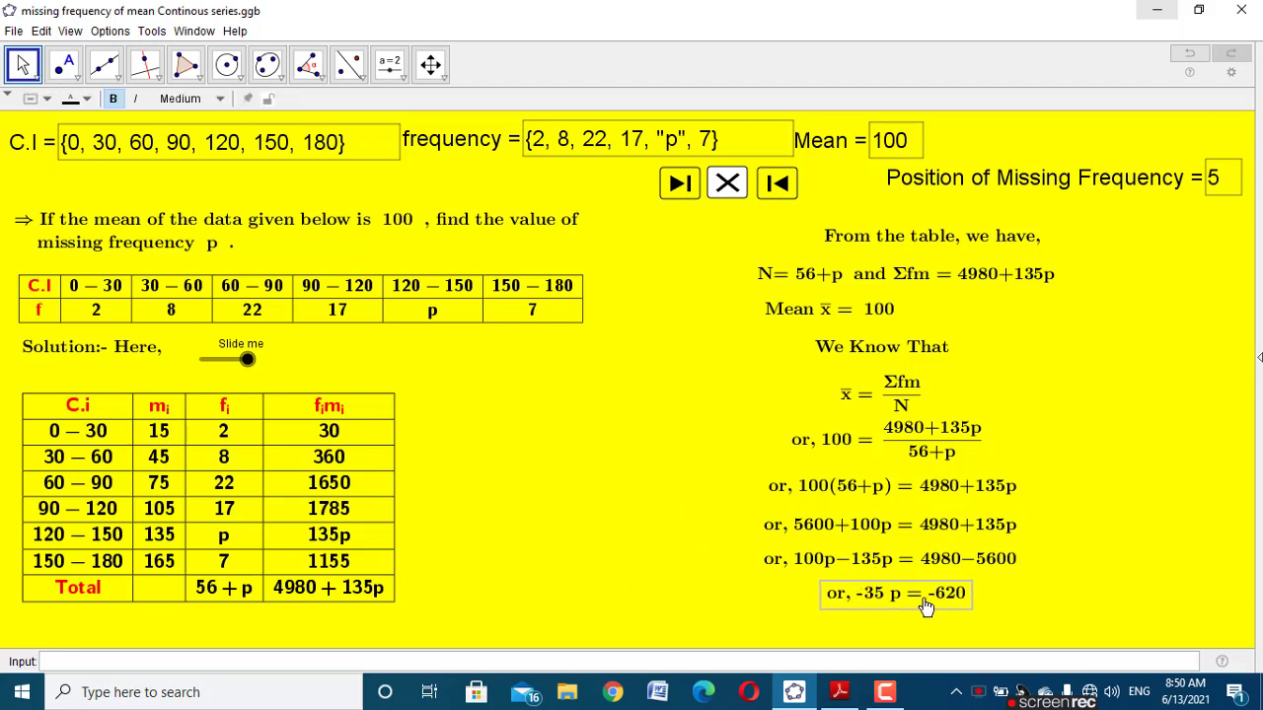
pyautogui.click(680, 186)
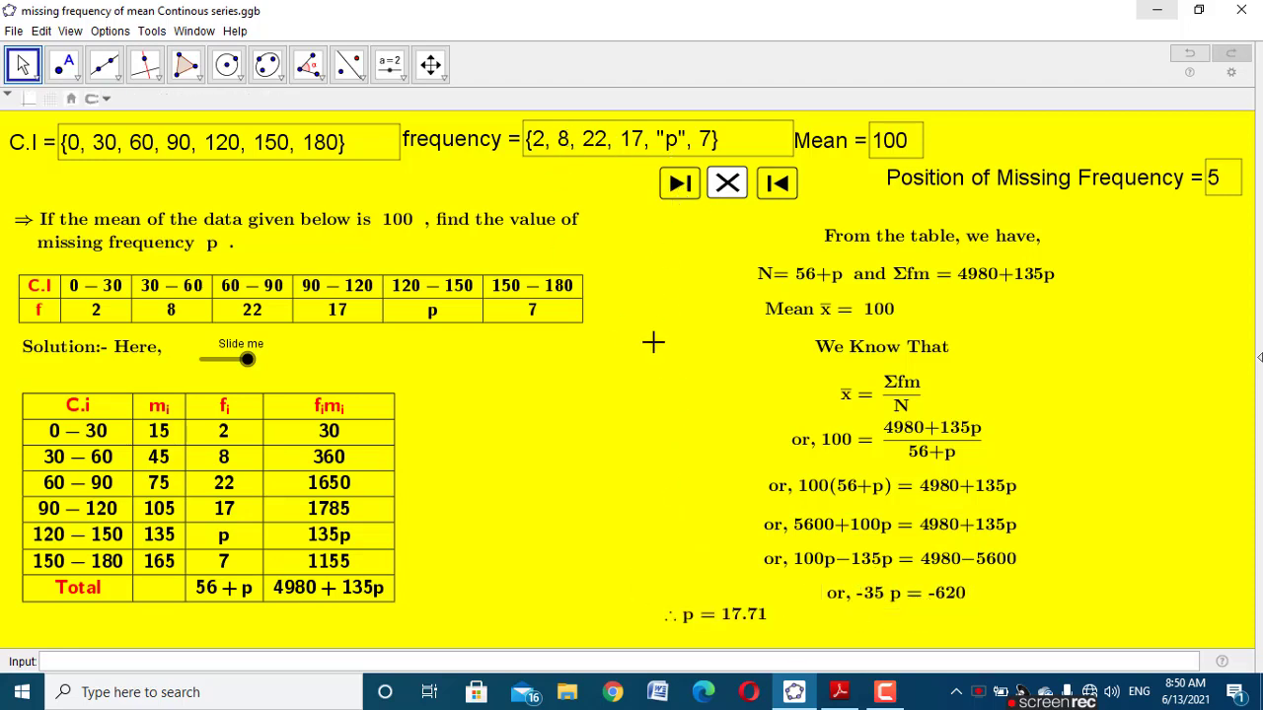
pyautogui.moveTo(740, 619); pyautogui.dragTo(916, 628)
pyautogui.click(607, 417)
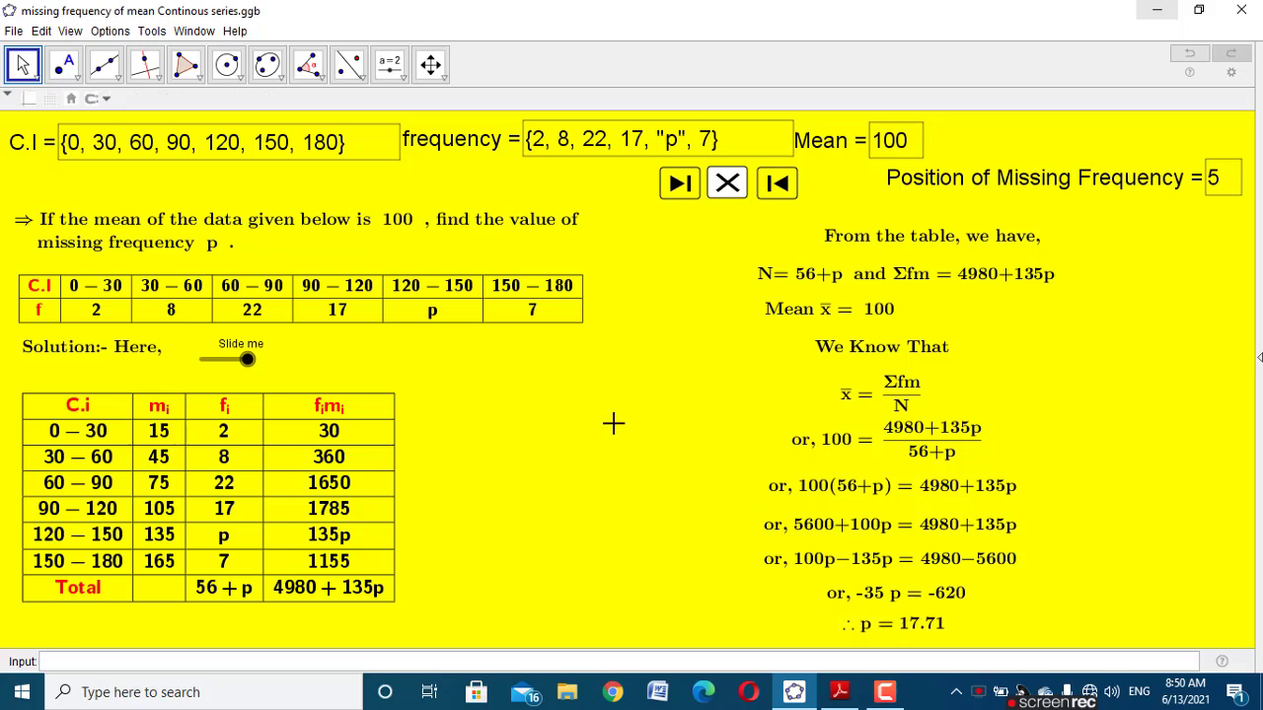
# Step: Set the background colour of the C.I, frequency and Mean input boxes to white
pyautogui.click(345, 143)
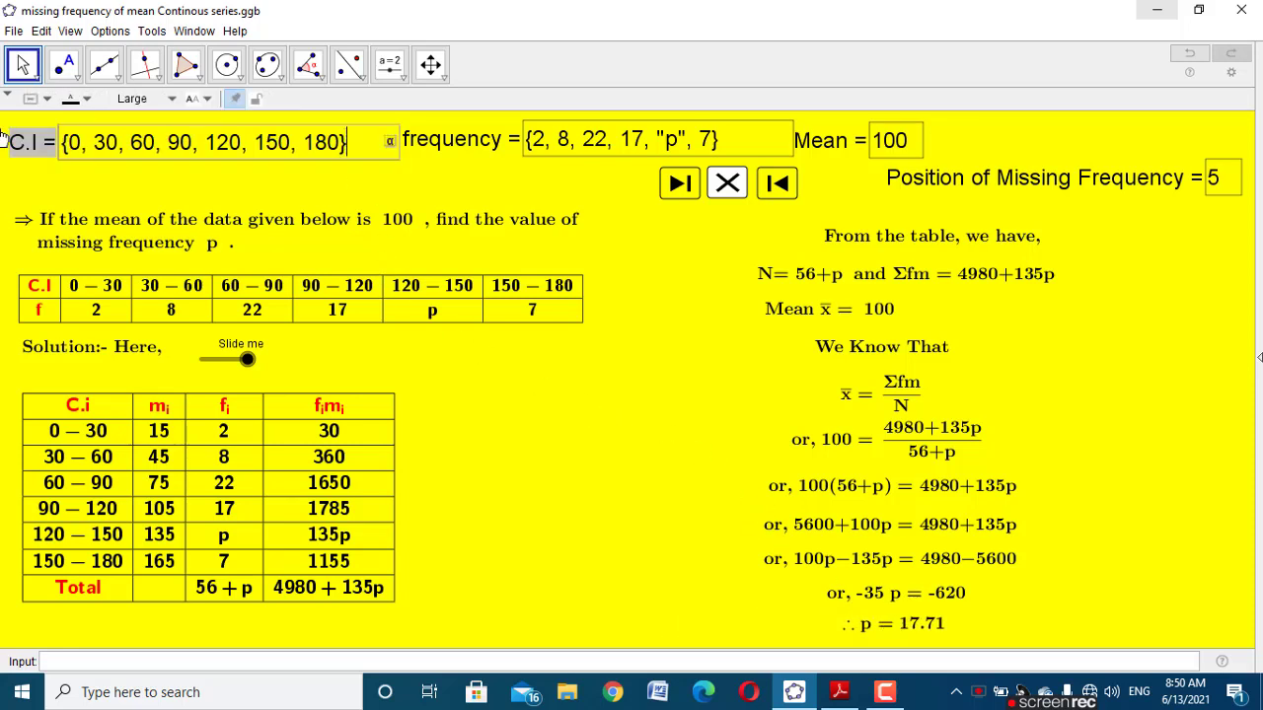
pyautogui.click(44, 103)
pyautogui.click(36, 156)
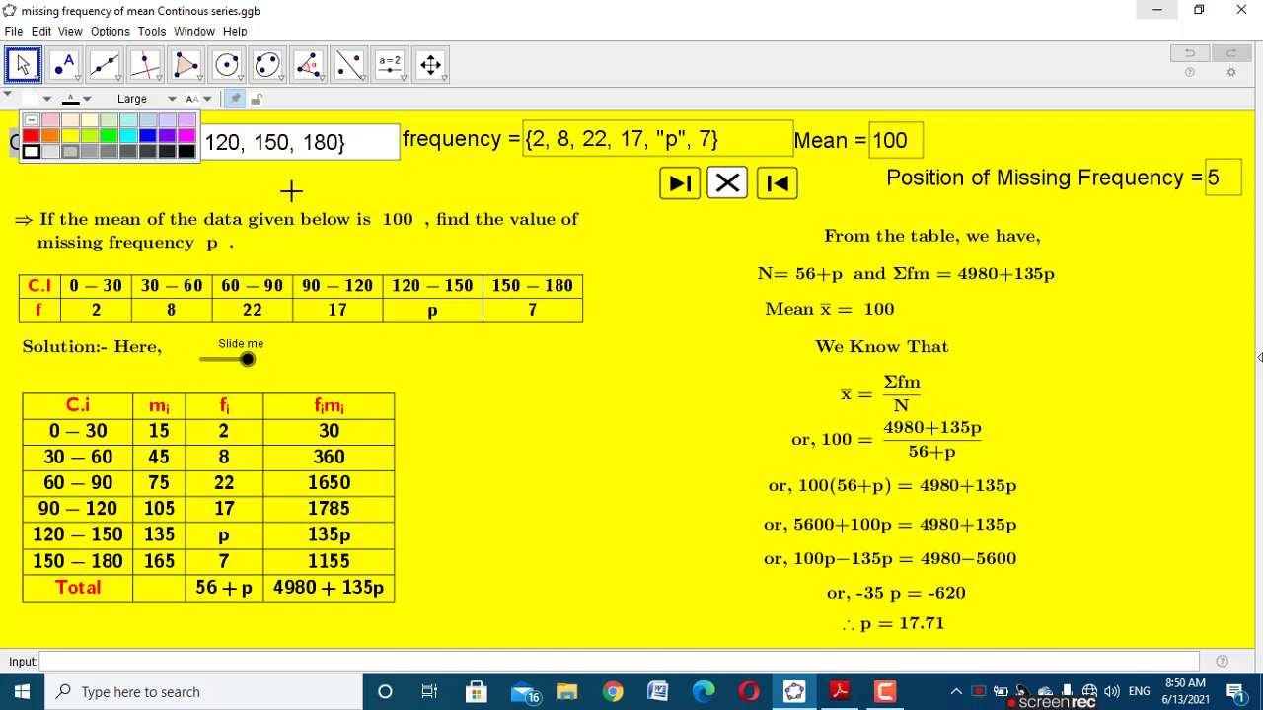
pyautogui.click(578, 146)
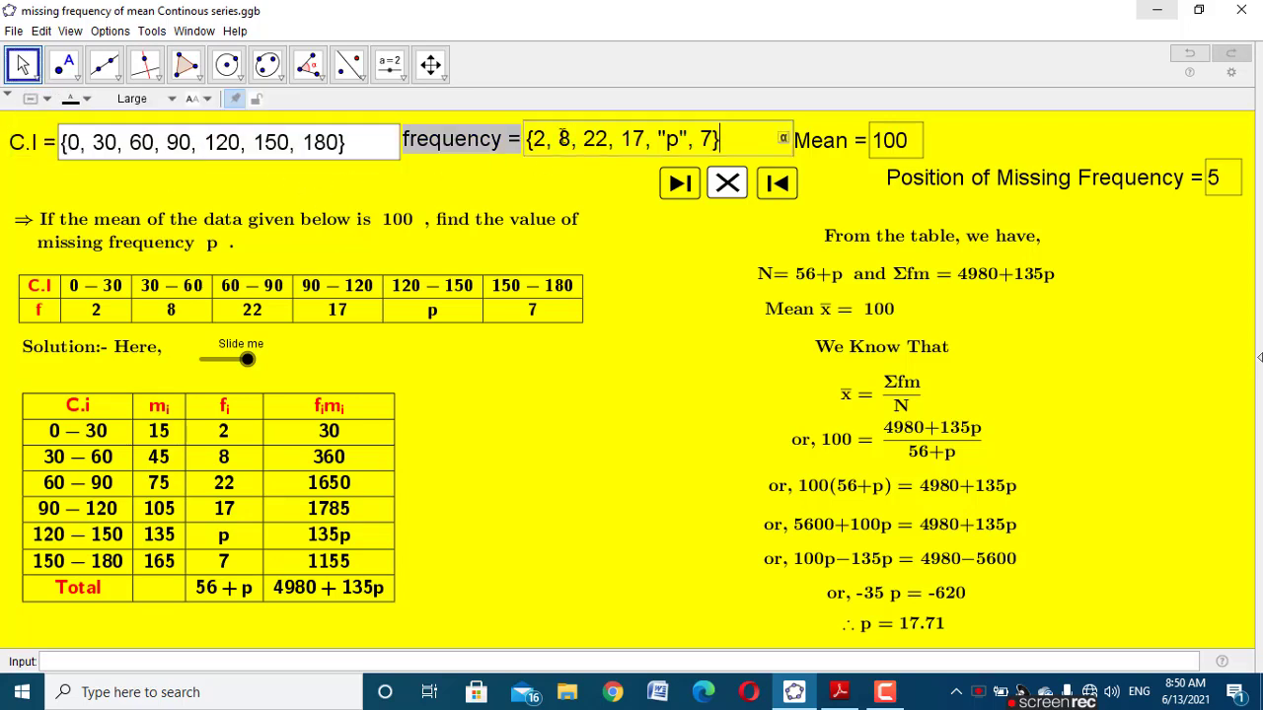
pyautogui.click(45, 98)
pyautogui.click(31, 151)
pyautogui.click(506, 202)
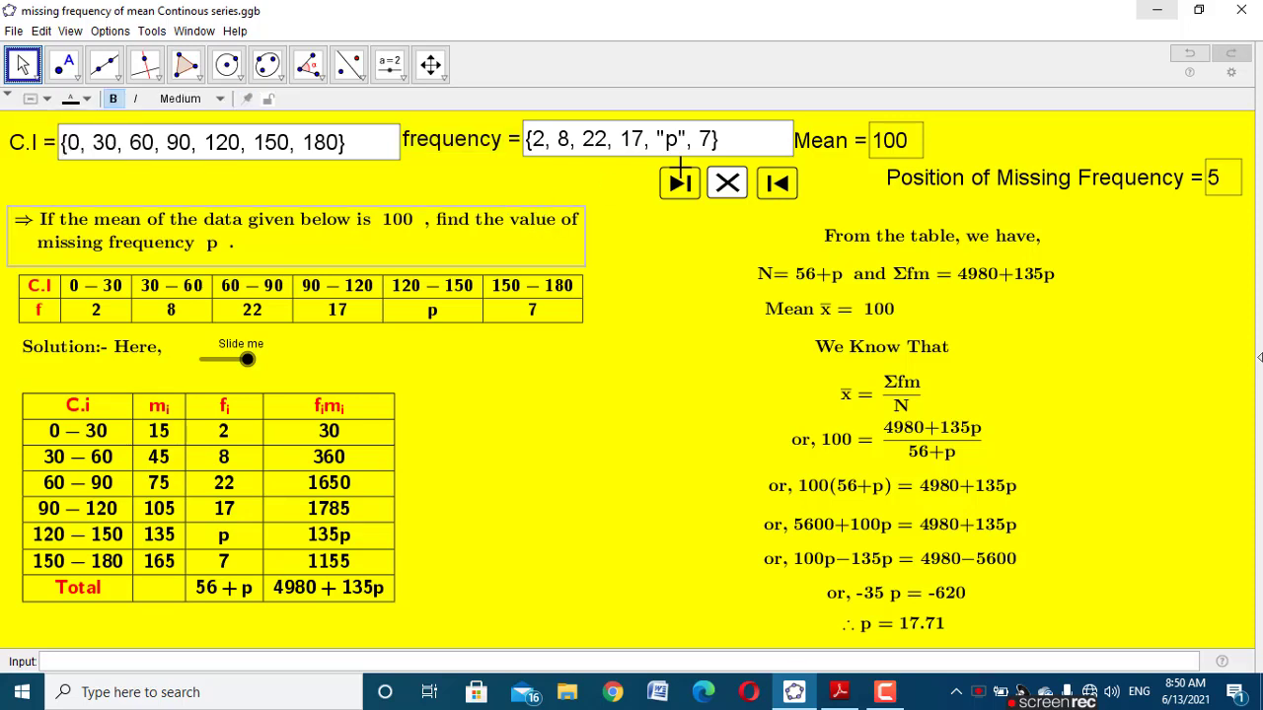
pyautogui.click(838, 140)
pyautogui.click(28, 102)
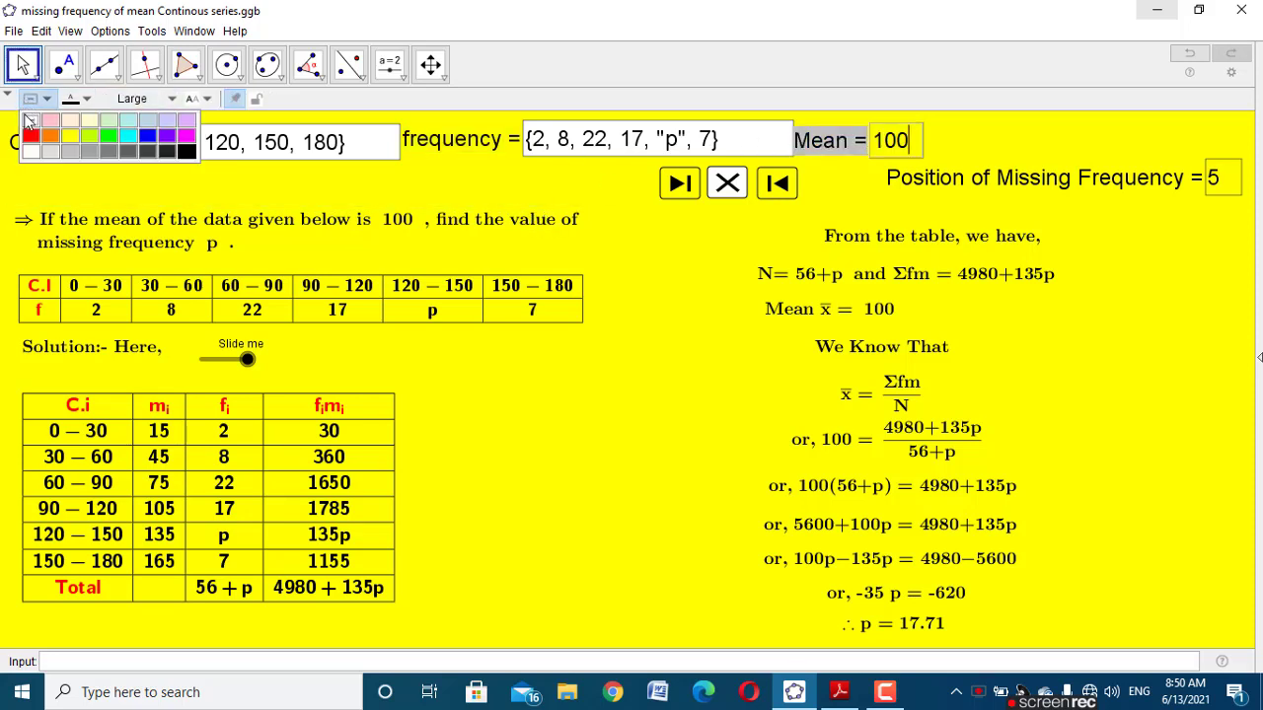
pyautogui.click(33, 153)
pyautogui.click(666, 257)
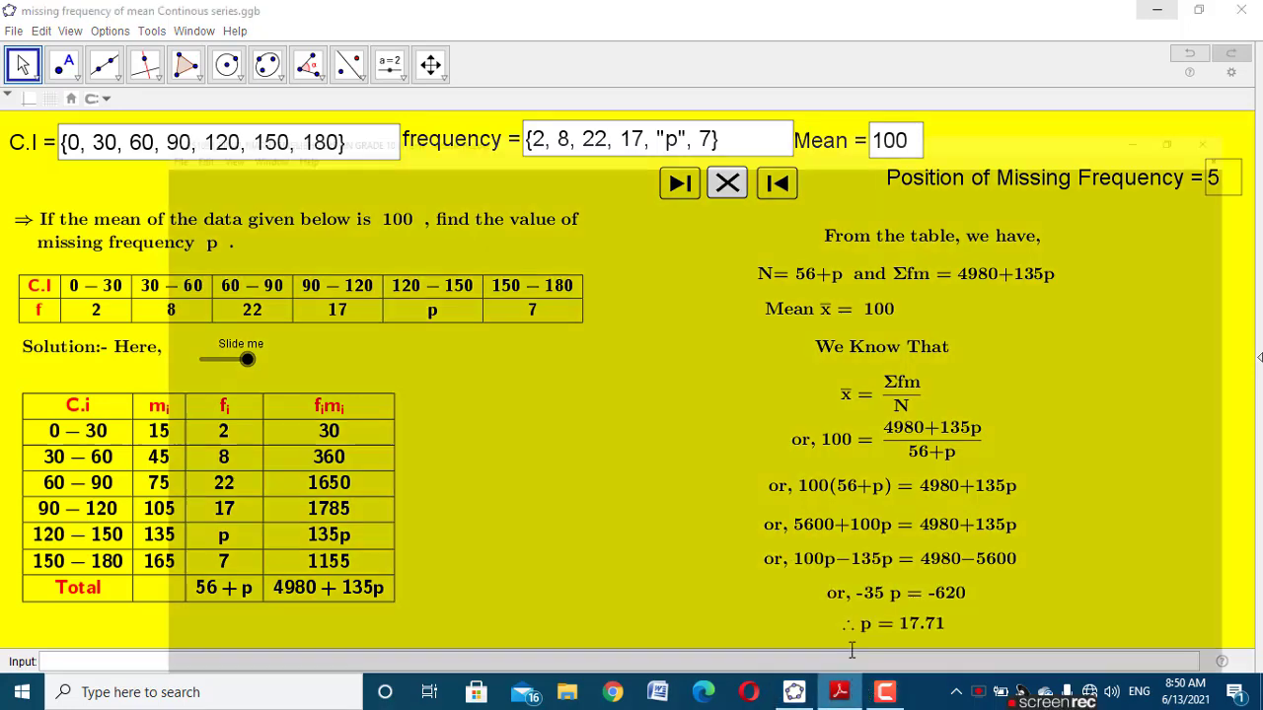
# Step: Check question 5(a) in the textbook PDF and replace the GeoGebra worksheet's C.I list with {0, 10, 20, 30, 40, 50, 60}
pyautogui.click(855, 636)
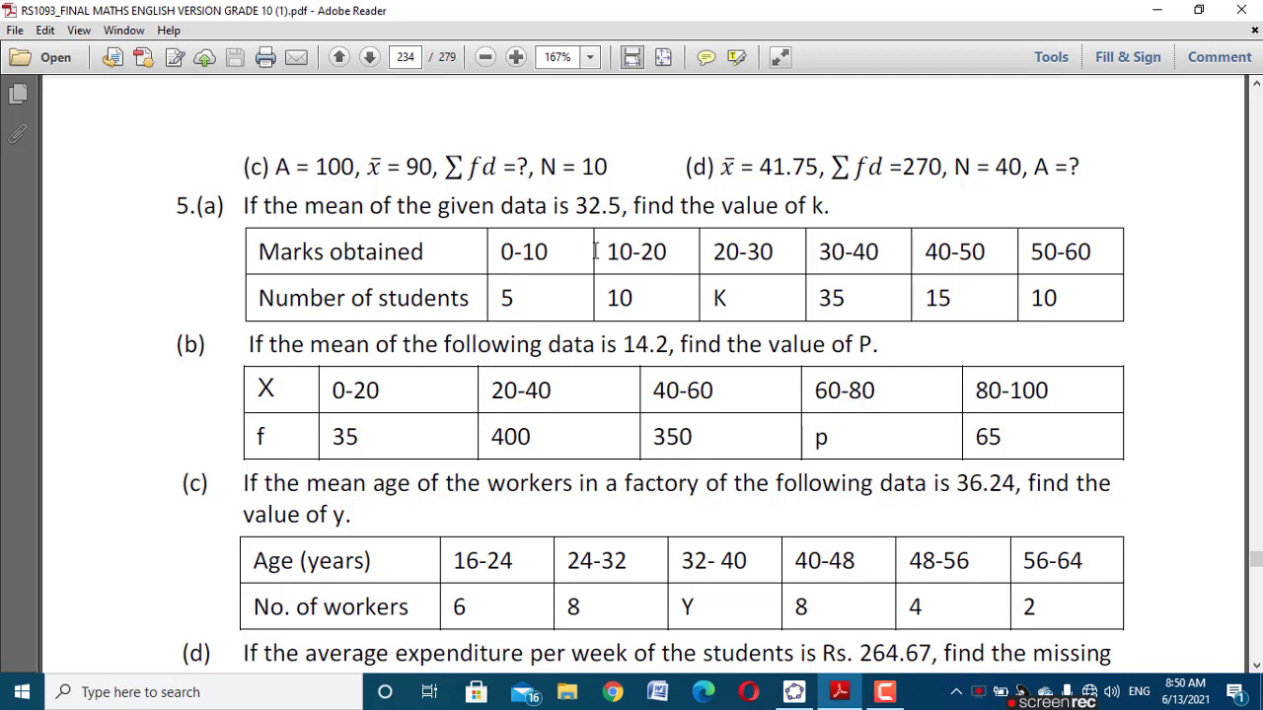
pyautogui.click(795, 691)
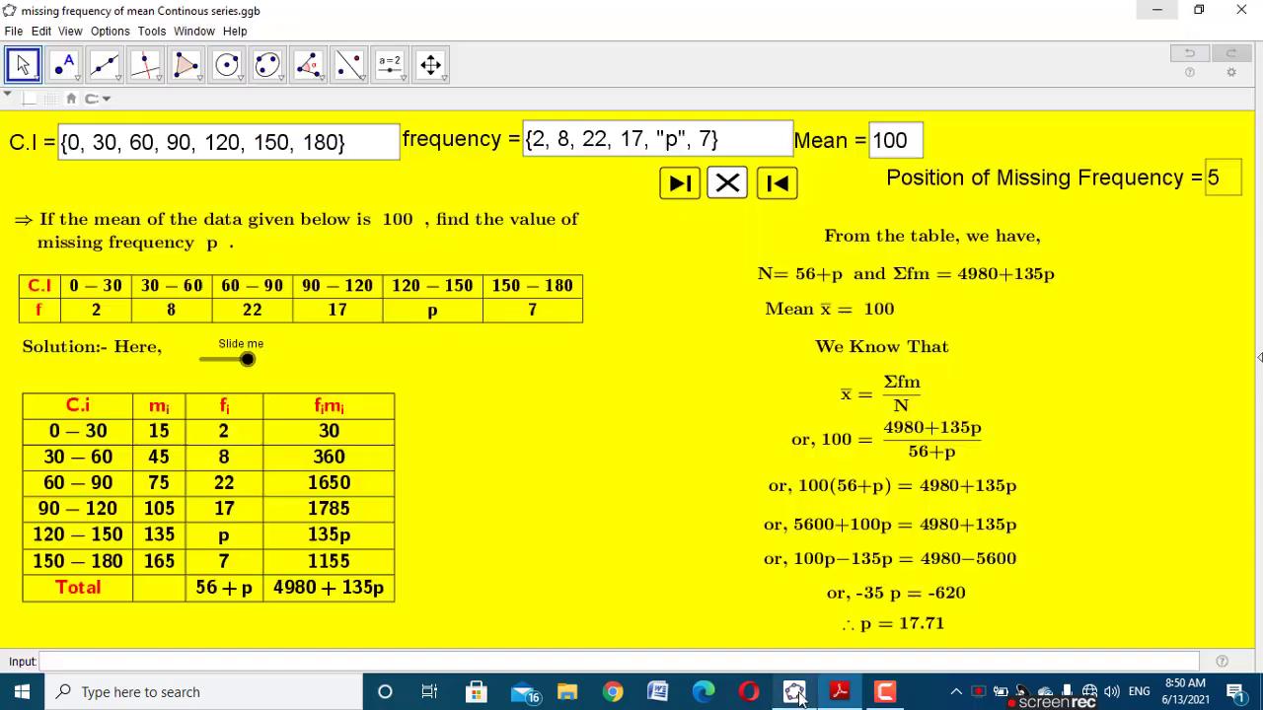
pyautogui.click(211, 143)
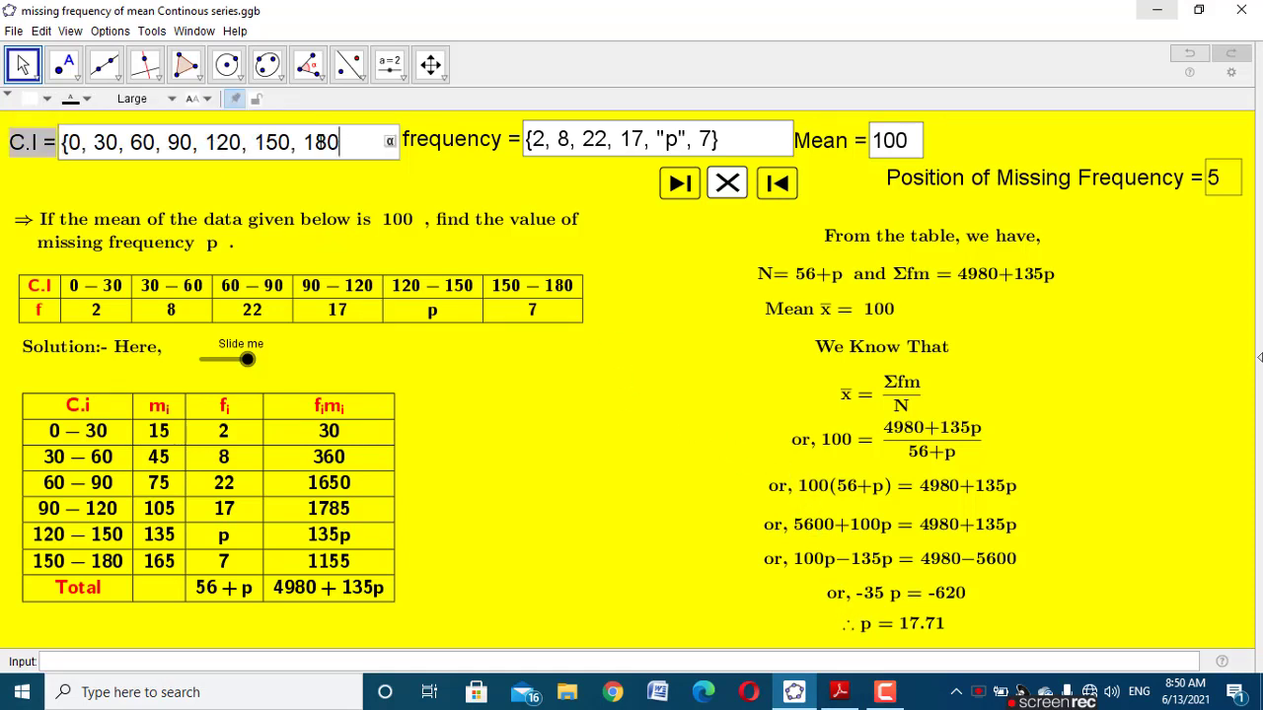
pyautogui.press('BackSpace')
pyautogui.press('BackSpace')
pyautogui.press('BackSpace')
pyautogui.press('BackSpace')
pyautogui.press('BackSpace')
pyautogui.press('BackSpace')
pyautogui.press('BackSpace')
pyautogui.press('BackSpace')
pyautogui.press('BackSpace')
pyautogui.press('BackSpace')
pyautogui.press('BackSpace')
pyautogui.press('BackSpace')
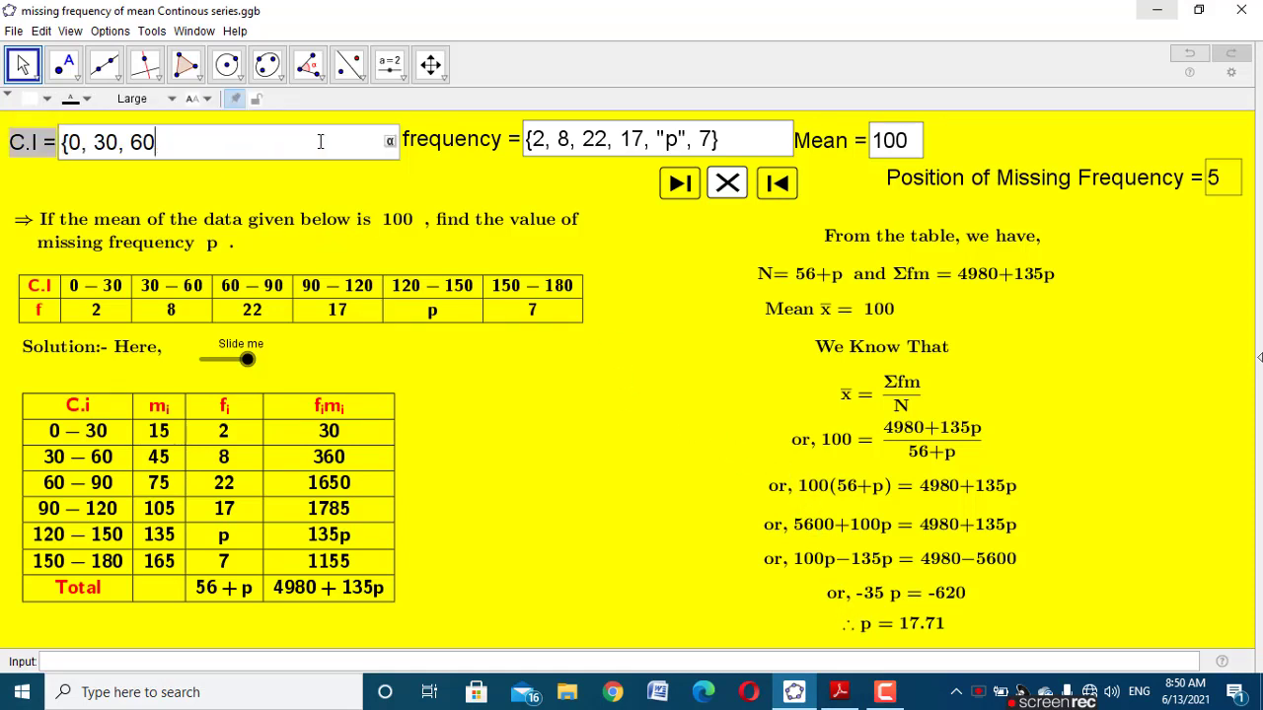
pyautogui.press('BackSpace')
pyautogui.press('BackSpace')
pyautogui.press('BackSpace')
pyautogui.press('BackSpace')
pyautogui.press('BackSpace')
pyautogui.press('BackSpace')
pyautogui.press('BackSpace')
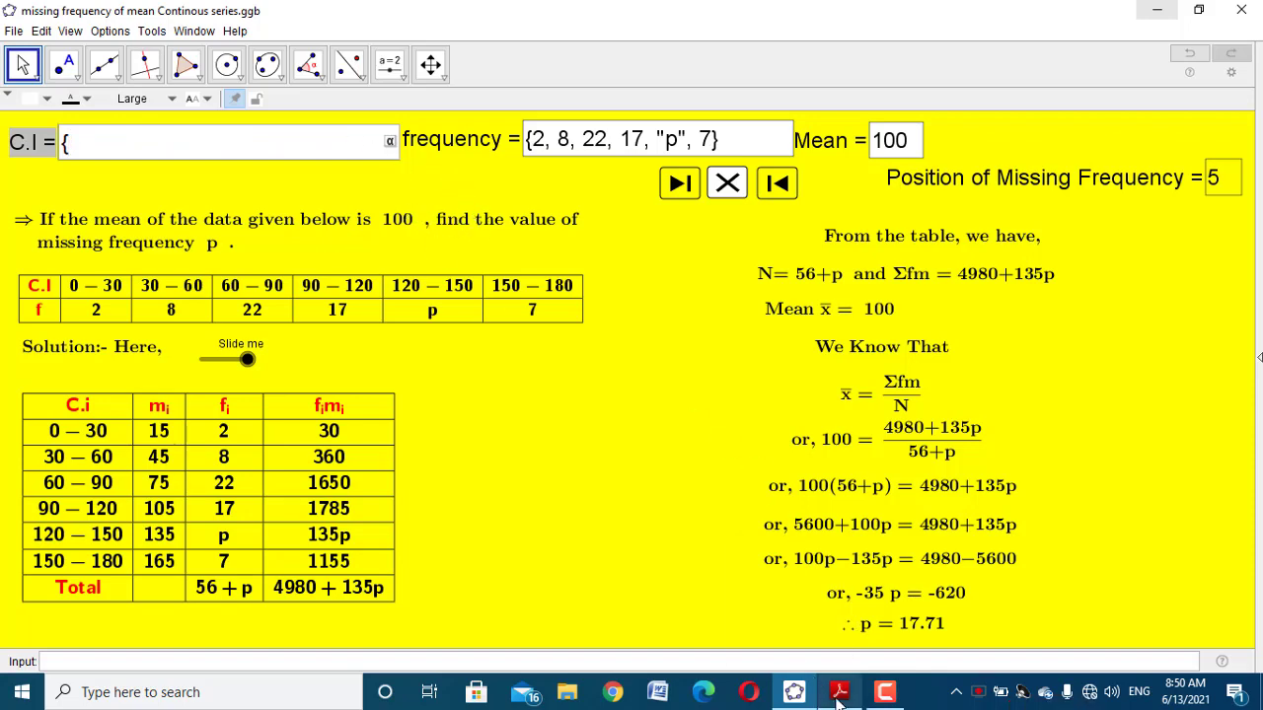
pyautogui.moveTo(837, 695)
pyautogui.click(840, 623)
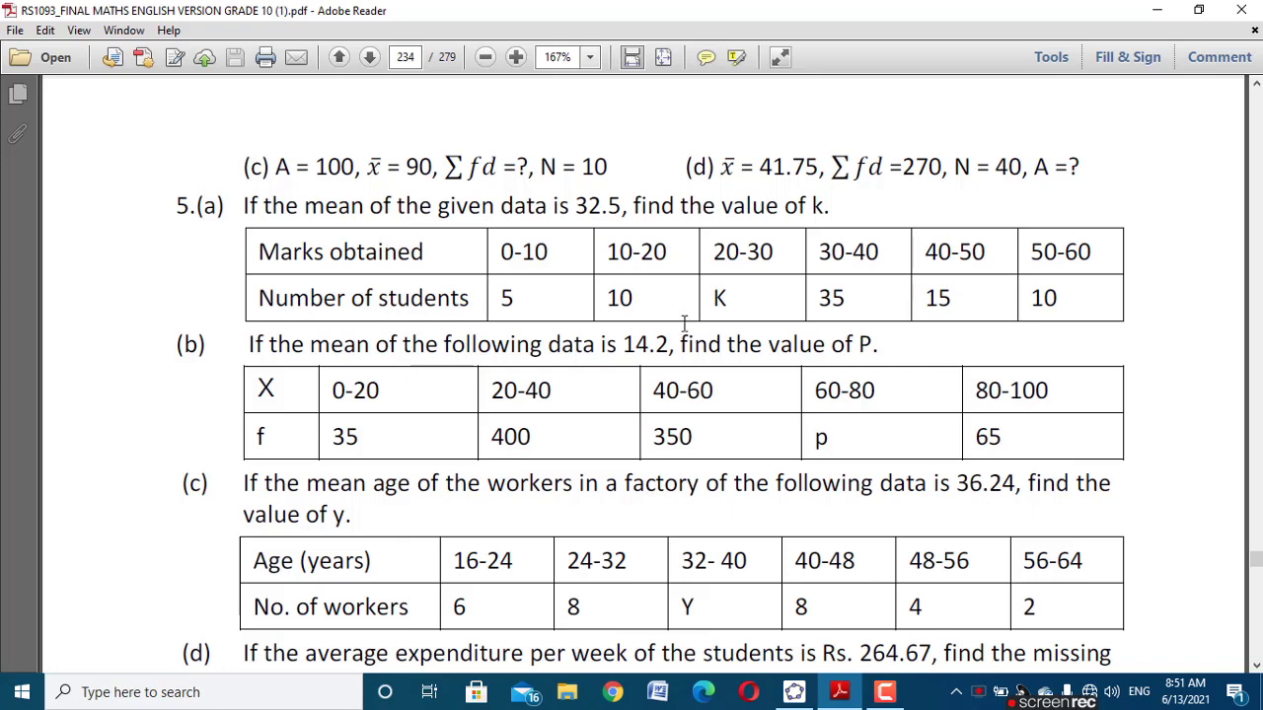
pyautogui.click(794, 691)
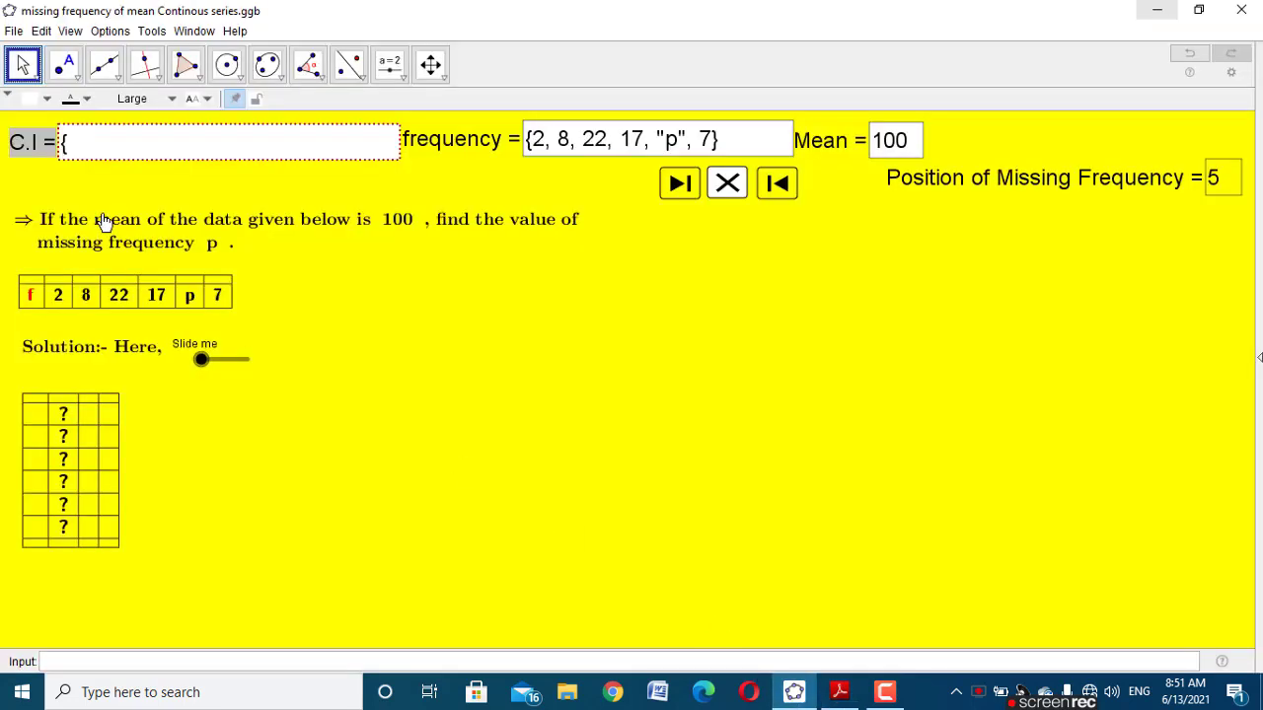
pyautogui.click(119, 146)
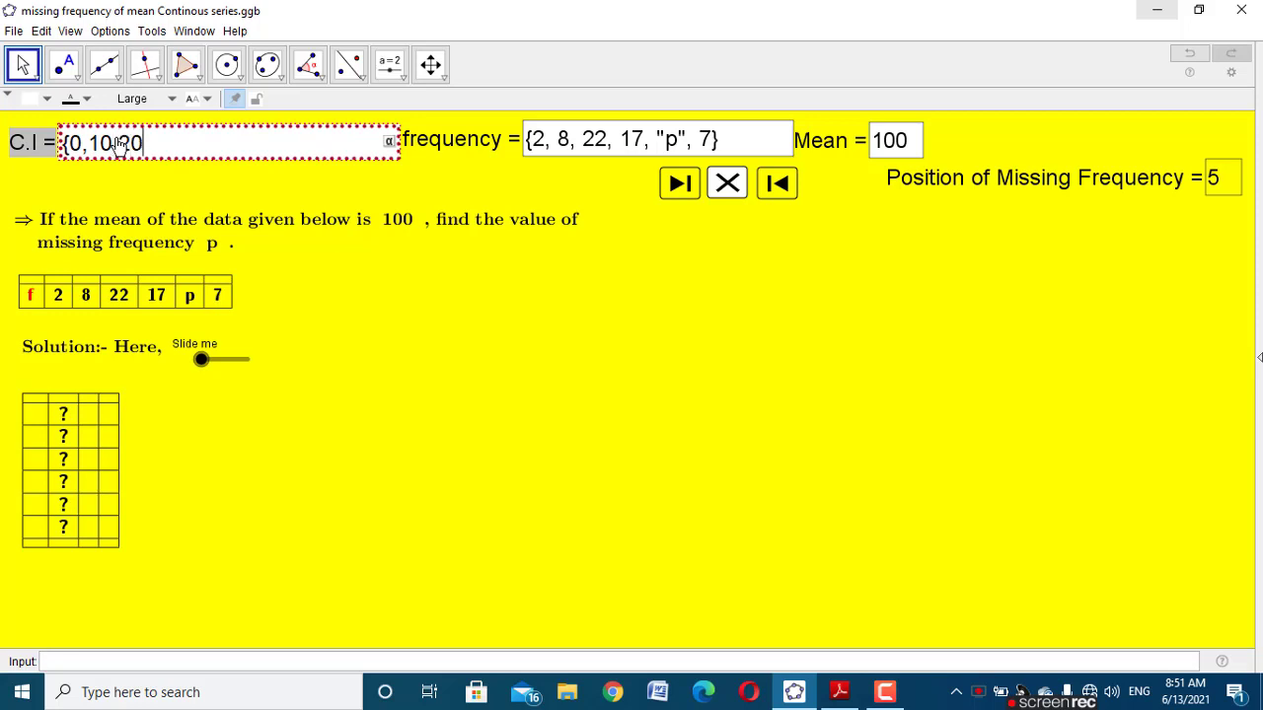
pyautogui.write('40,50,')
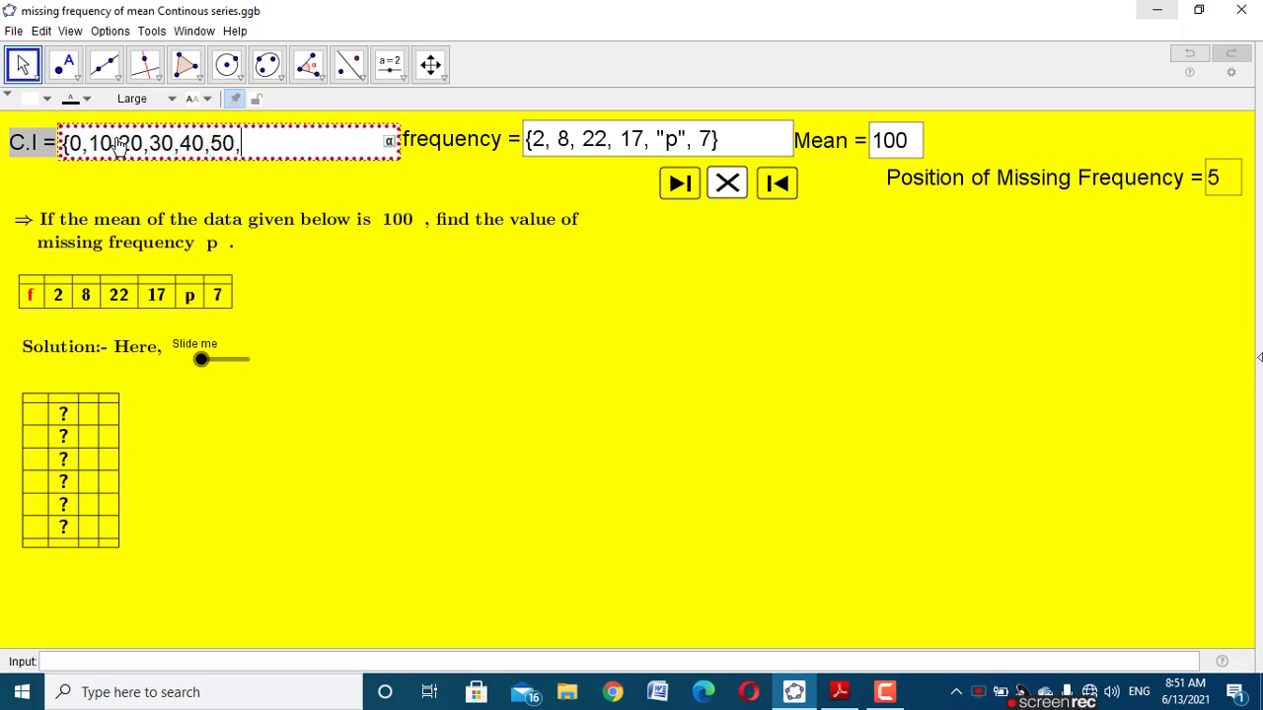
pyautogui.write('60}')
pyautogui.press('Return')
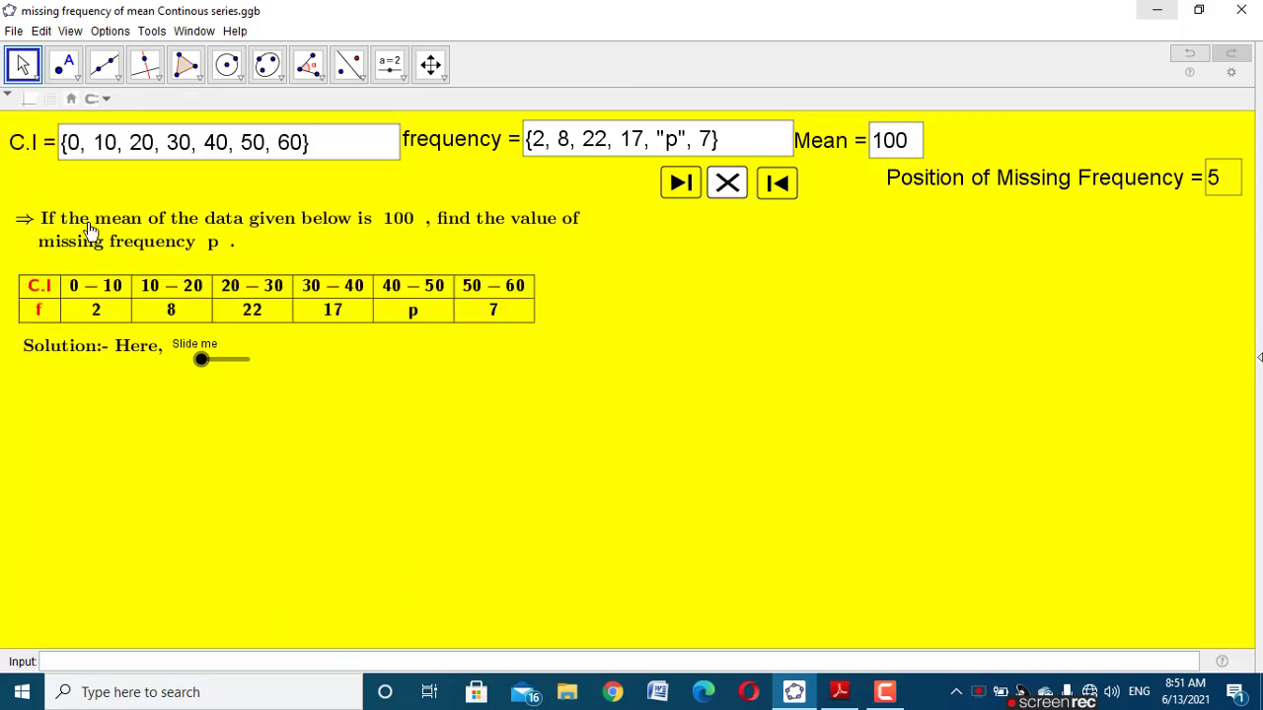
# Step: Consult question 5(a) in the PDF again and replace the frequency list with {5, 10, 15, "k"}
pyautogui.click(839, 690)
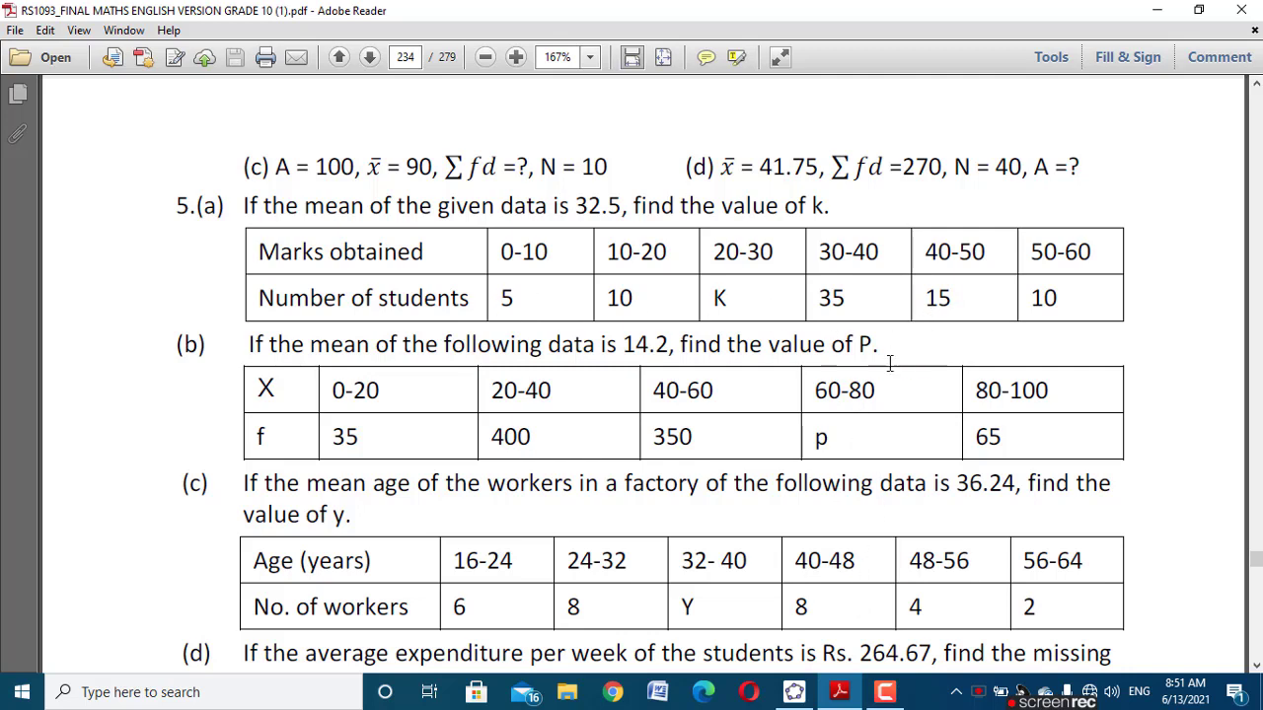
pyautogui.click(794, 692)
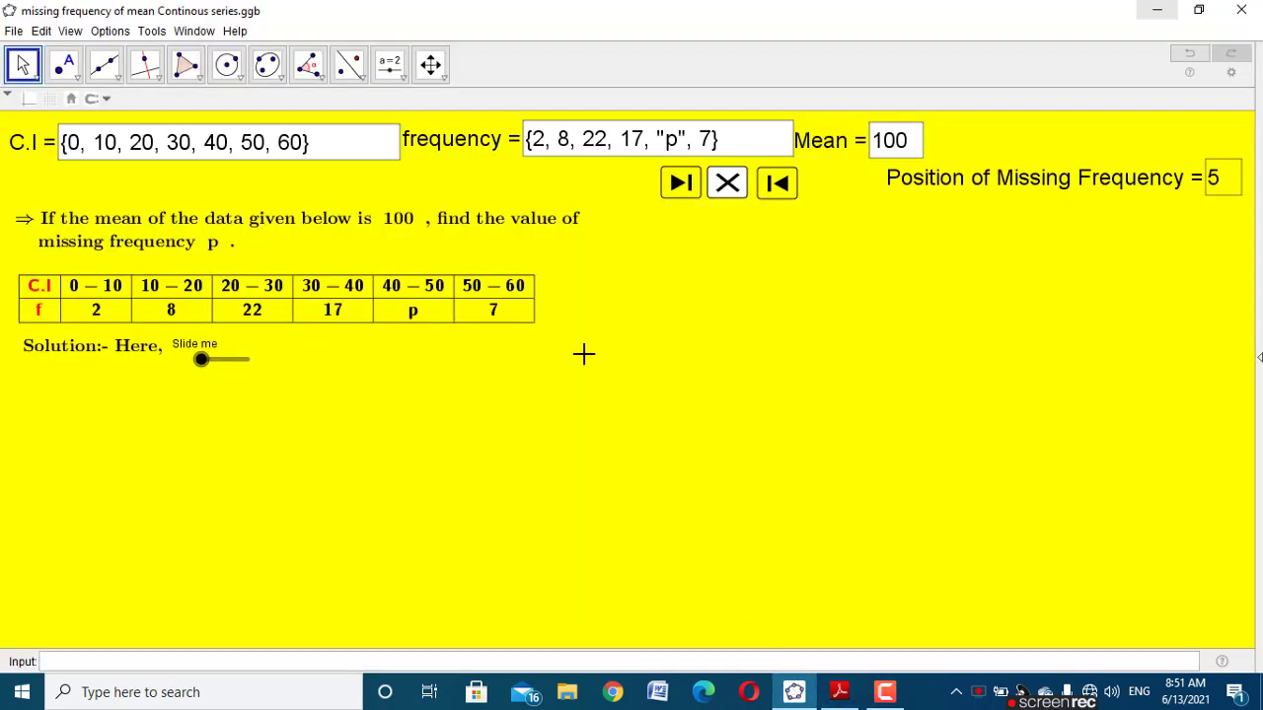
pyautogui.click(658, 138)
pyautogui.press('BackSpace')
pyautogui.press('BackSpace')
pyautogui.press('BackSpace')
pyautogui.press('BackSpace')
pyautogui.press('BackSpace')
pyautogui.press('BackSpace')
pyautogui.press('BackSpace')
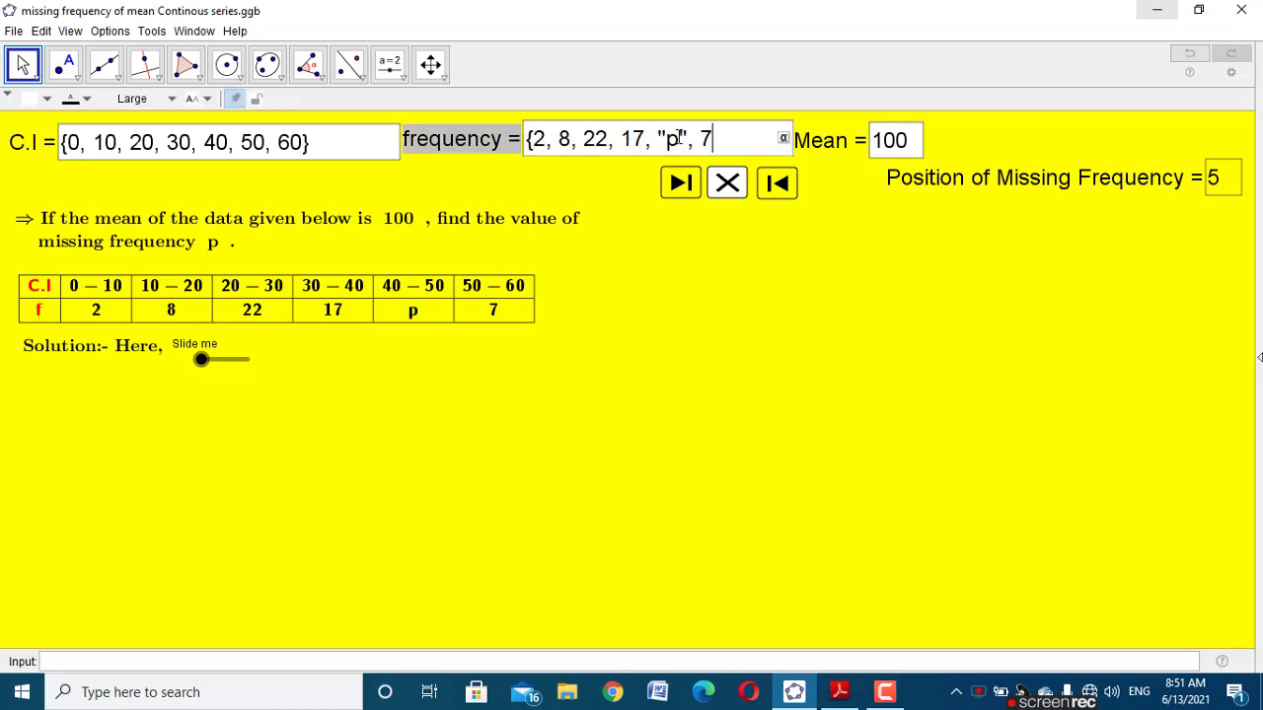
pyautogui.press('BackSpace')
pyautogui.press('BackSpace')
pyautogui.press('BackSpace')
pyautogui.press('BackSpace')
pyautogui.press('BackSpace')
pyautogui.press('BackSpace')
pyautogui.press('BackSpace')
pyautogui.press('BackSpace')
pyautogui.press('BackSpace')
pyautogui.press('BackSpace')
pyautogui.press('BackSpace')
pyautogui.press('BackSpace')
pyautogui.press('BackSpace')
pyautogui.press('BackSpace')
pyautogui.write('5,')
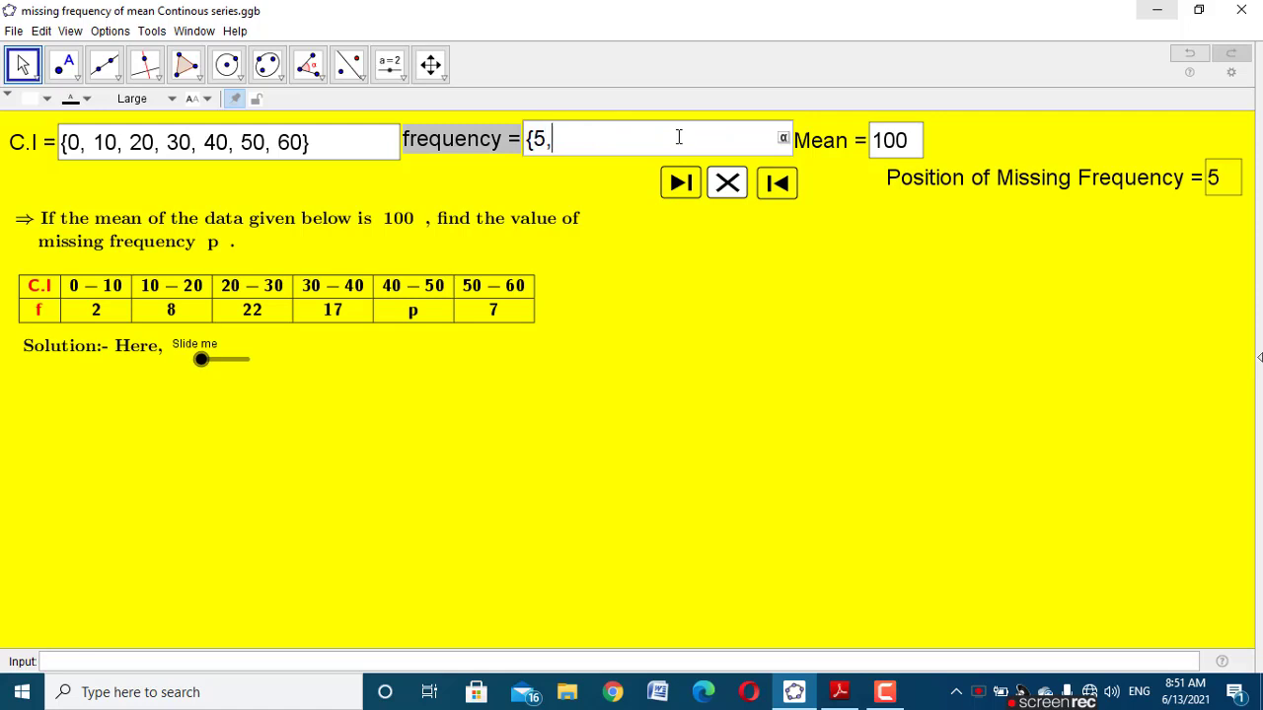
pyautogui.write('10,15,"k",')
pyautogui.press('BackSpace')
pyautogui.write('}')
pyautogui.click(710, 335)
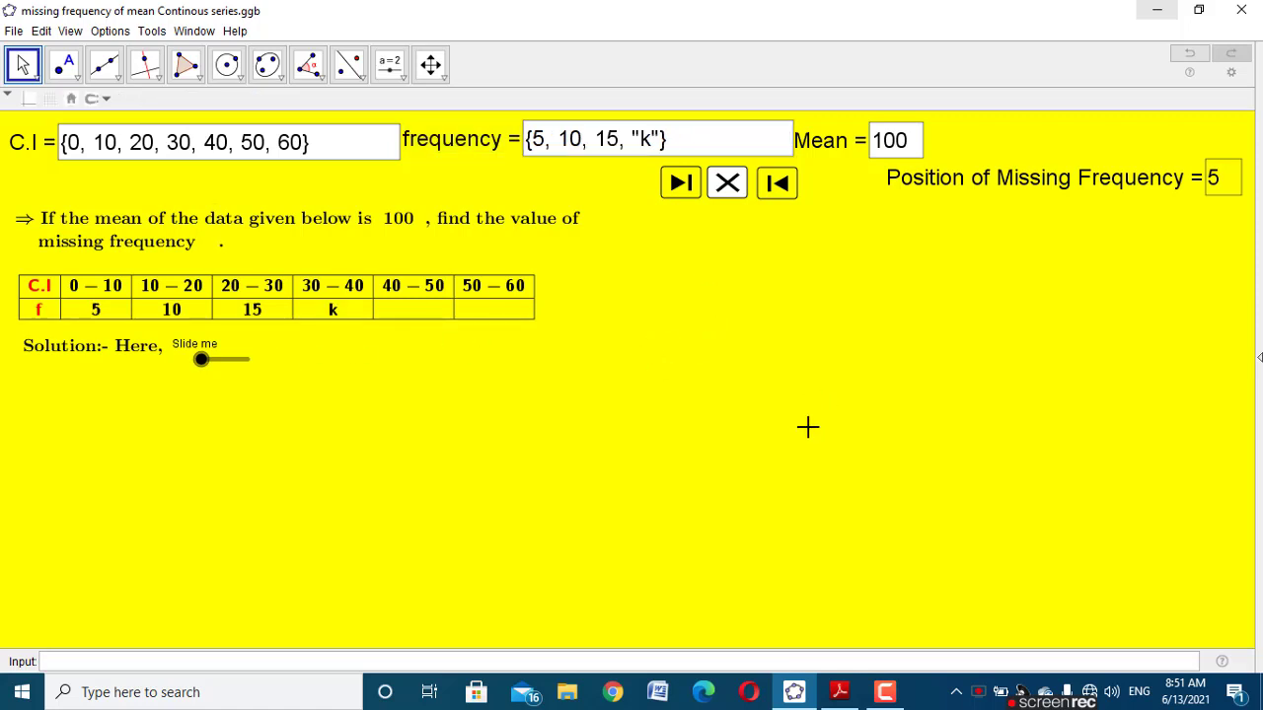
# Step: Recheck the textbook table, remove 15 before "k" in the frequency list and add 15 and 35 after it
pyautogui.click(839, 691)
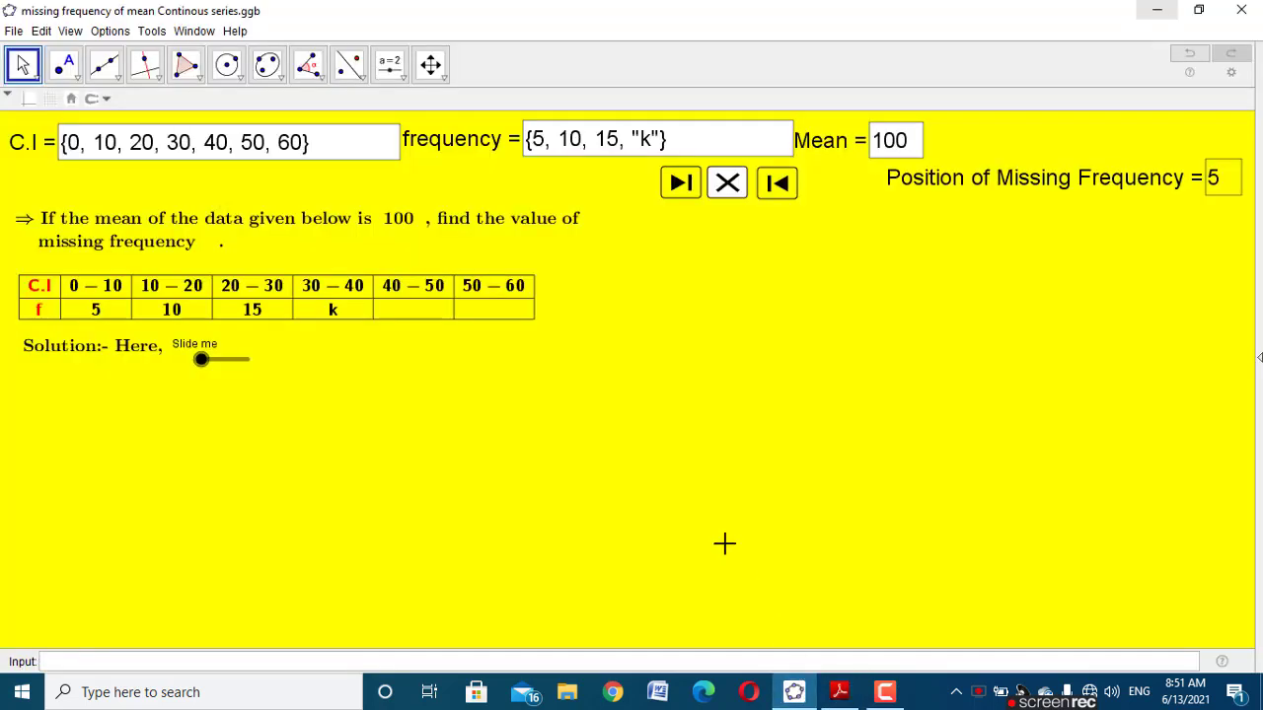
pyautogui.click(794, 692)
pyautogui.click(621, 139)
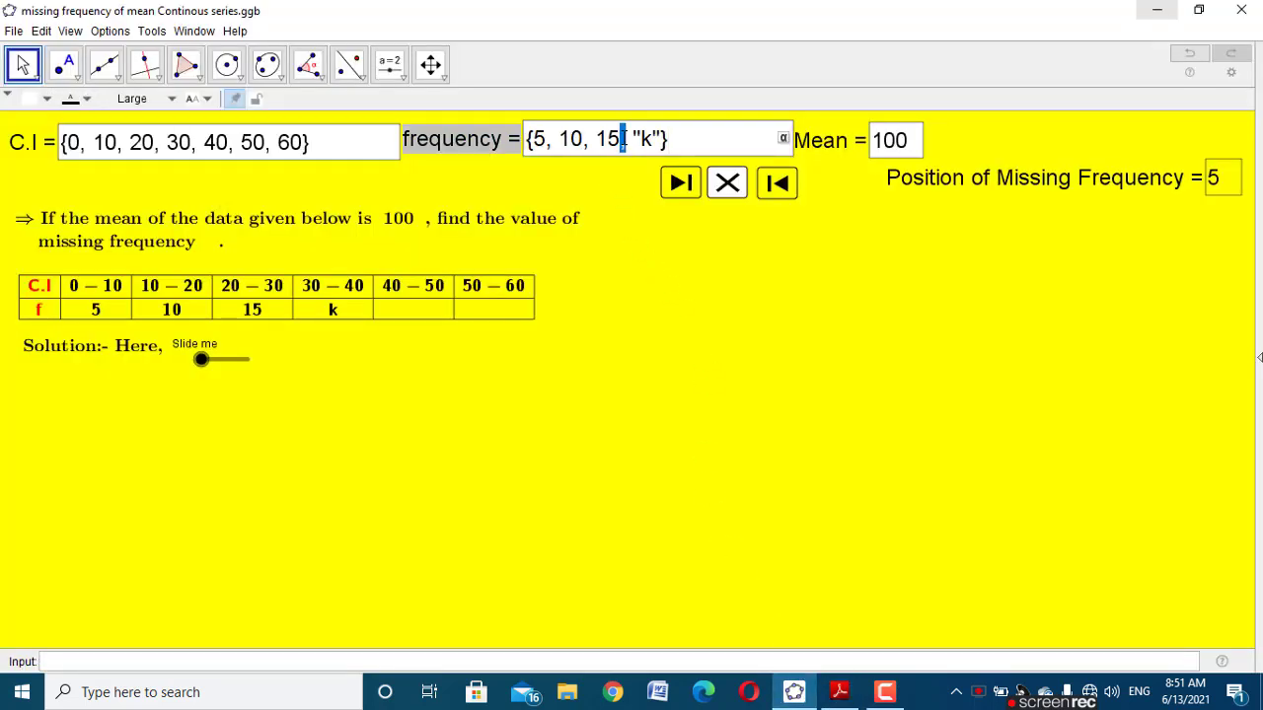
pyautogui.press('BackSpace')
pyautogui.press('BackSpace')
pyautogui.press('BackSpace')
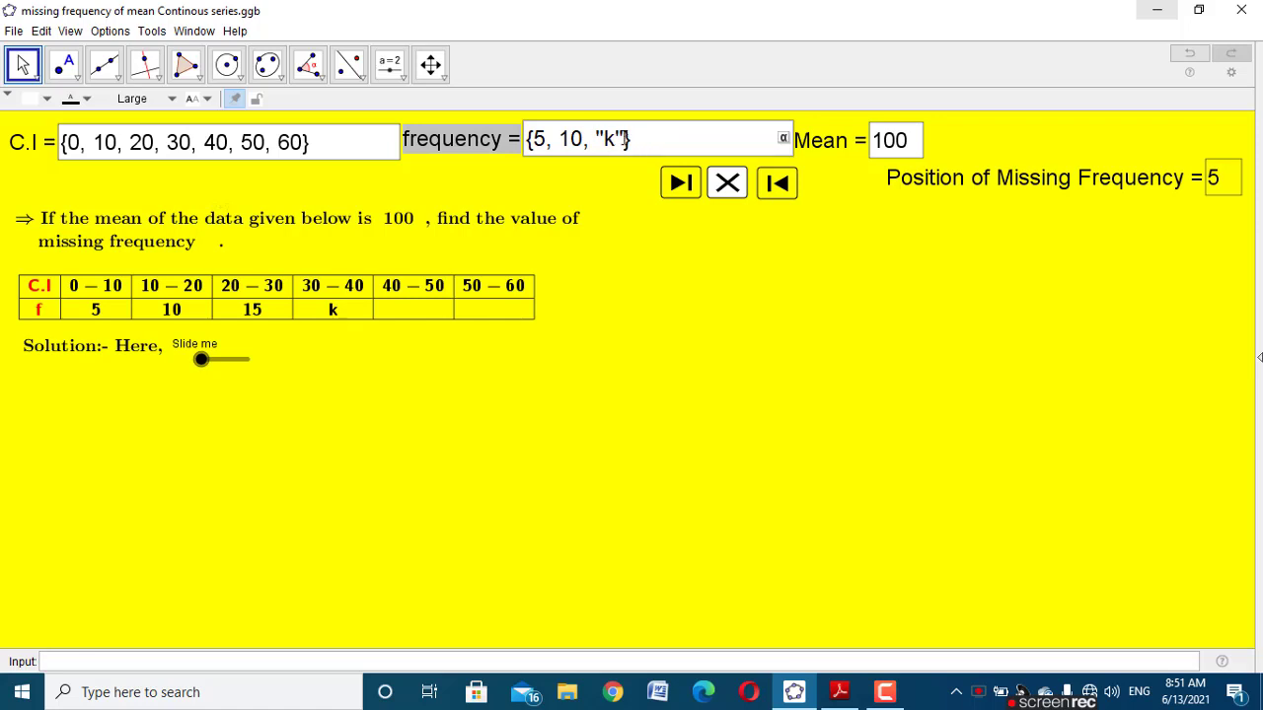
pyautogui.press('Right')
pyautogui.press('Right')
pyautogui.press('Right')
pyautogui.write(',15,35,')
# Step: Compare with the textbook table and correct the frequency list to {5, 10, "k", 35, 15, 10}
pyautogui.click(837, 696)
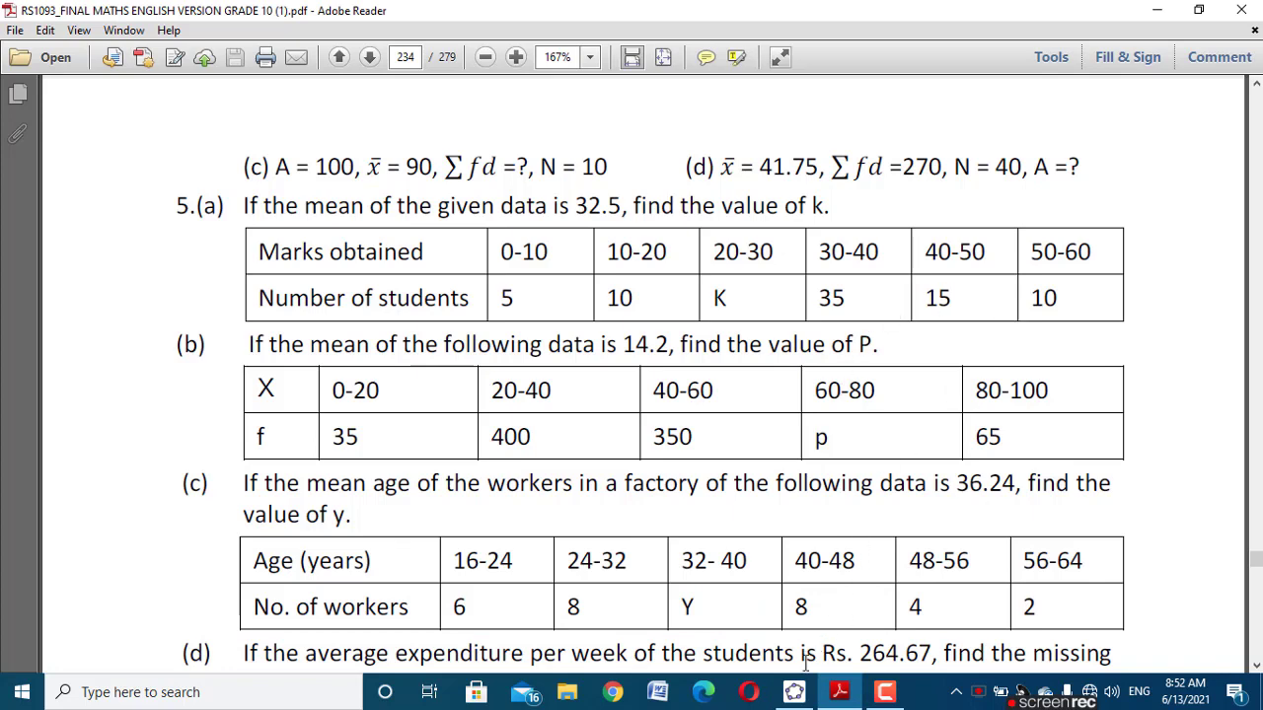
pyautogui.click(793, 694)
pyautogui.click(662, 138)
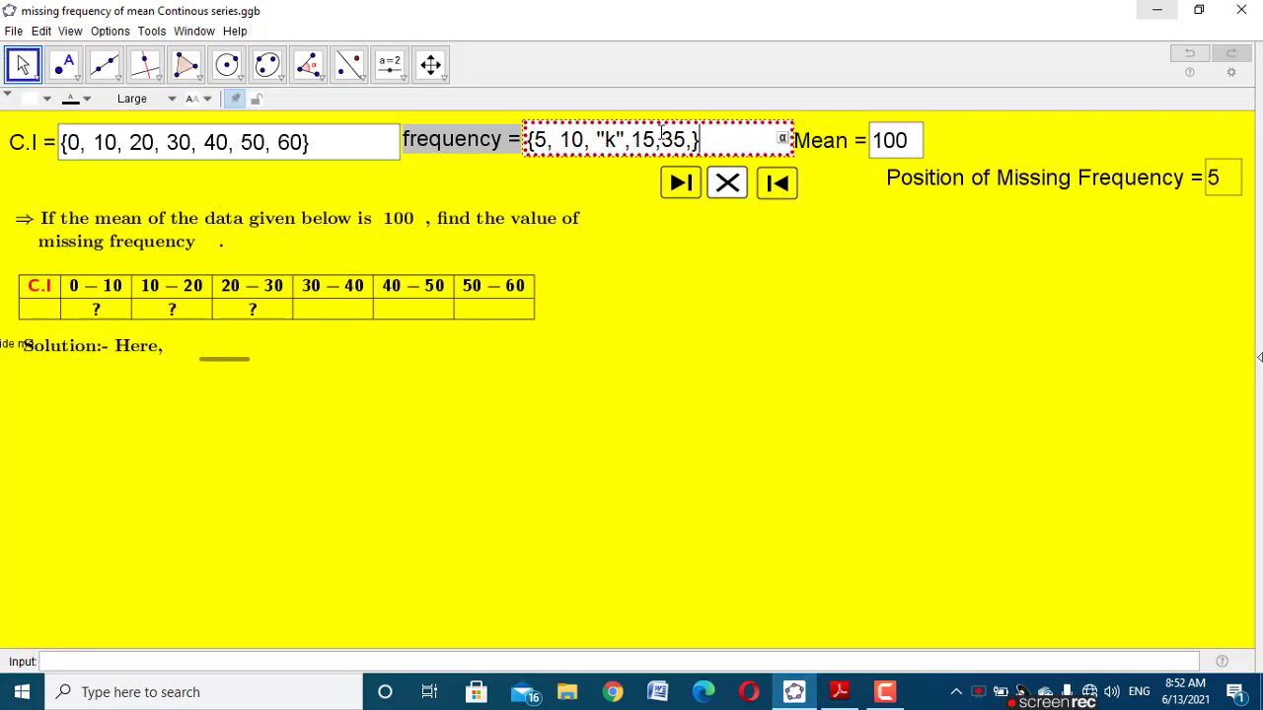
pyautogui.press('BackSpace')
pyautogui.press('BackSpace')
pyautogui.press('BackSpace')
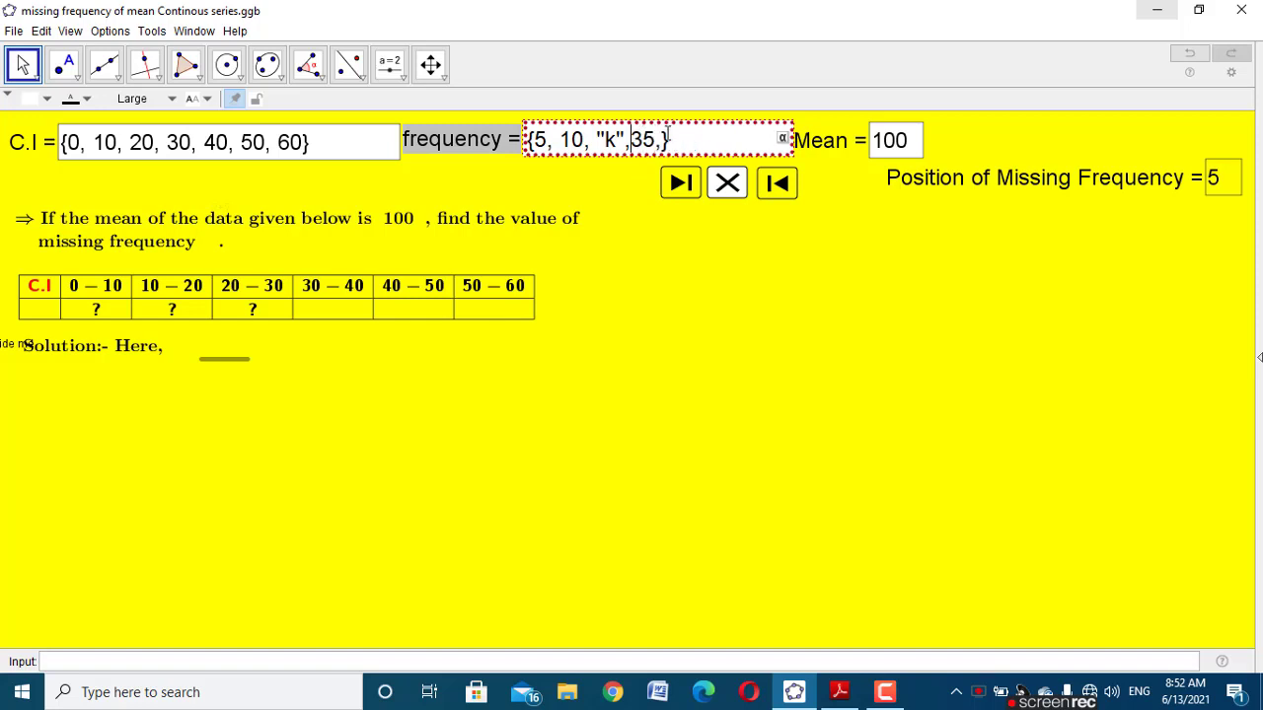
pyautogui.press('Right')
pyautogui.press('Right')
pyautogui.write('15,10')
pyautogui.press('Return')
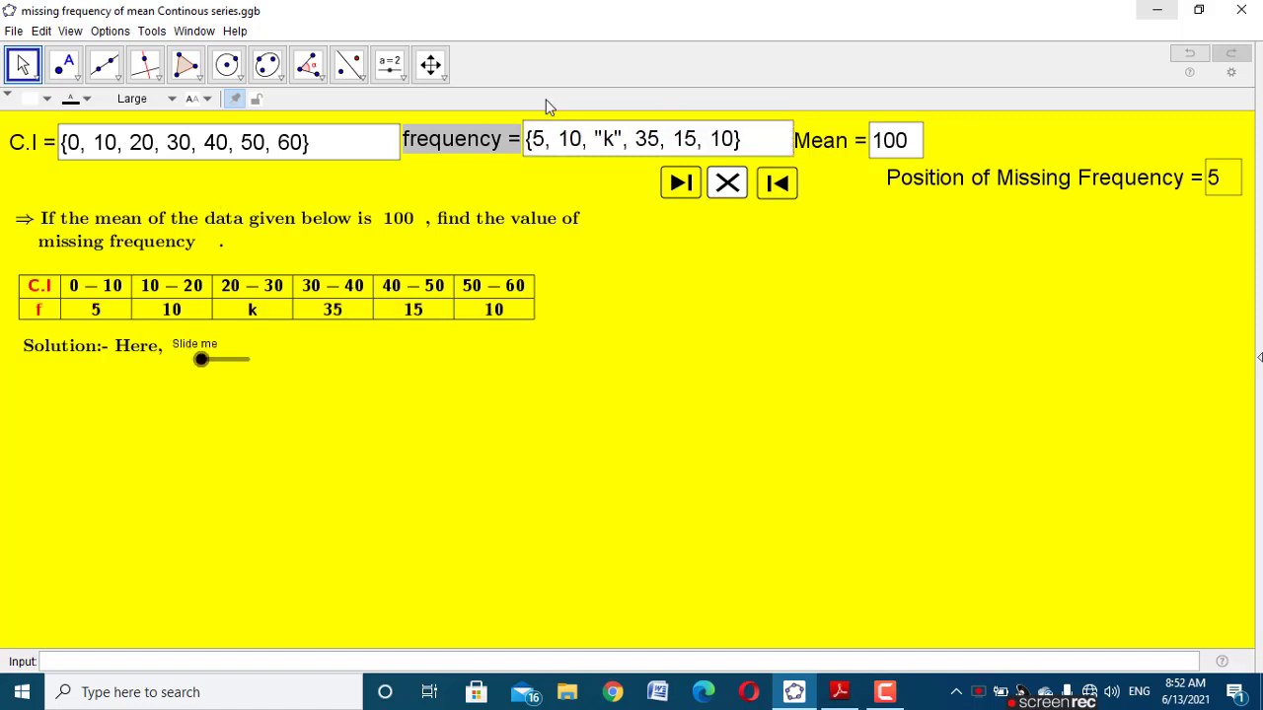
# Step: Look up the mean for question 5(a) in the PDF and set the worksheet's Mean to 32.5
pyautogui.click(839, 691)
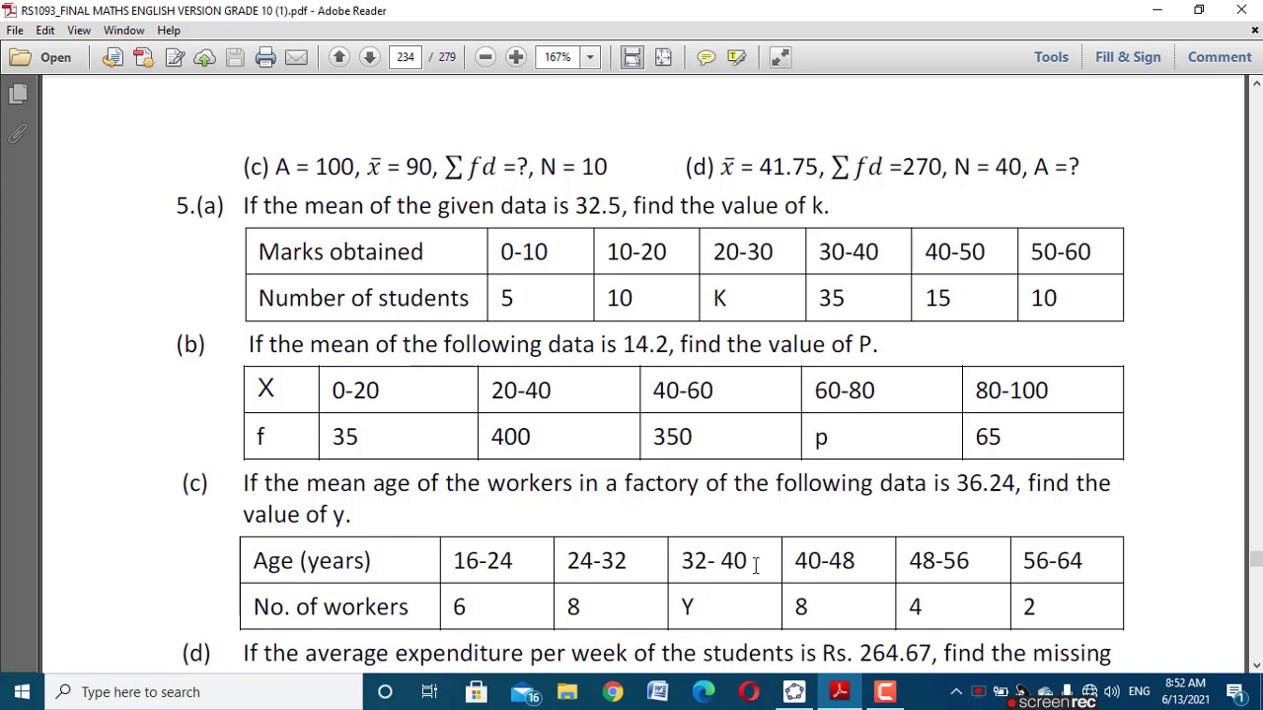
pyautogui.click(795, 695)
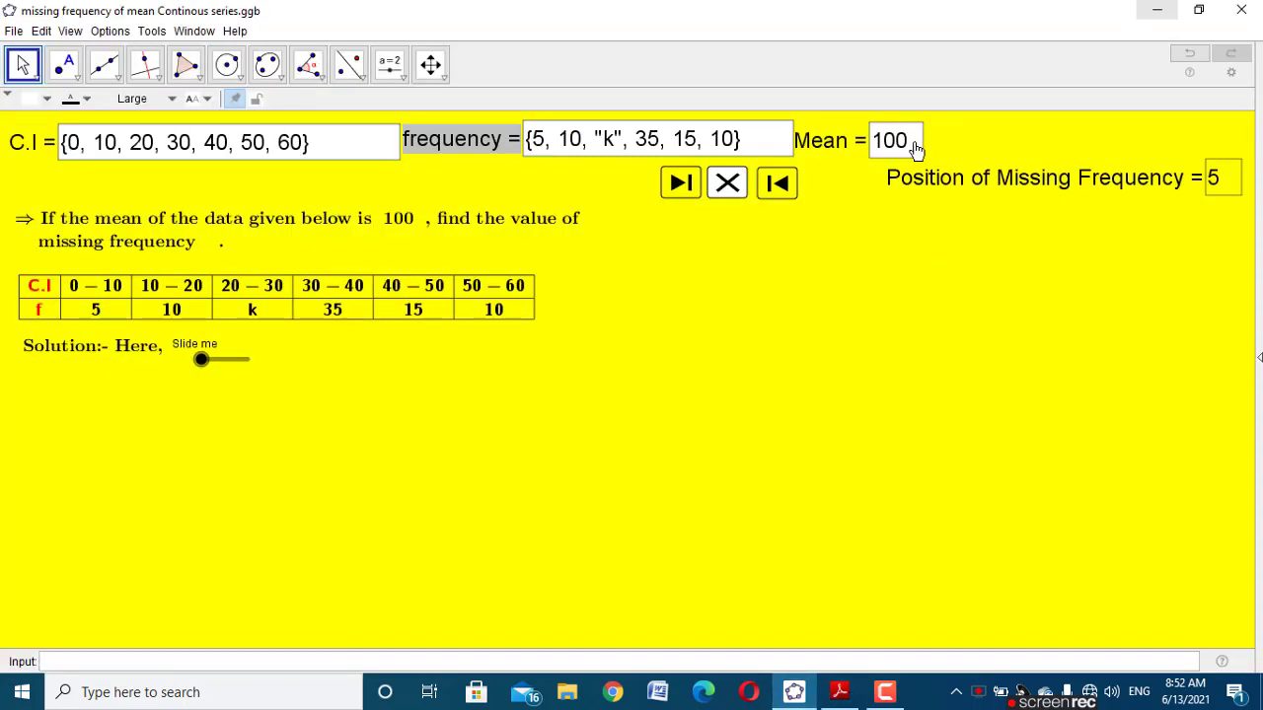
pyautogui.click(916, 144)
pyautogui.press('BackSpace')
pyautogui.press('BackSpace')
pyautogui.press('BackSpace')
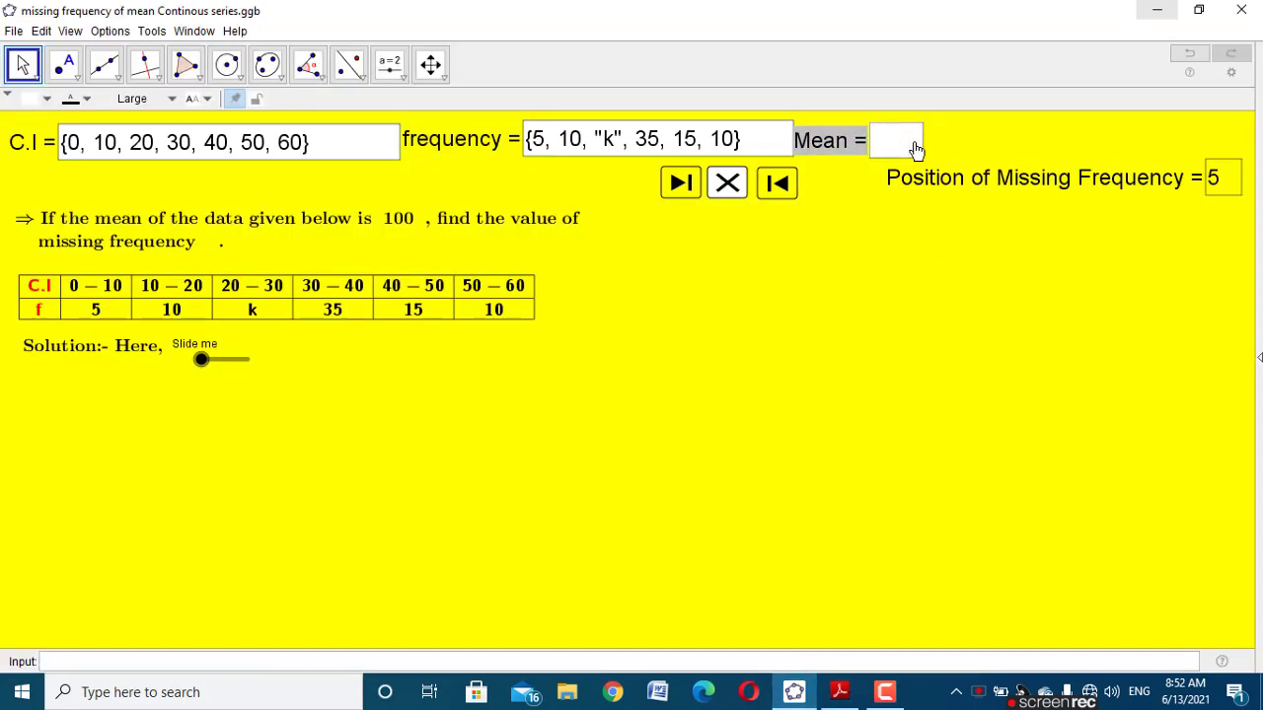
pyautogui.write('32.5')
pyautogui.press('Return')
pyautogui.click(967, 363)
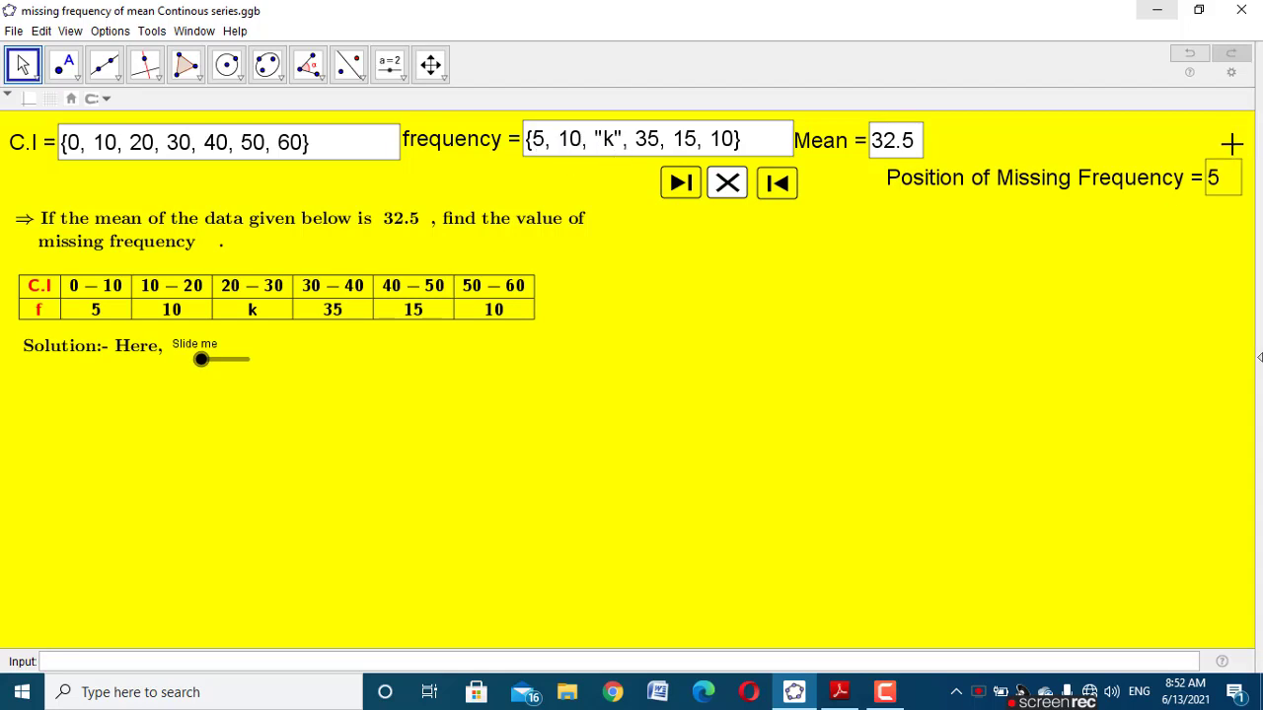
# Step: Set the Position of Missing Frequency to 3
pyautogui.click(1222, 174)
pyautogui.press('BackSpace')
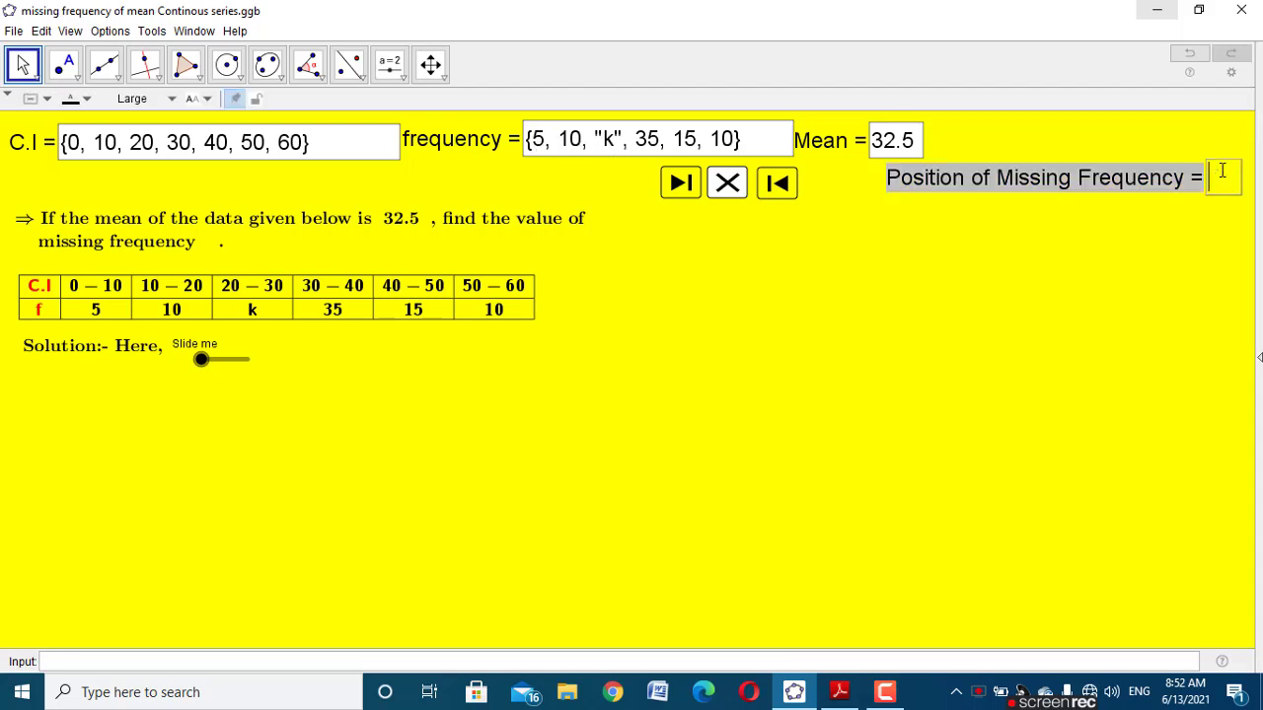
pyautogui.write('3')
pyautogui.click(994, 327)
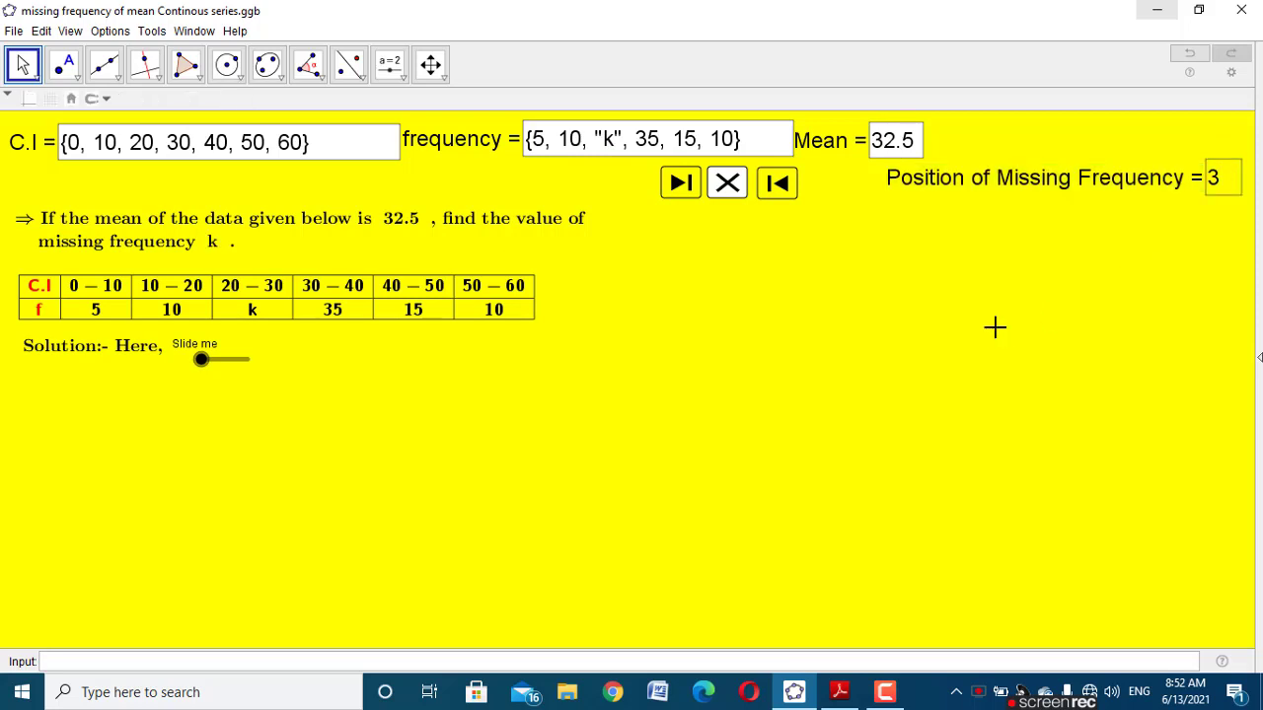
# Step: Reveal the complete solution table with the Slide me slider and advance the written solution by one step
pyautogui.moveTo(201, 359); pyautogui.dragTo(280, 361)
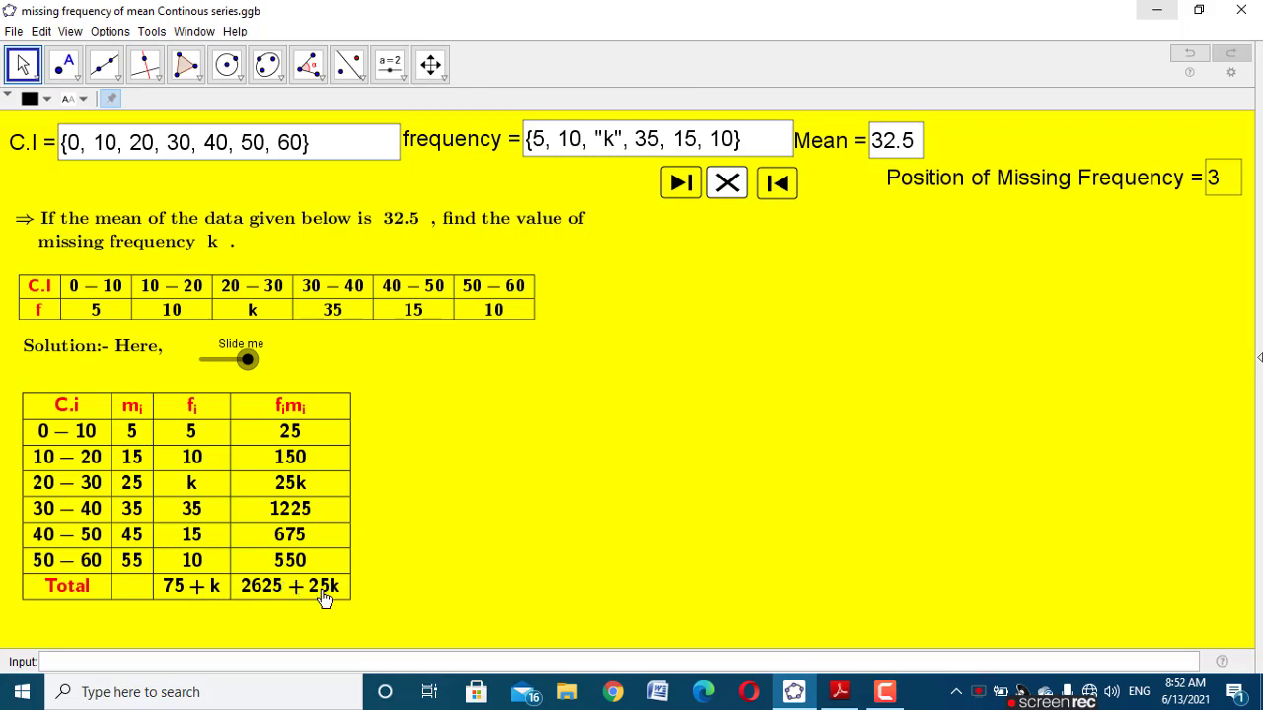
pyautogui.click(684, 185)
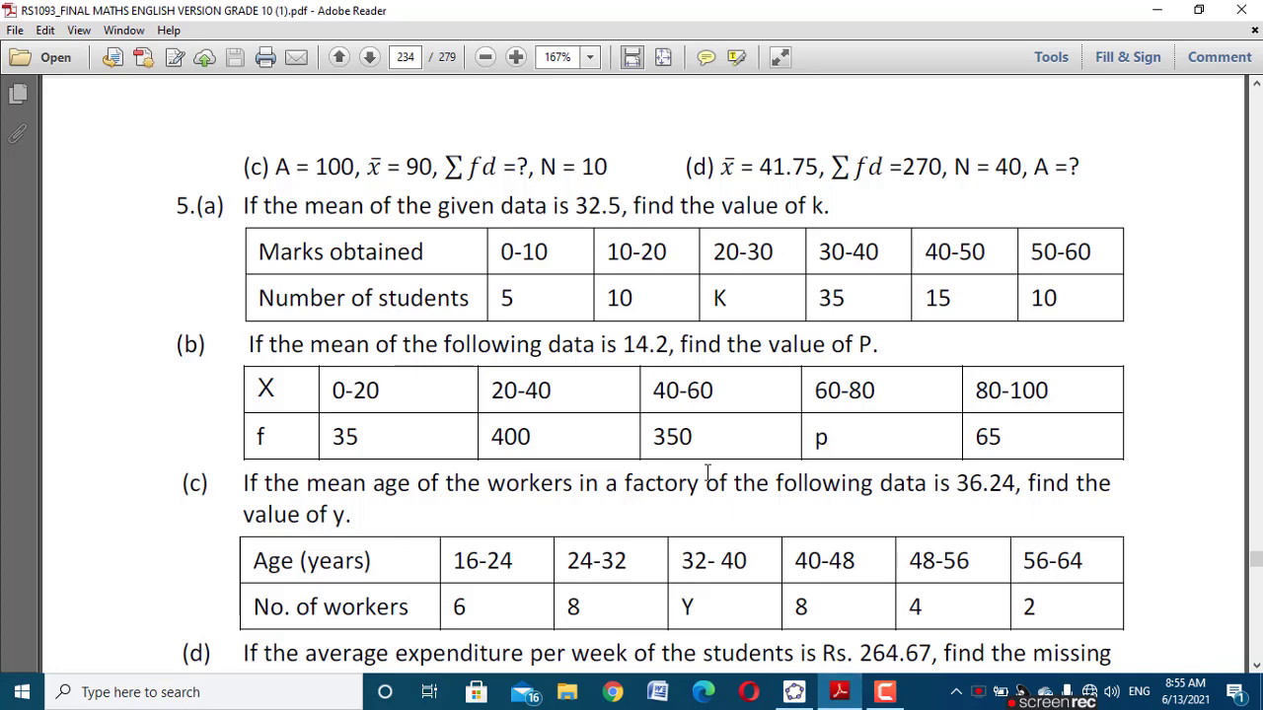
# Step: Look up question 5(c) in the textbook PDF and set the worksheet's C.I list to {16, 24, 32, 40, 48, 56, 64}
pyautogui.scroll(-3, 661, 508)
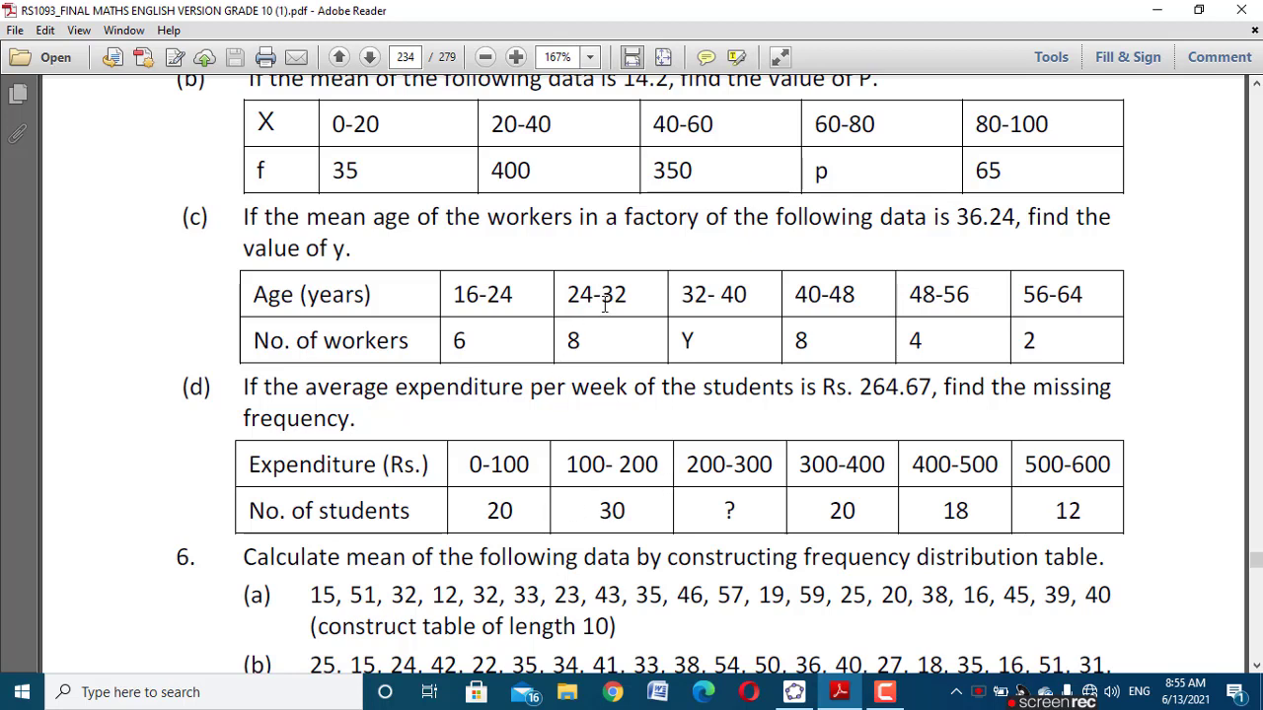
pyautogui.click(794, 692)
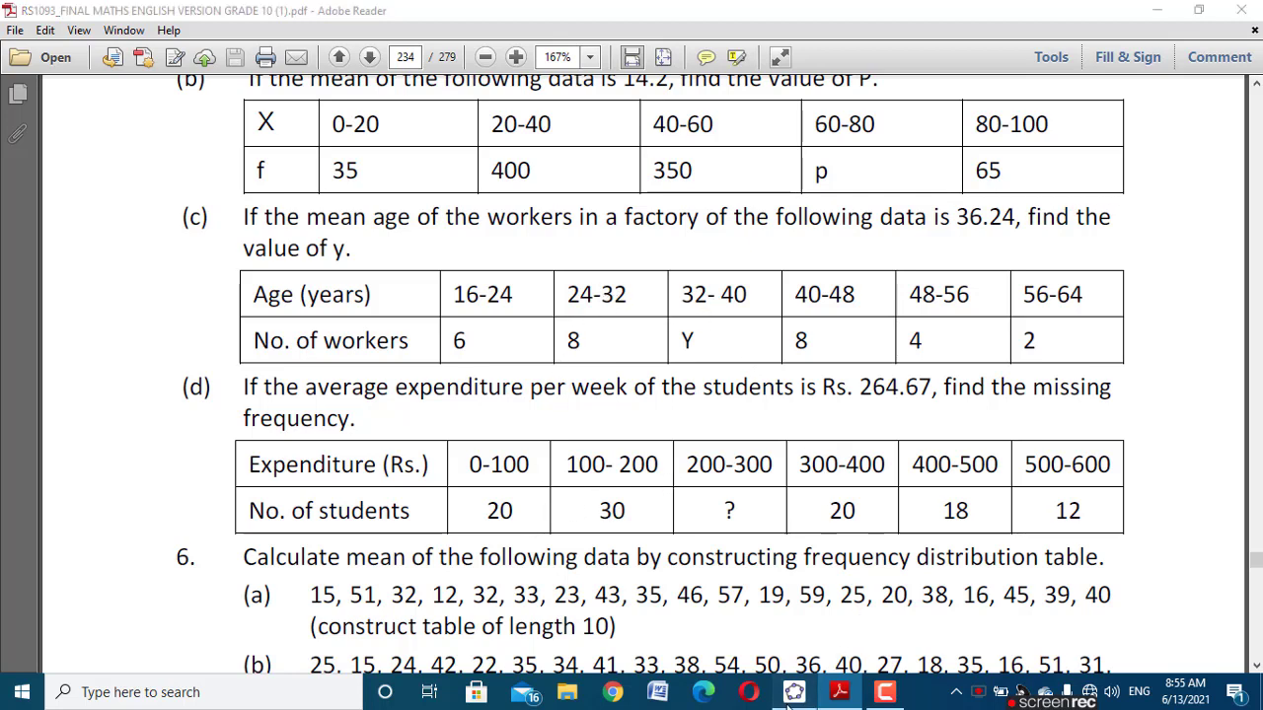
pyautogui.click(326, 149)
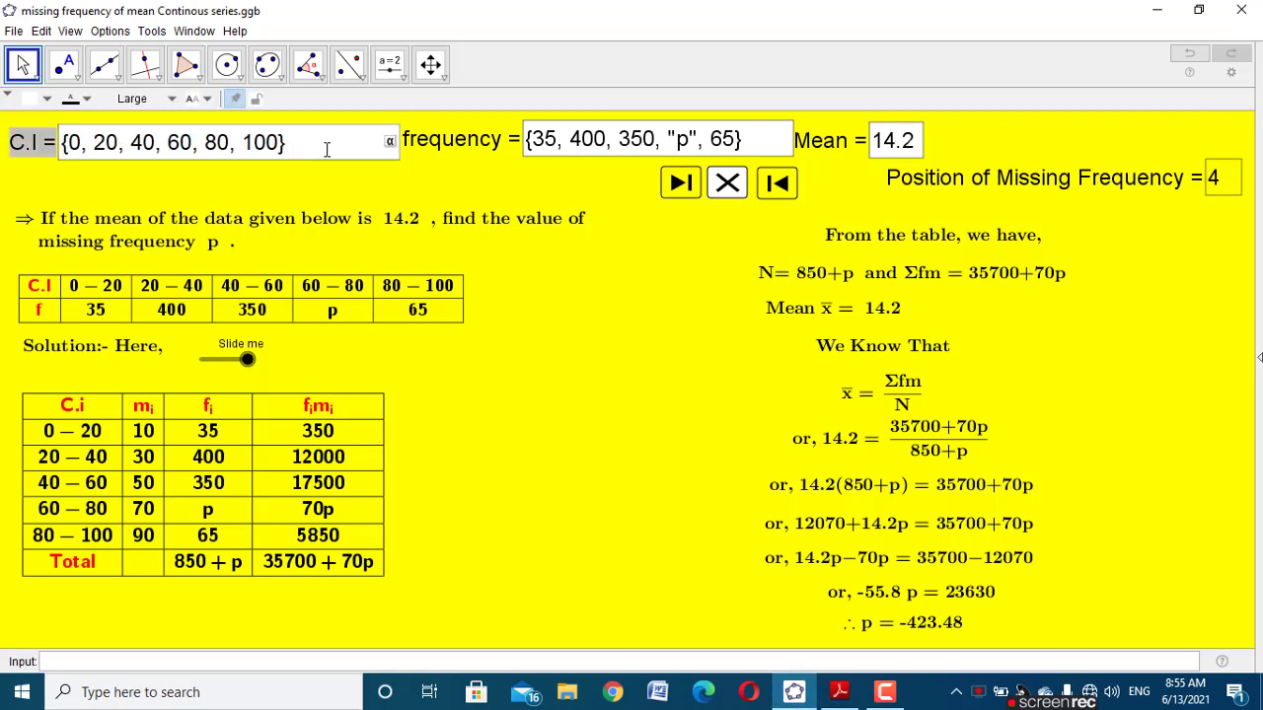
pyautogui.press('BackSpace')
pyautogui.press('BackSpace')
pyautogui.press('BackSpace')
pyautogui.press('BackSpace')
pyautogui.press('BackSpace')
pyautogui.press('BackSpace')
pyautogui.press('BackSpace')
pyautogui.press('BackSpace')
pyautogui.press('BackSpace')
pyautogui.press('BackSpace')
pyautogui.press('BackSpace')
pyautogui.press('BackSpace')
pyautogui.press('BackSpace')
pyautogui.press('BackSpace')
pyautogui.press('BackSpace')
pyautogui.press('BackSpace')
pyautogui.press('BackSpace')
pyautogui.press('BackSpace')
pyautogui.press('BackSpace')
pyautogui.press('BackSpace')
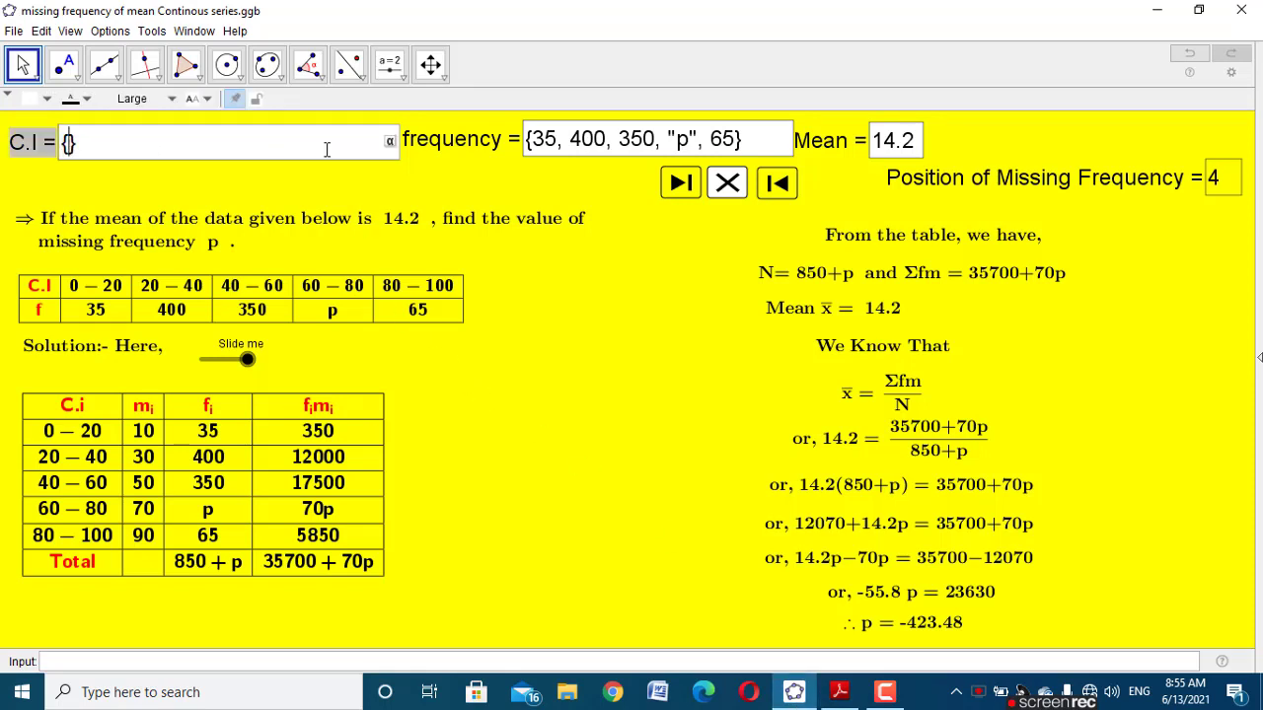
pyautogui.write('16,24,')
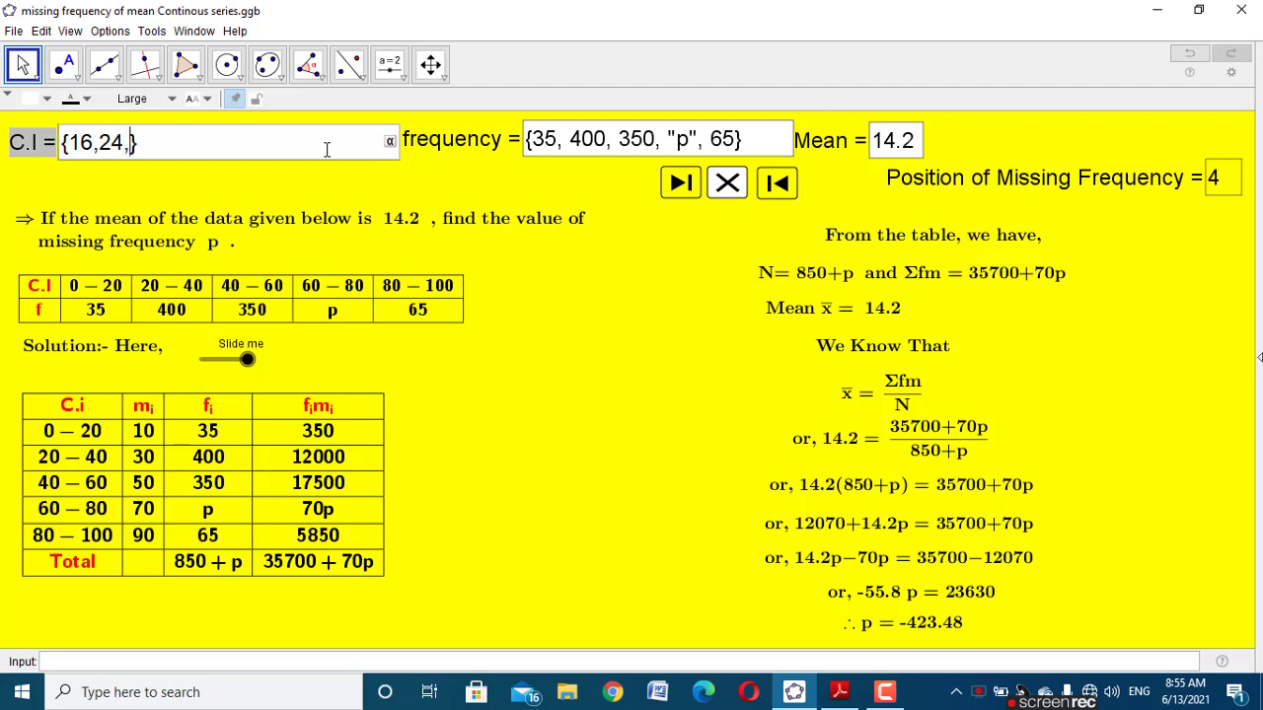
pyautogui.write('30,36')
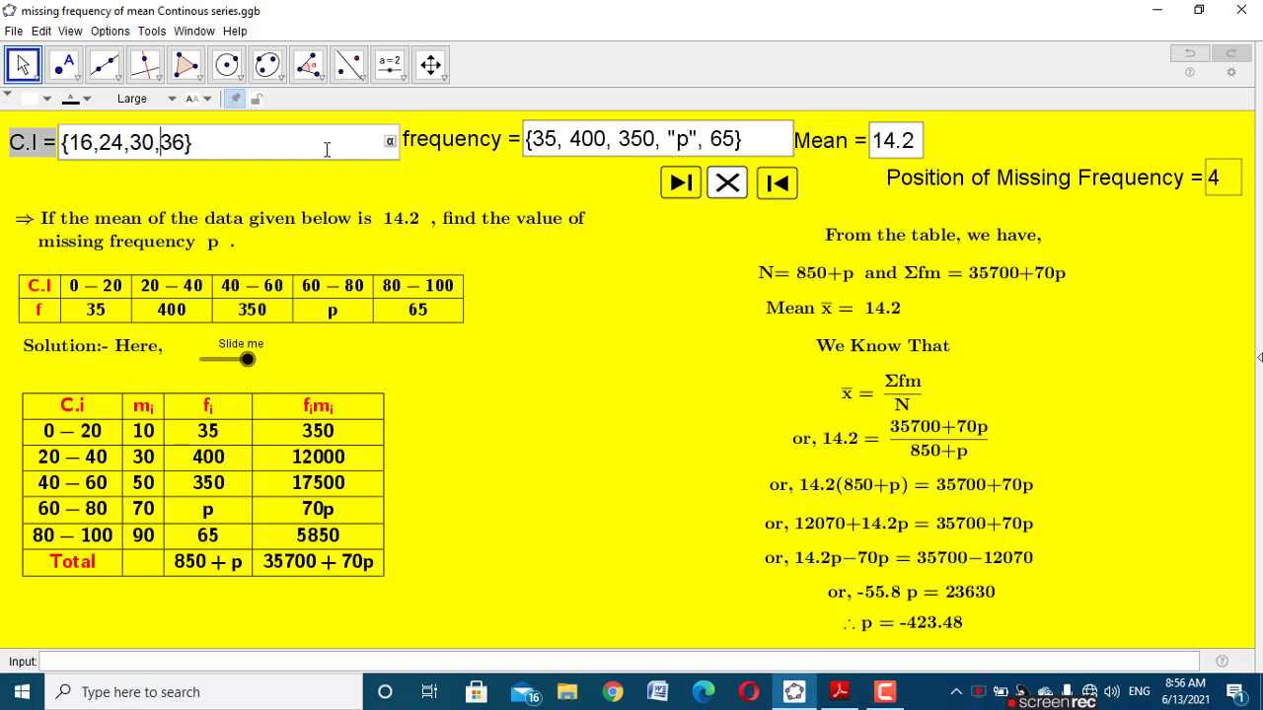
pyautogui.press('Left')
pyautogui.press('Left')
pyautogui.press('Delete')
pyautogui.write('2')
pyautogui.press('BackSpace')
pyautogui.press('BackSpace')
pyautogui.write('40,4')
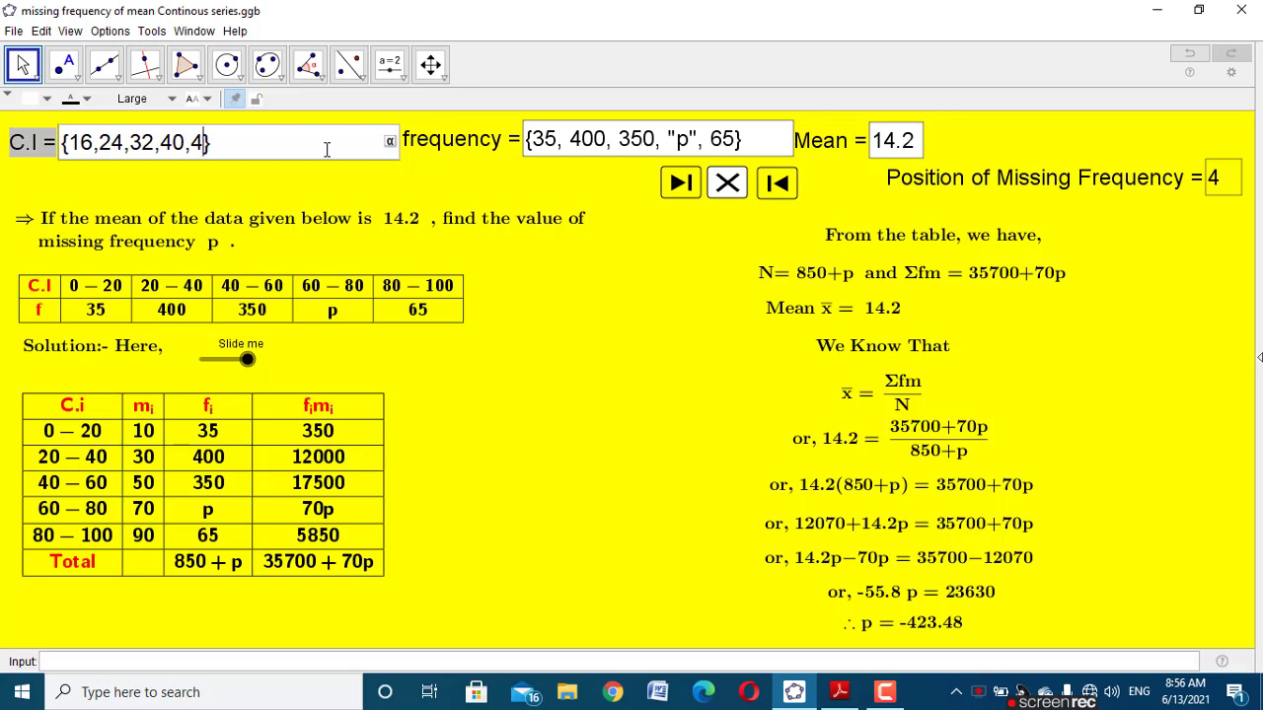
pyautogui.write('8,56,')
pyautogui.write('64')
pyautogui.press('Return')
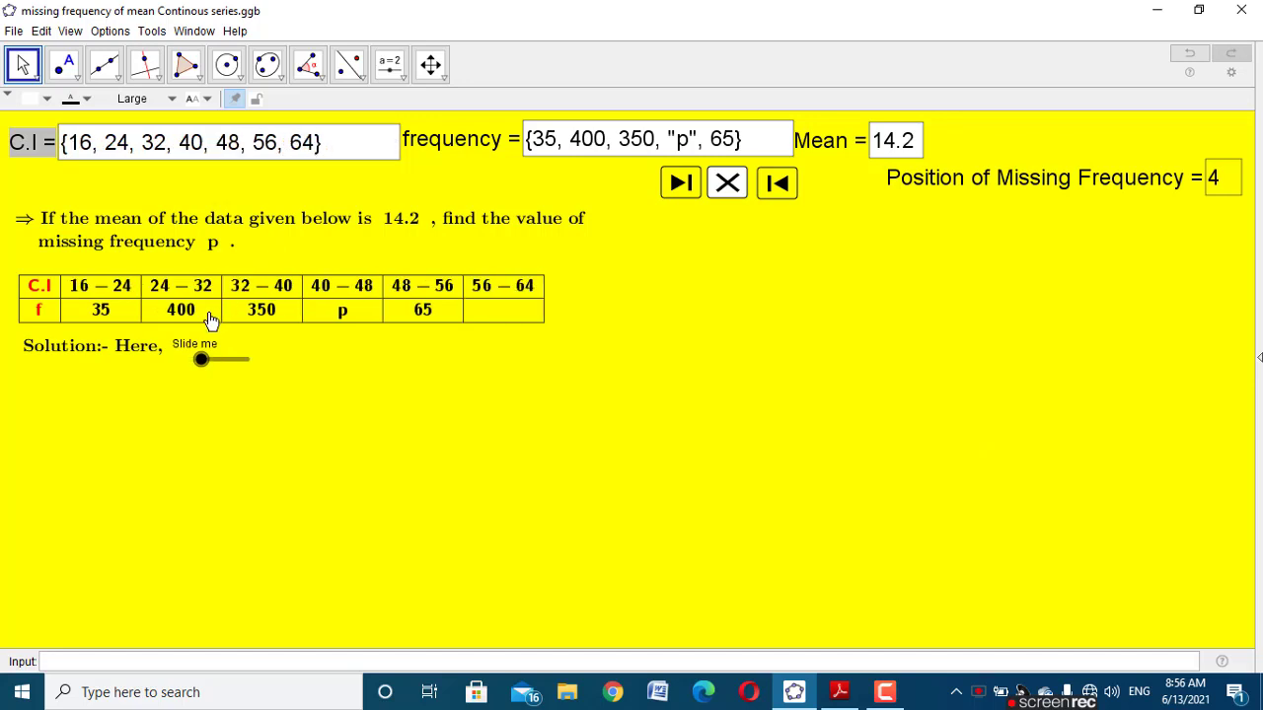
# Step: Replace the worksheet's frequency list with {6, 8, "y", 8, 4, 2}
pyautogui.click(721, 139)
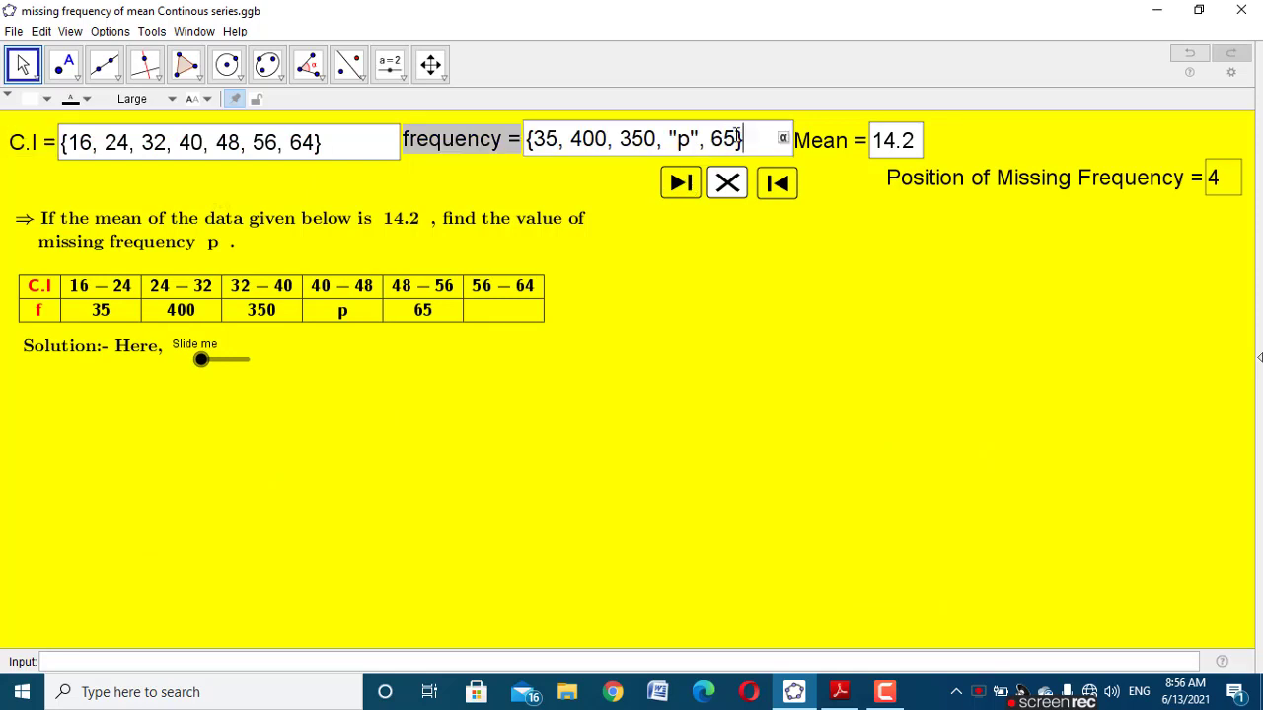
pyautogui.press('BackSpace')
pyautogui.press('BackSpace')
pyautogui.press('BackSpace')
pyautogui.press('BackSpace')
pyautogui.press('BackSpace')
pyautogui.press('BackSpace')
pyautogui.press('BackSpace')
pyautogui.press('BackSpace')
pyautogui.press('BackSpace')
pyautogui.press('BackSpace')
pyautogui.press('BackSpace')
pyautogui.press('BackSpace')
pyautogui.press('BackSpace')
pyautogui.press('BackSpace')
pyautogui.press('BackSpace')
pyautogui.press('BackSpace')
pyautogui.press('BackSpace')
pyautogui.press('BackSpace')
pyautogui.press('BackSpace')
pyautogui.press('BackSpace')
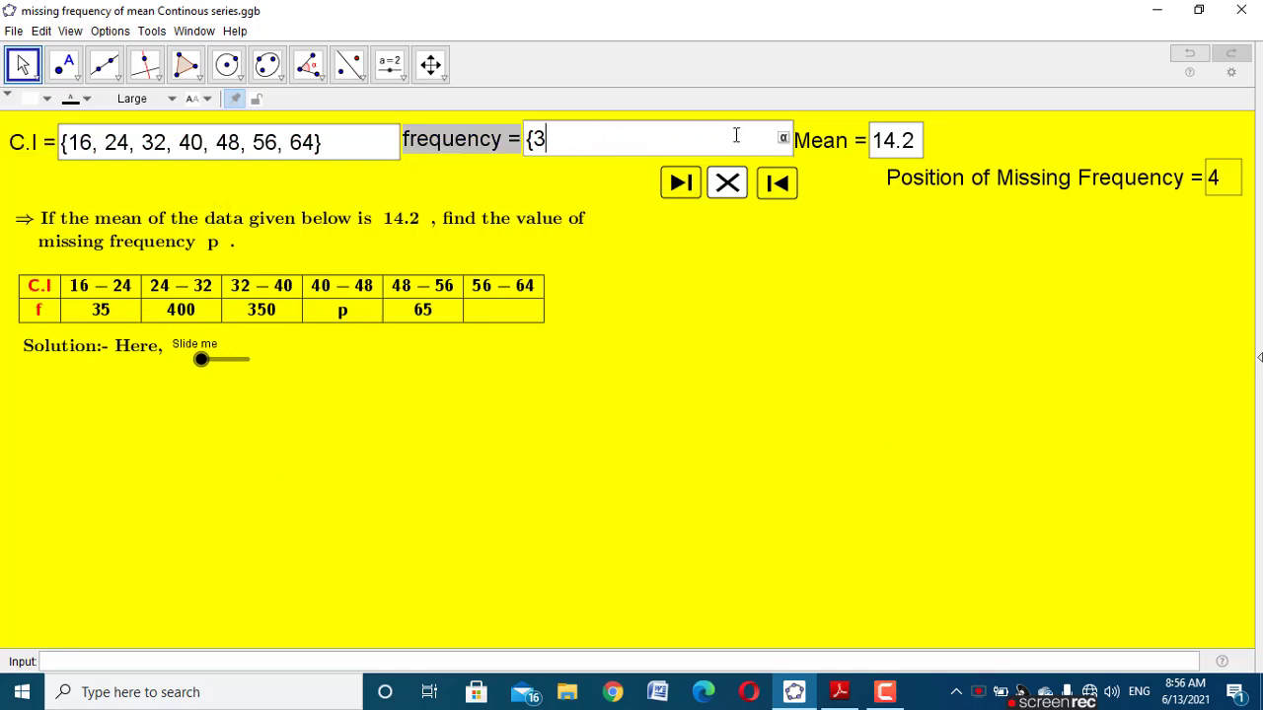
pyautogui.press('BackSpace')
pyautogui.write('6m')
pyautogui.press('BackSpace')
pyautogui.write(',8,"y",8,4,2')
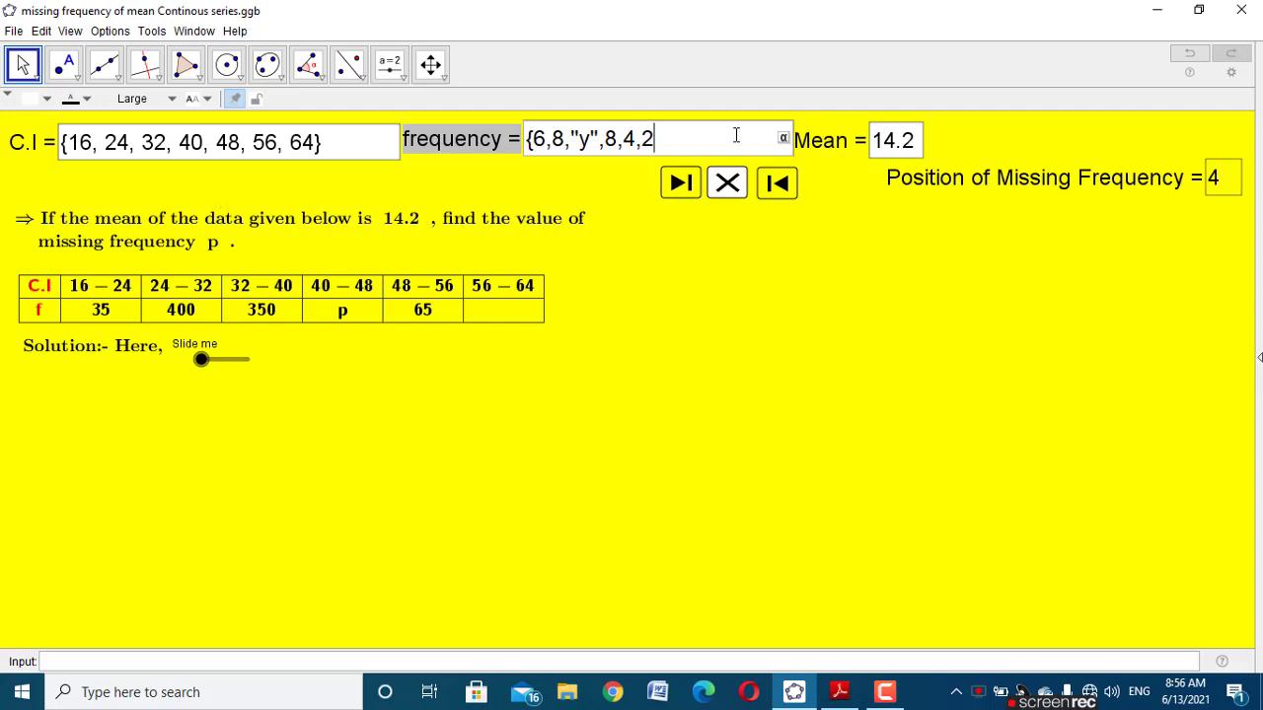
pyautogui.write('}')
pyautogui.press('Return')
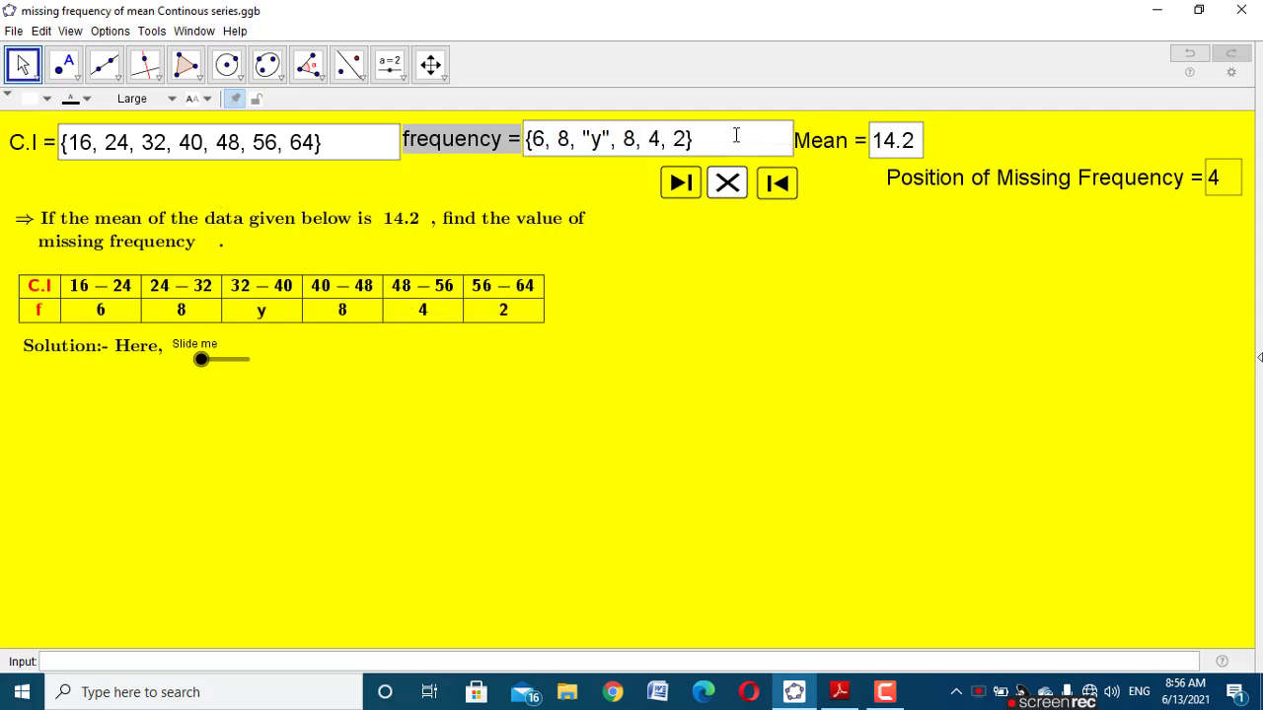
# Step: Check the mean for question 5(c) in the PDF and set the worksheet's Mean to 36.24
pyautogui.click(839, 691)
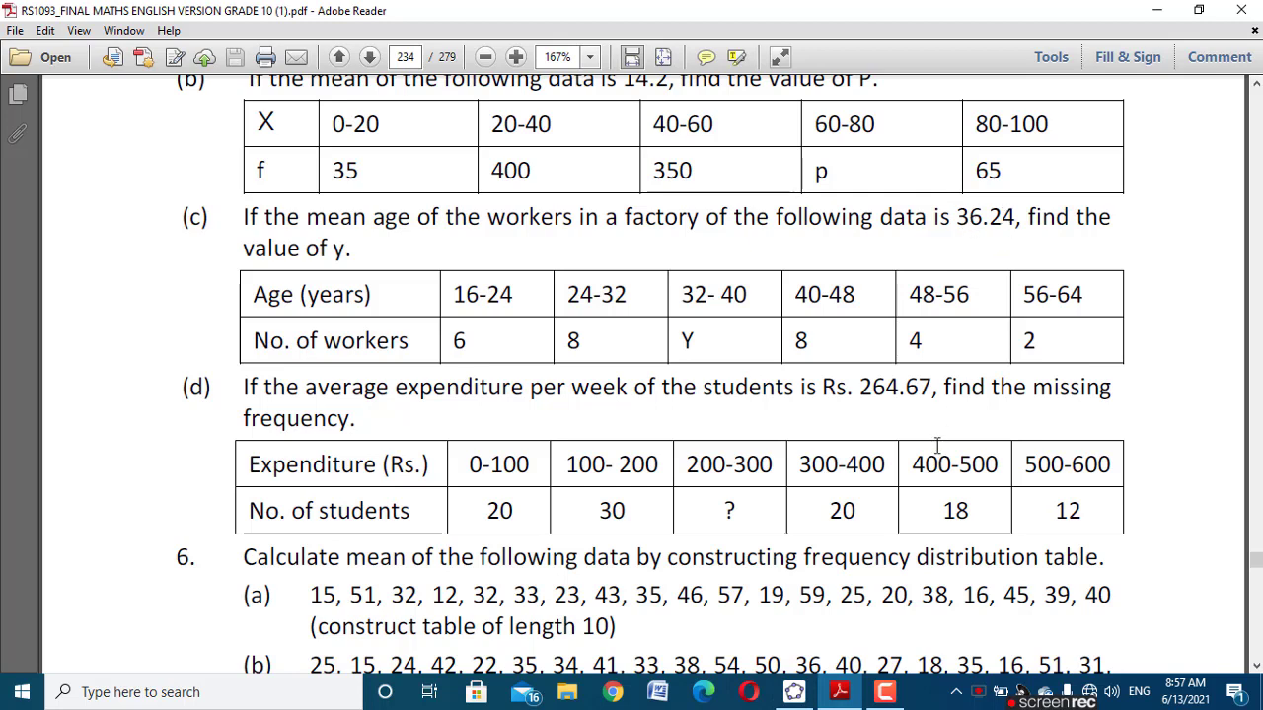
pyautogui.click(794, 692)
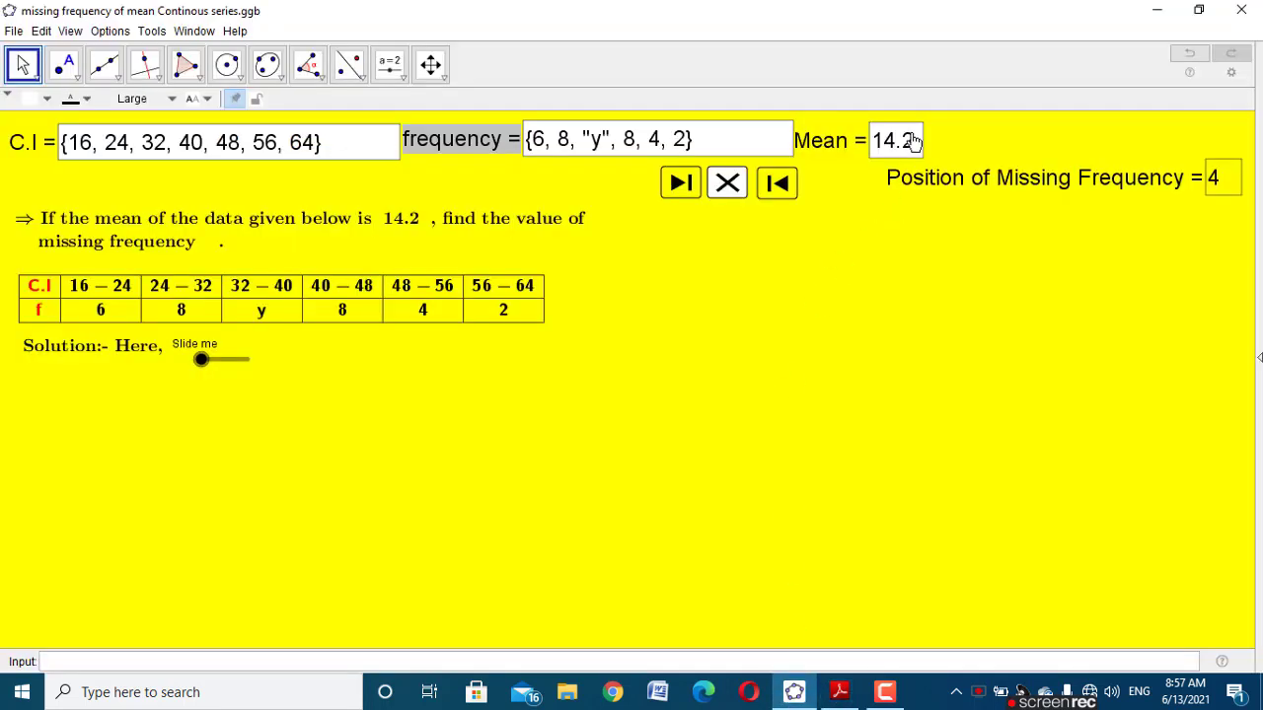
pyautogui.click(914, 141)
pyautogui.press('BackSpace')
pyautogui.press('BackSpace')
pyautogui.press('BackSpace')
pyautogui.press('BackSpace')
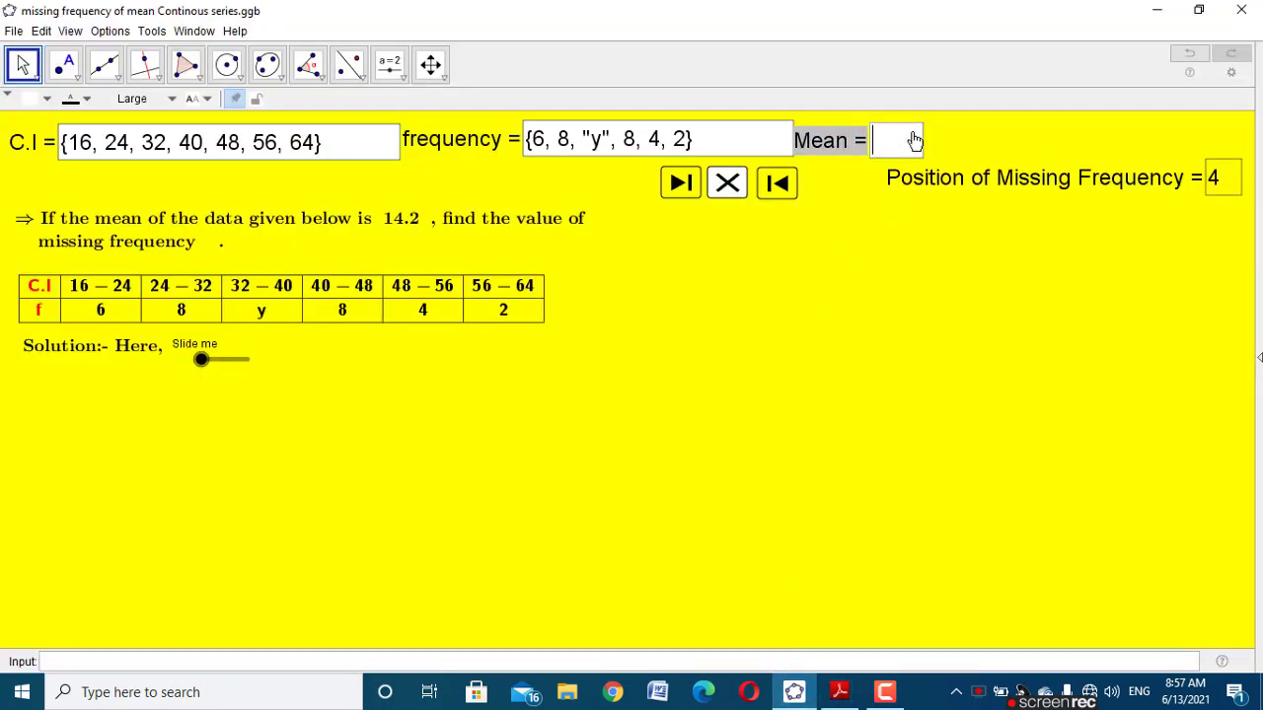
pyautogui.write('36.2')
pyautogui.press('Return')
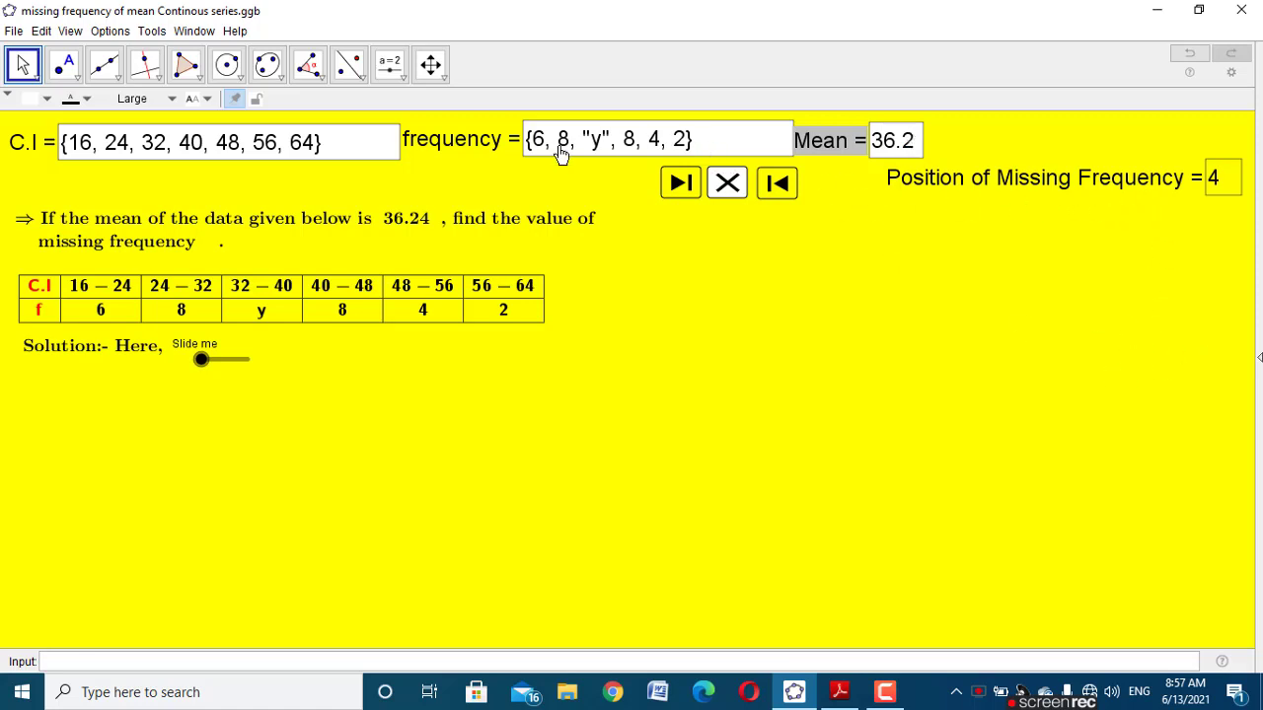
# Step: Set the Position of Missing Frequency to 3 and reveal the complete solution table and written solution
pyautogui.click(1221, 181)
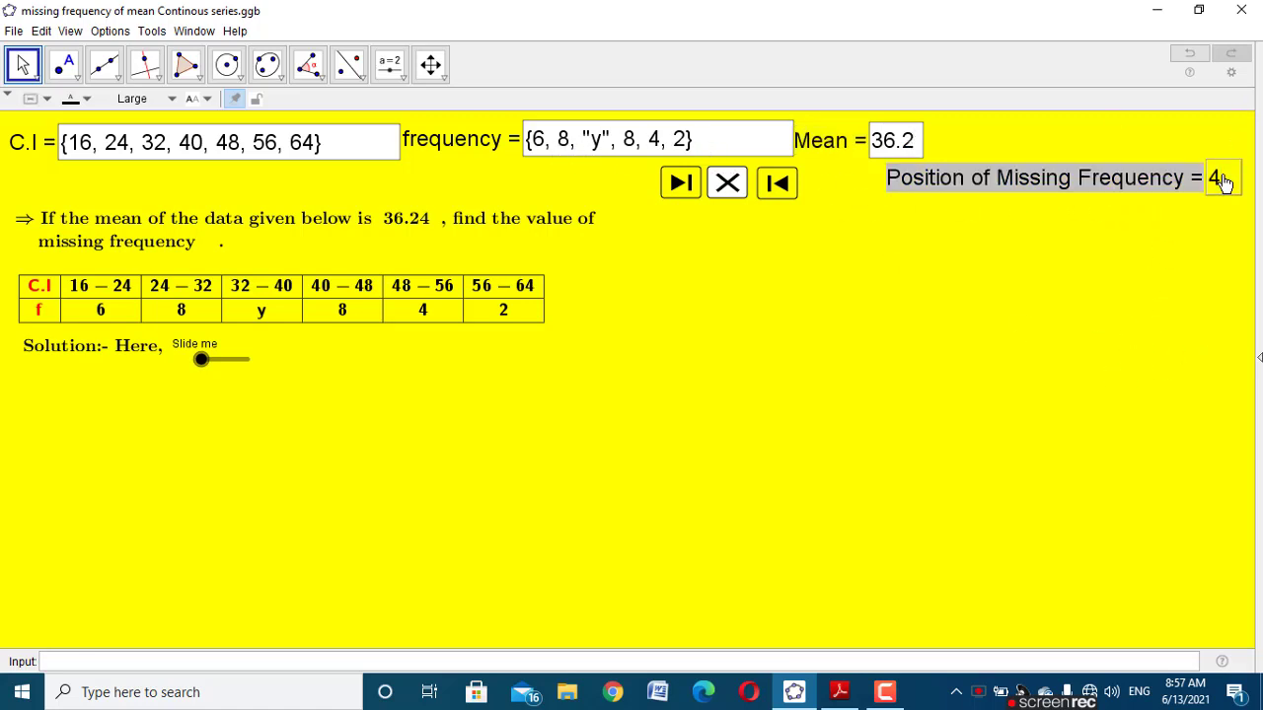
pyautogui.press('BackSpace')
pyautogui.write('3')
pyautogui.click(913, 356)
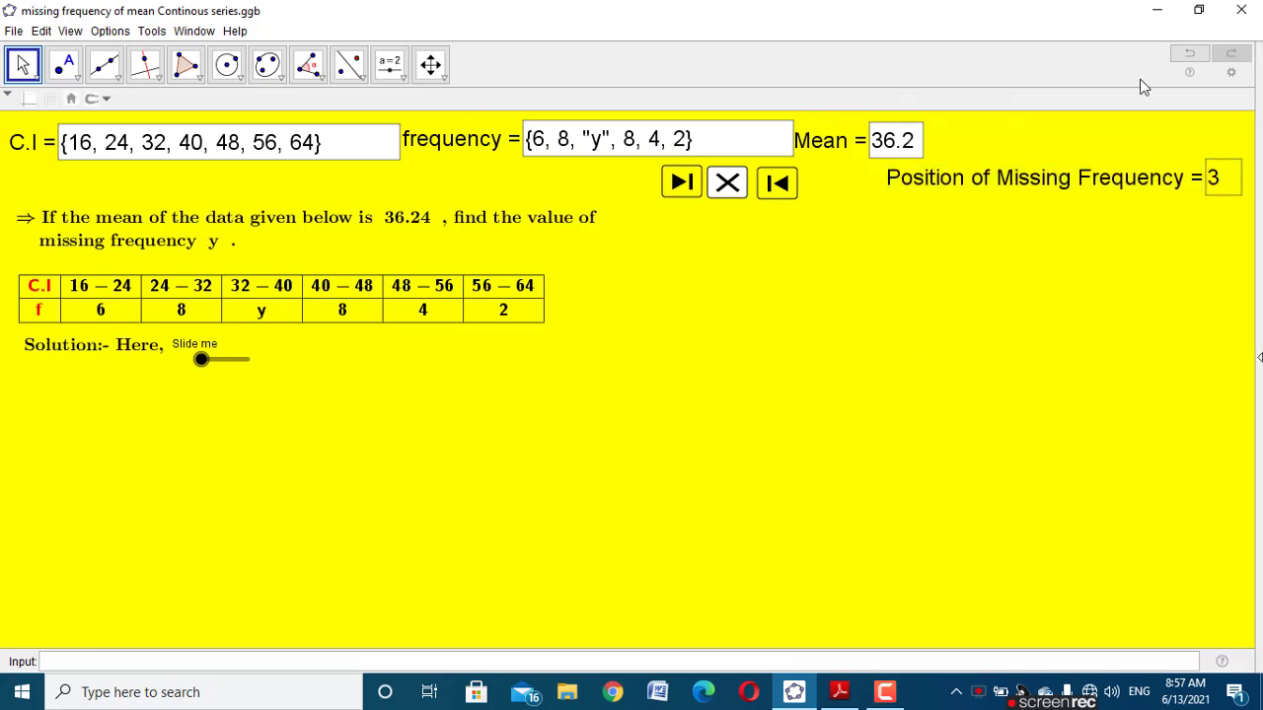
pyautogui.moveTo(195, 373); pyautogui.dragTo(276, 381)
pyautogui.click(686, 193)
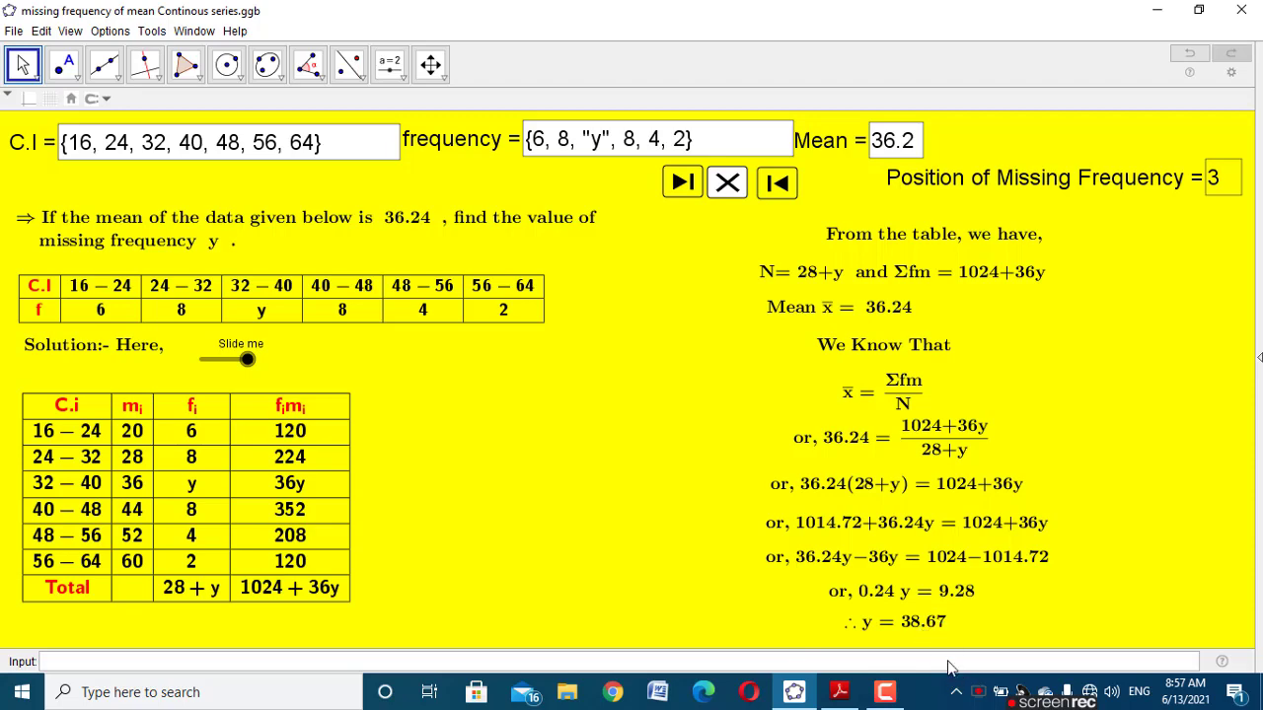
# Step: Look over question 5(d) and the questions following it in the textbook PDF, and return to the GeoGebra worksheet
pyautogui.click(852, 687)
pyautogui.scroll(-2, 779, 483)
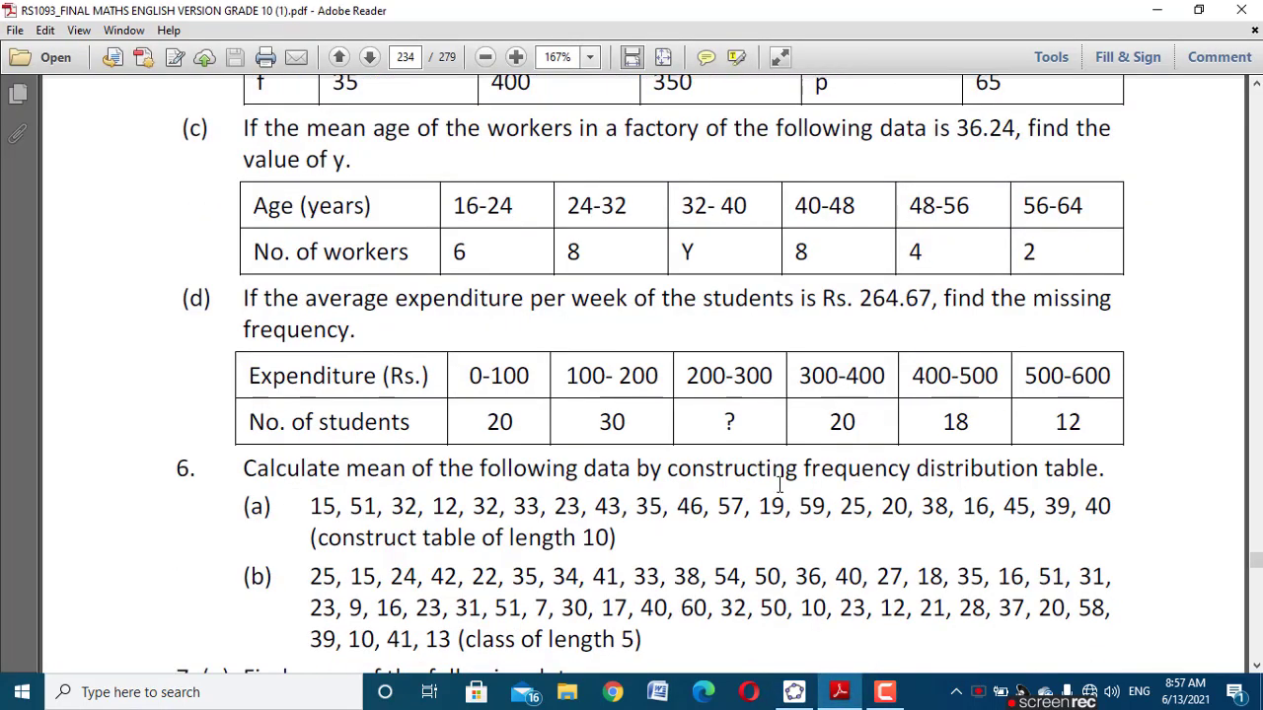
pyautogui.scroll(-9, 779, 484)
pyautogui.scroll(7, 785, 485)
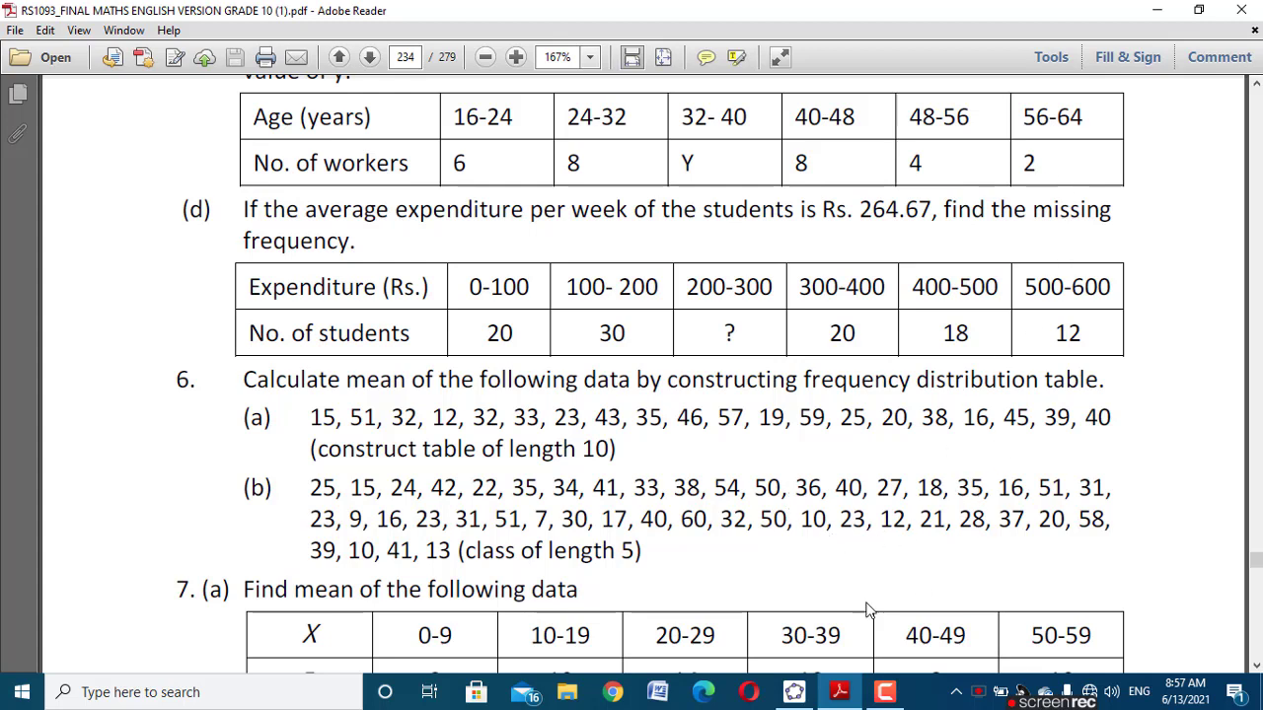
pyautogui.click(795, 694)
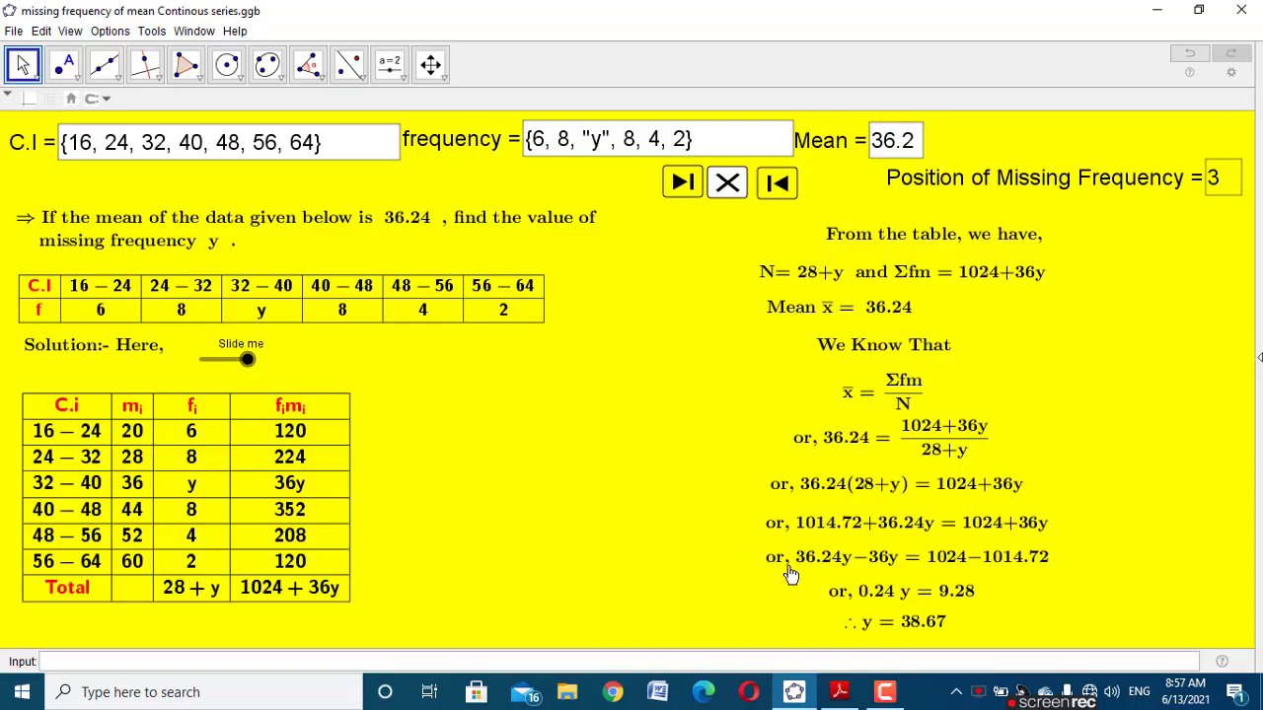
# Step: Open a new blank GeoGebra window and maximize it
pyautogui.hotkey('ctrl', 'n')
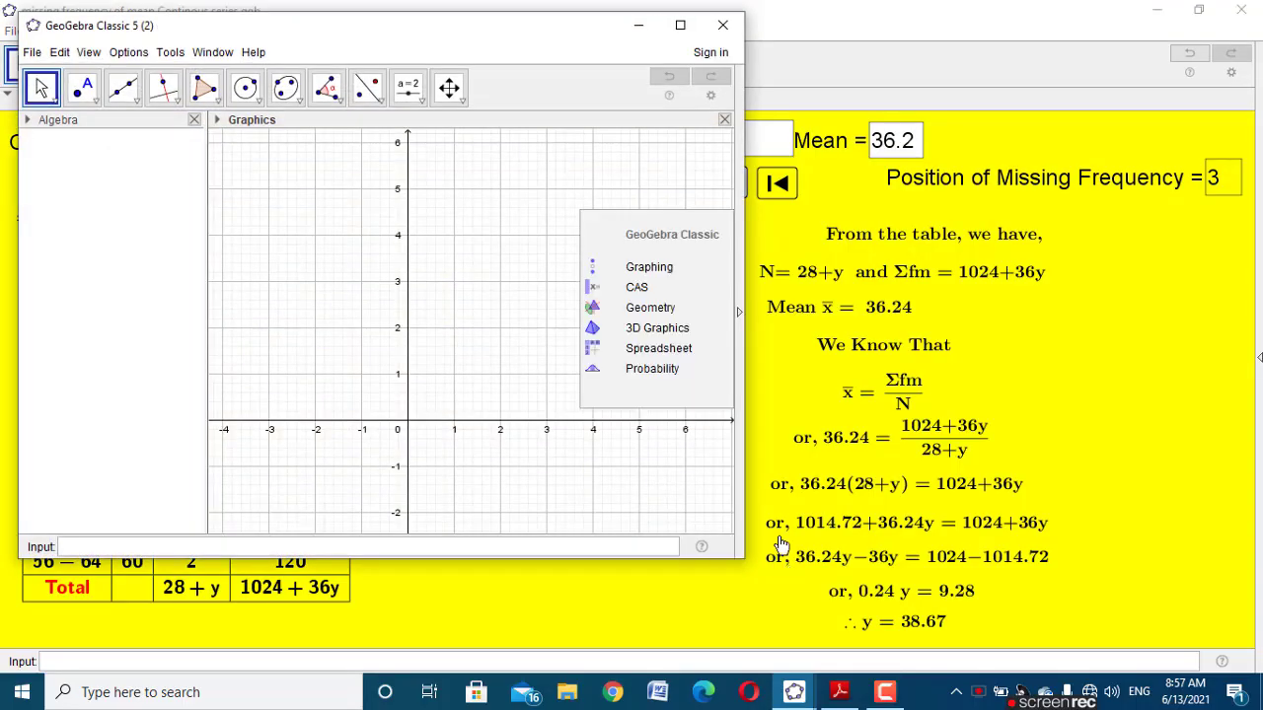
pyautogui.click(679, 25)
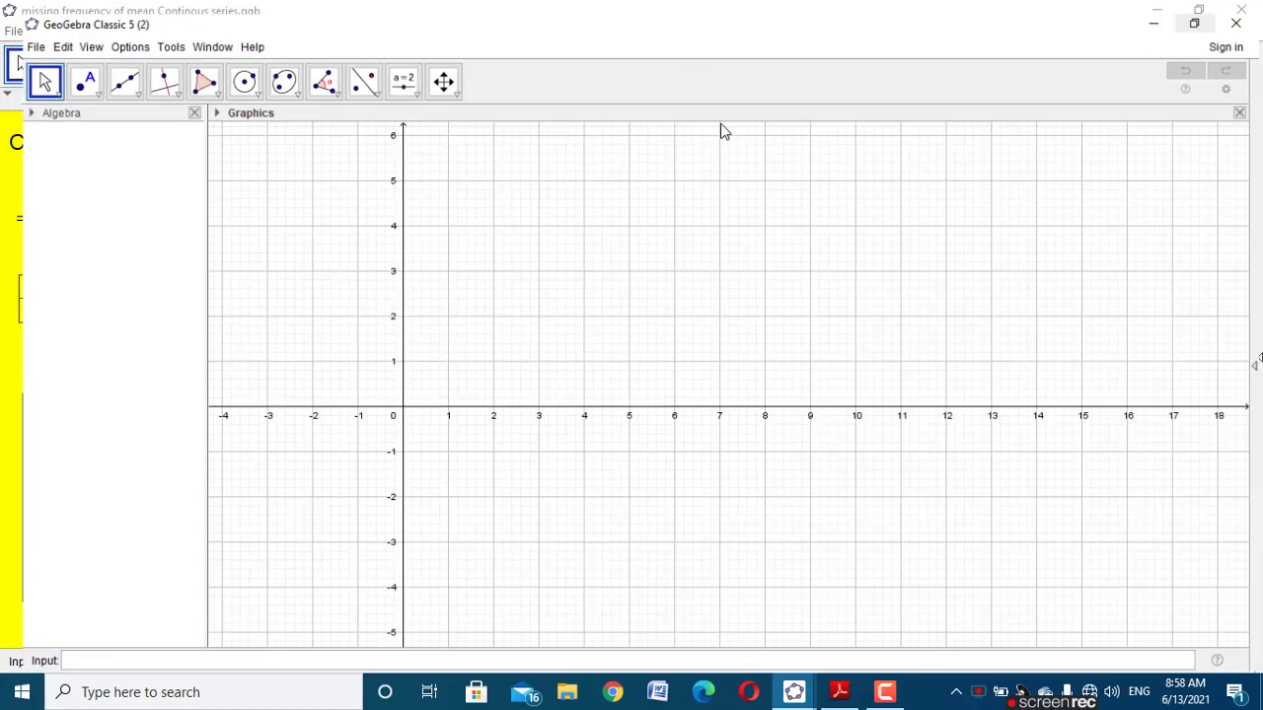
pyautogui.click(885, 691)
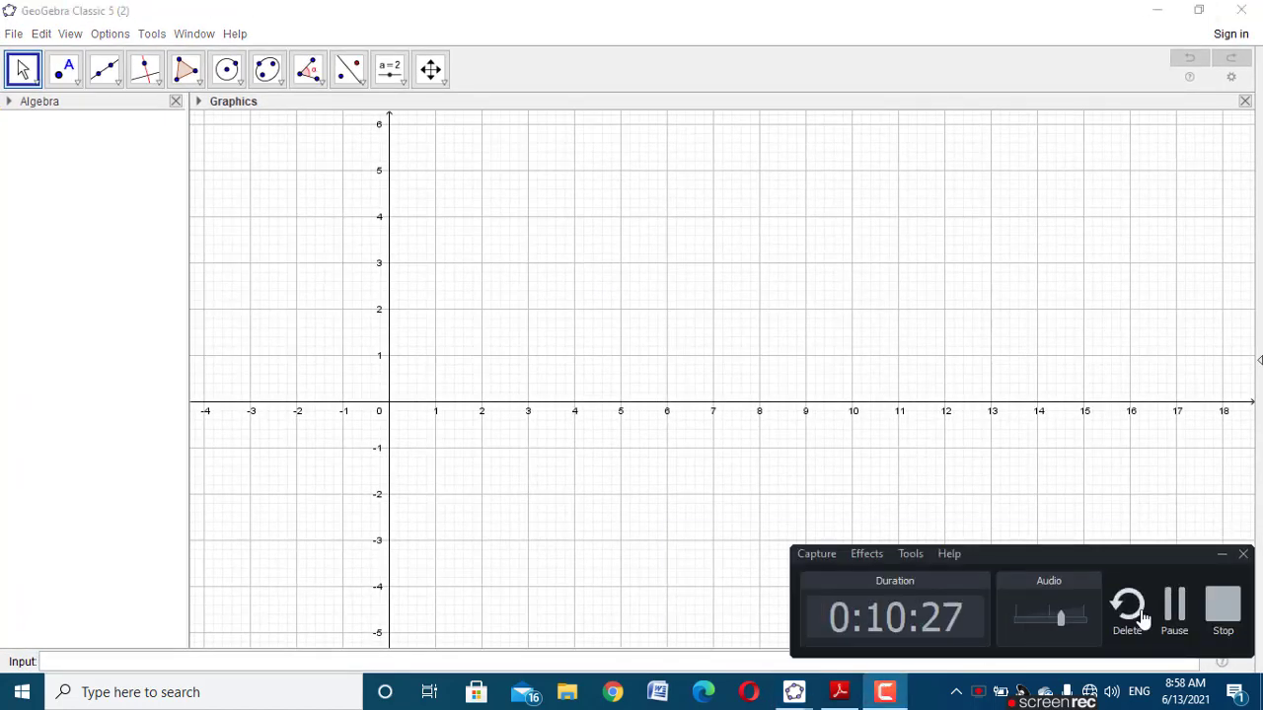
pyautogui.click(1040, 498)
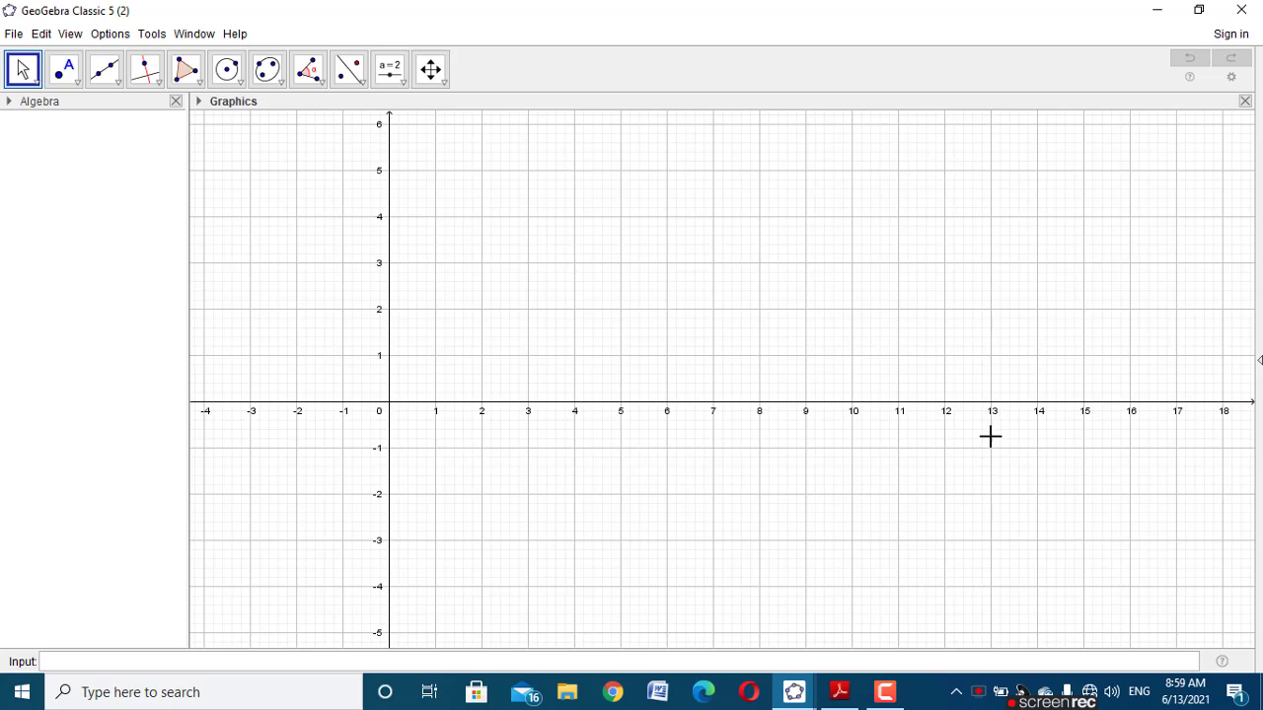
# Step: Change the layout preferences so the Input Bar sits above the views, and close the preferences
pyautogui.click(1231, 78)
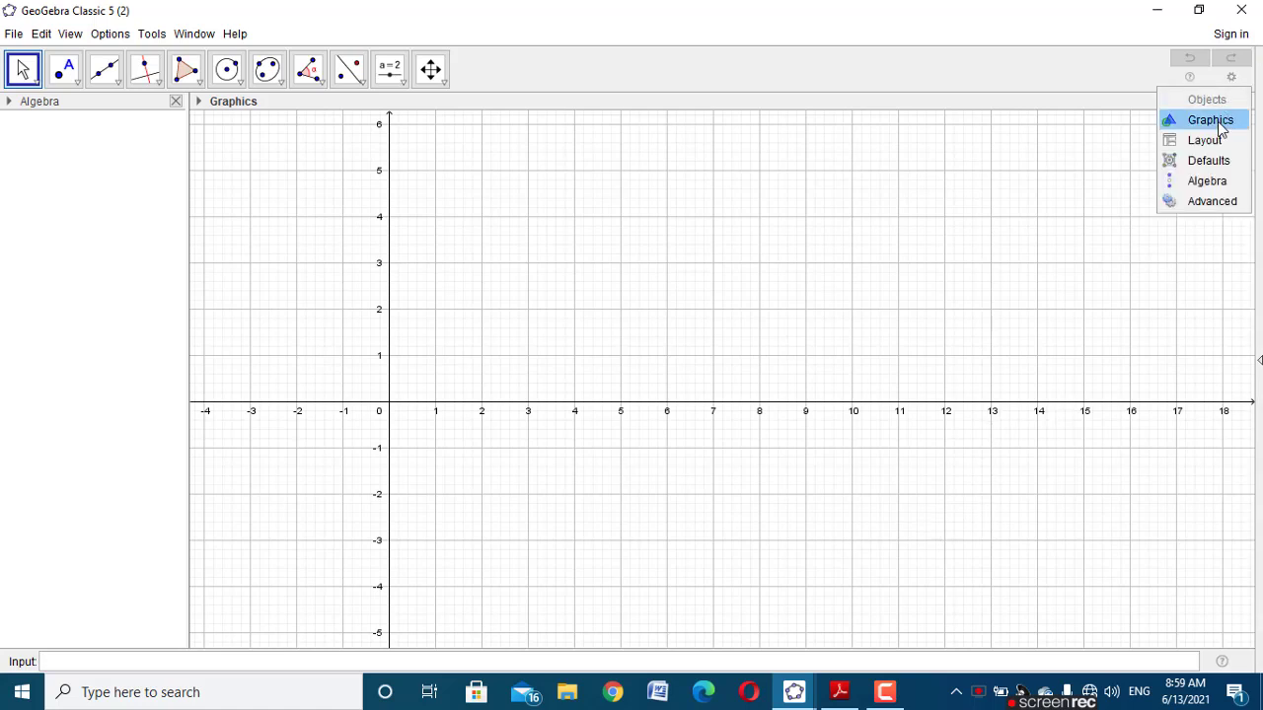
pyautogui.click(1211, 138)
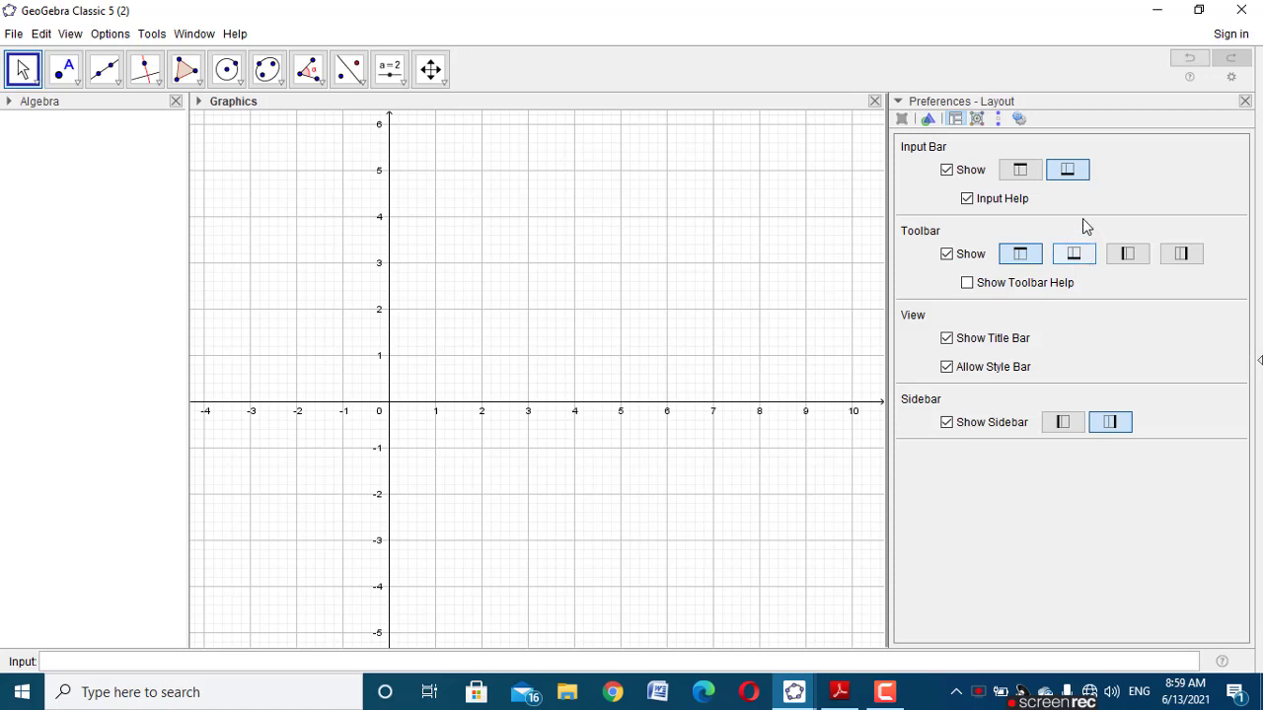
pyautogui.click(1028, 170)
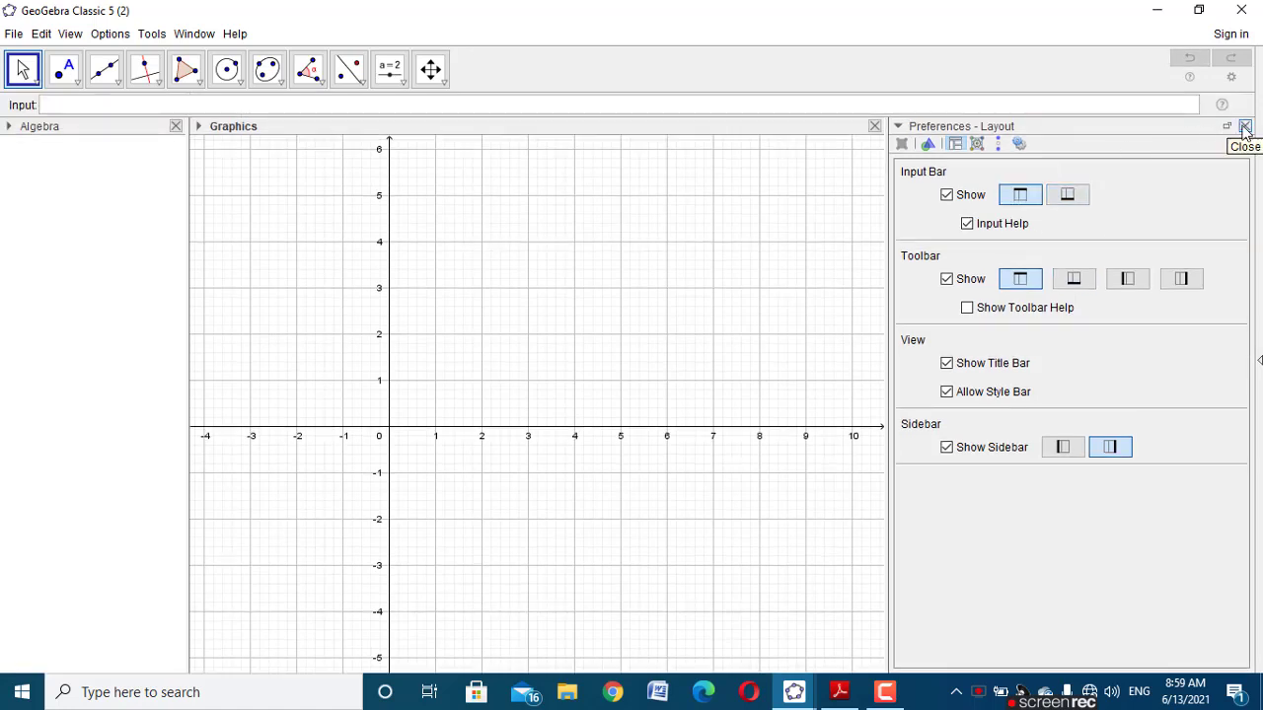
pyautogui.click(1244, 126)
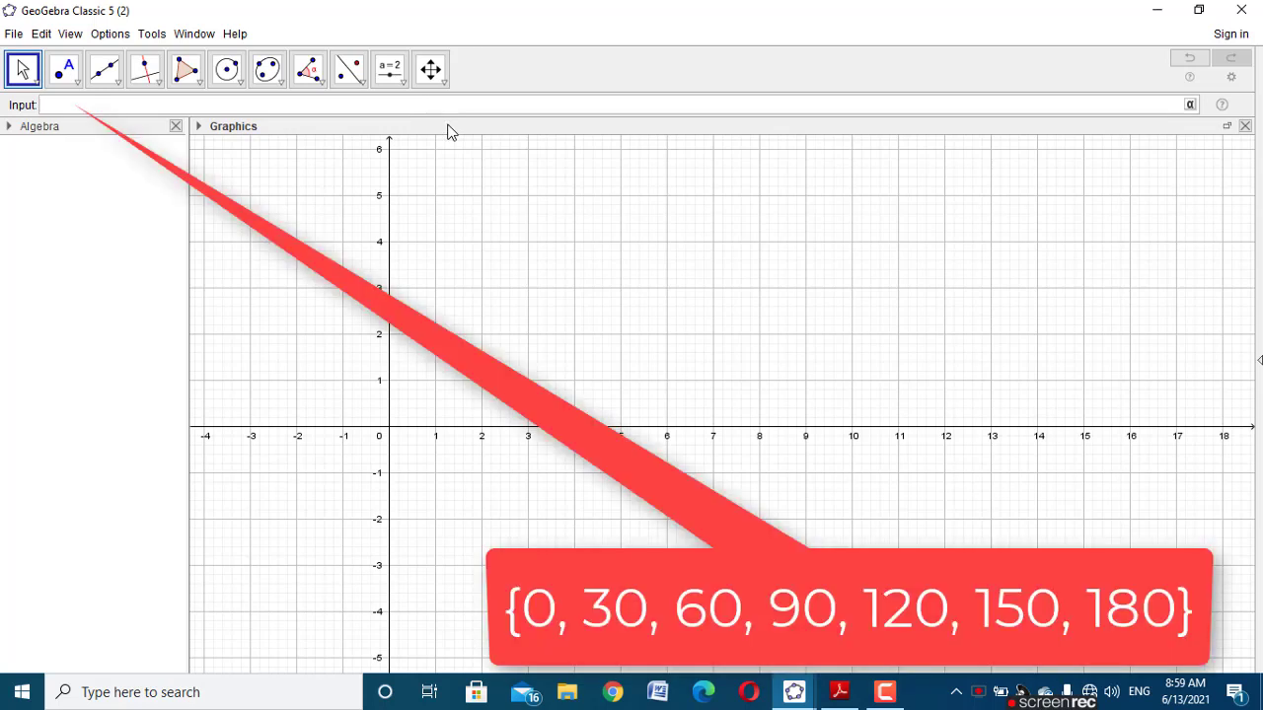
# Step: Create the list {0, 30, 60, 90, 120, 150, 180} and widen the Algebra view to fit it
pyautogui.write('{0,')
pyautogui.write('30,60,90,120,150,180')
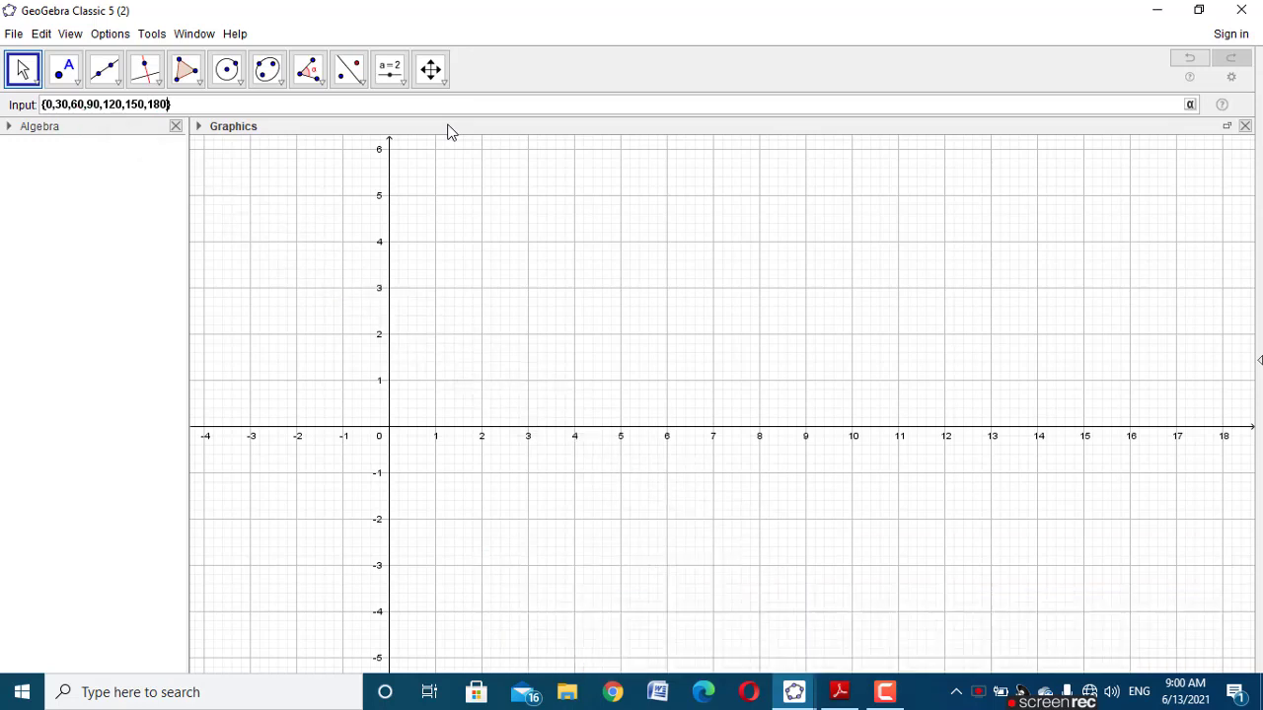
pyautogui.press('Return')
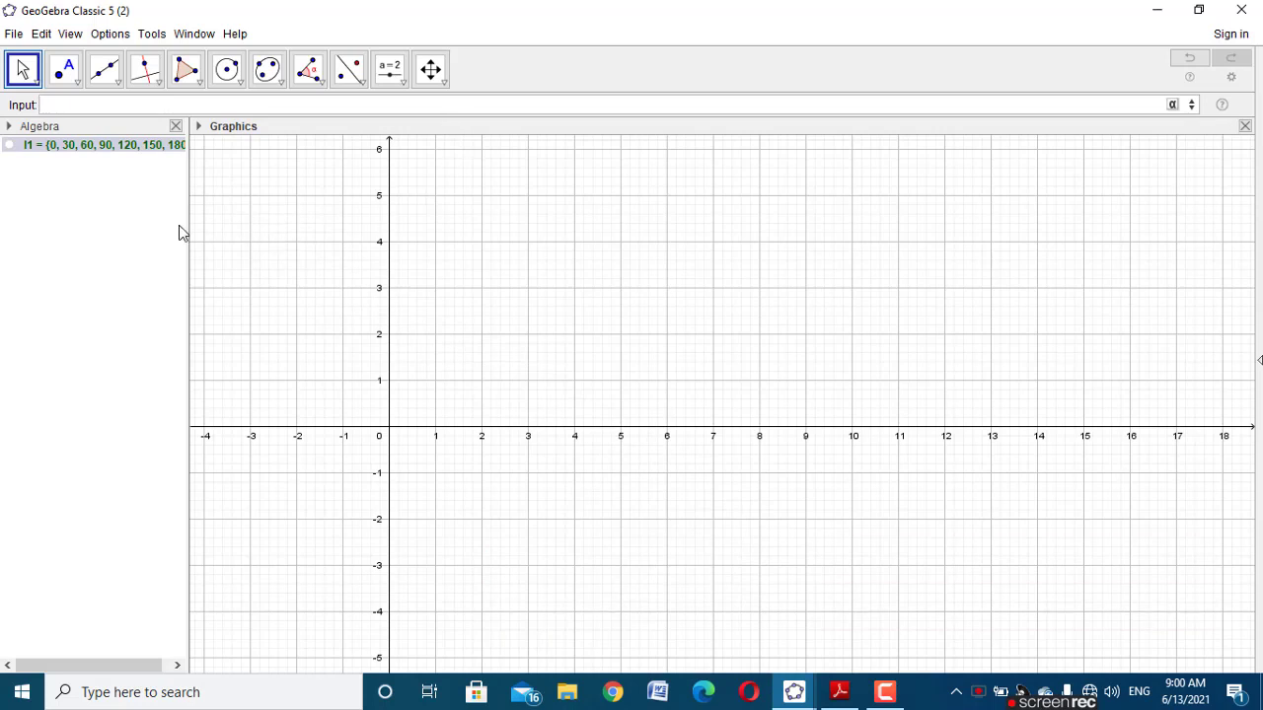
pyautogui.moveTo(188, 224); pyautogui.dragTo(317, 237)
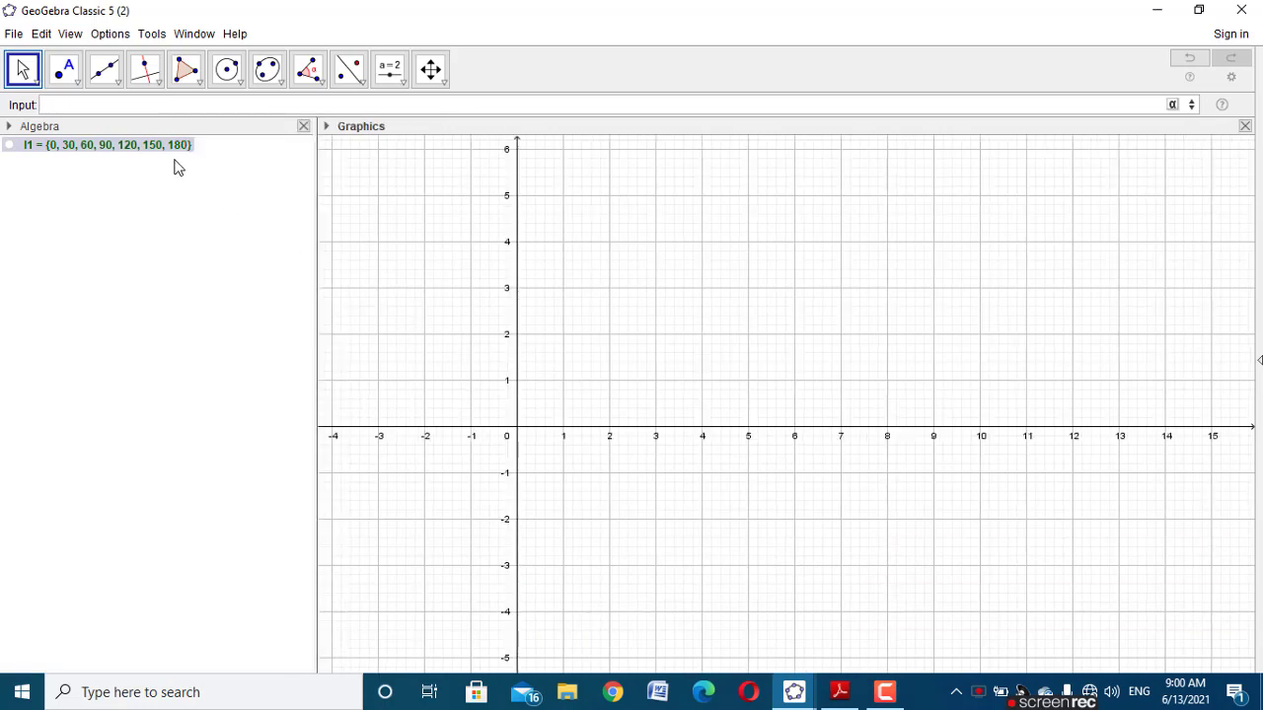
# Step: Rename the list of class boundaries to d1 and narrow the Algebra view to fit it
pyautogui.rightClick(153, 145)
pyautogui.click(186, 183)
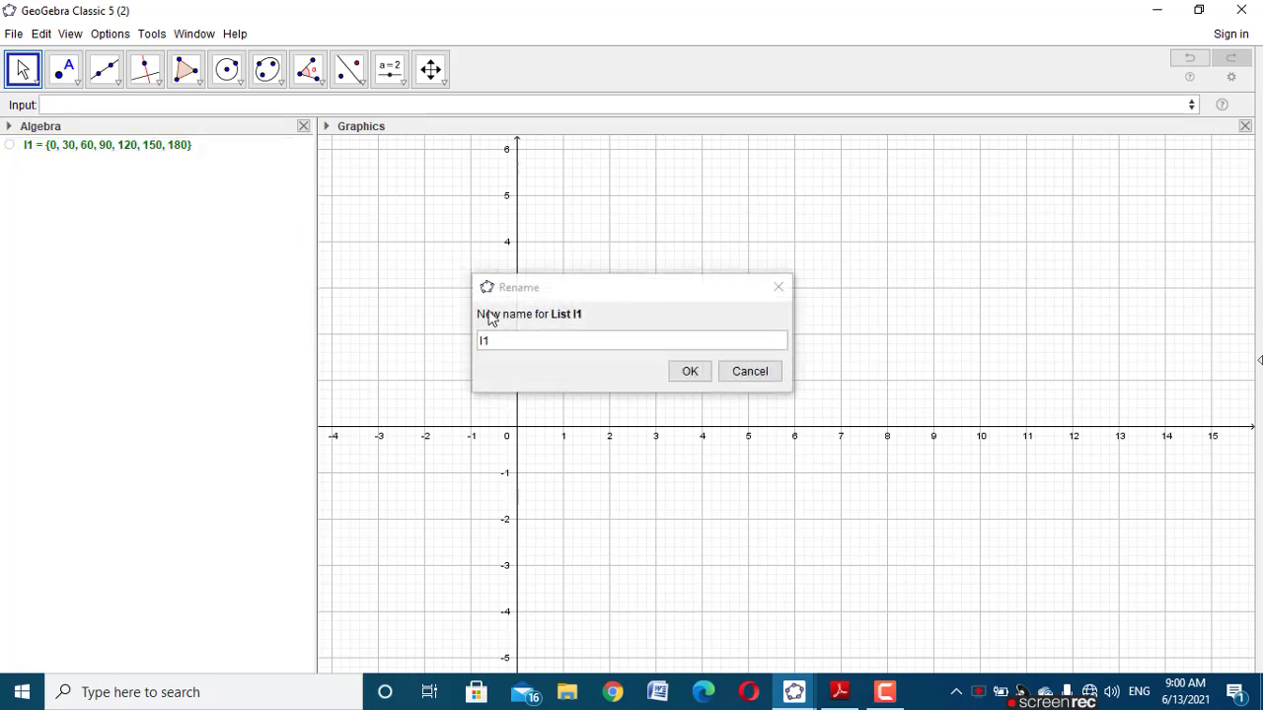
pyautogui.write('d1')
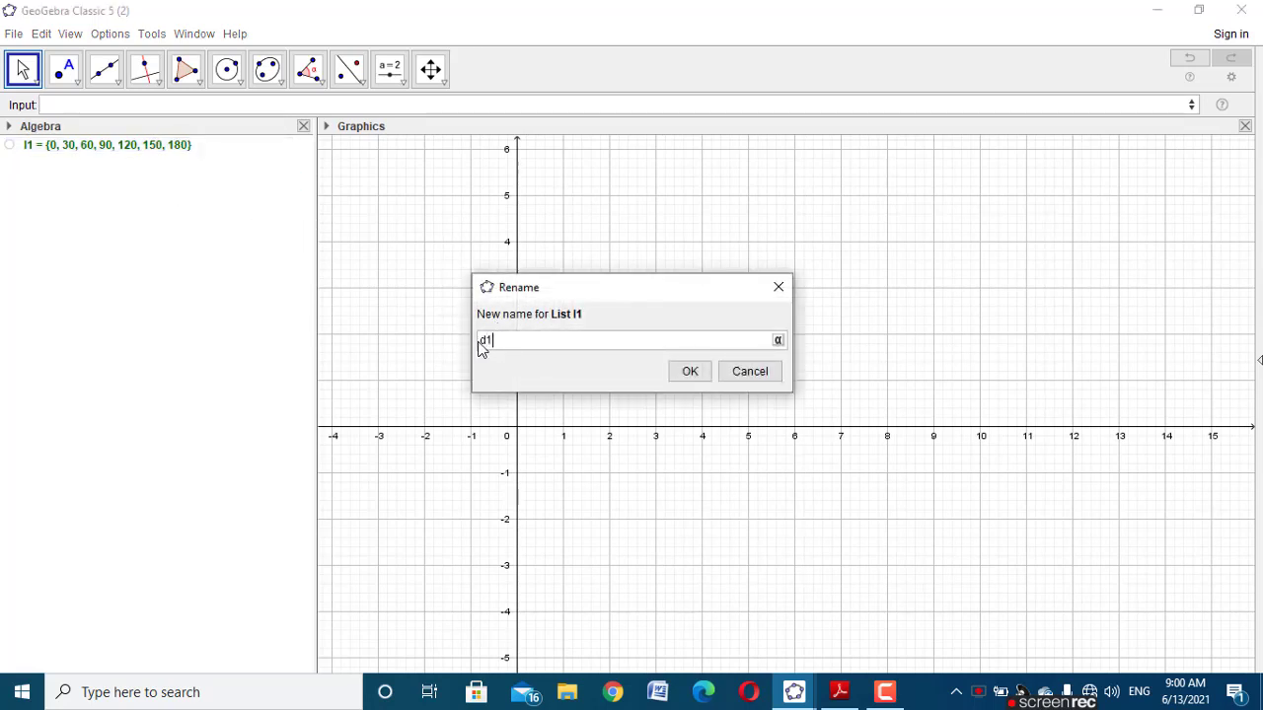
pyautogui.click(688, 371)
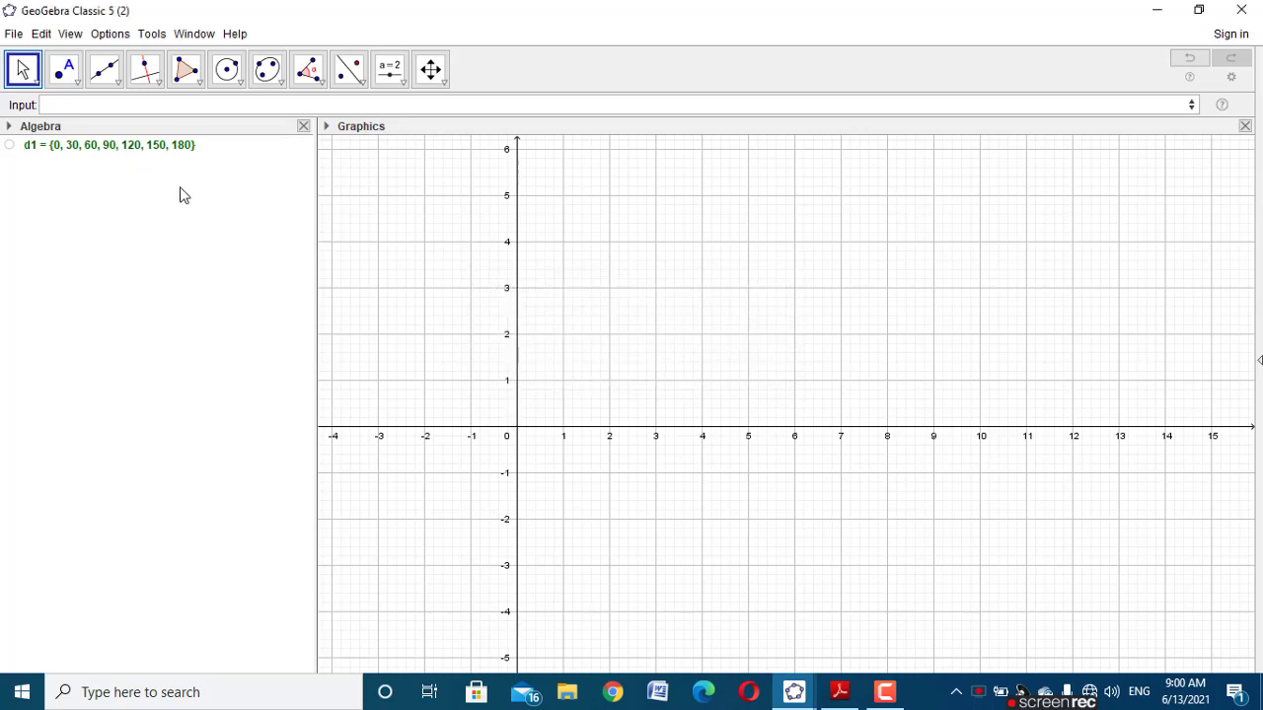
pyautogui.moveTo(315, 262); pyautogui.dragTo(201, 246)
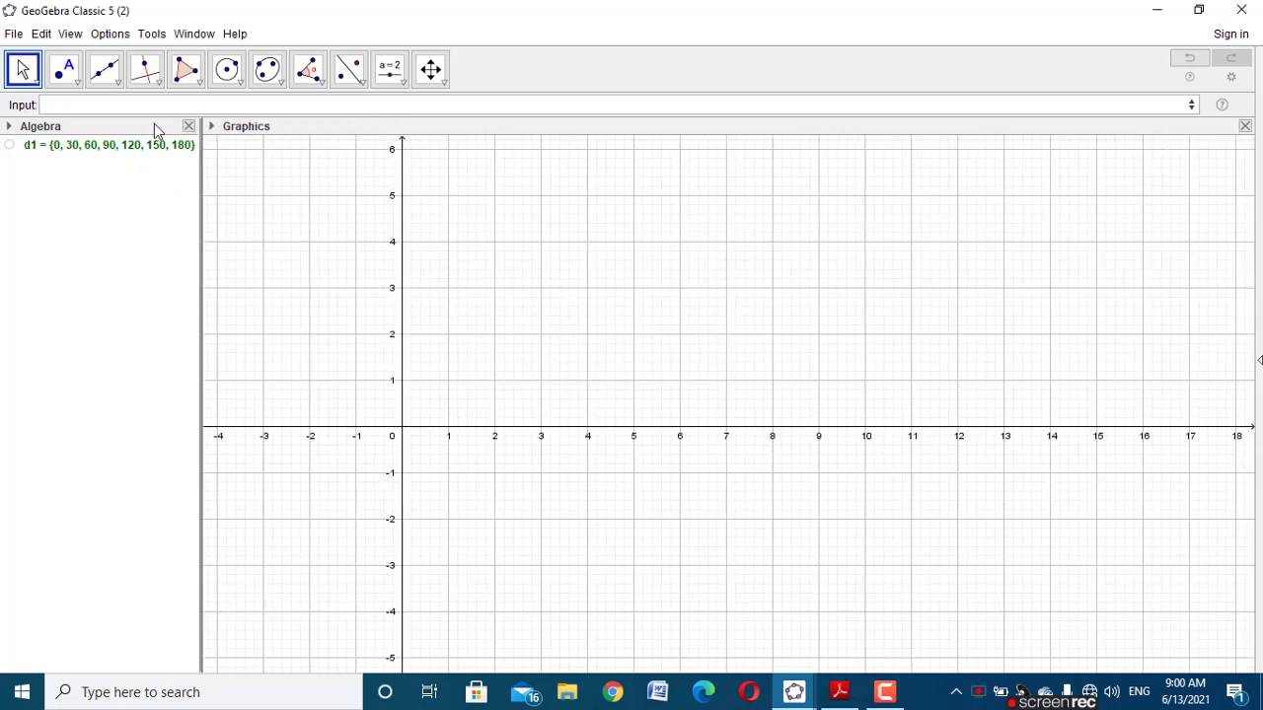
# Step: Create a number holding the length of list d1 with the Length(d1) command
pyautogui.click(135, 104)
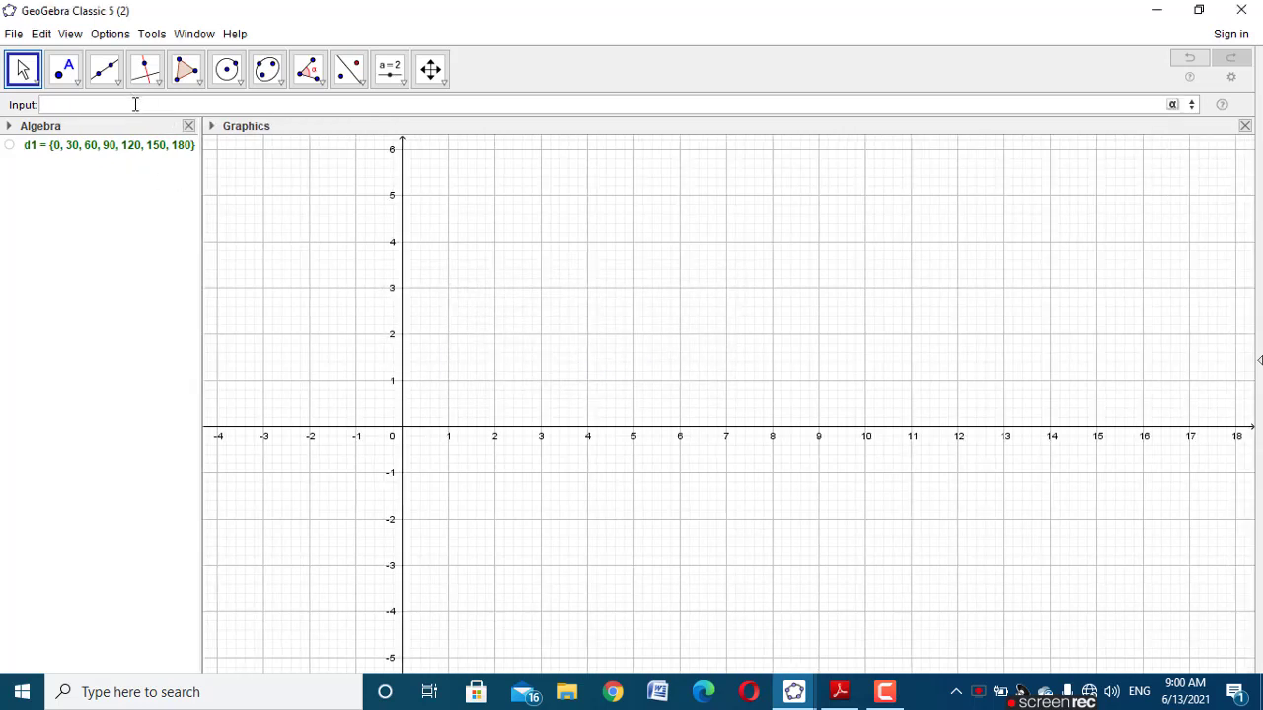
pyautogui.write('length')
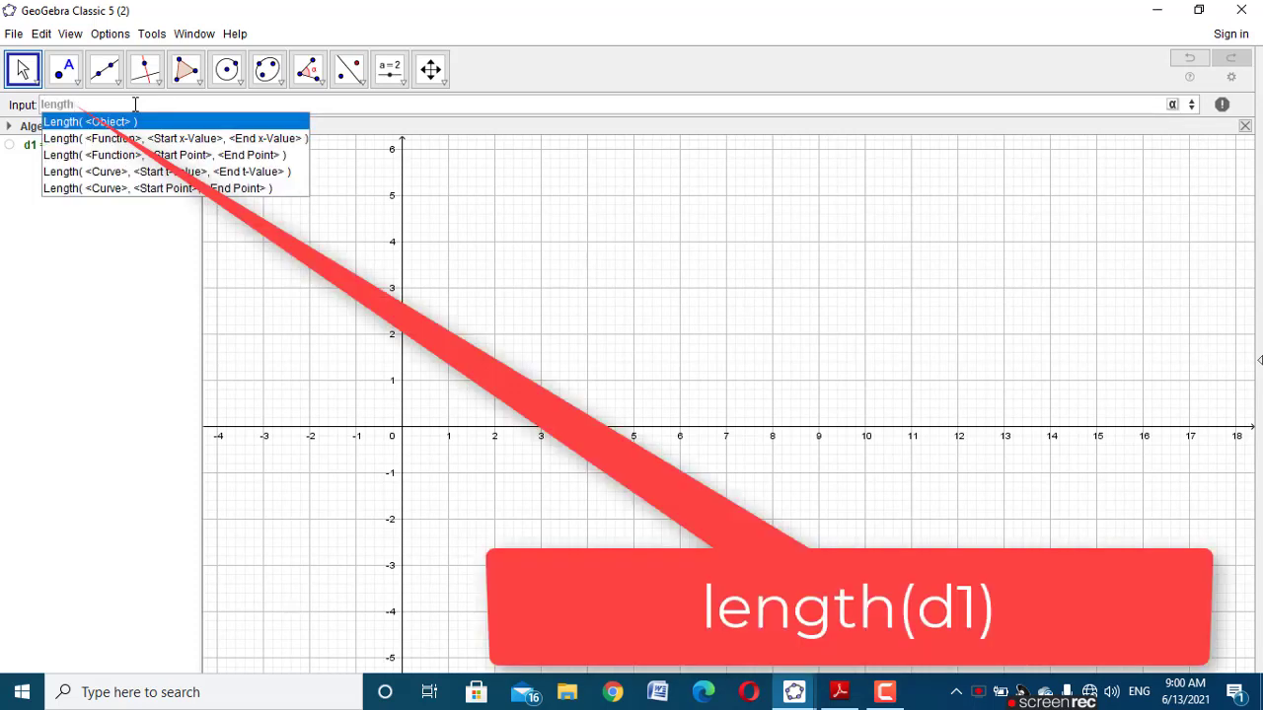
pyautogui.press('Return')
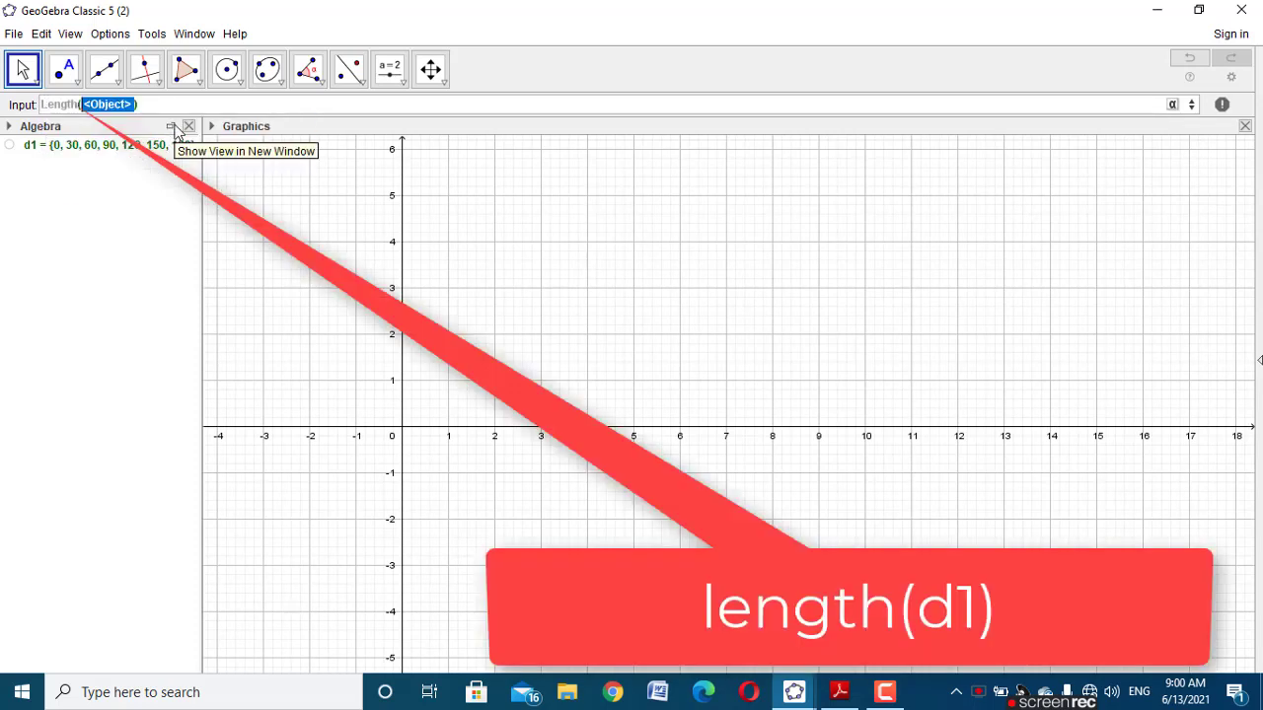
pyautogui.write('d1')
pyautogui.press('Return')
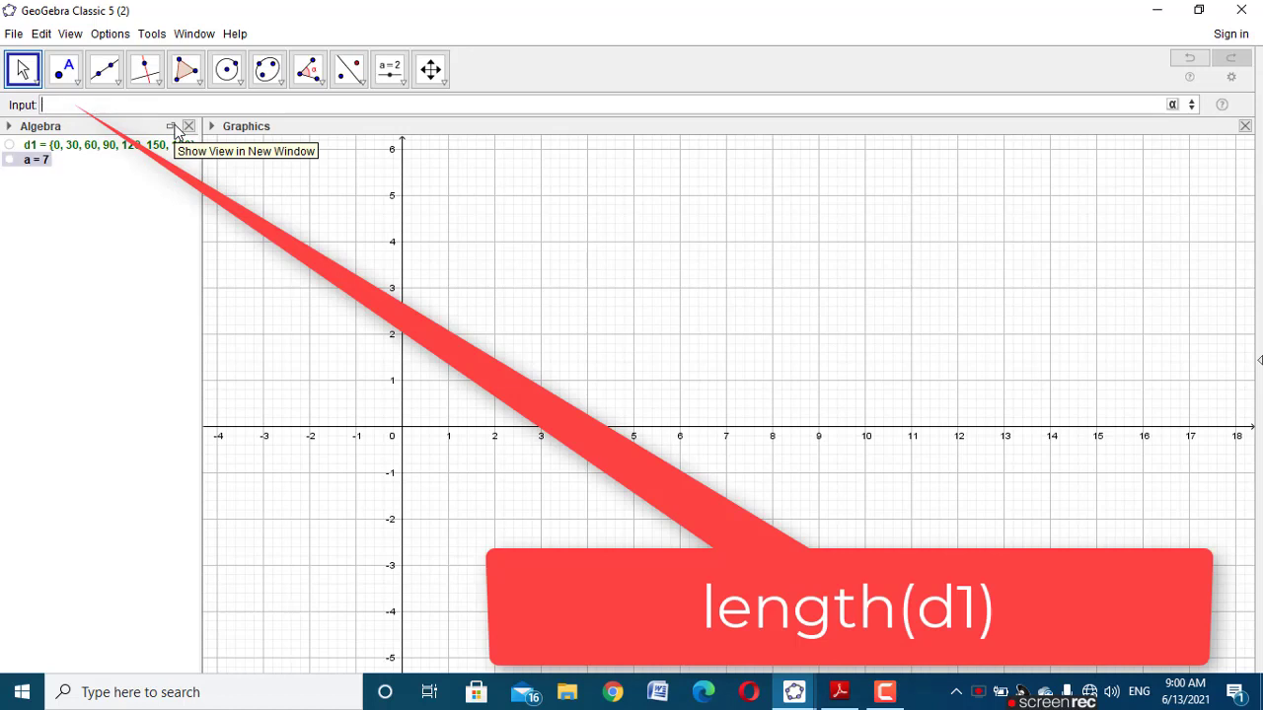
# Step: Rename the number that holds the length of d1 to l
pyautogui.rightClick(38, 160)
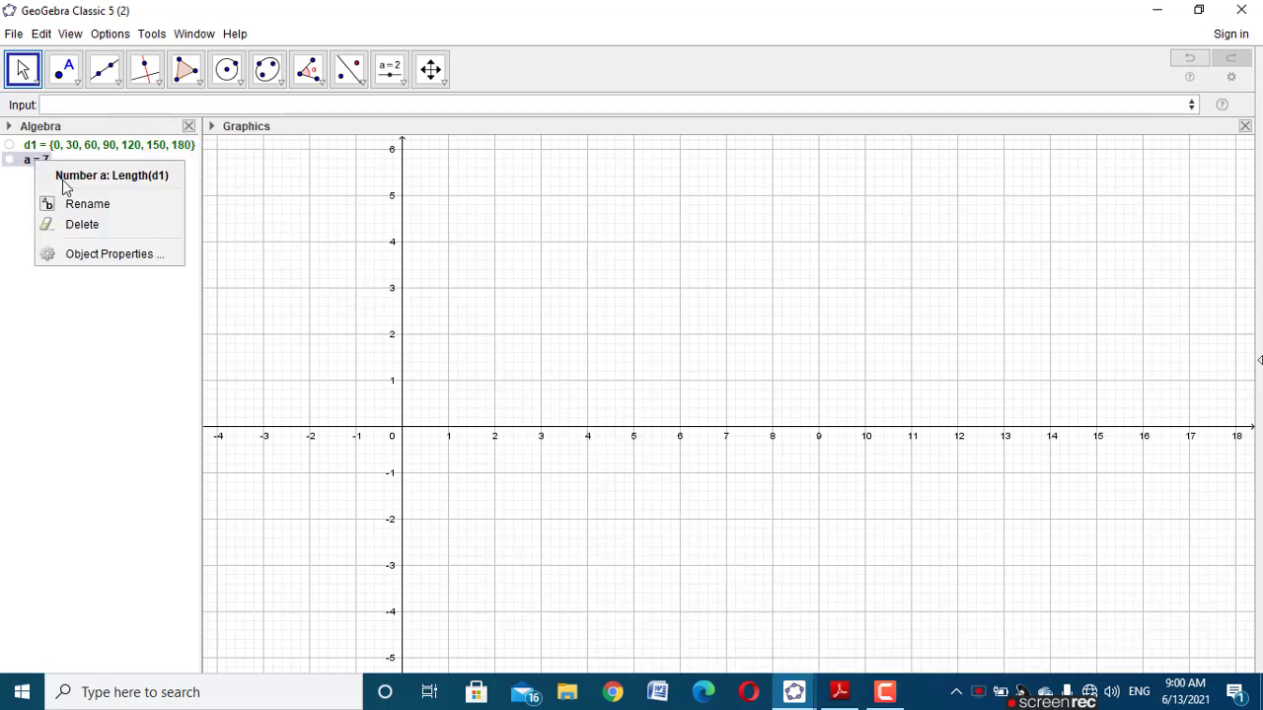
pyautogui.click(85, 204)
pyautogui.click(507, 338)
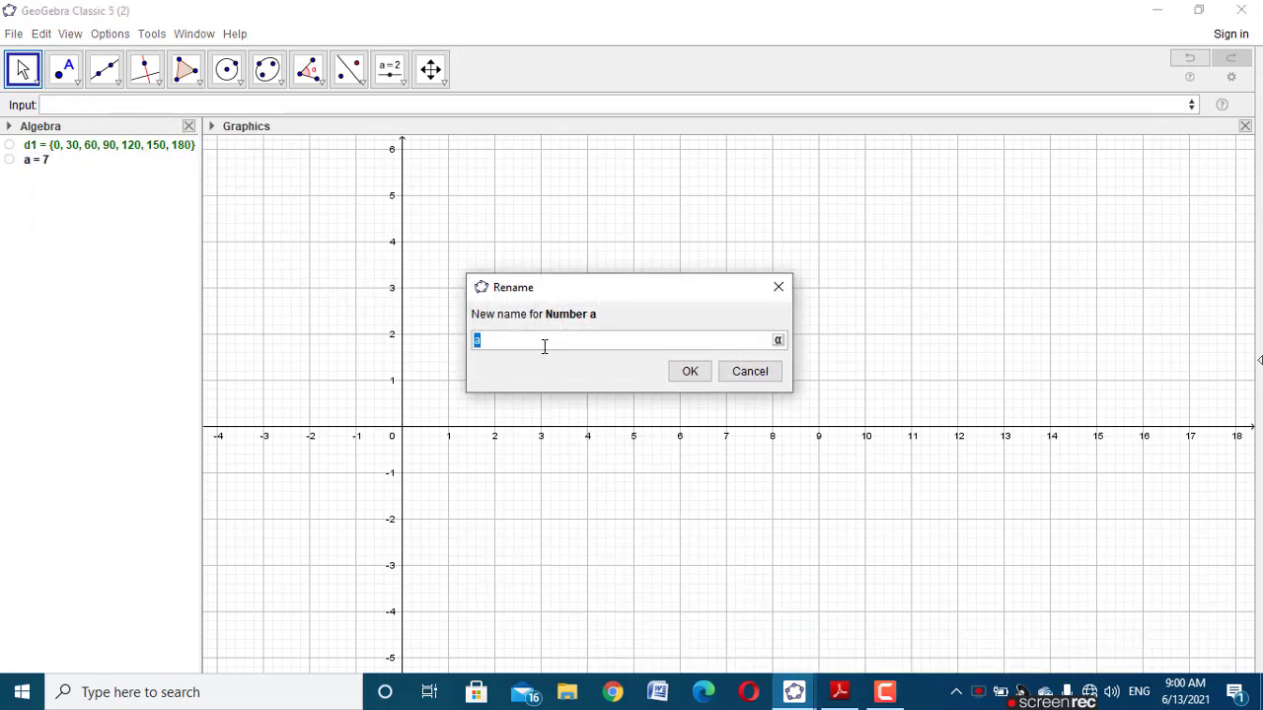
pyautogui.write('l1')
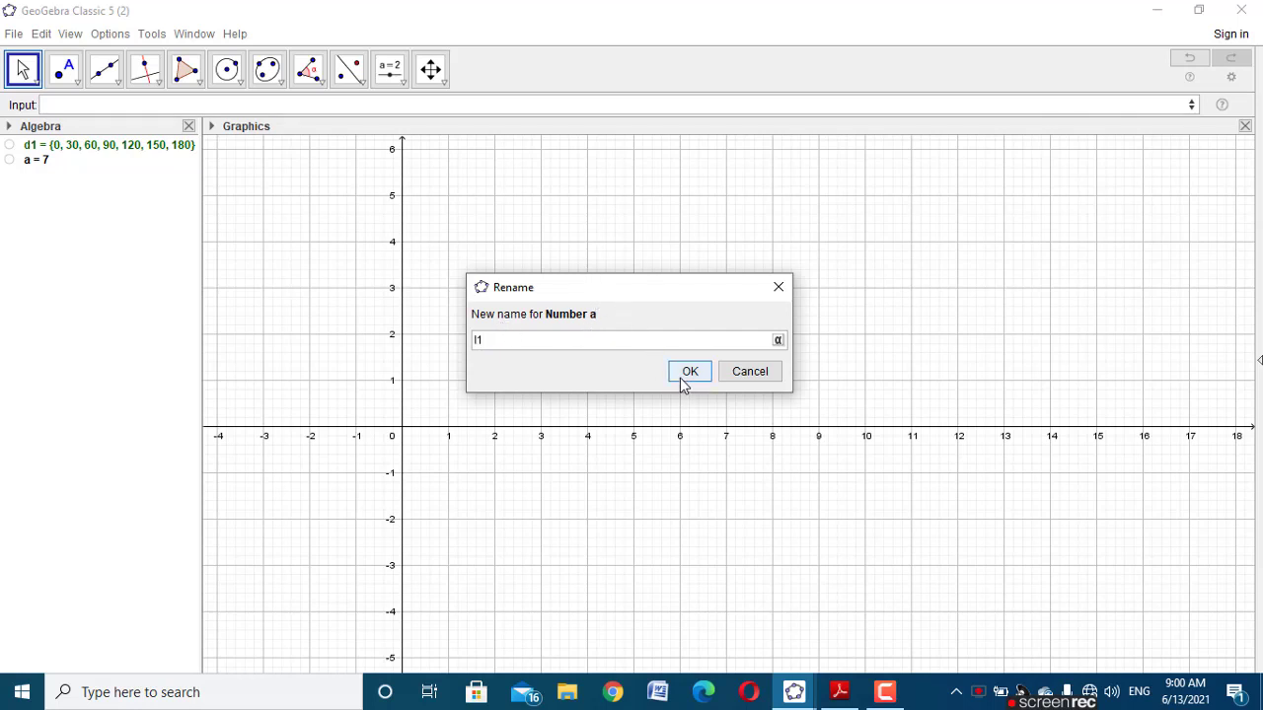
pyautogui.press('BackSpace')
pyautogui.click(681, 371)
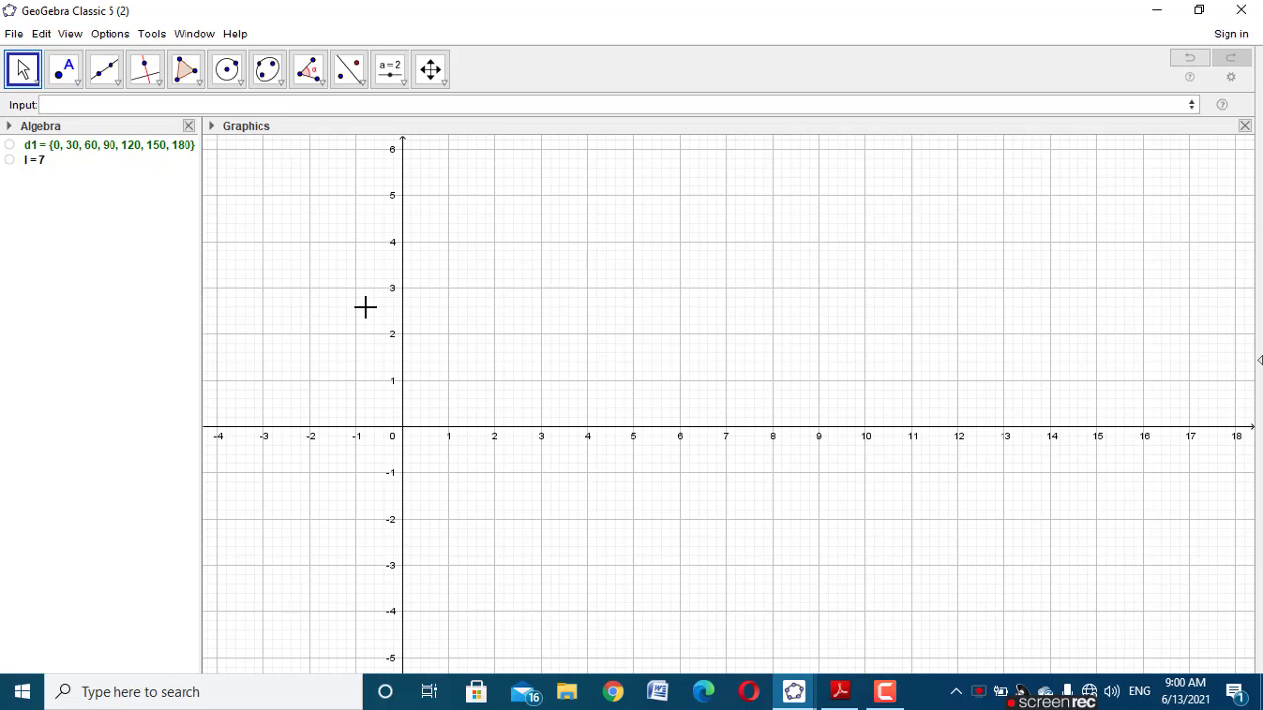
# Step: Start a Sequence command with expression, variable, start and end values, beginning its expression with Element(d1, k) followed by the text "-"
pyautogui.click(241, 104)
pyautogui.write('seq')
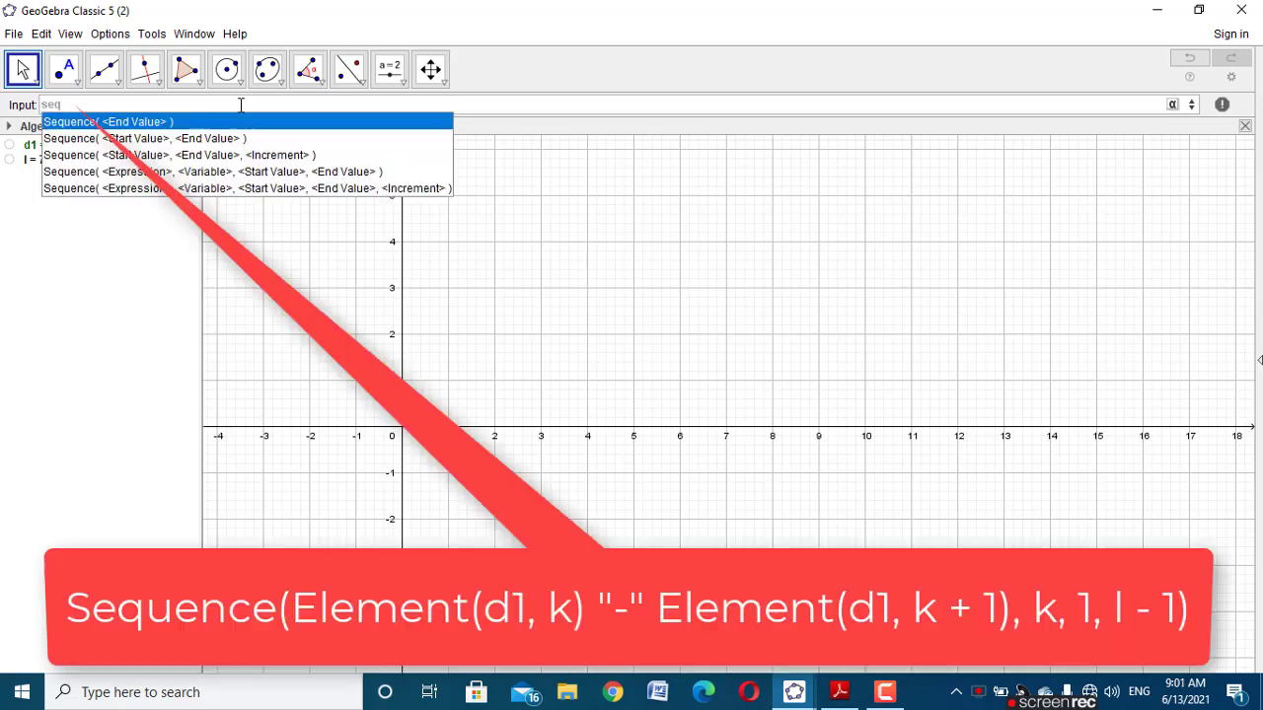
pyautogui.click(308, 172)
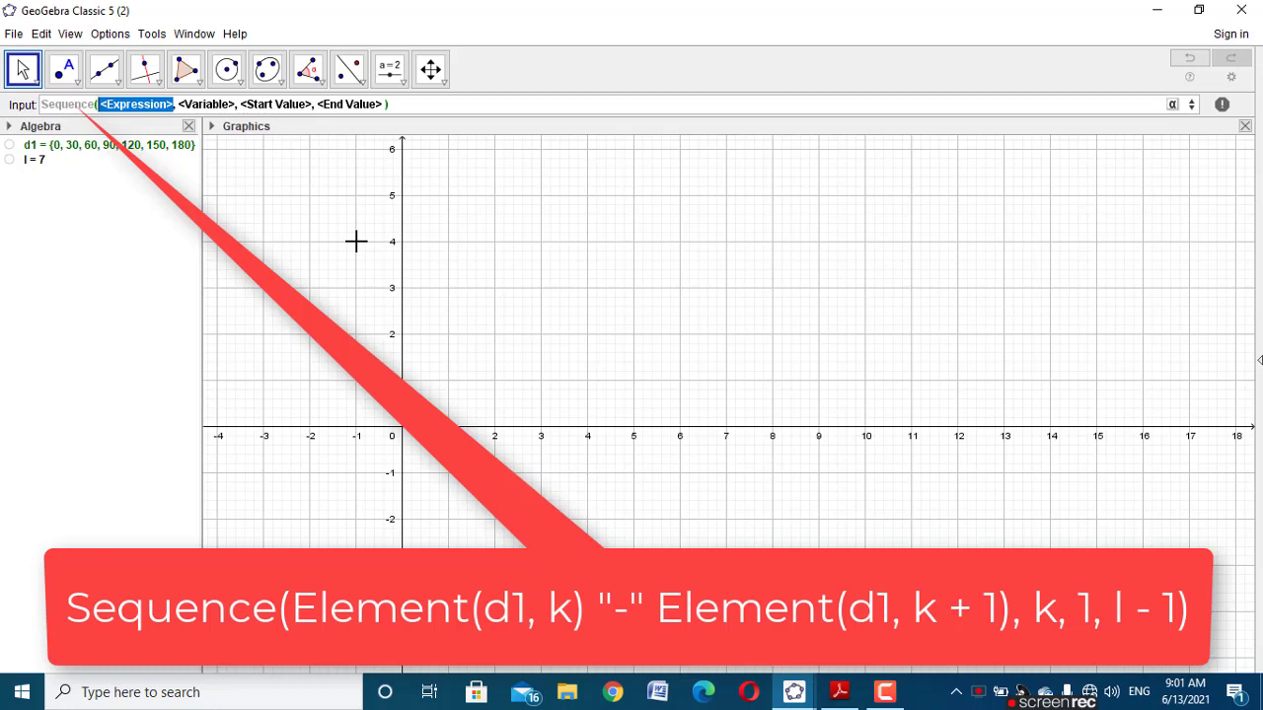
pyautogui.write('Ele')
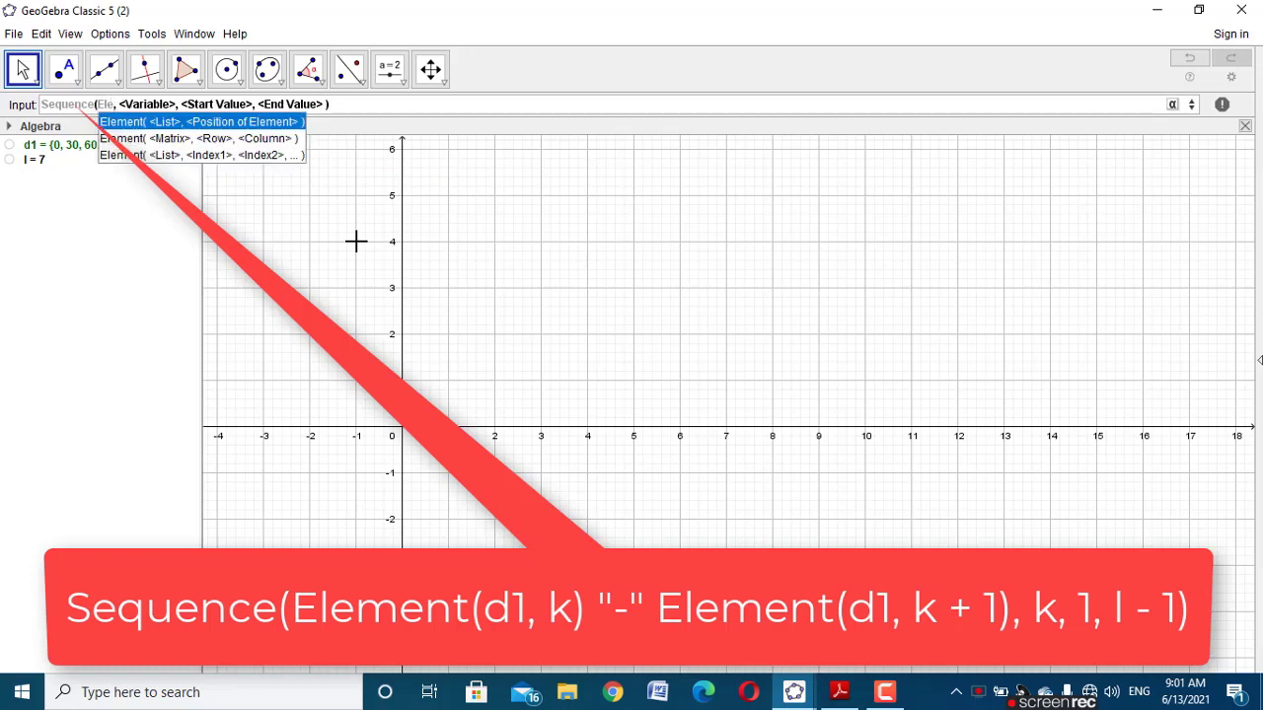
pyautogui.click(287, 124)
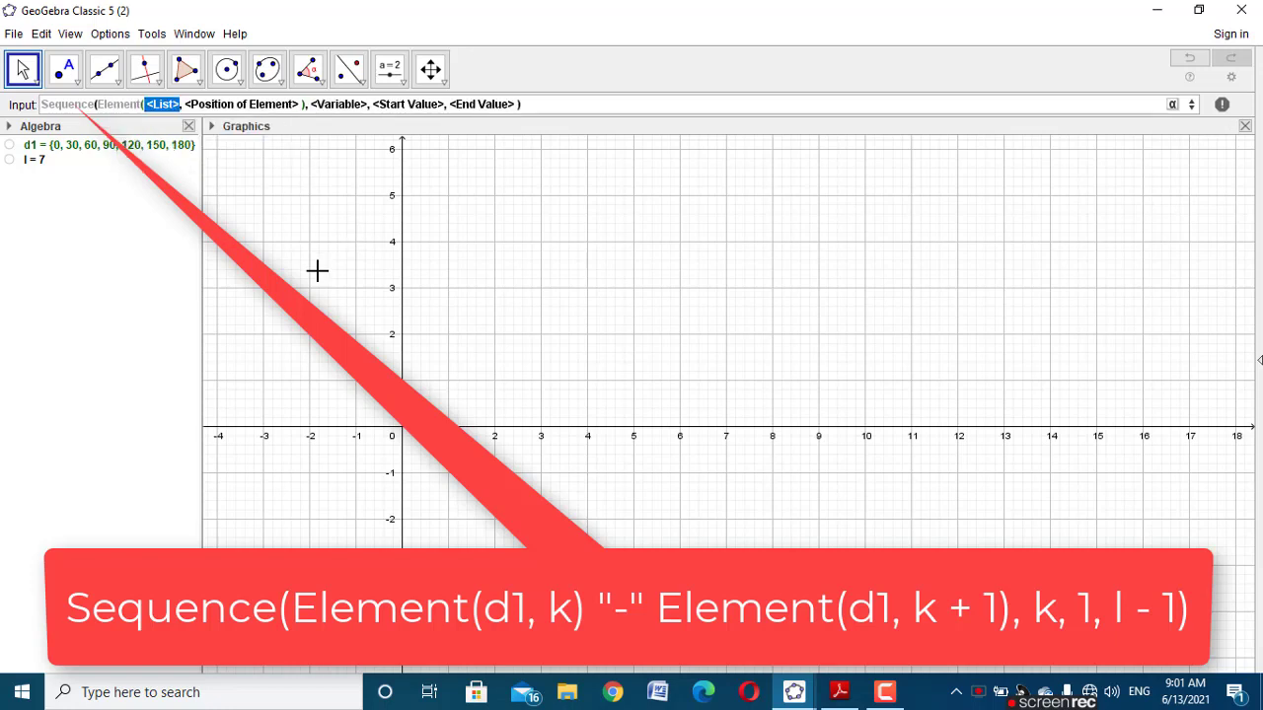
pyautogui.write('d1')
pyautogui.press('Tab')
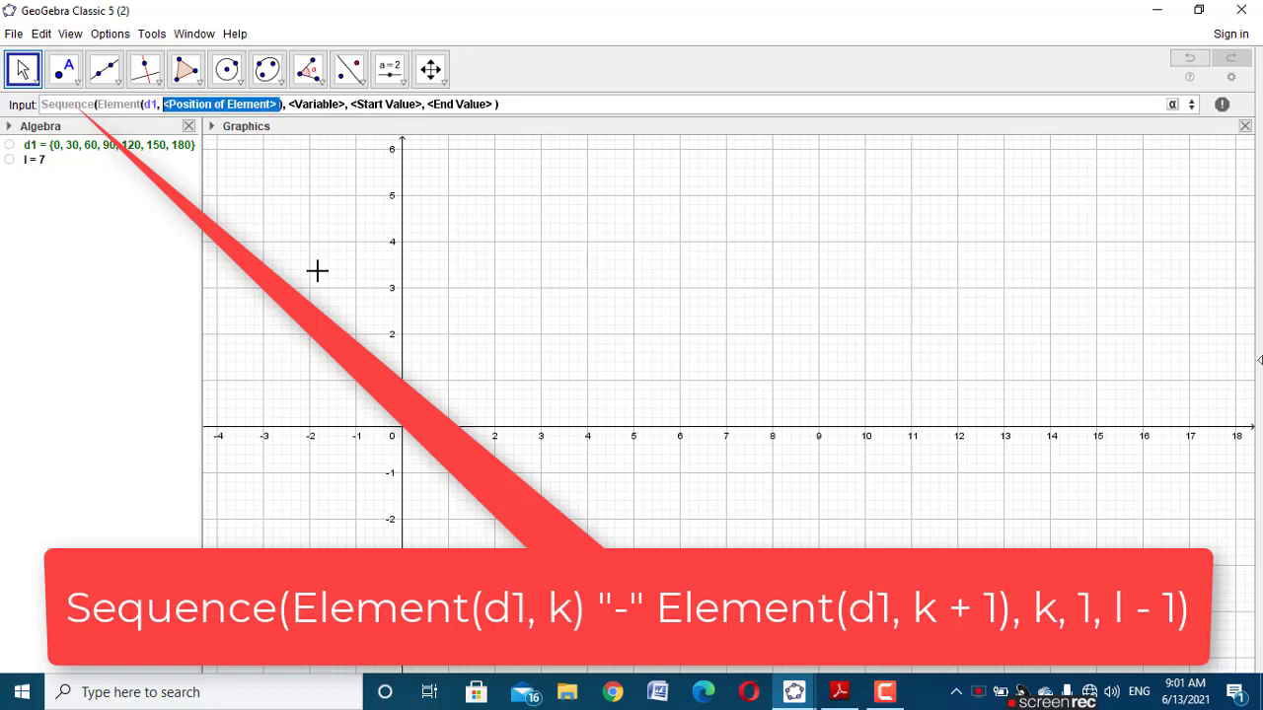
pyautogui.write('k')
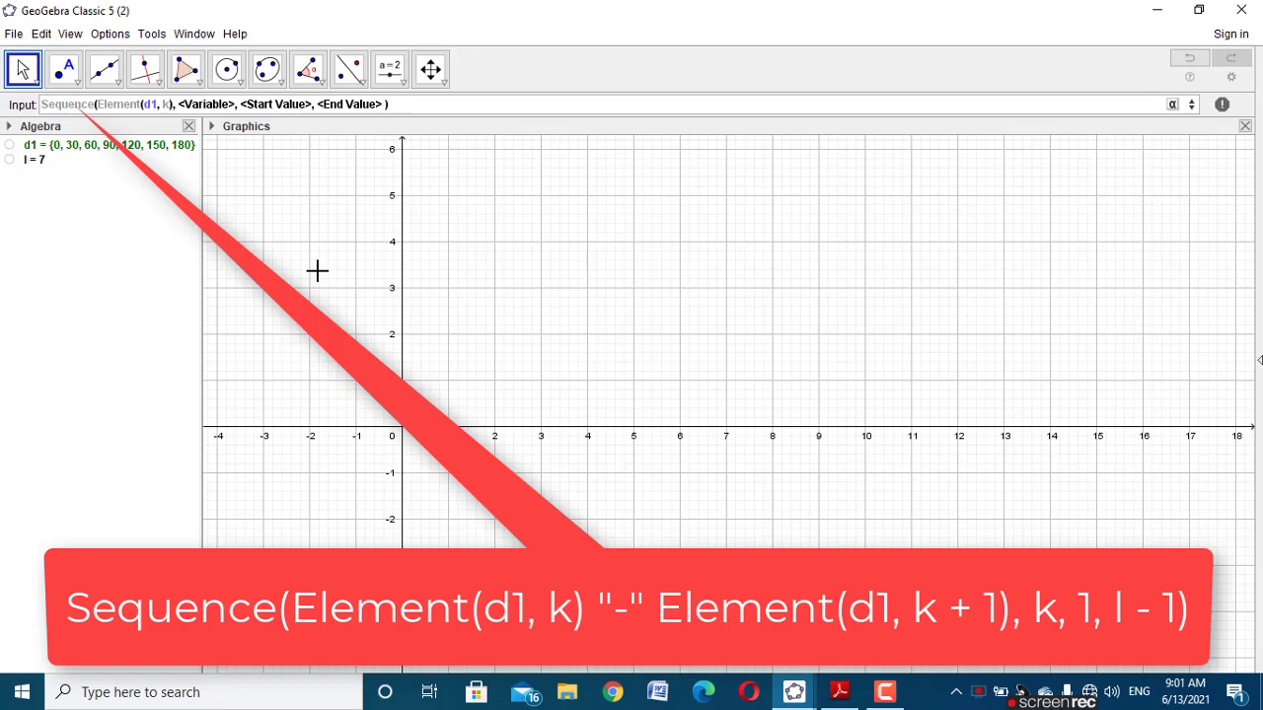
pyautogui.press('Right')
pyautogui.write('"-"')
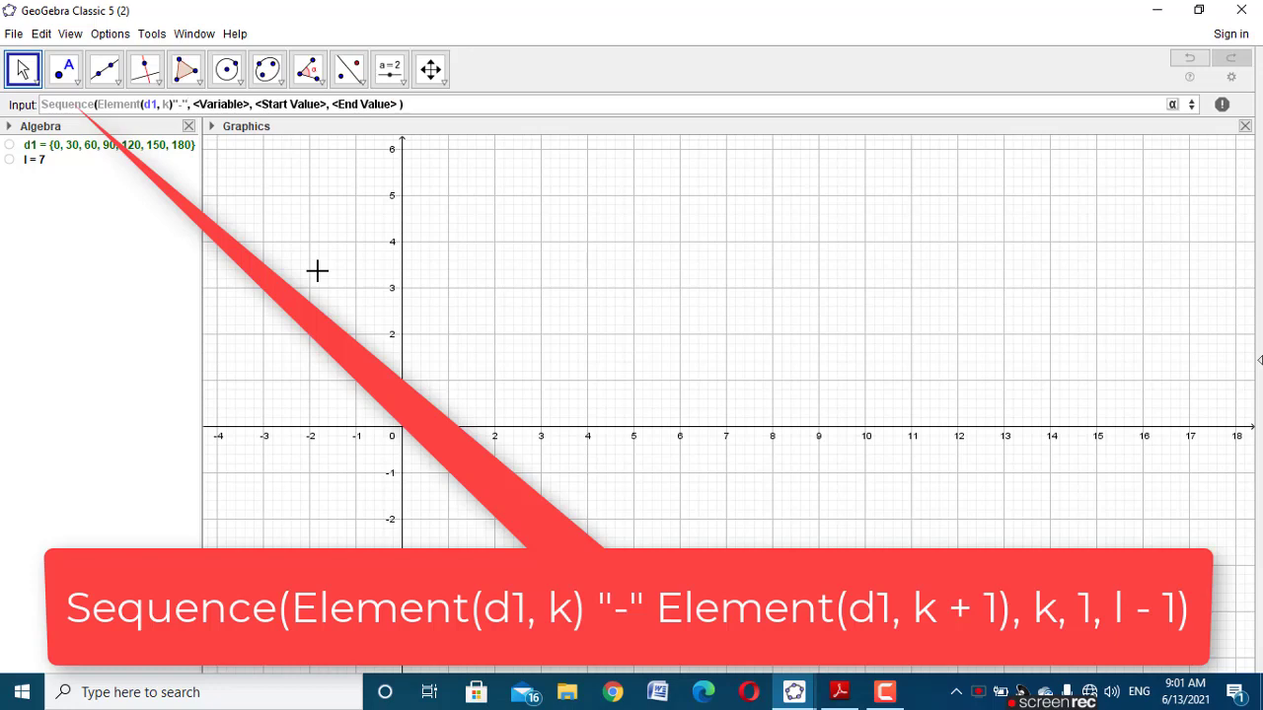
# Step: Append Element(d1, k+1) to the Sequence expression after the "-" text
pyautogui.write('Elem')
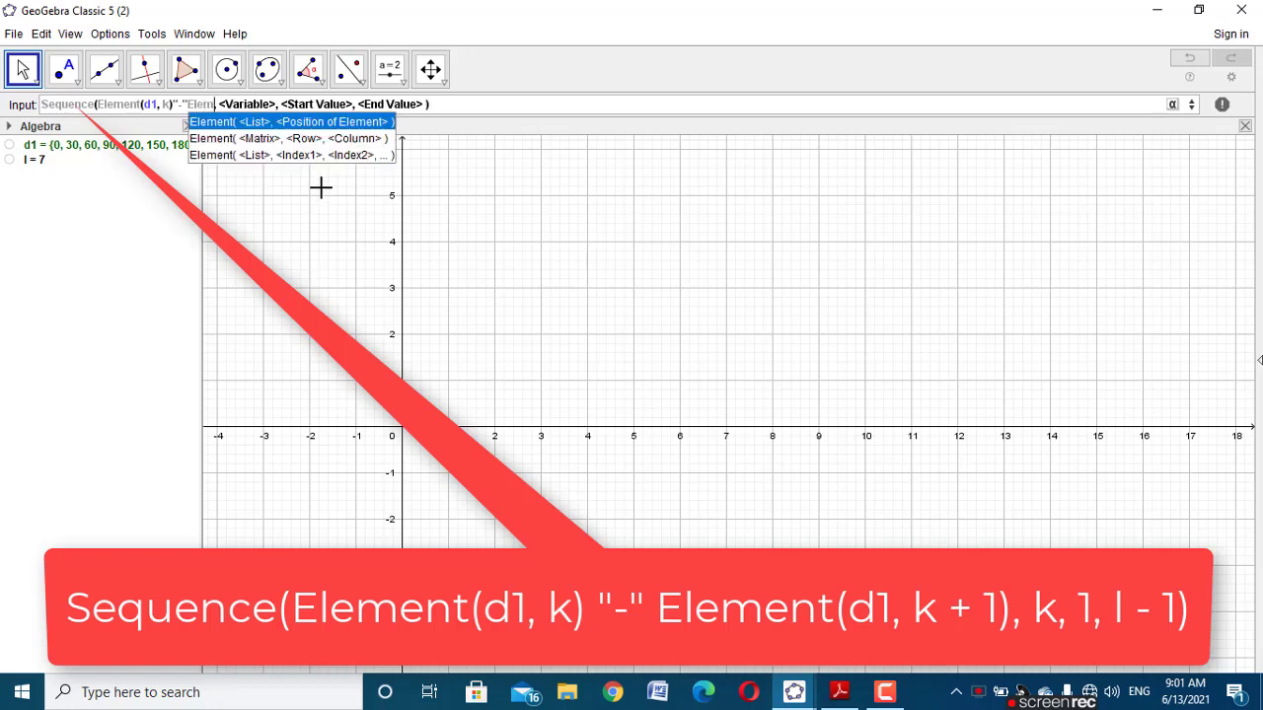
pyautogui.click(331, 123)
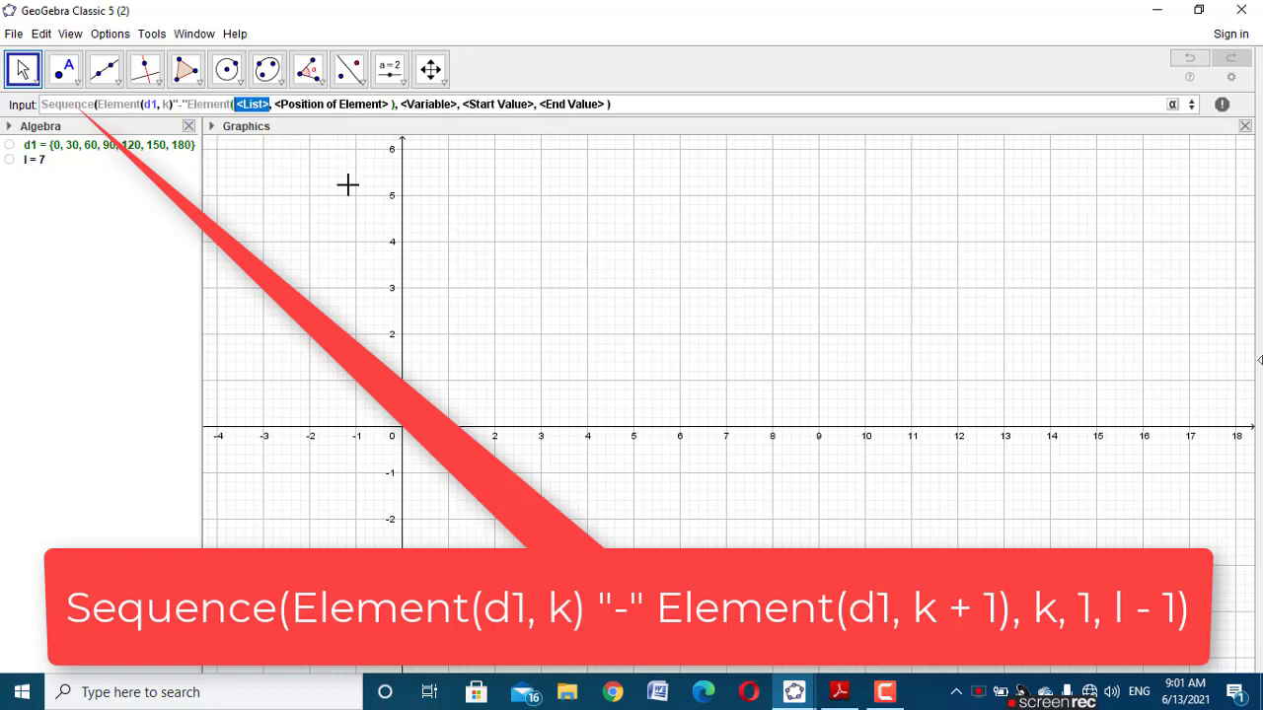
pyautogui.write('d1')
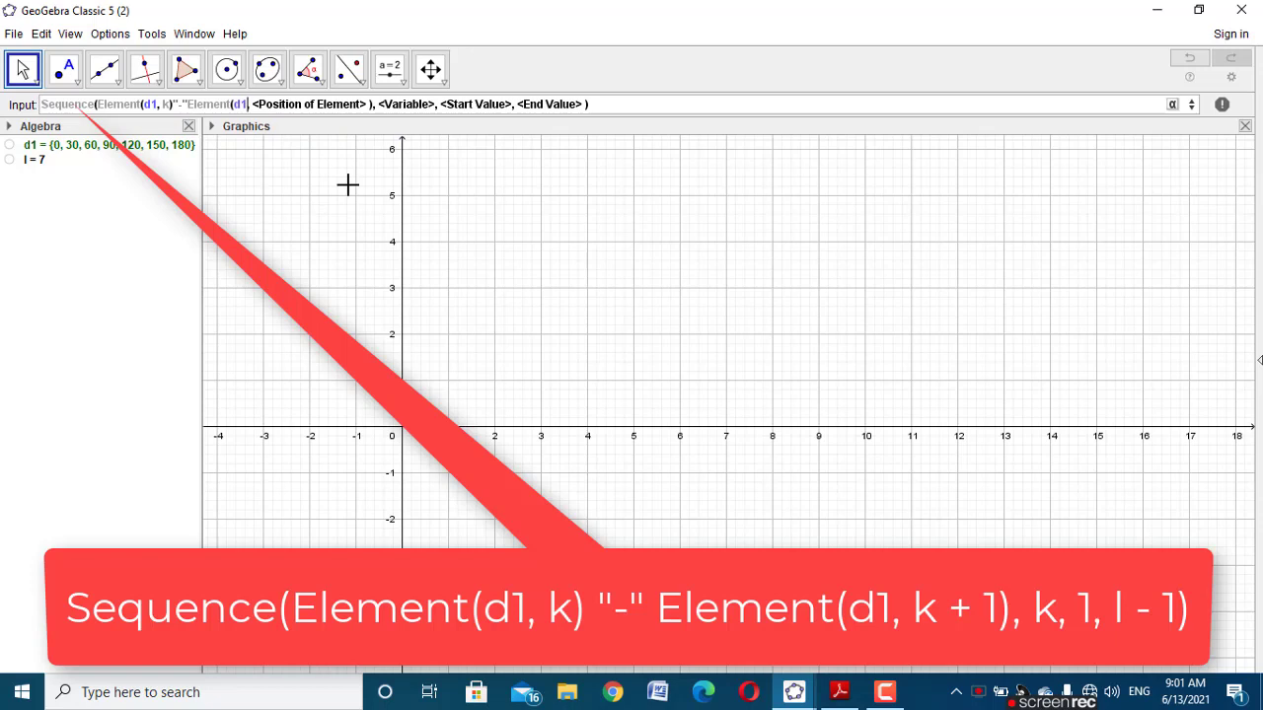
pyautogui.press('Tab')
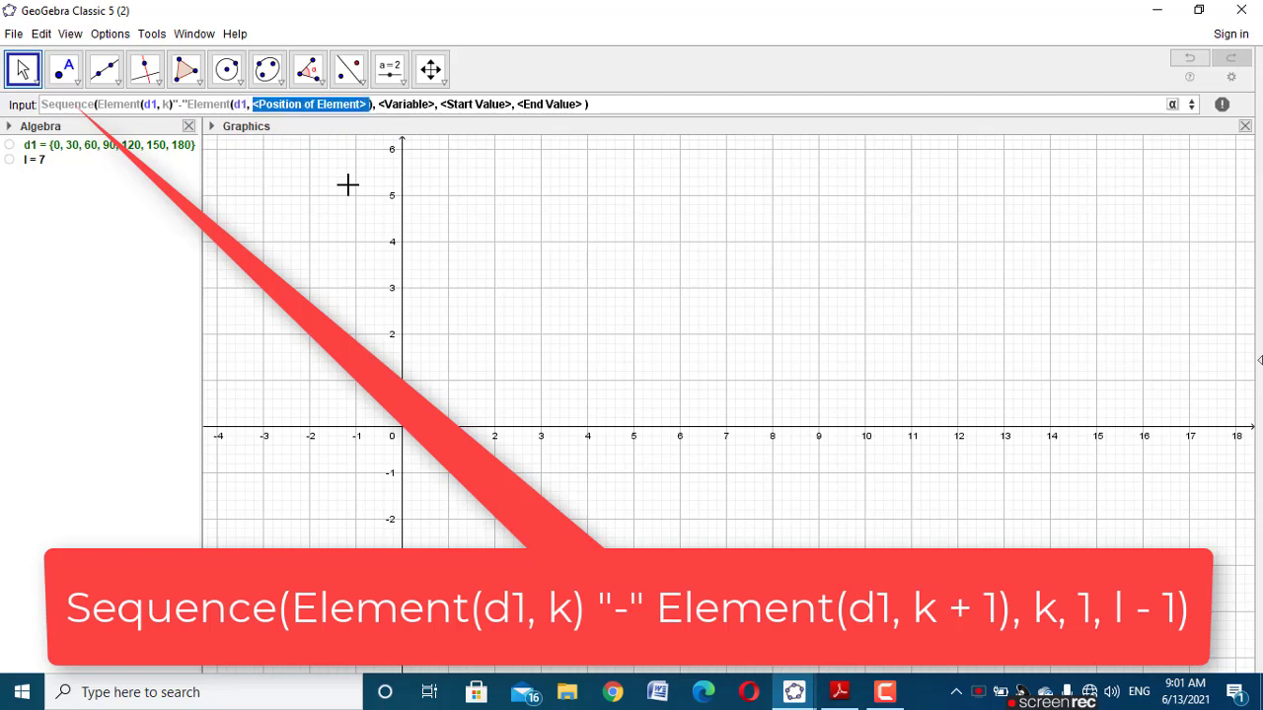
pyautogui.write('k+')
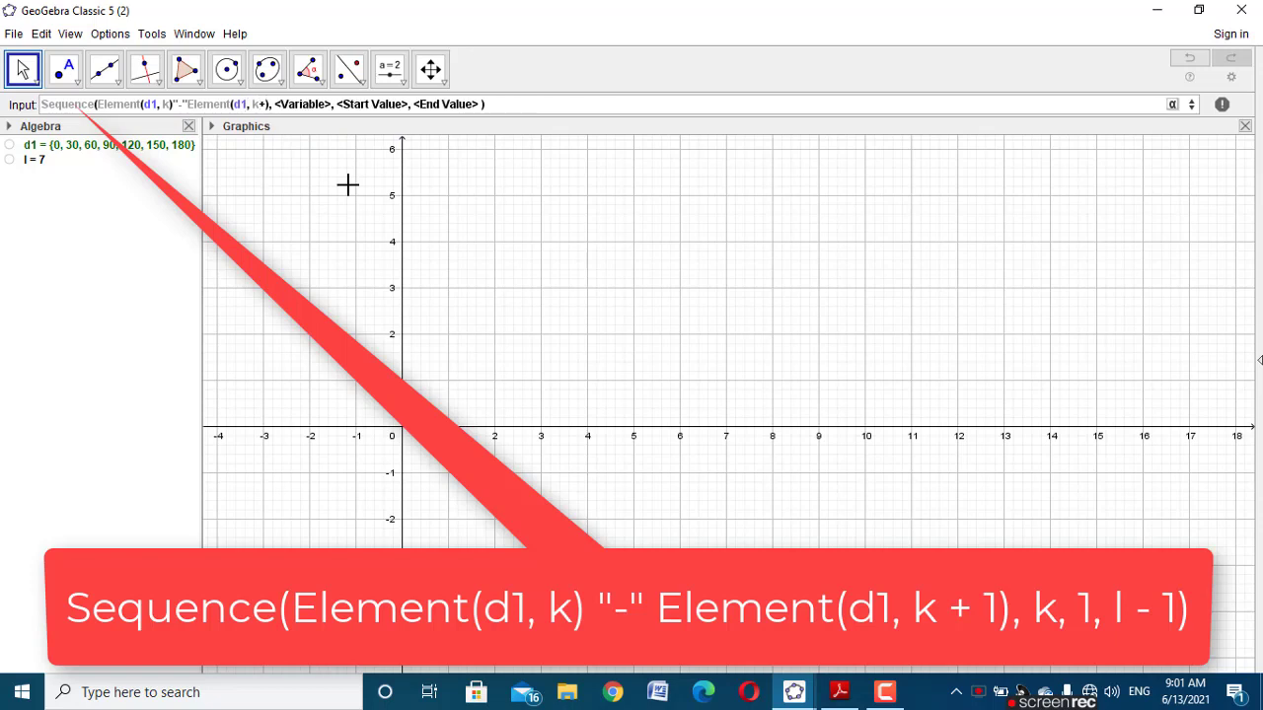
pyautogui.write('1')
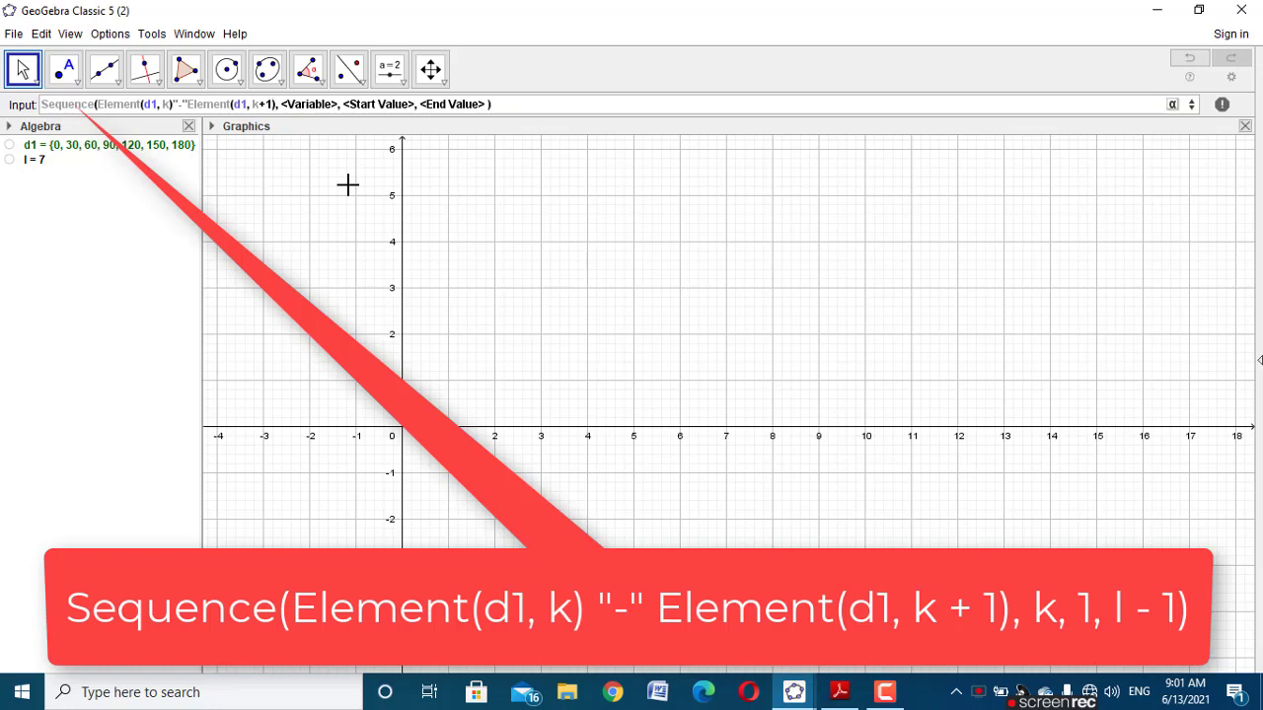
# Step: Complete the Sequence with variable k, start value 1 and end value l-1, and create the list of class intervals
pyautogui.press('Tab')
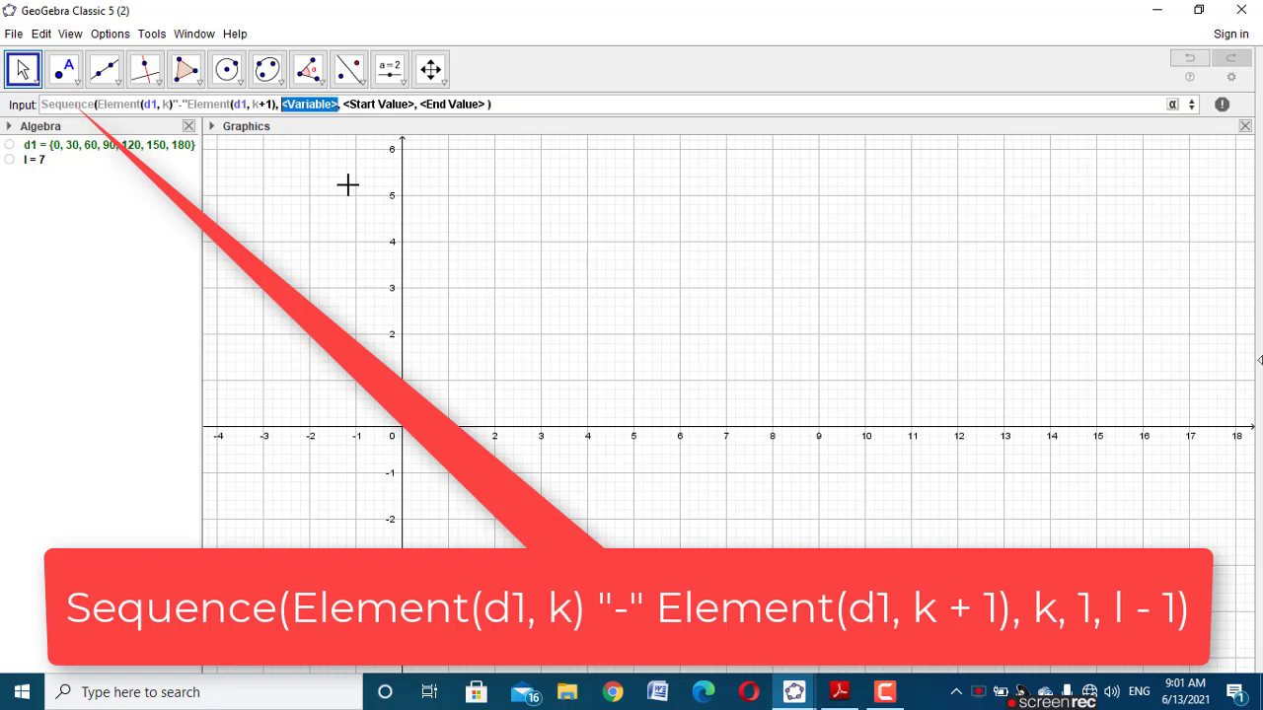
pyautogui.write('k')
pyautogui.press('Tab')
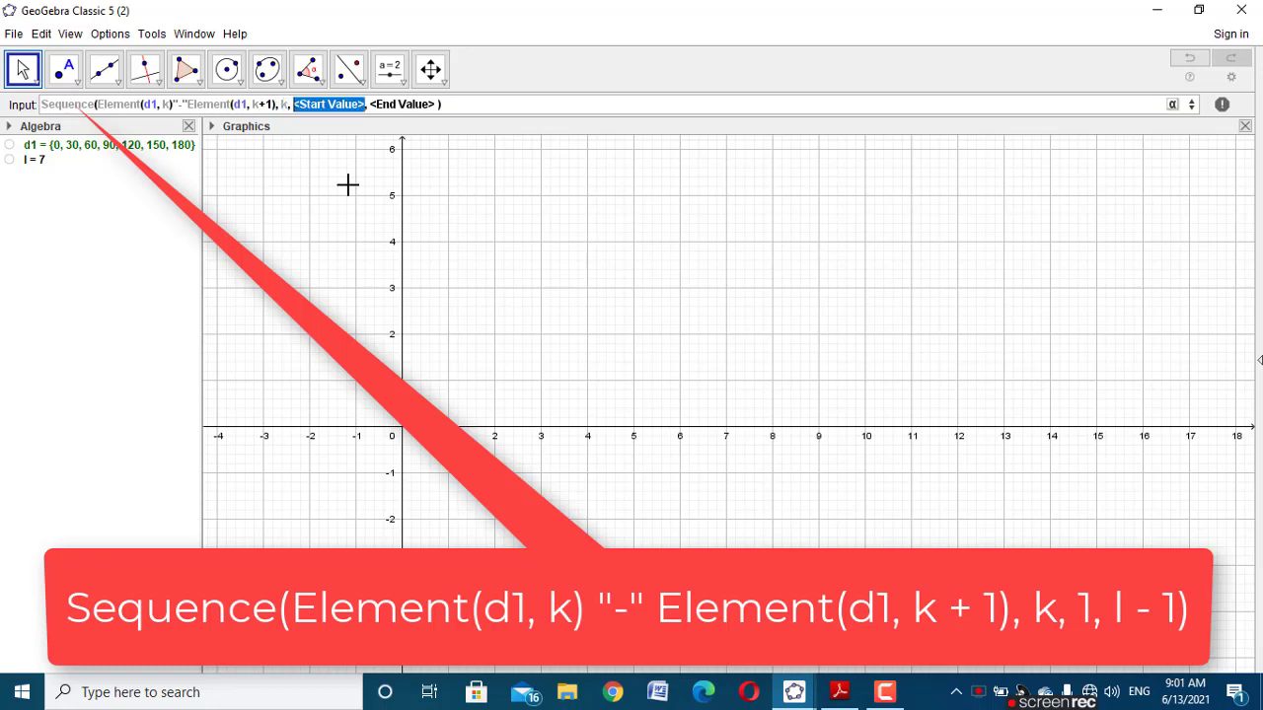
pyautogui.write('1')
pyautogui.press('Tab')
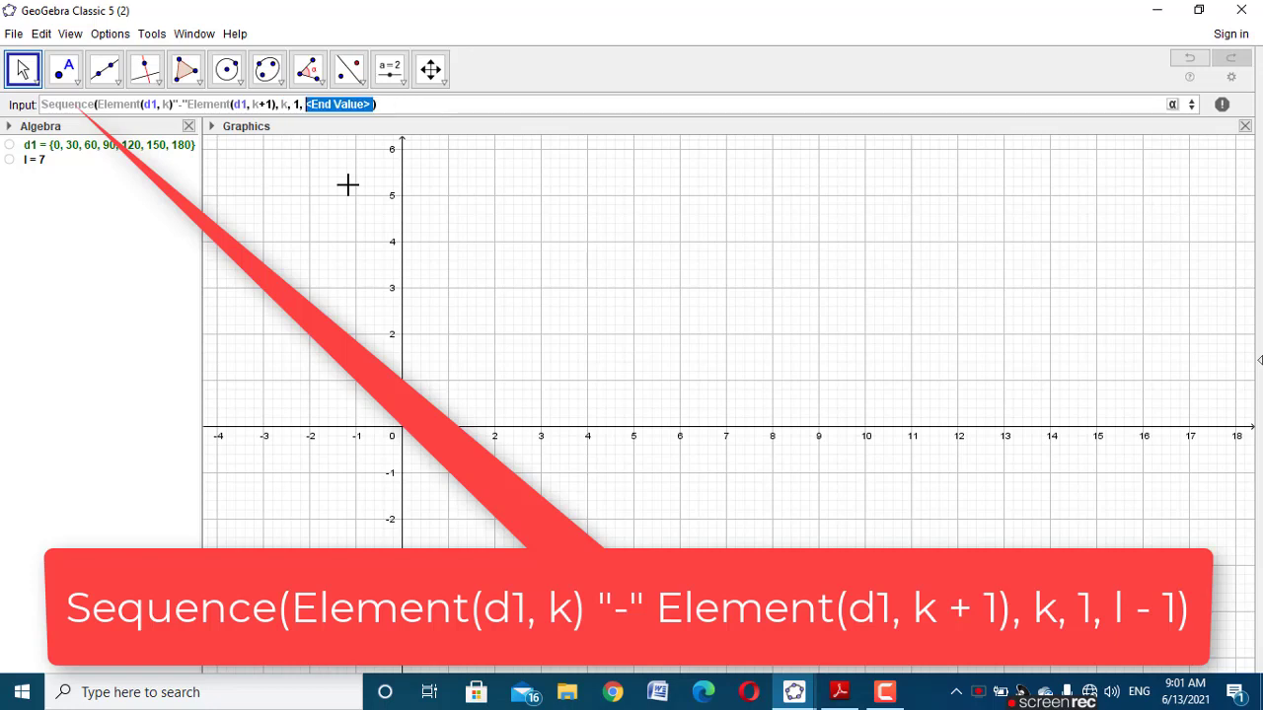
pyautogui.write('l')
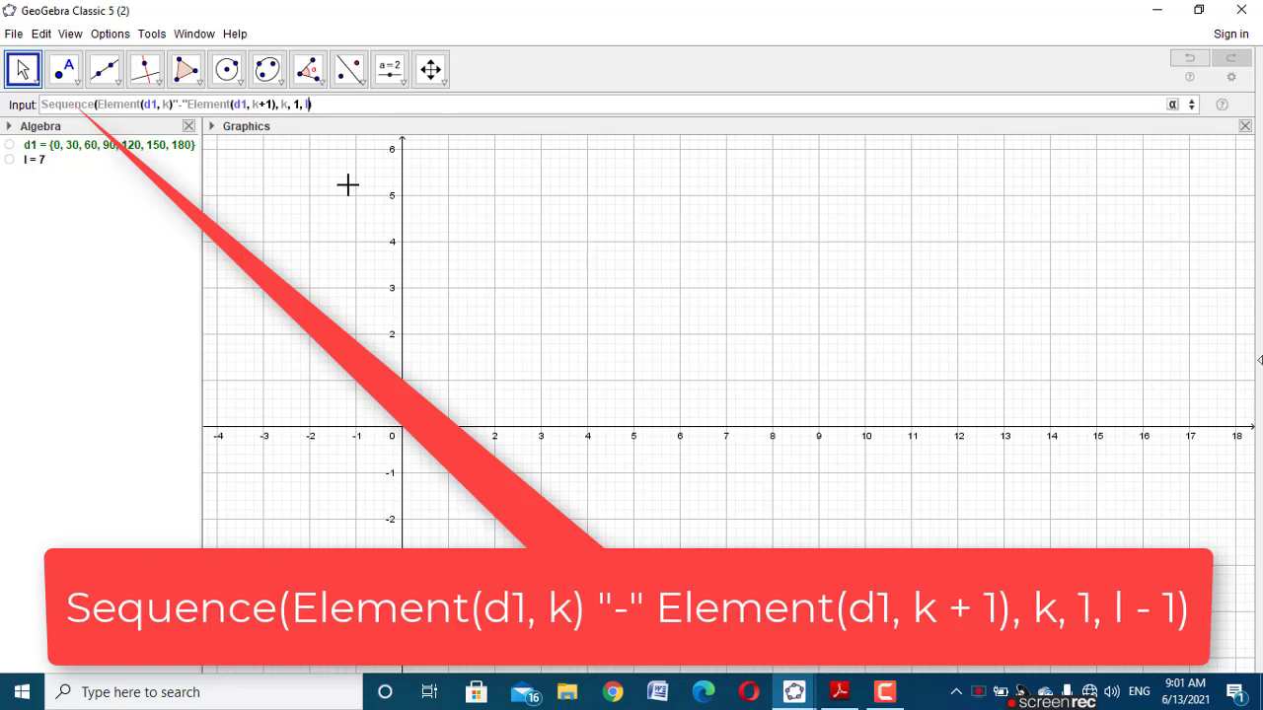
pyautogui.write('-1')
pyautogui.press('Return')
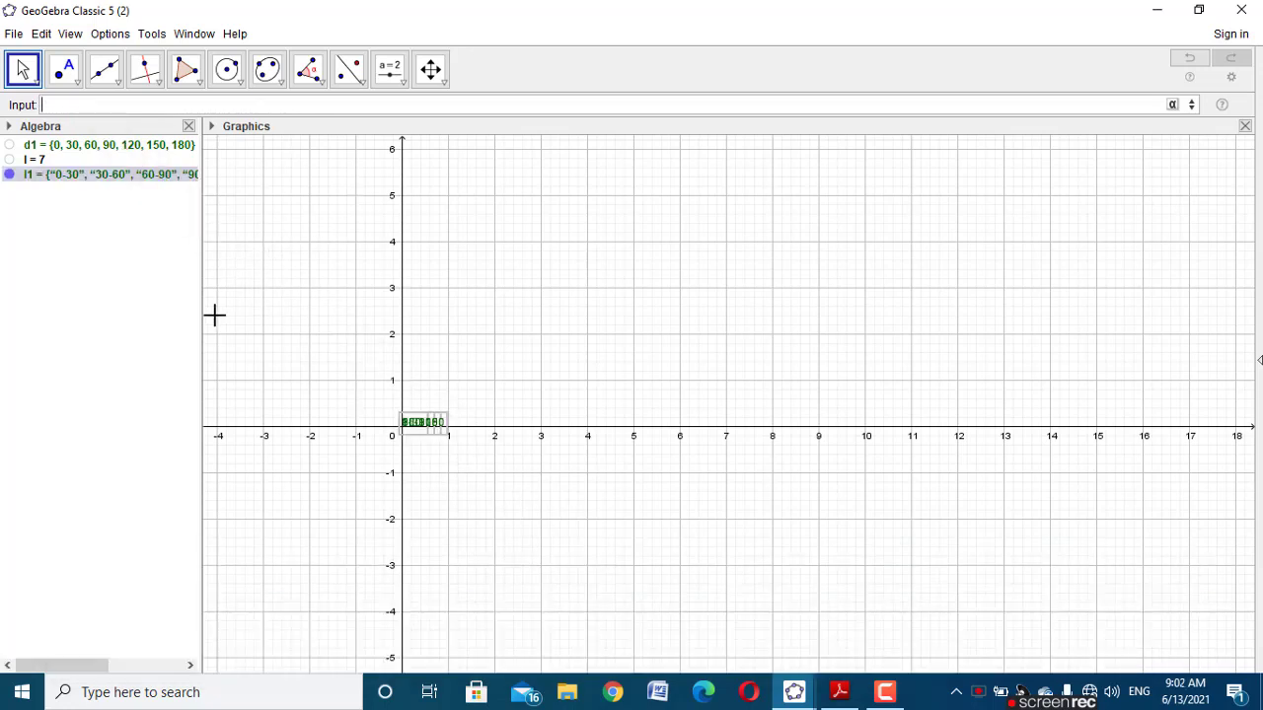
# Step: Widen the Algebra view to fit the class-interval list and rename that list to c1
pyautogui.moveTo(201, 307); pyautogui.dragTo(340, 338)
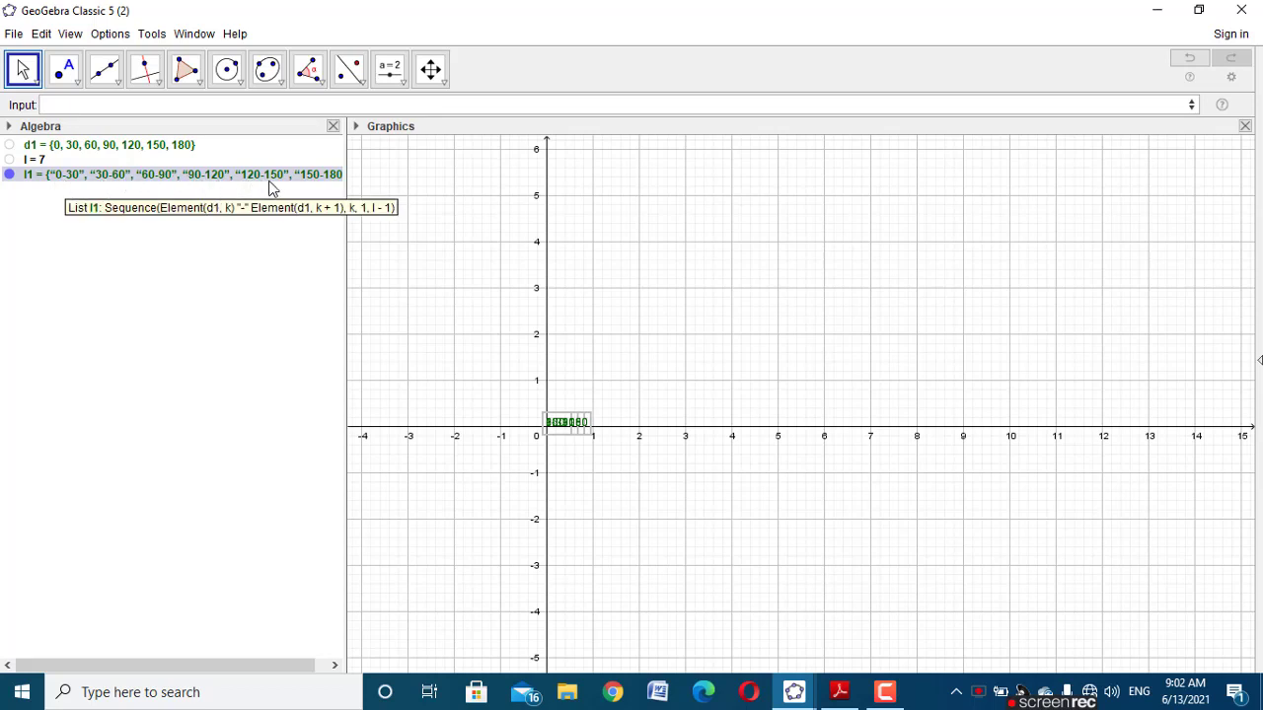
pyautogui.moveTo(346, 205); pyautogui.dragTo(355, 223)
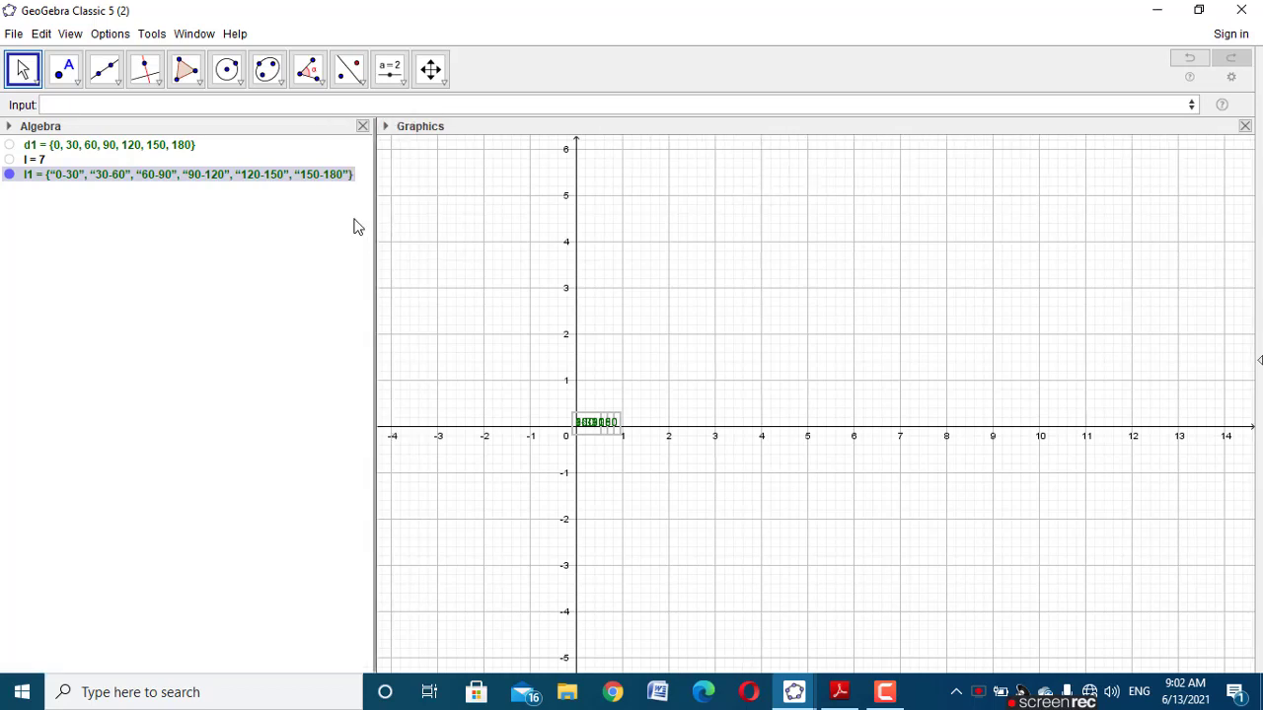
pyautogui.rightClick(14, 180)
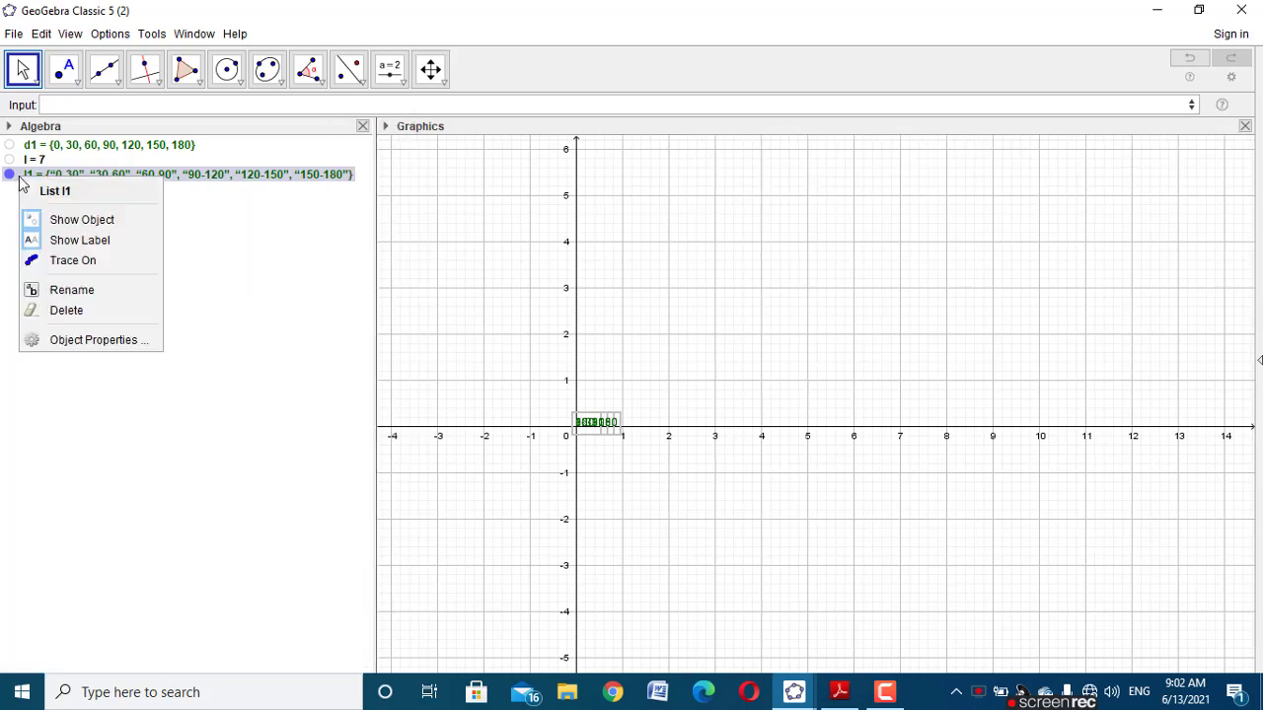
pyautogui.click(84, 289)
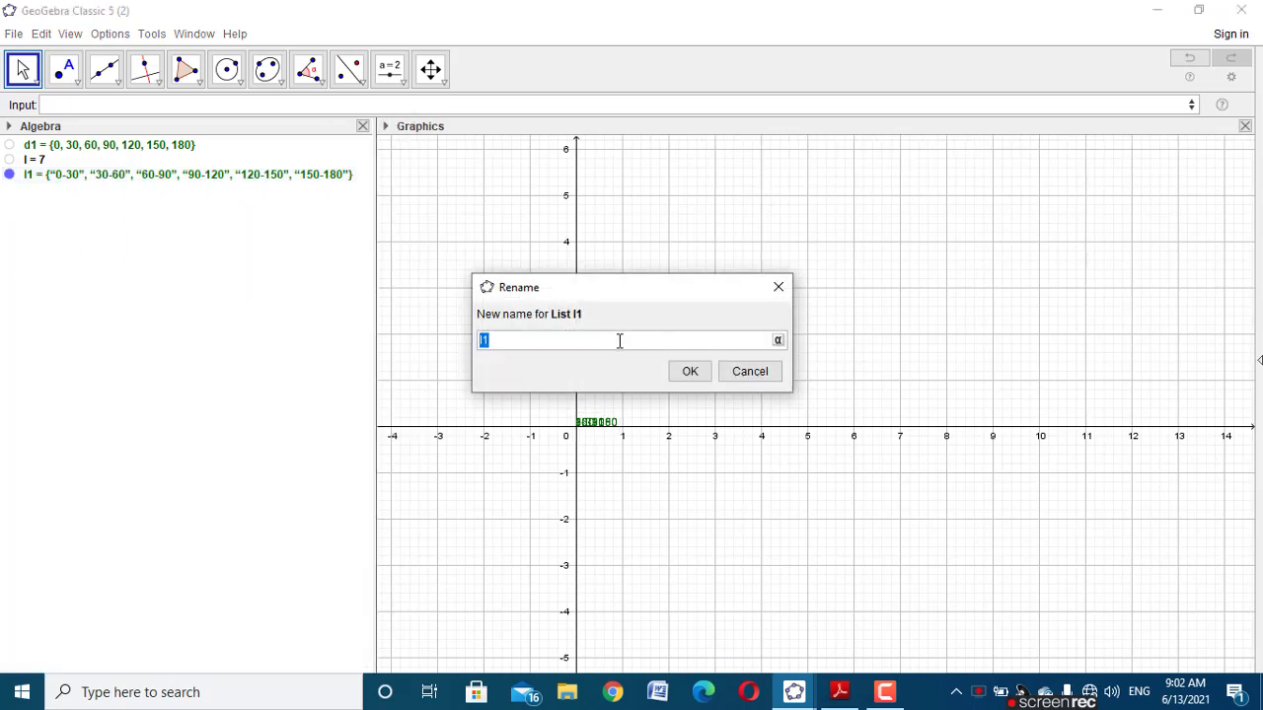
pyautogui.write('c1')
pyautogui.click(681, 377)
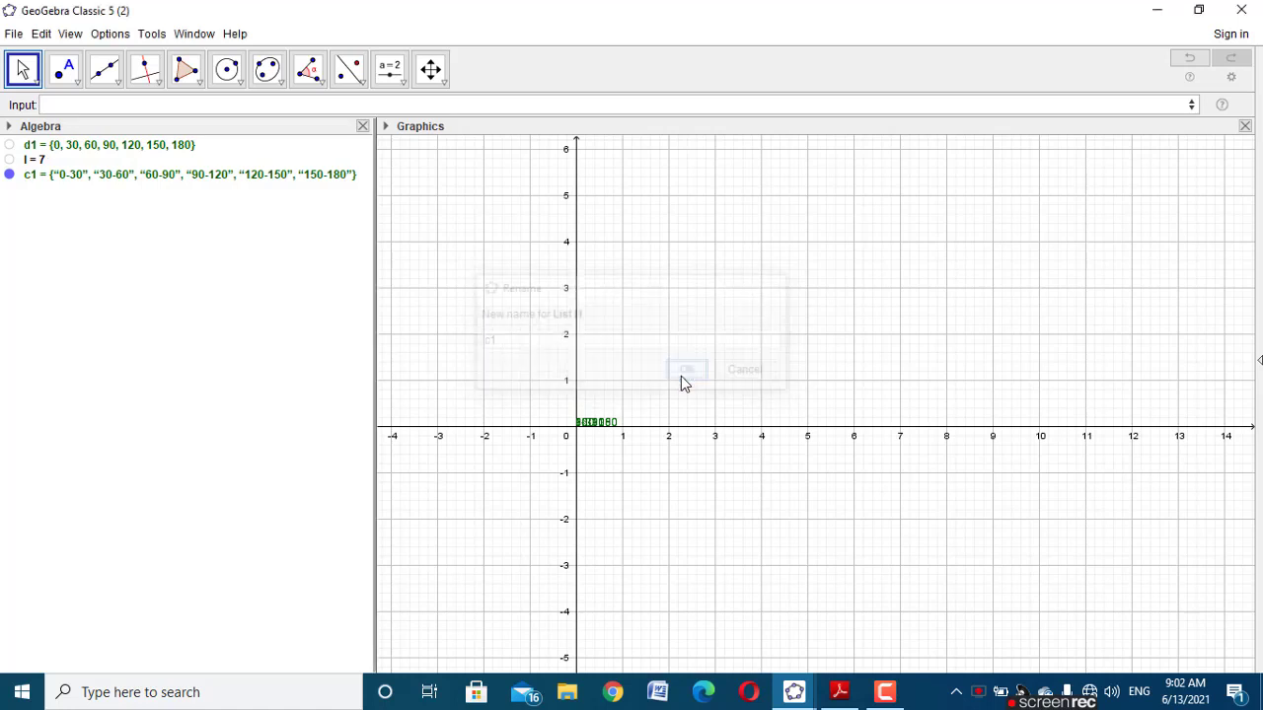
# Step: Hide the class-interval list c1 from the graphics view and narrow the Algebra view
pyautogui.click(10, 176)
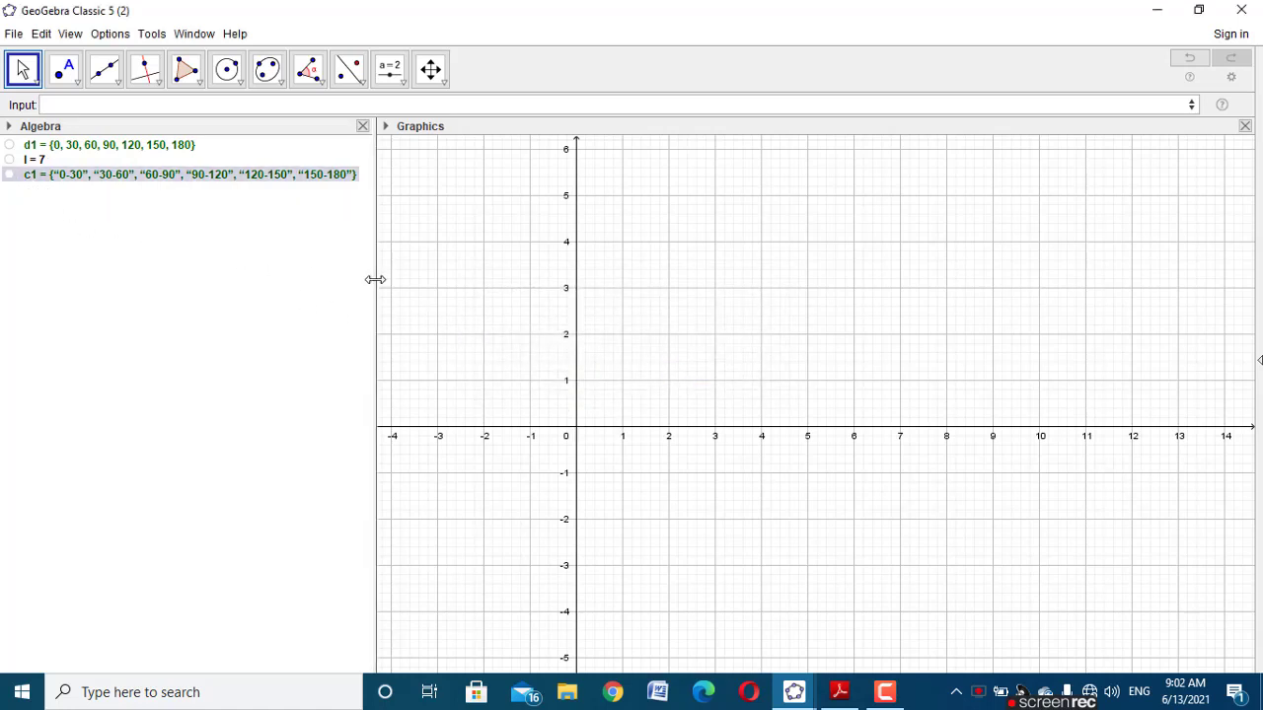
pyautogui.moveTo(376, 279); pyautogui.dragTo(246, 286)
# Step: Create the frequency list {2, 8, 22, "p", 17, 7}, with the missing frequency entered as text
pyautogui.click(169, 105)
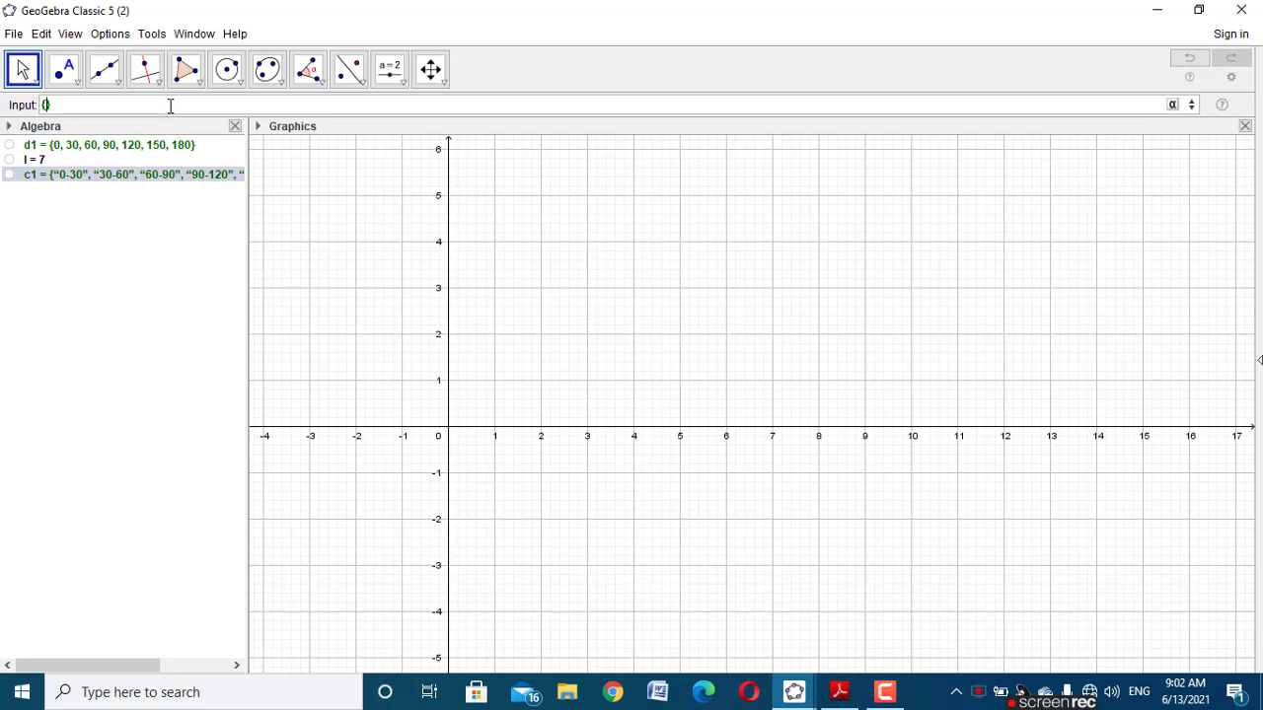
pyautogui.write('(2,')
pyautogui.write('8,2')
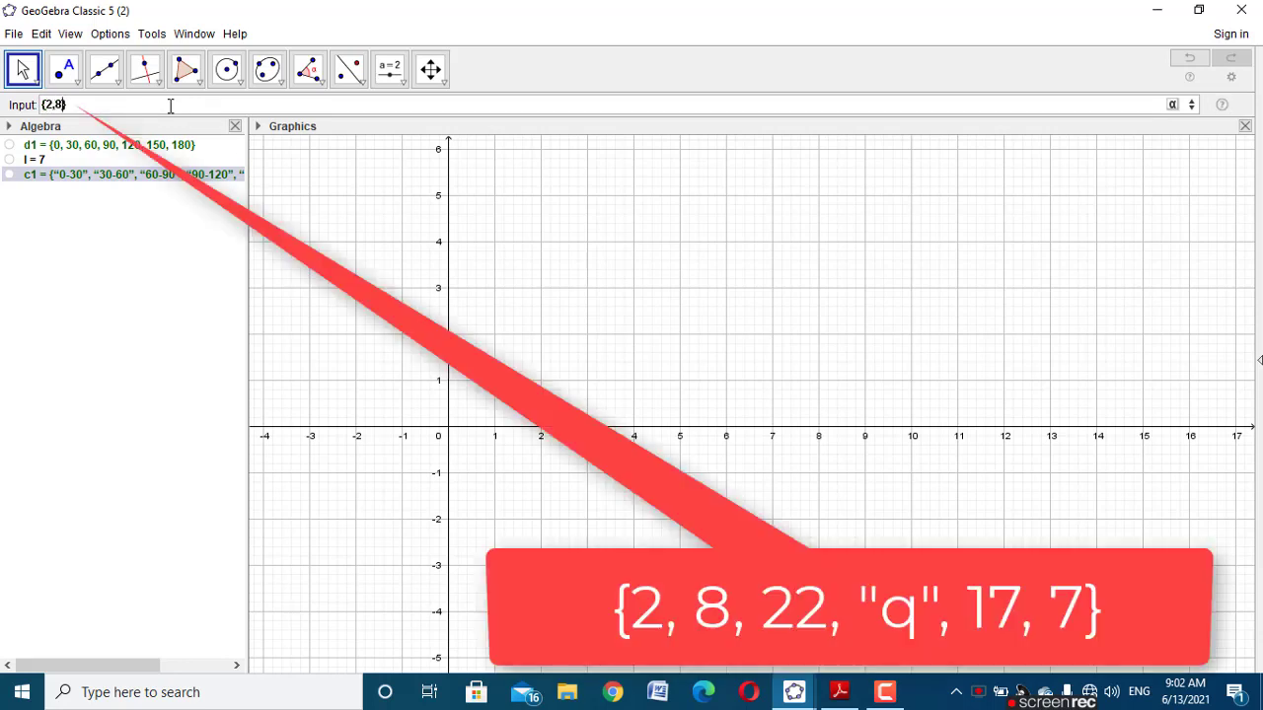
pyautogui.write('2,')
pyautogui.write('"q"')
pyautogui.write(',1')
pyautogui.write('7,')
pyautogui.write('7')
pyautogui.press('Return')
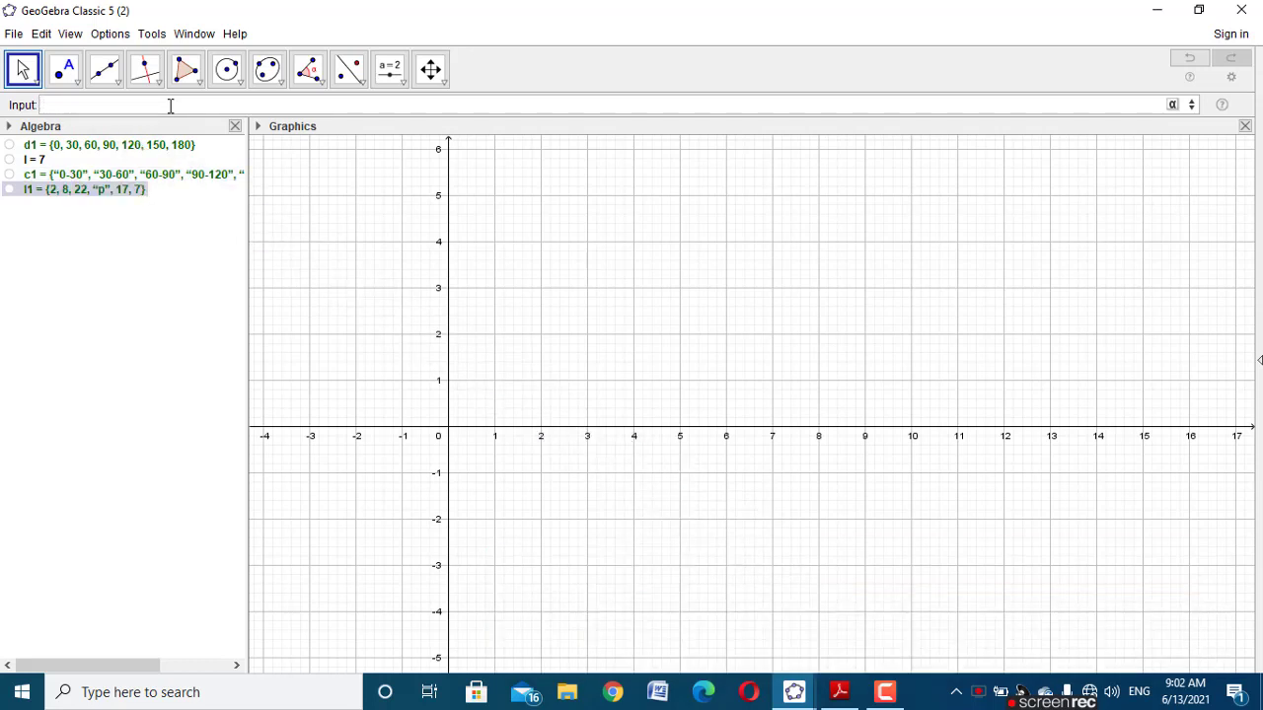
# Step: Rename the frequency list to f1
pyautogui.rightClick(112, 191)
pyautogui.click(158, 233)
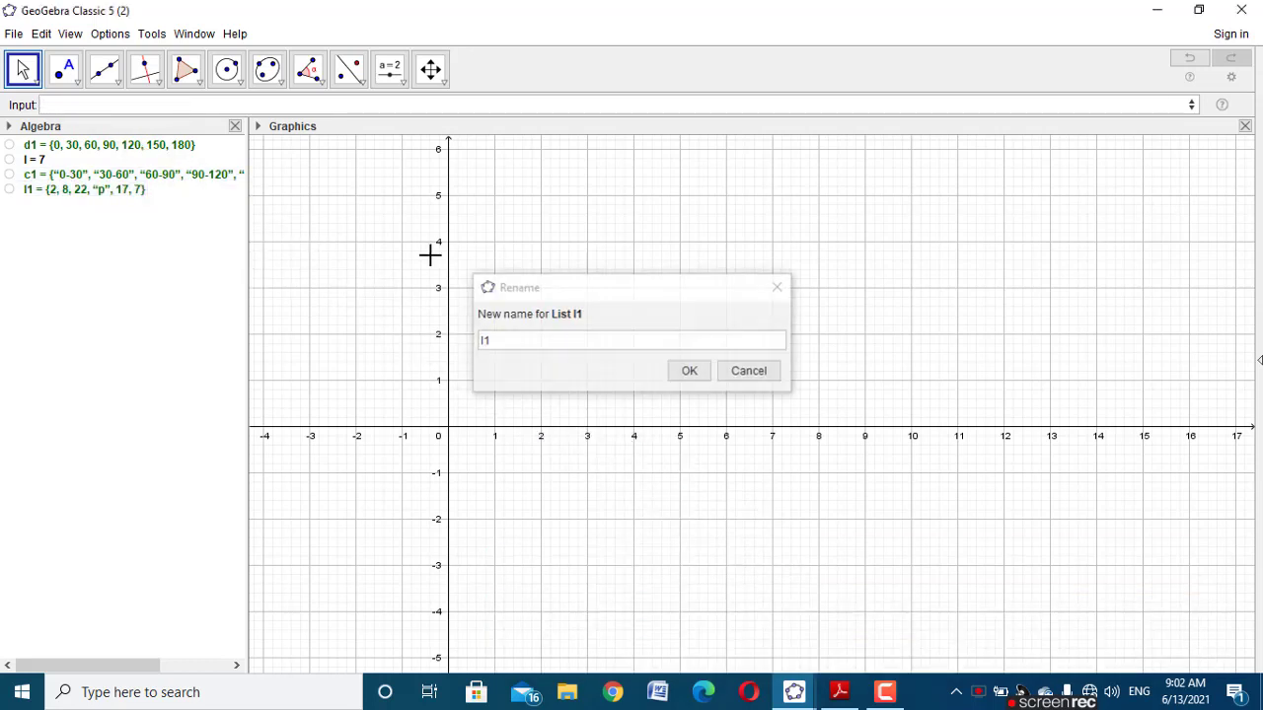
pyautogui.write('f')
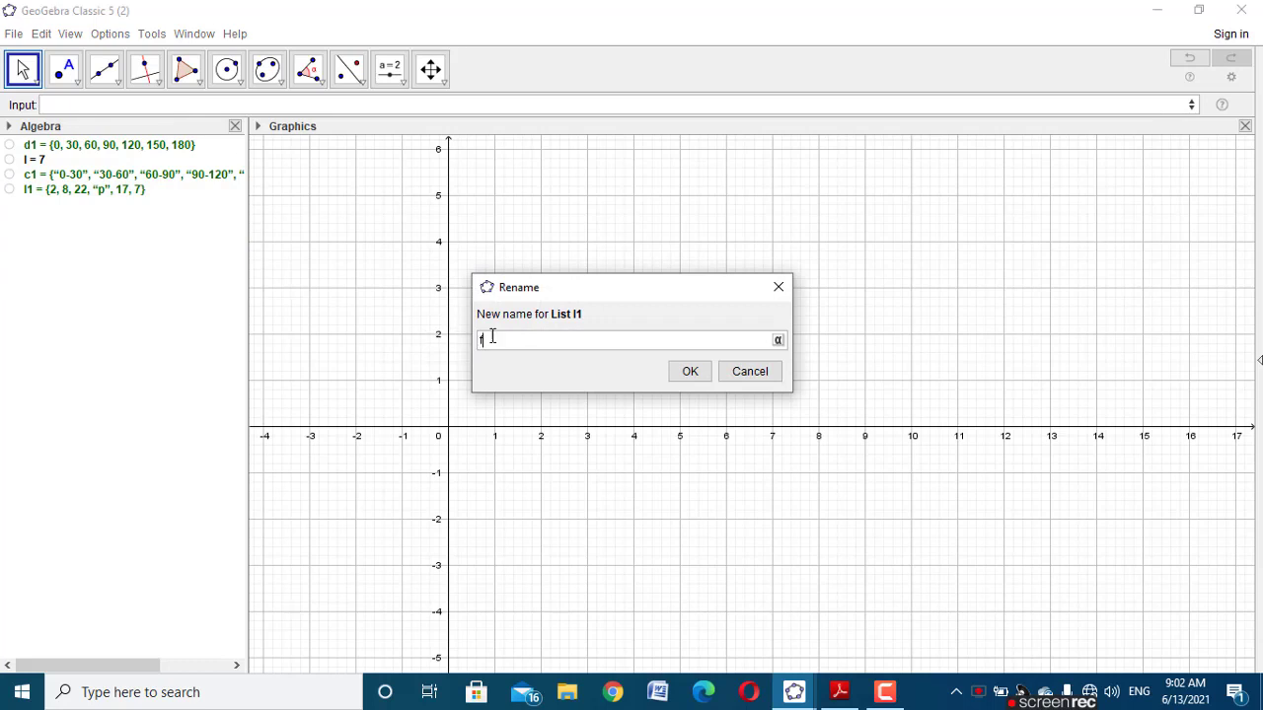
pyautogui.write('1')
pyautogui.click(688, 372)
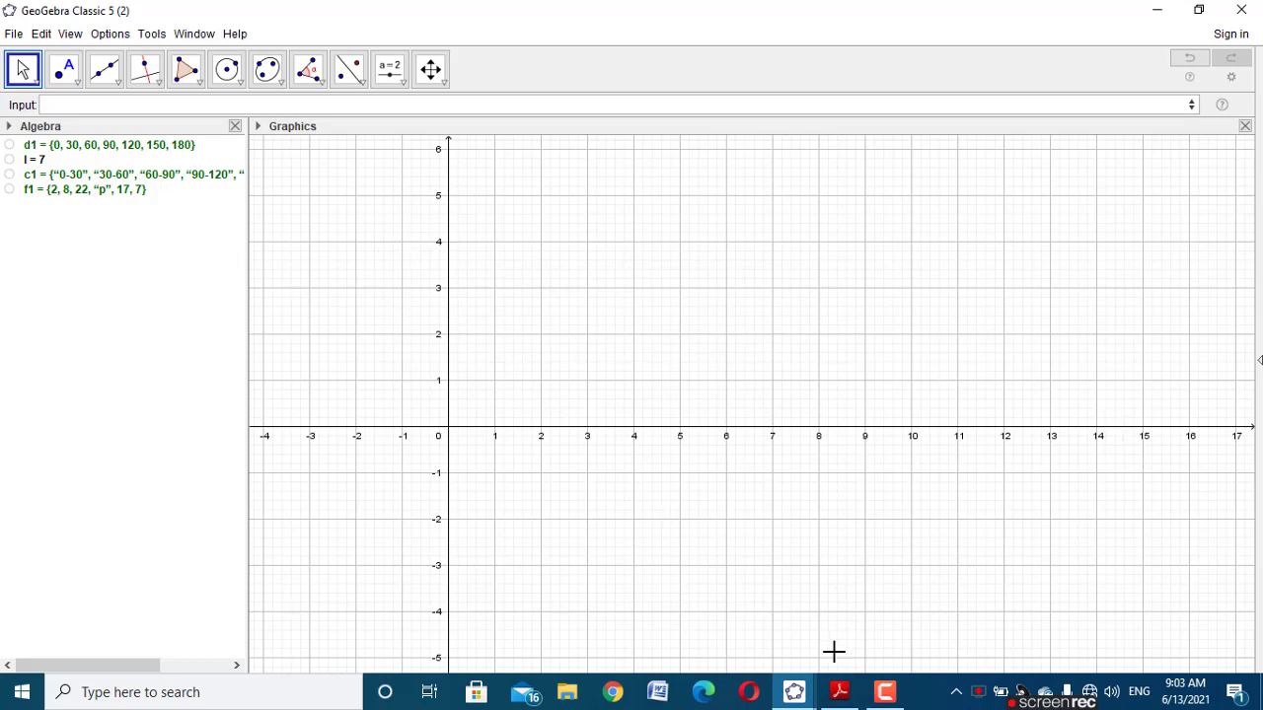
# Step: Check the input fields in the finished missing-frequency worksheet and return to the new file
pyautogui.moveTo(794, 692)
pyautogui.click(727, 622)
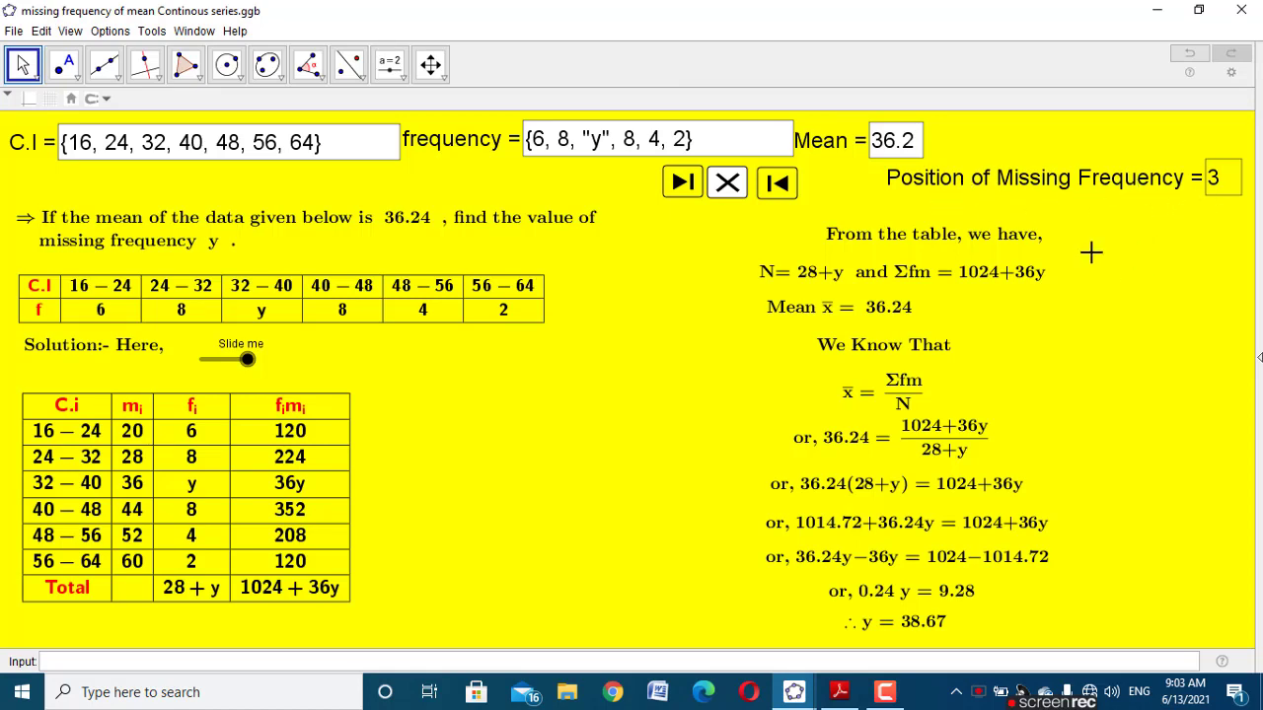
pyautogui.moveTo(794, 691)
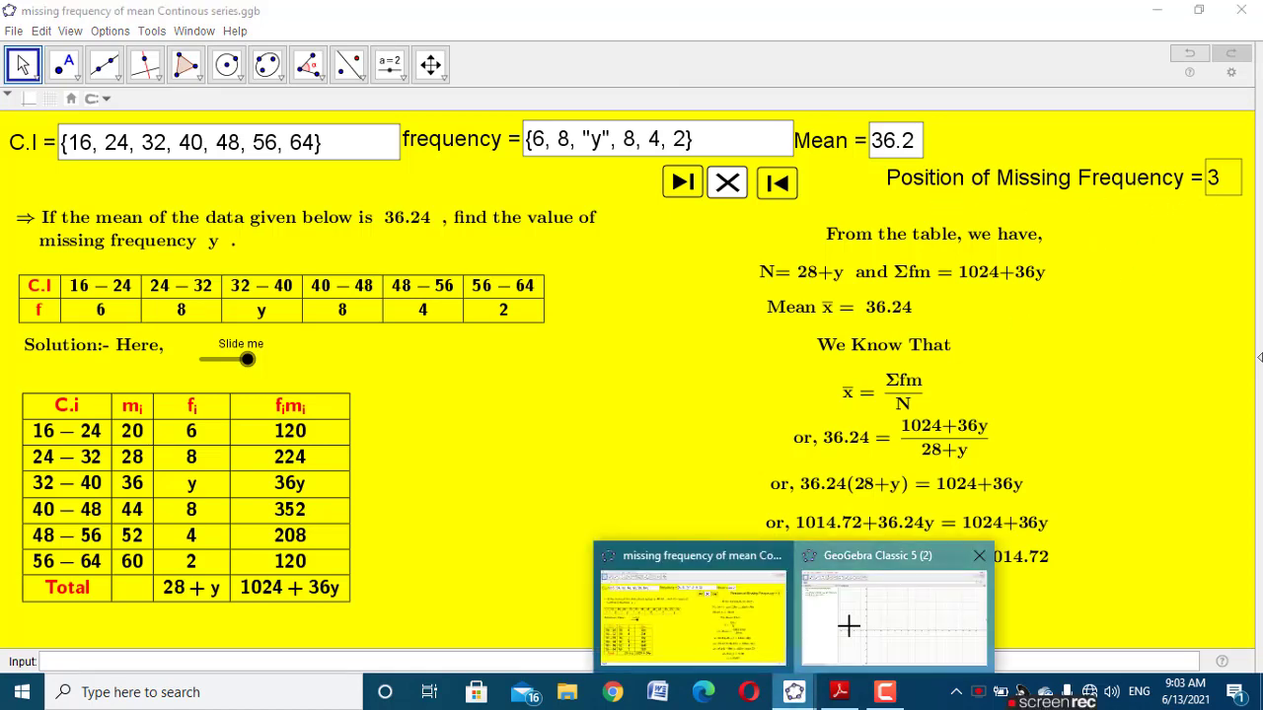
pyautogui.click(845, 623)
# Step: Create a number with value 4 for the missing frequency's position and rename it to p
pyautogui.click(303, 106)
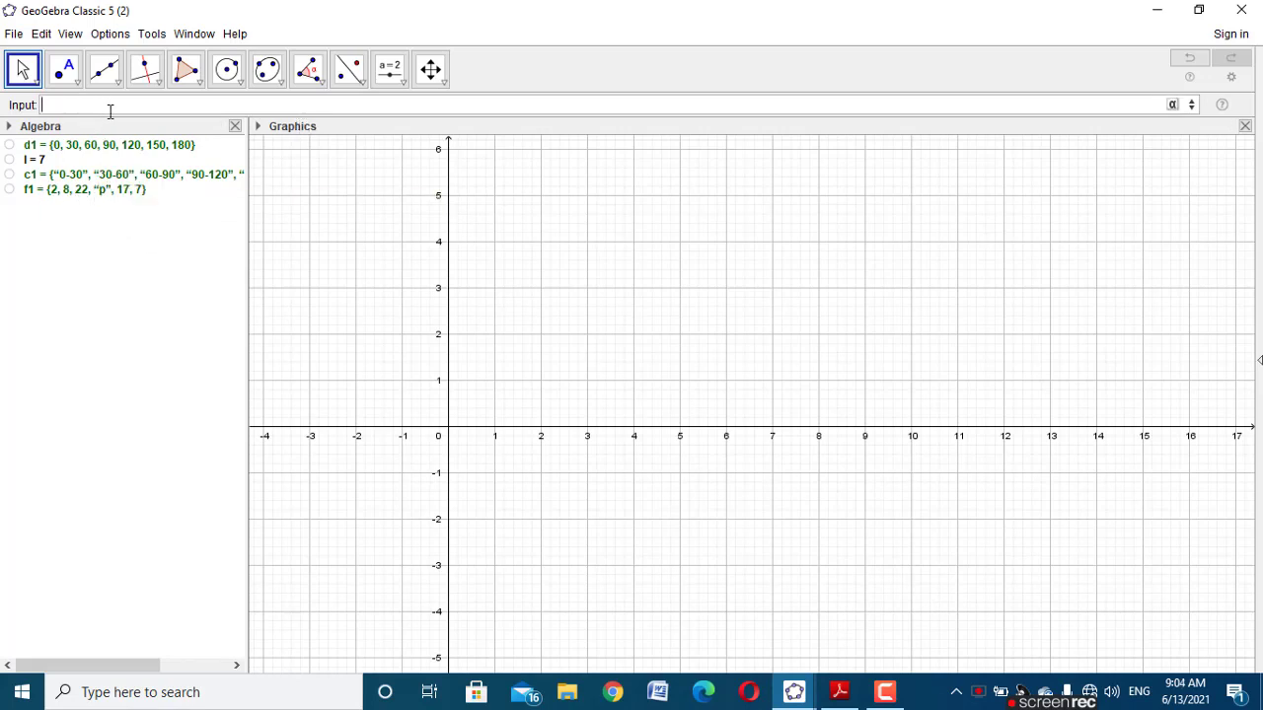
pyautogui.write('a=4')
pyautogui.press('Return')
pyautogui.rightClick(45, 209)
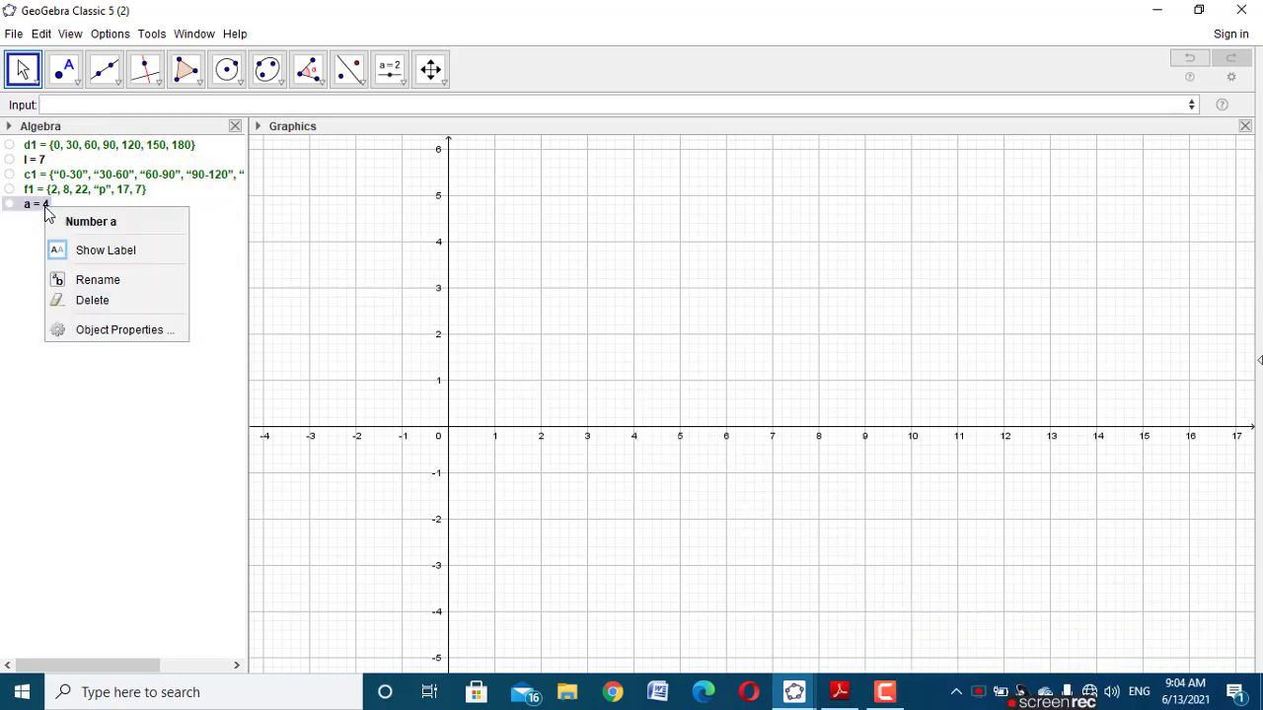
pyautogui.click(103, 281)
pyautogui.click(484, 343)
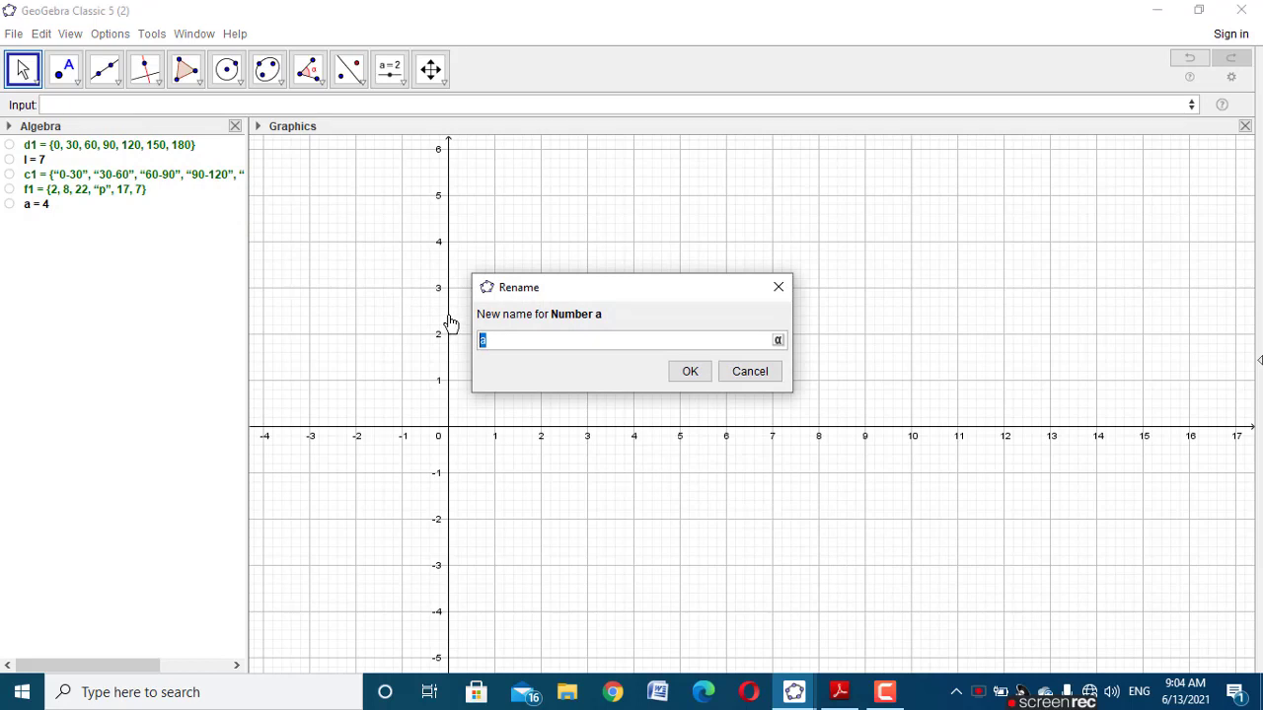
pyautogui.write('p')
pyautogui.click(682, 375)
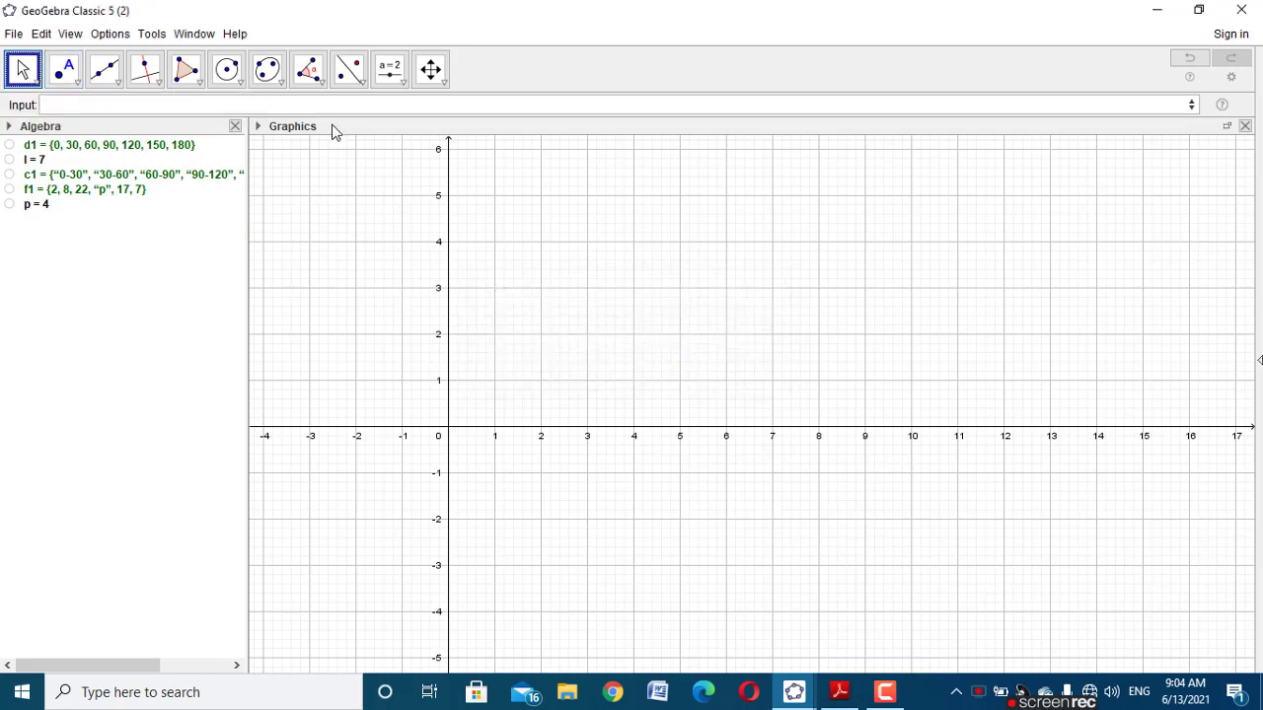
# Step: Place an input box captioned "C.I =" in the graphics view and link it to list d1
pyautogui.click(389, 69)
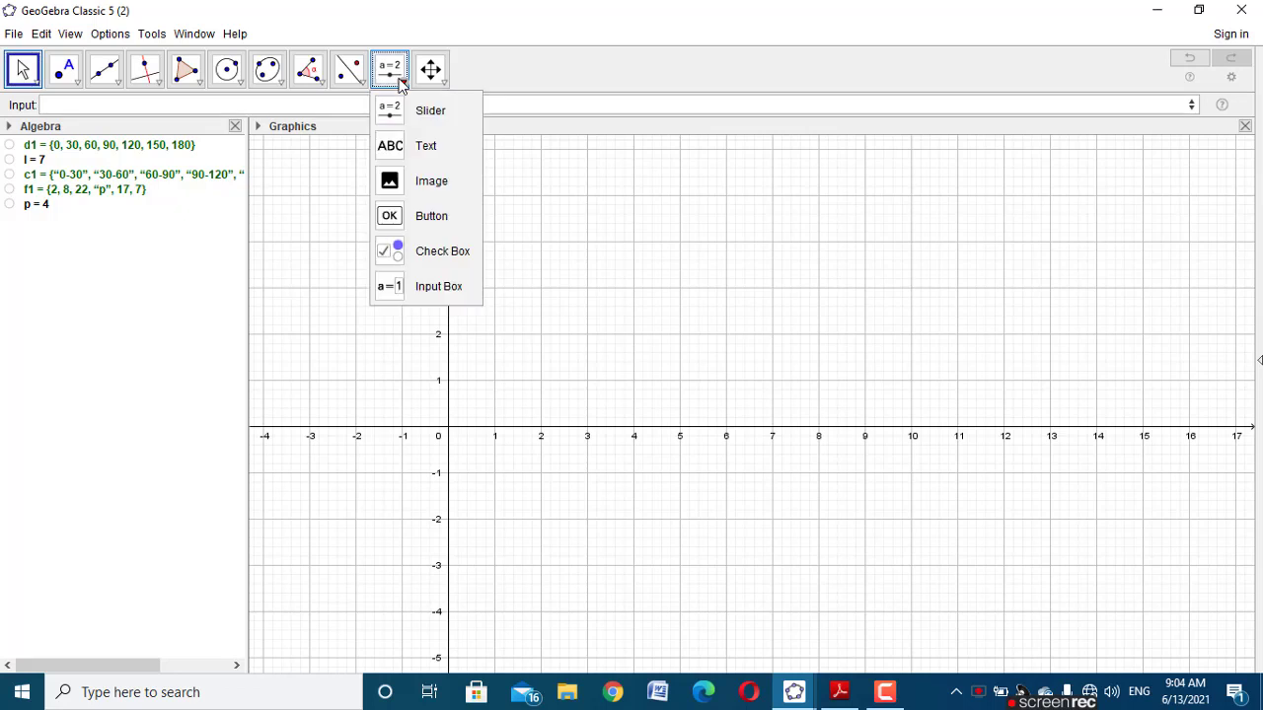
pyautogui.click(439, 287)
pyautogui.click(532, 306)
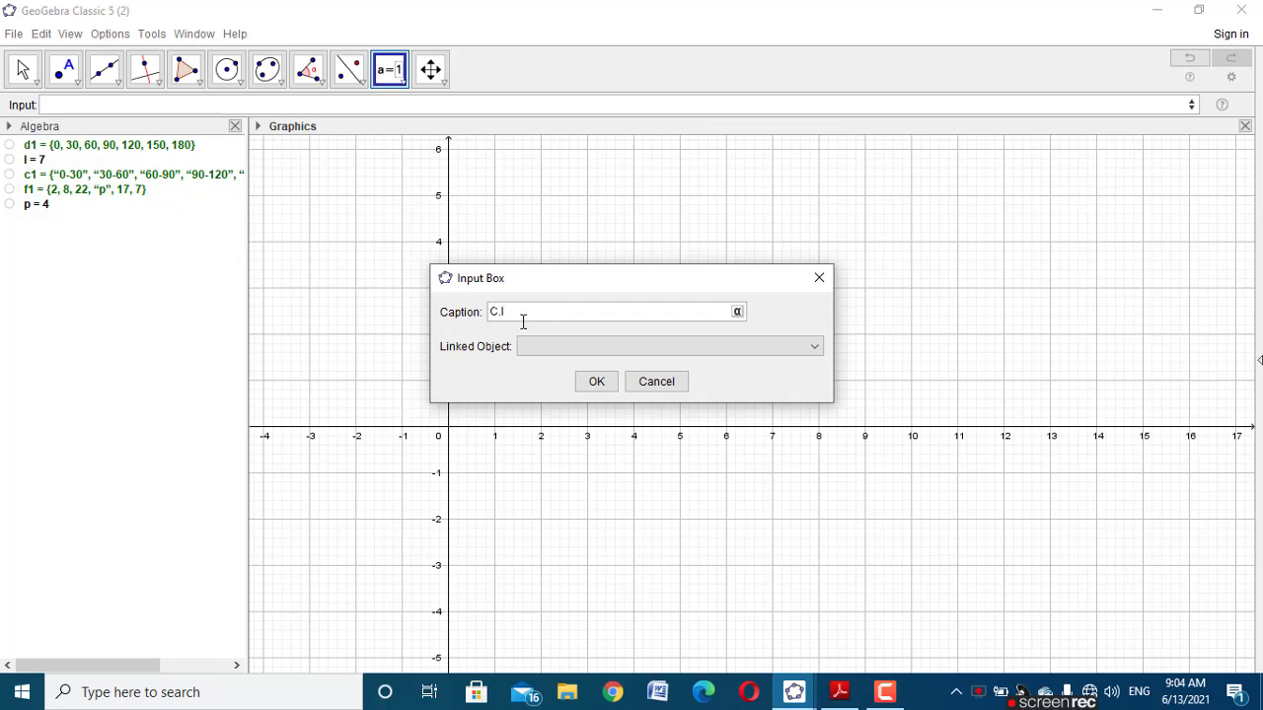
pyautogui.write('C.I =')
pyautogui.click(811, 346)
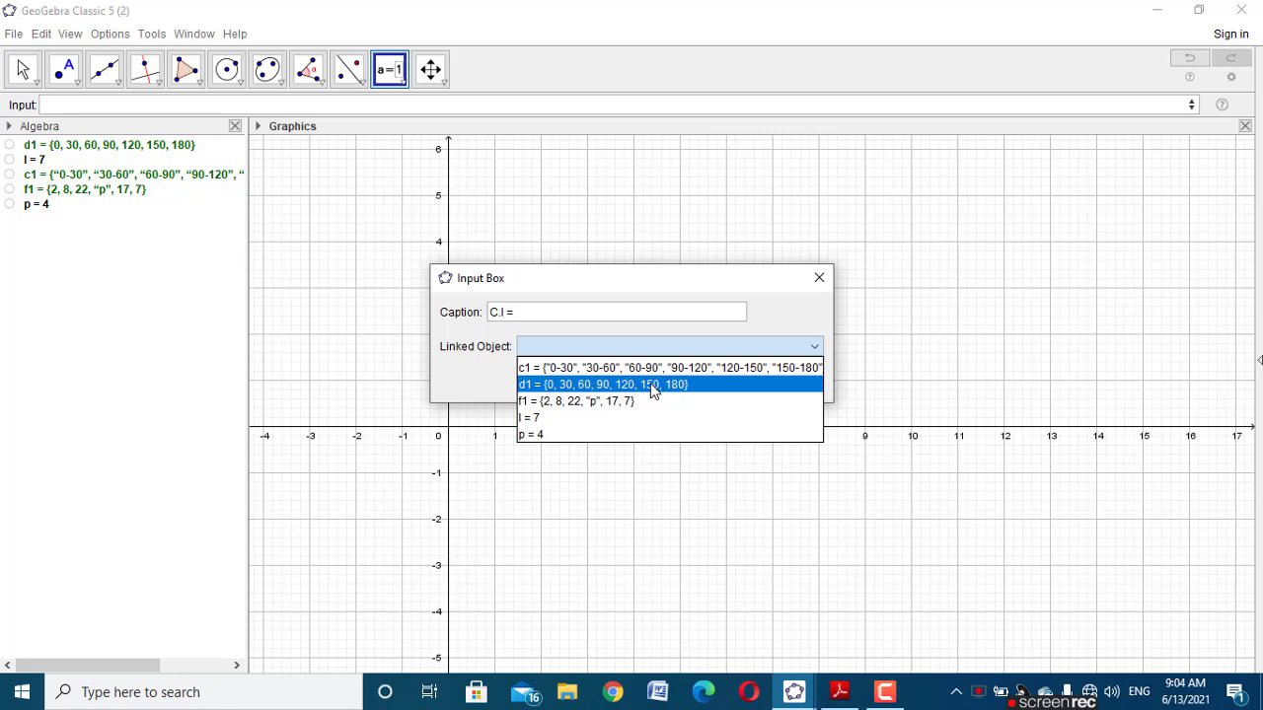
pyautogui.click(629, 385)
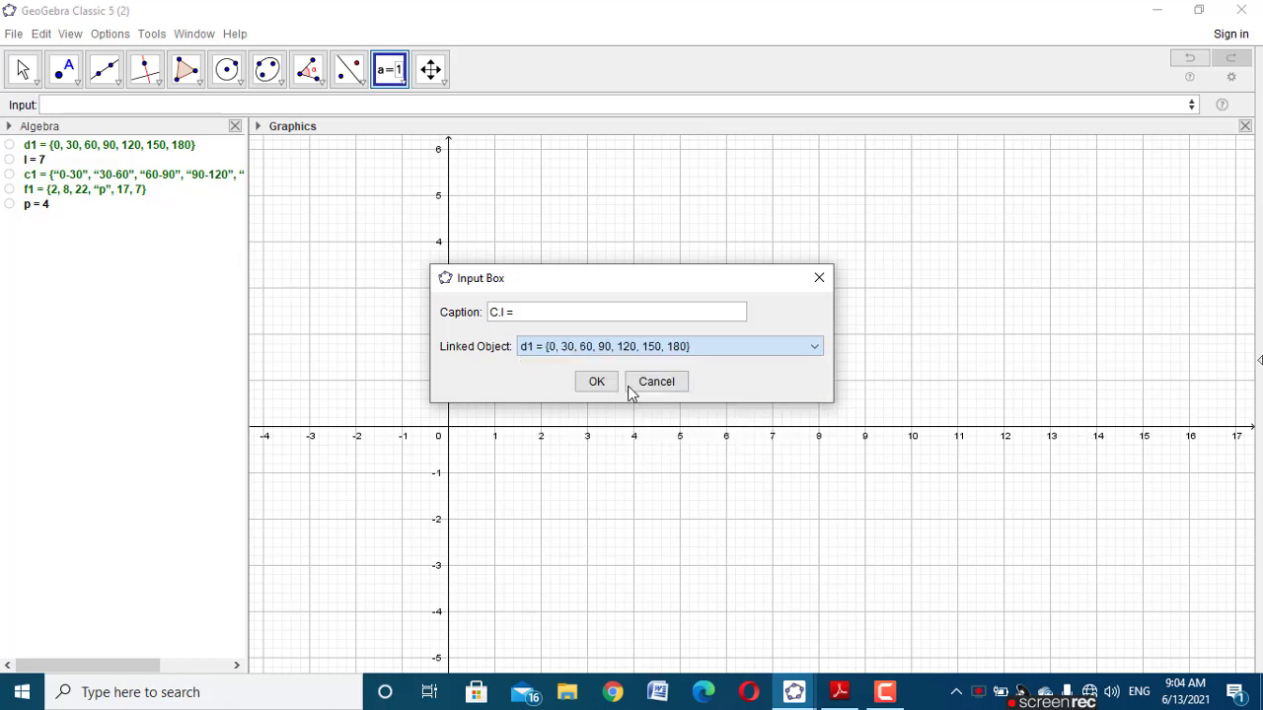
pyautogui.click(594, 382)
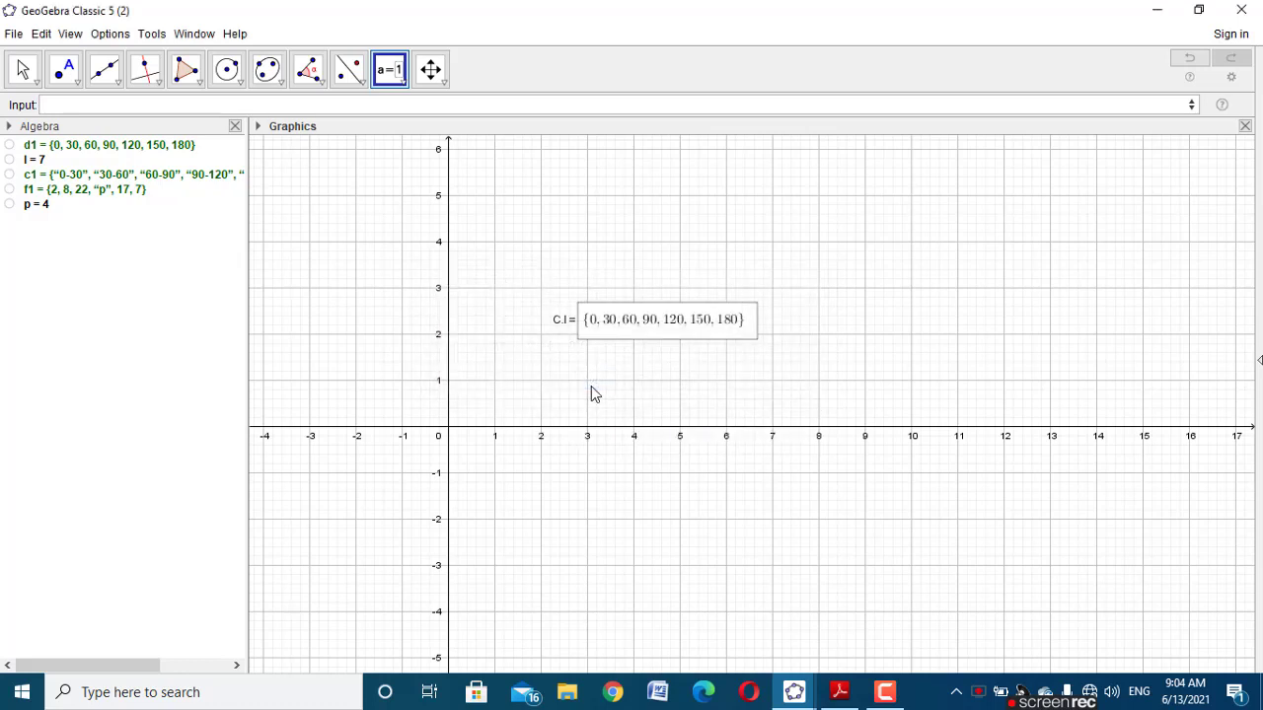
# Step: Add an input box captioned "f =" above the class-interval box and link it to list f1
pyautogui.click(435, 261)
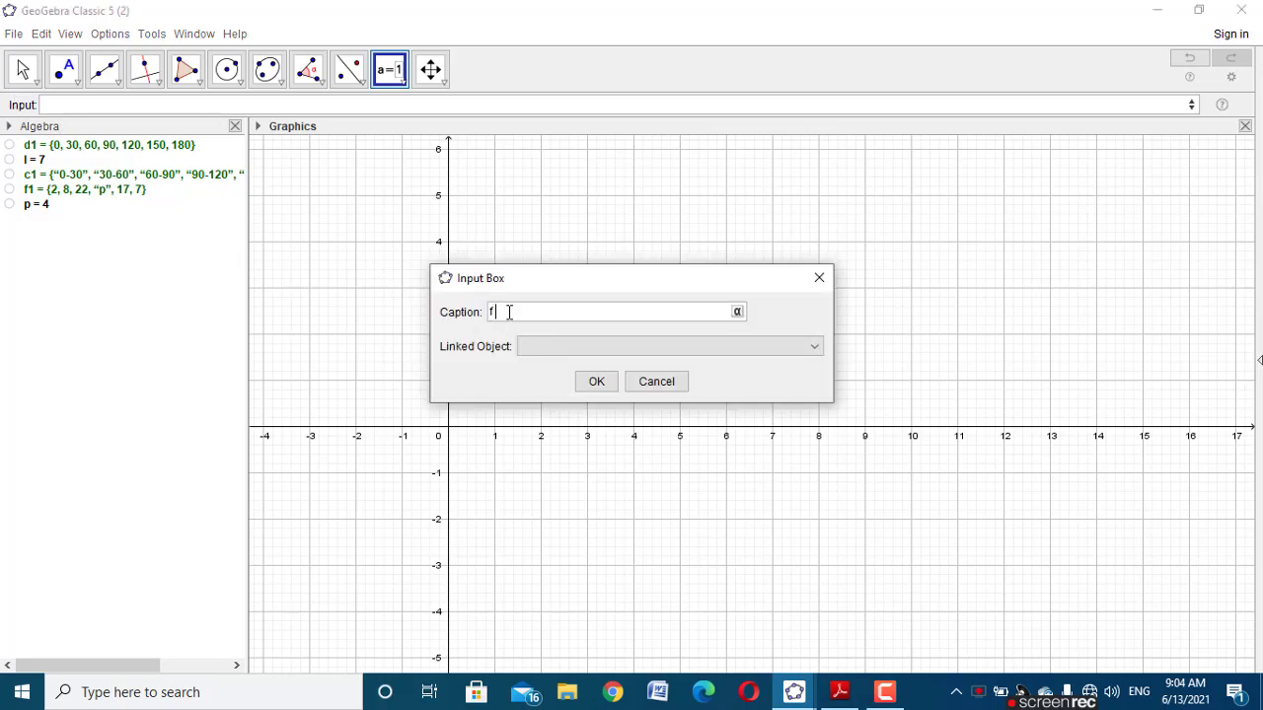
pyautogui.write('f =')
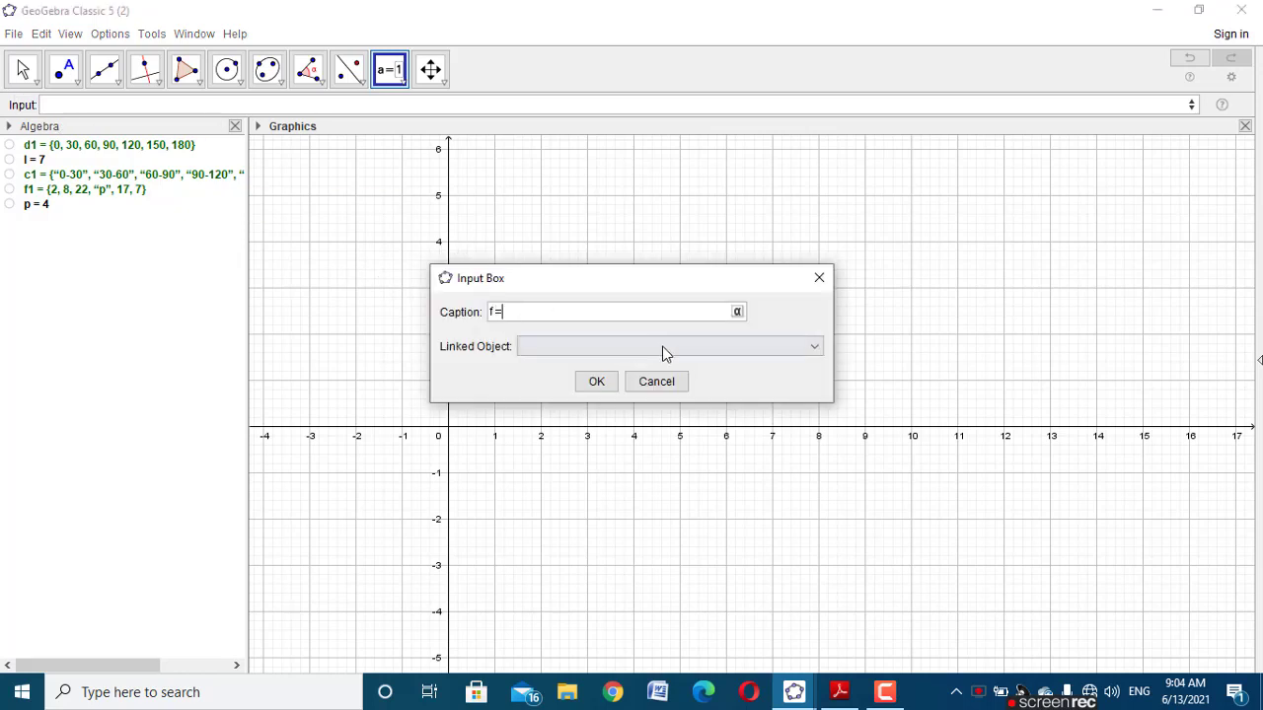
pyautogui.click(811, 347)
pyautogui.click(654, 402)
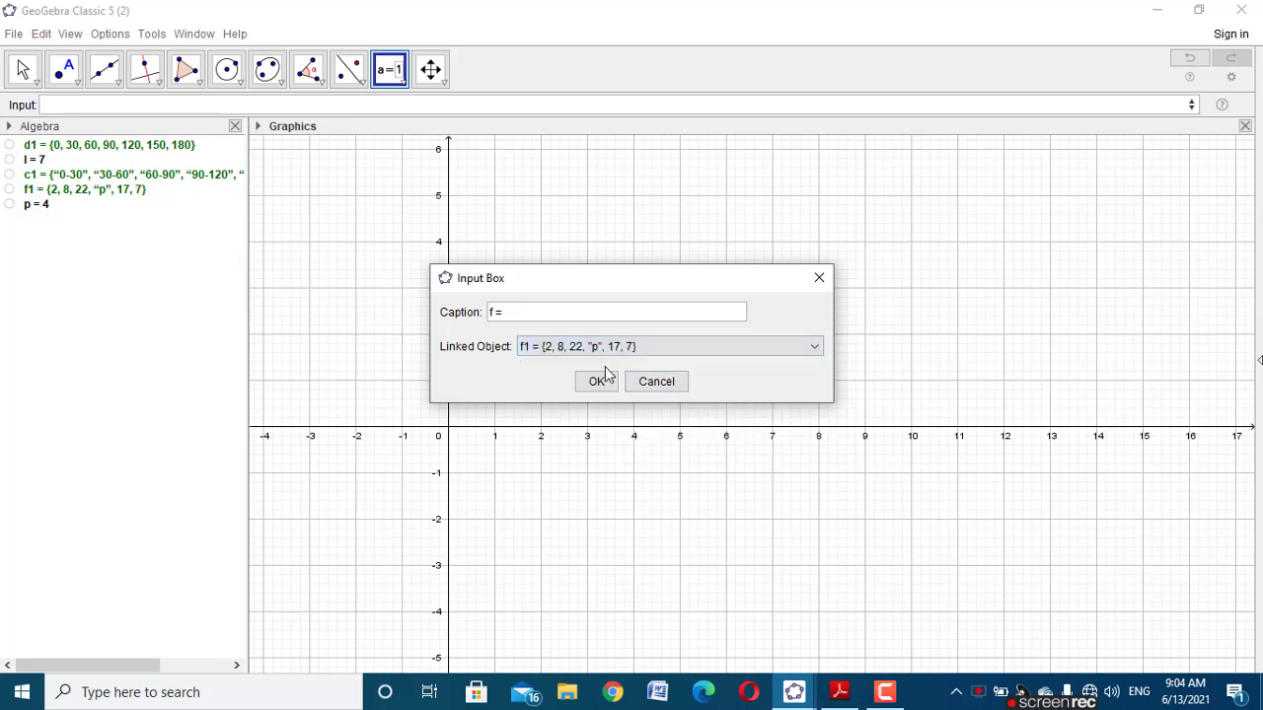
pyautogui.click(597, 377)
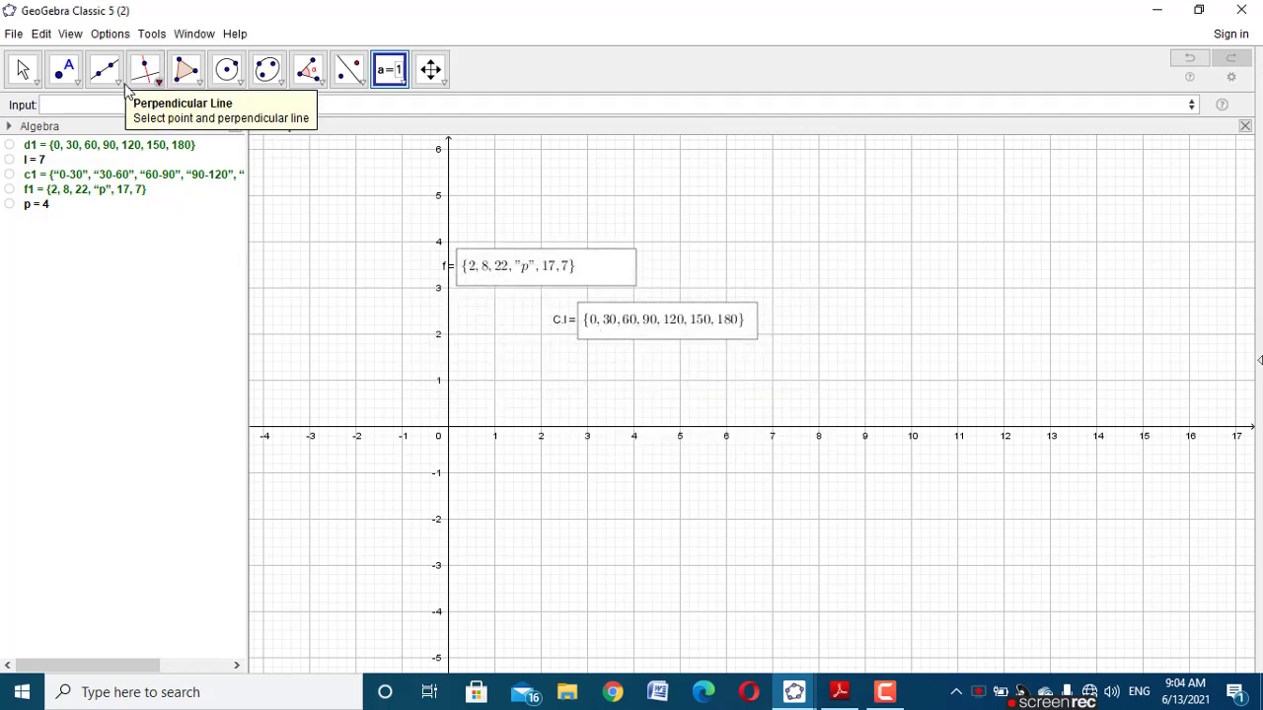
# Step: Add an input box captioned "Position of Missing Frequency =" below the other boxes and link it to number p
pyautogui.click(395, 81)
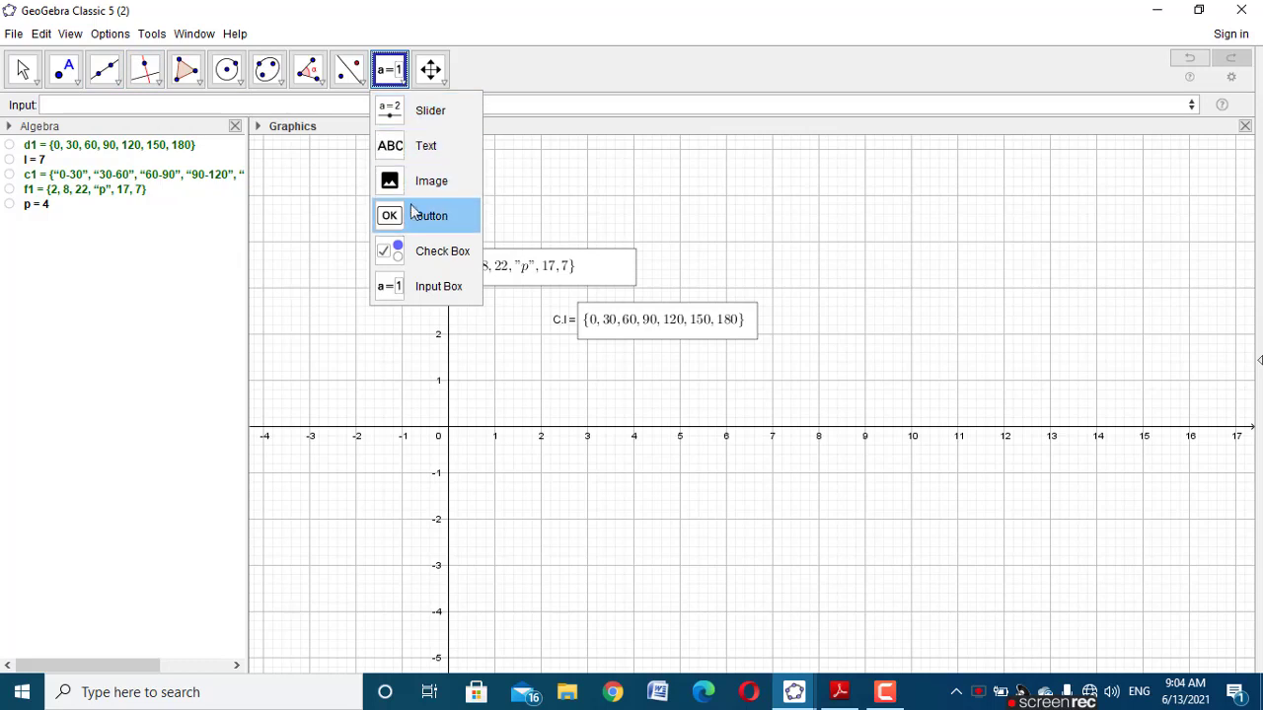
pyautogui.click(434, 287)
pyautogui.click(539, 399)
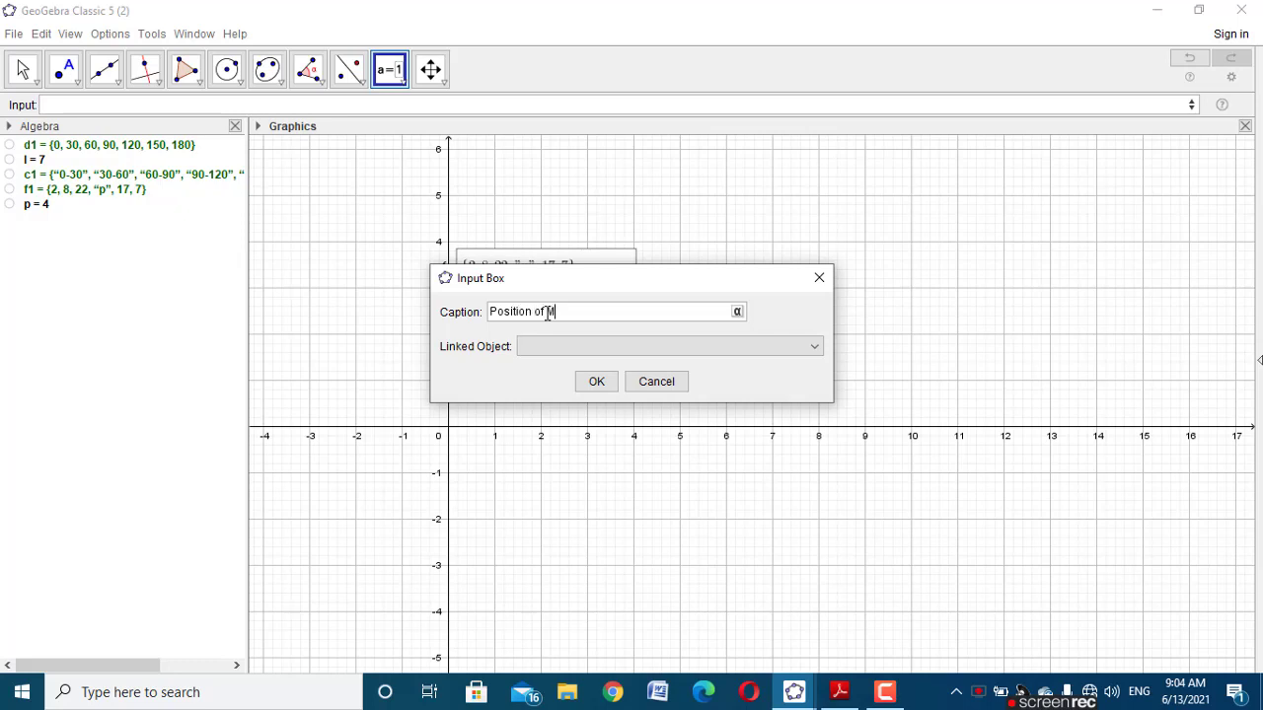
pyautogui.write('Position of Missing Frequency =')
pyautogui.click(815, 349)
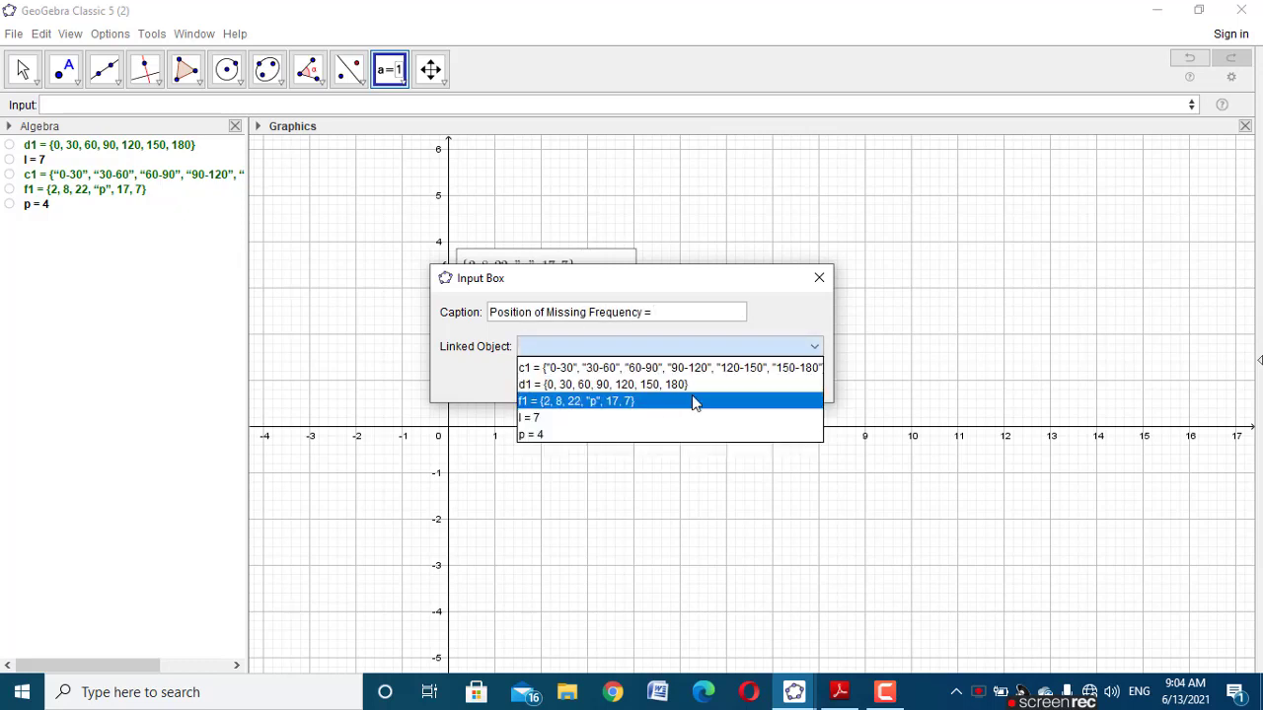
pyautogui.click(640, 435)
pyautogui.click(598, 381)
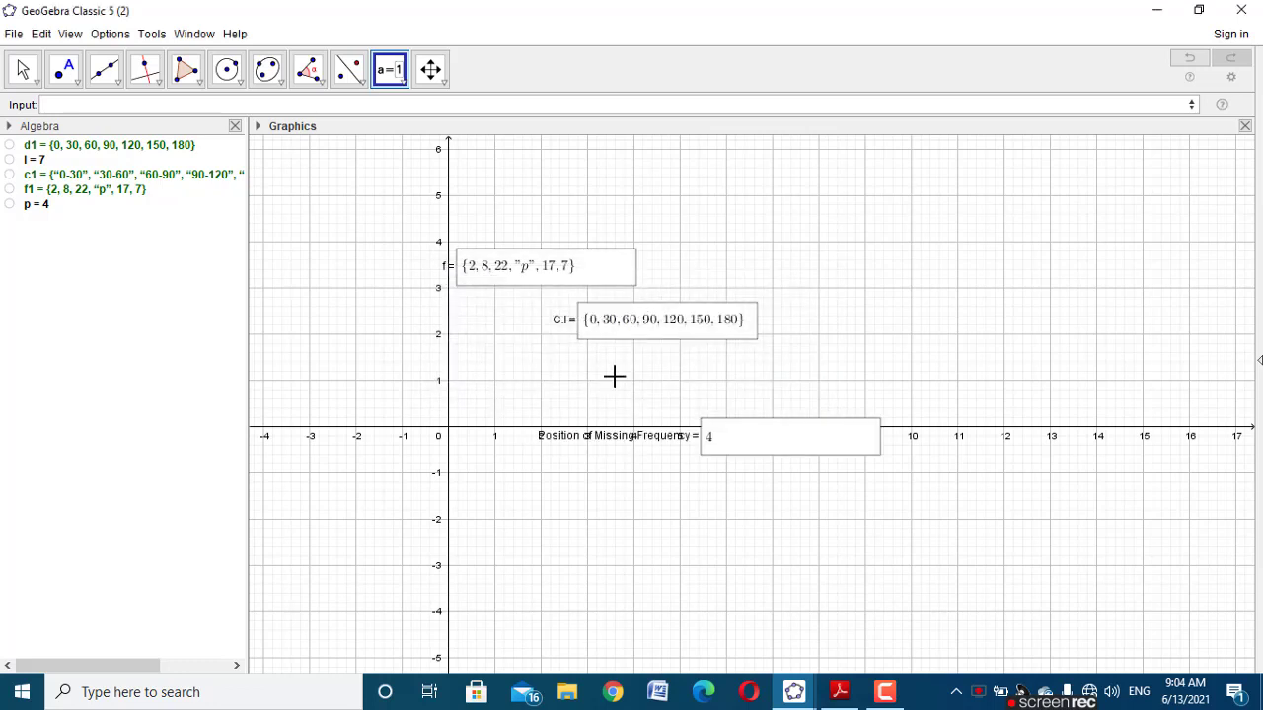
pyautogui.click(687, 227)
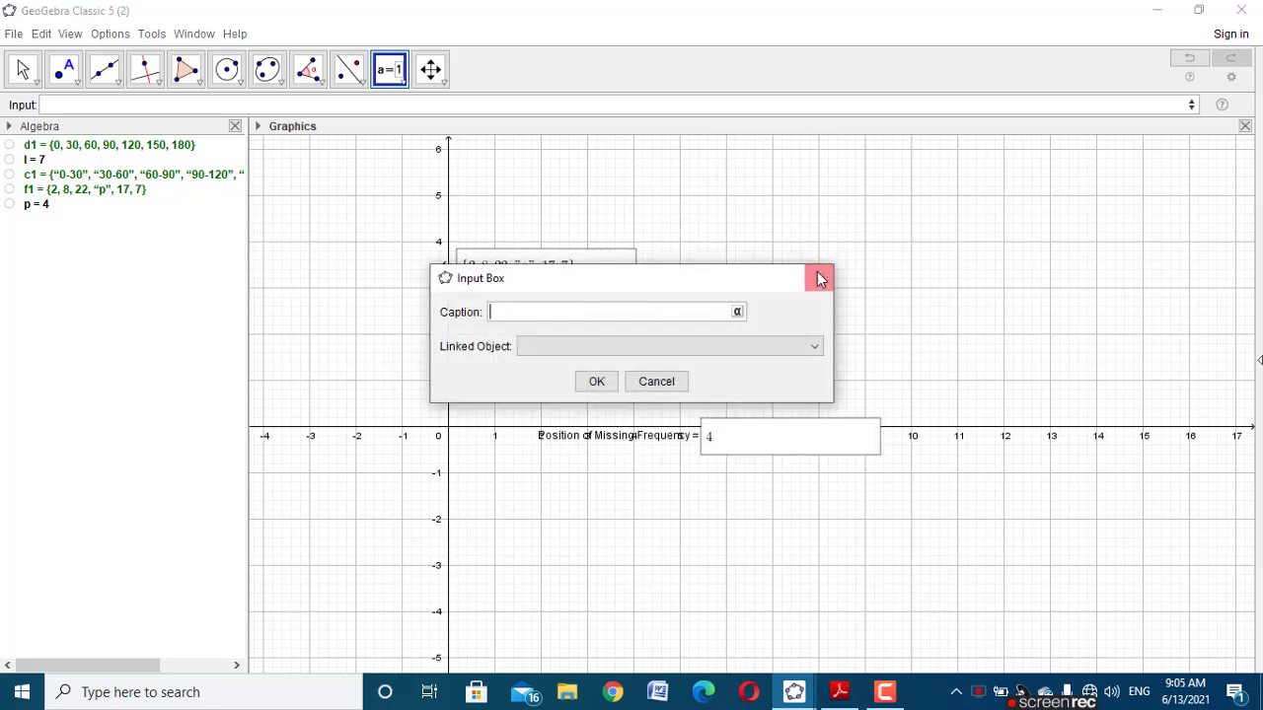
pyautogui.click(817, 279)
pyautogui.click(22, 70)
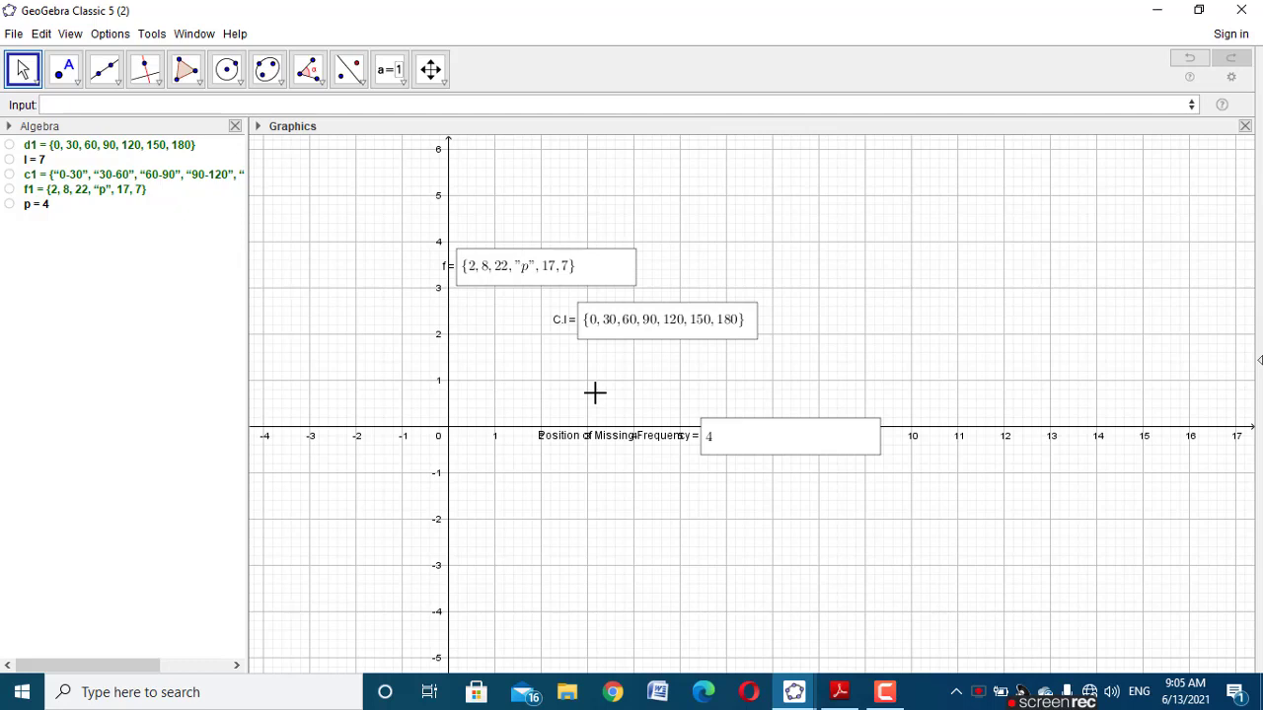
pyautogui.click(390, 69)
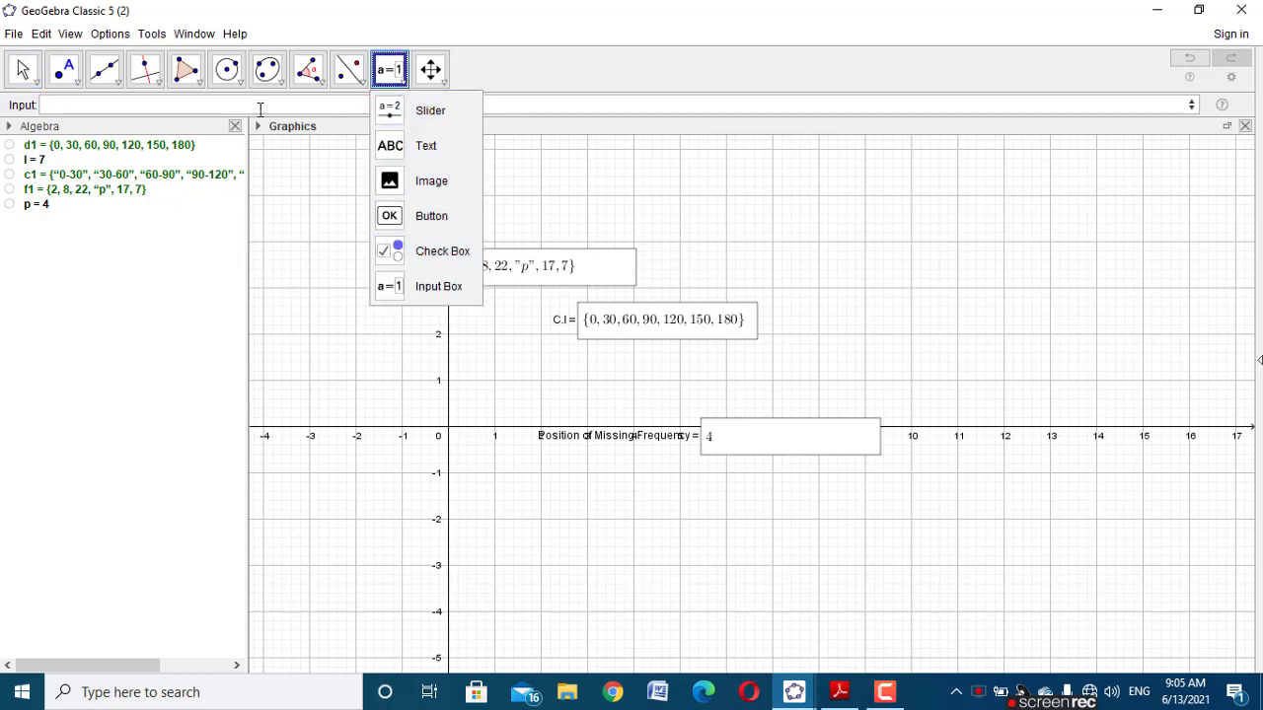
# Step: Create a number with value 100 for the mean and rename it to mean1
pyautogui.click(256, 97)
pyautogui.write('1')
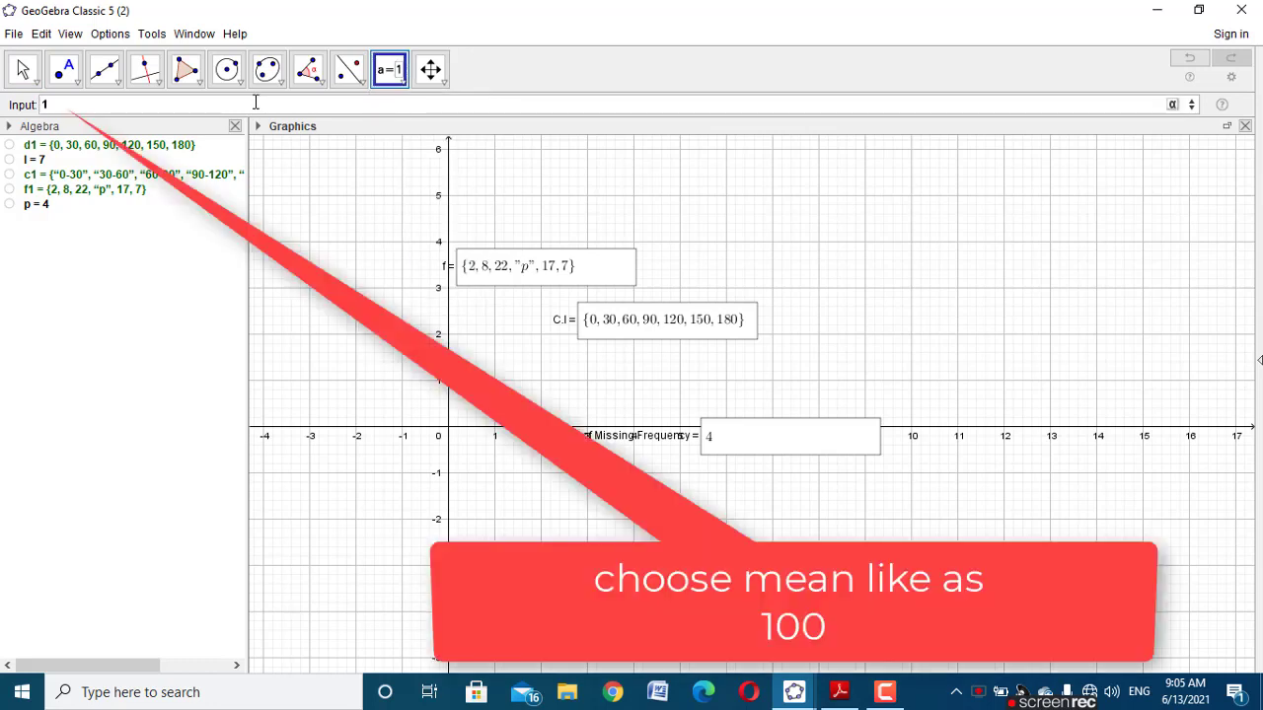
pyautogui.write('00')
pyautogui.press('Return')
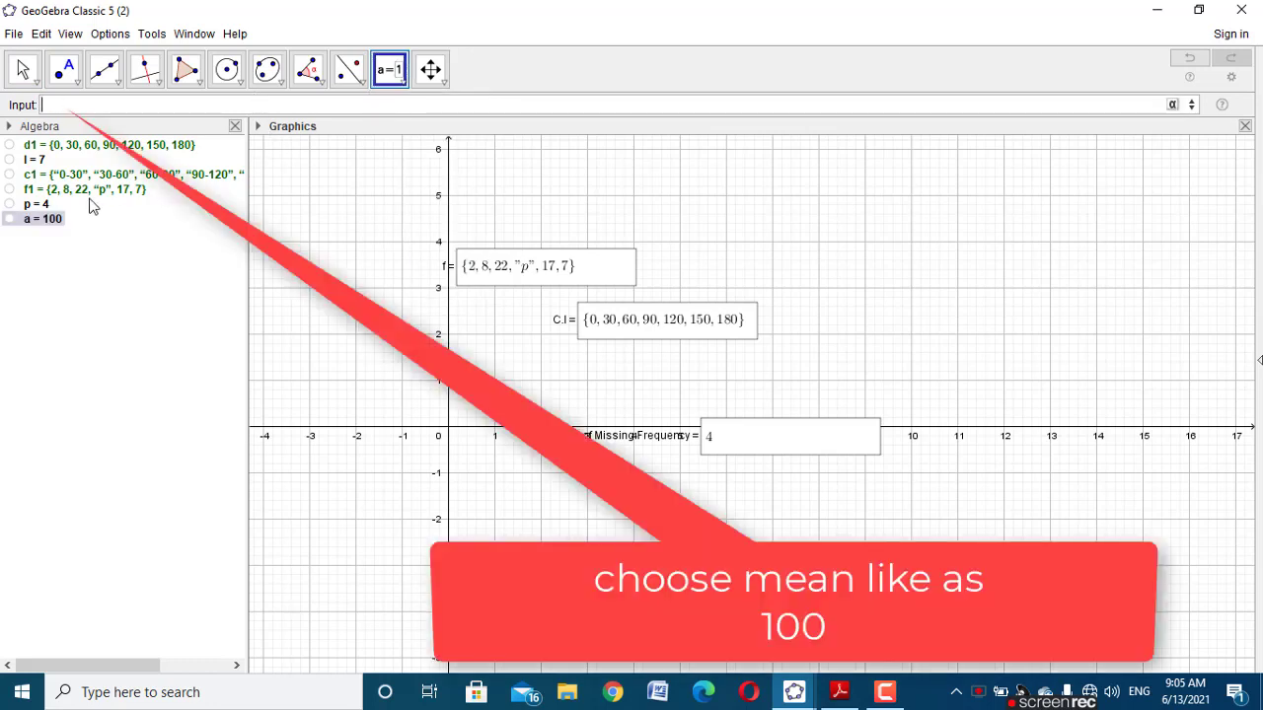
pyautogui.rightClick(21, 221)
pyautogui.click(68, 290)
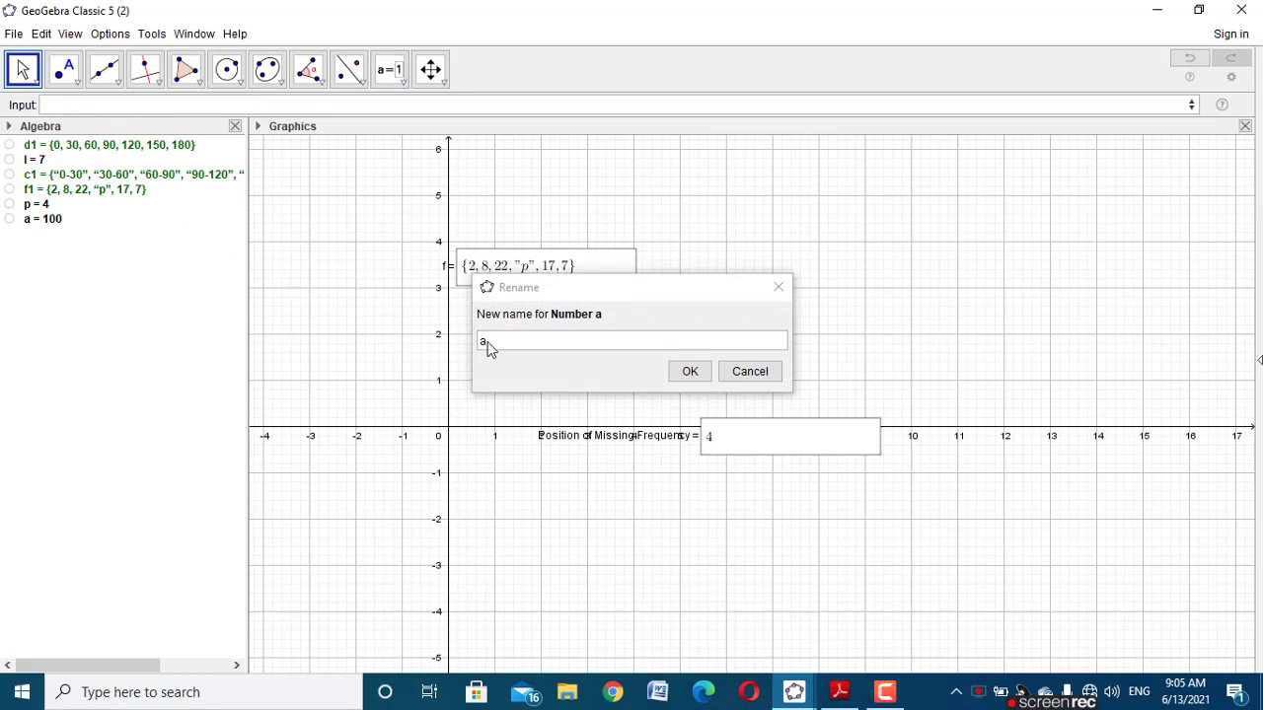
pyautogui.write('mr')
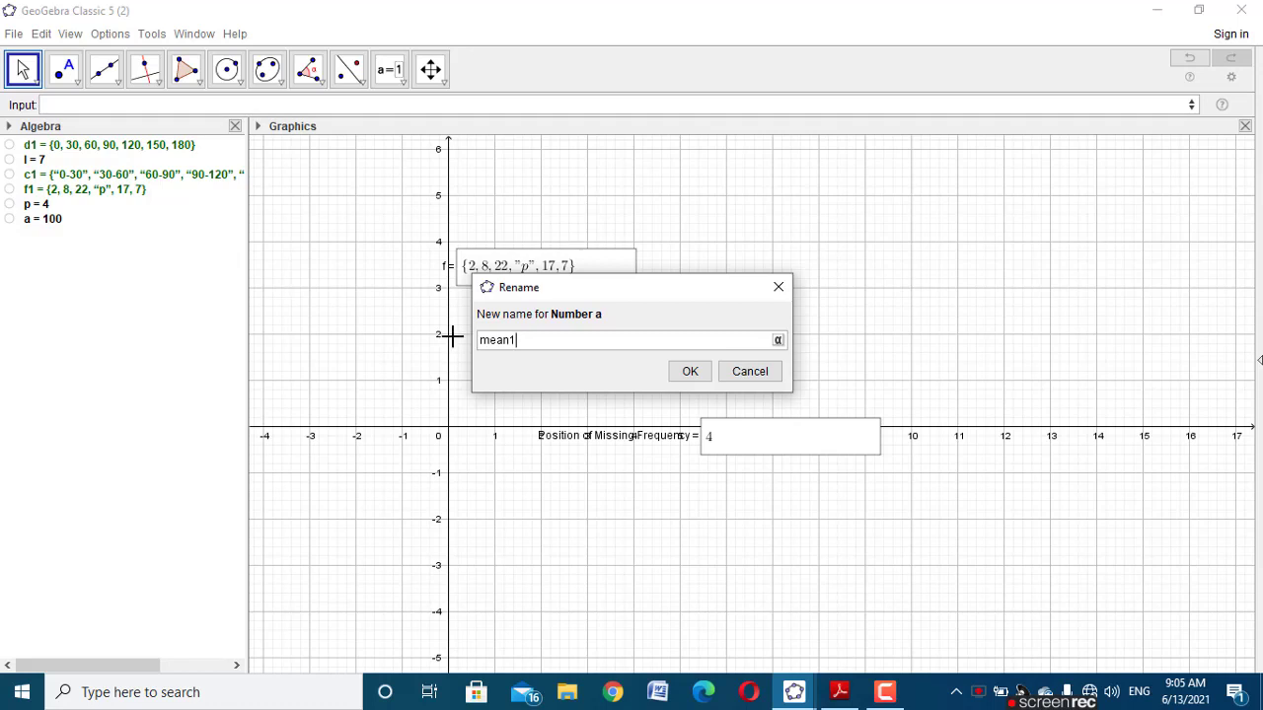
pyautogui.click(673, 371)
# Step: Add an input box captioned "Mean =" in the graphics view and link it to number mean1
pyautogui.click(392, 83)
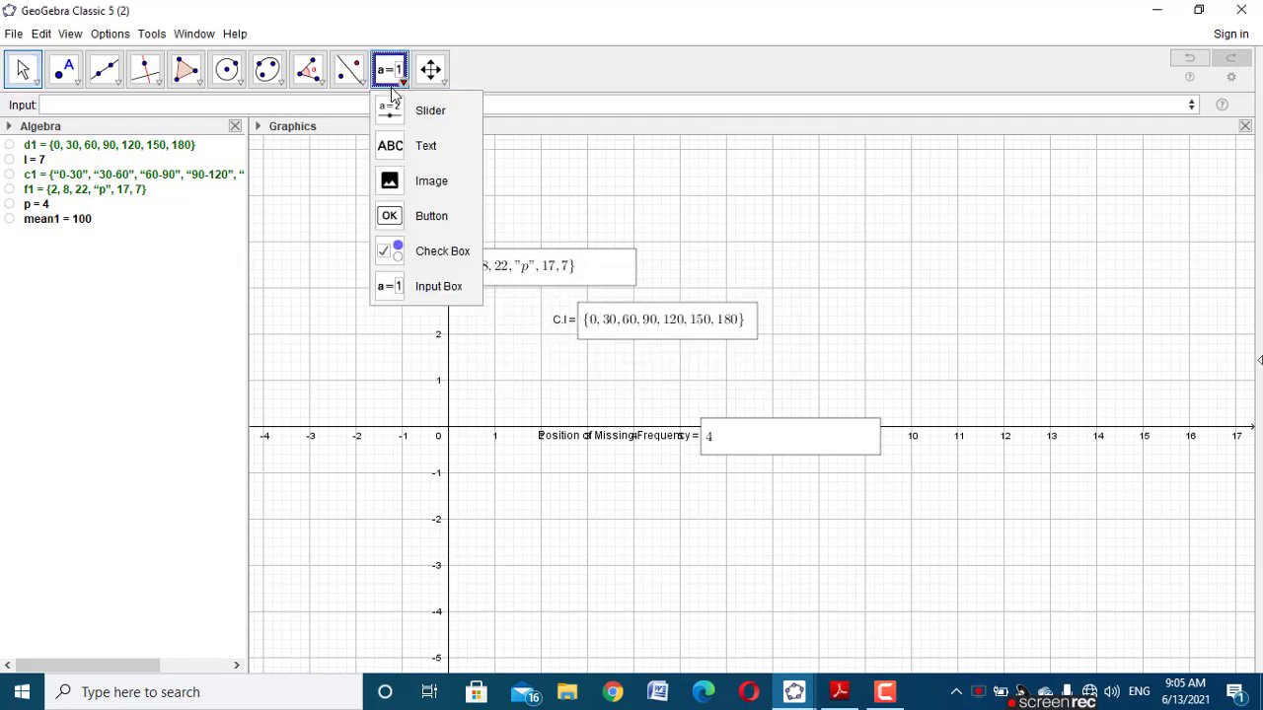
pyautogui.click(428, 290)
pyautogui.click(419, 337)
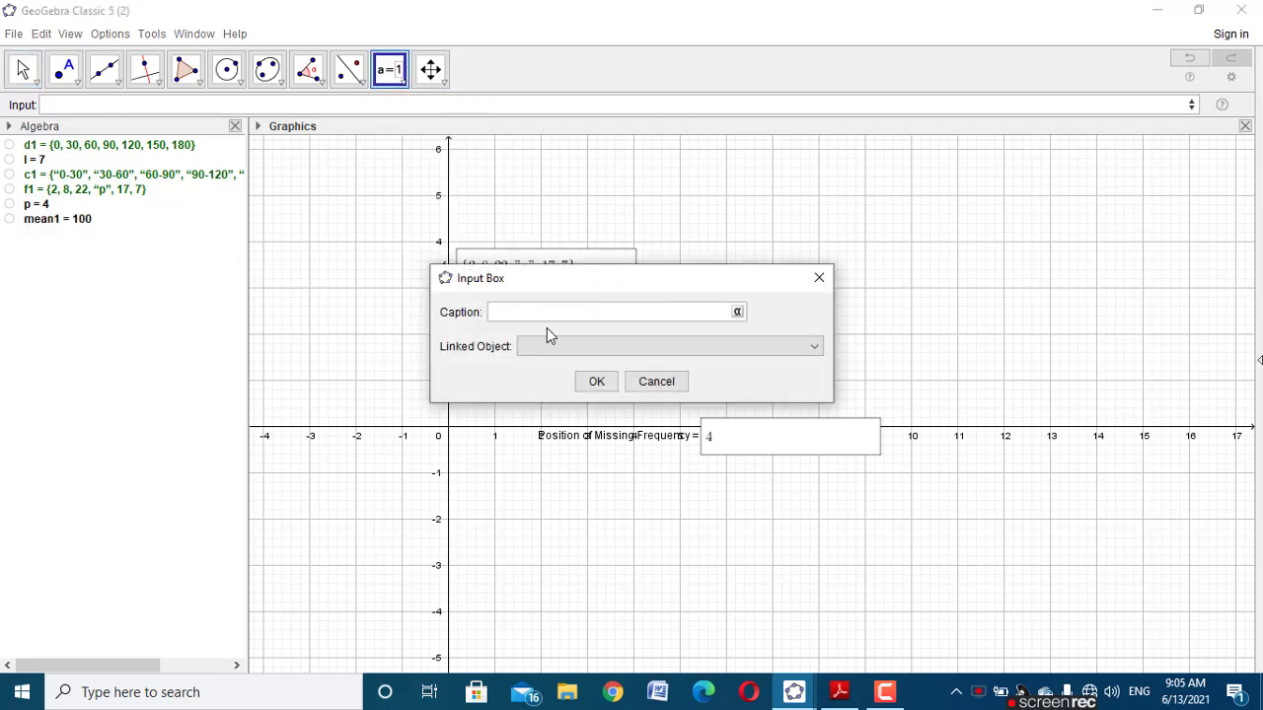
pyautogui.write('Mean =')
pyautogui.click(812, 346)
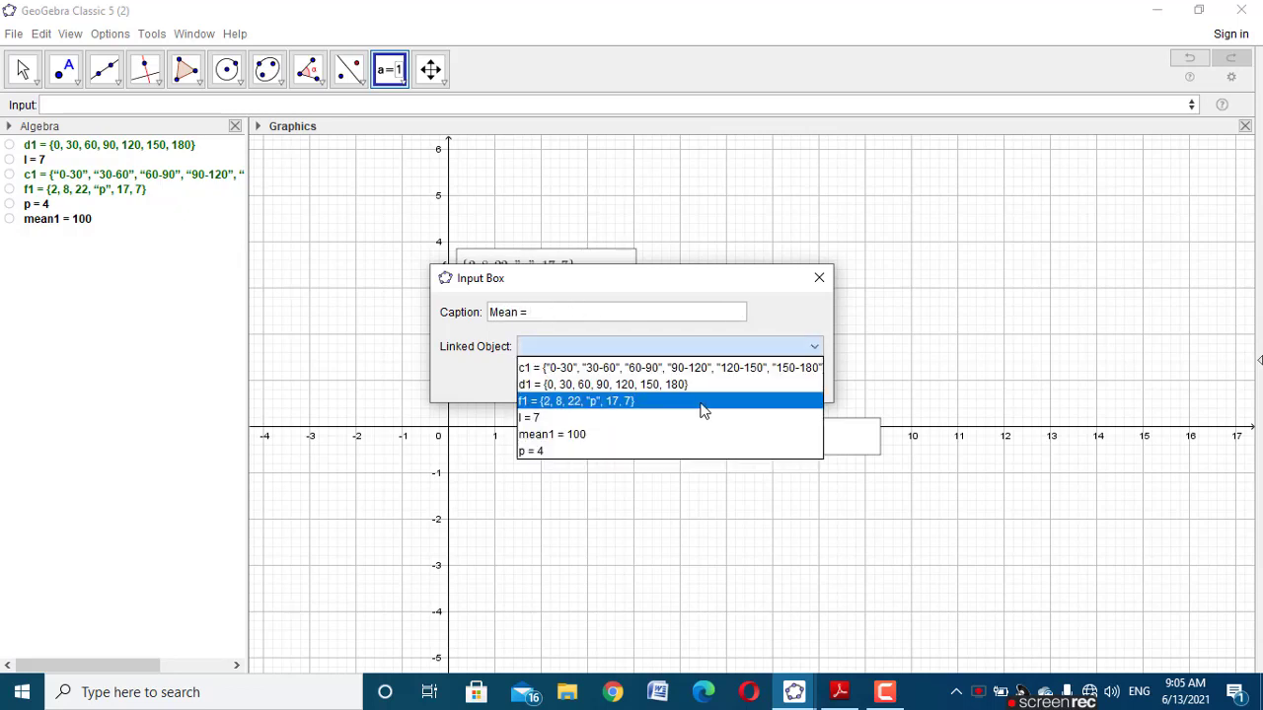
pyautogui.click(629, 434)
pyautogui.click(598, 383)
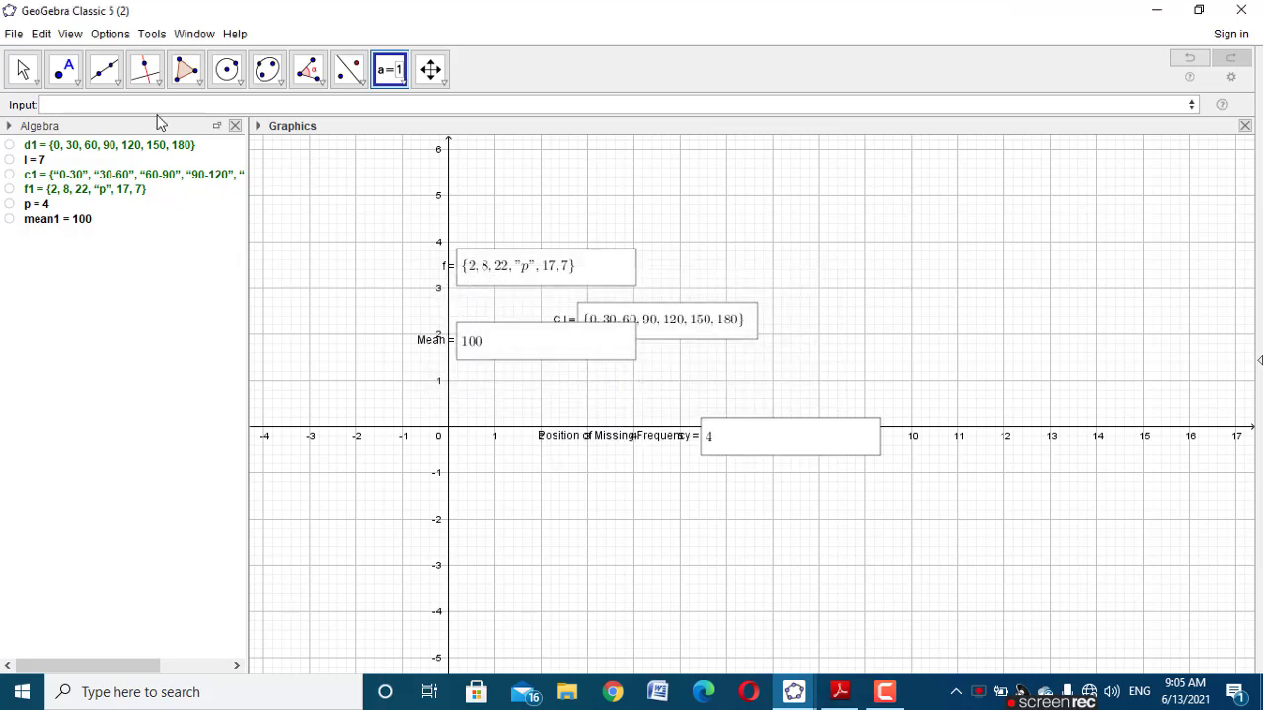
# Step: Turn off symbolic display for the C.I input box and set its text size to Large
pyautogui.click(22, 68)
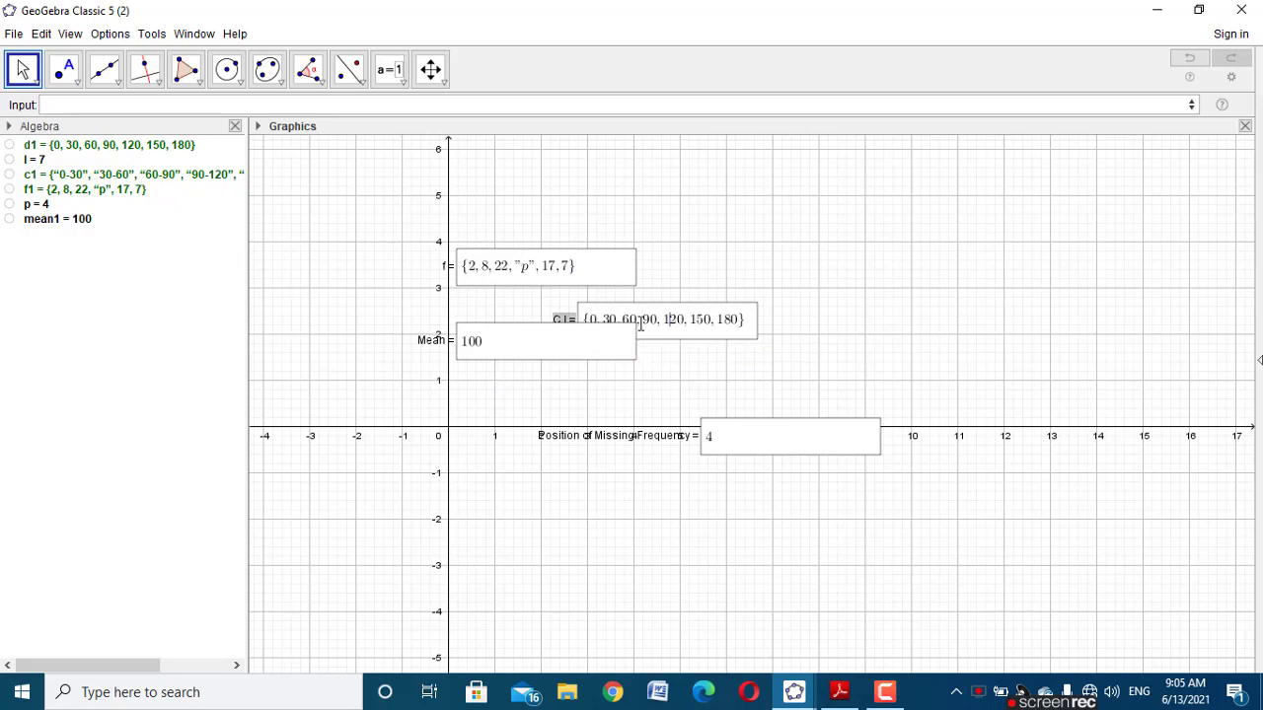
pyautogui.rightClick(573, 319)
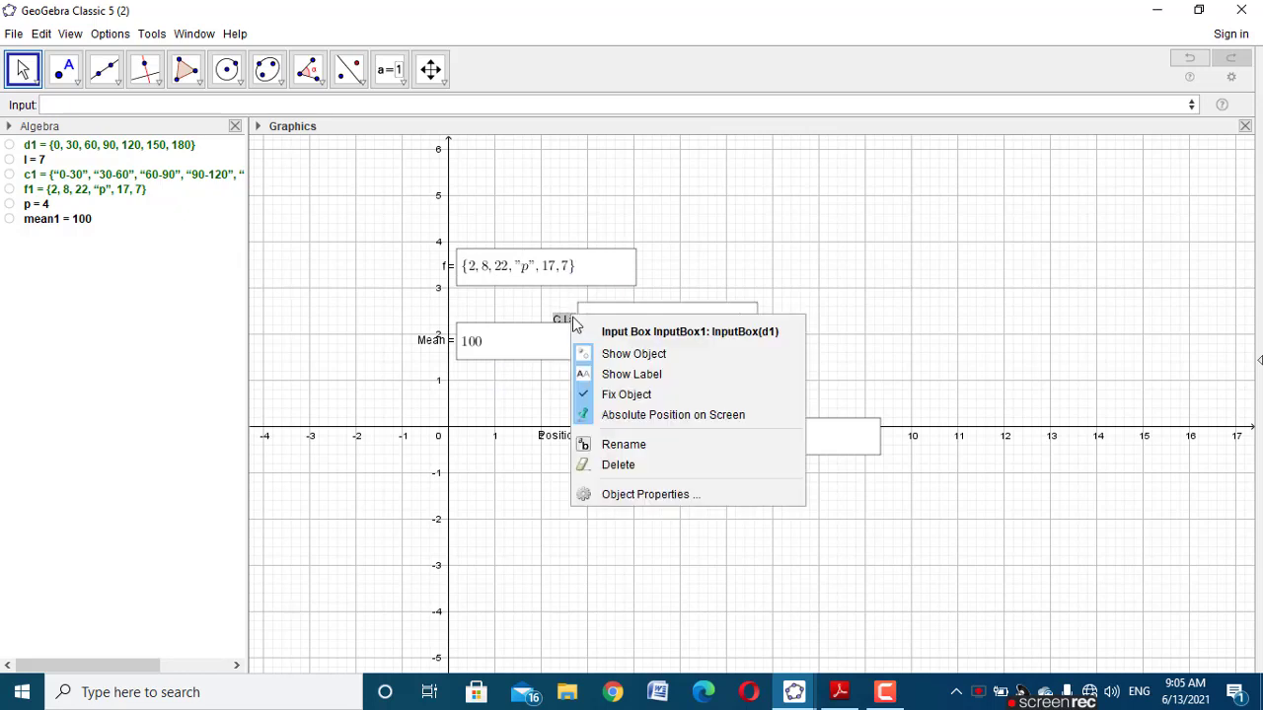
pyautogui.click(668, 495)
pyautogui.click(1046, 182)
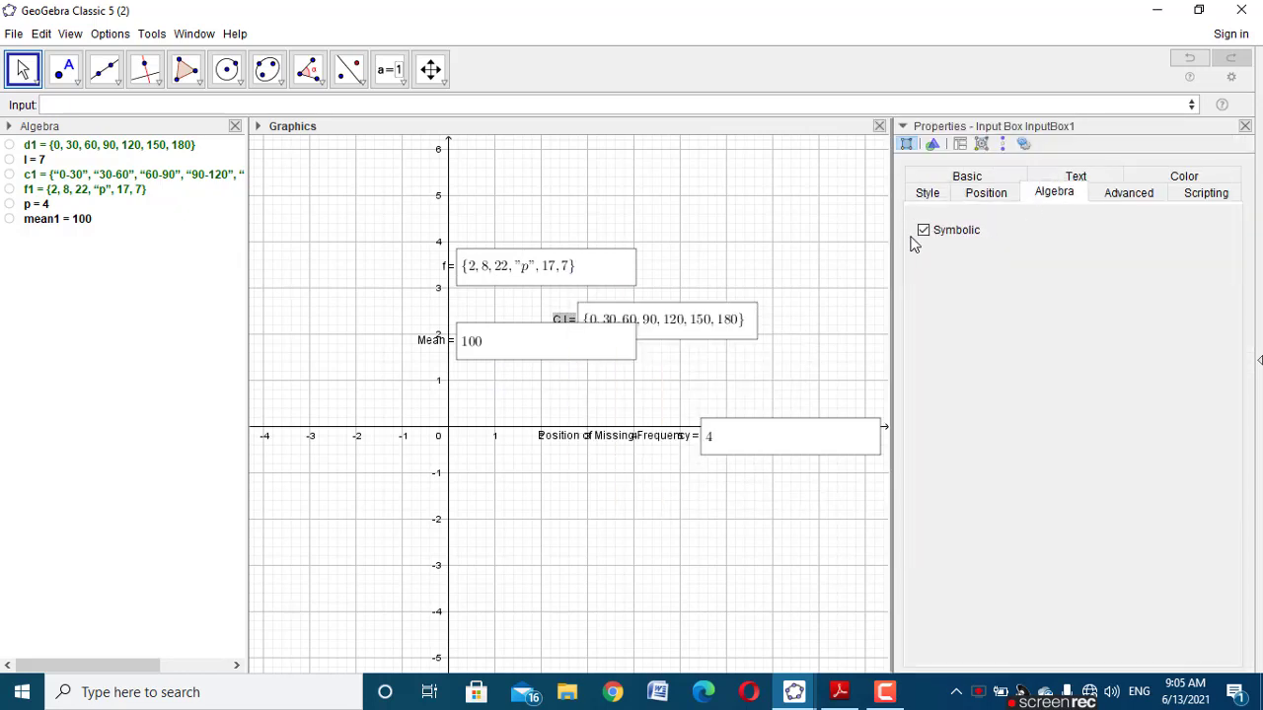
pyautogui.click(945, 231)
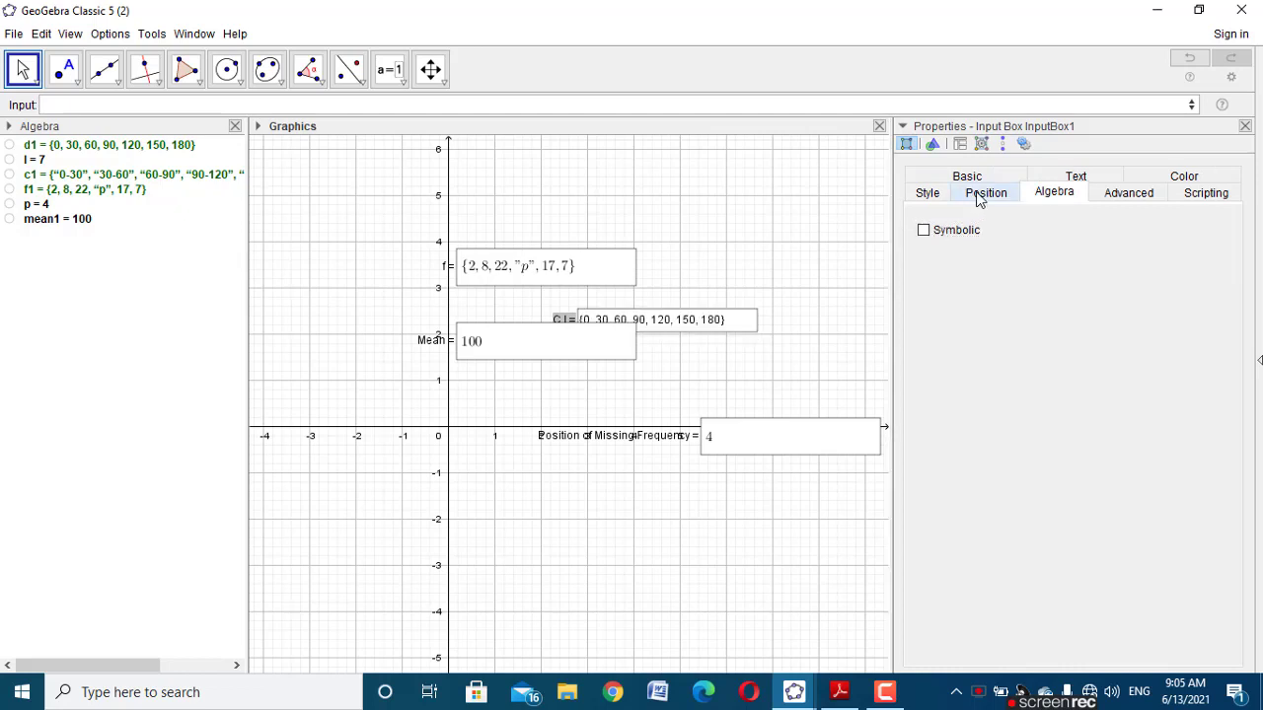
pyautogui.click(1085, 178)
pyautogui.click(1070, 220)
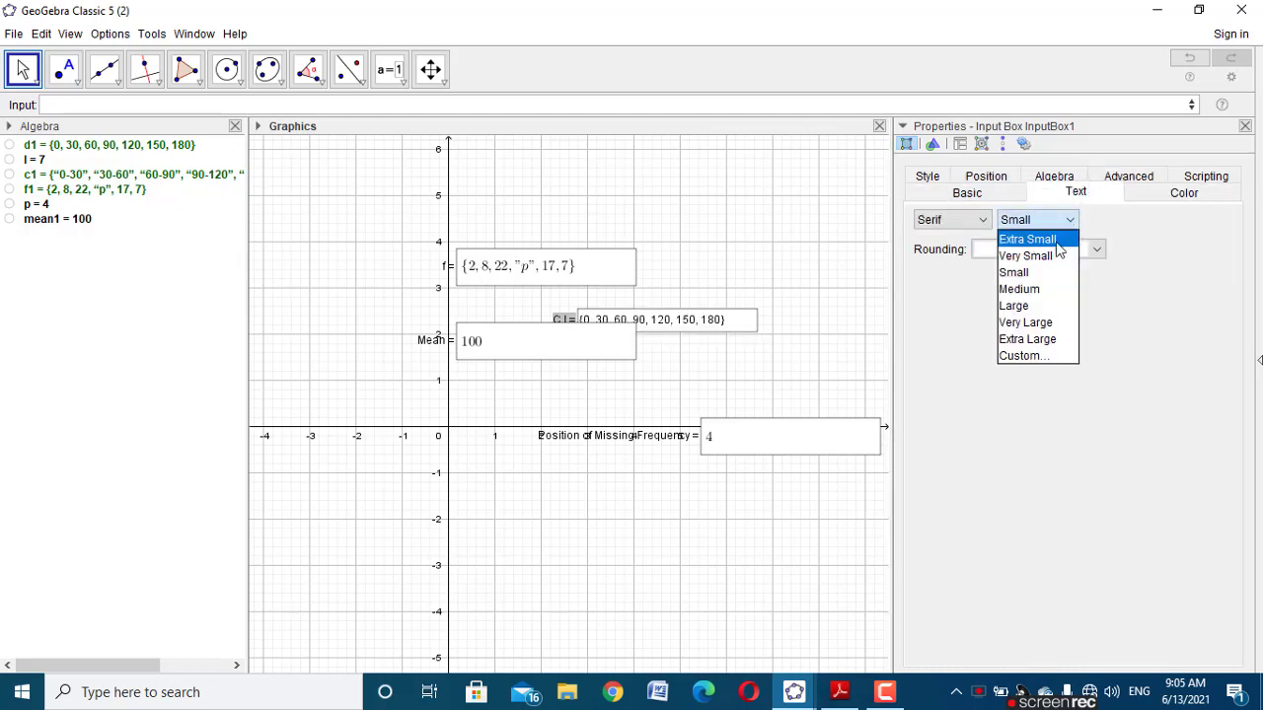
pyautogui.click(1038, 306)
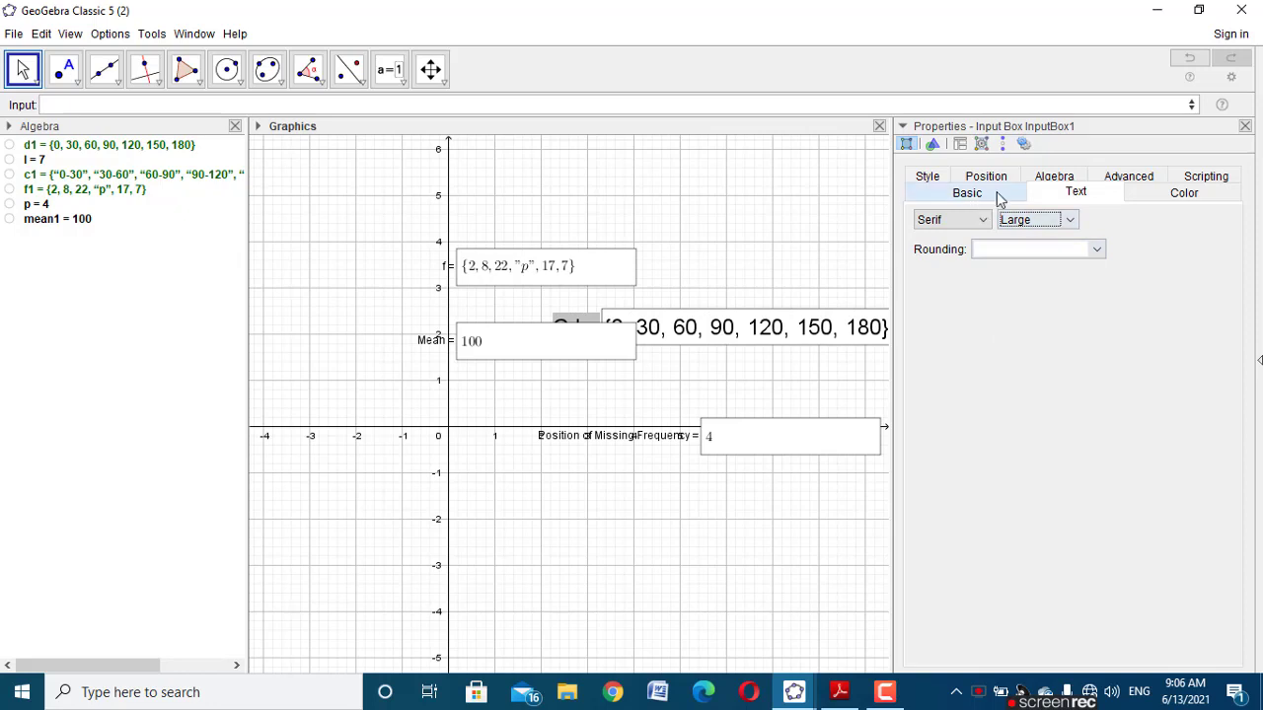
pyautogui.click(922, 180)
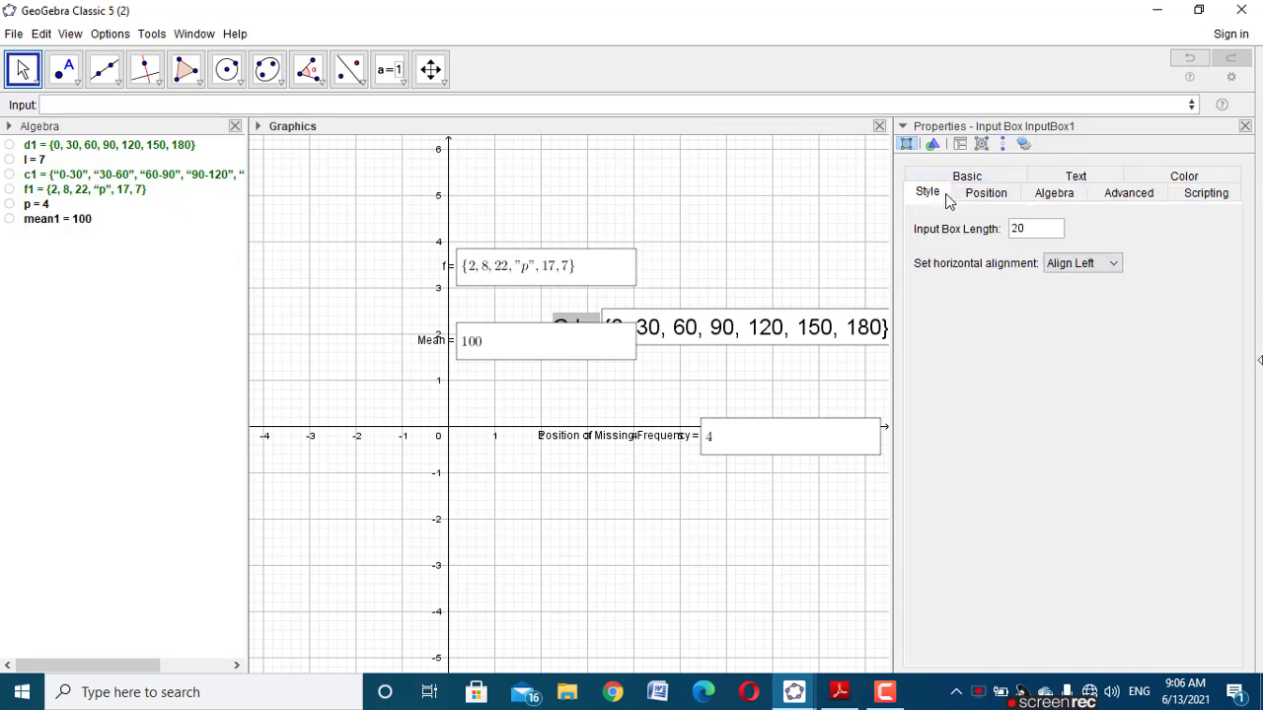
# Step: Set the f input box's text size to Large and turn off its symbolic display
pyautogui.click(607, 260)
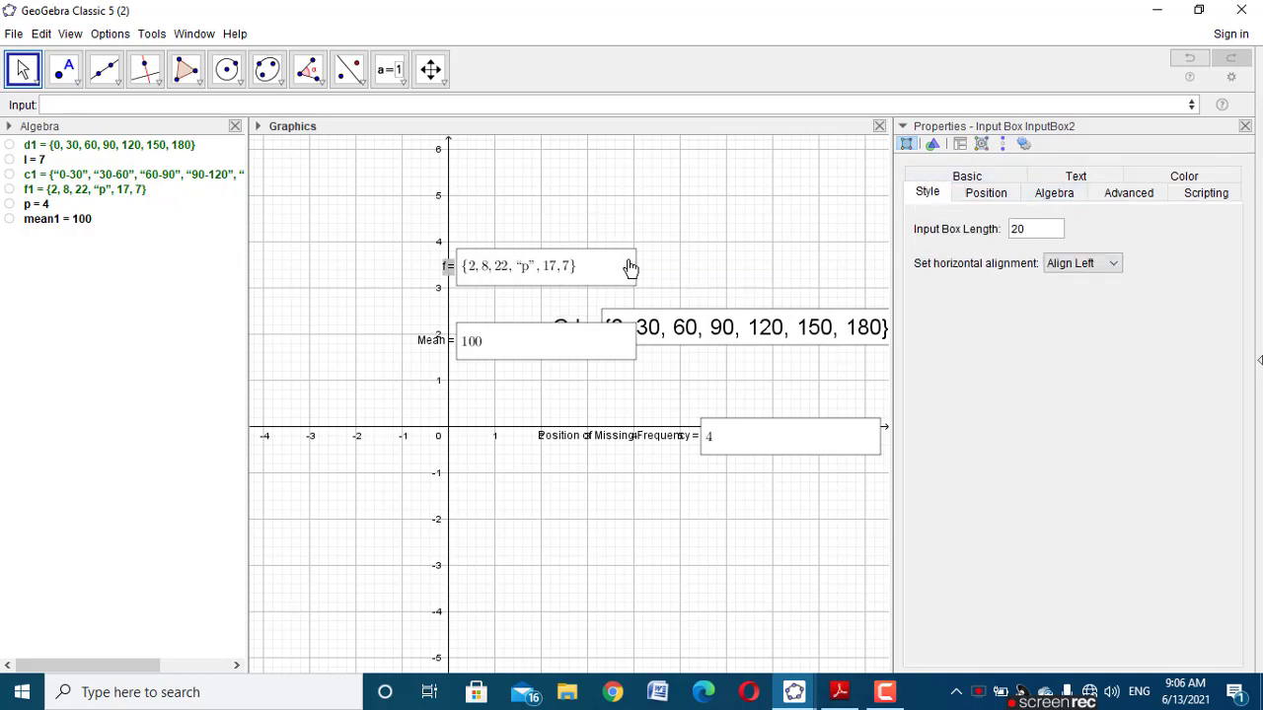
pyautogui.click(1073, 175)
pyautogui.click(1056, 223)
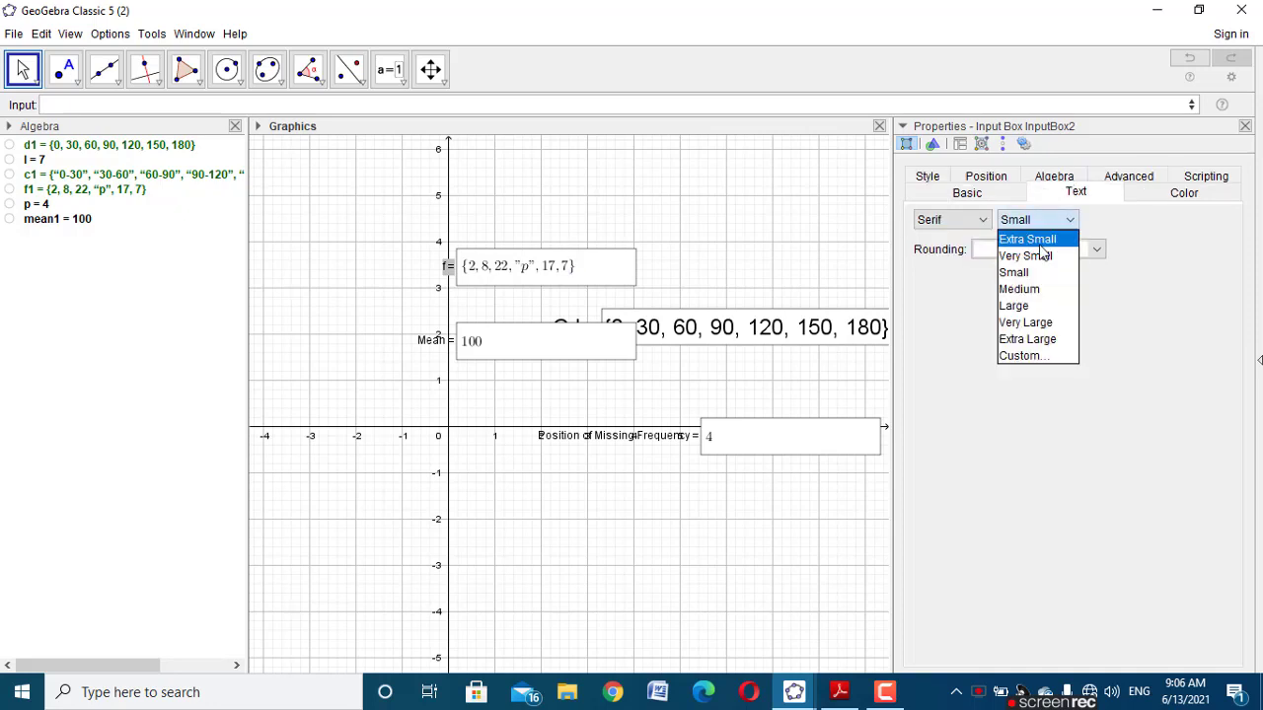
pyautogui.click(1034, 308)
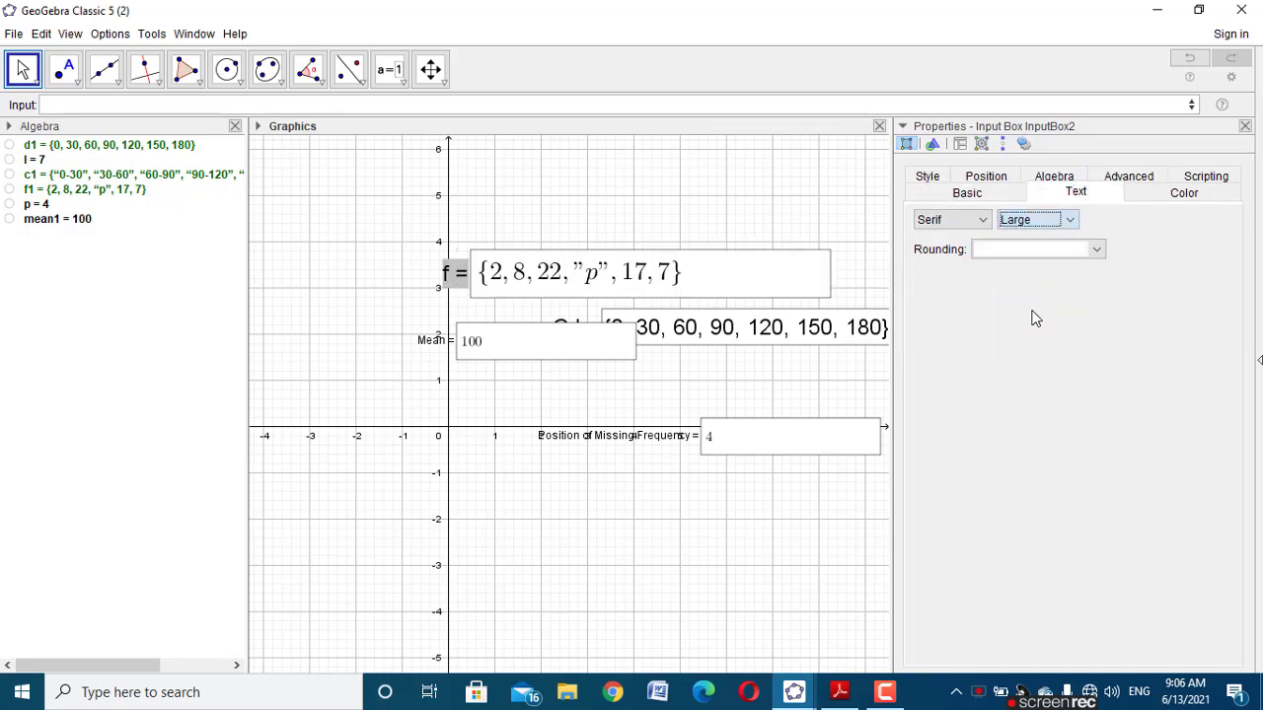
pyautogui.click(1054, 179)
pyautogui.click(923, 230)
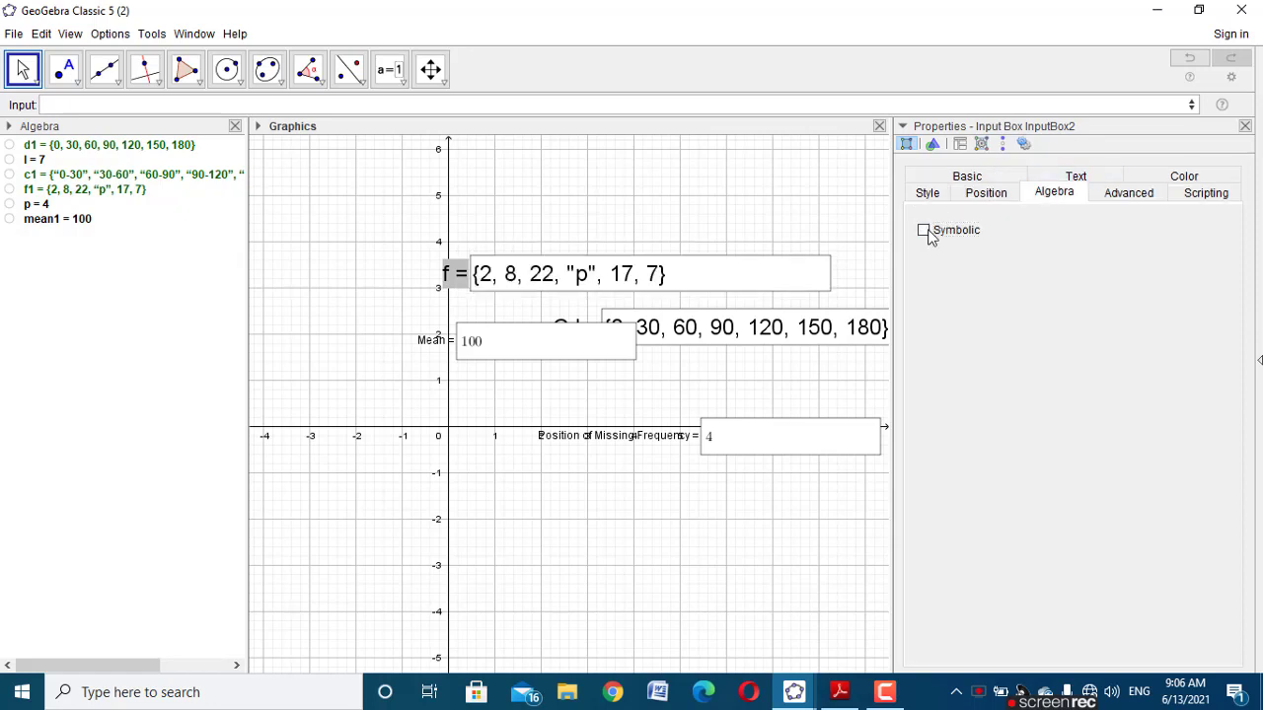
# Step: Turn off symbolic display for the Mean input box and set its text size to Large
pyautogui.click(566, 359)
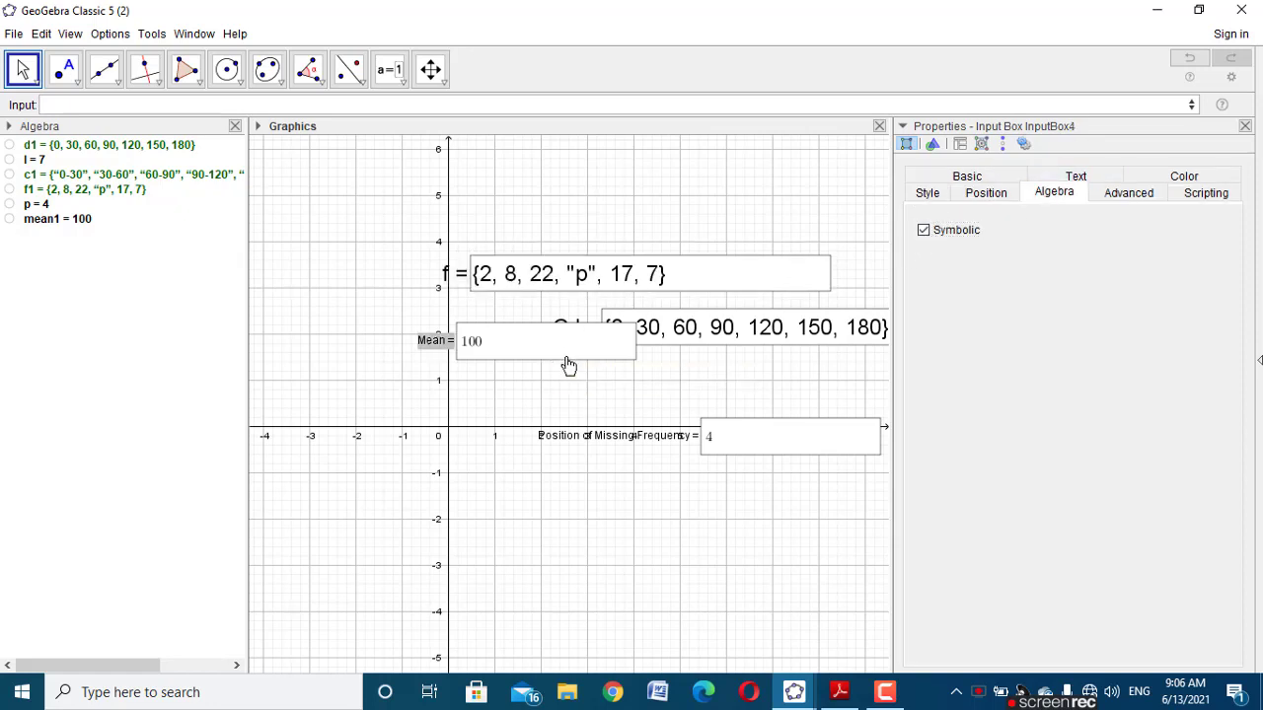
pyautogui.click(924, 231)
pyautogui.click(1061, 175)
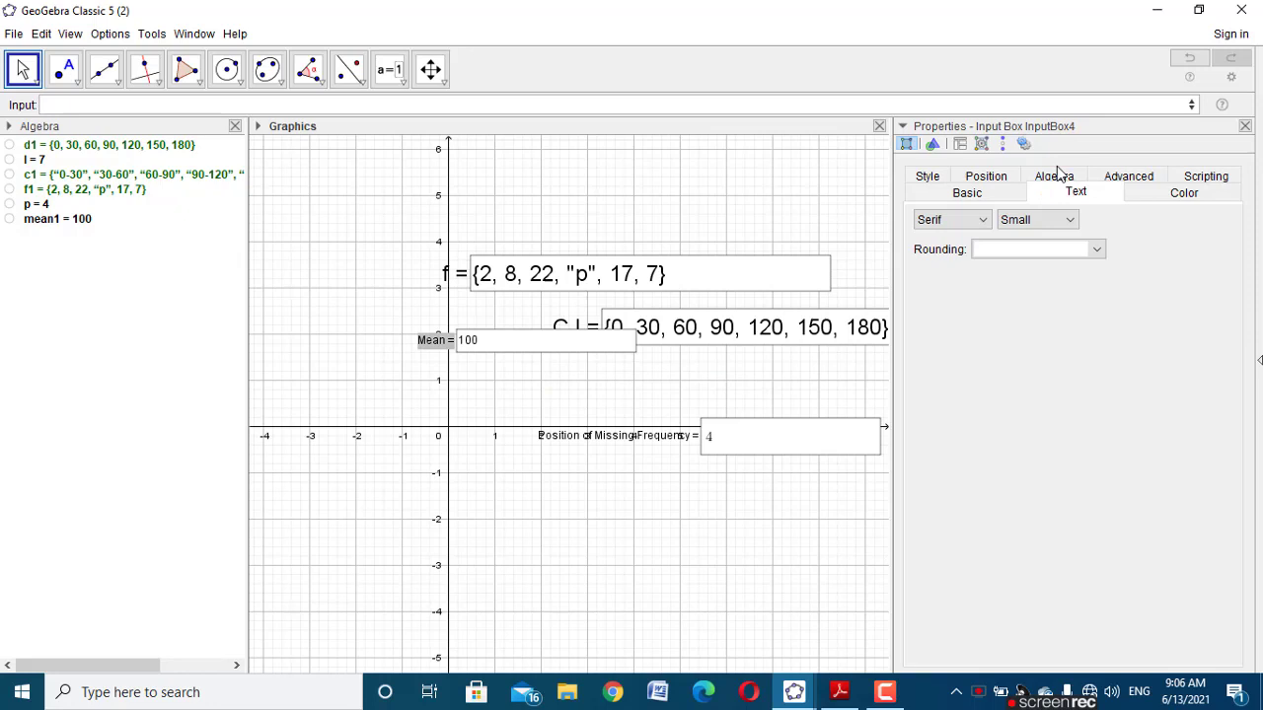
pyautogui.click(1038, 221)
pyautogui.click(1026, 305)
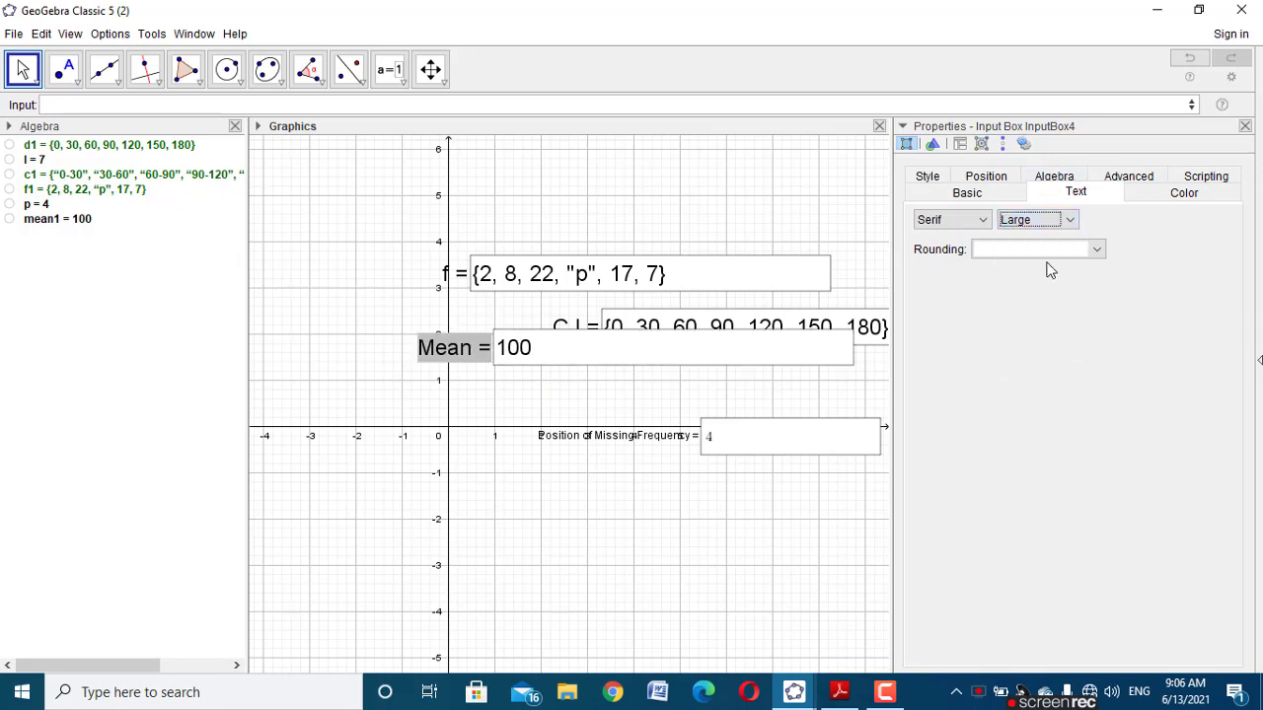
# Step: Set the Mean input box's length to 3
pyautogui.click(927, 175)
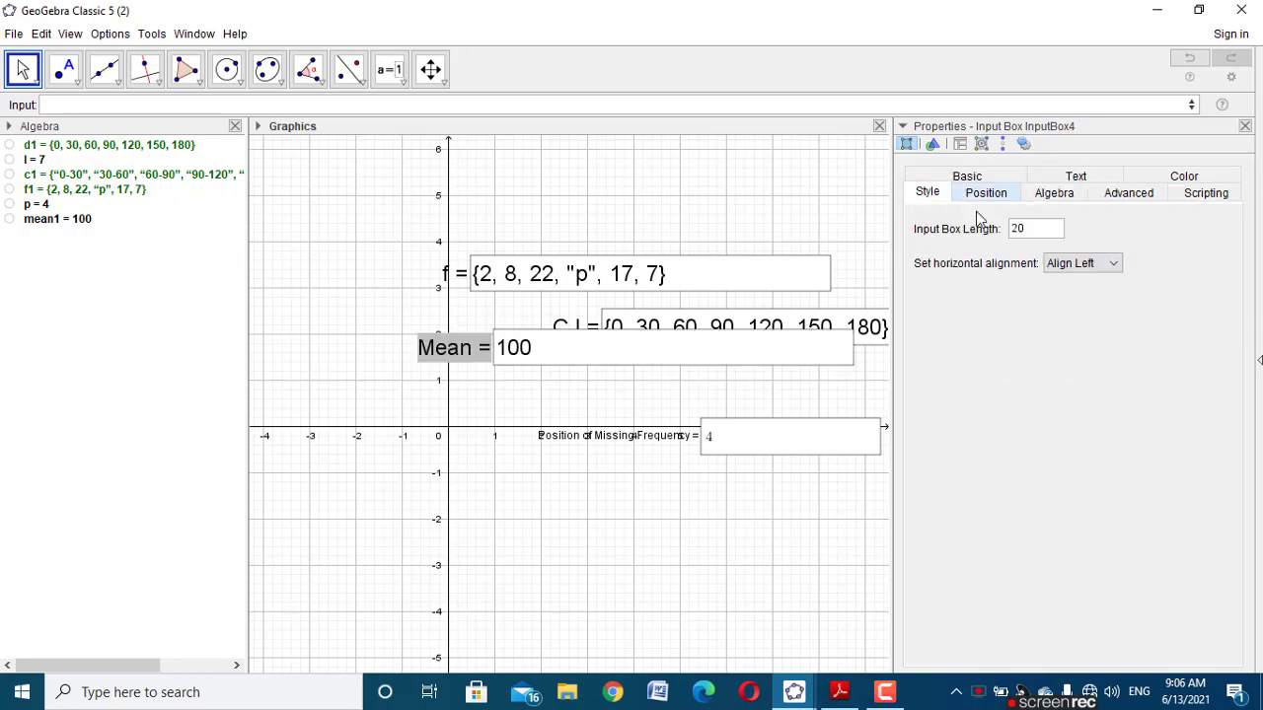
pyautogui.click(1021, 237)
pyautogui.press('BackSpace')
pyautogui.press('BackSpace')
pyautogui.write('3')
# Step: Shorten the Position of Missing Frequency input box to a length of 2
pyautogui.click(660, 453)
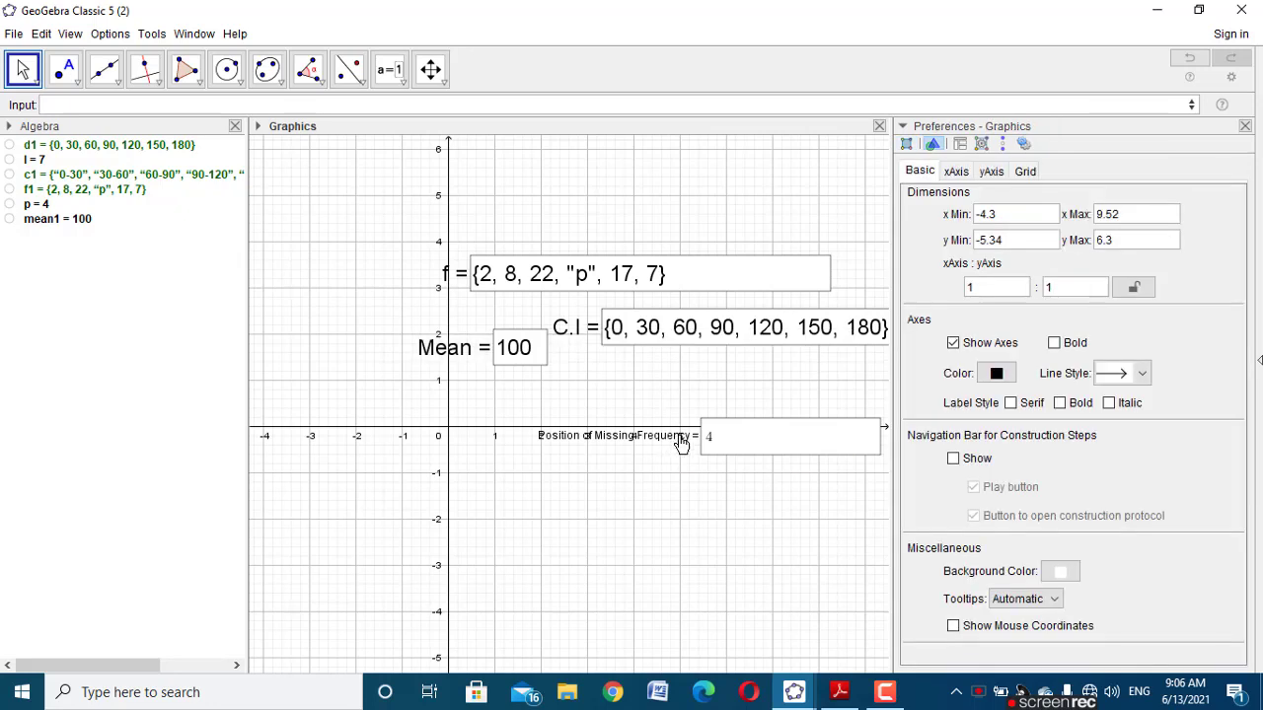
pyautogui.click(698, 436)
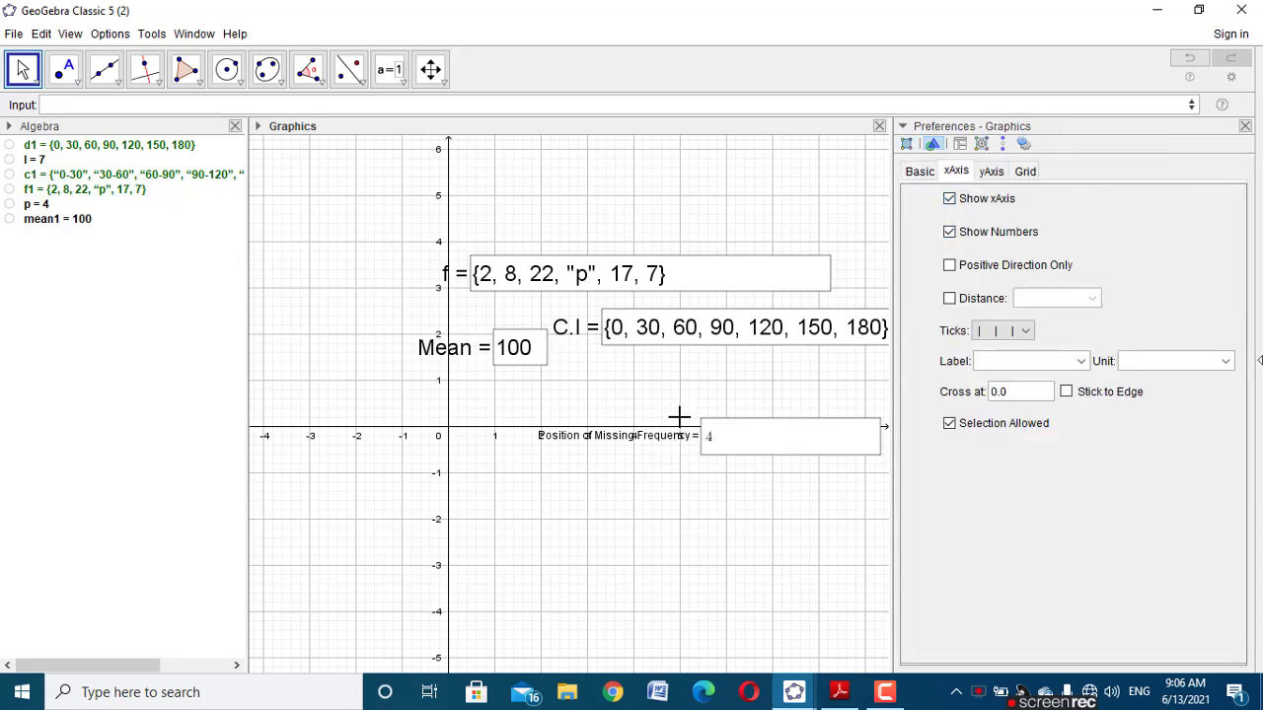
pyautogui.click(668, 449)
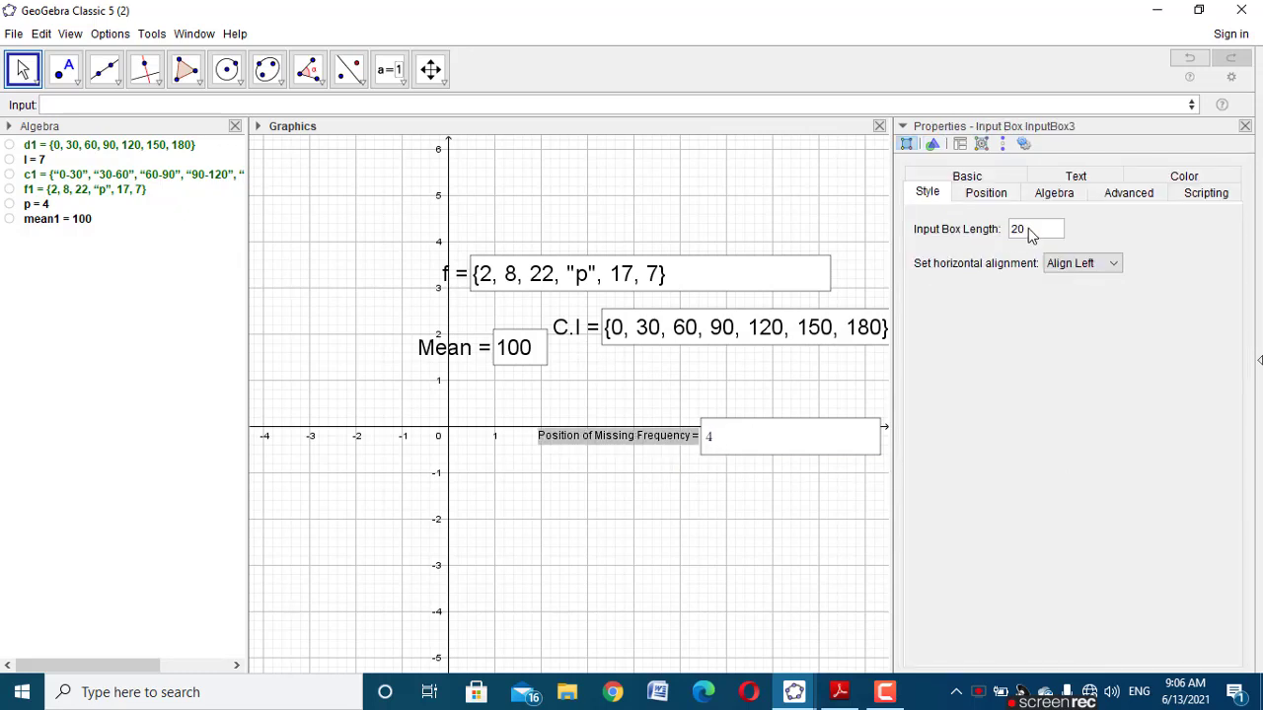
pyautogui.moveTo(1031, 233); pyautogui.dragTo(1020, 229)
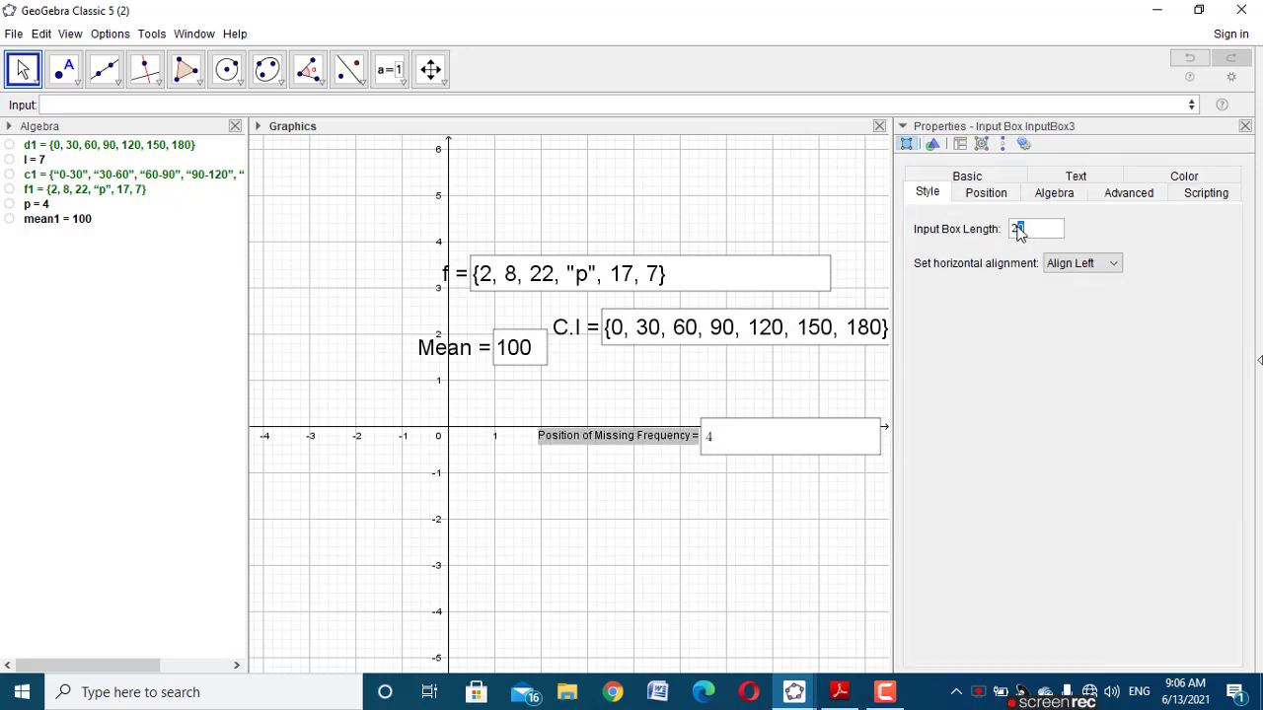
# Step: Set the Position of Missing Frequency box's text to Large, turn off its symbolic display and close the properties
pyautogui.click(1076, 177)
pyautogui.click(1038, 219)
pyautogui.click(1041, 312)
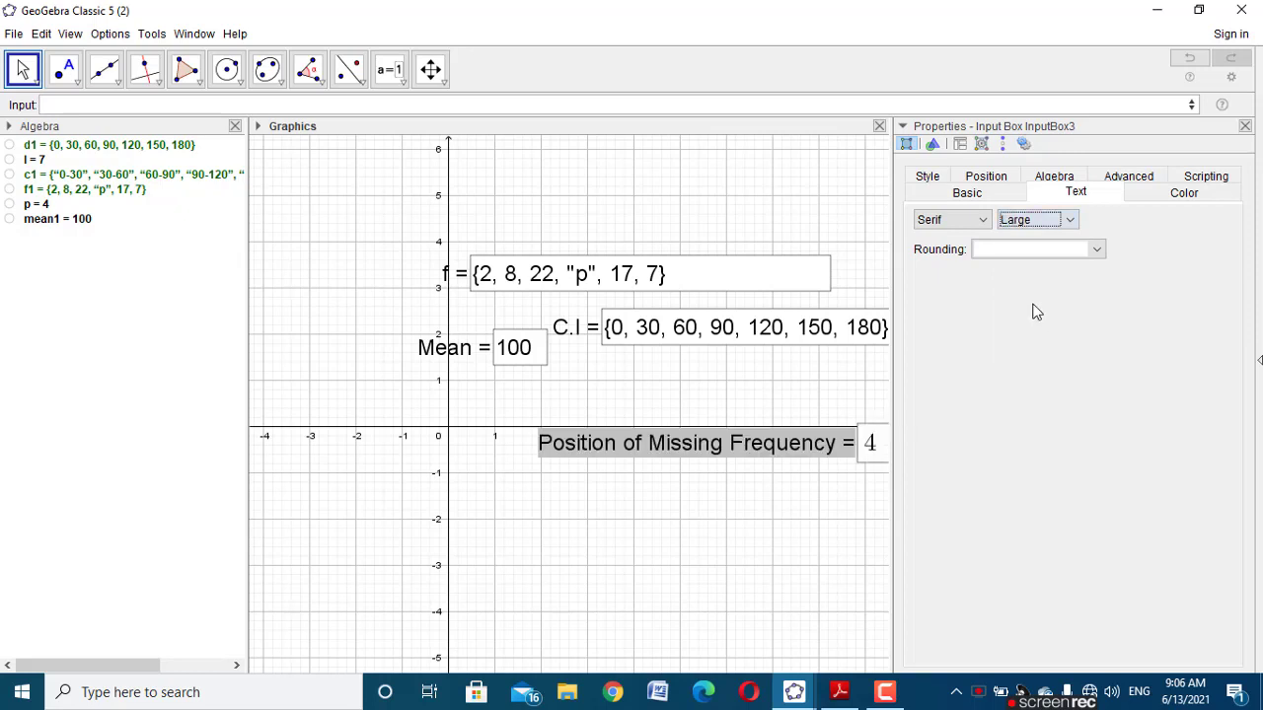
pyautogui.click(982, 193)
pyautogui.click(1051, 177)
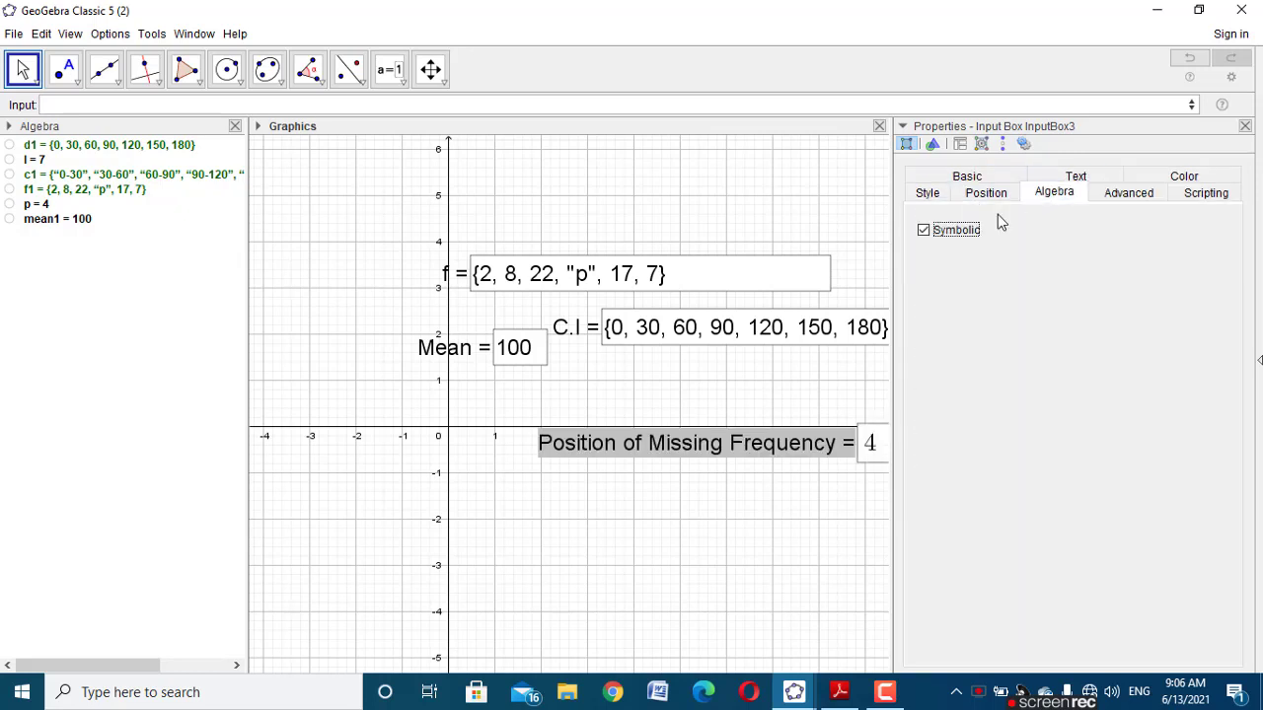
pyautogui.click(926, 231)
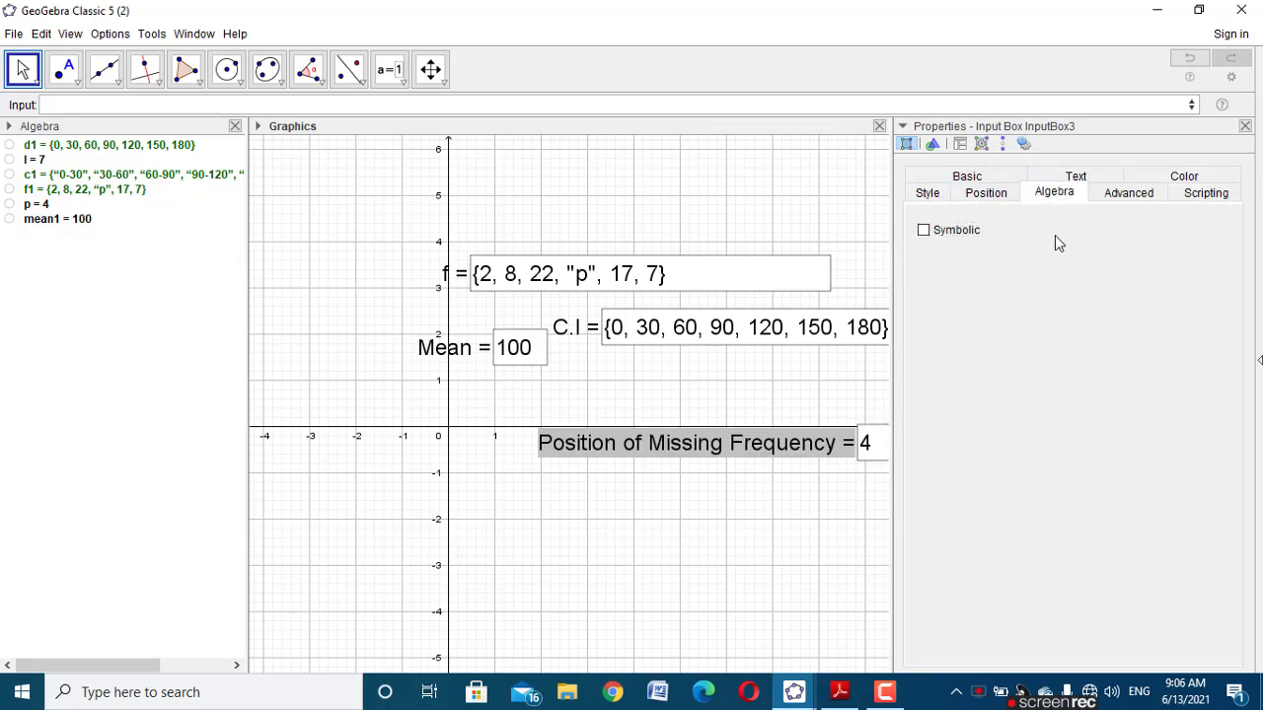
pyautogui.click(1245, 126)
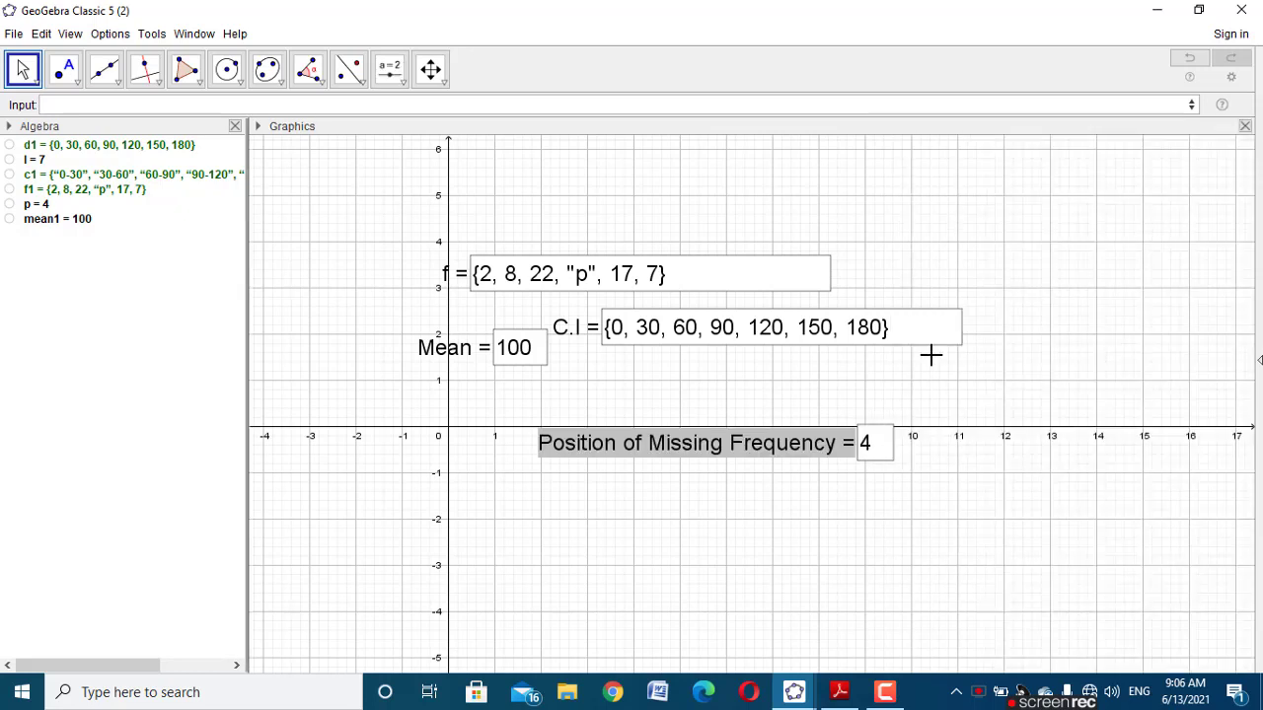
# Step: Unfix the C.I and f input boxes and place them side by side along the upper edge of the graphics view
pyautogui.rightClick(615, 333)
pyautogui.click(651, 406)
pyautogui.moveTo(659, 342); pyautogui.dragTo(351, 201)
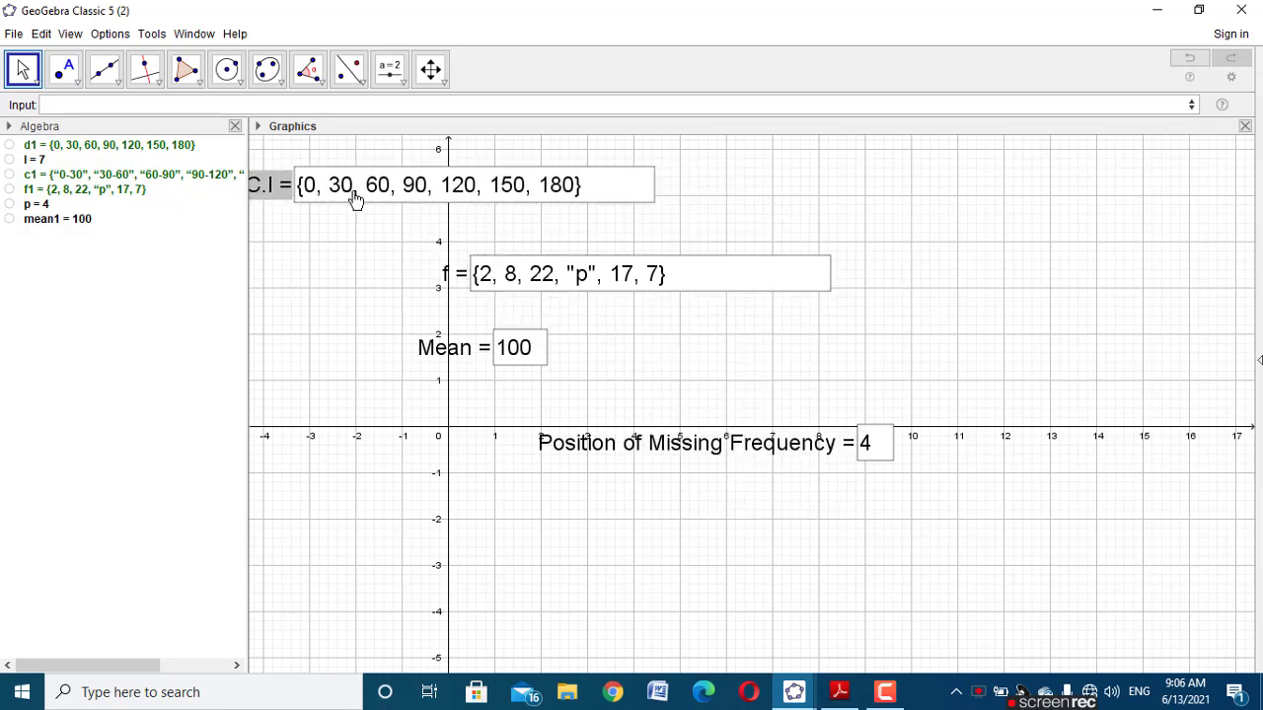
pyautogui.rightClick(457, 284)
pyautogui.click(493, 357)
pyautogui.moveTo(487, 299); pyautogui.dragTo(712, 193)
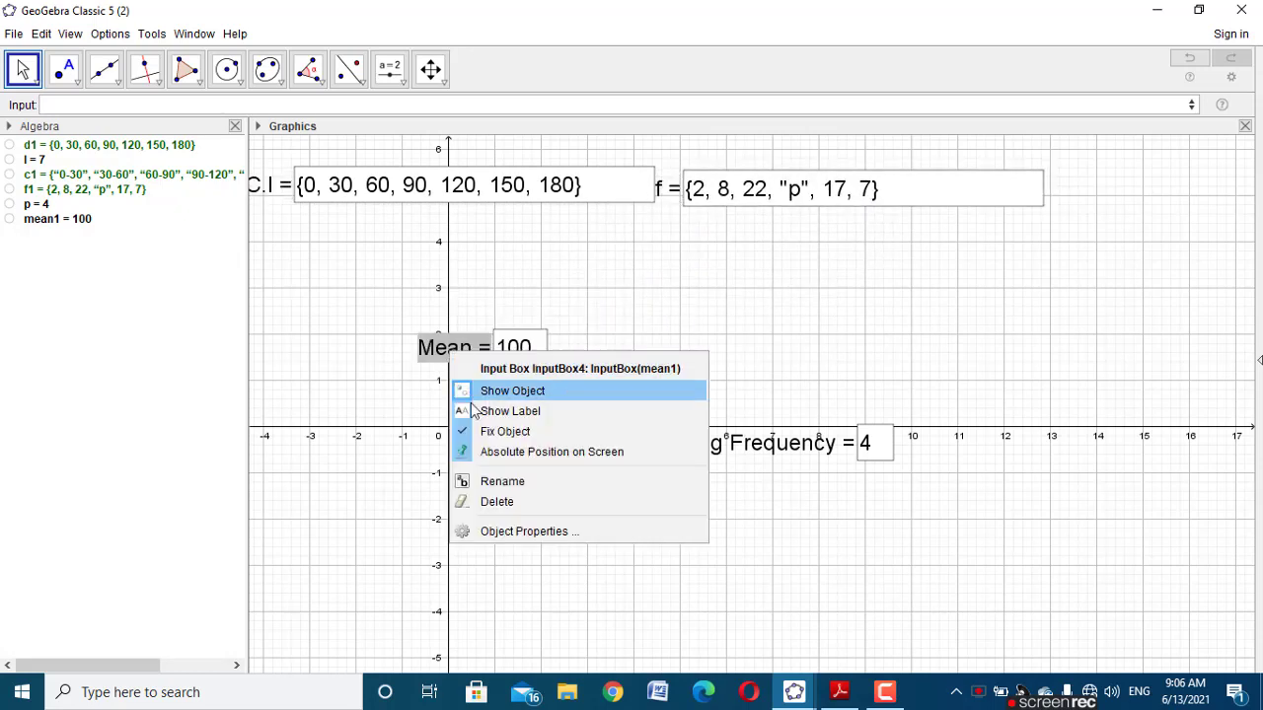
# Step: Unfix the Mean and Position of Missing Frequency boxes, placing Mean beside the f box and the position box just below that row
pyautogui.rightClick(451, 357)
pyautogui.click(483, 434)
pyautogui.moveTo(460, 358); pyautogui.dragTo(1108, 198)
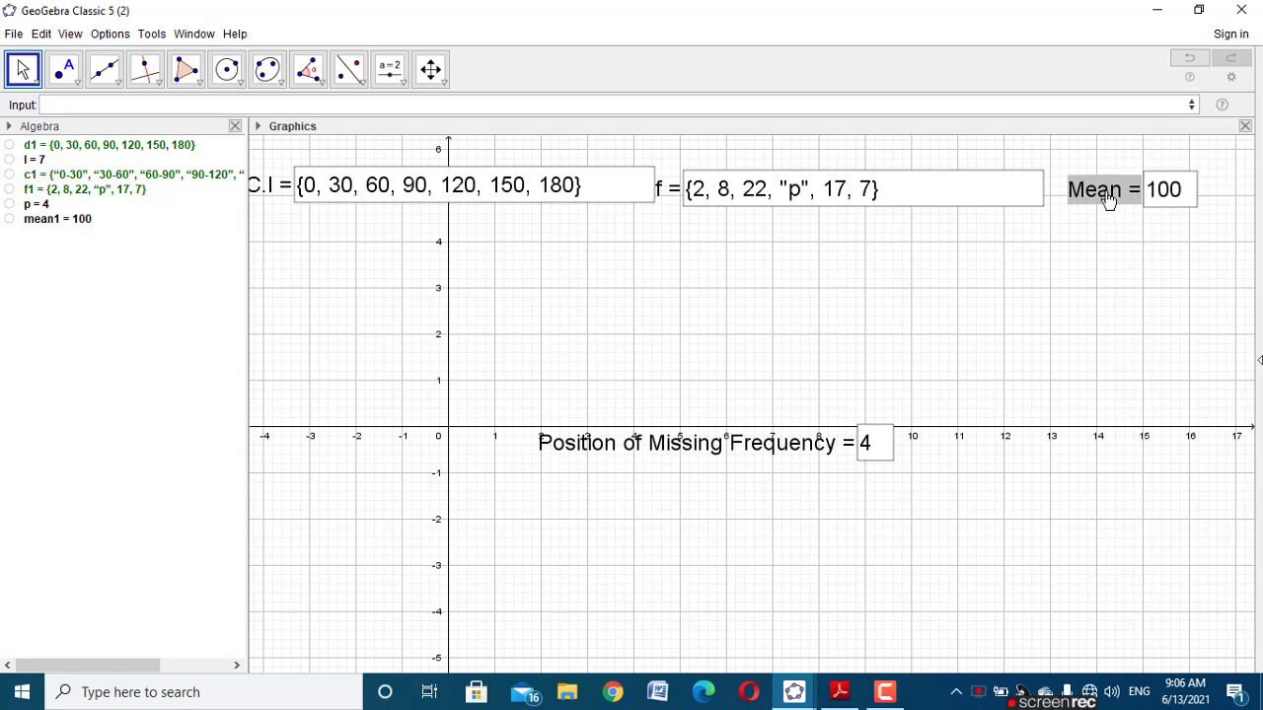
pyautogui.rightClick(755, 454)
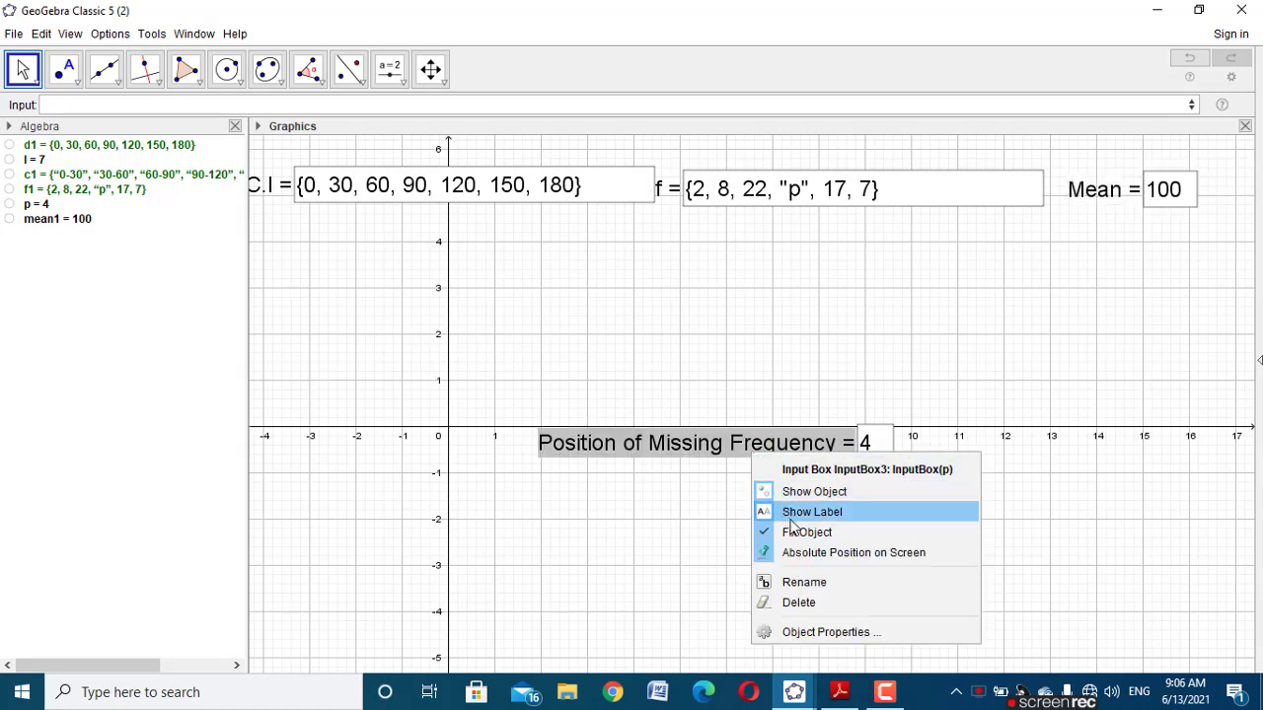
pyautogui.click(780, 483)
pyautogui.moveTo(799, 446); pyautogui.dragTo(1011, 247)
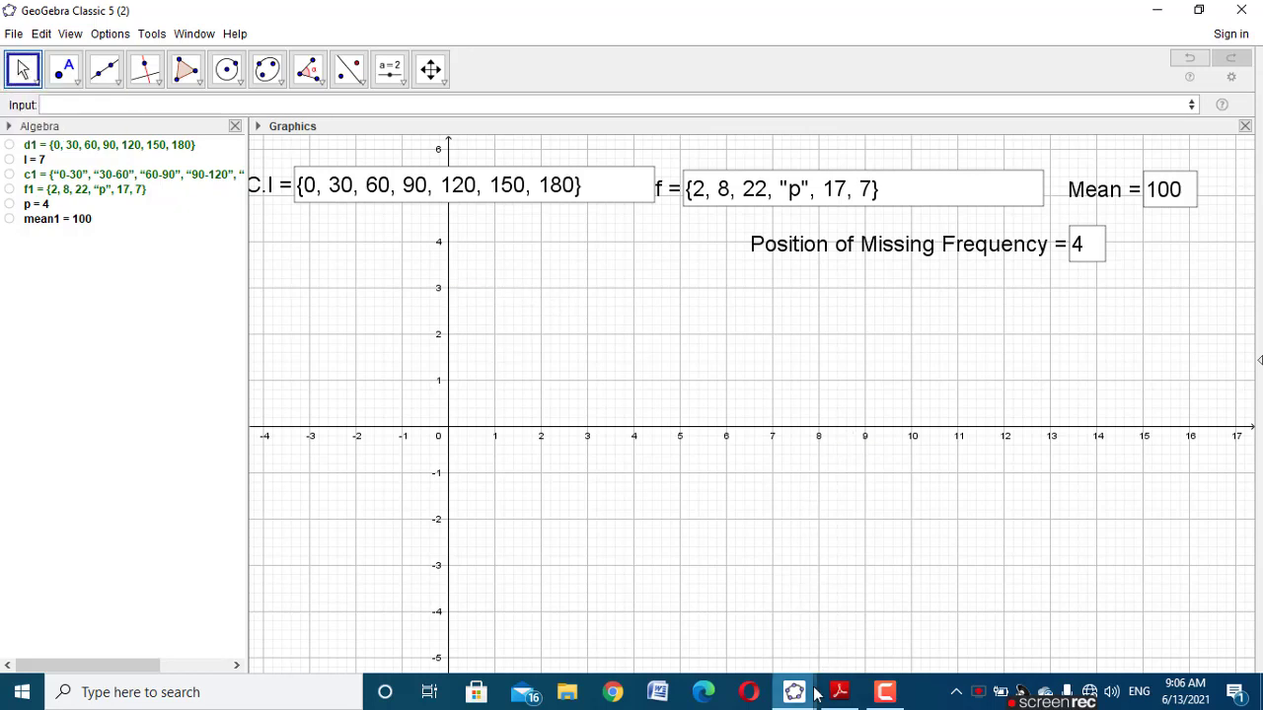
# Step: Examine the layout of the finished worksheet missing frequency of mean Continous series.ggb and return to the new worksheet
pyautogui.moveTo(815, 696)
pyautogui.click(720, 631)
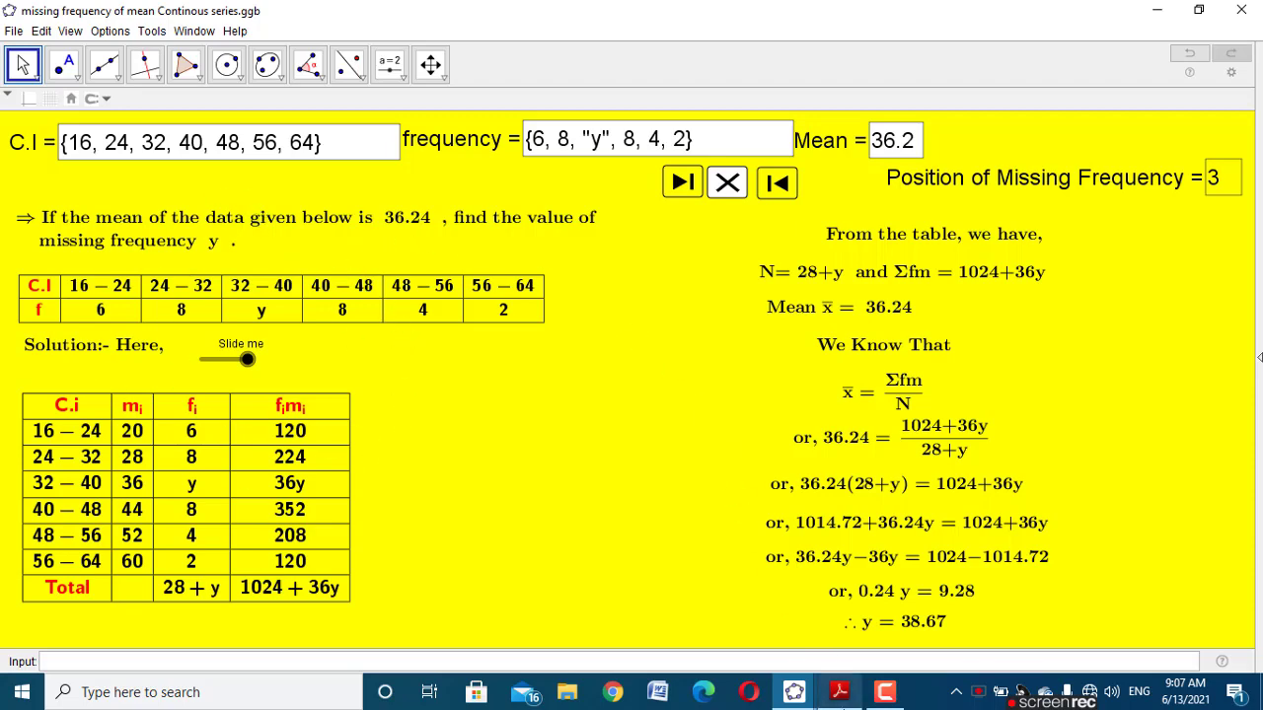
pyautogui.moveTo(794, 692)
pyautogui.click(887, 606)
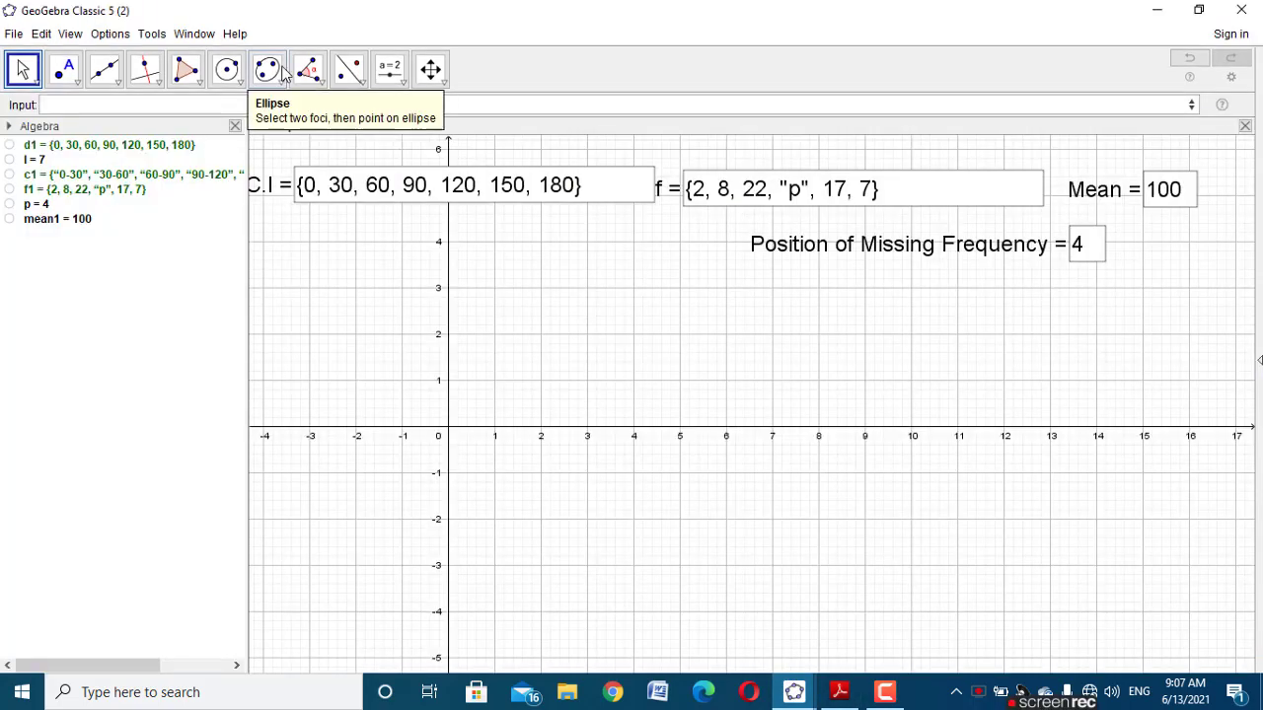
# Step: Start a LaTeX text in the graphics view reading "→ If the mean of the data given below is" followed by the mean1 object
pyautogui.click(389, 69)
pyautogui.click(397, 148)
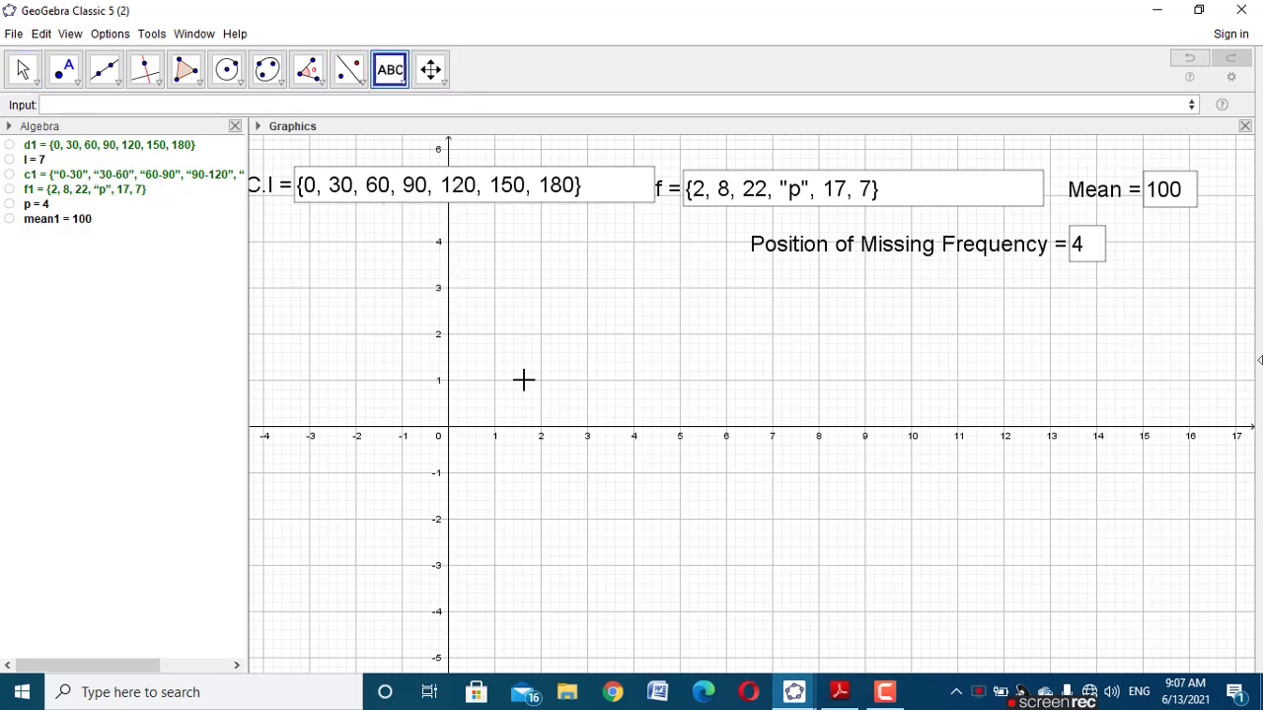
pyautogui.click(524, 381)
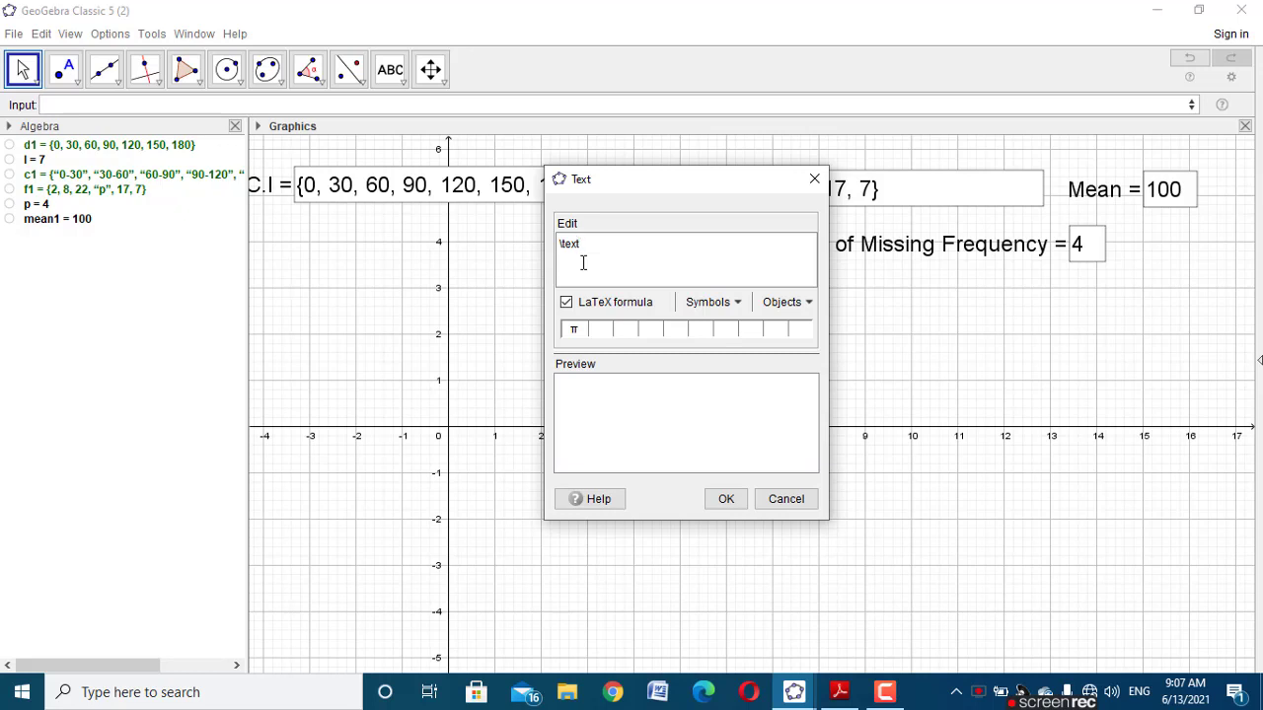
pyautogui.click(712, 302)
pyautogui.moveTo(740, 488)
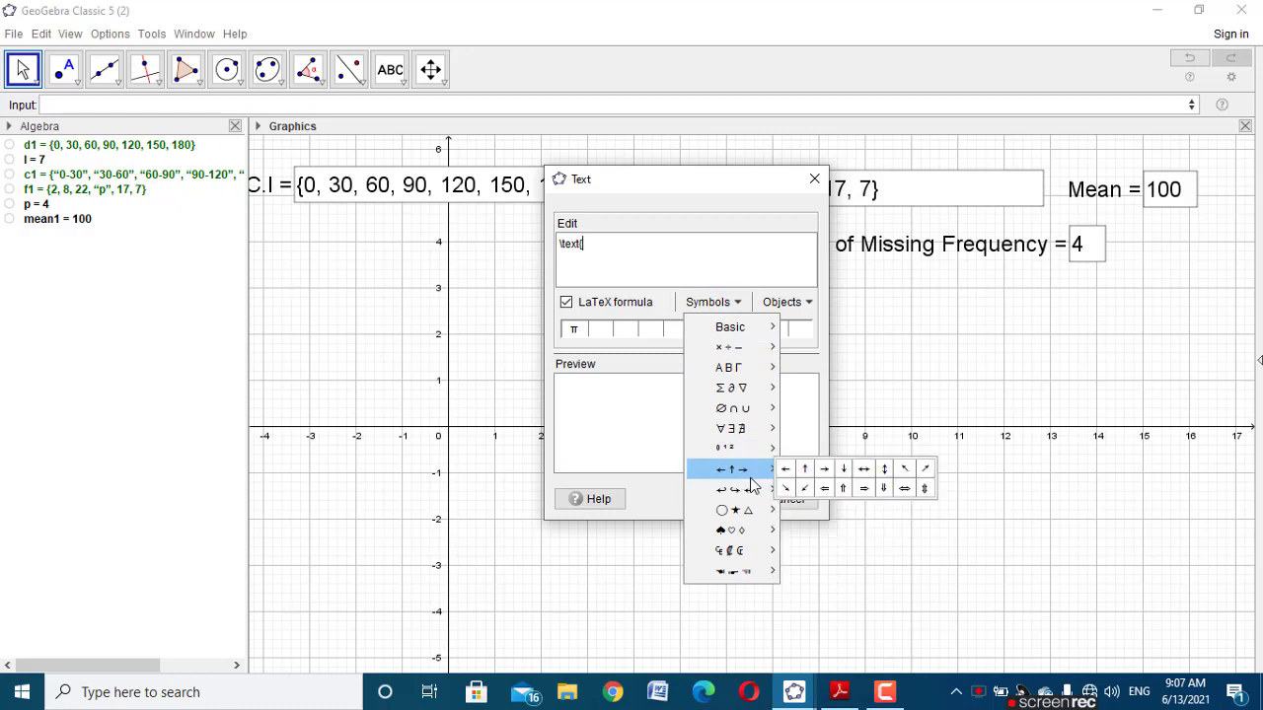
pyautogui.click(831, 489)
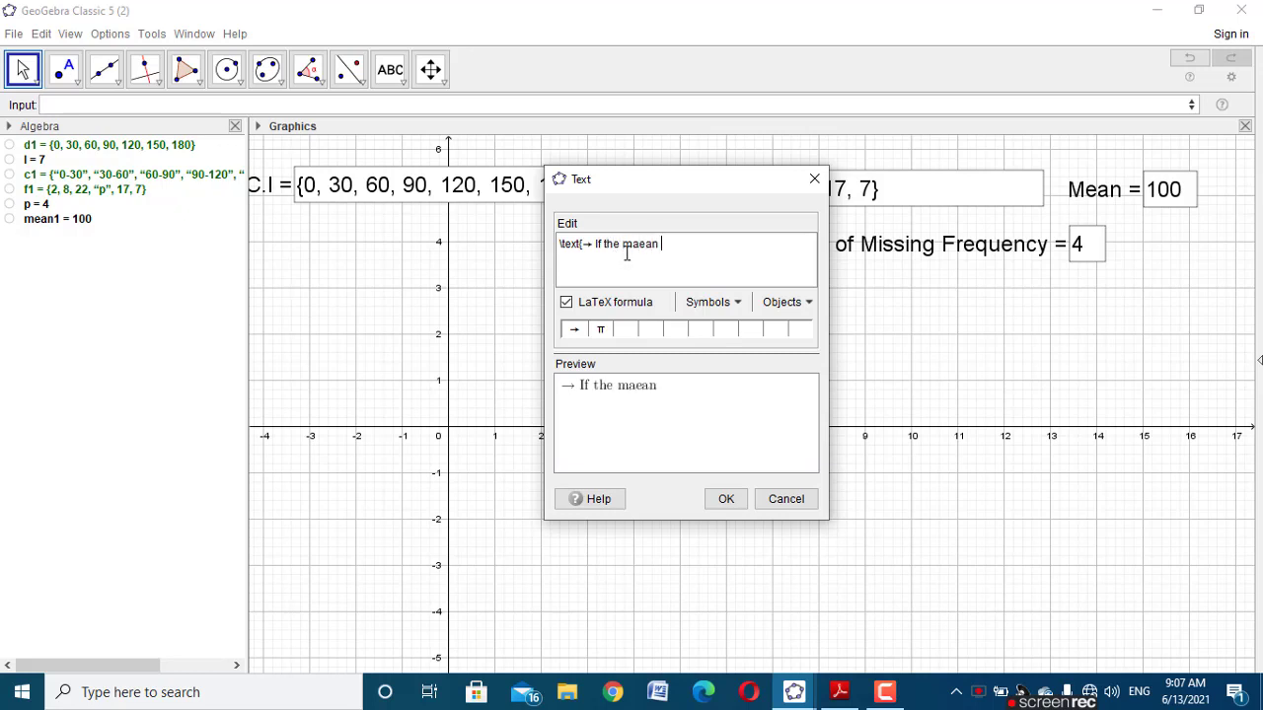
pyautogui.click(640, 244)
pyautogui.press('BackSpace')
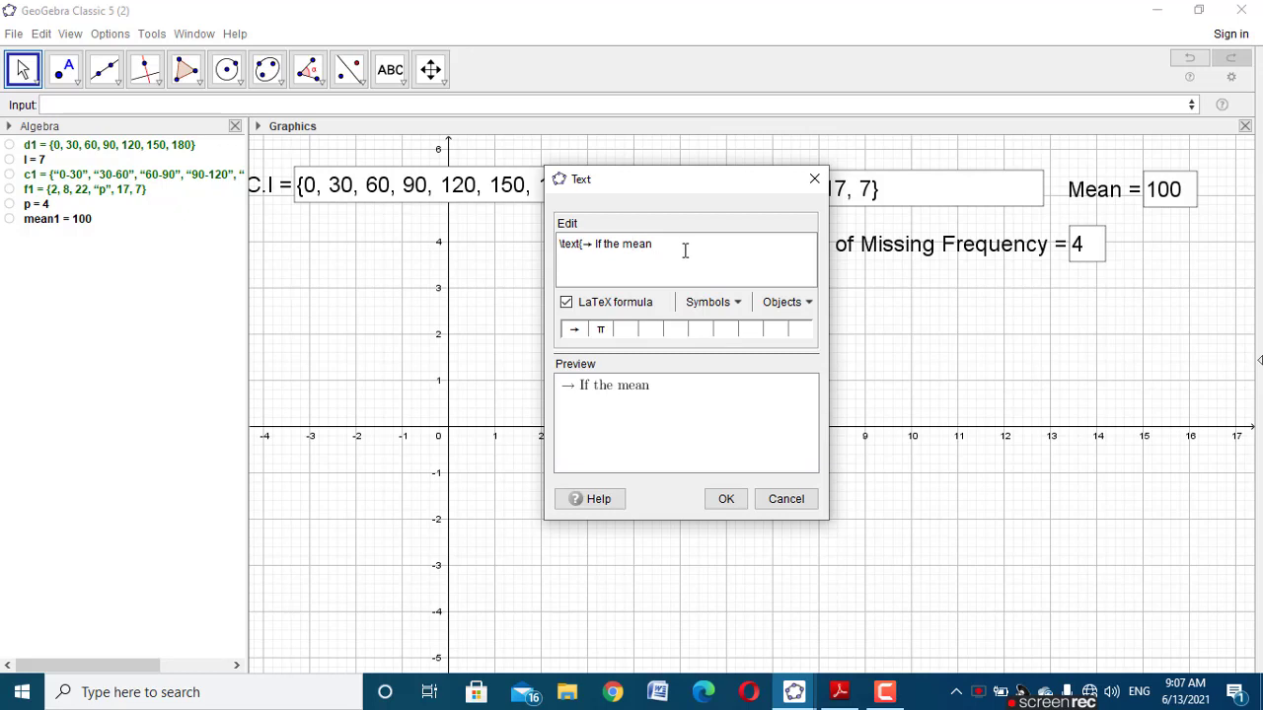
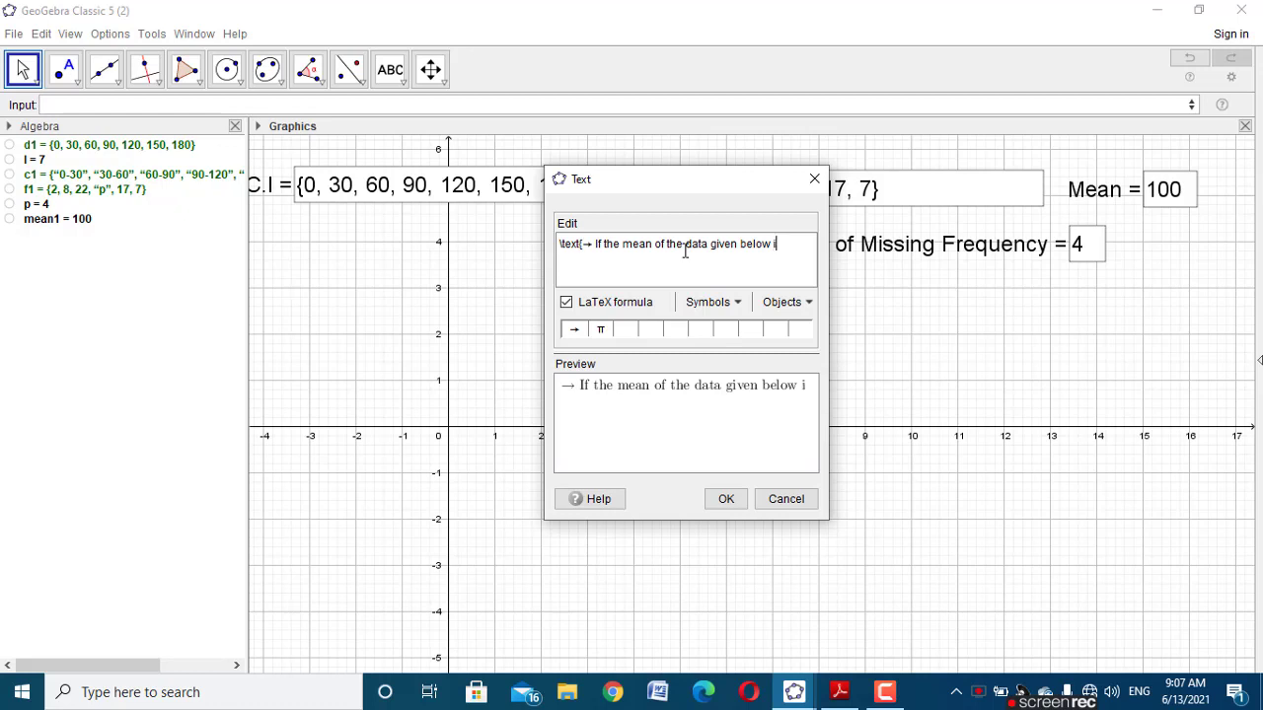
pyautogui.write('s')
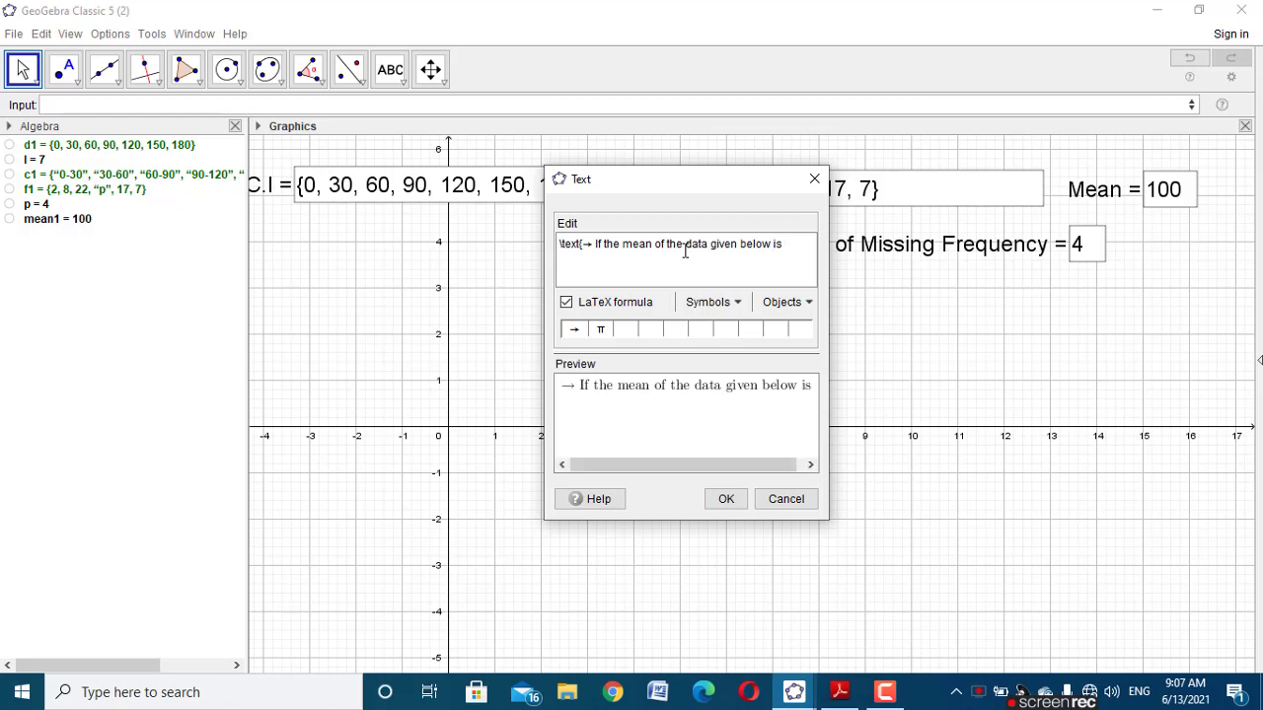
pyautogui.click(74, 219)
pyautogui.click(723, 281)
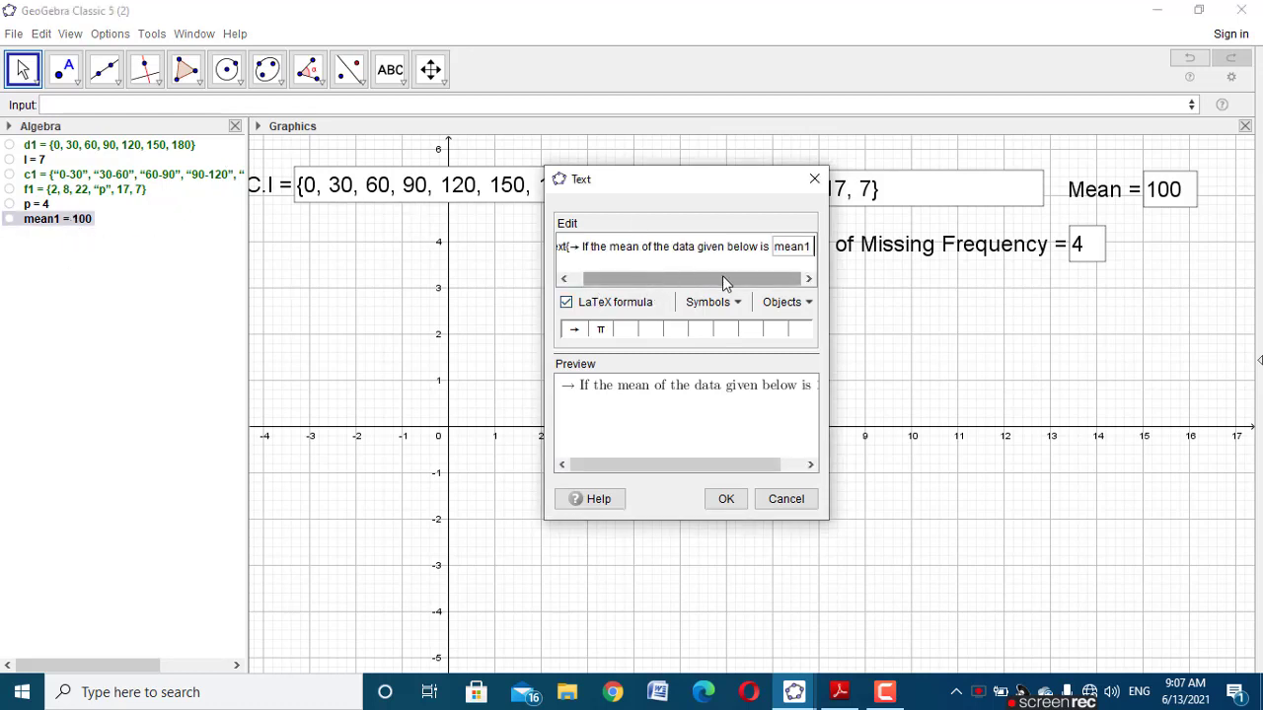
# Step: Add a second line "Find the value of missing Frequency ." to the LaTeX text and create it
pyautogui.write('\\\\')
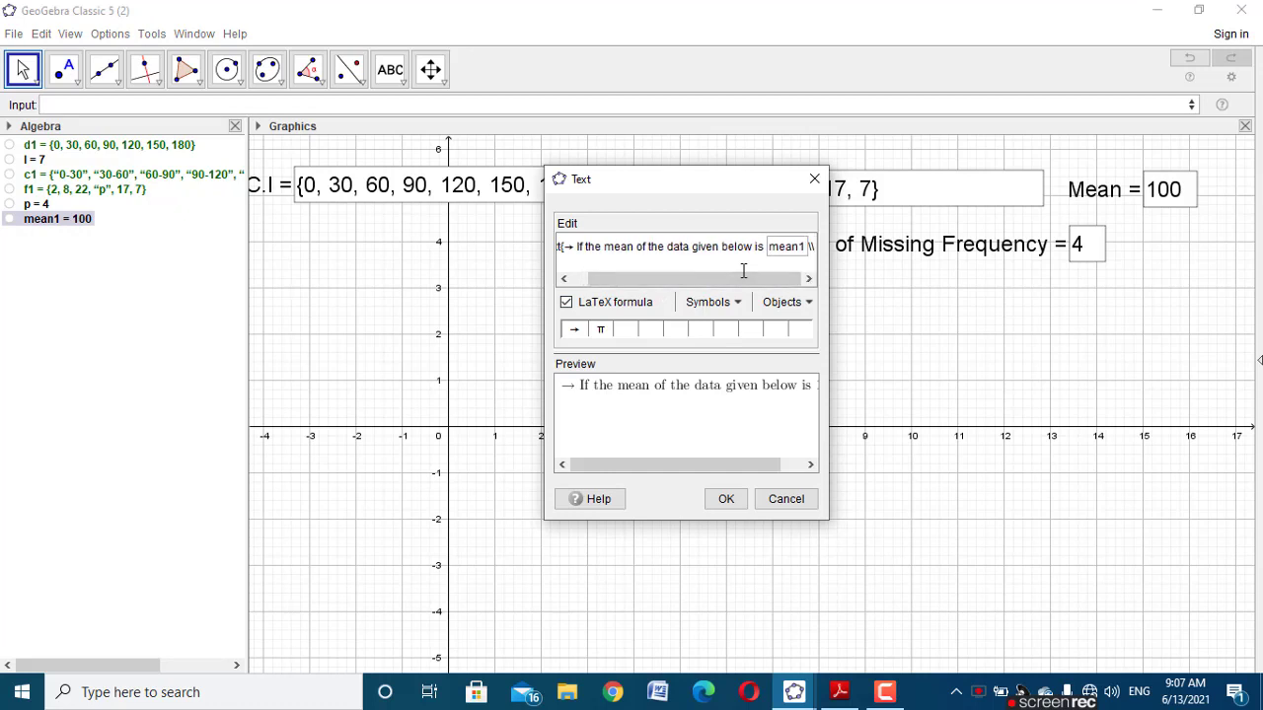
pyautogui.write(' Find')
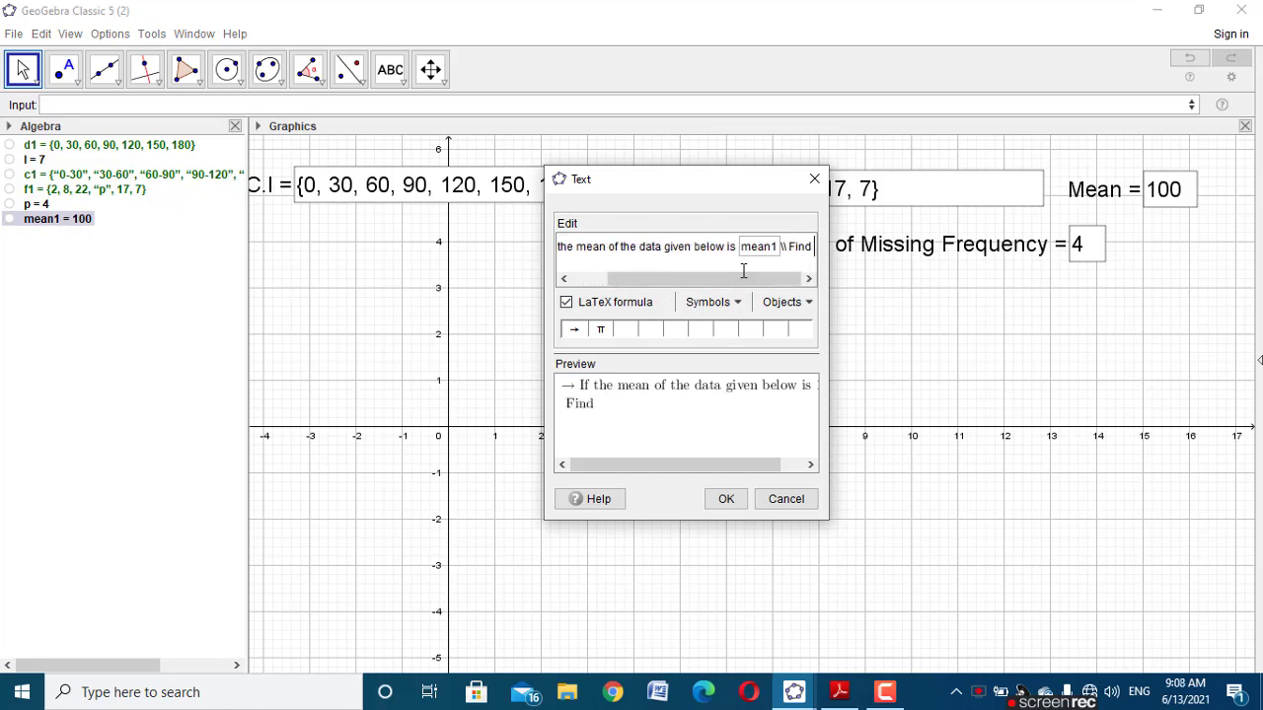
pyautogui.write(' the val')
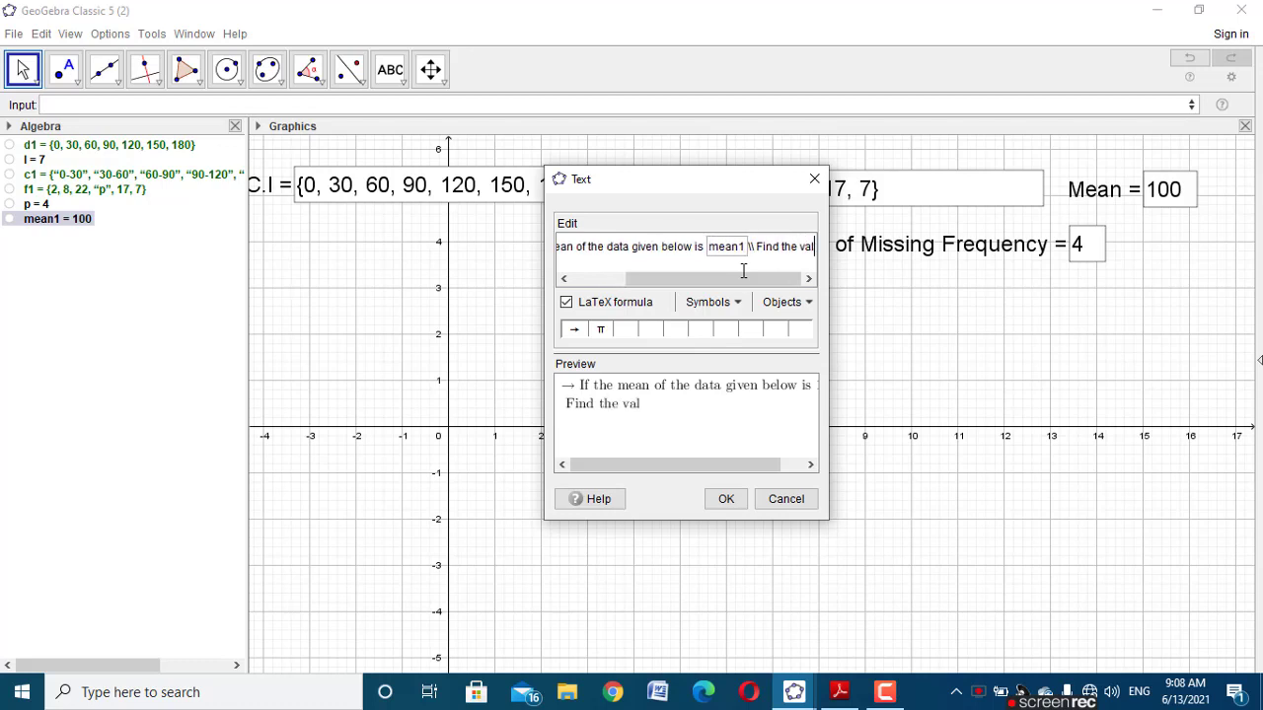
pyautogui.write('ue ')
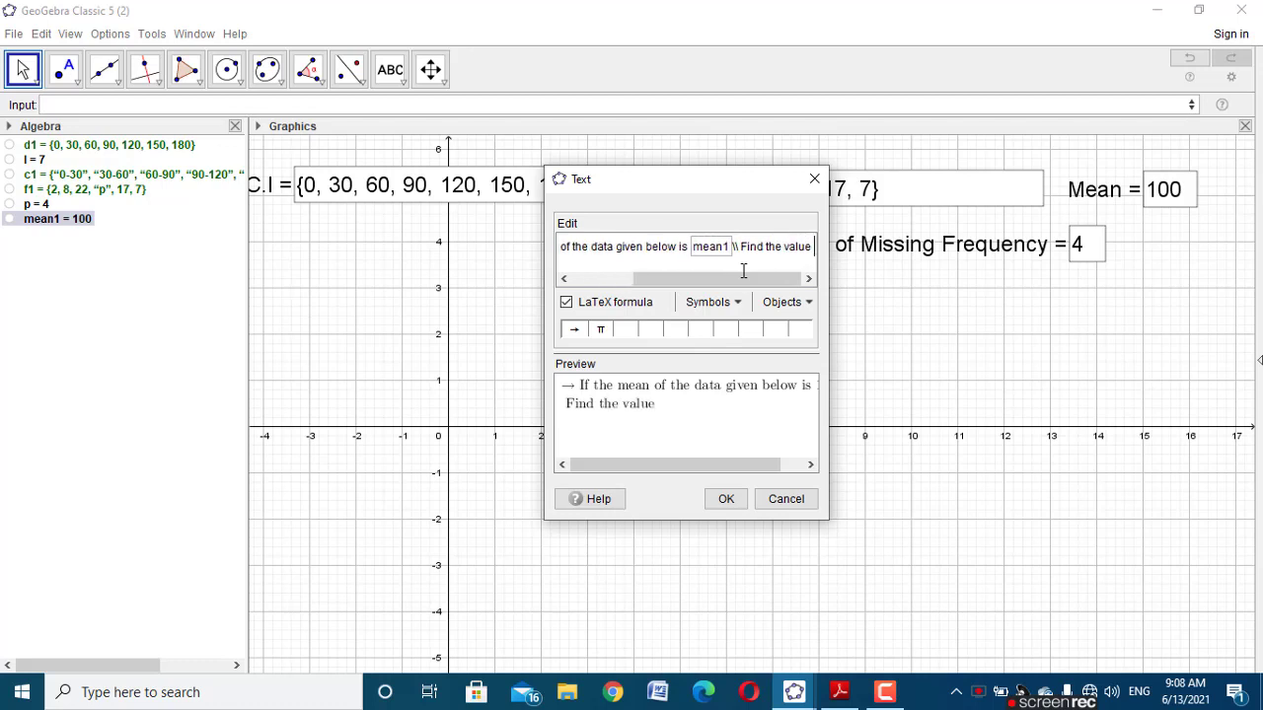
pyautogui.write('of mi')
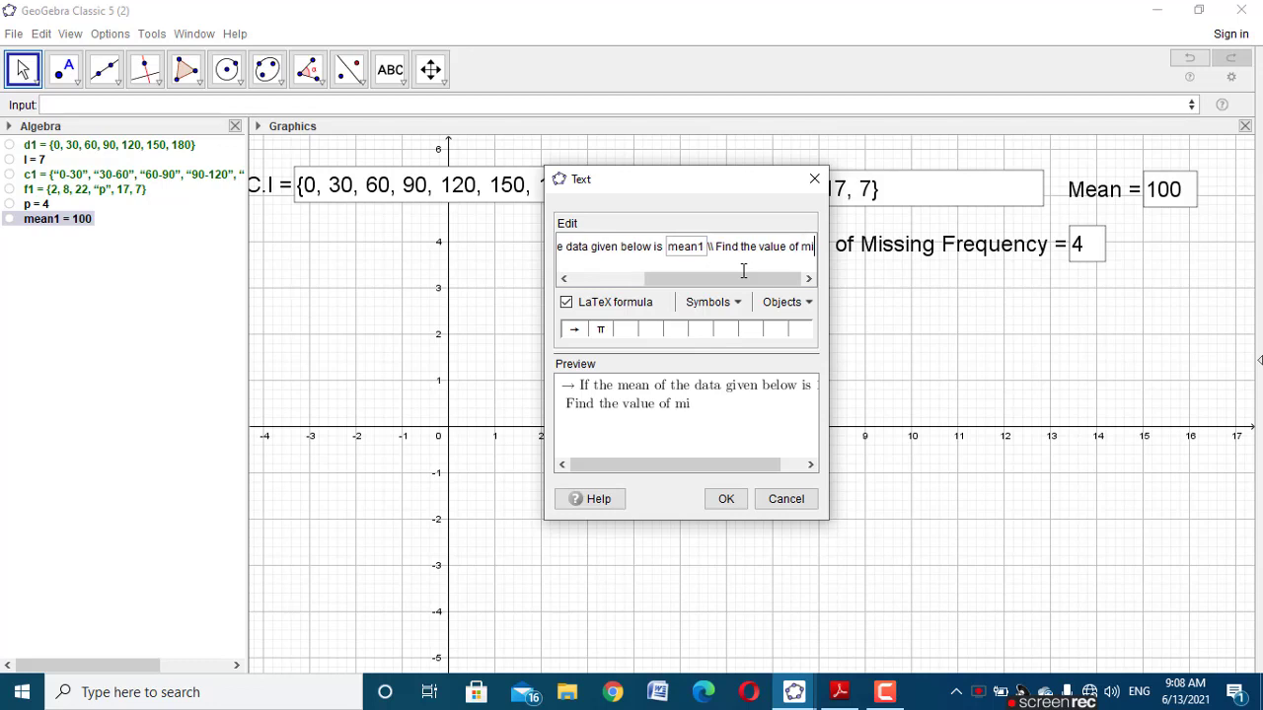
pyautogui.write('ssing')
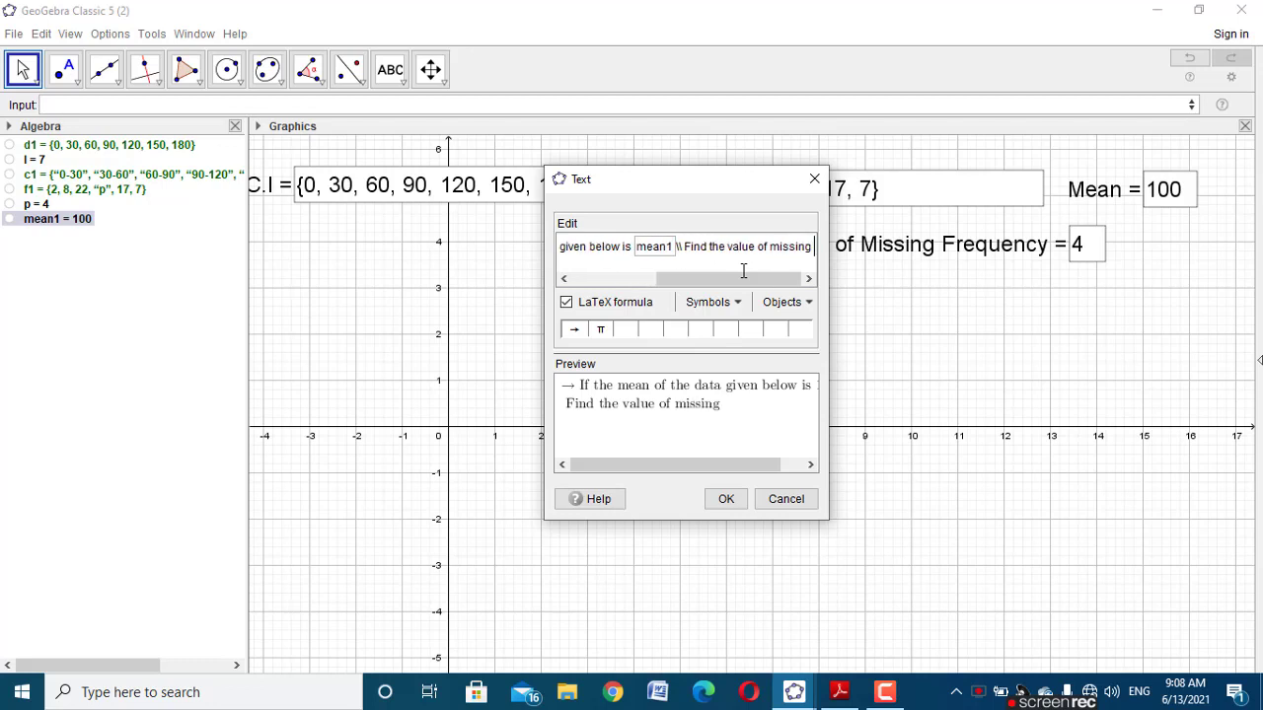
pyautogui.write(' Frequ')
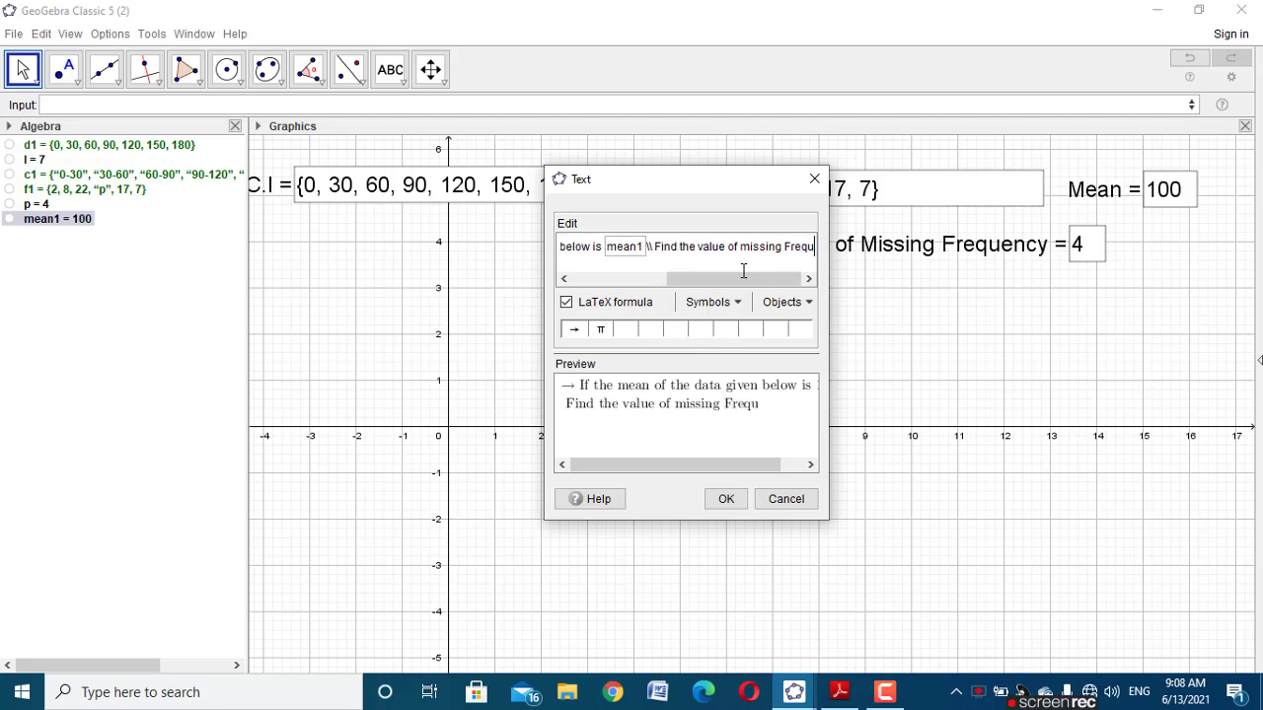
pyautogui.write('ency')
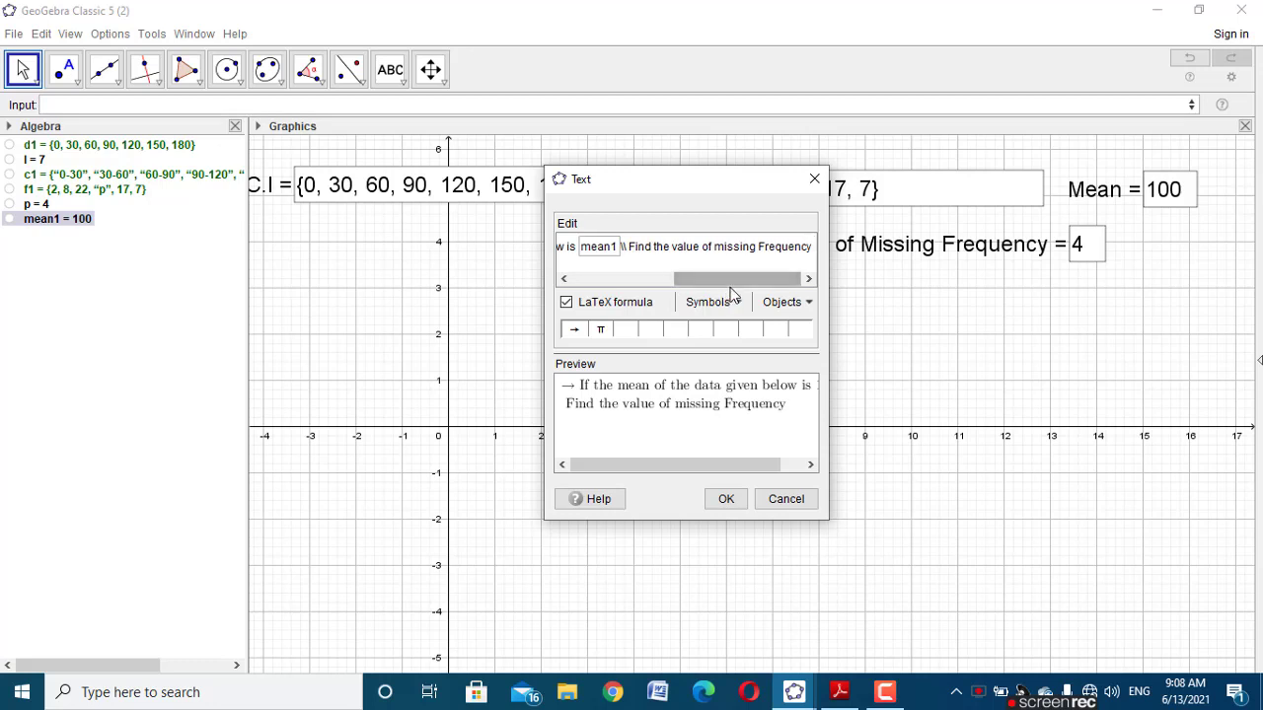
pyautogui.write(' .')
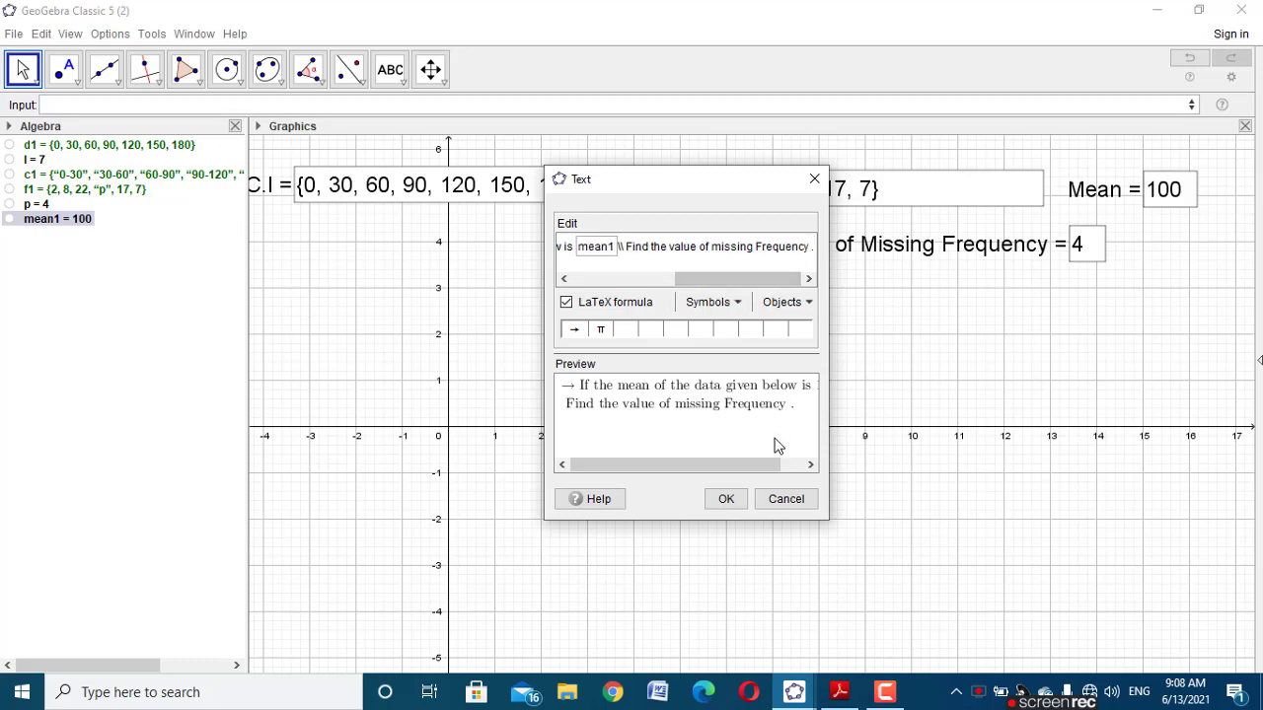
pyautogui.click(727, 499)
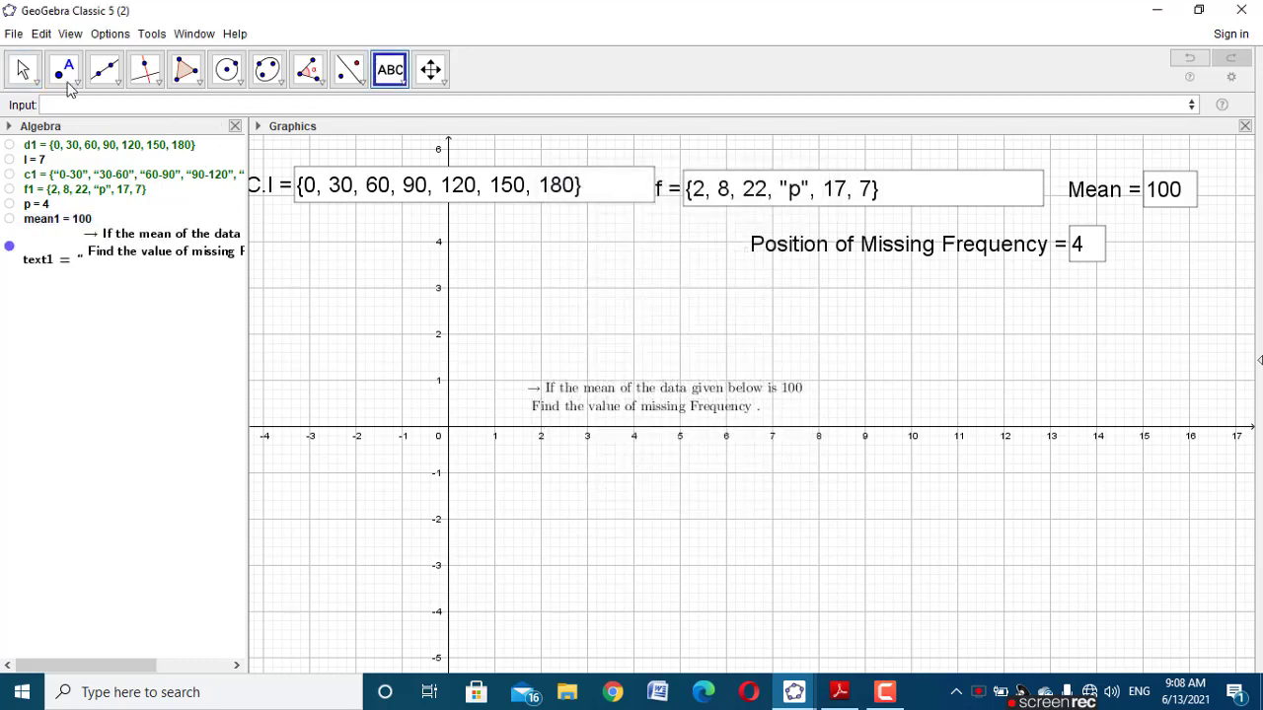
# Step: Make the question text Medium and bold, and place it just below the C.I input box
pyautogui.click(22, 69)
pyautogui.click(636, 400)
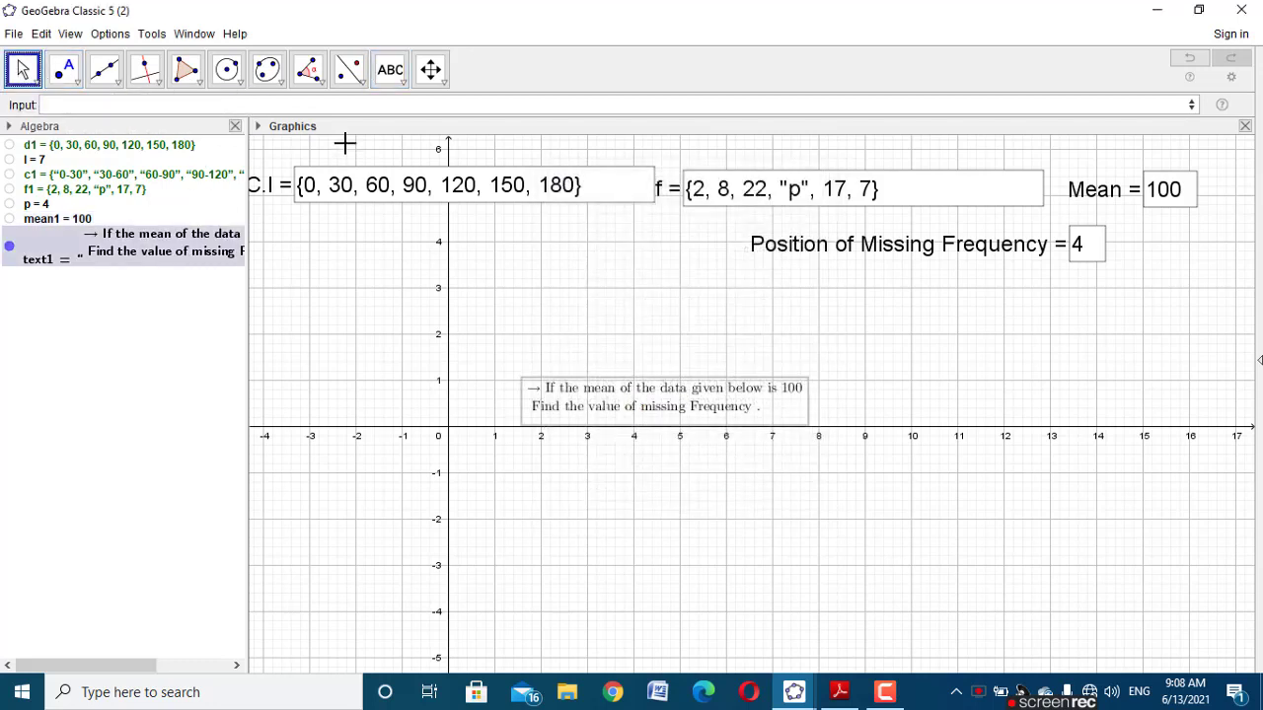
pyautogui.click(260, 128)
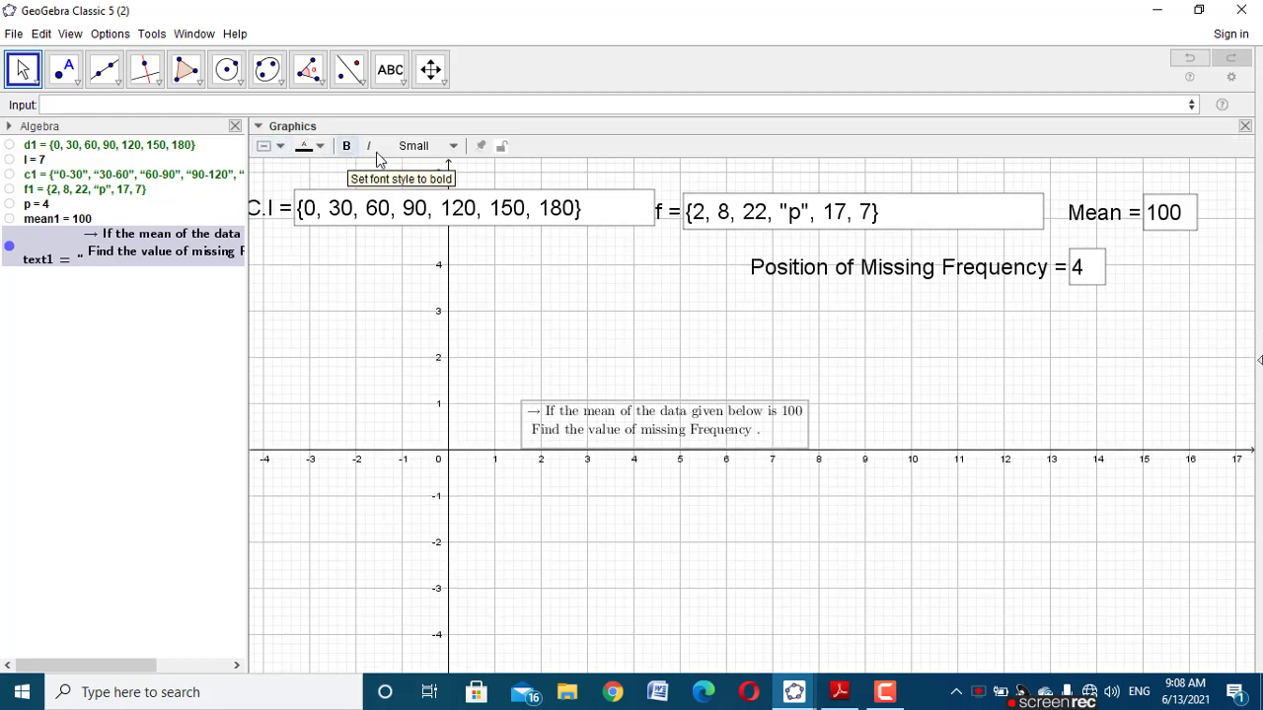
pyautogui.click(403, 146)
pyautogui.click(407, 228)
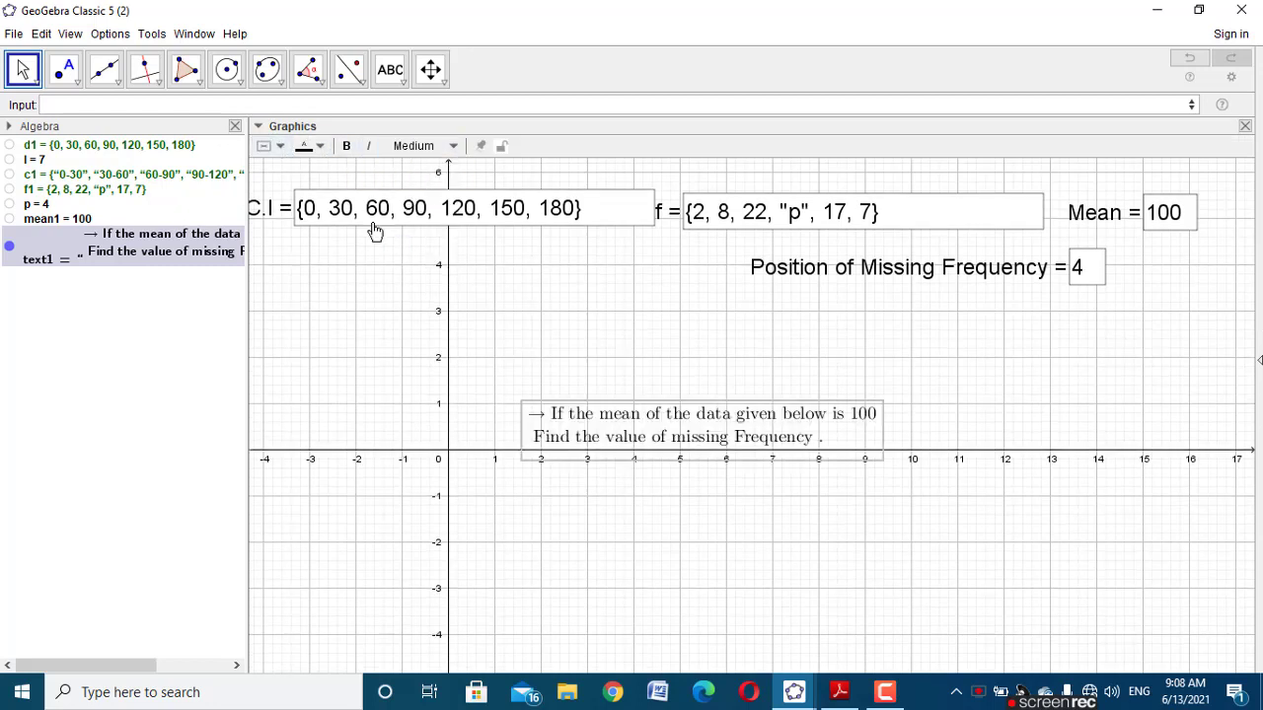
pyautogui.click(346, 146)
pyautogui.moveTo(595, 424); pyautogui.dragTo(340, 298)
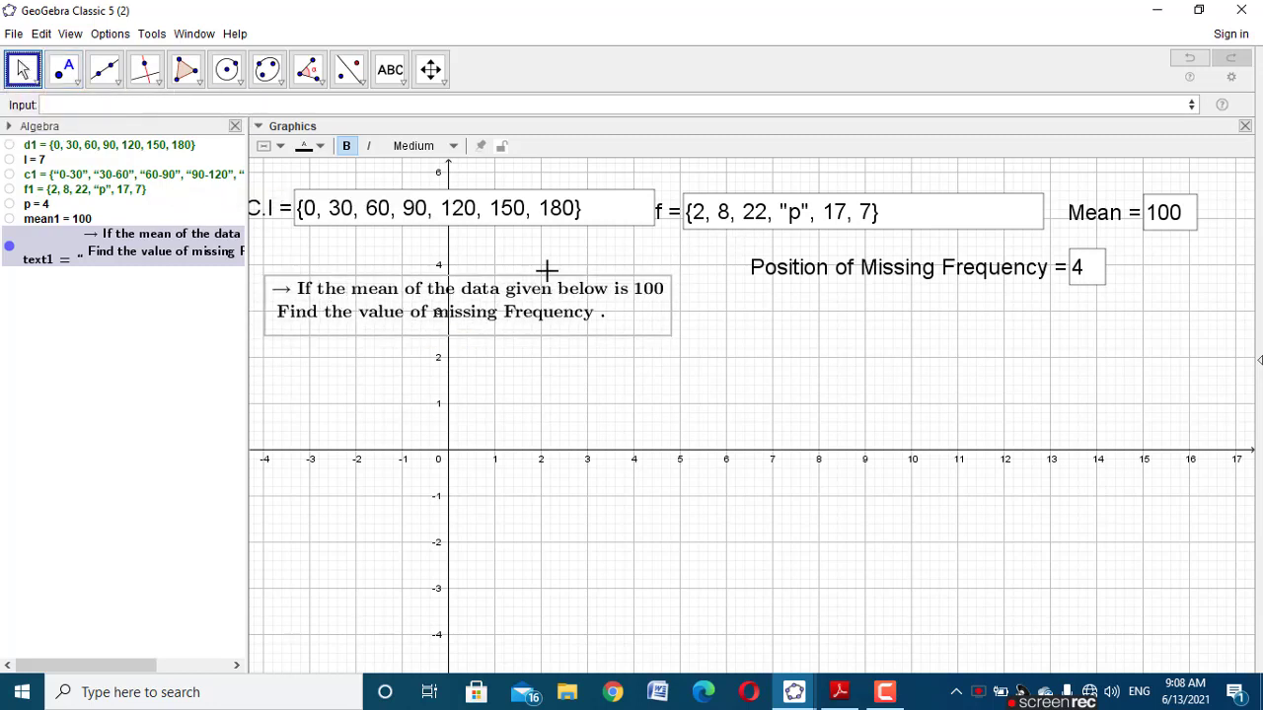
# Step: Extract the missing frequency's symbol from the frequency list with Element(f1, p)
pyautogui.click(119, 104)
pyautogui.write('Elem')
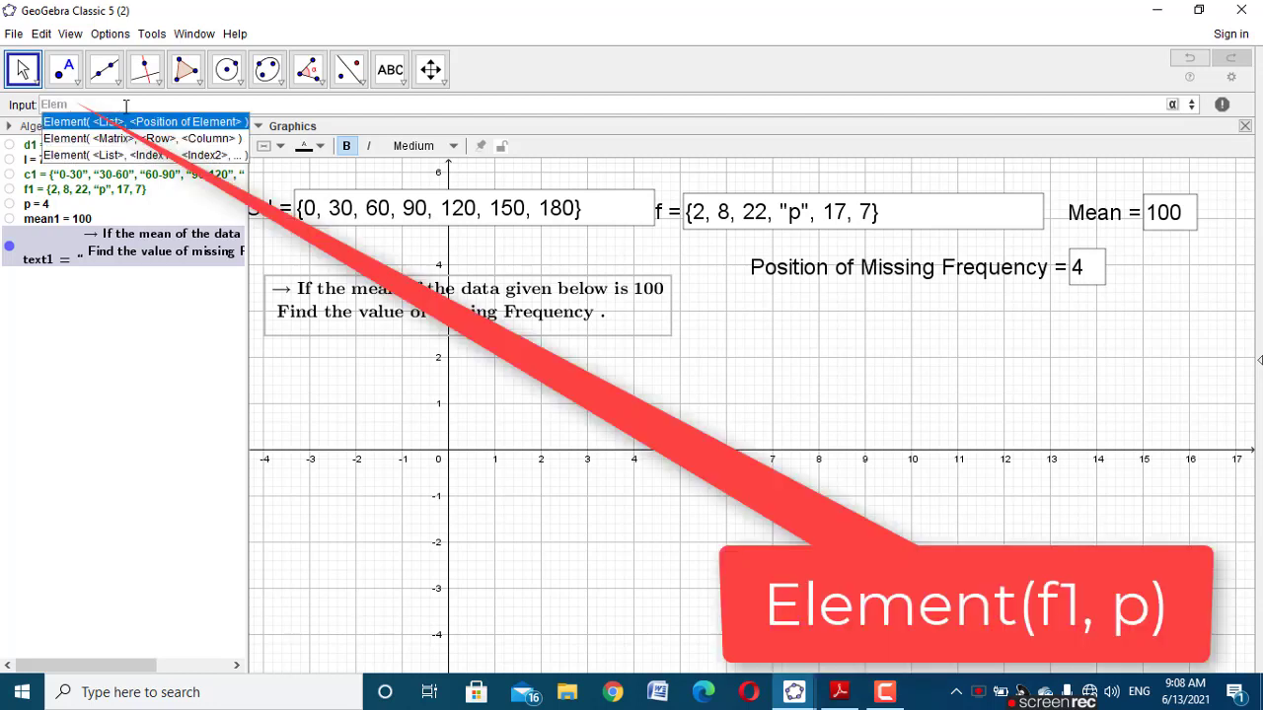
pyautogui.click(145, 122)
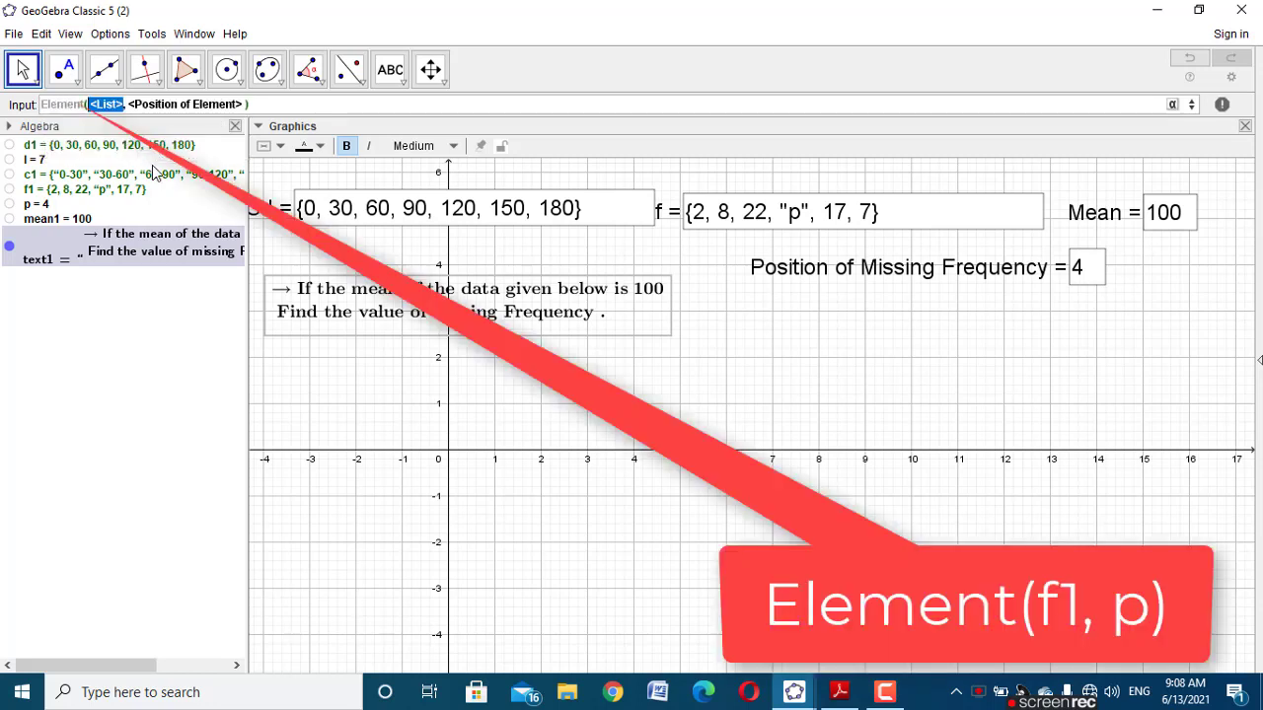
pyautogui.write('f1')
pyautogui.press('Tab')
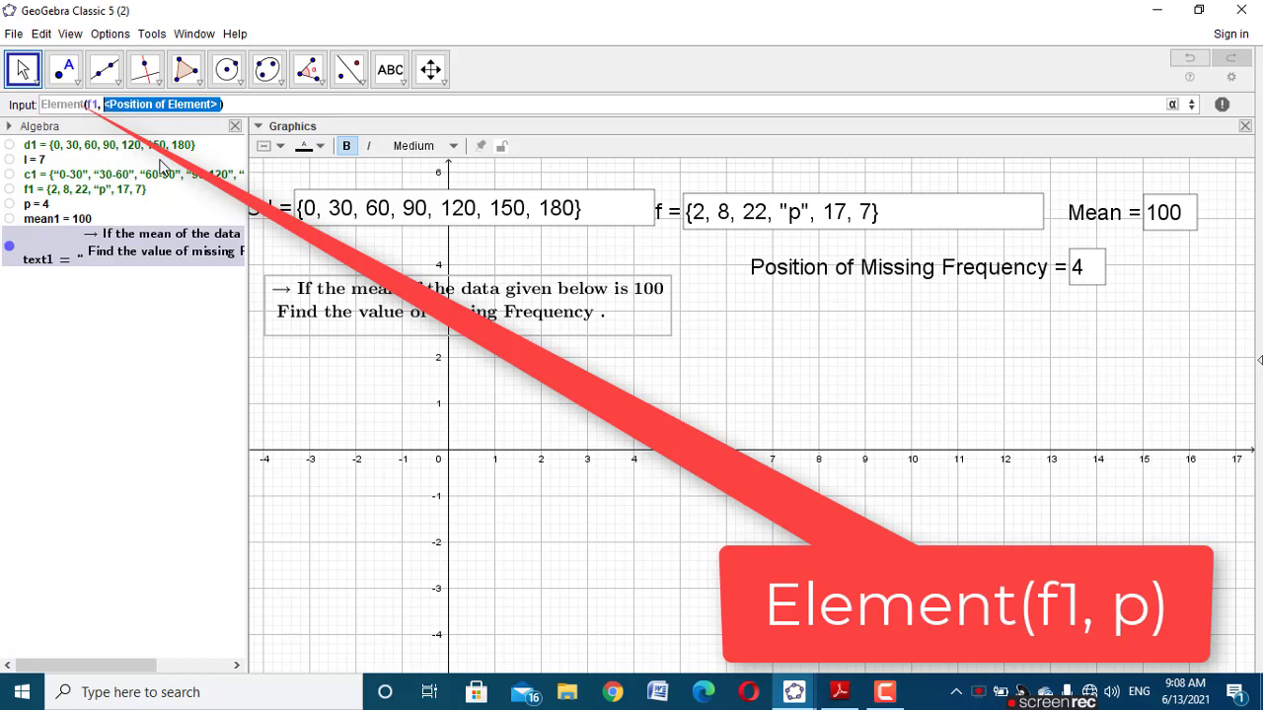
pyautogui.write('p')
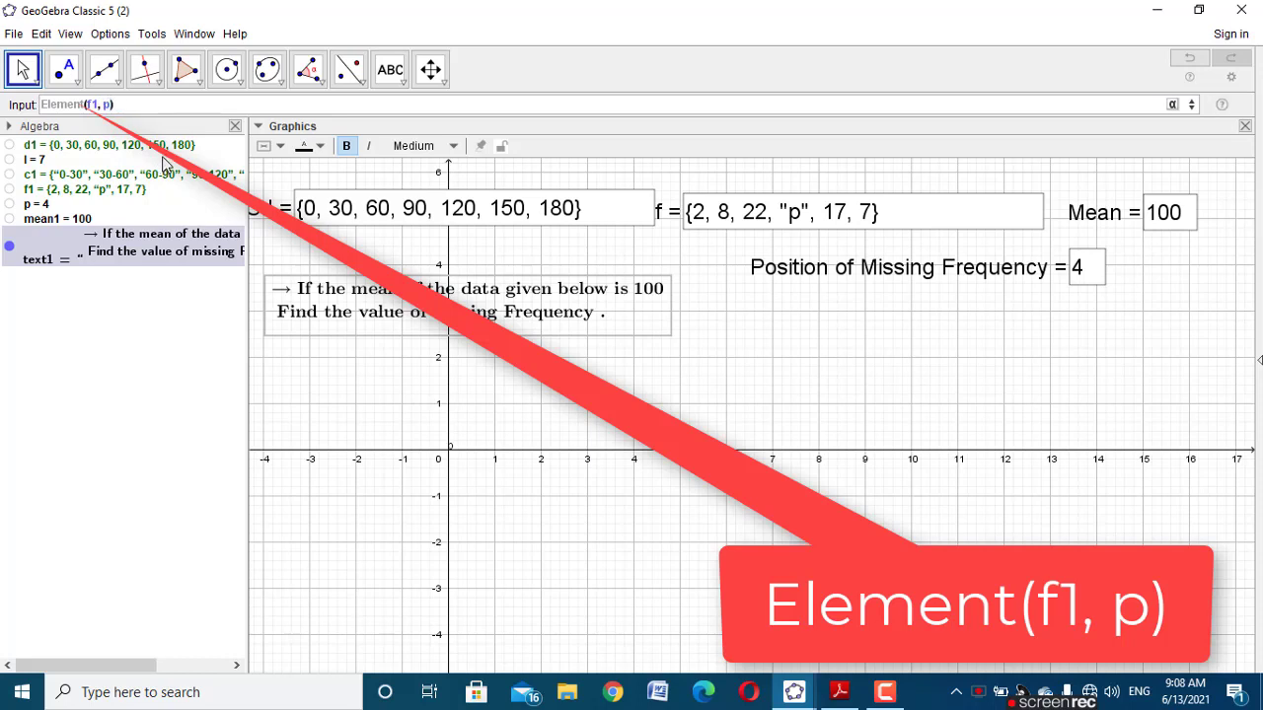
pyautogui.press('Return')
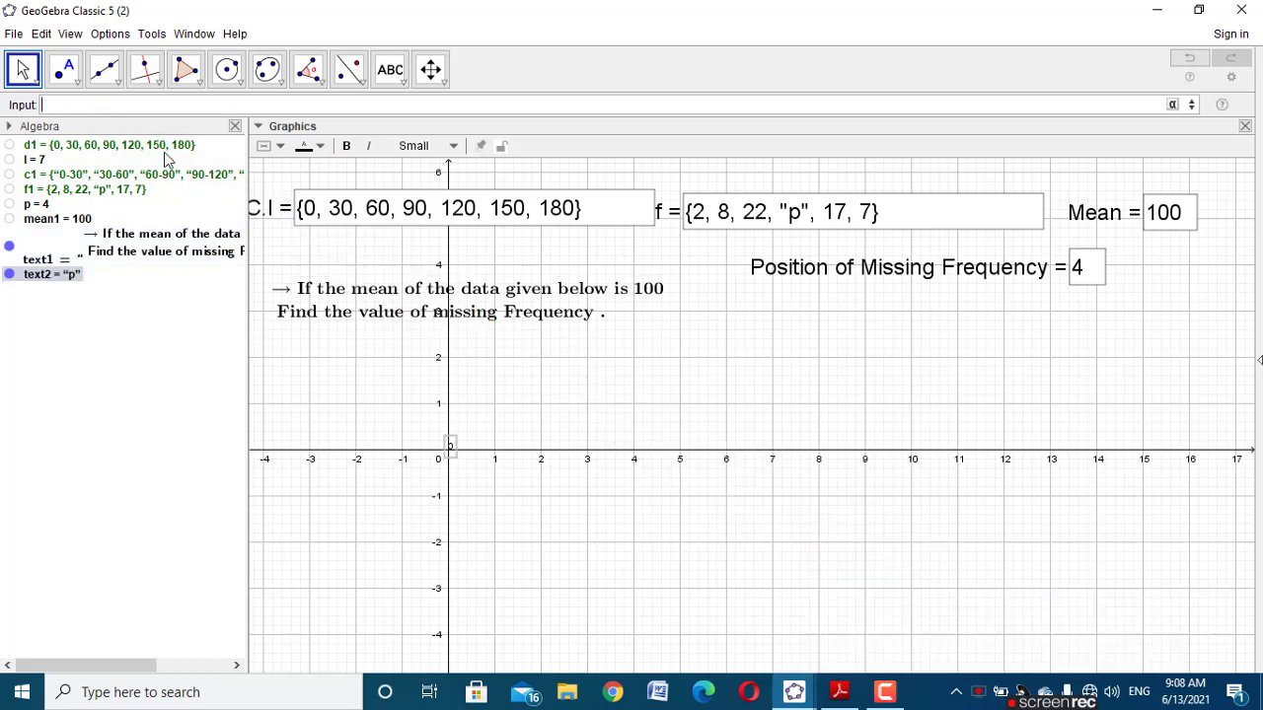
# Step: Insert the text2 object after "Frequency" in the question text and hide the separate text2 in the graphics view
pyautogui.rightClick(358, 296)
pyautogui.click(430, 416)
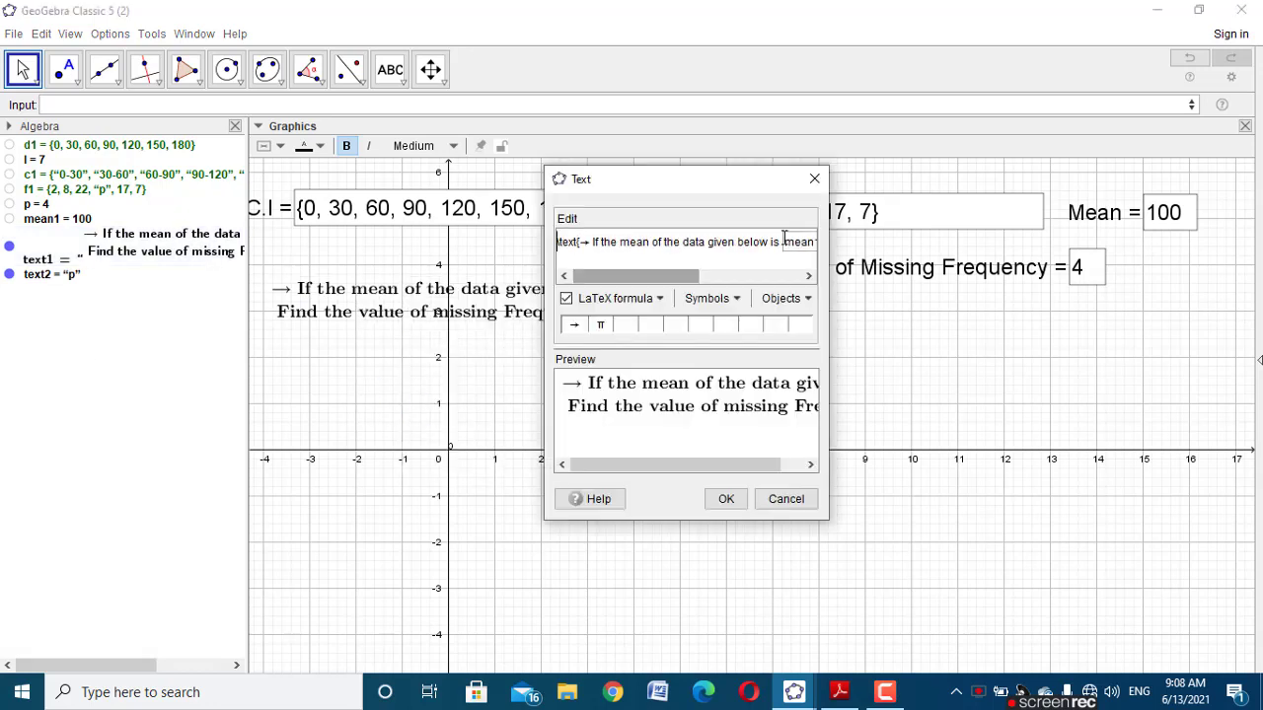
pyautogui.moveTo(657, 276); pyautogui.dragTo(854, 274)
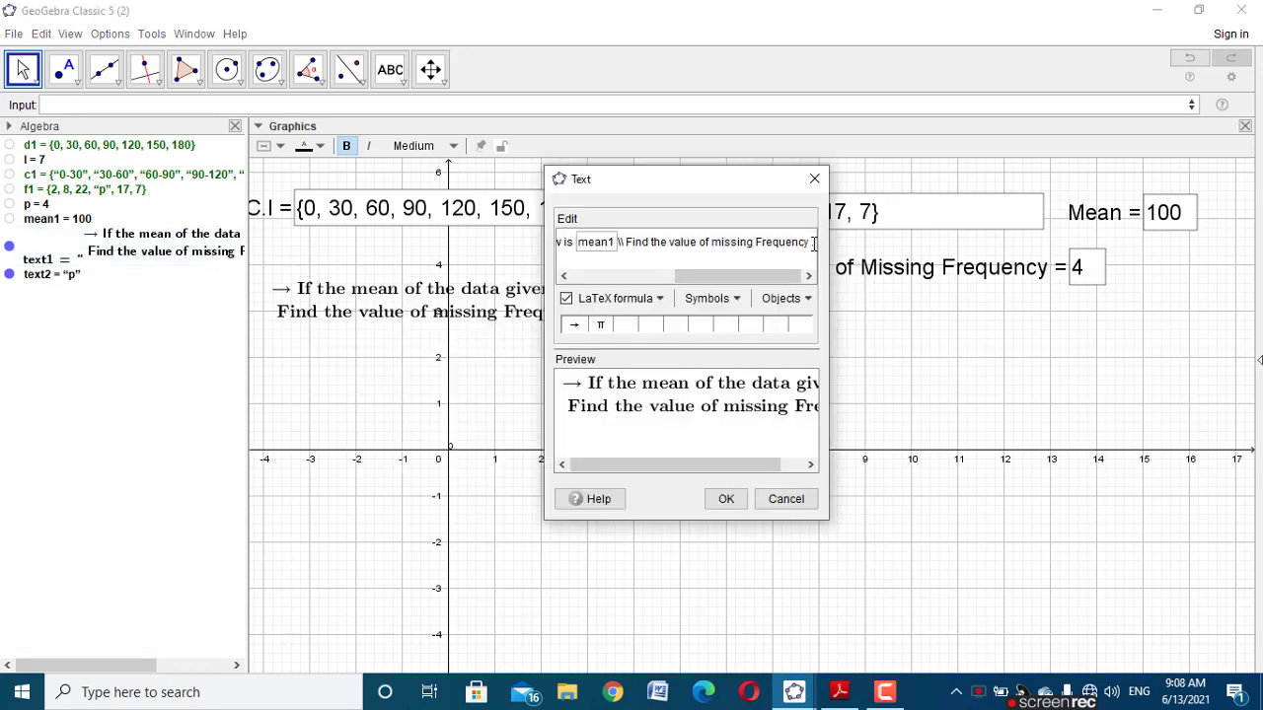
pyautogui.click(808, 276)
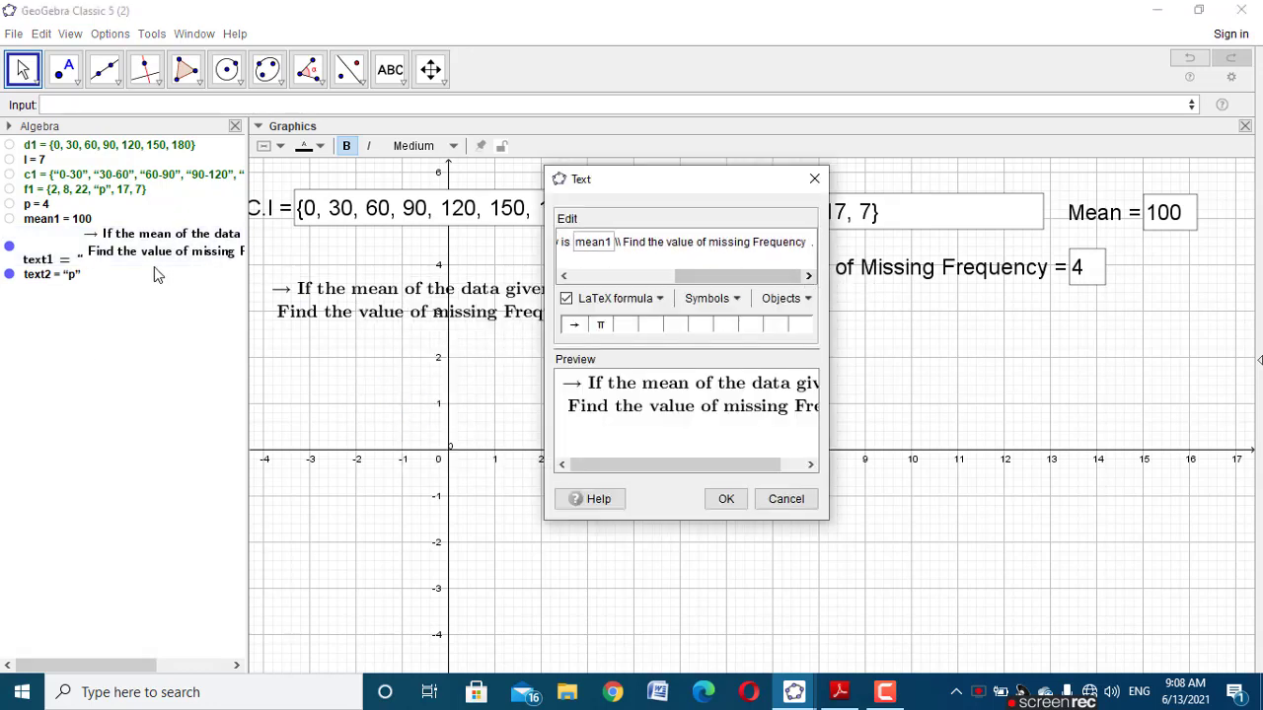
pyautogui.click(69, 274)
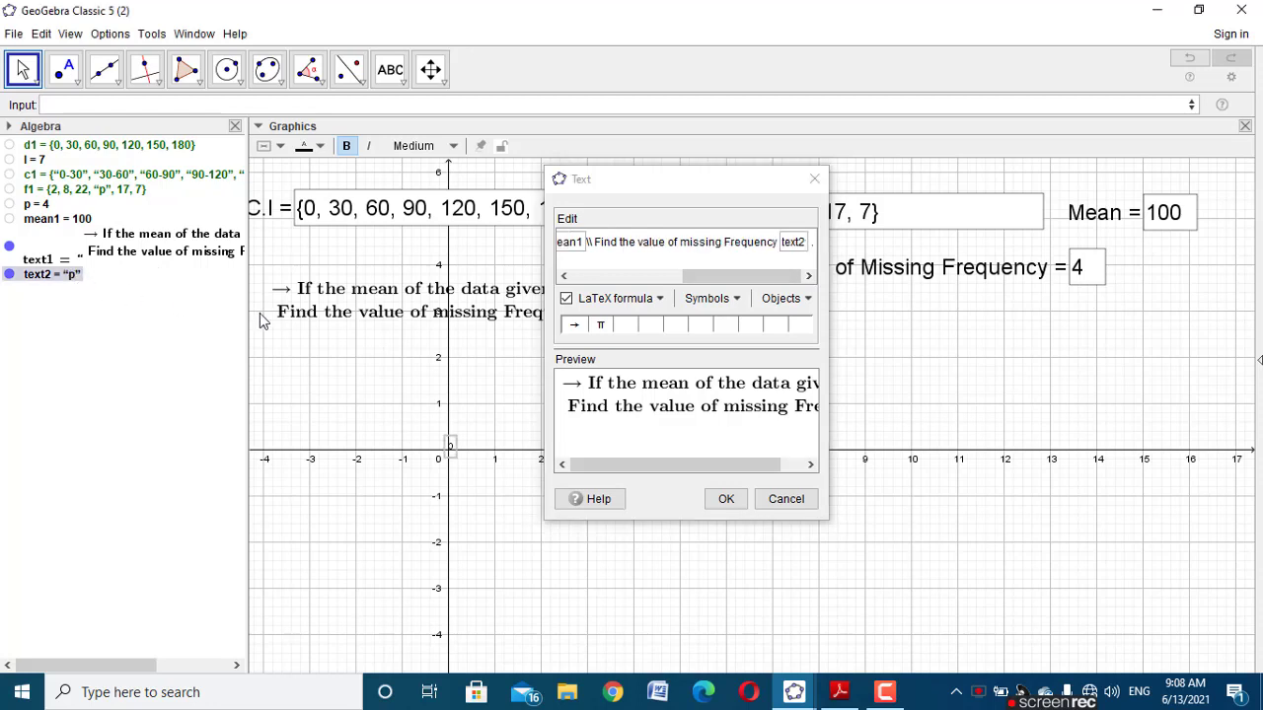
pyautogui.click(726, 498)
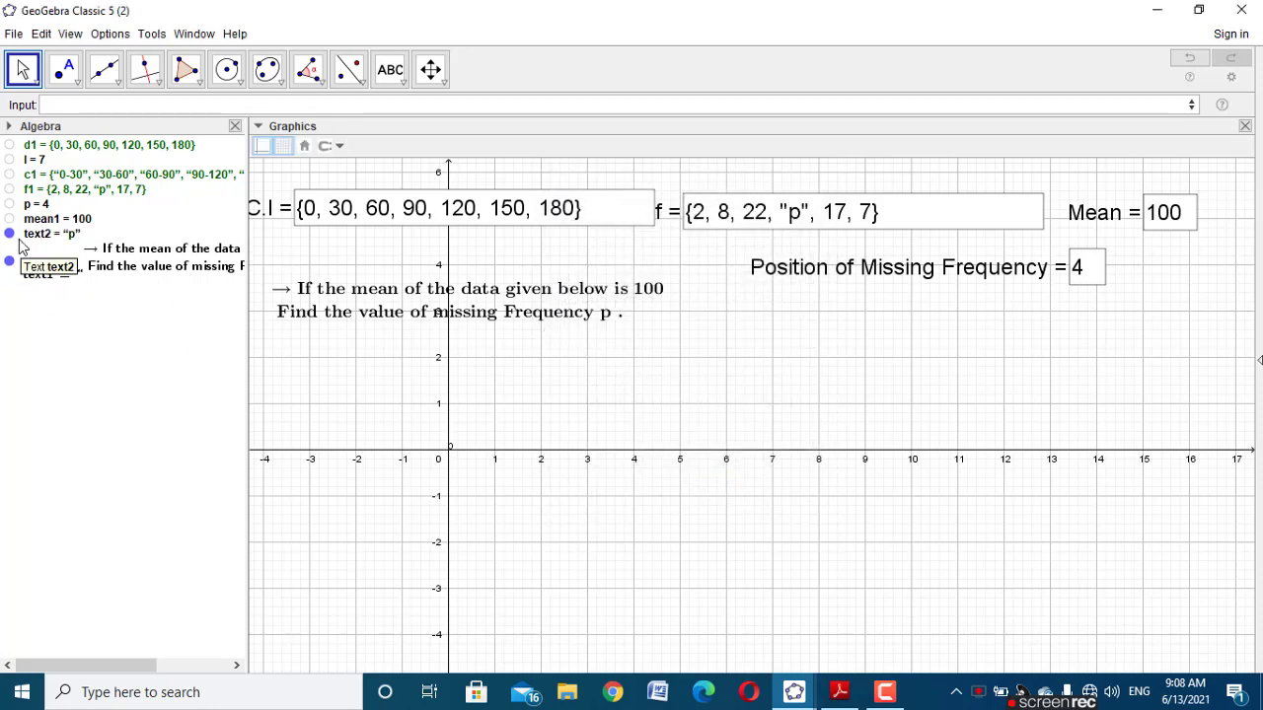
pyautogui.click(10, 236)
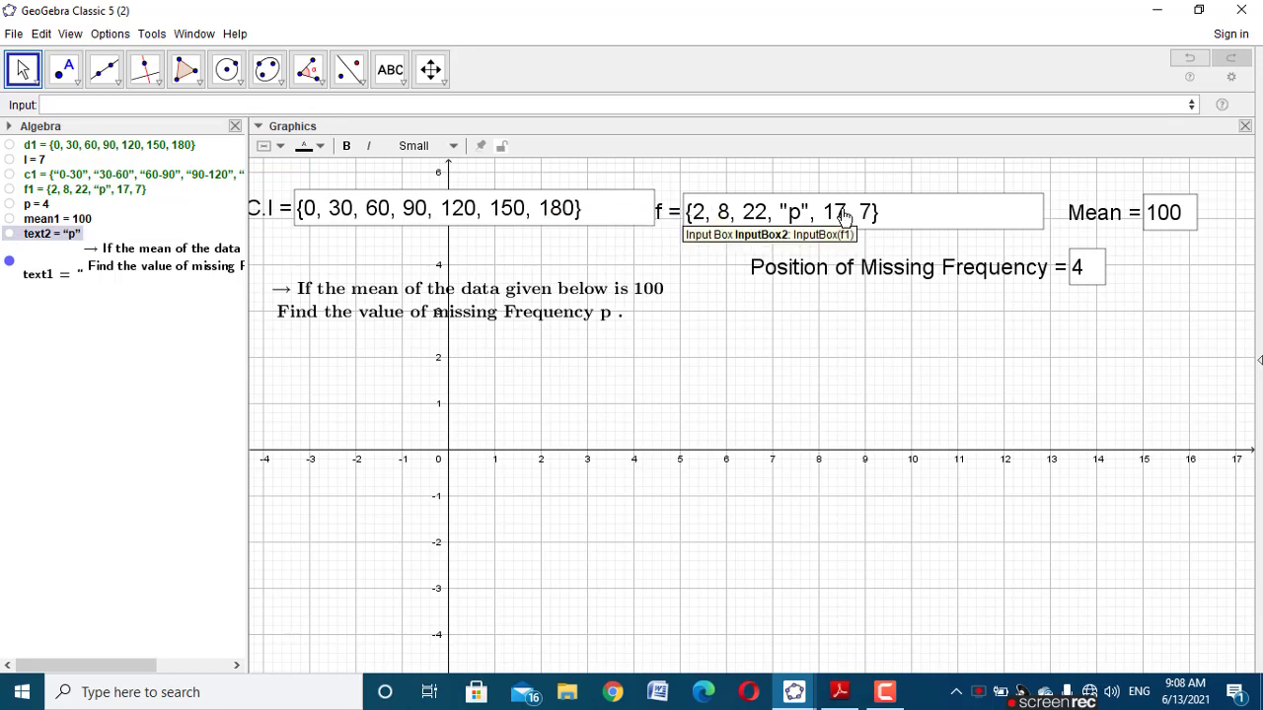
# Step: Change the missing frequency's symbol in the f list's input box to "q"
pyautogui.click(804, 215)
pyautogui.press('BackSpace')
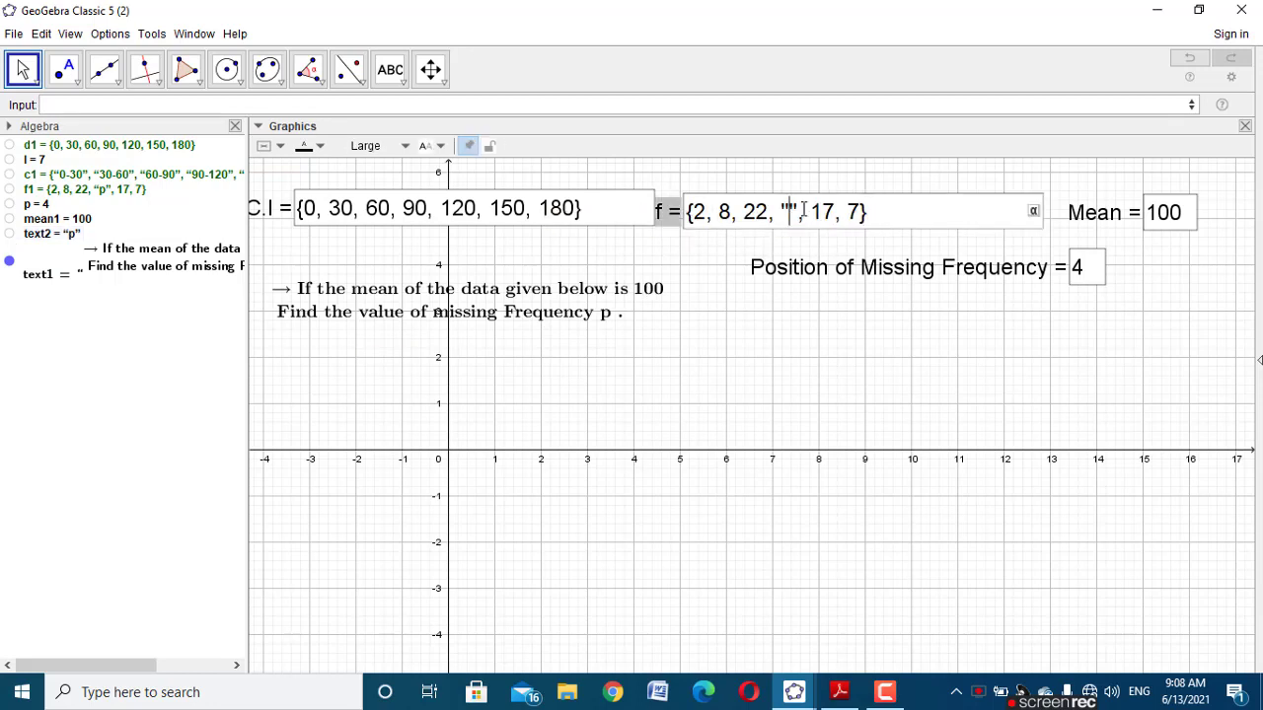
pyautogui.write('Q')
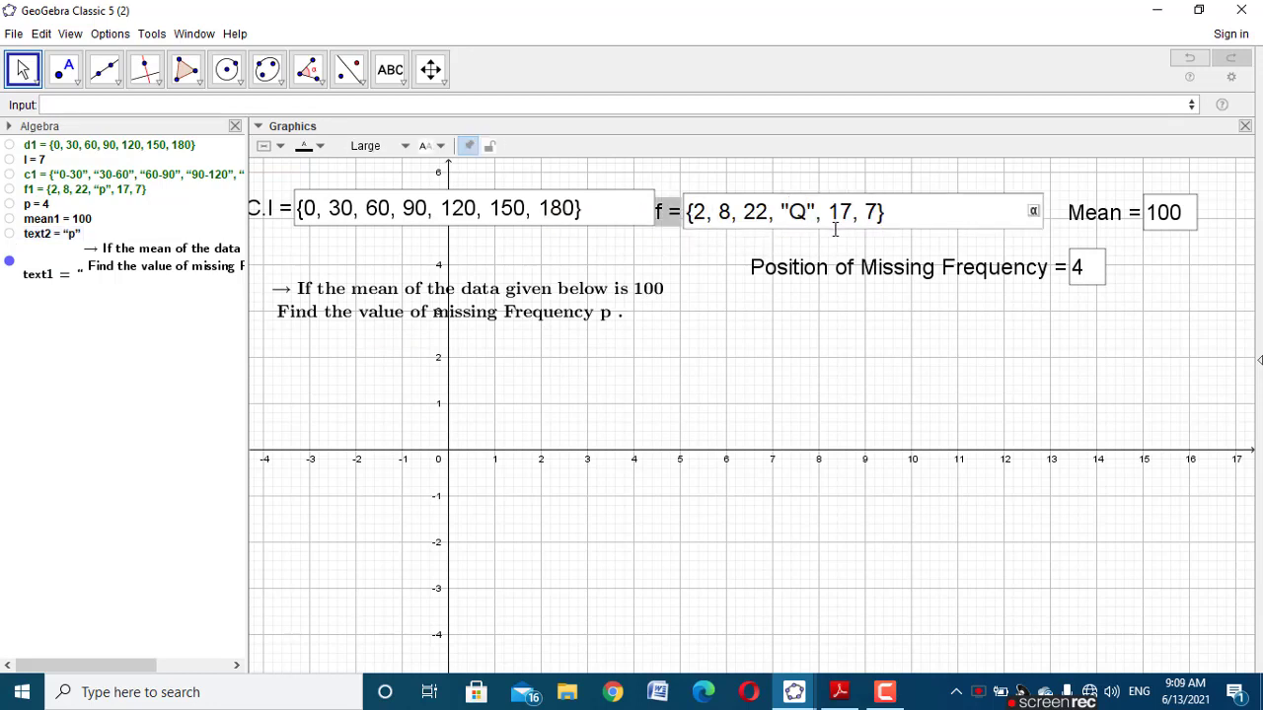
pyautogui.press('BackSpace')
pyautogui.write('q')
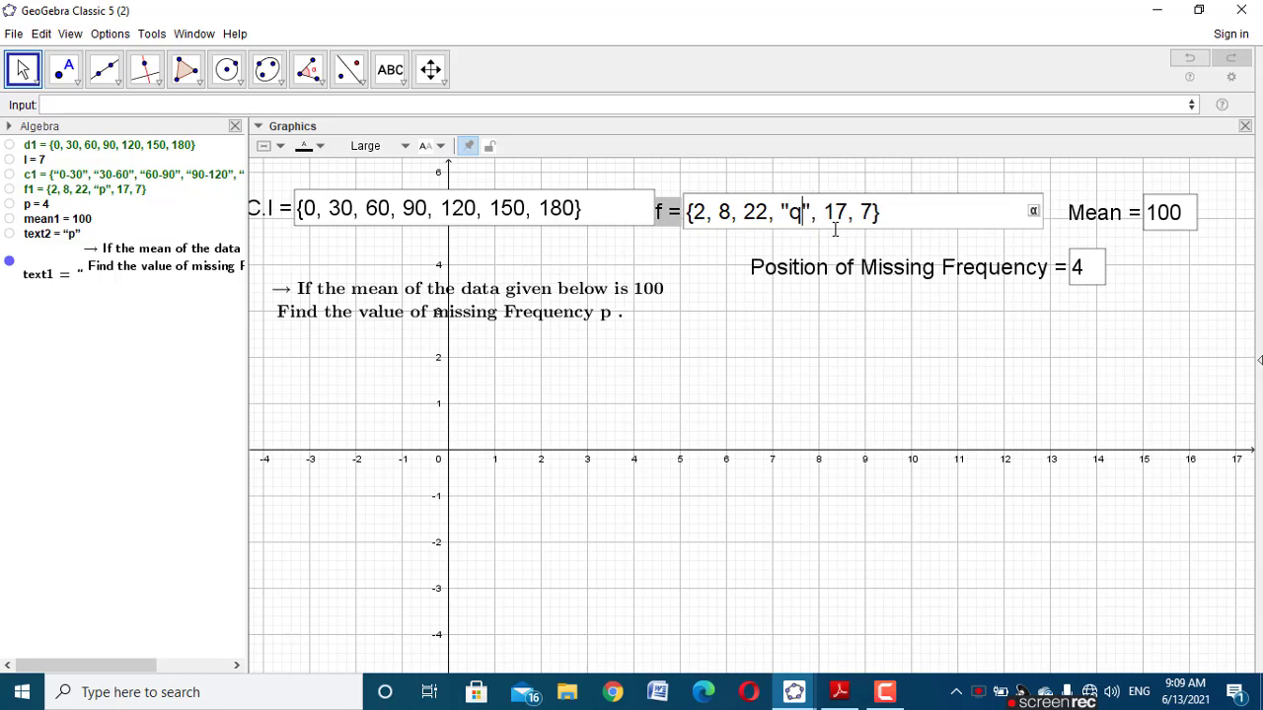
pyautogui.click(891, 358)
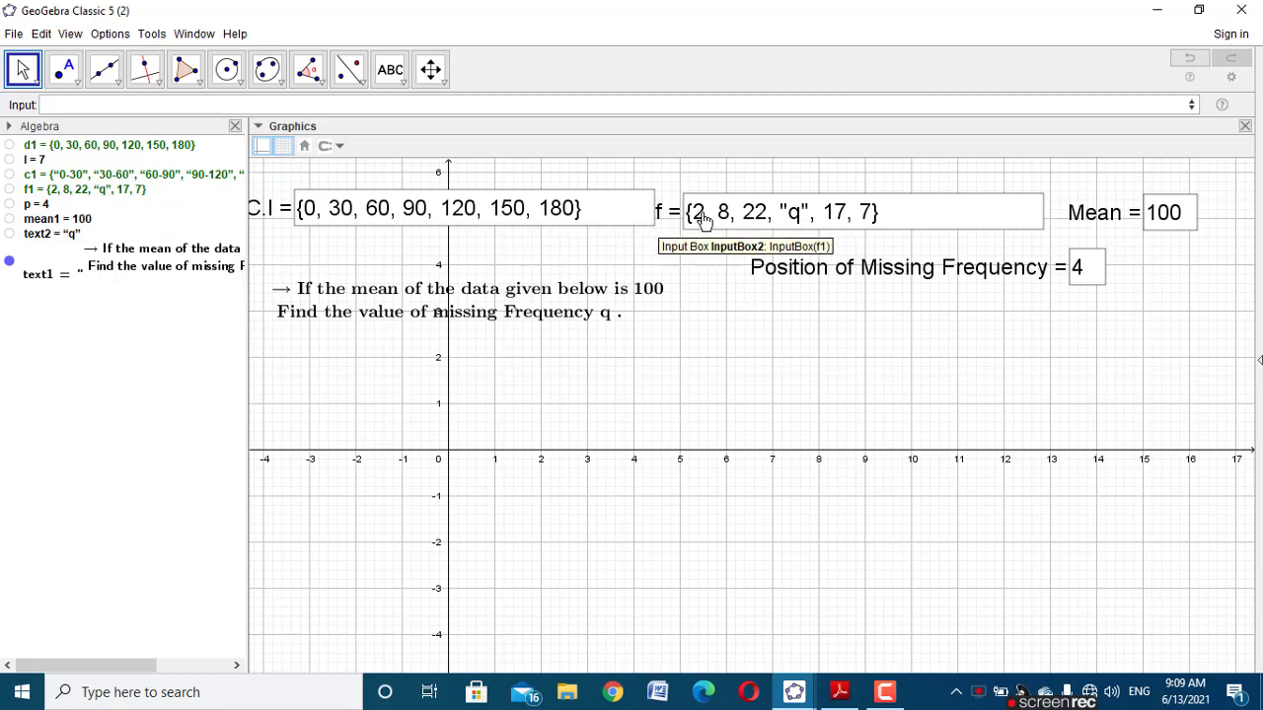
# Step: Look at the table layout in the finished reference worksheet and return to the new worksheet
pyautogui.click(794, 691)
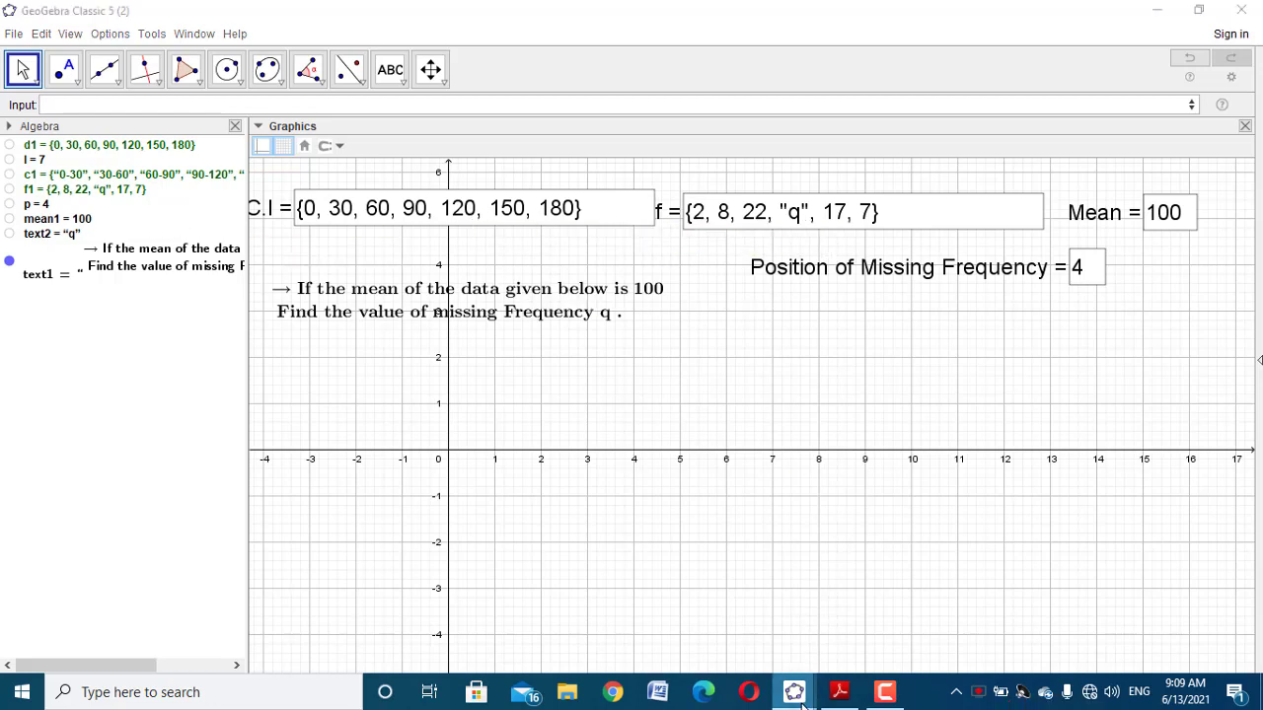
pyautogui.click(714, 618)
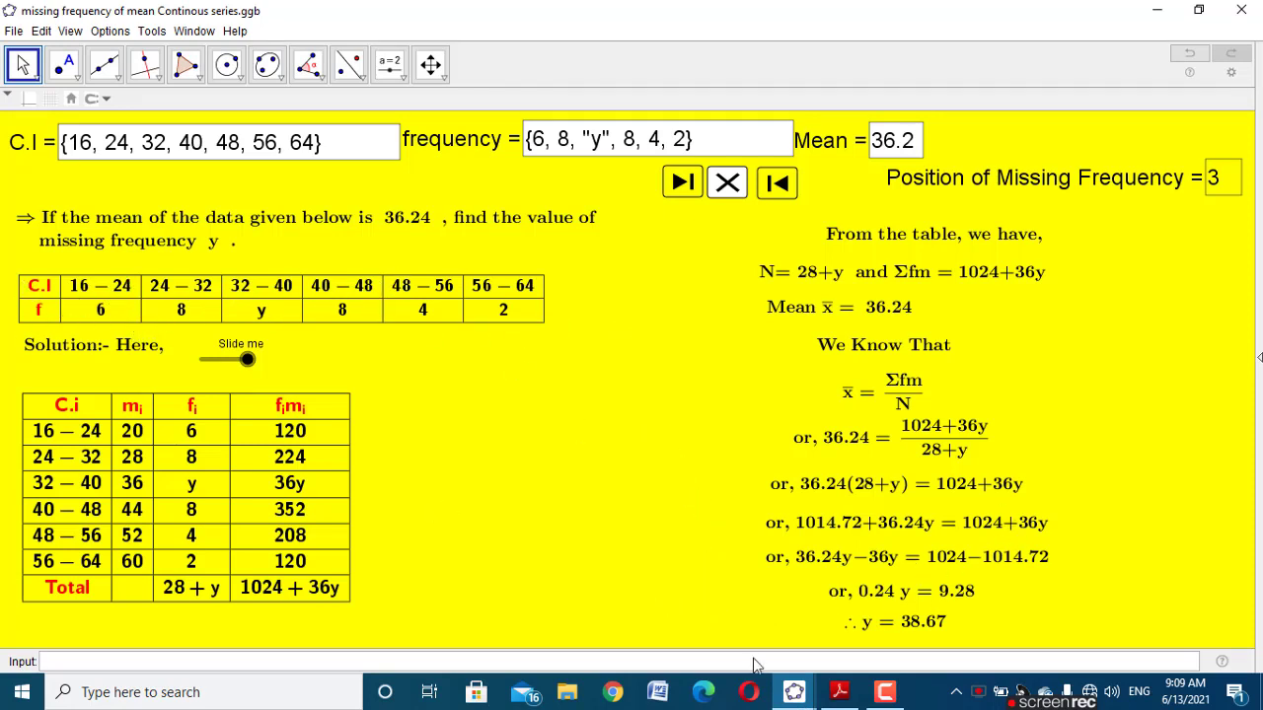
pyautogui.moveTo(794, 691)
pyautogui.click(848, 632)
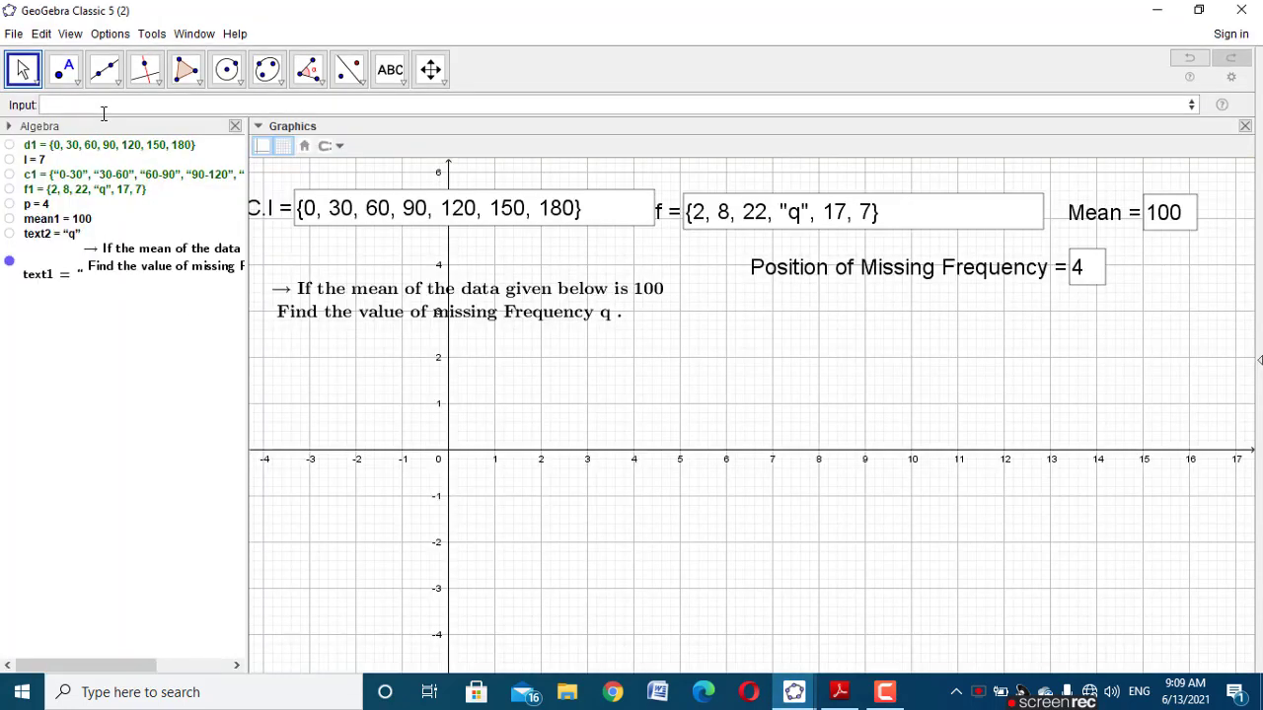
# Step: Start a TableText command with Append("C.I", c1) as its first list
pyautogui.write('tabl')
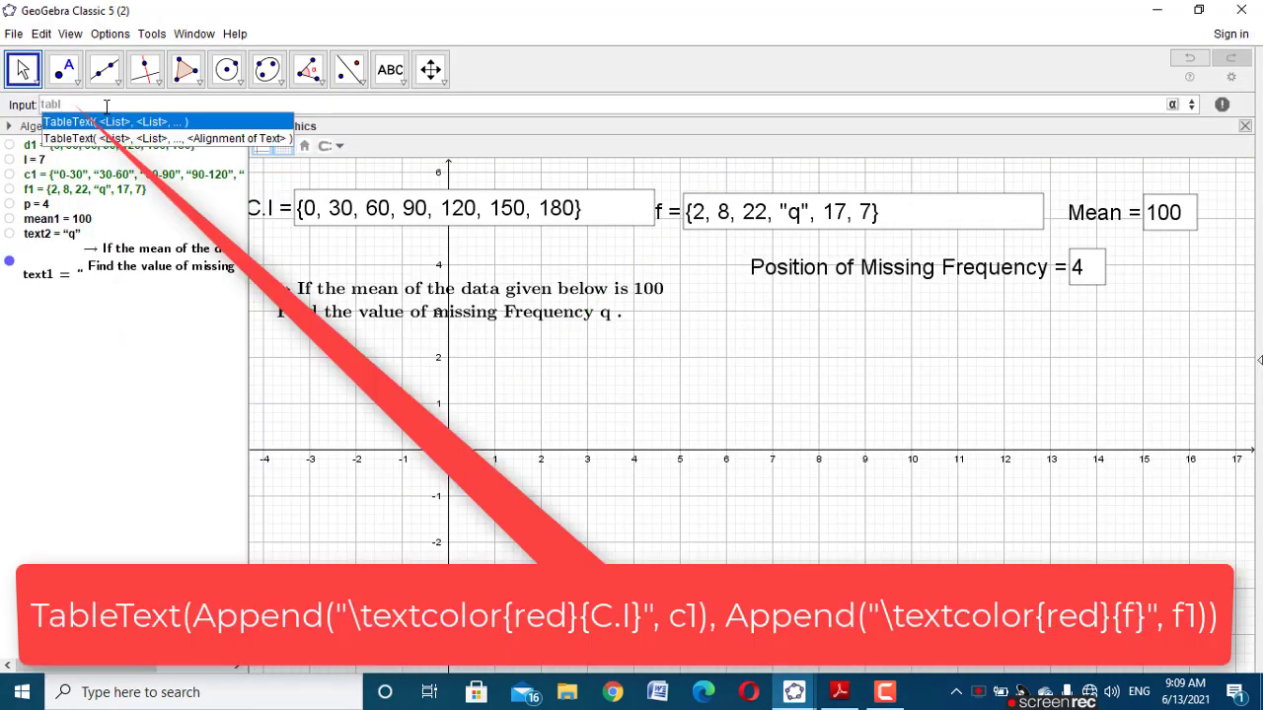
pyautogui.click(117, 122)
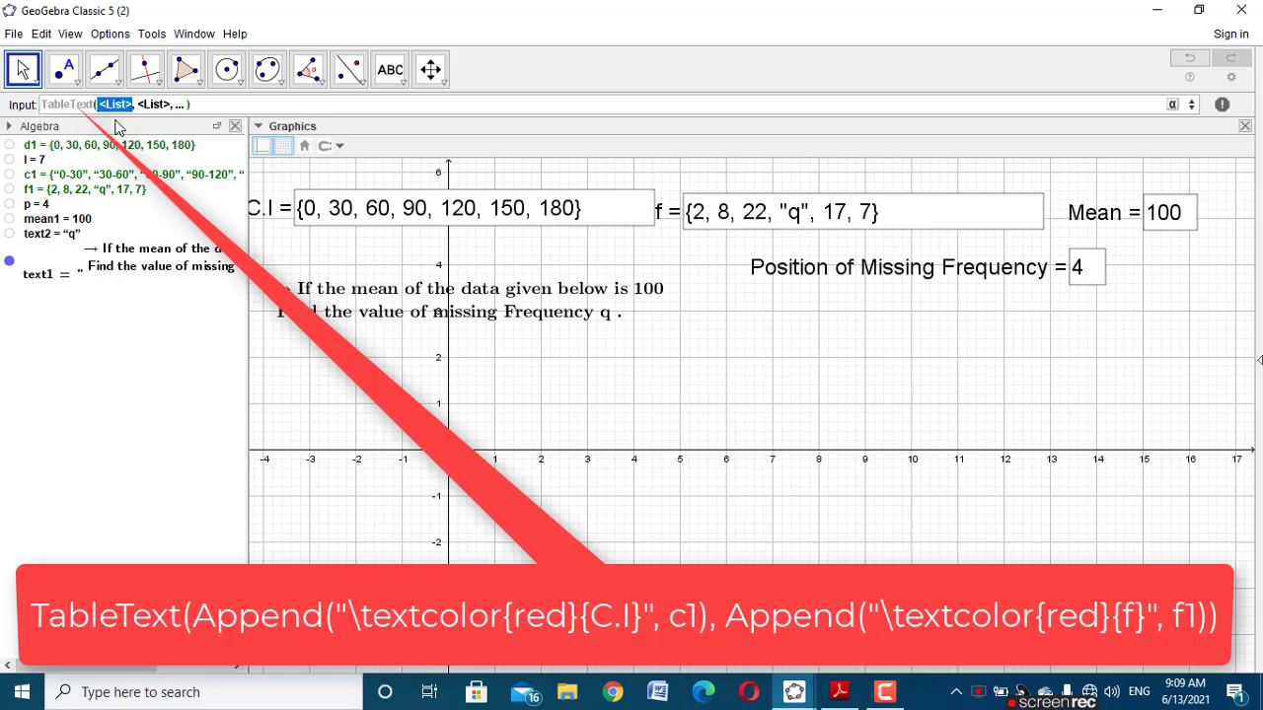
pyautogui.write('App')
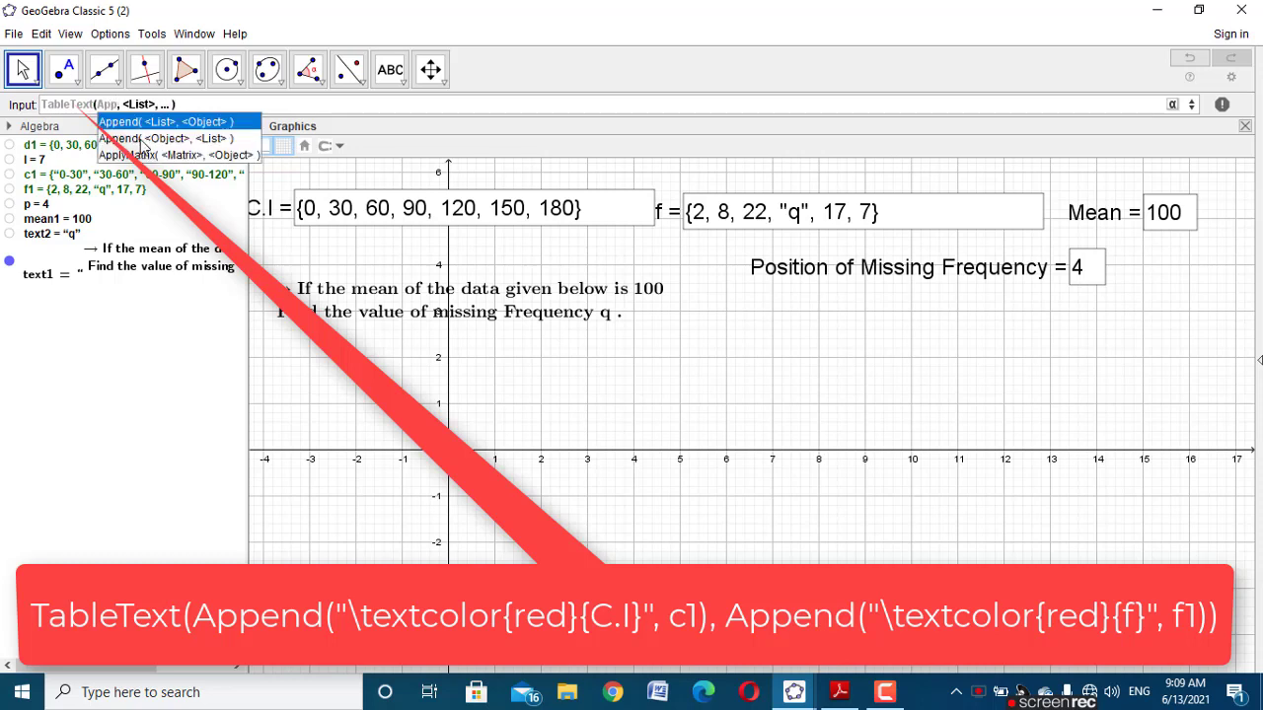
pyautogui.click(143, 146)
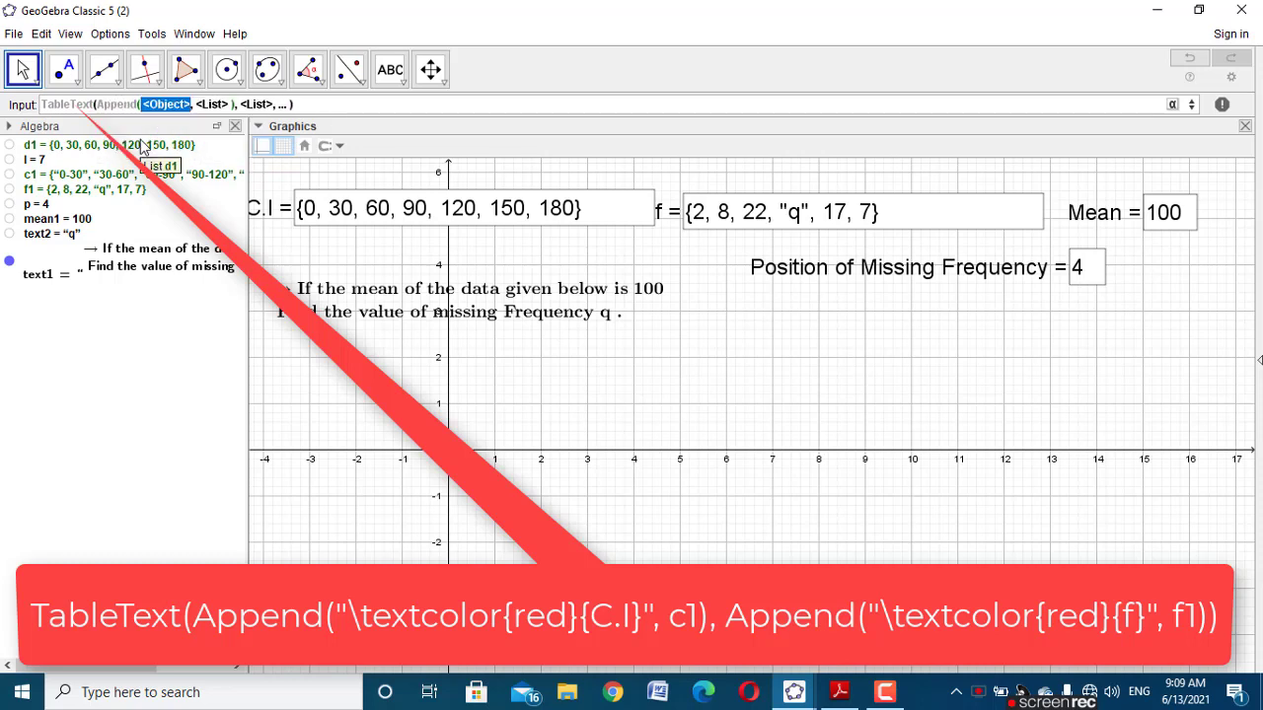
pyautogui.write('"C')
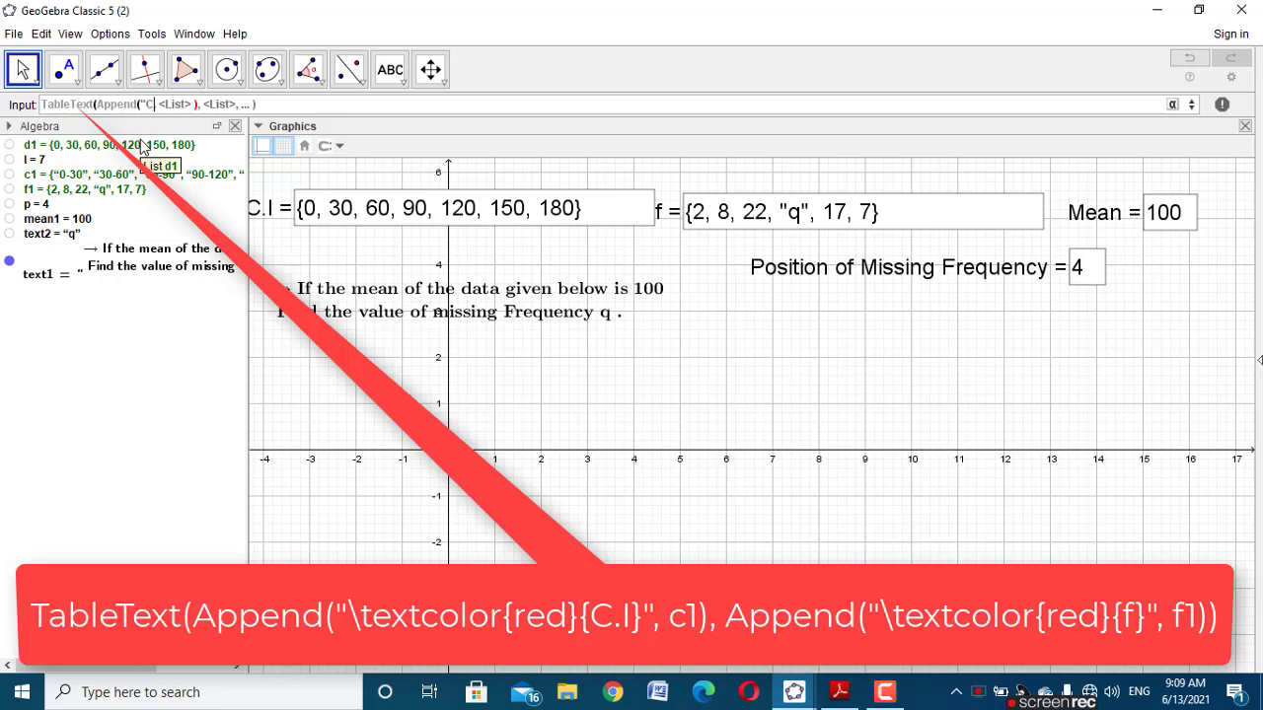
pyautogui.write('.I"')
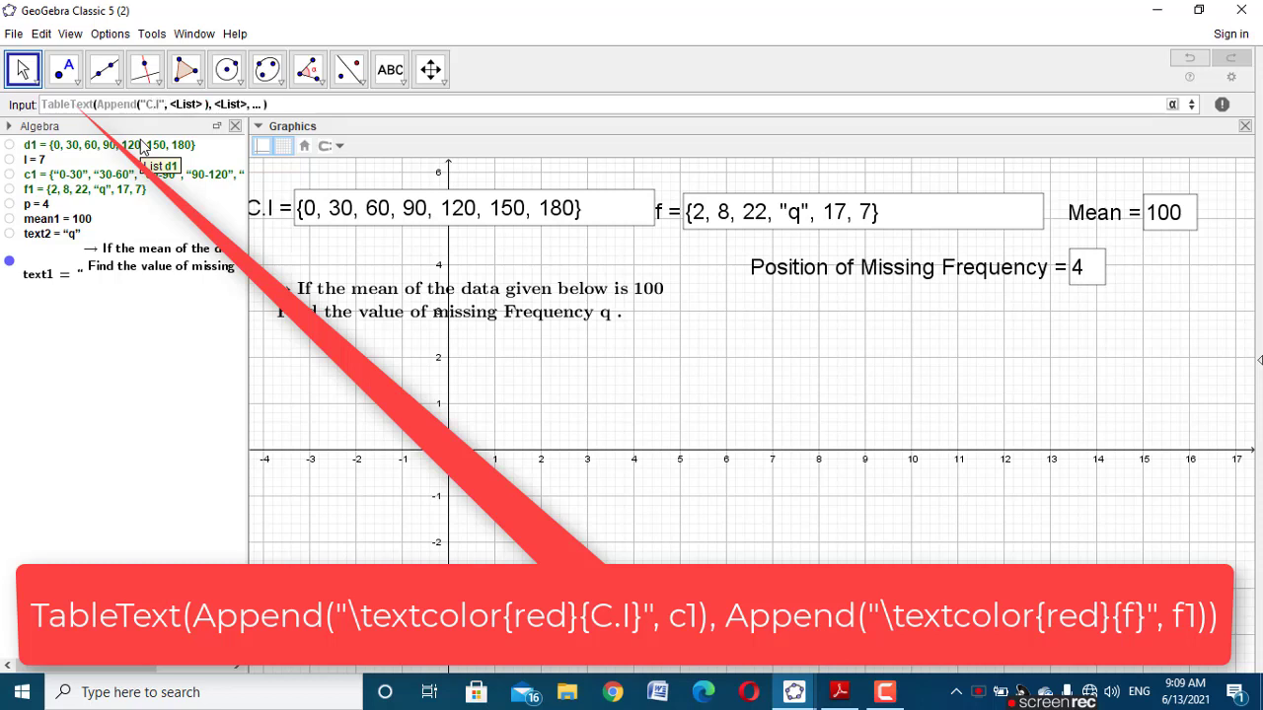
pyautogui.write(', c1), App')
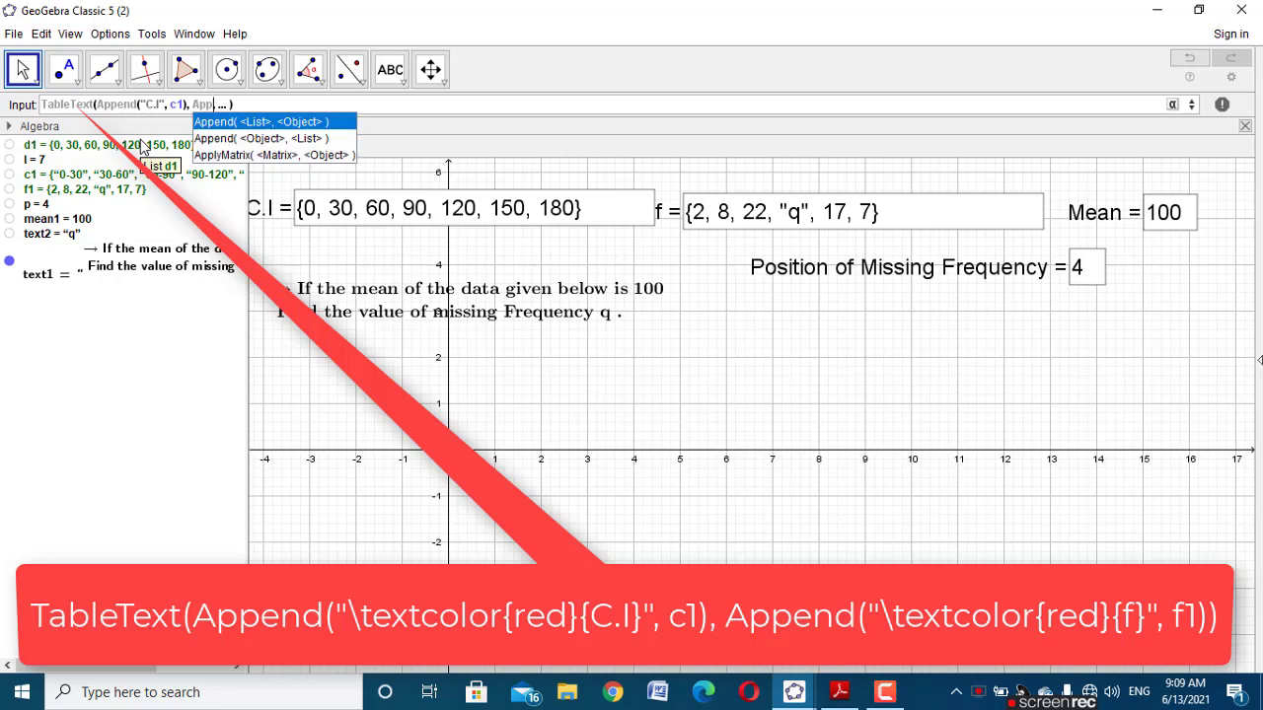
# Step: Complete the TableText command with Append("f", f1) as its second list
pyautogui.click(301, 140)
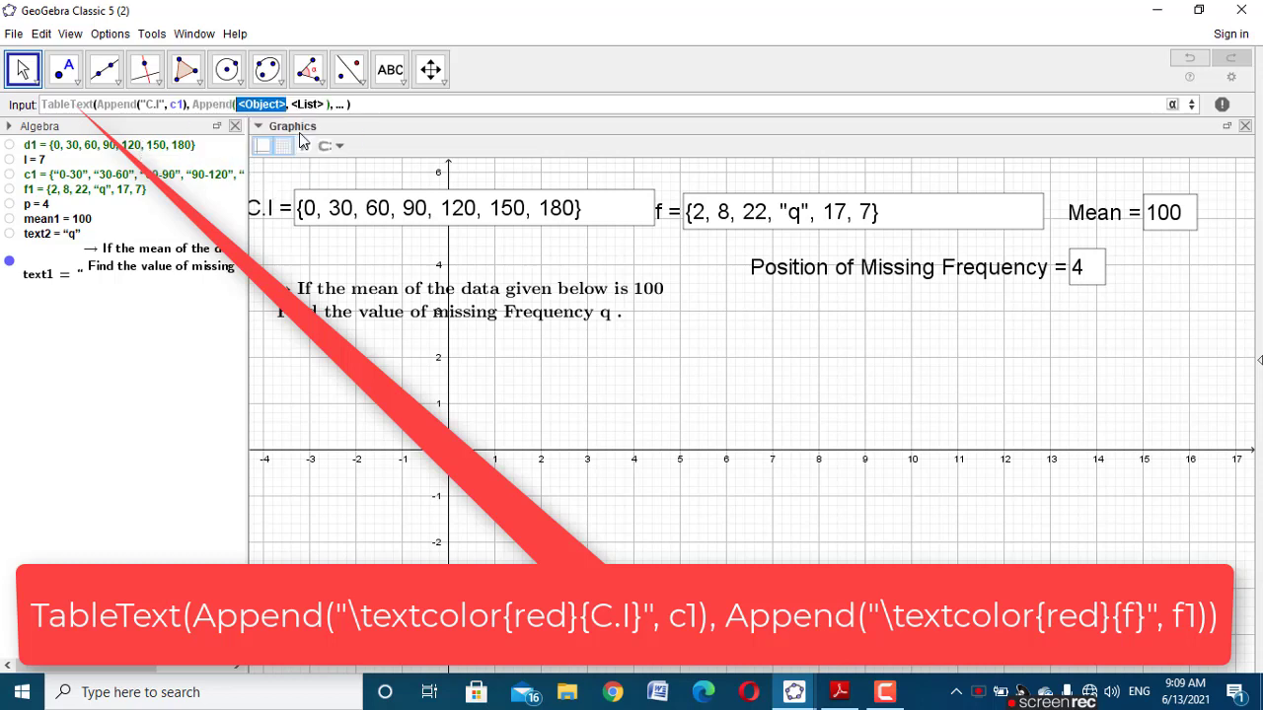
pyautogui.write('"')
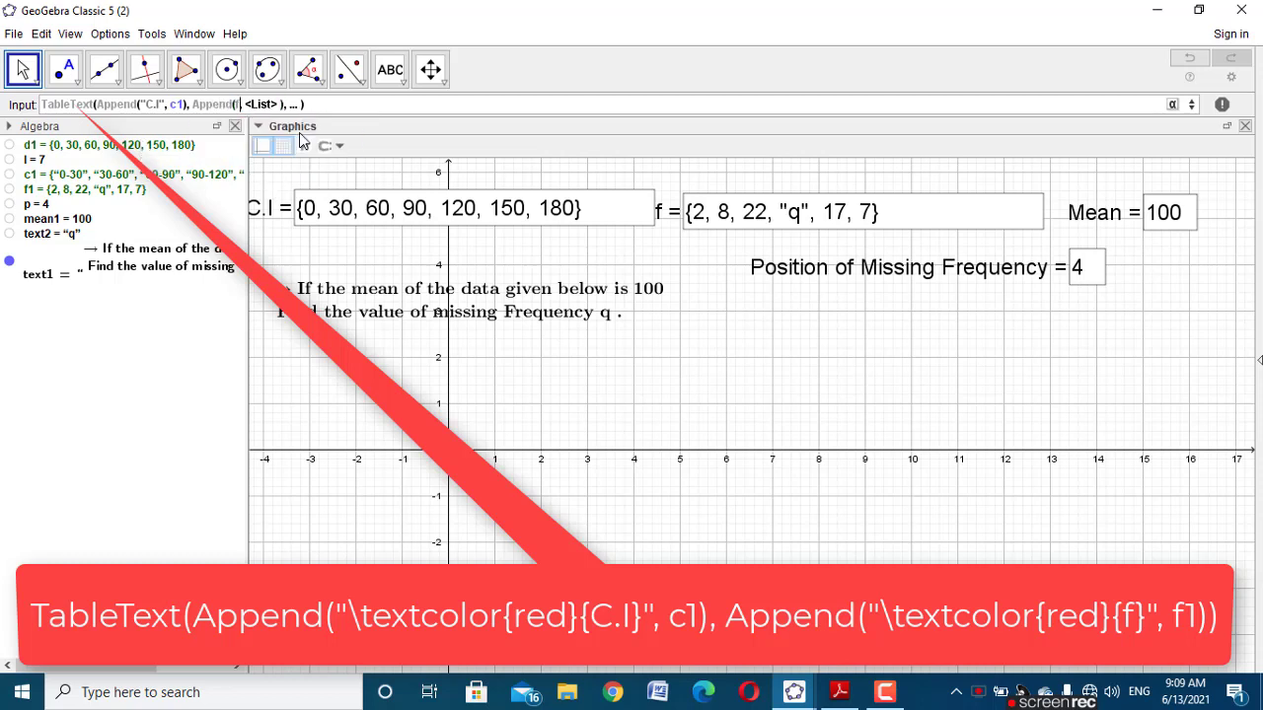
pyautogui.write('f"')
pyautogui.press('Tab')
pyautogui.write('f1')
pyautogui.press('Tab')
pyautogui.press('Return')
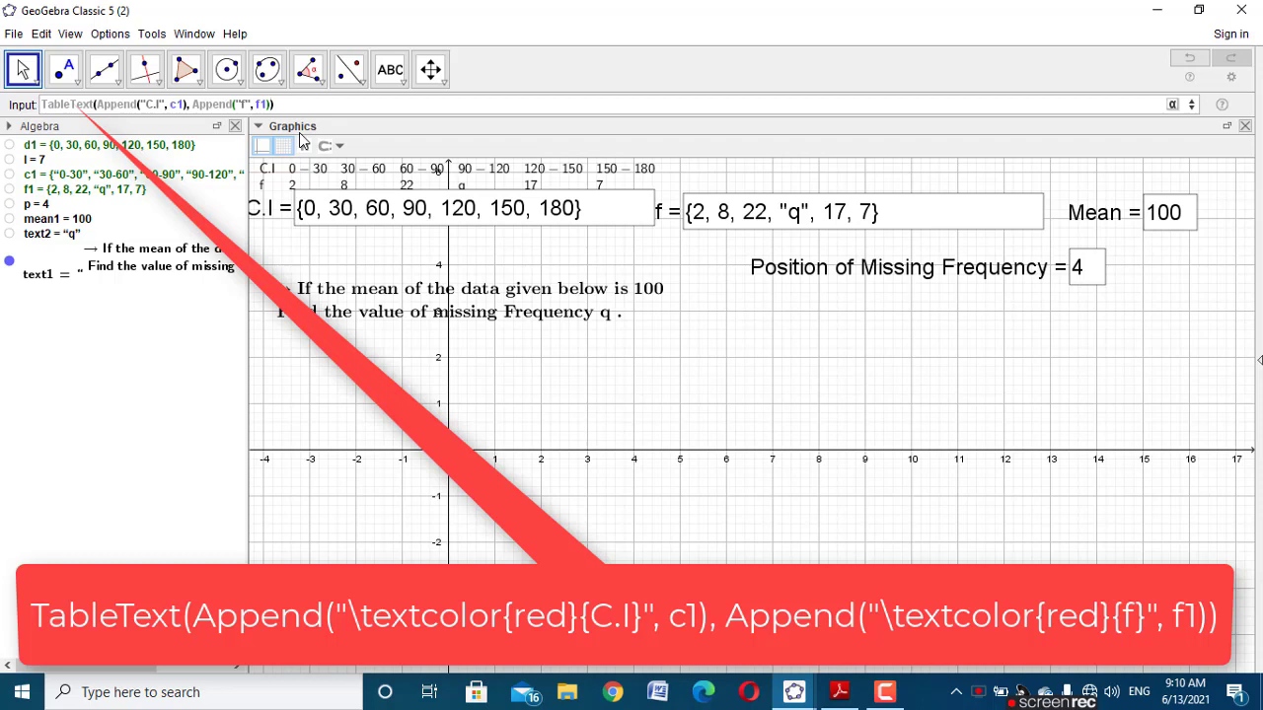
# Step: Make both row headings red with \textcolor{red}{C.I} and \textcolor{red}{f} in the TableText command and create the table
pyautogui.click(149, 104)
pyautogui.write('ext')
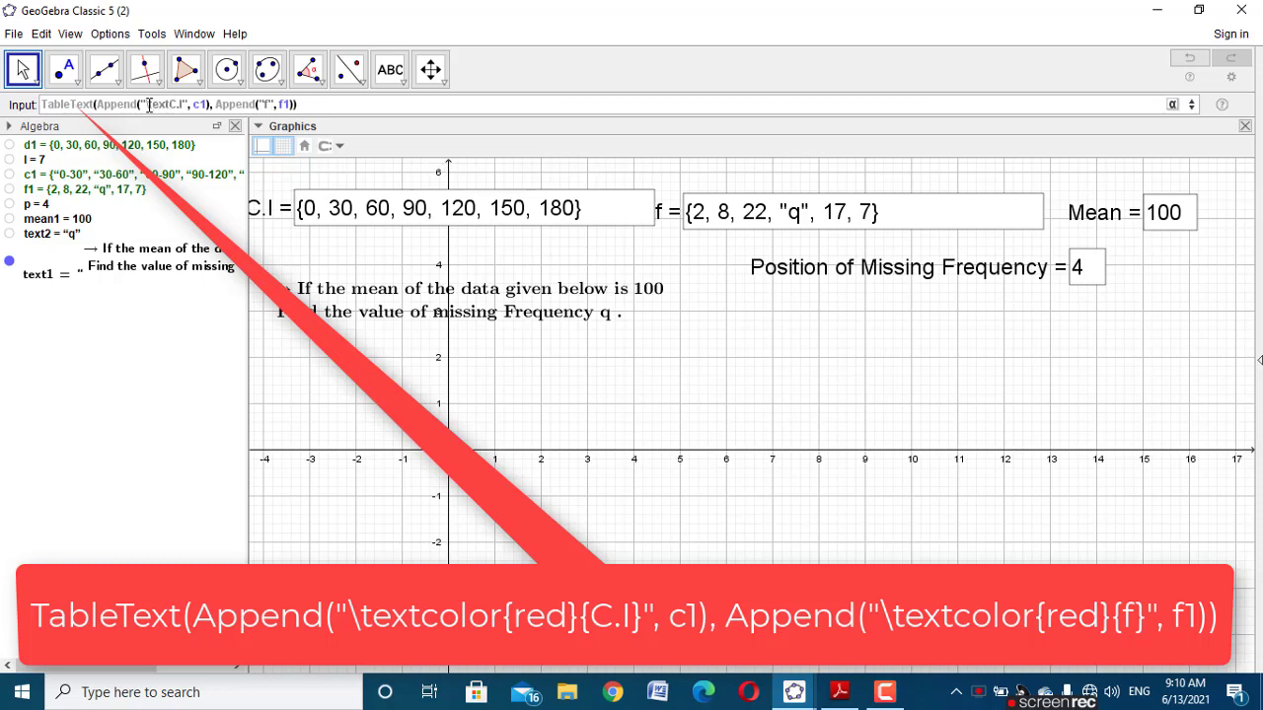
pyautogui.write('color{r')
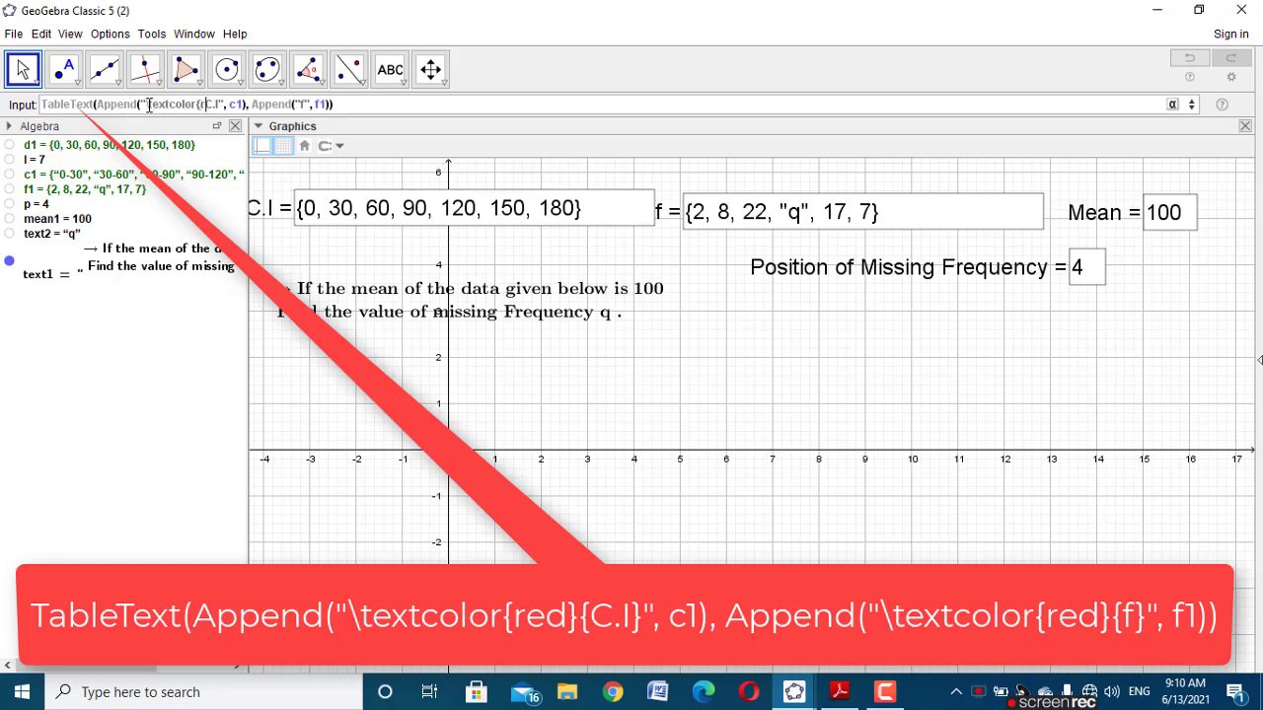
pyautogui.write('ed}{')
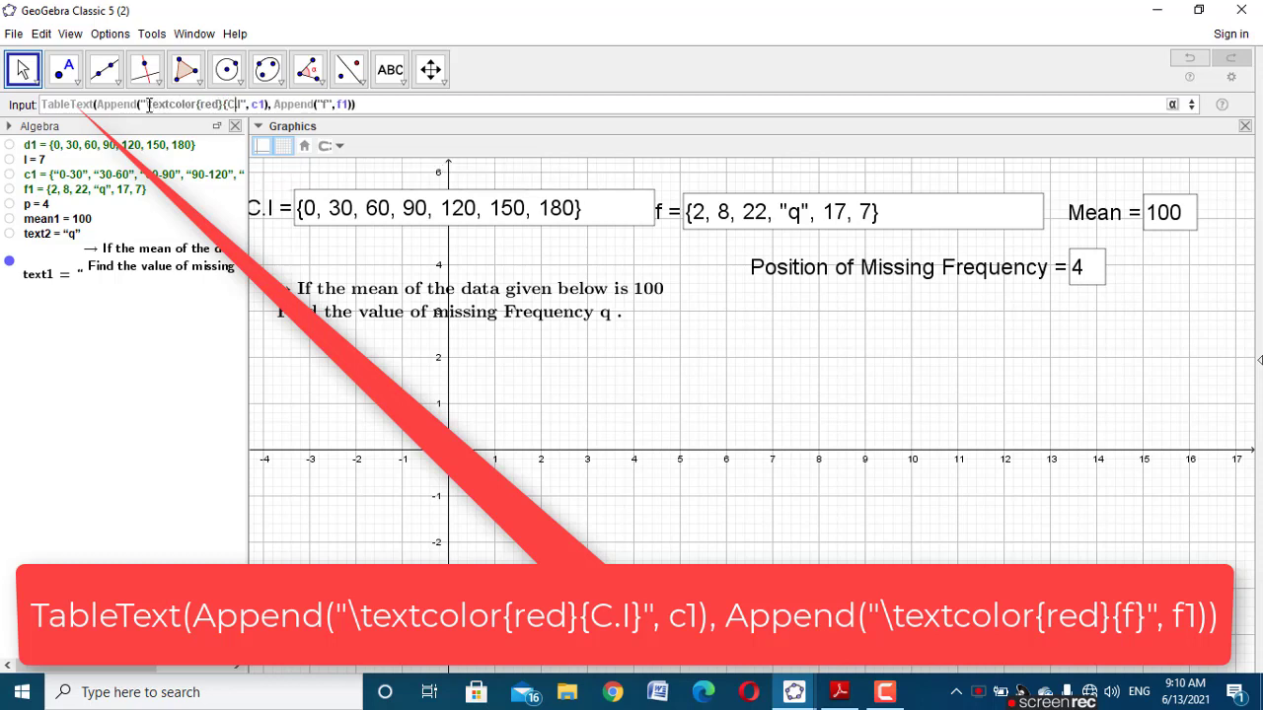
pyautogui.write('}')
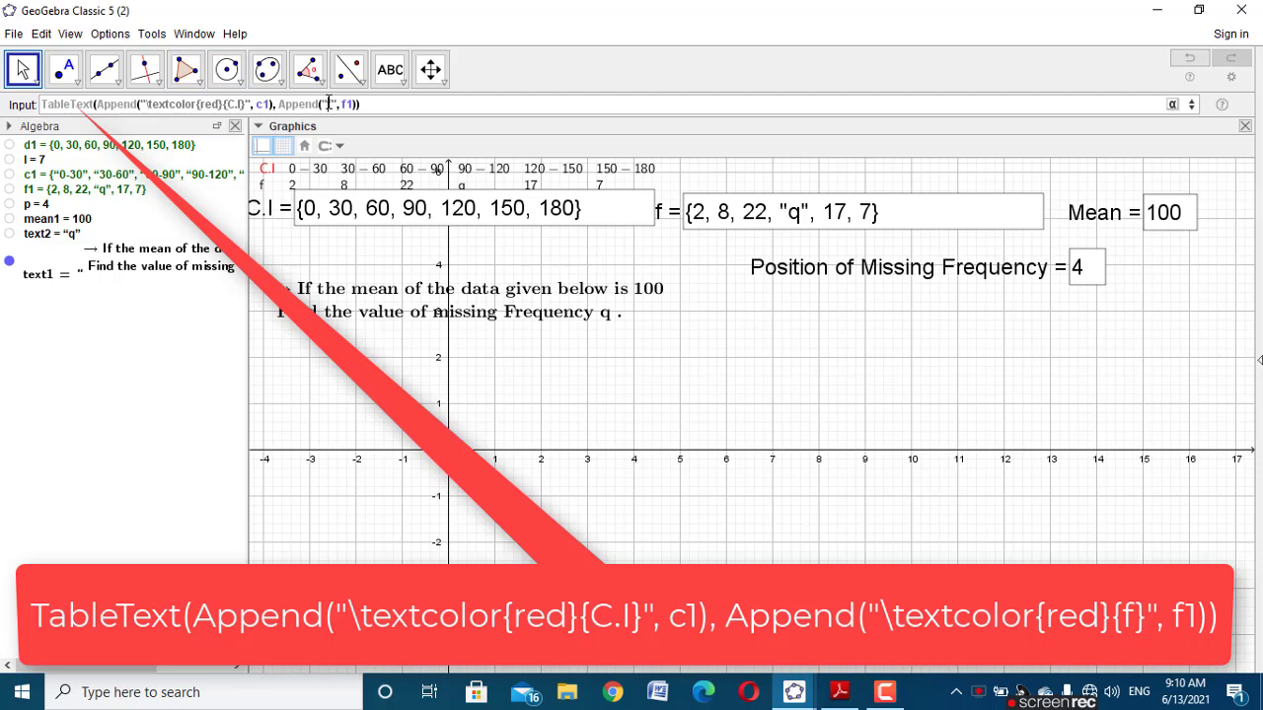
pyautogui.write('\text')
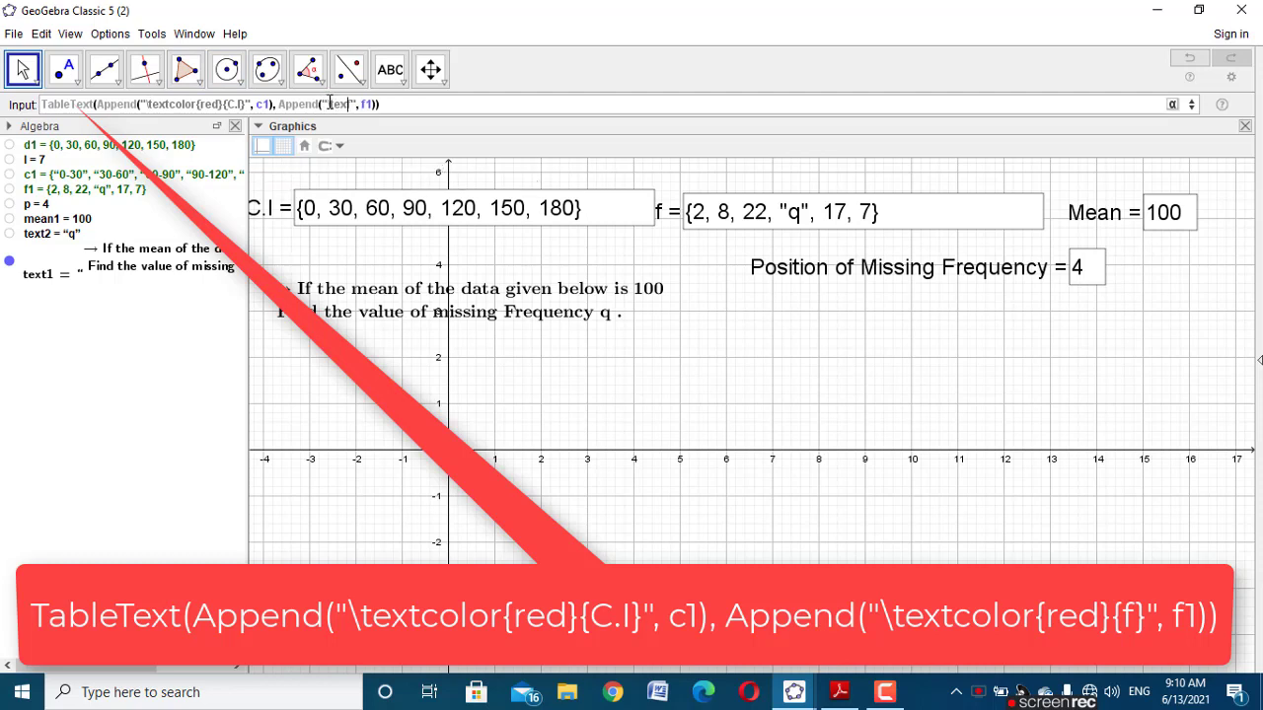
pyautogui.write('color{red}{f}')
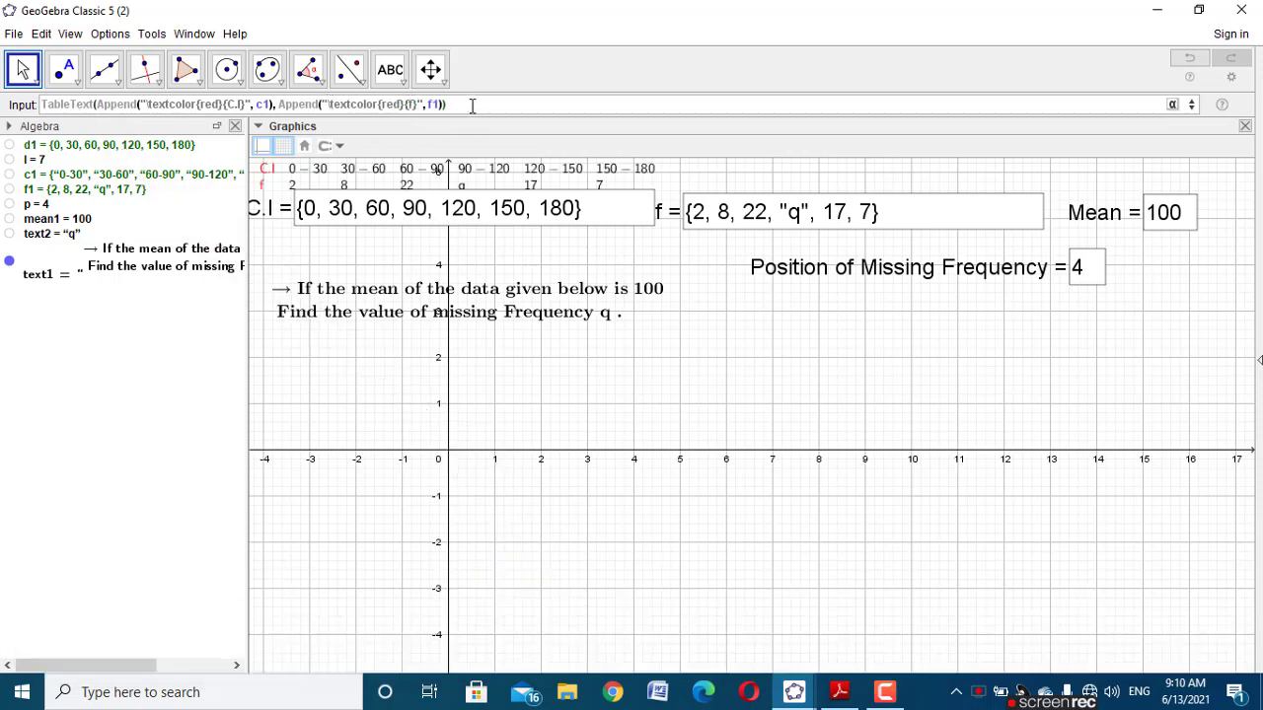
pyautogui.press('Return')
# Step: Place the frequency table below the question text and set its text size to Medium
pyautogui.moveTo(482, 181); pyautogui.dragTo(497, 363)
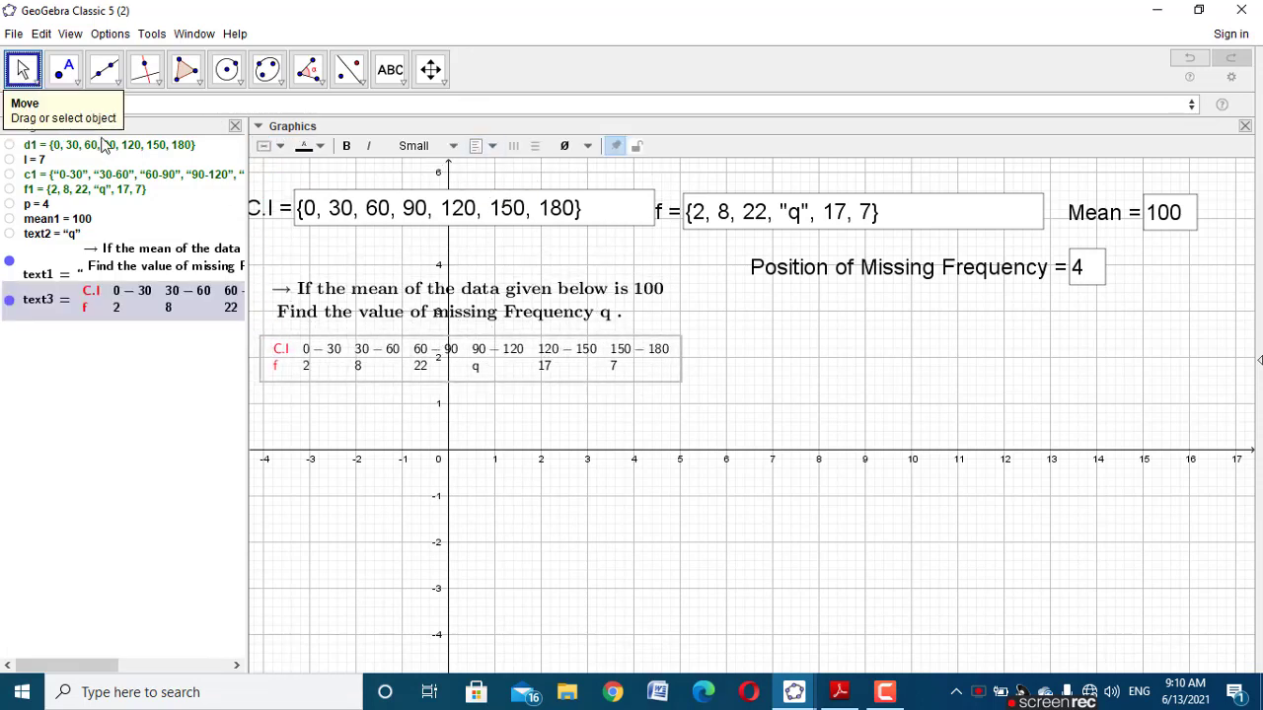
pyautogui.click(432, 147)
pyautogui.click(408, 228)
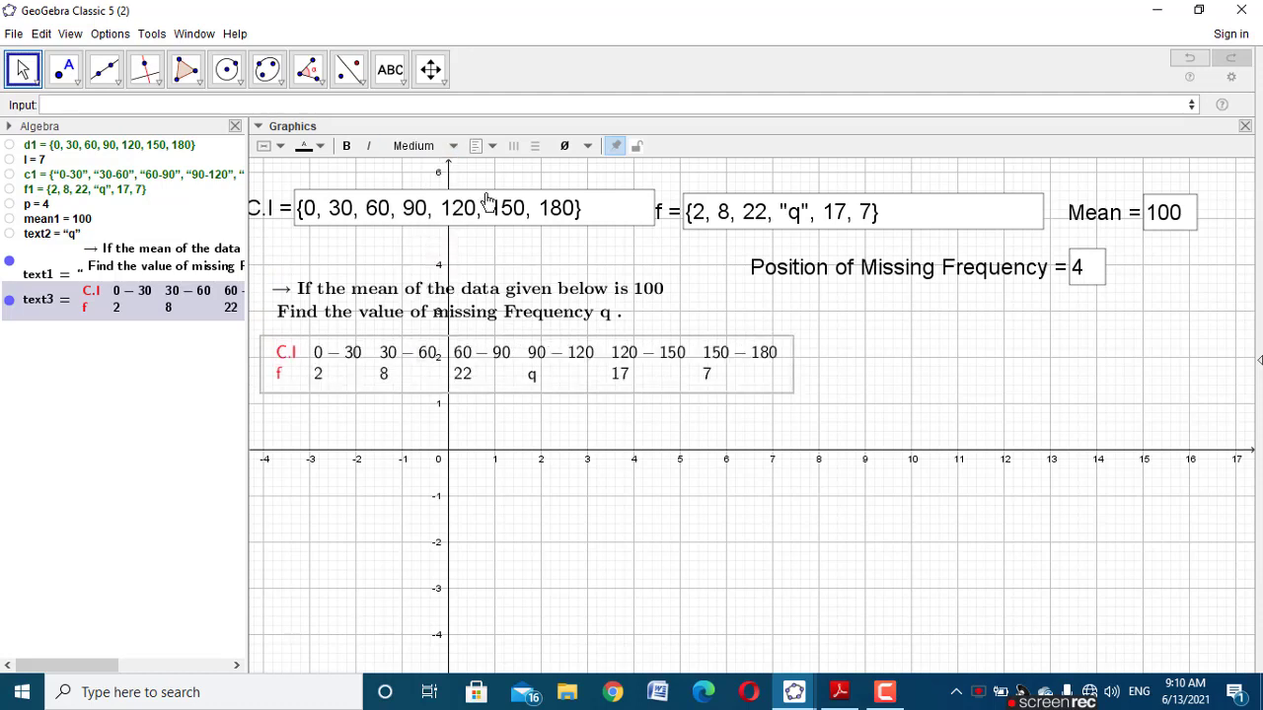
# Step: Show the vertical and horizontal lines of the frequency table
pyautogui.click(531, 156)
pyautogui.click(532, 380)
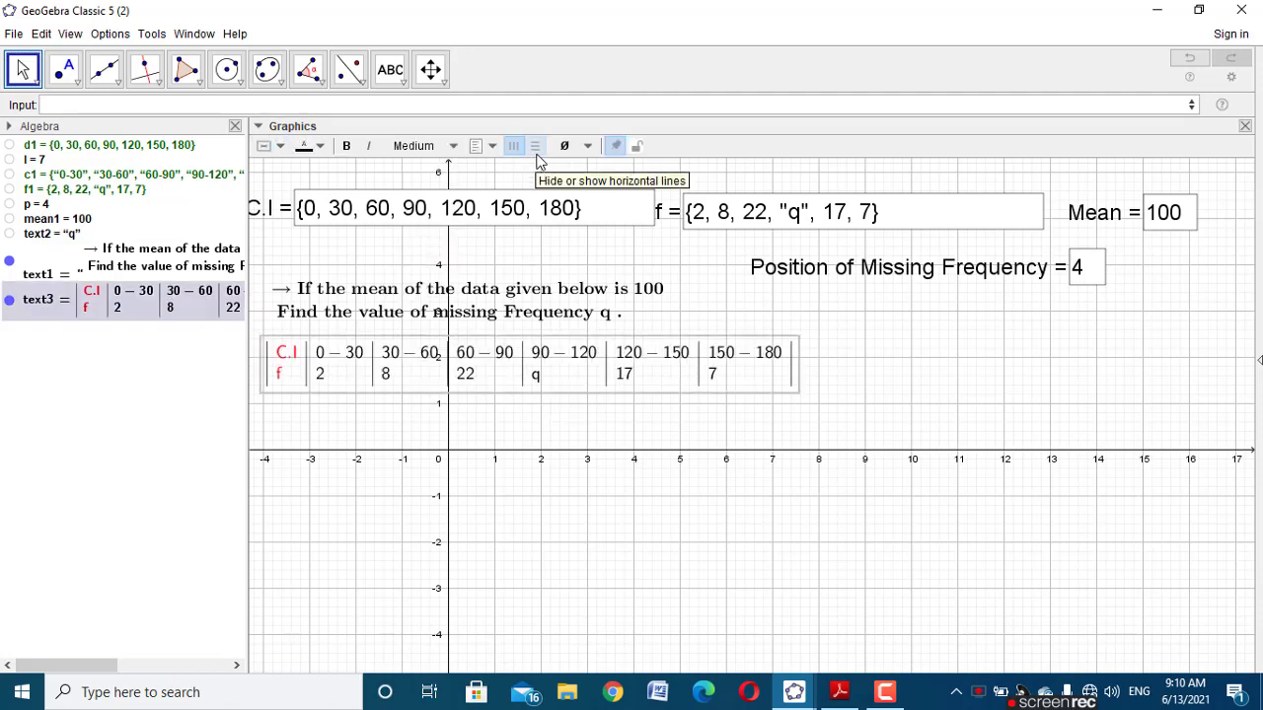
pyautogui.click(518, 146)
pyautogui.click(538, 365)
# Step: Center the entries in the frequency table and make its text bold
pyautogui.click(465, 147)
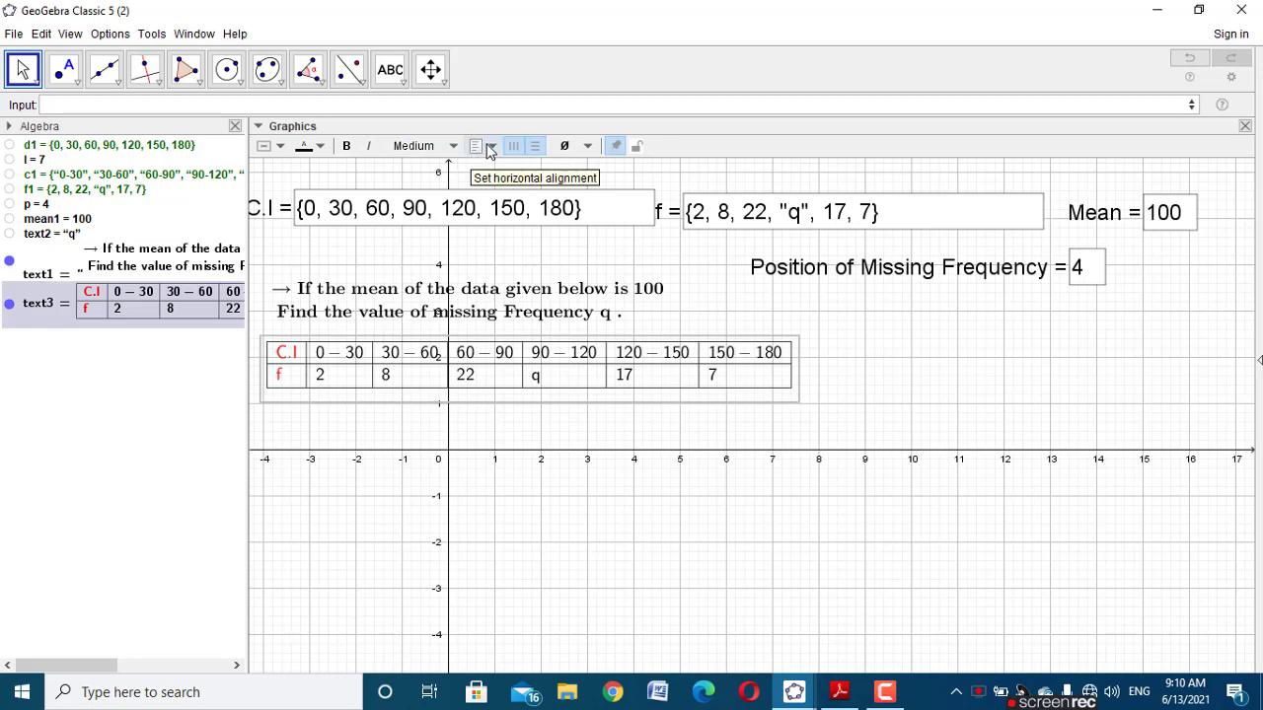
pyautogui.click(498, 169)
pyautogui.click(523, 368)
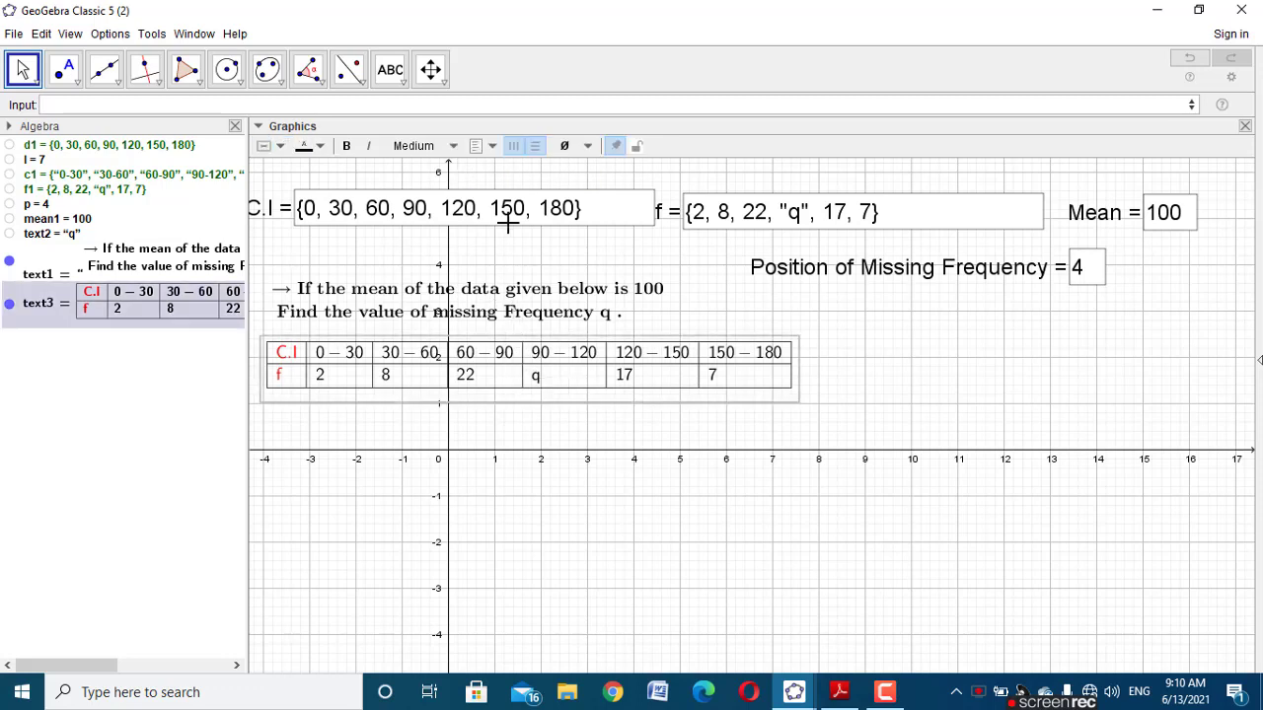
pyautogui.click(495, 146)
pyautogui.click(500, 169)
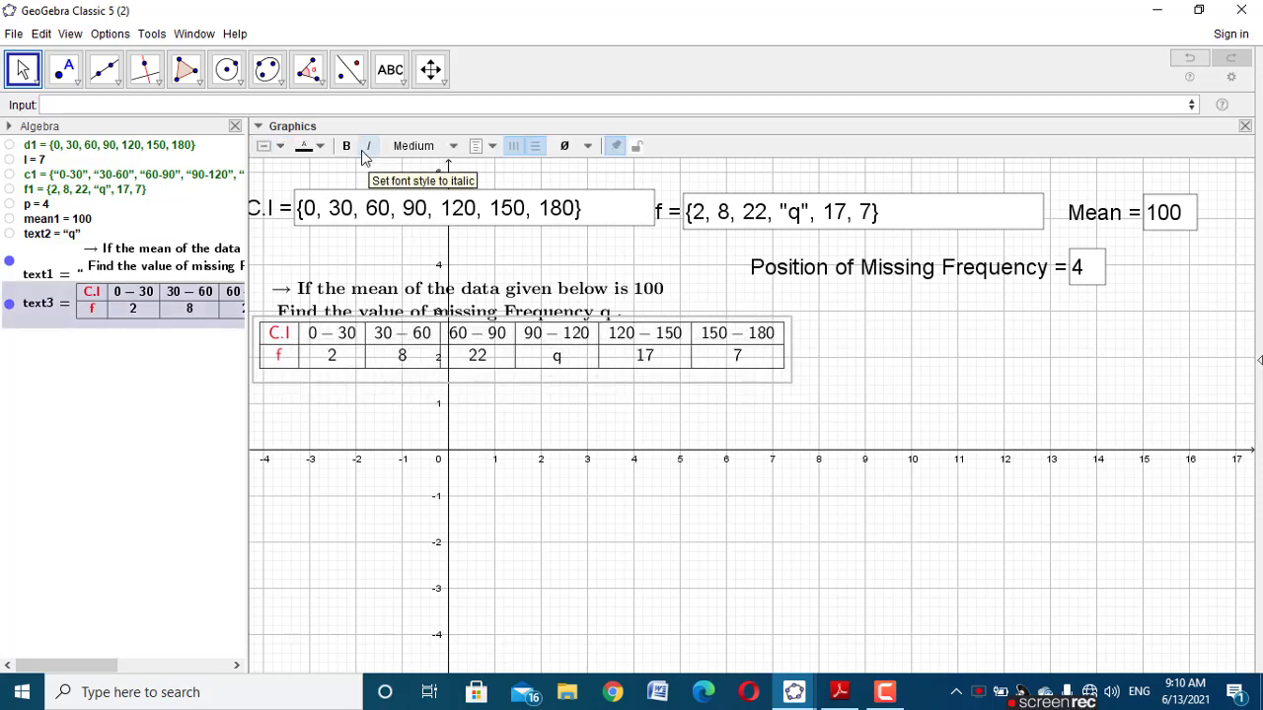
pyautogui.click(347, 146)
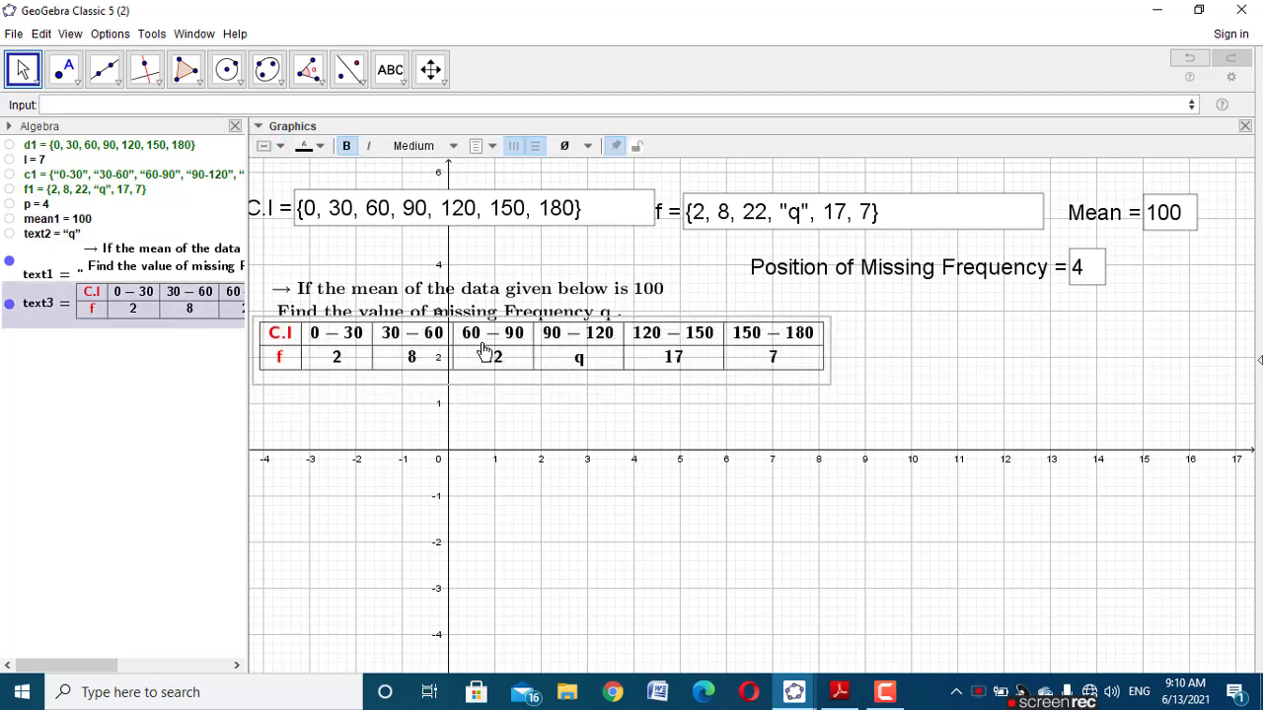
# Step: Hide the axes and the grid in the graphics view
pyautogui.click(567, 481)
pyautogui.rightClick(908, 375)
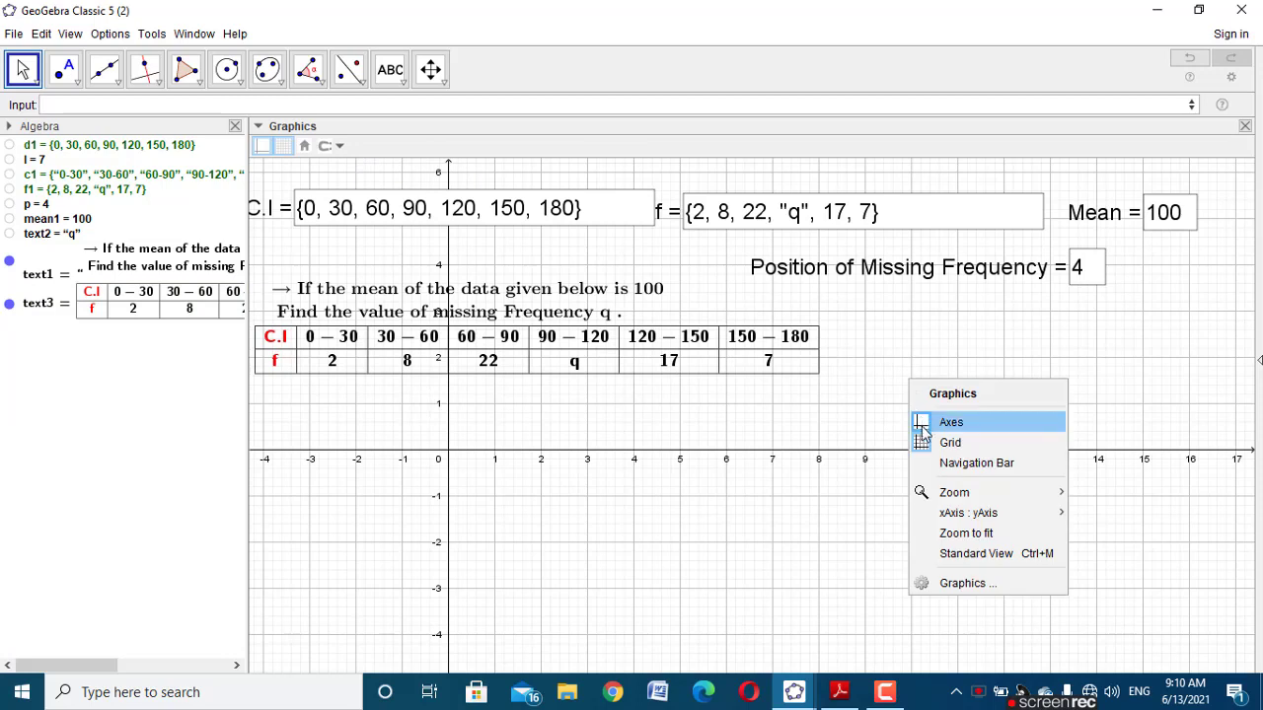
pyautogui.click(928, 420)
pyautogui.rightClick(863, 373)
pyautogui.click(885, 440)
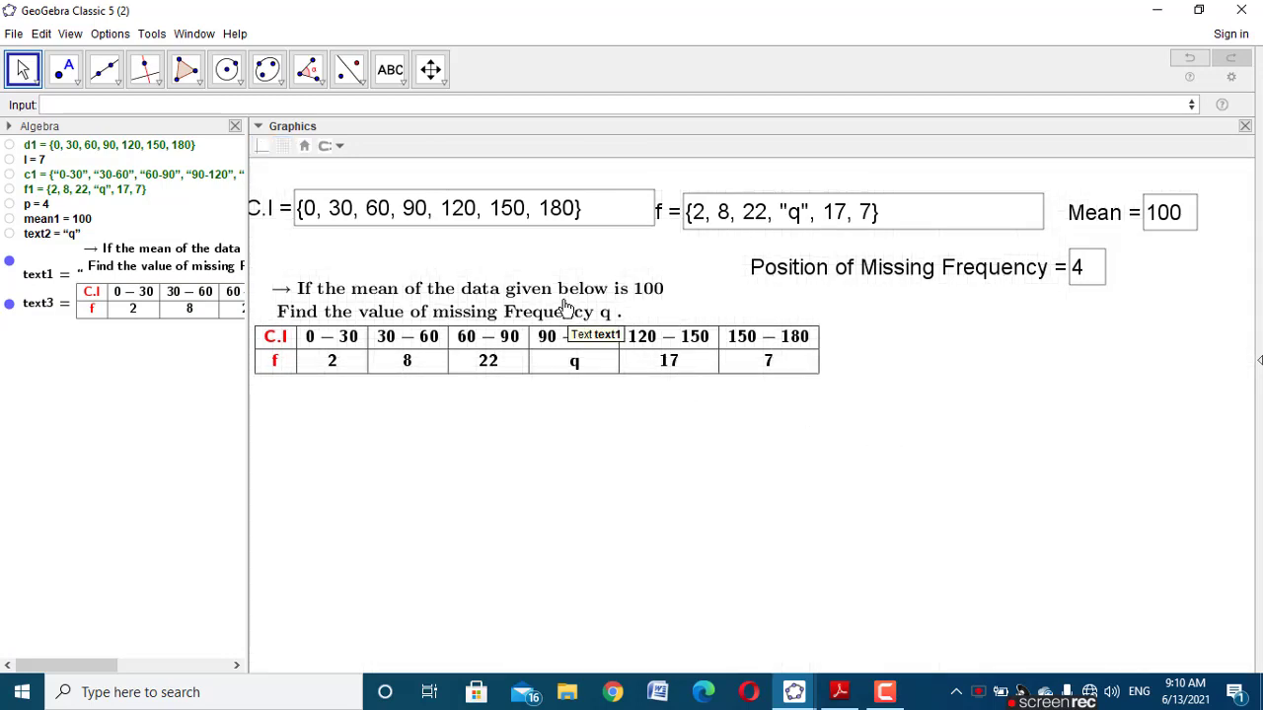
# Step: Move the question text up closer to the C.I input box and place the frequency table just beneath it
pyautogui.moveTo(568, 312); pyautogui.dragTo(562, 281)
pyautogui.moveTo(572, 352); pyautogui.dragTo(573, 339)
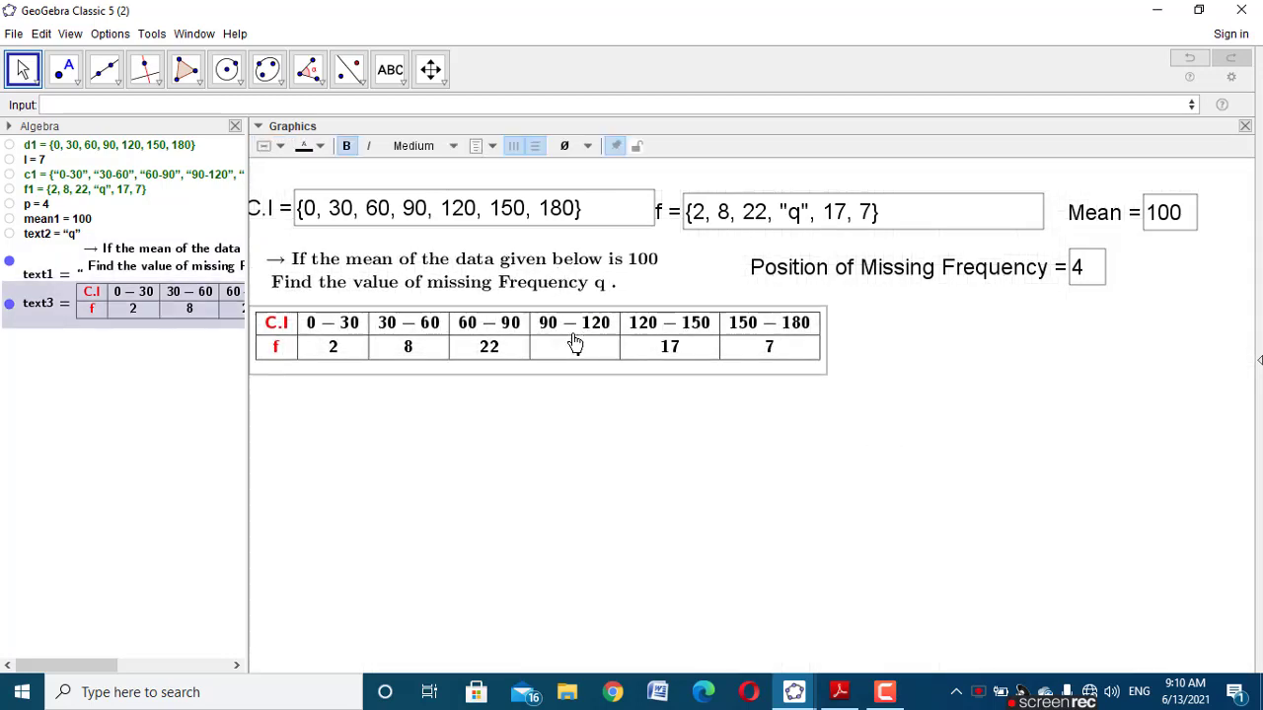
pyautogui.click(580, 413)
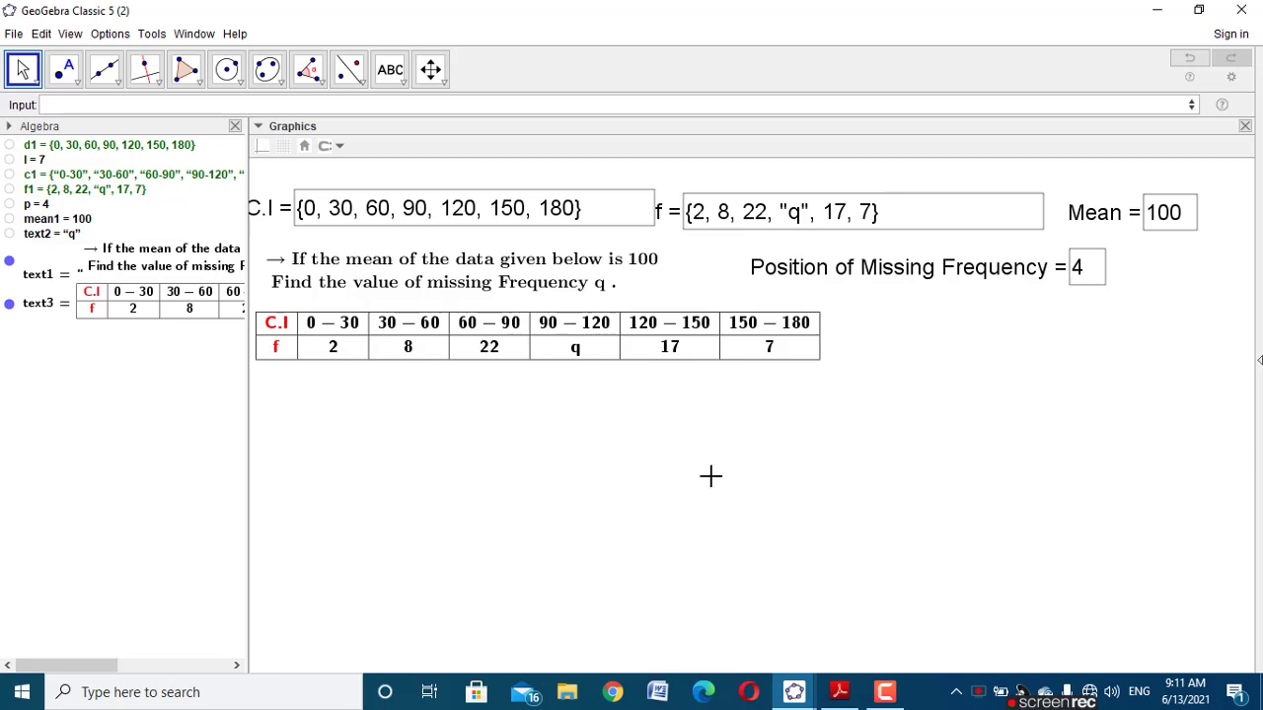
# Step: Check the finished worksheet for reference and write the LaTeX text "Solution :Here," in the new worksheet
pyautogui.moveTo(799, 696)
pyautogui.click(681, 537)
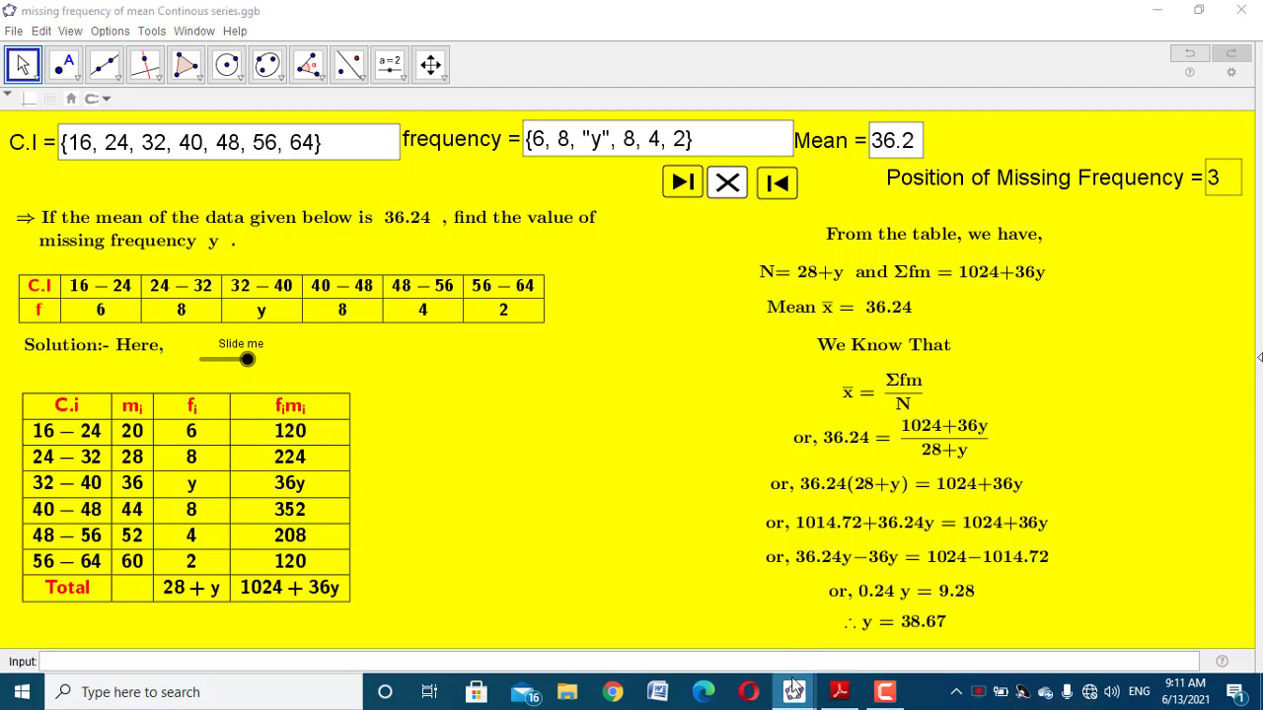
pyautogui.moveTo(794, 691)
pyautogui.click(893, 607)
pyautogui.click(403, 89)
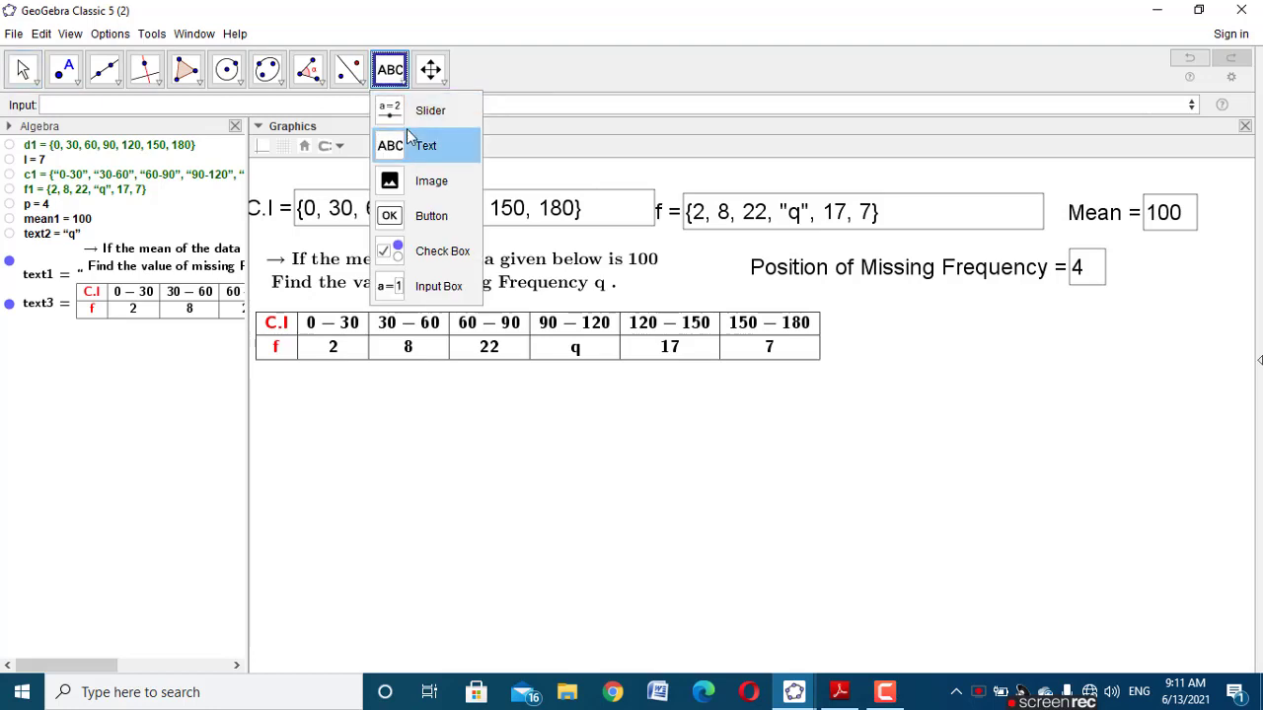
pyautogui.click(422, 141)
pyautogui.click(502, 404)
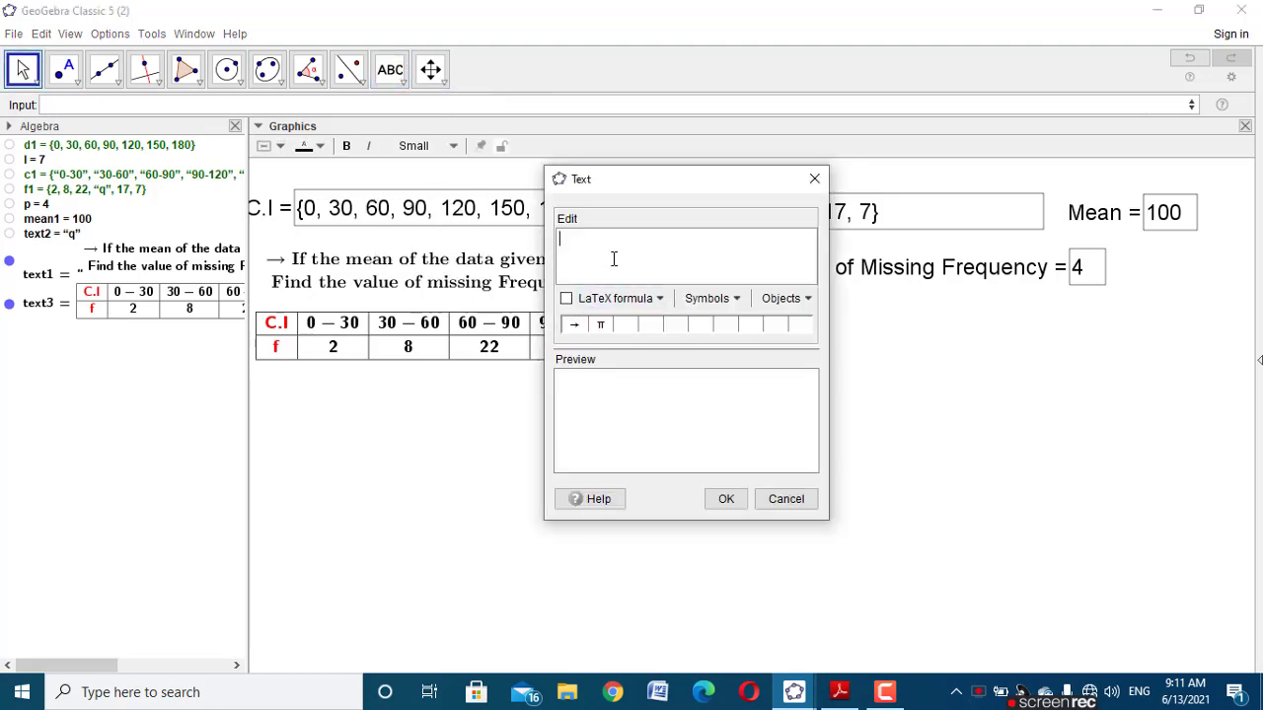
pyautogui.write('\\text{Solution ,Here')
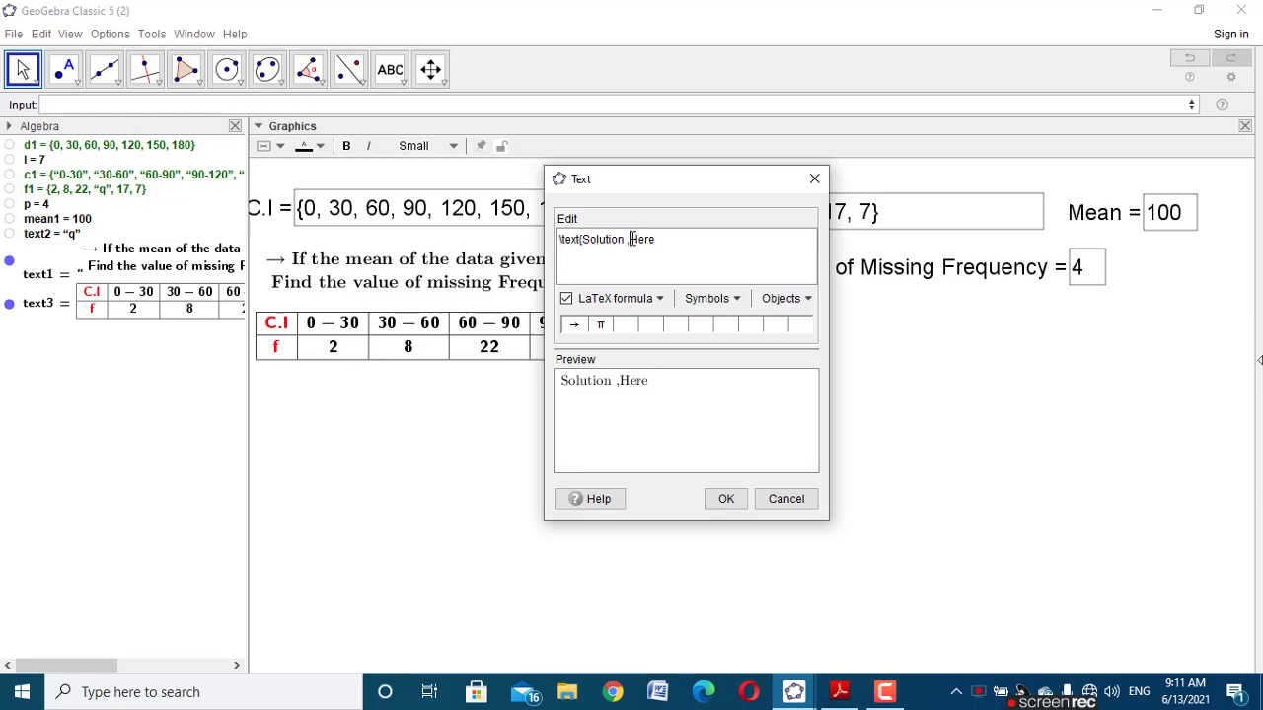
pyautogui.press('BackSpace')
pyautogui.write(':')
# Step: Give the solution text medium size and bold style, and place it just below the frequency table, aligned with its left end
pyautogui.click(404, 146)
pyautogui.click(407, 228)
pyautogui.click(346, 146)
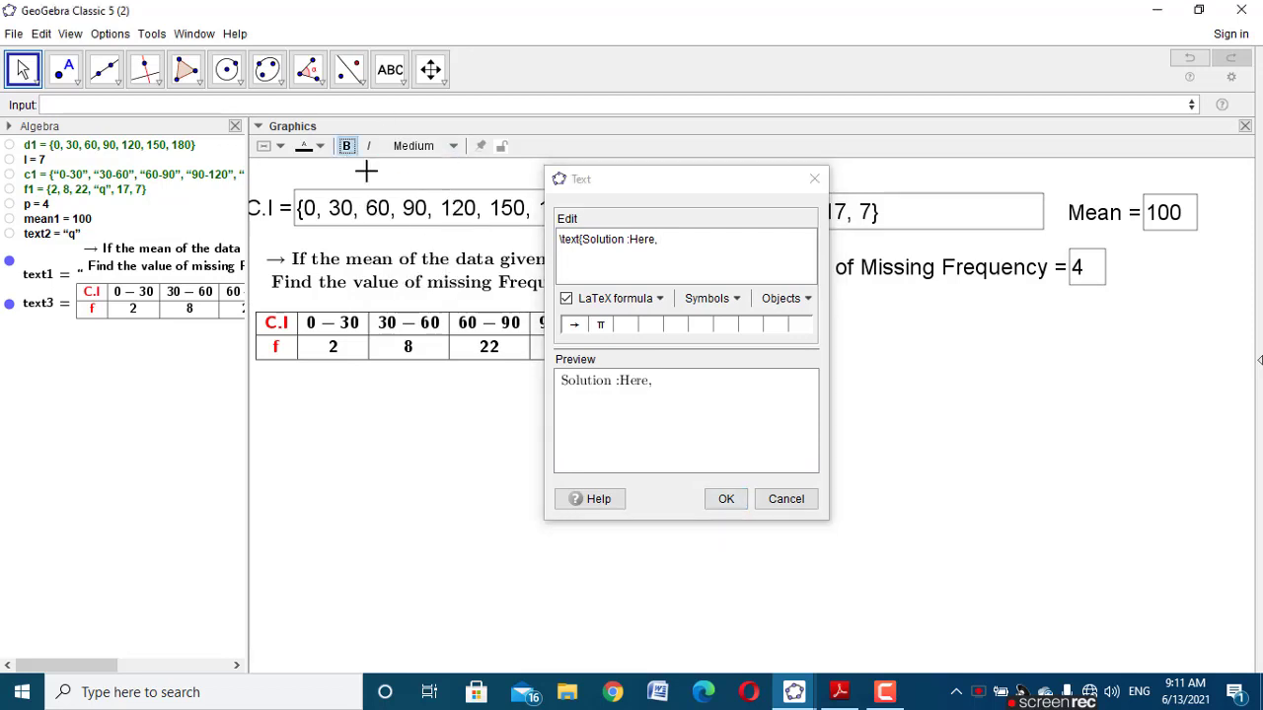
pyautogui.click(721, 499)
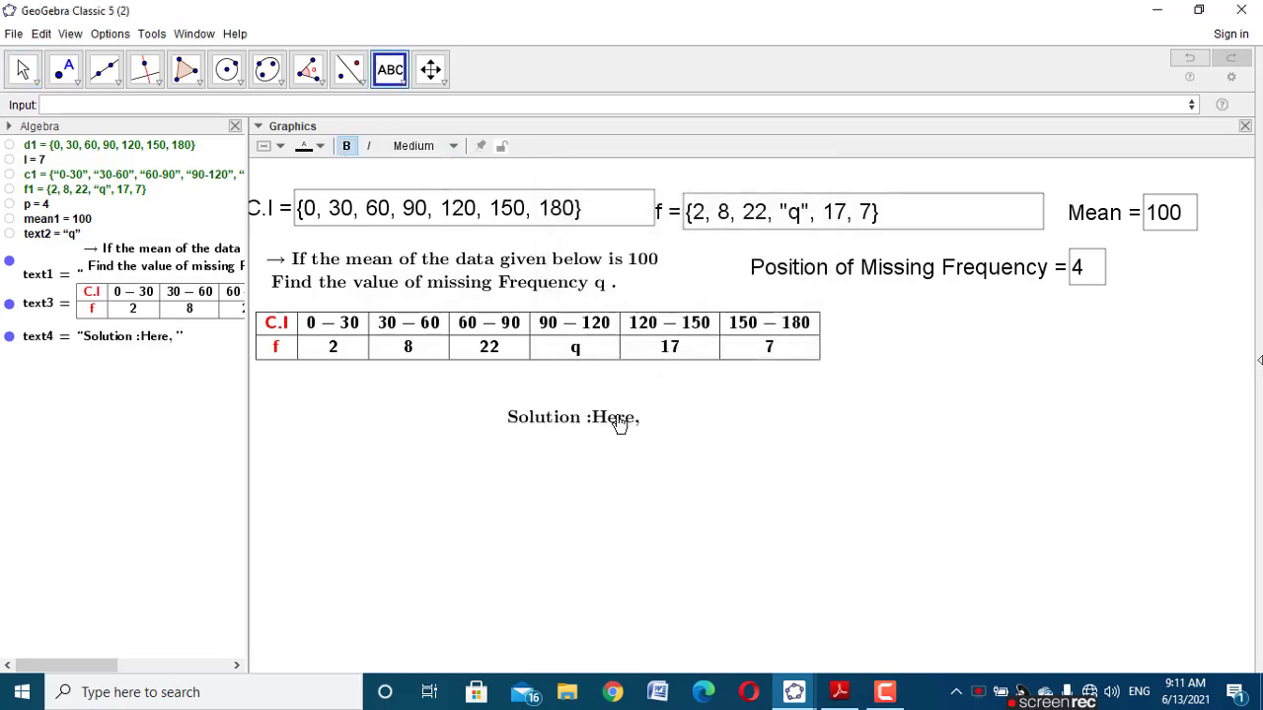
pyautogui.moveTo(437, 405); pyautogui.dragTo(340, 396)
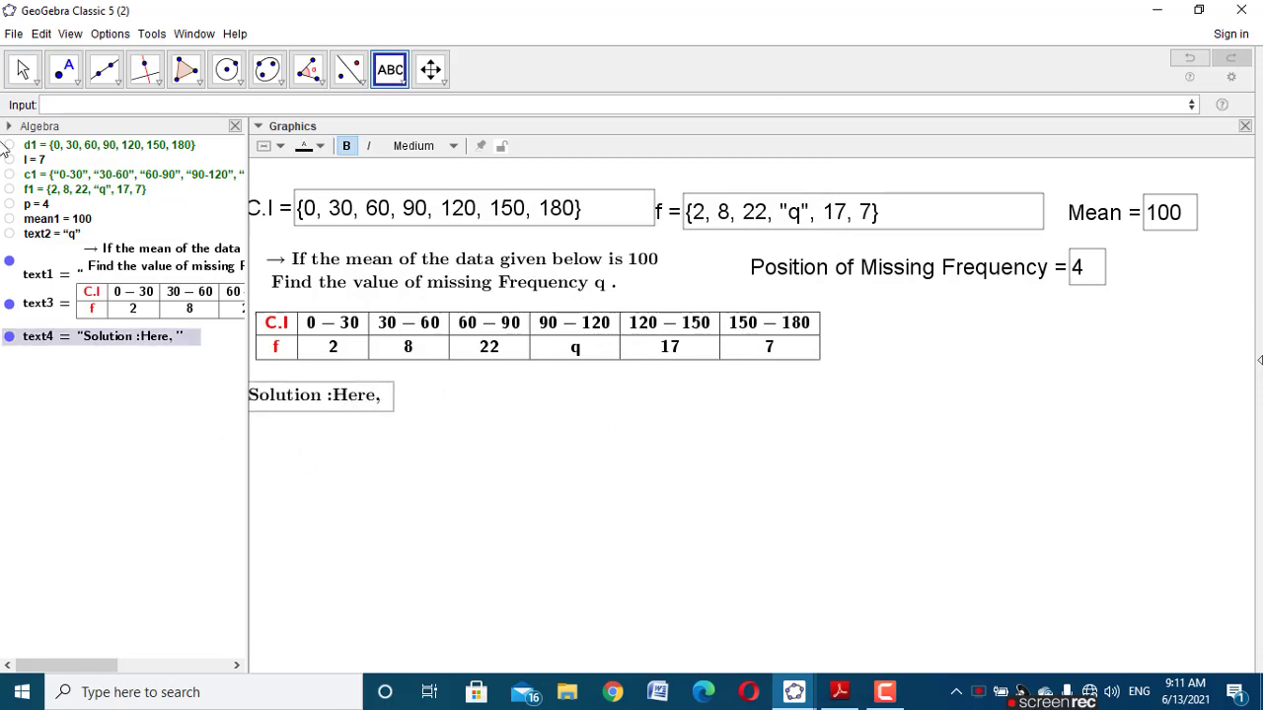
pyautogui.click(22, 73)
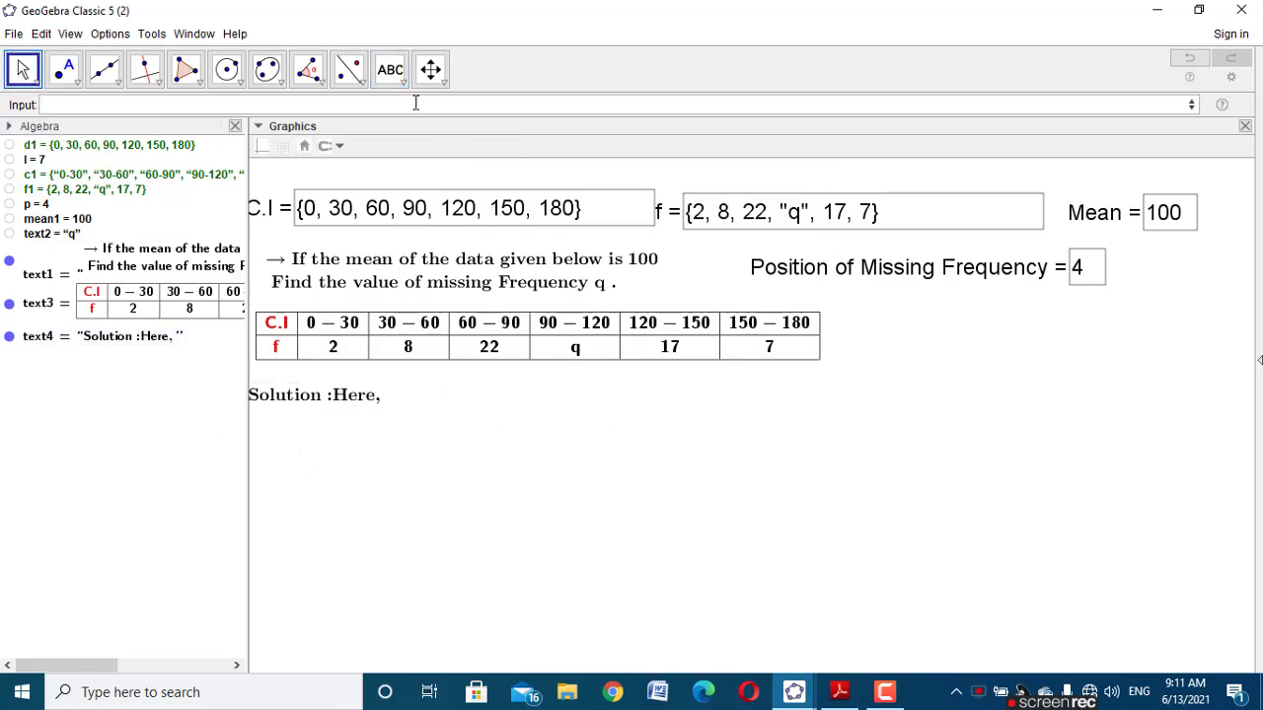
# Step: Check the slider in the finished worksheet and create a number slider n from 0 to l + 1 with increment 1
pyautogui.moveTo(795, 692)
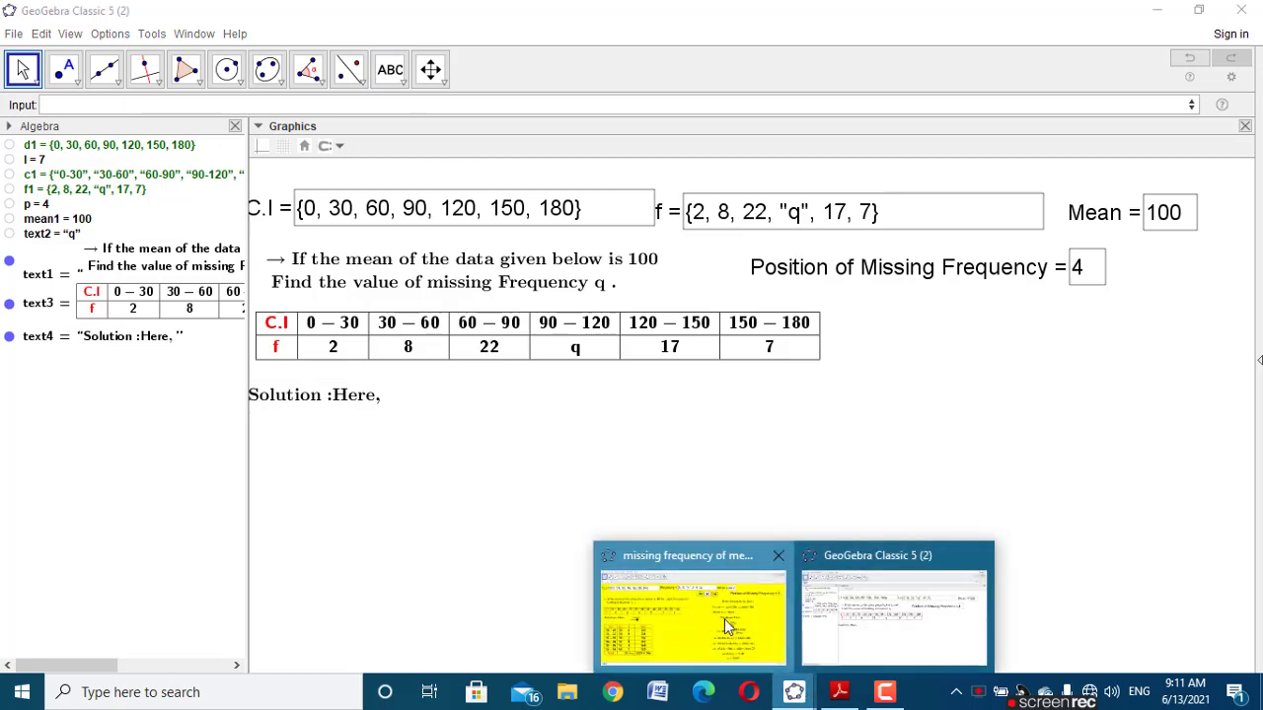
pyautogui.click(724, 617)
pyautogui.moveTo(247, 361); pyautogui.dragTo(279, 365)
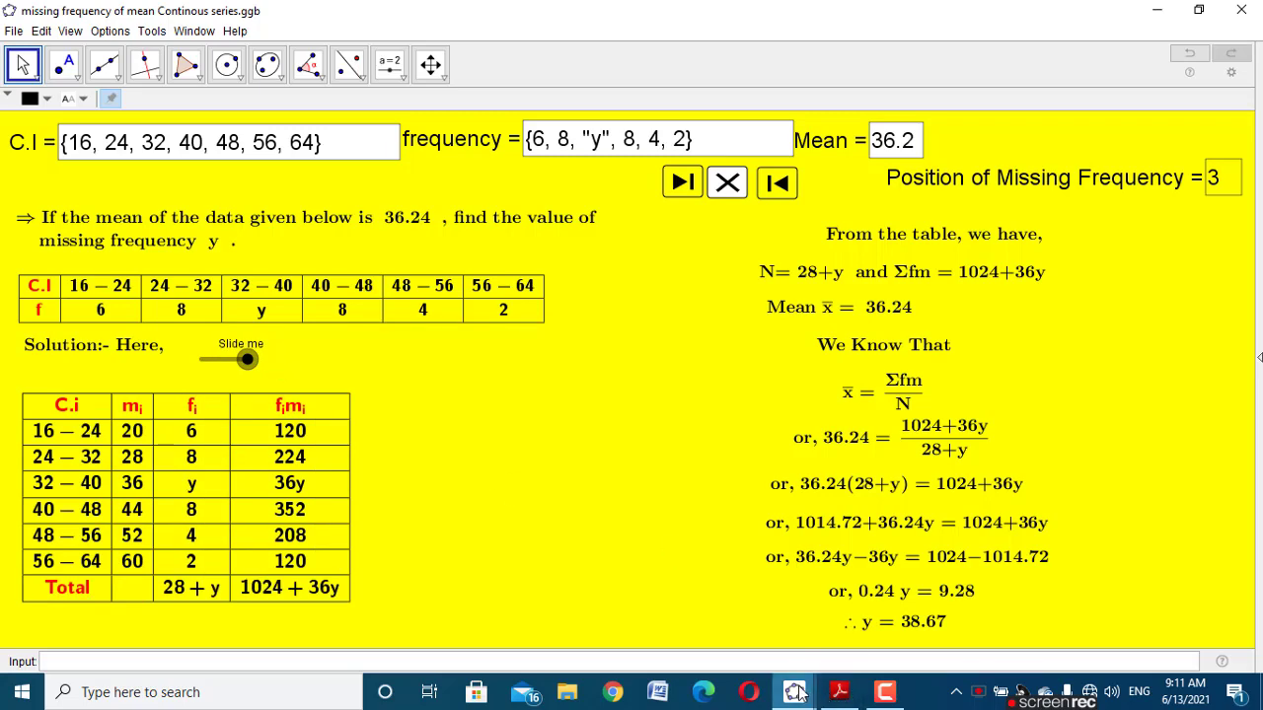
pyautogui.moveTo(807, 696)
pyautogui.click(893, 607)
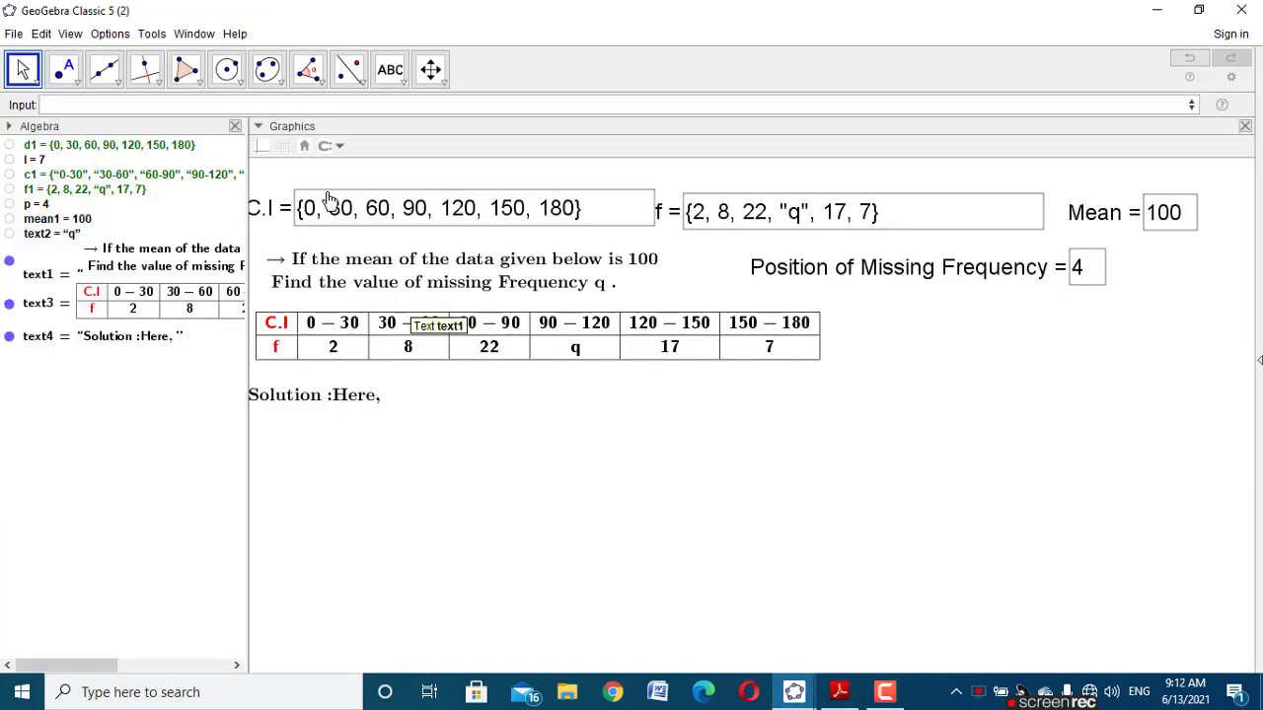
pyautogui.click(391, 71)
pyautogui.click(587, 401)
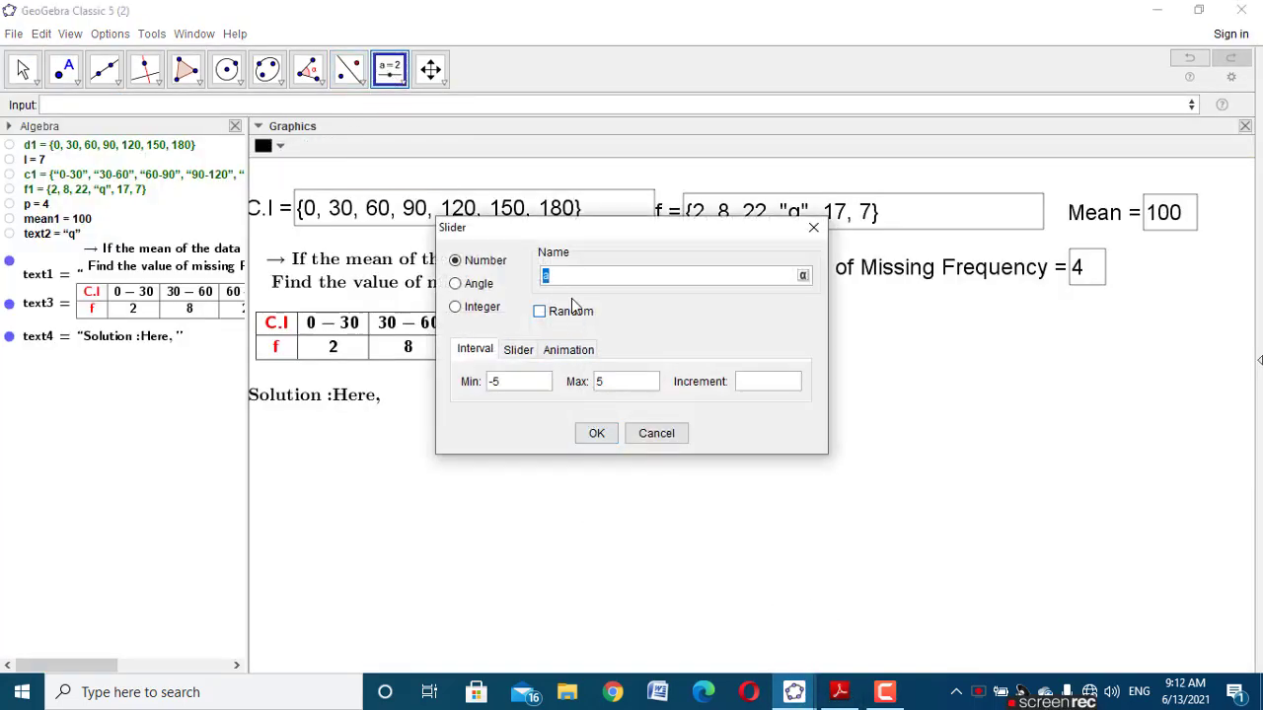
pyautogui.write('n')
pyautogui.moveTo(498, 385); pyautogui.dragTo(441, 379)
pyautogui.write('0')
pyautogui.moveTo(604, 383); pyautogui.dragTo(577, 381)
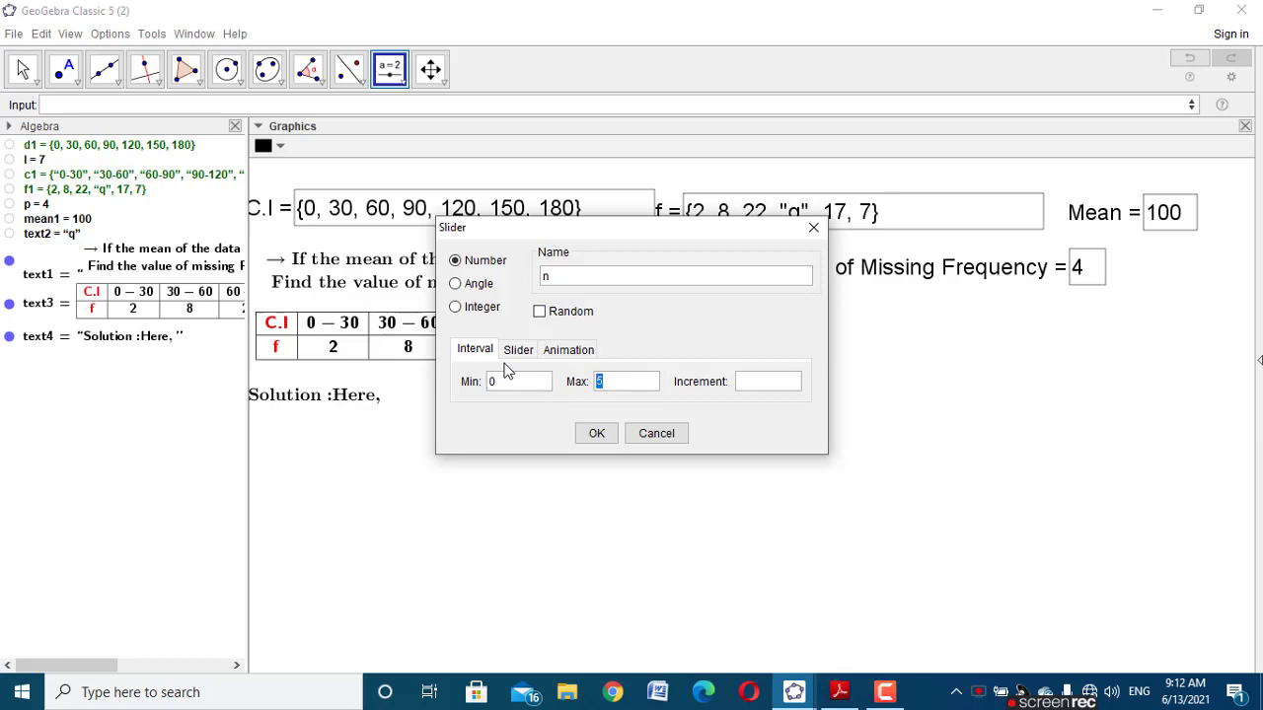
pyautogui.write('l + 1')
pyautogui.click(747, 385)
pyautogui.write('1')
pyautogui.click(597, 433)
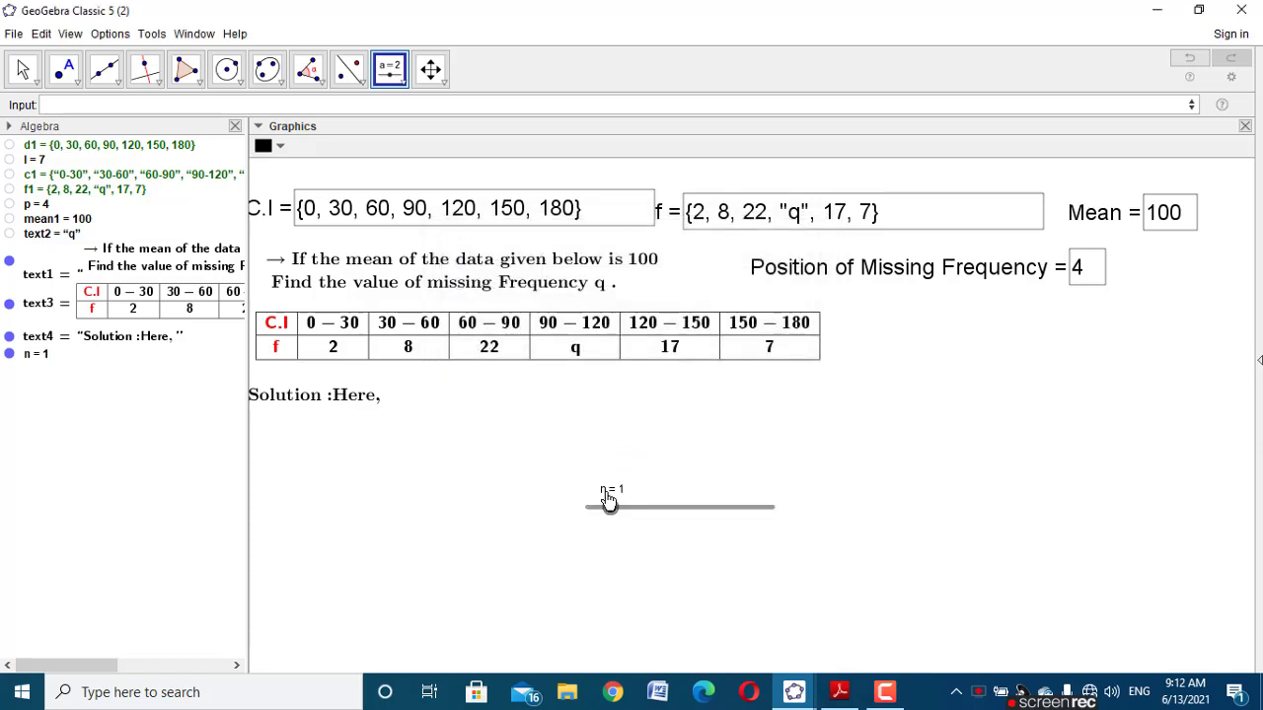
# Step: Set slider n to its maximum of 8 and move it beneath the frequency table, beside the solution text
pyautogui.moveTo(609, 507); pyautogui.dragTo(809, 549)
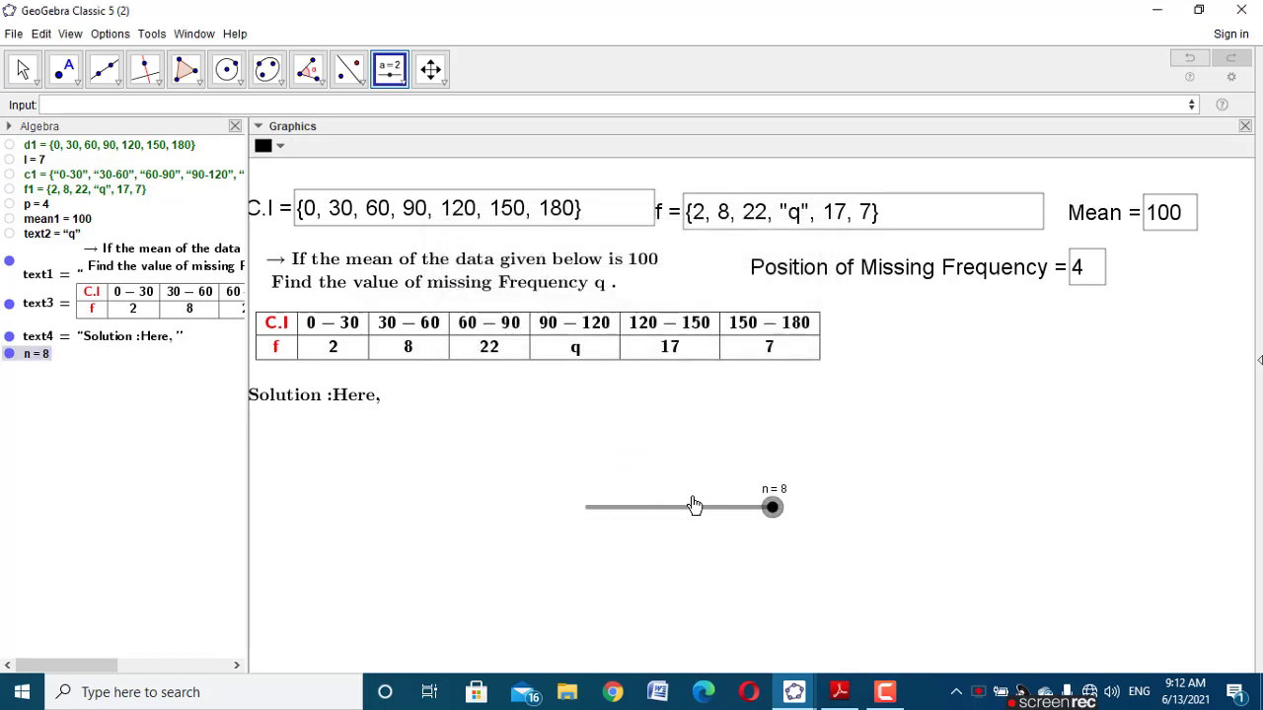
pyautogui.moveTo(694, 507); pyautogui.dragTo(597, 424)
pyautogui.click(621, 496)
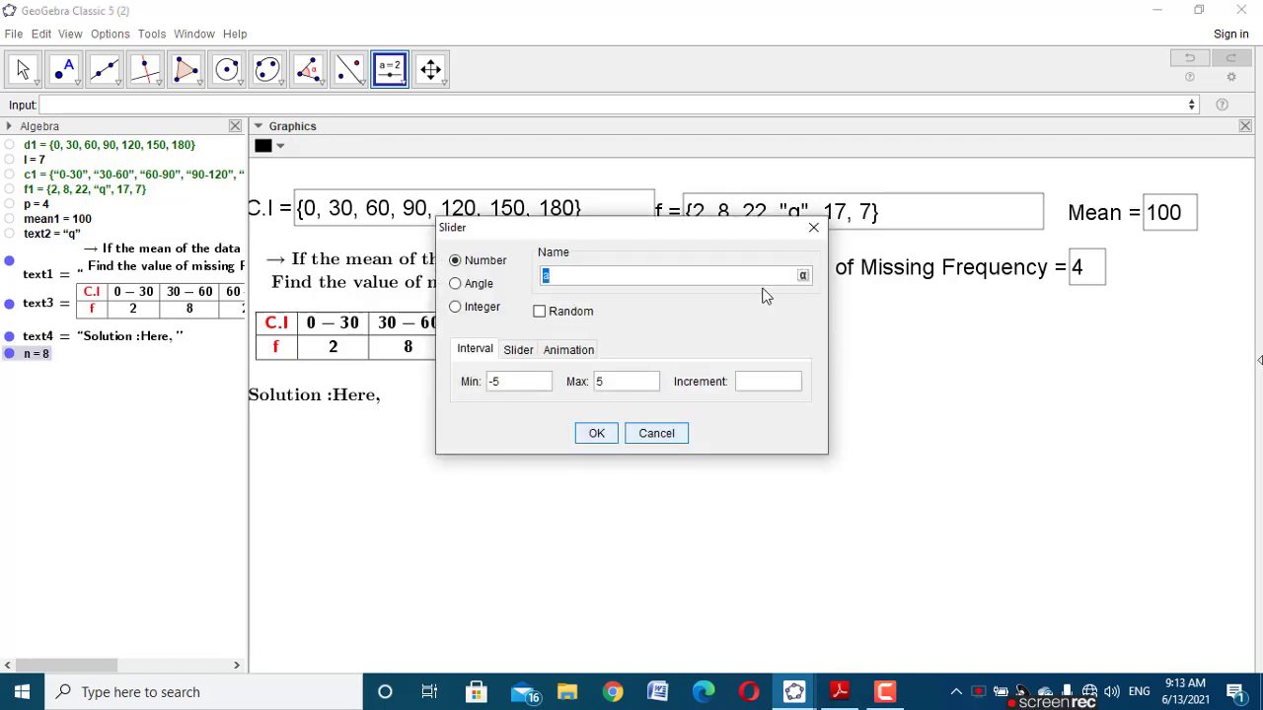
pyautogui.click(812, 228)
pyautogui.click(23, 69)
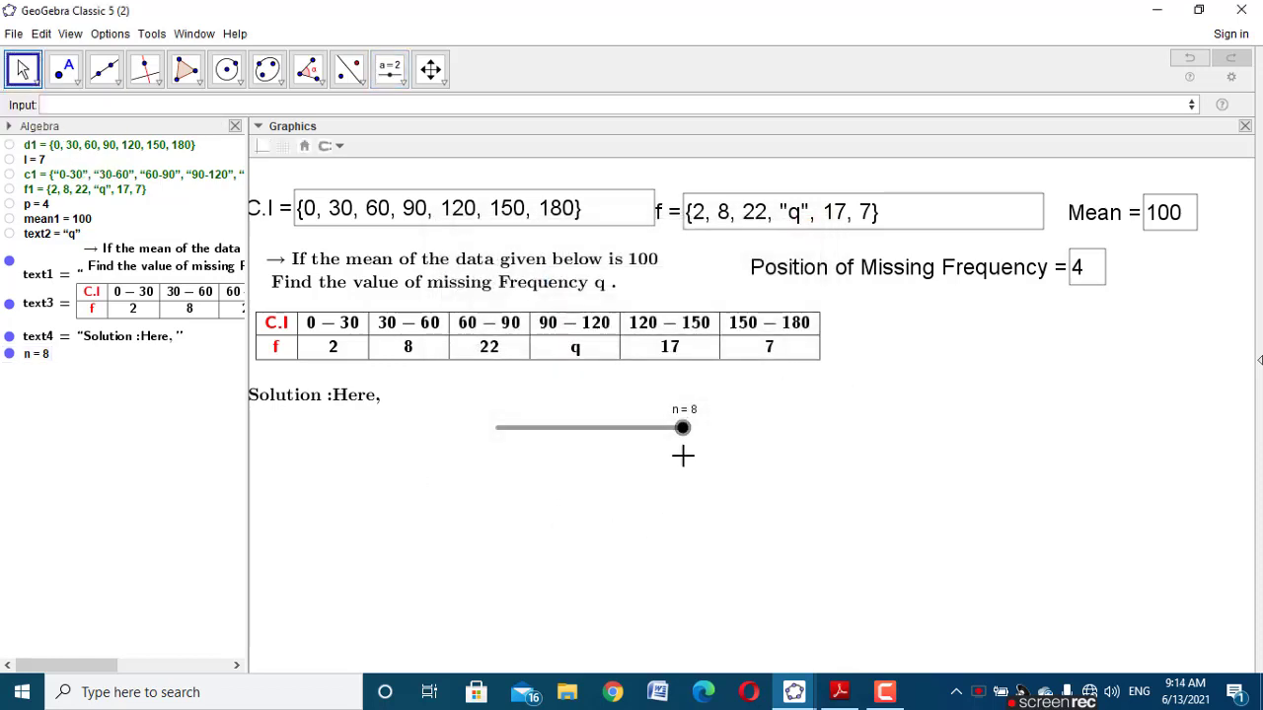
pyautogui.moveTo(682, 429); pyautogui.dragTo(488, 436)
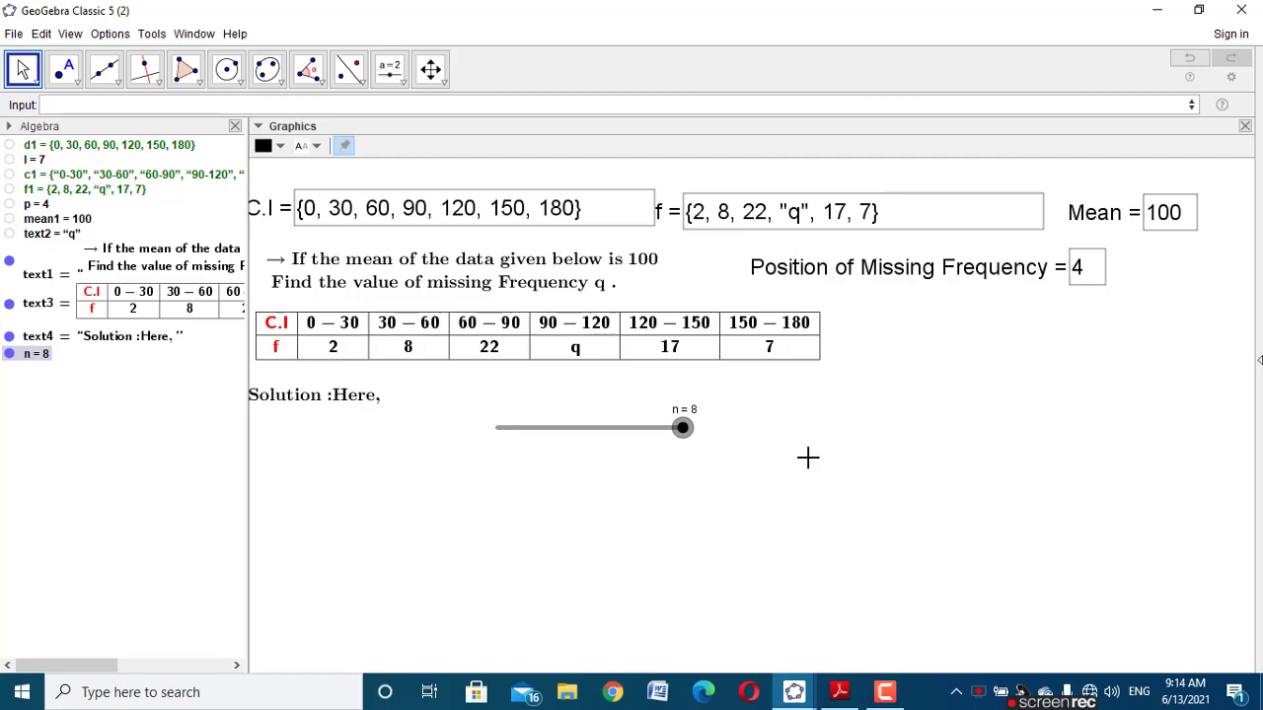
# Step: Create the list of class midpoints with Sequence((Element(d1, k) + Element(d1, k + 1)) / 2, k, 1, l - 1), using the finished worksheet as reference
pyautogui.click(794, 691)
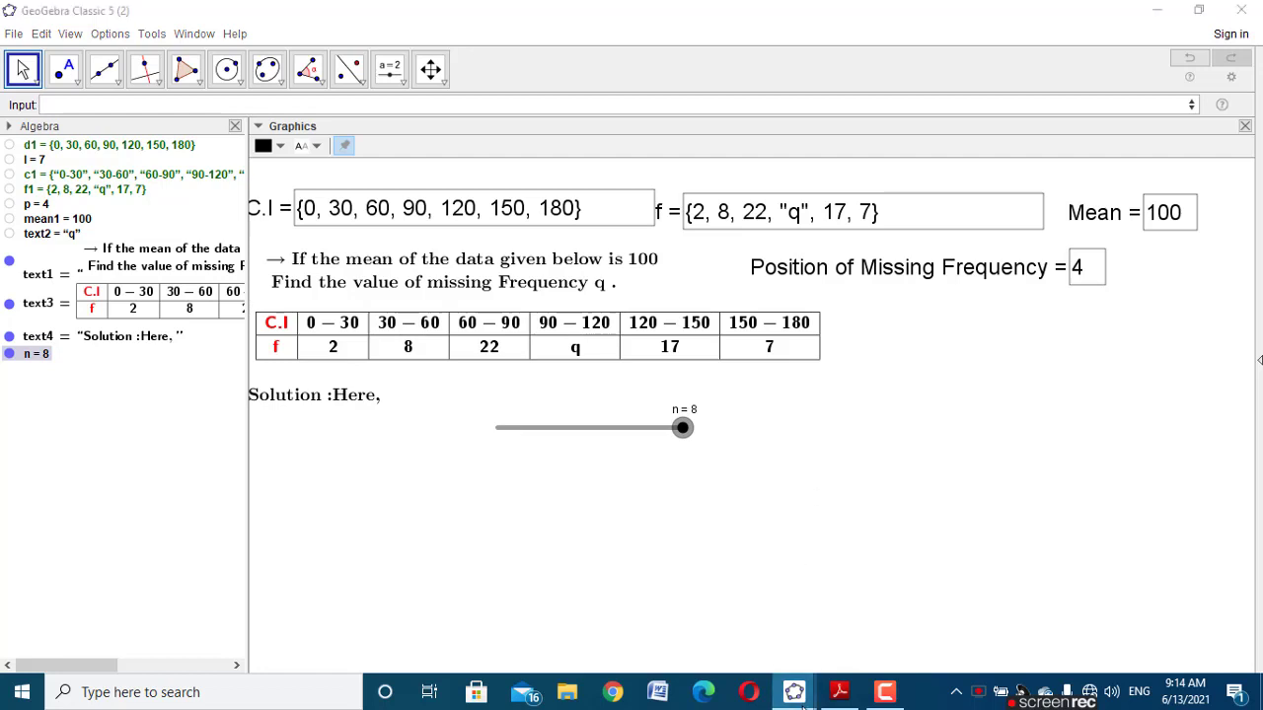
pyautogui.click(718, 629)
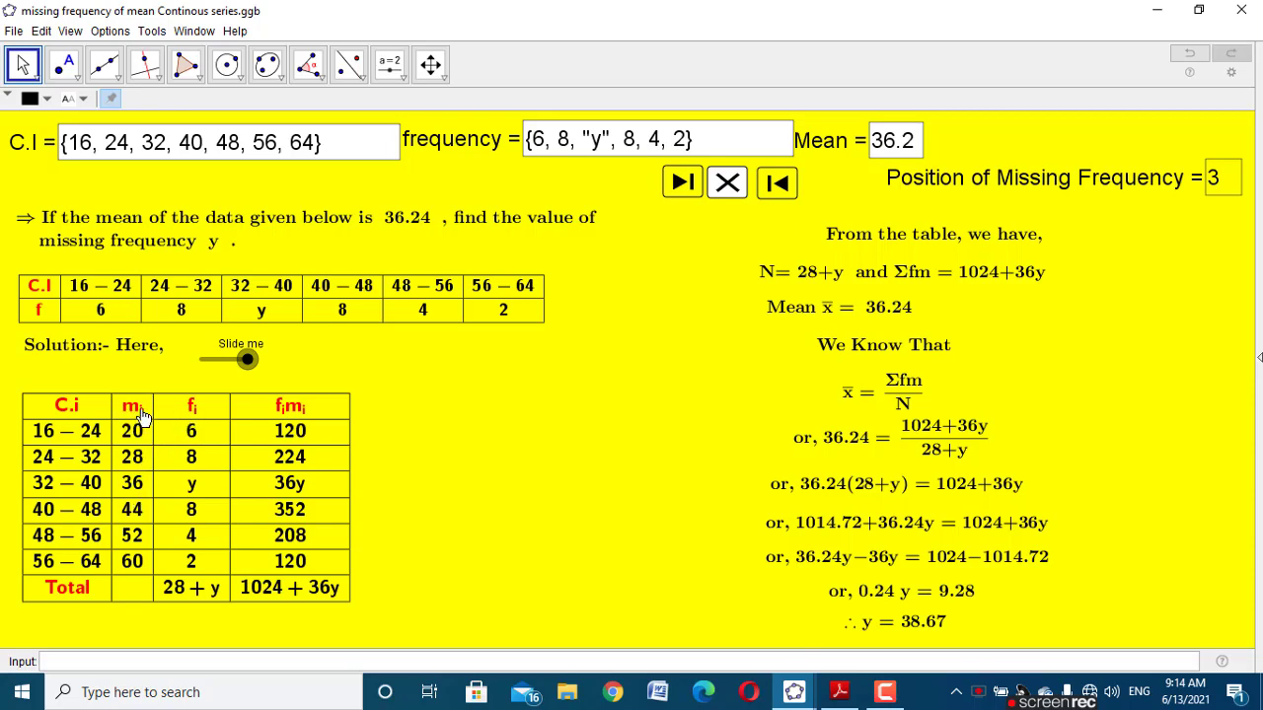
pyautogui.click(833, 668)
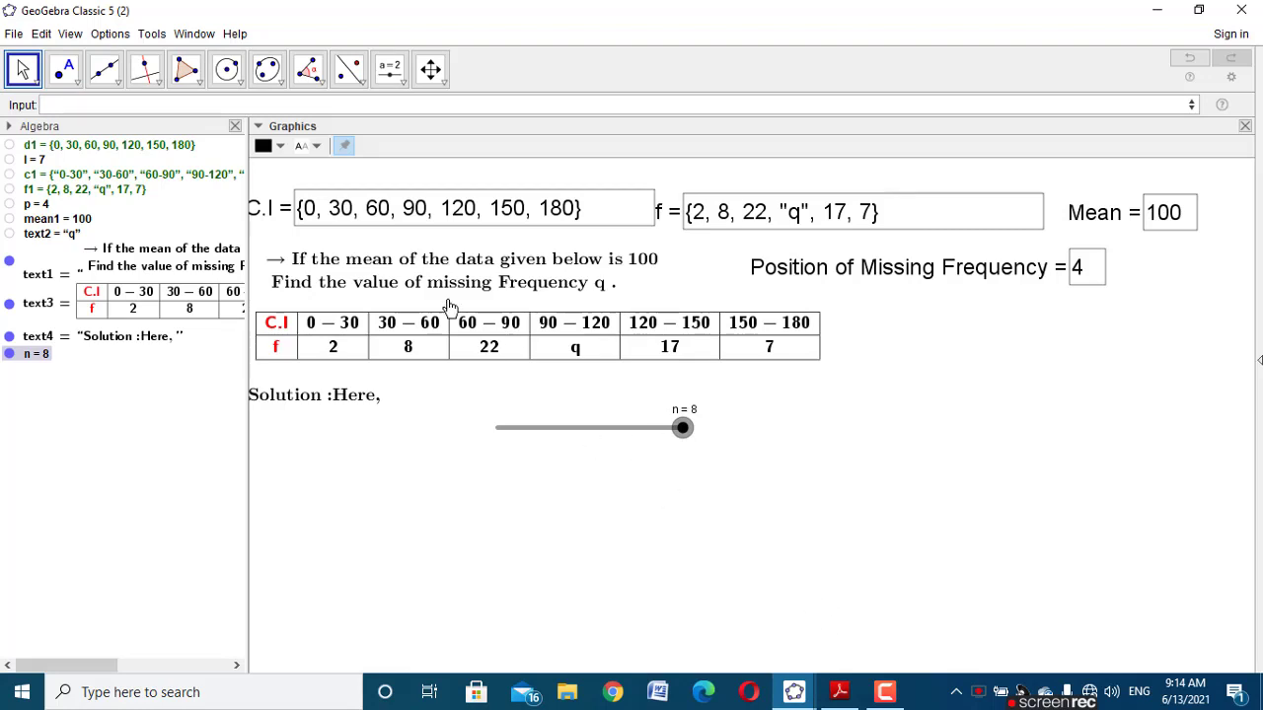
pyautogui.click(266, 110)
pyautogui.write('sequ')
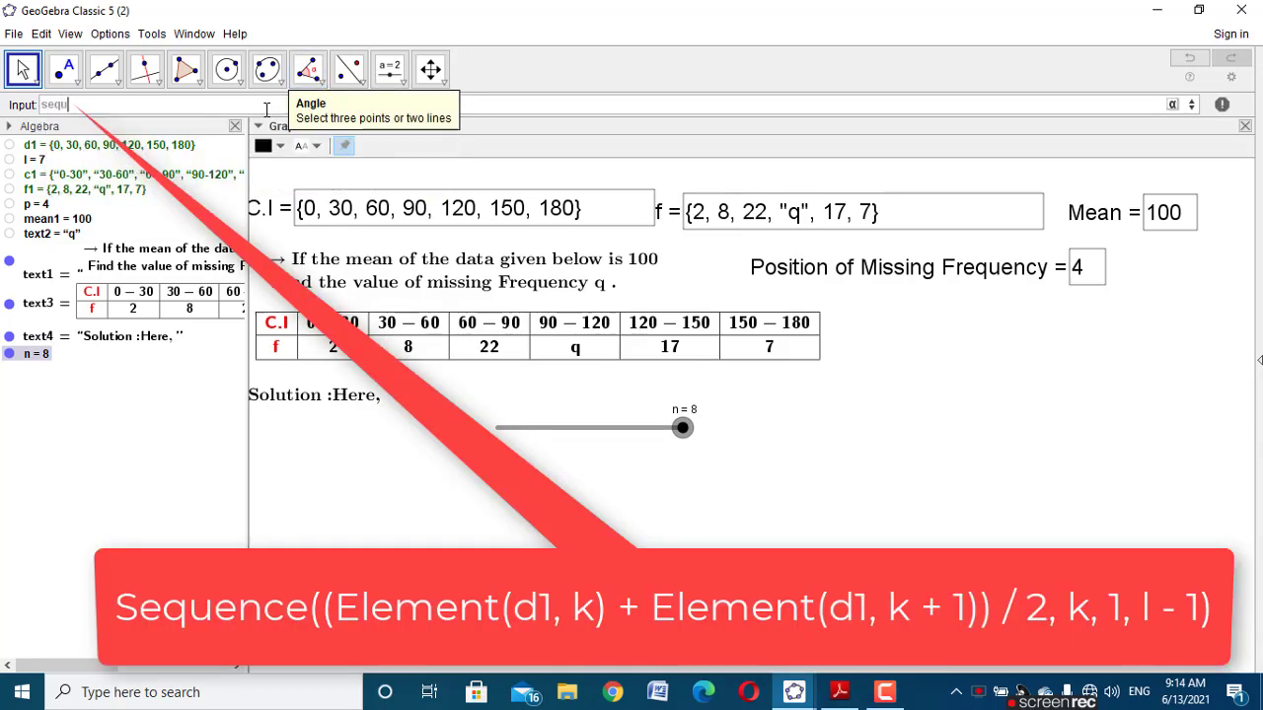
pyautogui.click(263, 174)
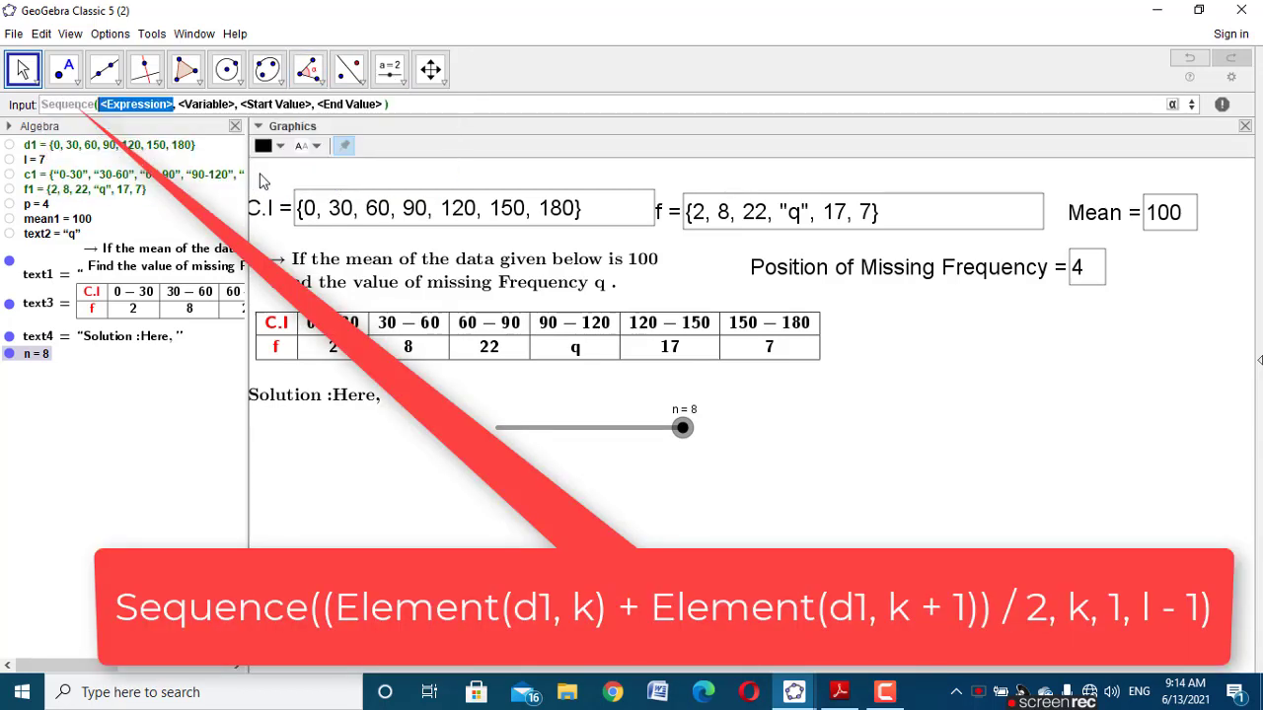
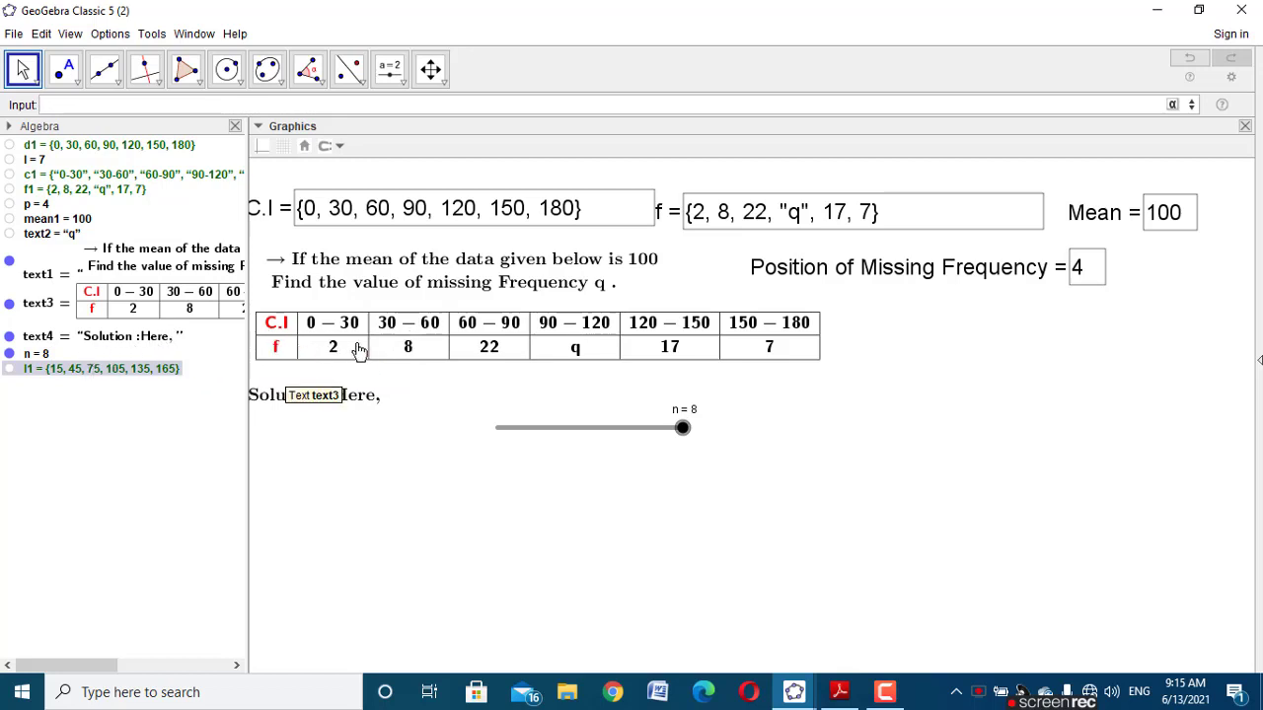
# Step: Rename the midpoint list as m1
pyautogui.rightClick(96, 376)
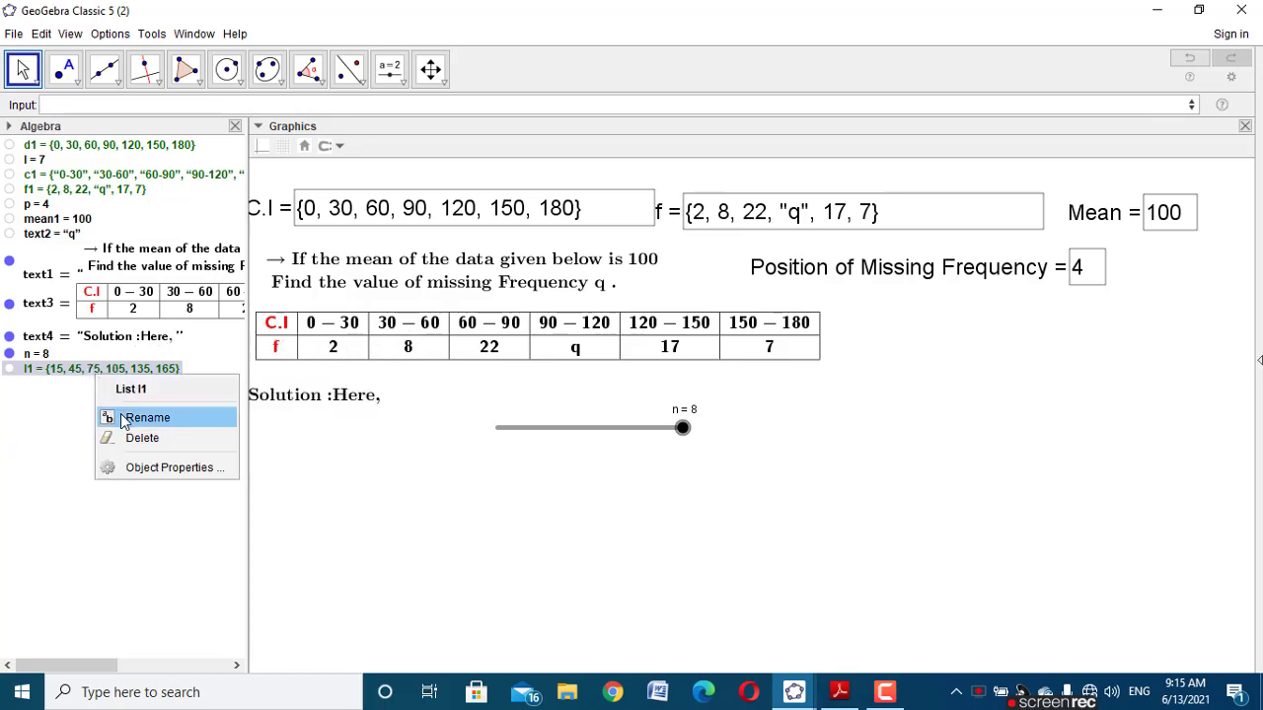
pyautogui.click(133, 418)
pyautogui.write('m1')
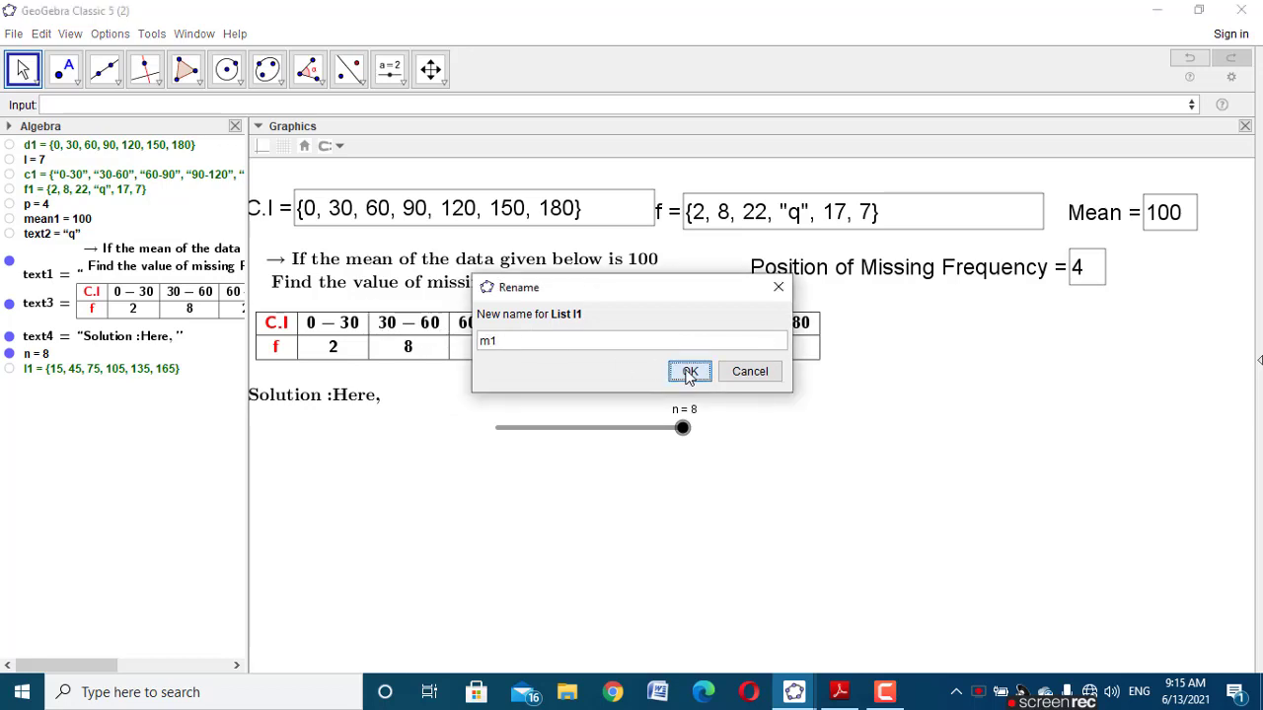
pyautogui.click(690, 371)
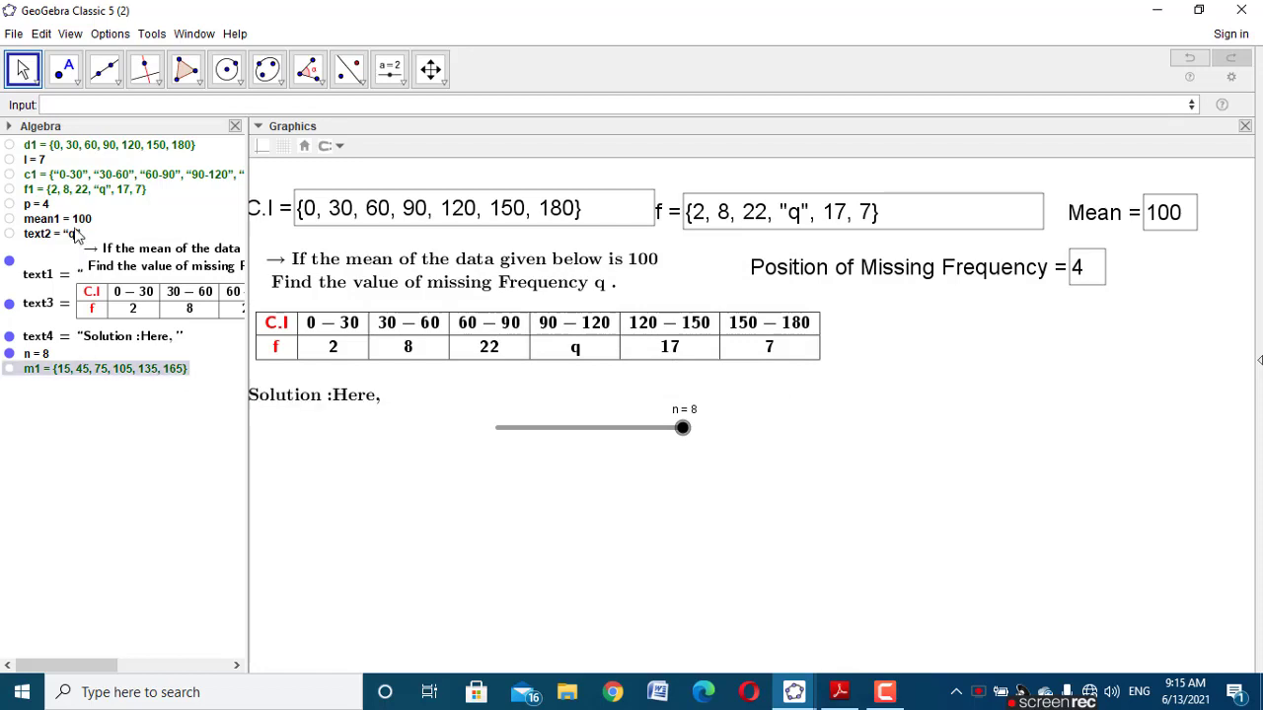
pyautogui.click(85, 201)
pyautogui.click(132, 401)
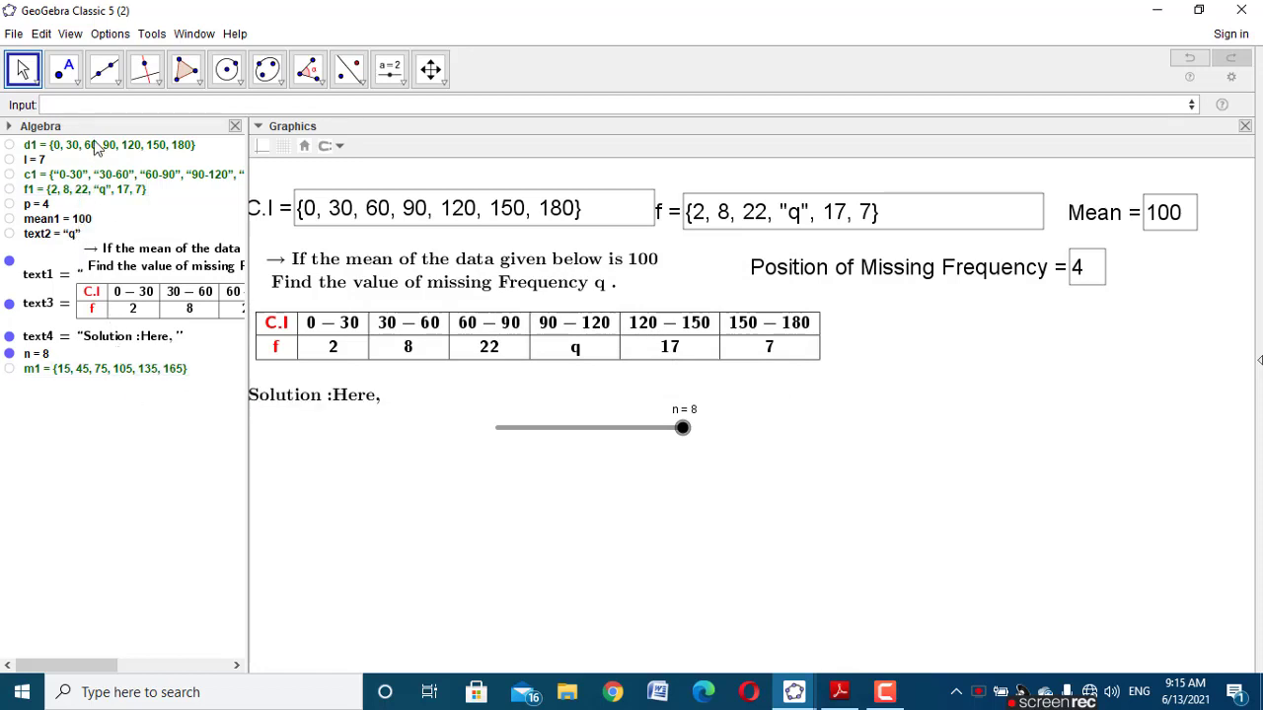
# Step: Create the list of products m1*f1 and rename it as mf1
pyautogui.click(97, 105)
pyautogui.write('m')
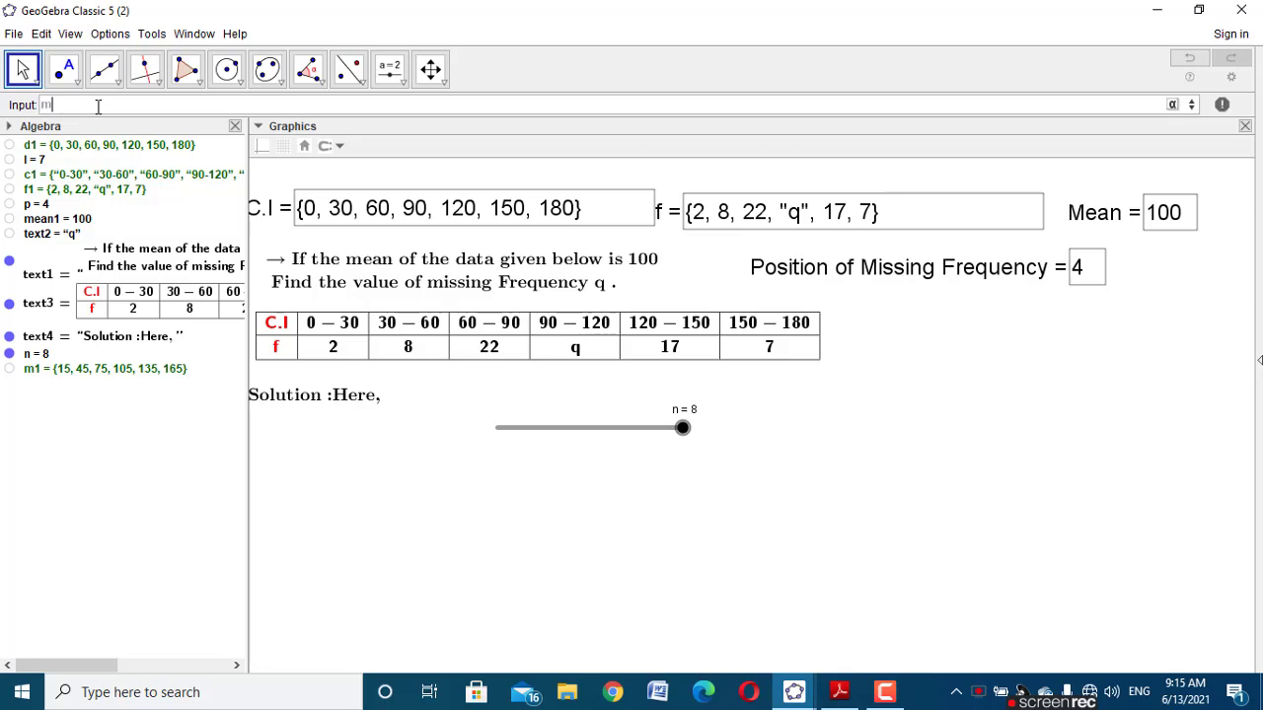
pyautogui.write('1*')
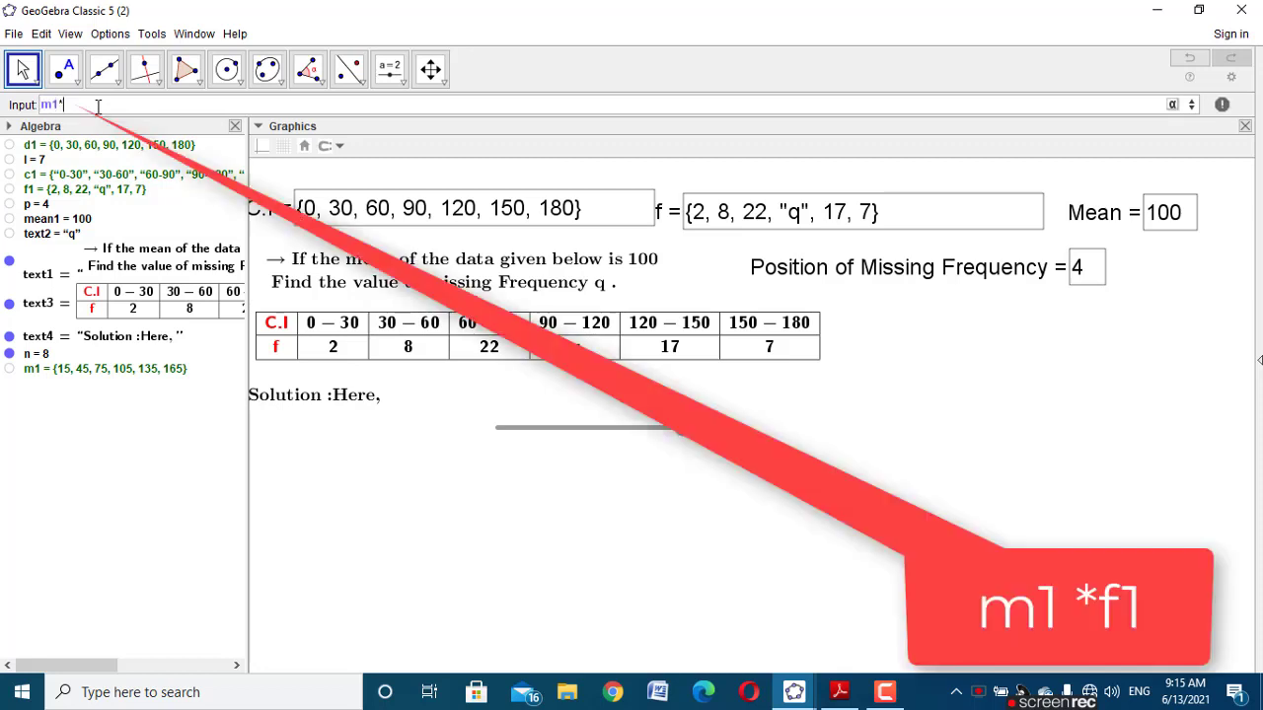
pyautogui.write('f1')
pyautogui.press('Return')
pyautogui.rightClick(152, 385)
pyautogui.click(200, 423)
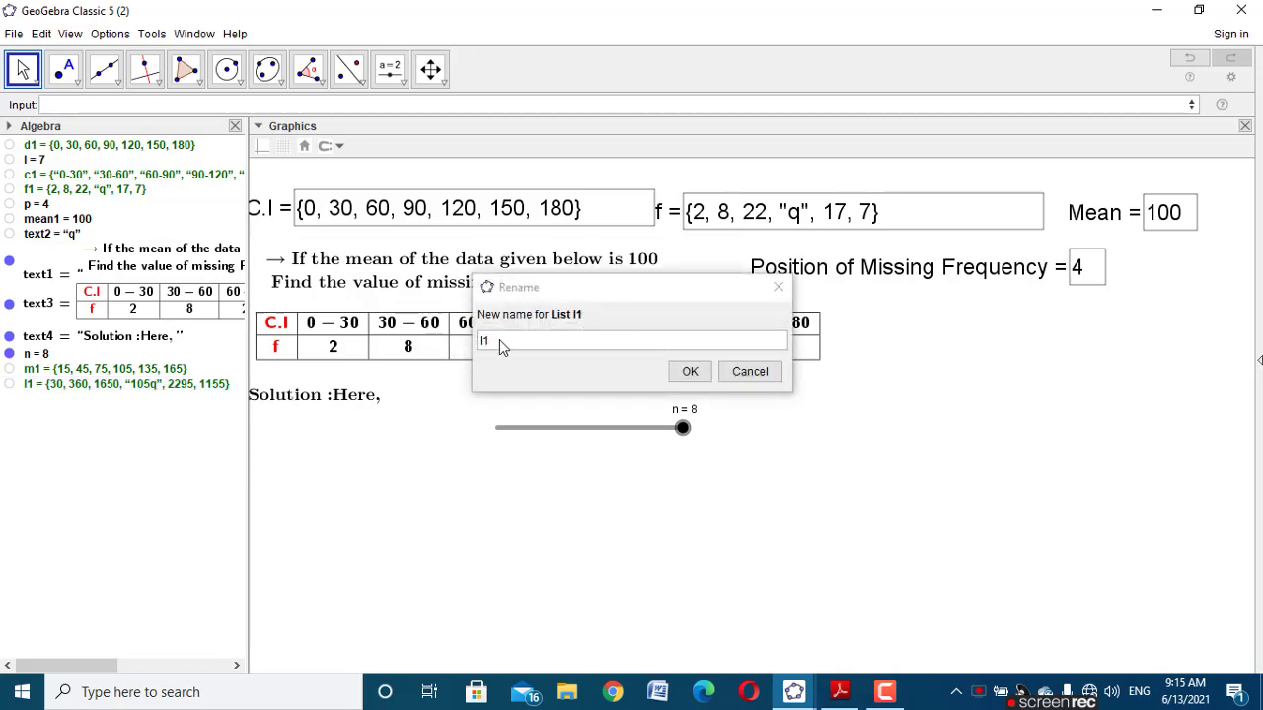
pyautogui.write('mf1')
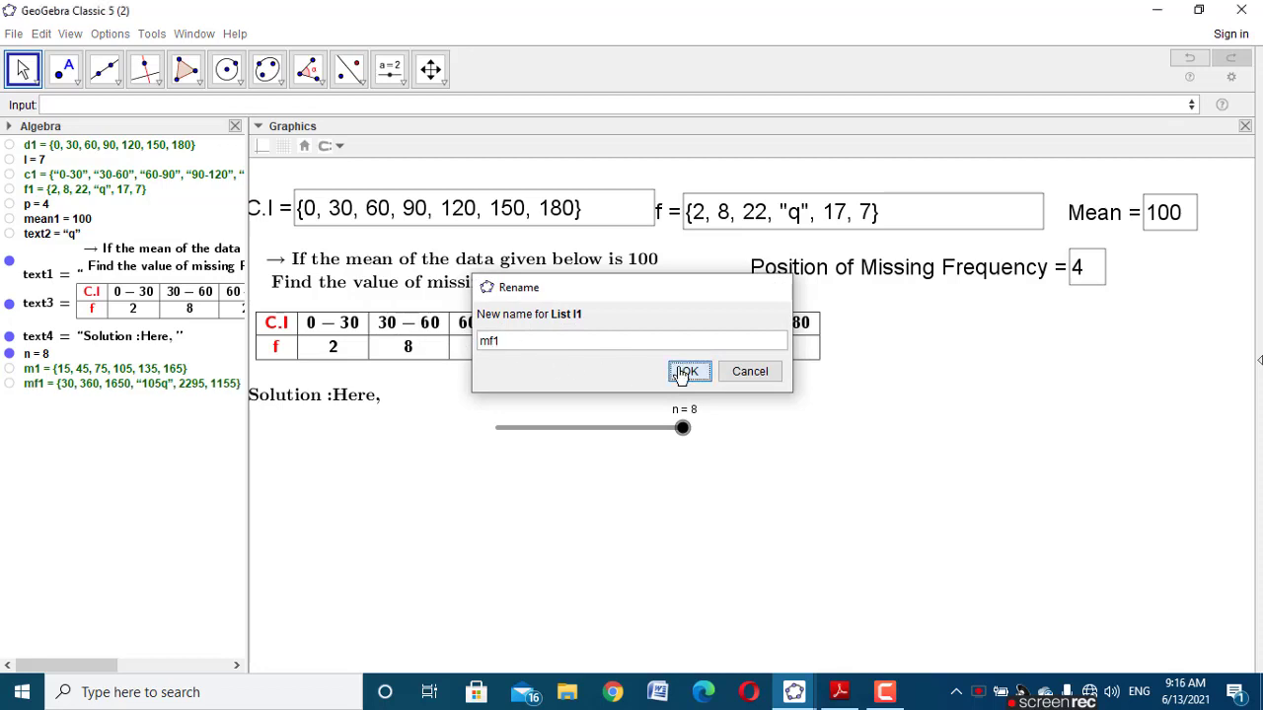
pyautogui.click(685, 371)
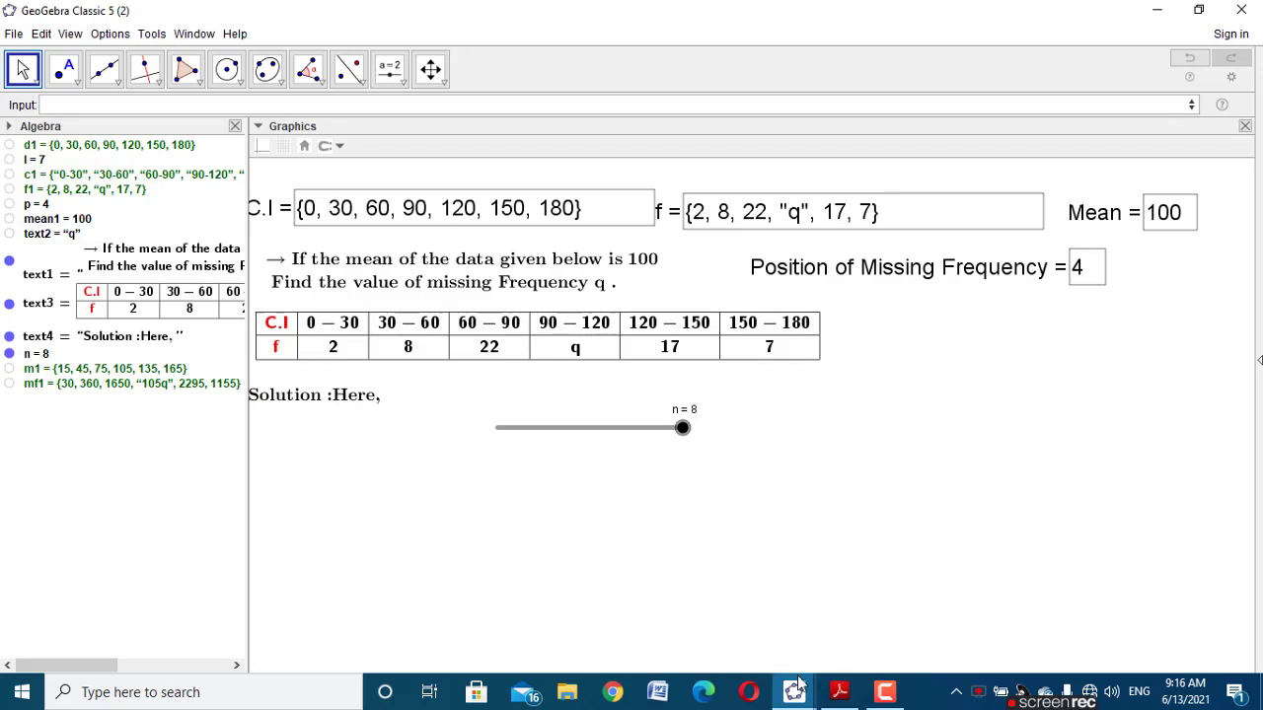
# Step: Examine the totals row of the solution table in the finished reference worksheet, and return to the worksheet under construction
pyautogui.click(860, 622)
pyautogui.moveTo(794, 692)
pyautogui.click(679, 623)
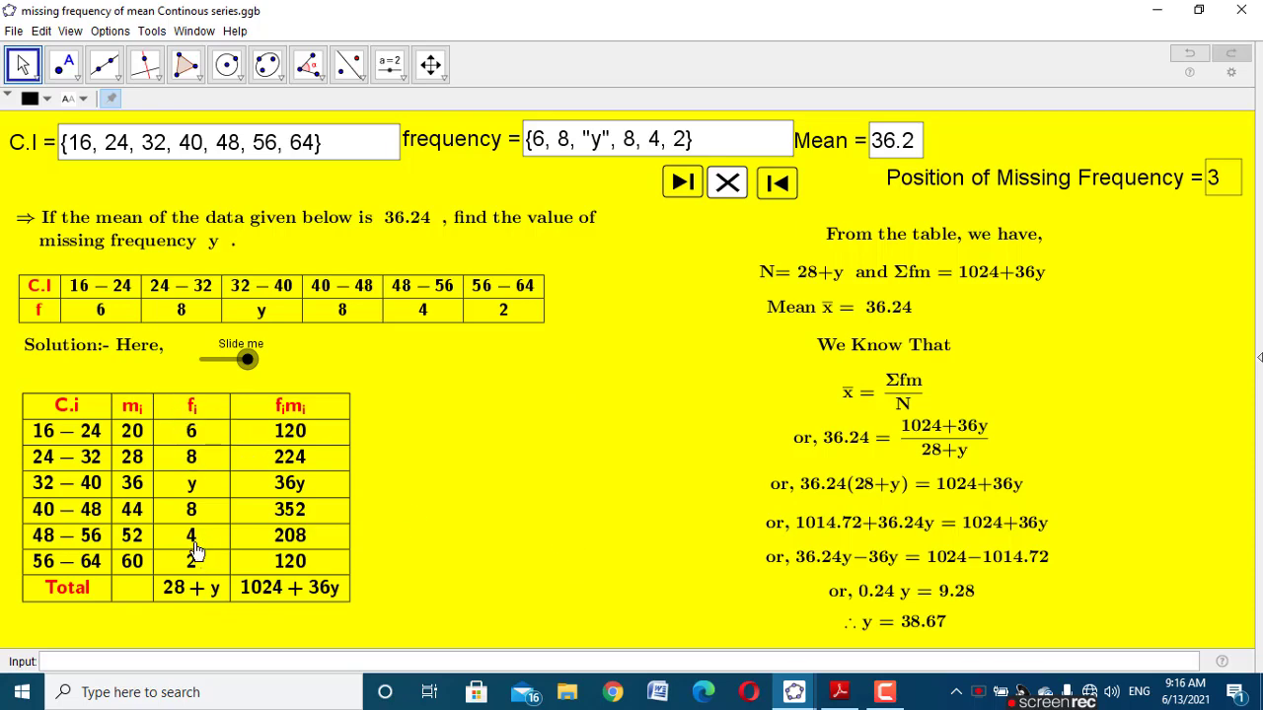
pyautogui.moveTo(794, 691)
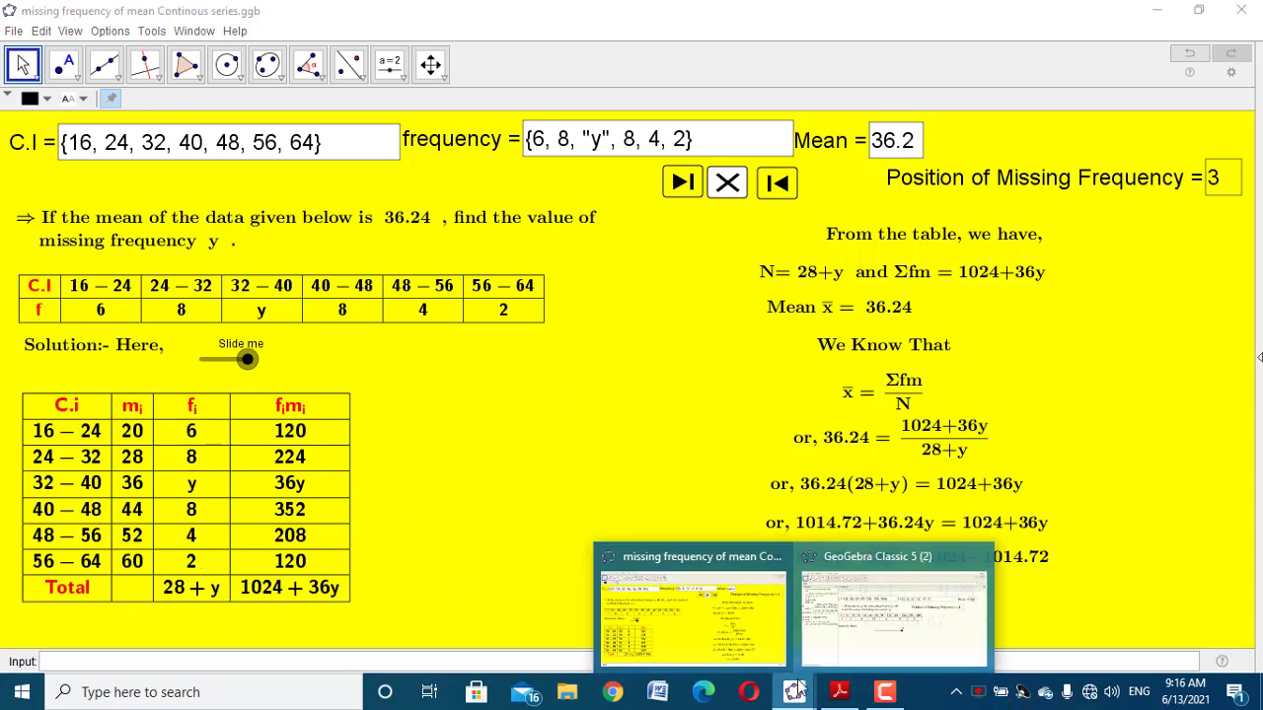
pyautogui.click(873, 631)
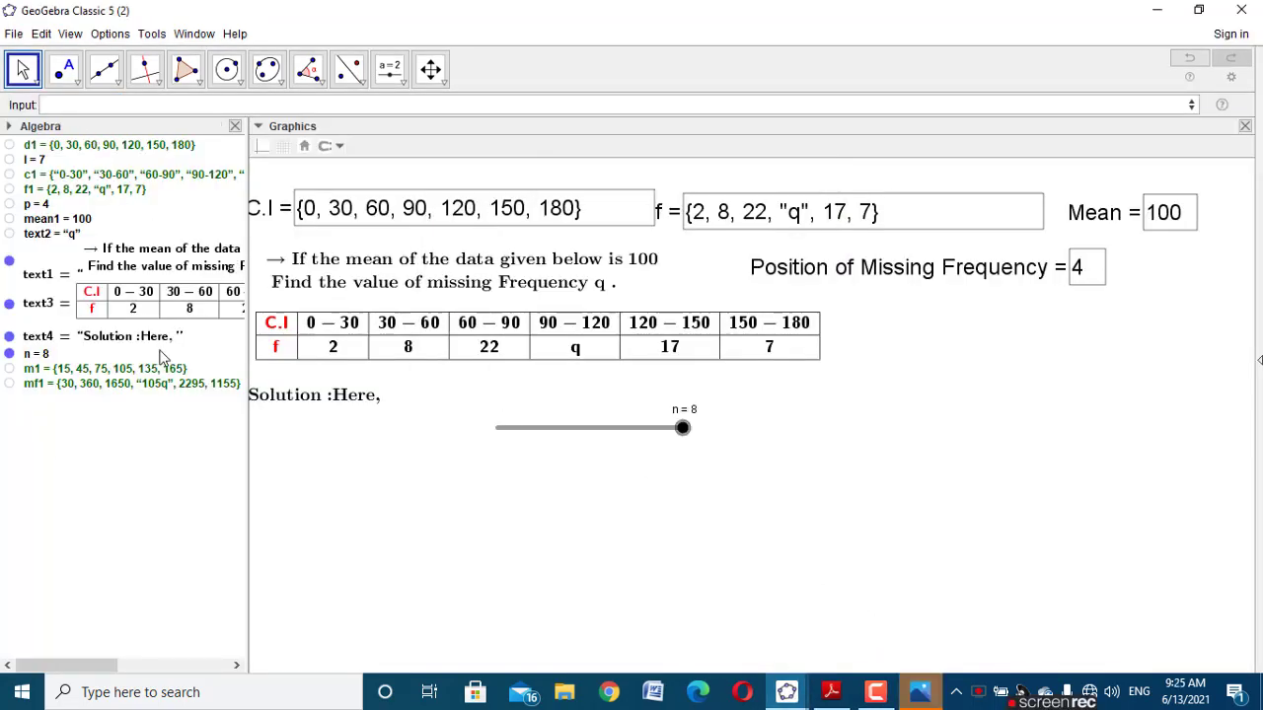
# Step: Create a number that counts the entries in the frequency list with Length(f1)
pyautogui.click(172, 107)
pyautogui.write('leng')
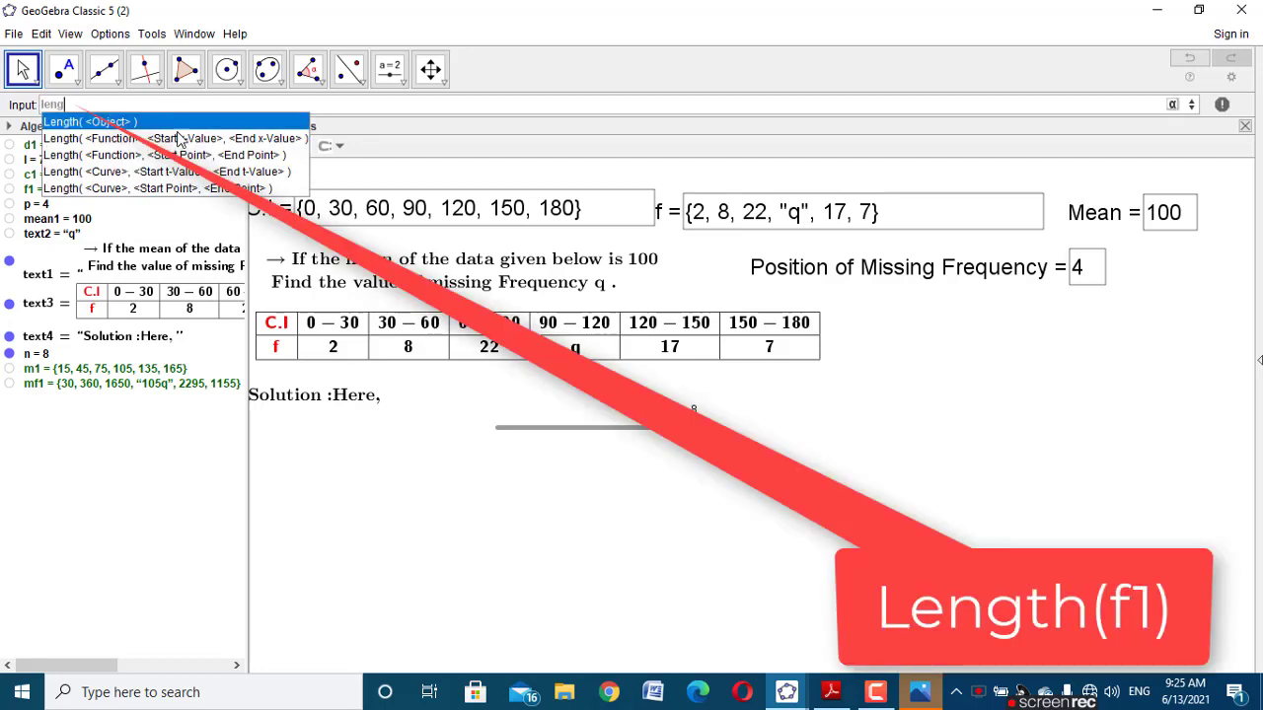
pyautogui.press('Return')
pyautogui.write('f1')
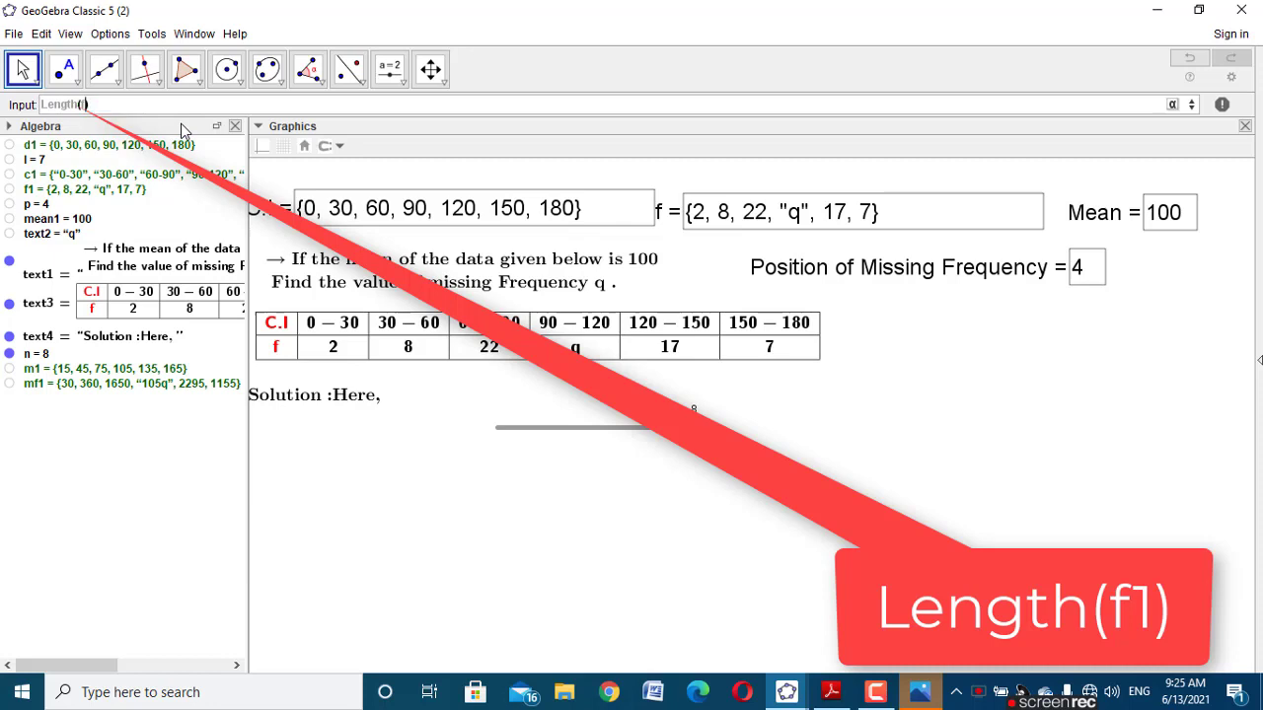
pyautogui.press('Return')
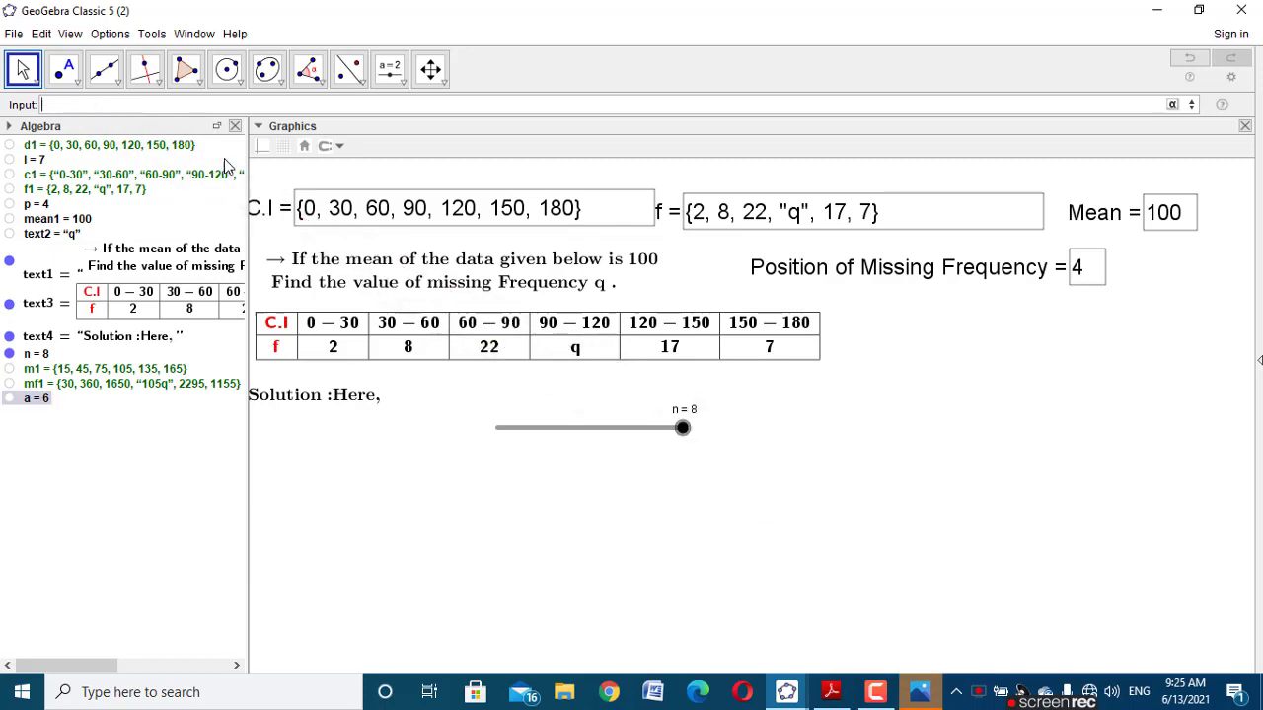
# Step: Rename the number holding the length of the frequency list as le
pyautogui.rightClick(40, 400)
pyautogui.click(96, 438)
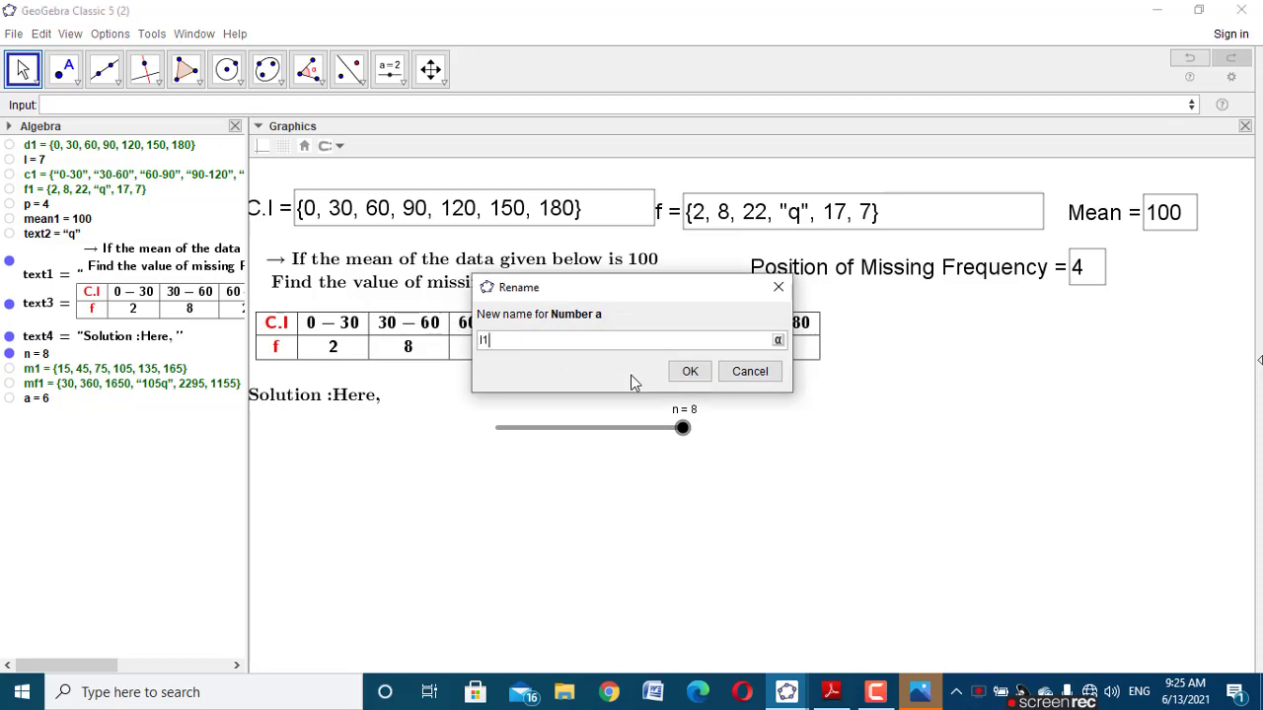
pyautogui.press('BackSpace')
pyautogui.click(690, 371)
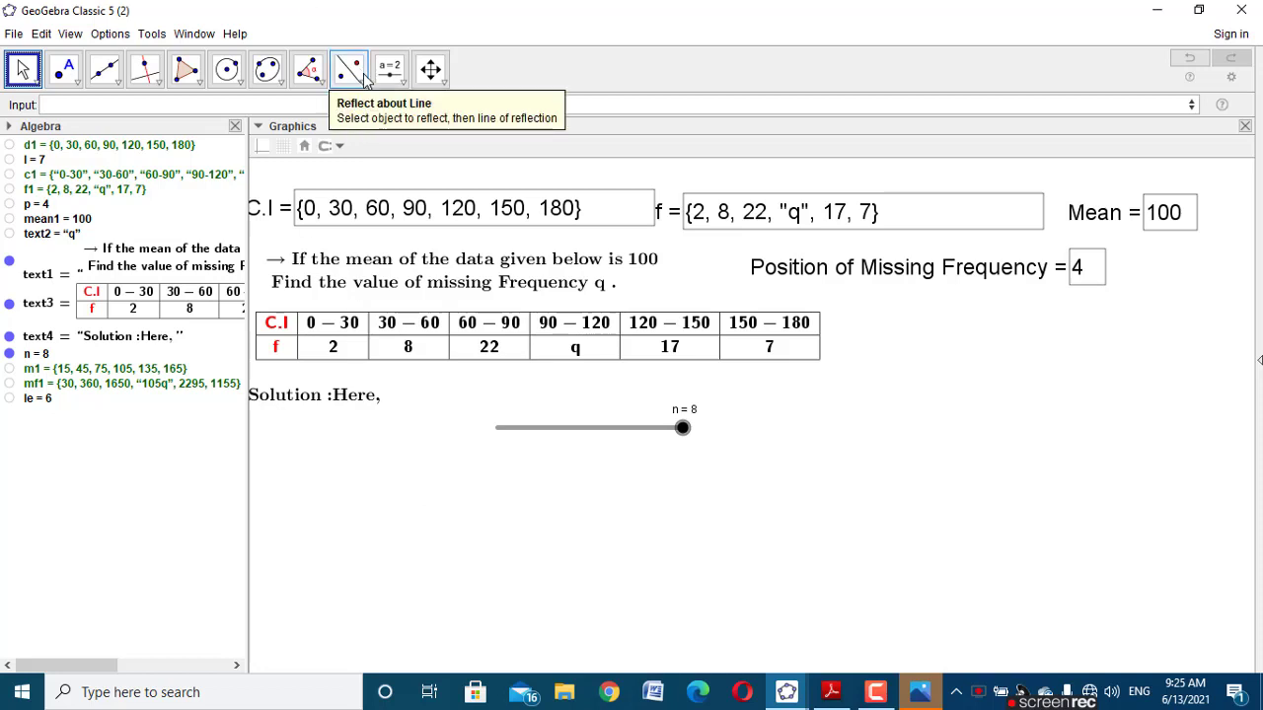
# Step: Start the known-frequency total with Sum(First(f1, p-1)), covering the frequencies before the missing one
pyautogui.click(167, 110)
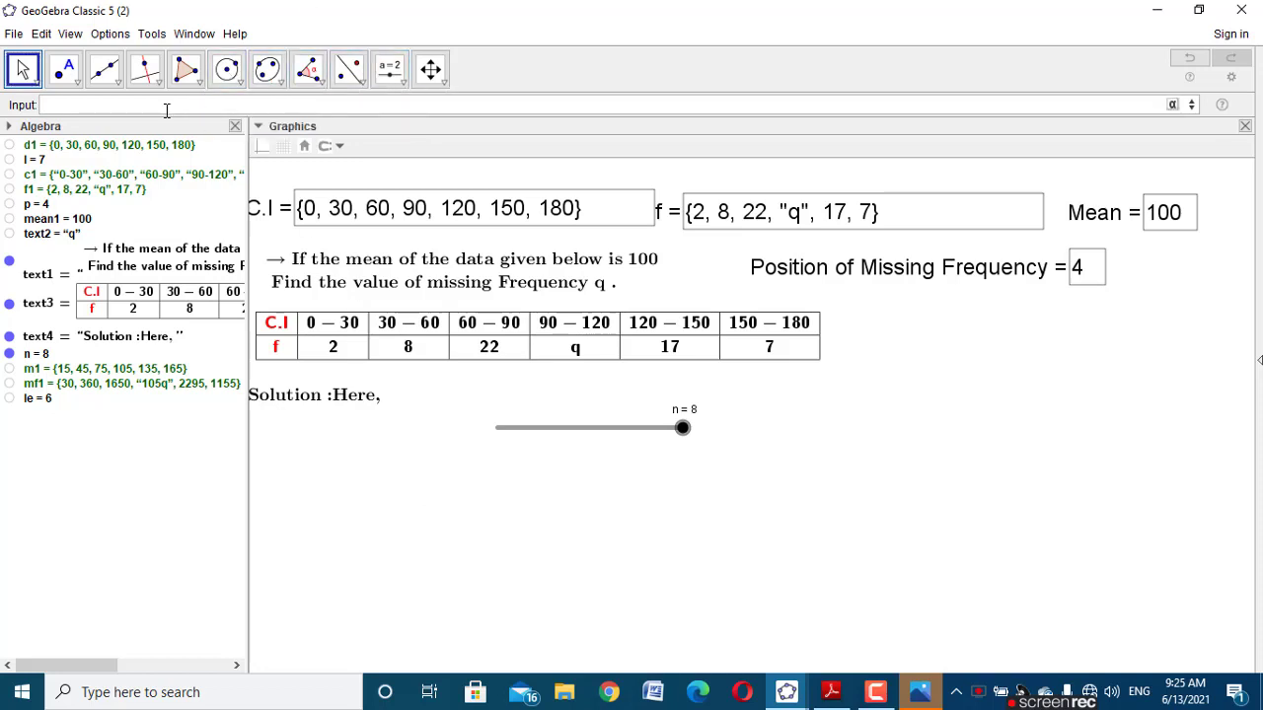
pyautogui.write('sum')
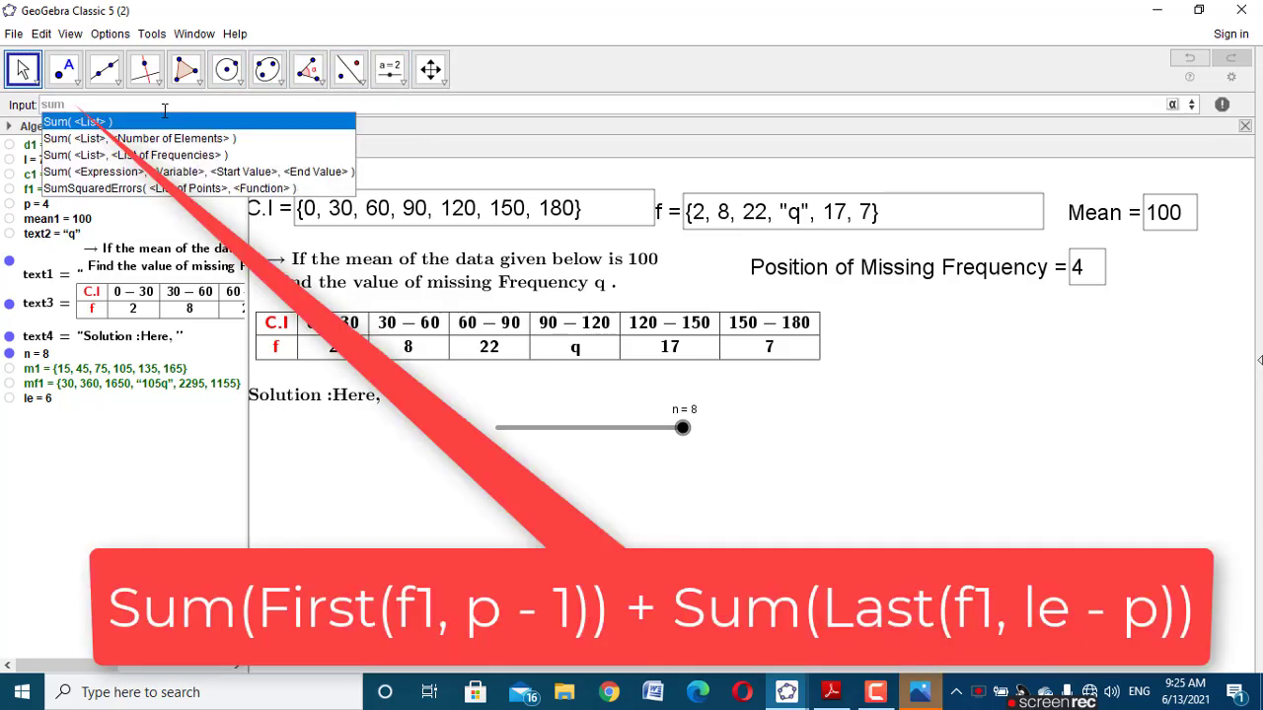
pyautogui.click(161, 121)
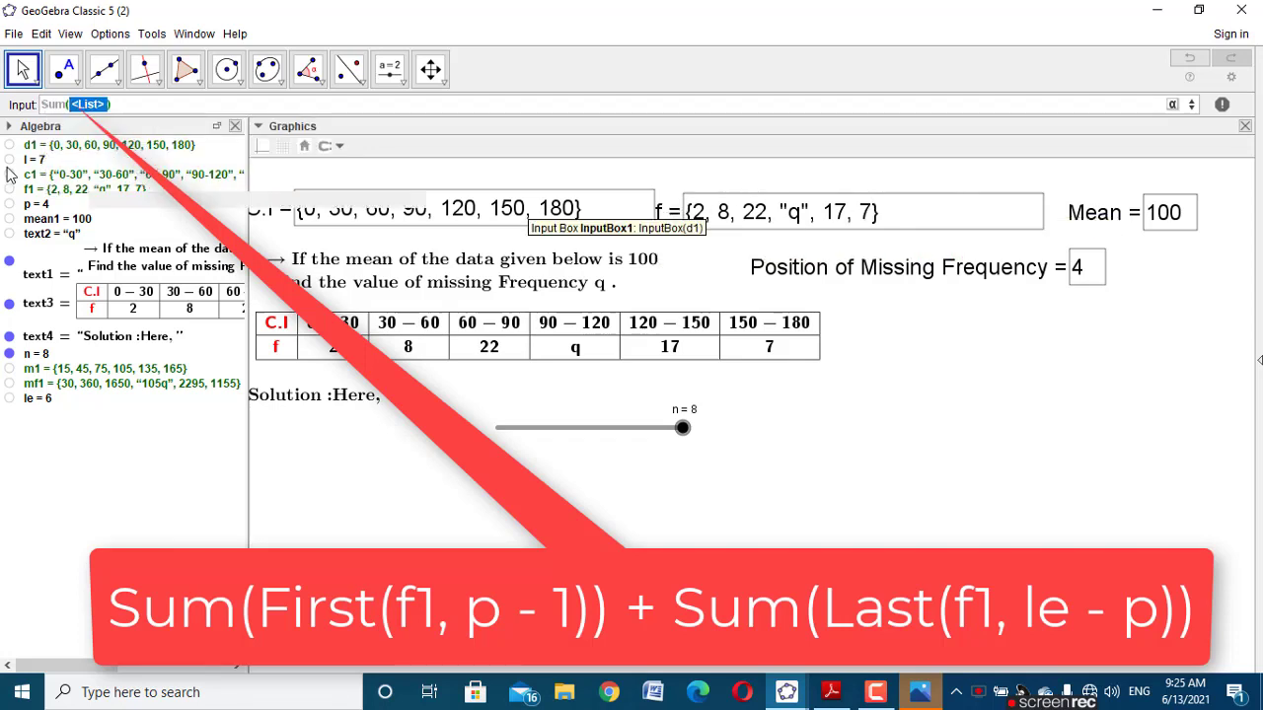
pyautogui.press('BackSpace')
pyautogui.write('f')
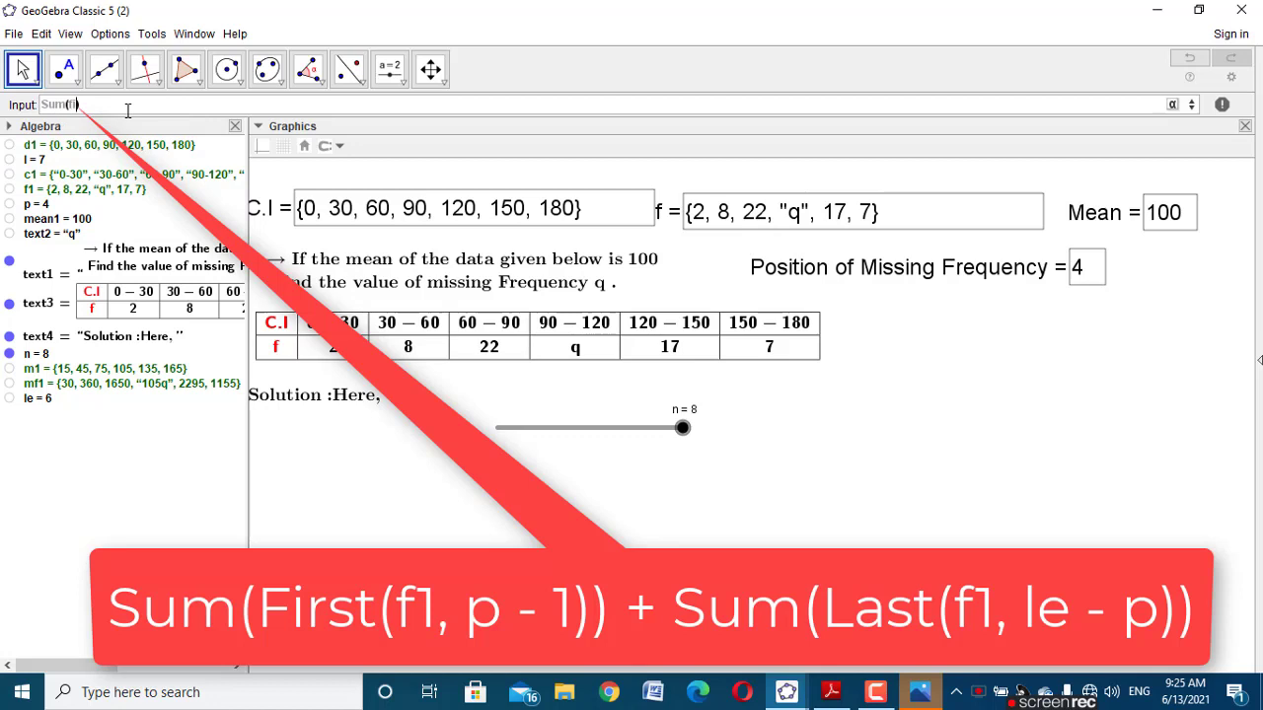
pyautogui.write('irst')
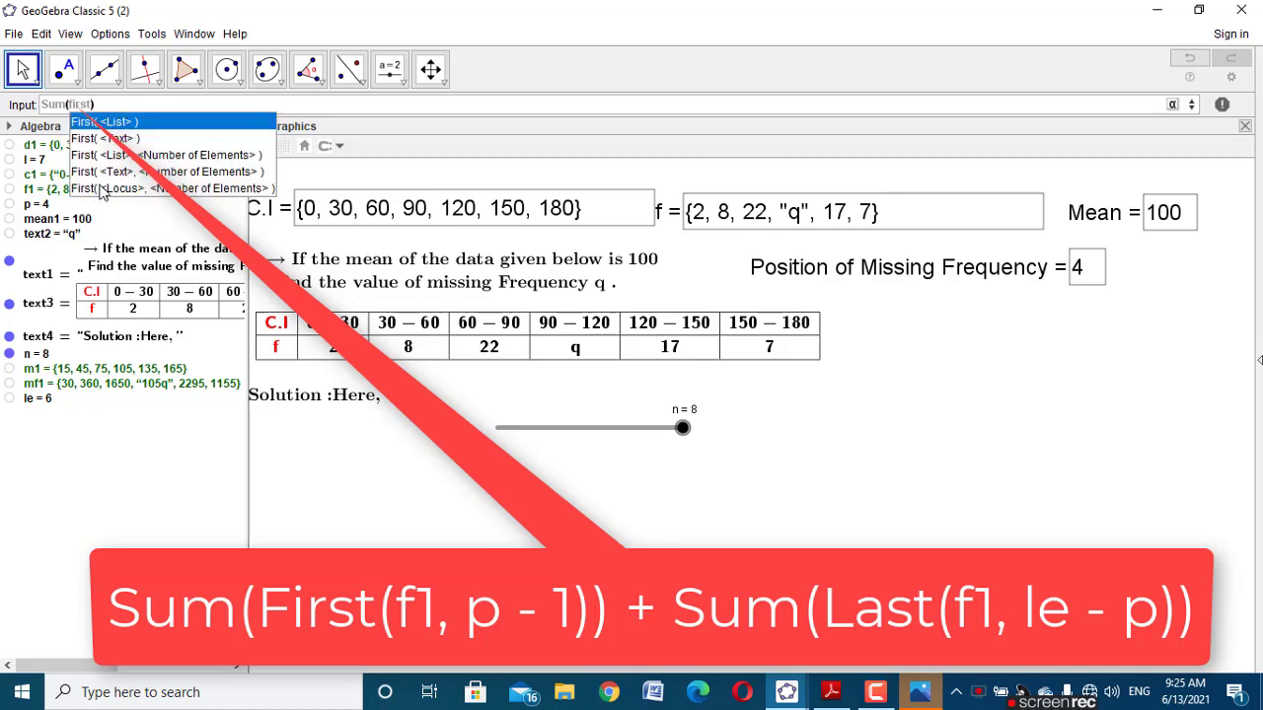
pyautogui.click(134, 156)
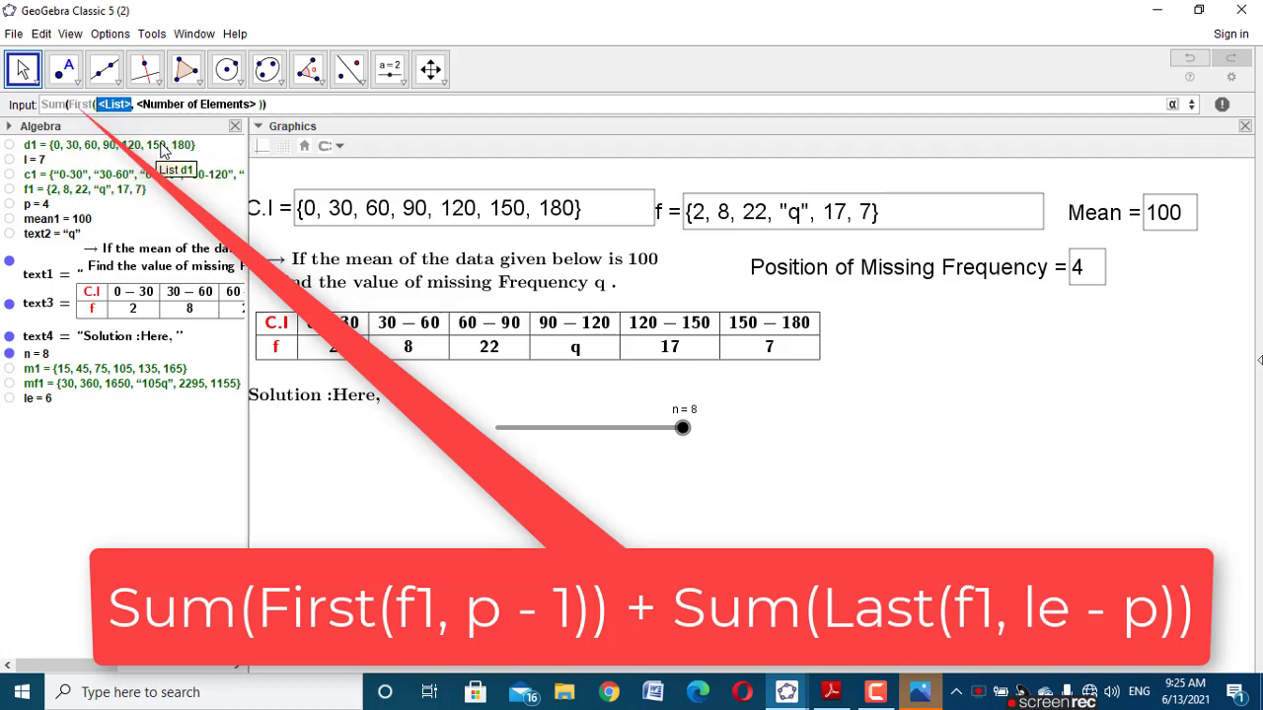
pyautogui.write('f1')
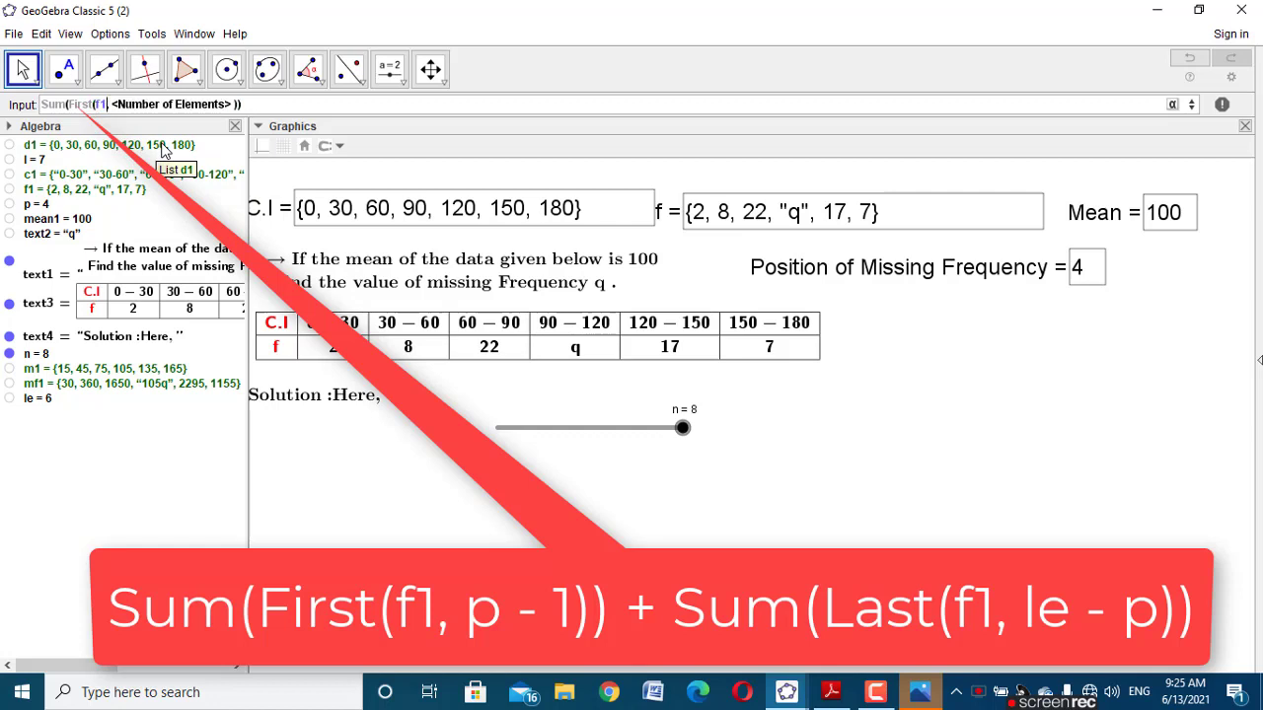
pyautogui.press('Tab')
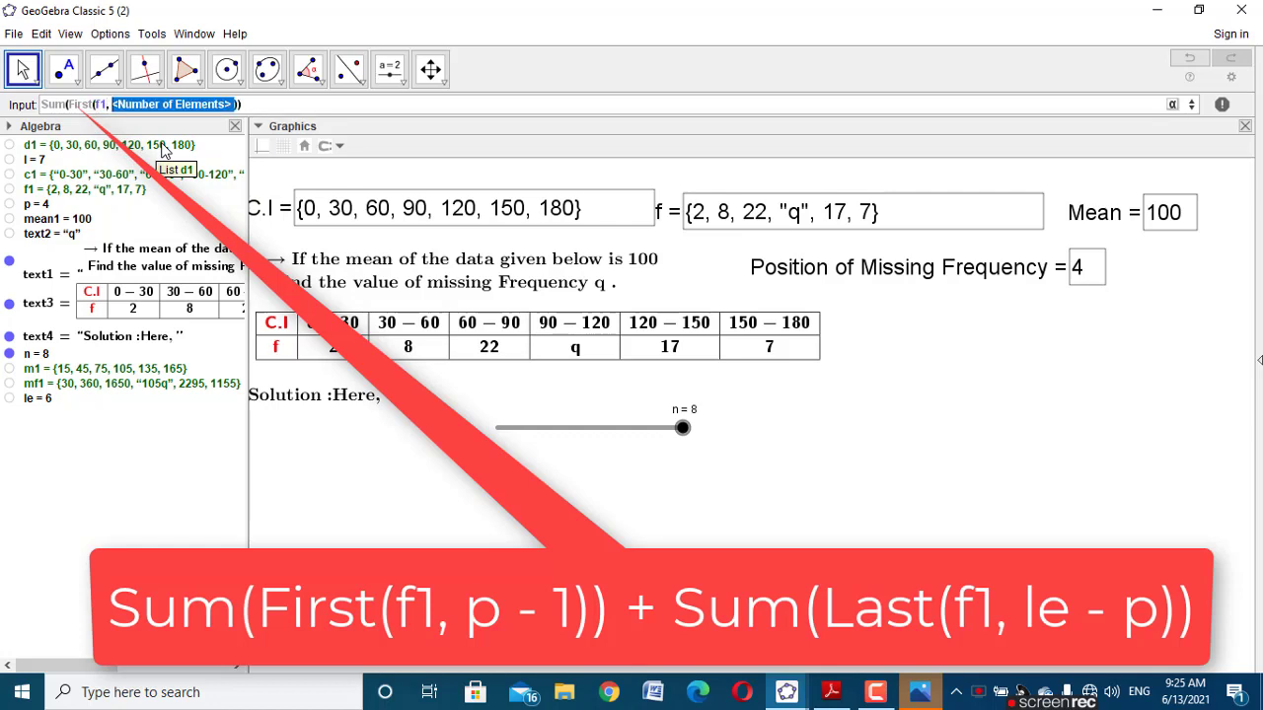
pyautogui.write('p-1))')
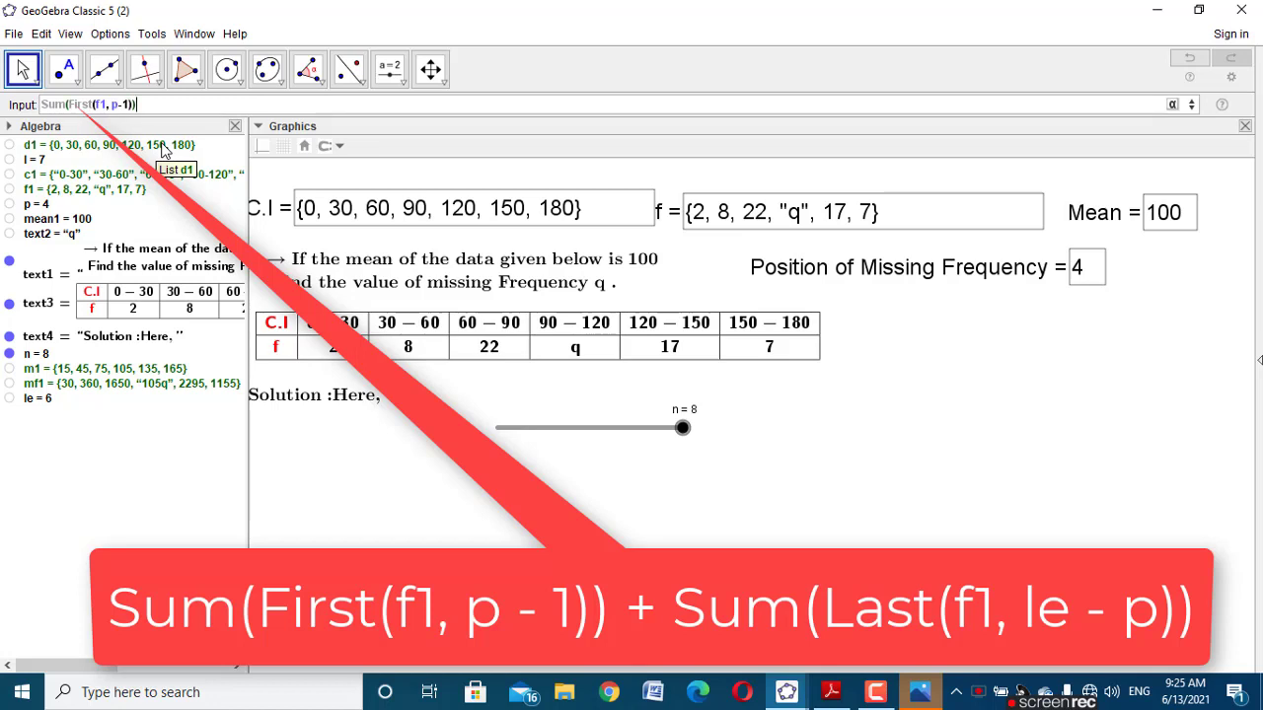
# Step: Complete the known-frequency total by adding Sum(Last(f1, le-p)) to the expression, and create the number
pyautogui.write('+sum')
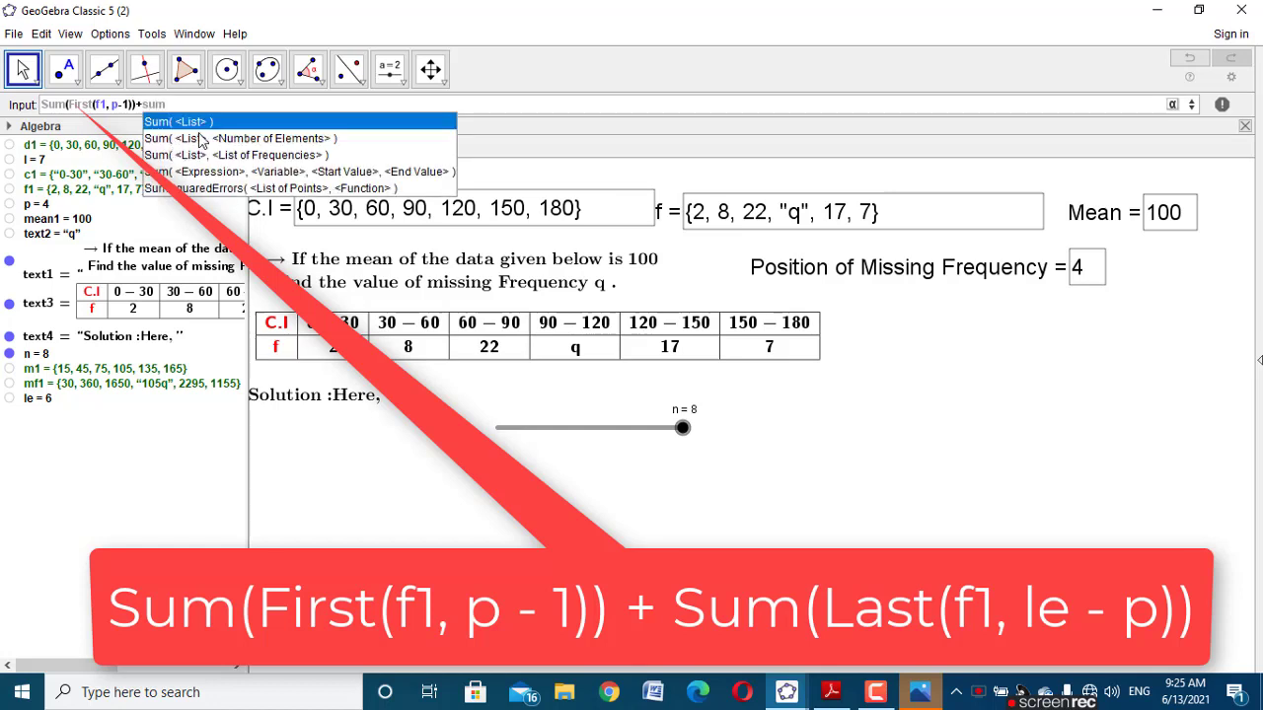
pyautogui.click(204, 125)
pyautogui.write('last')
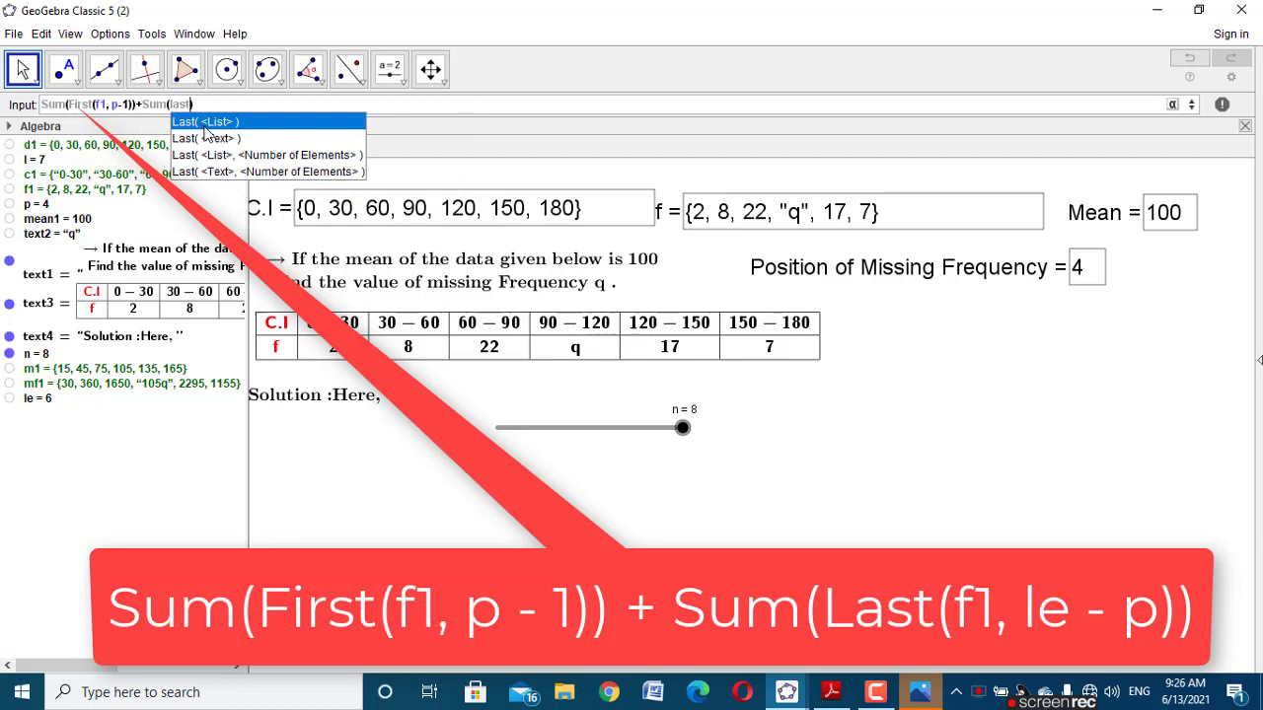
pyautogui.click(227, 156)
pyautogui.write('f1')
pyautogui.press('Tab')
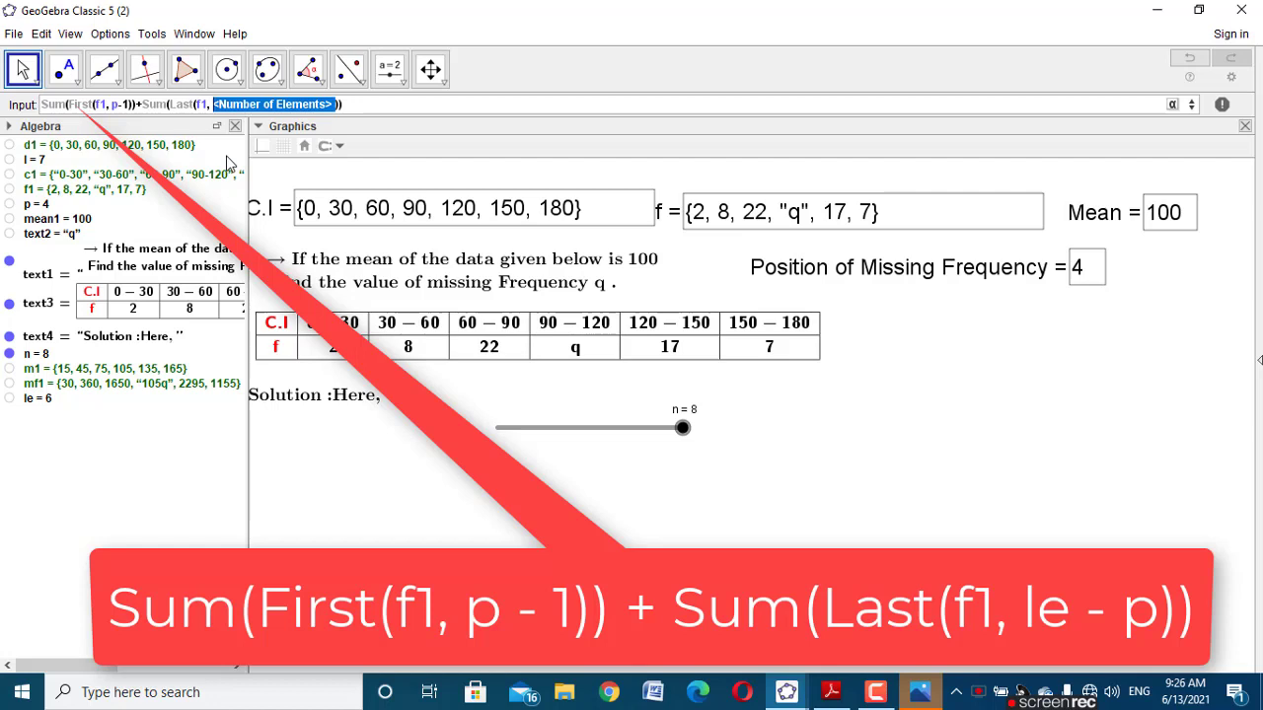
pyautogui.write('le')
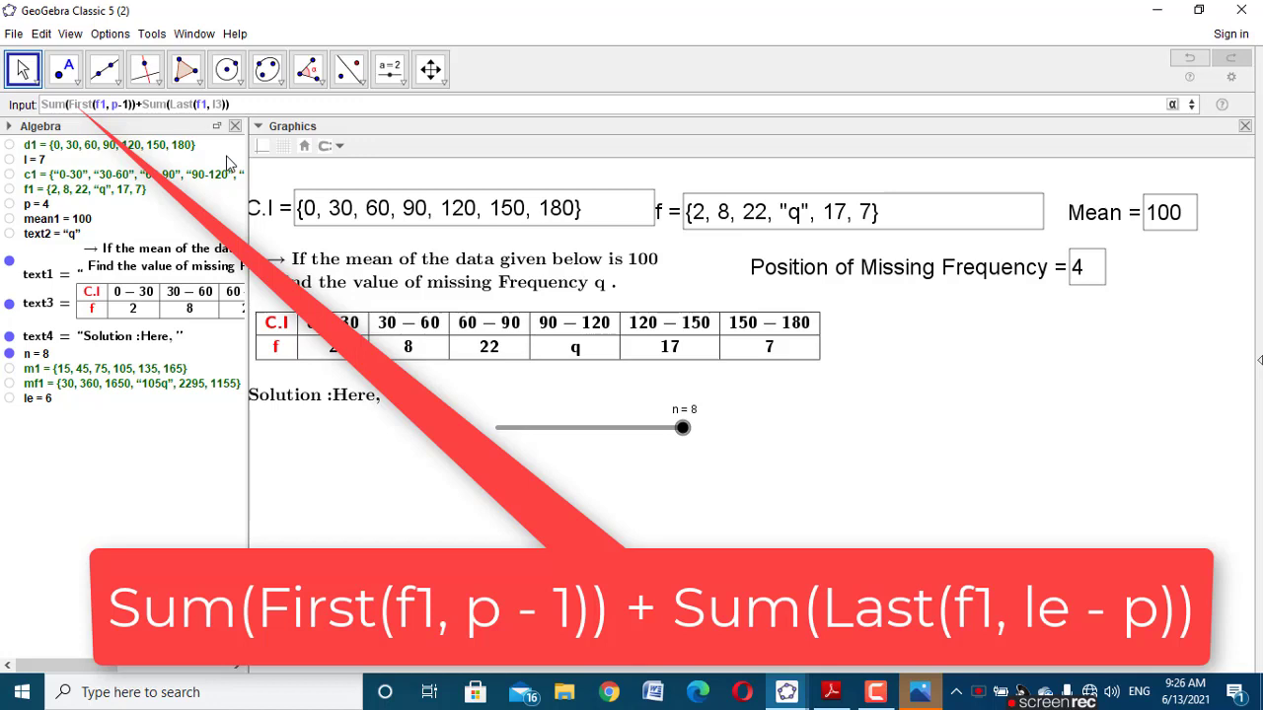
pyautogui.press('BackSpace')
pyautogui.write('e-p')
pyautogui.press('Return')
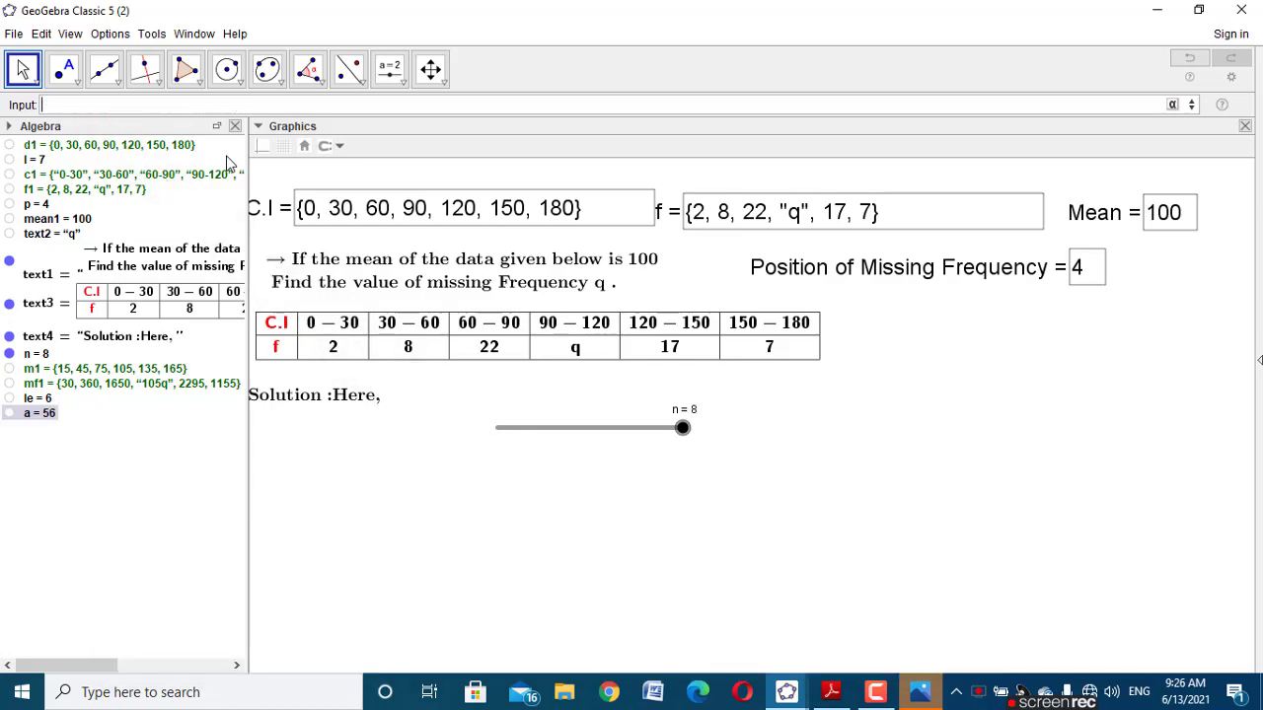
# Step: Rename the number a as sf1
pyautogui.rightClick(39, 413)
pyautogui.click(79, 451)
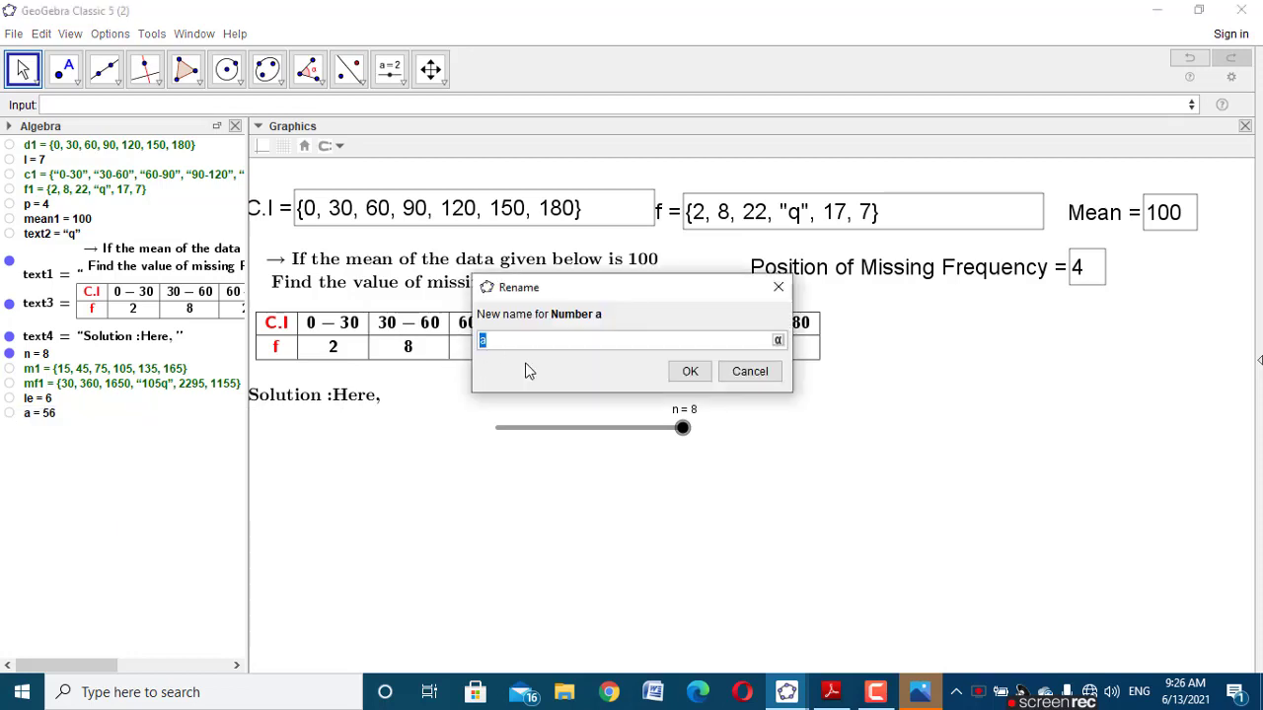
pyautogui.write('sf1')
pyautogui.click(687, 374)
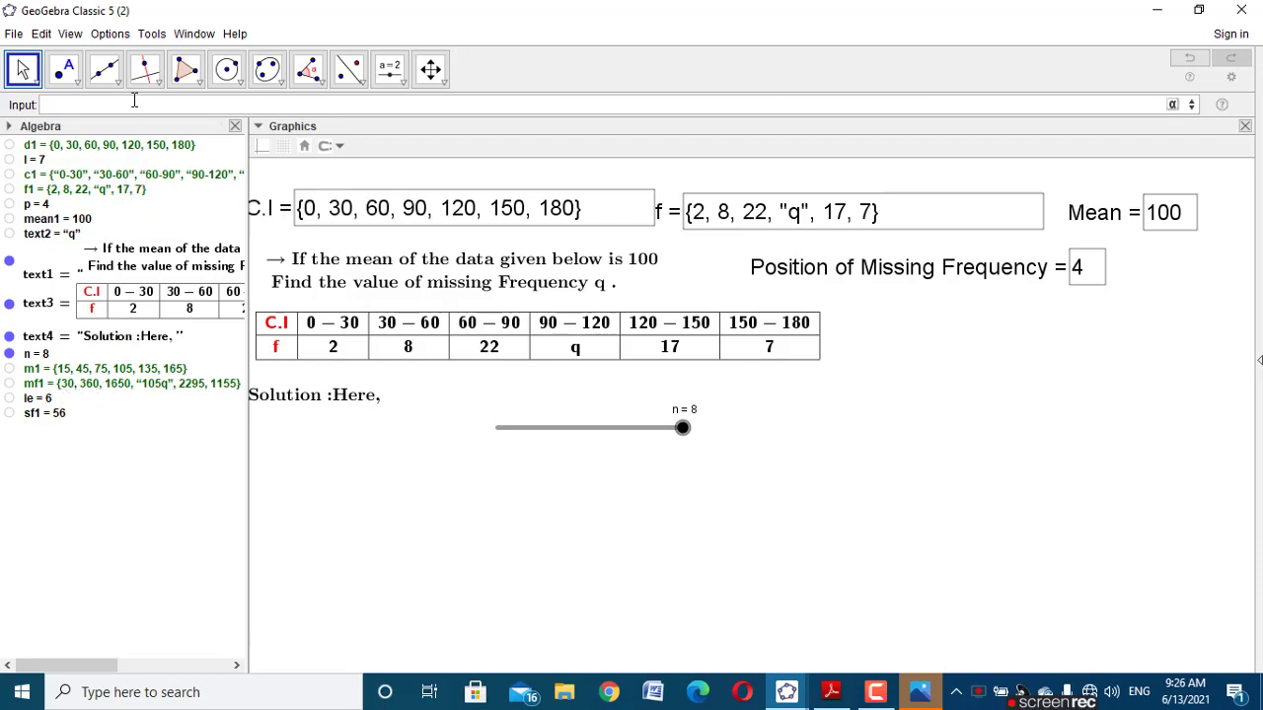
# Step: Create a number defined as Sum(First(mf1, p-1)) + Sum(Last(mf1, le-p))
pyautogui.write('sum')
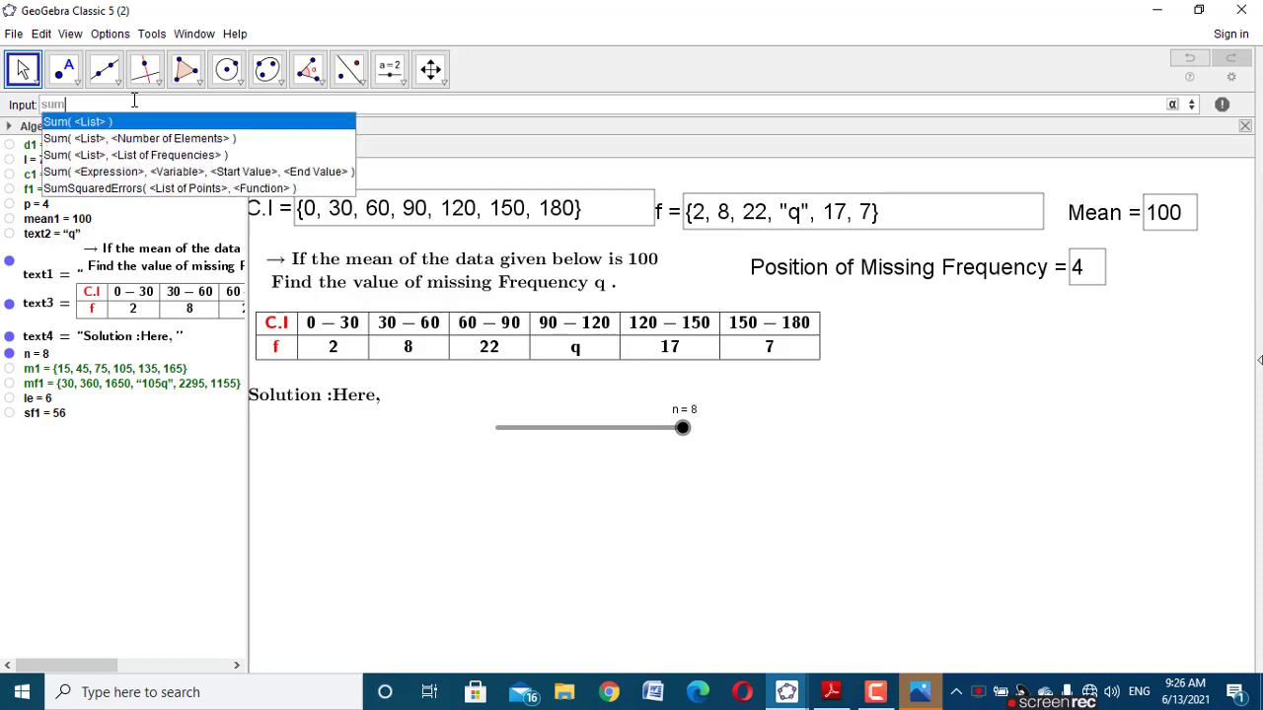
pyautogui.click(145, 125)
pyautogui.write('First')
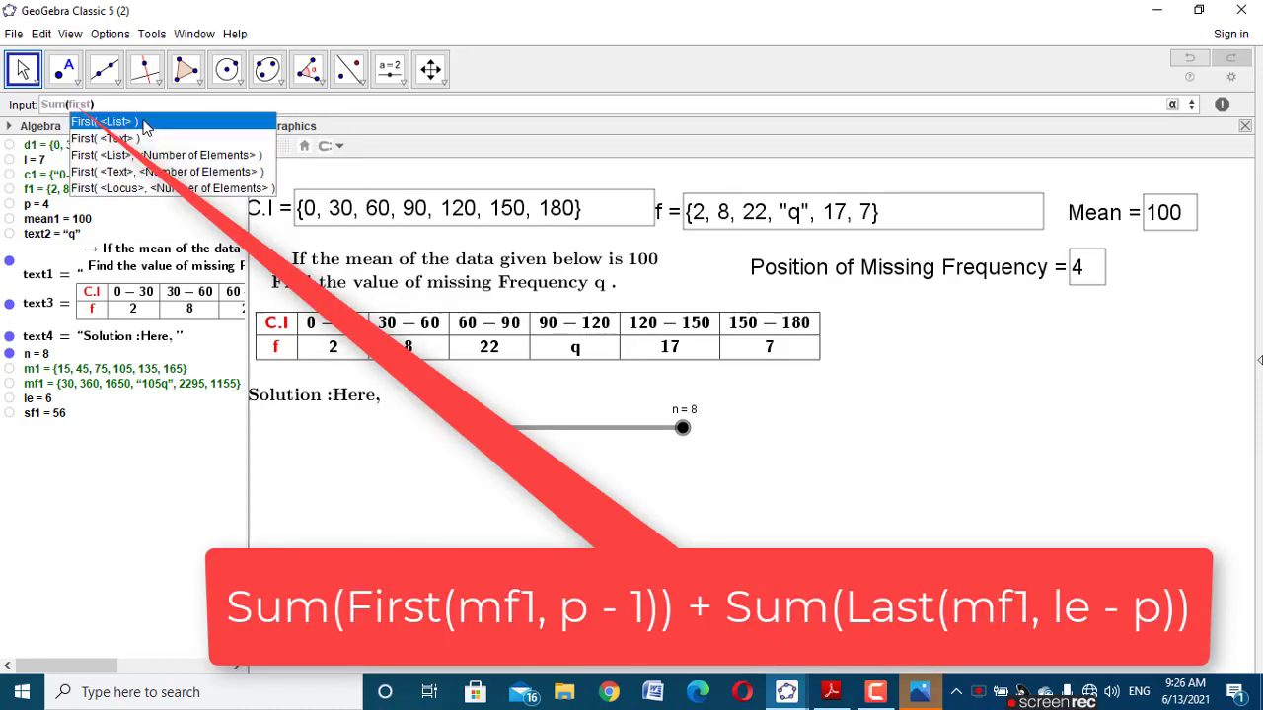
pyautogui.click(145, 123)
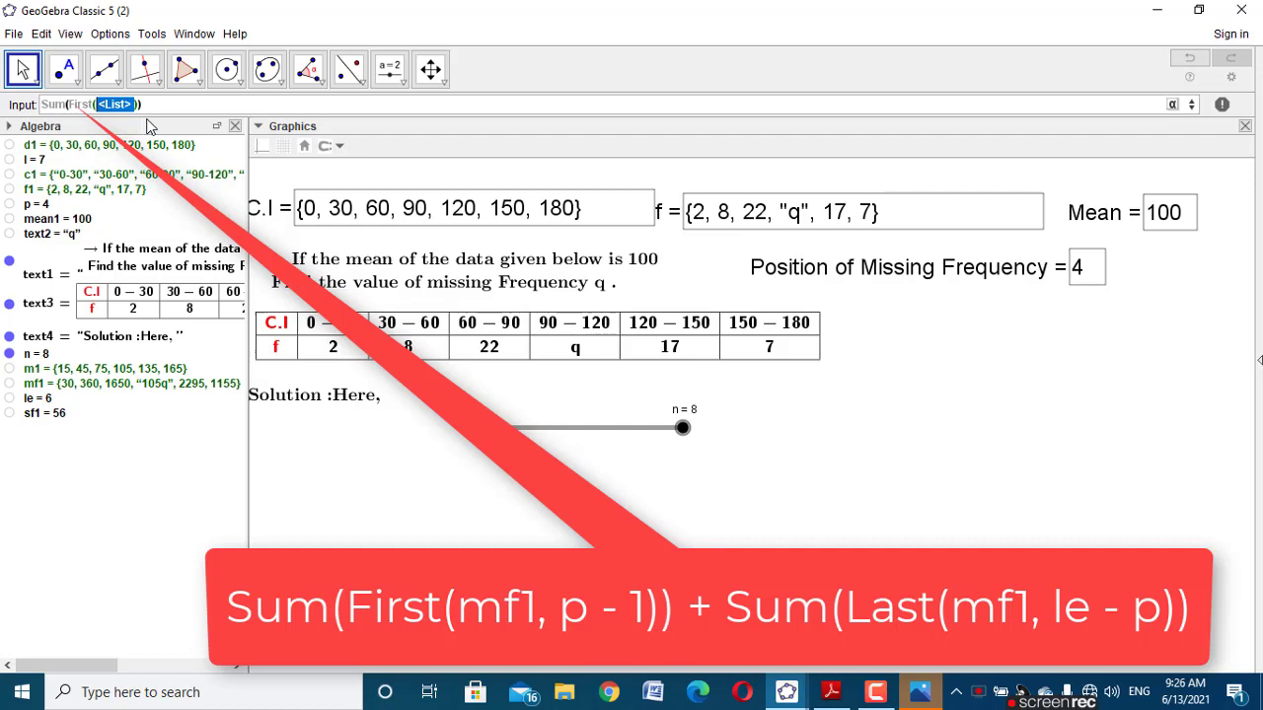
pyautogui.write('mf1,p-1))')
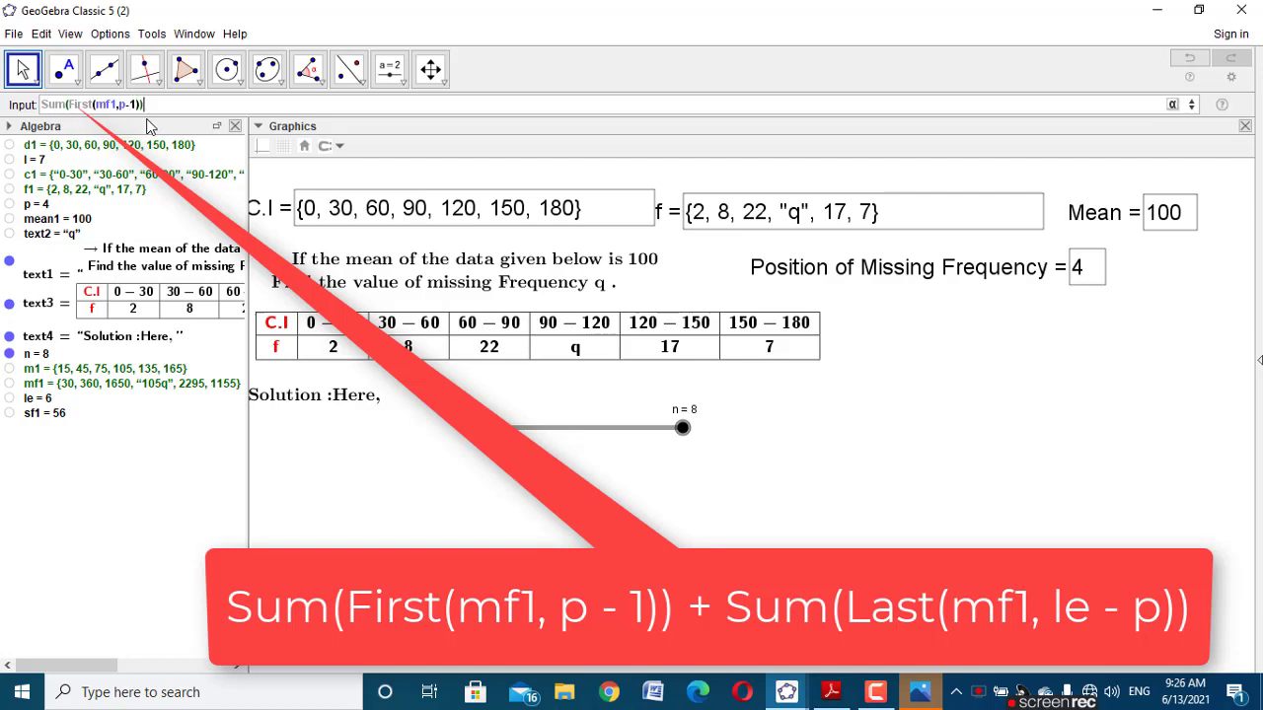
pyautogui.write('+sum')
pyautogui.click(193, 127)
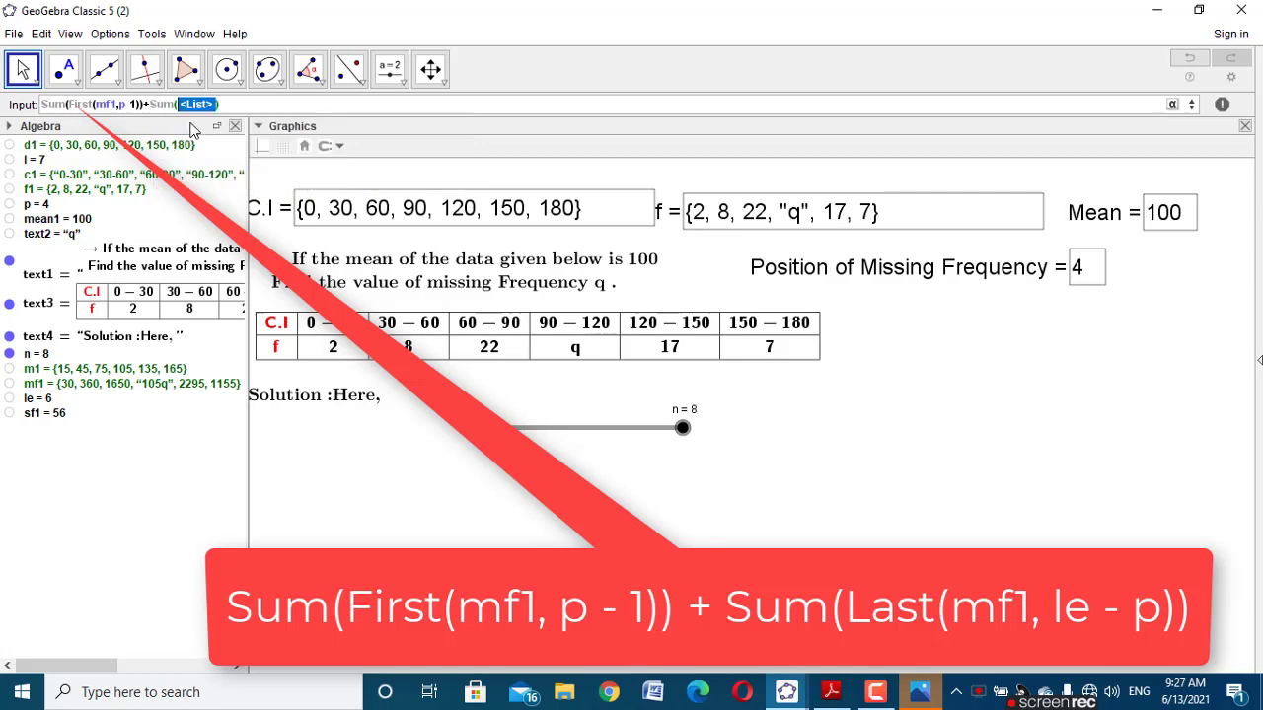
pyautogui.write('last')
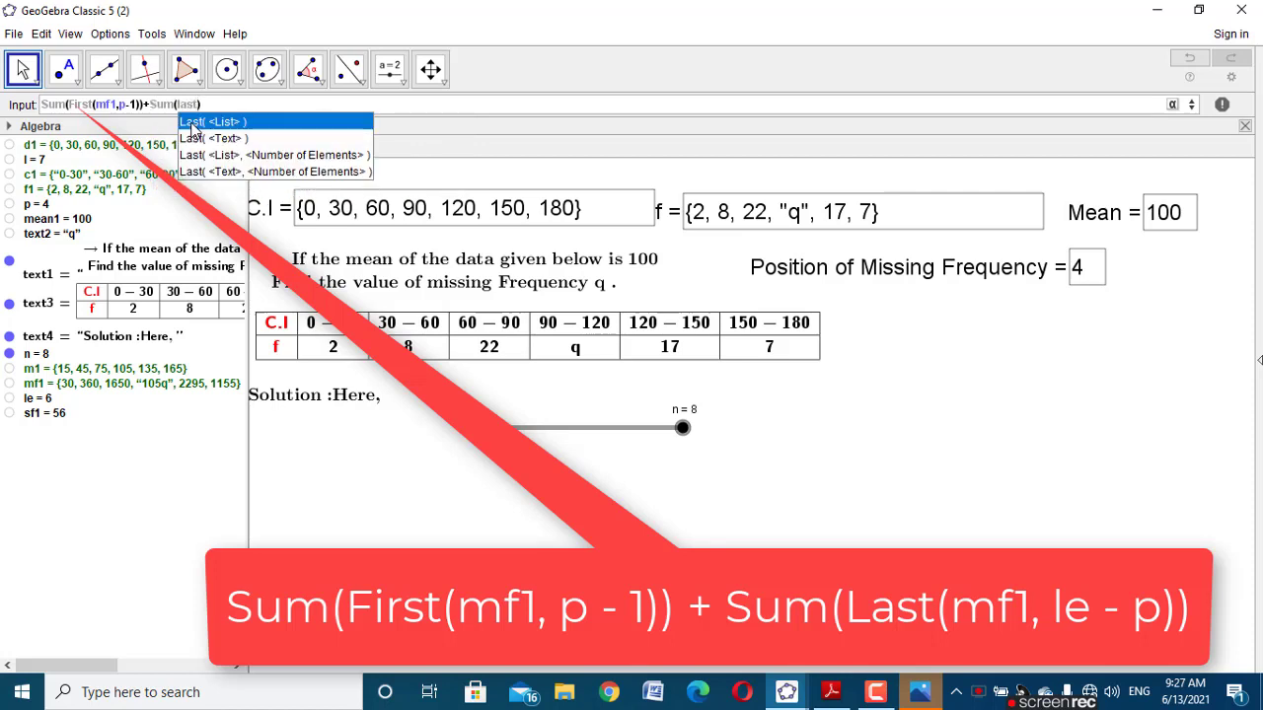
pyautogui.click(254, 155)
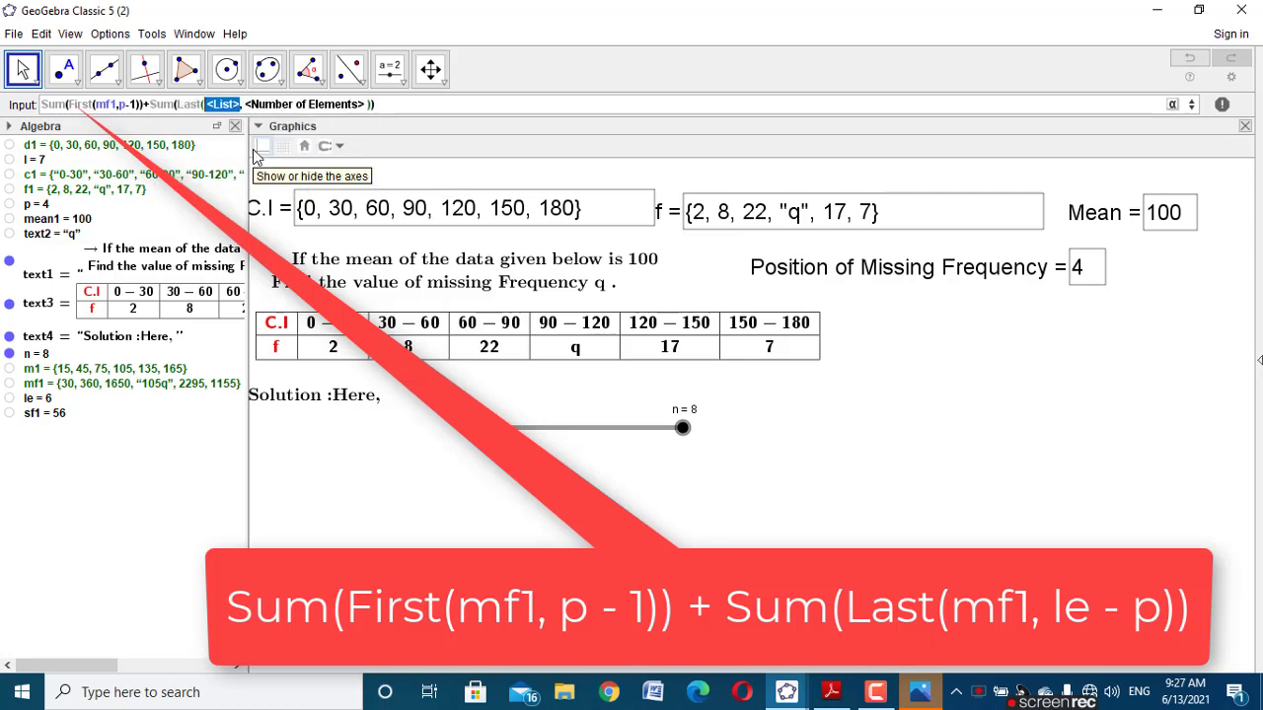
pyautogui.write('mf1')
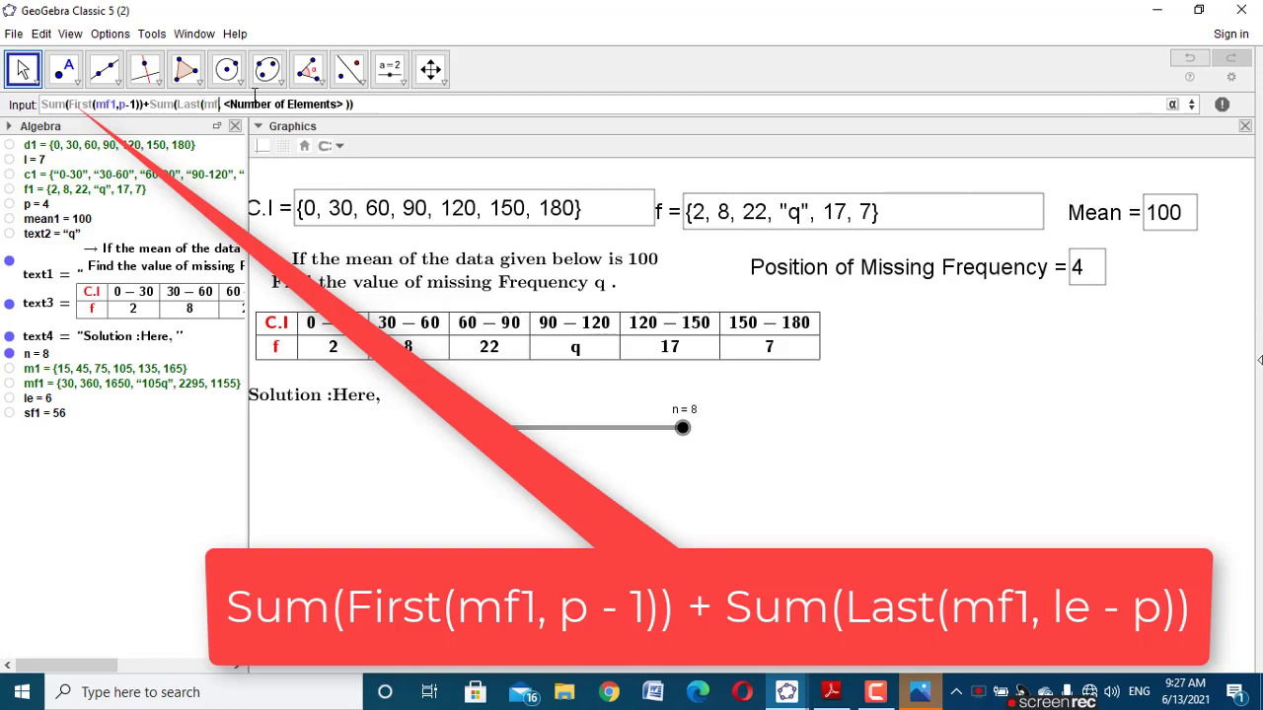
pyautogui.press('Tab')
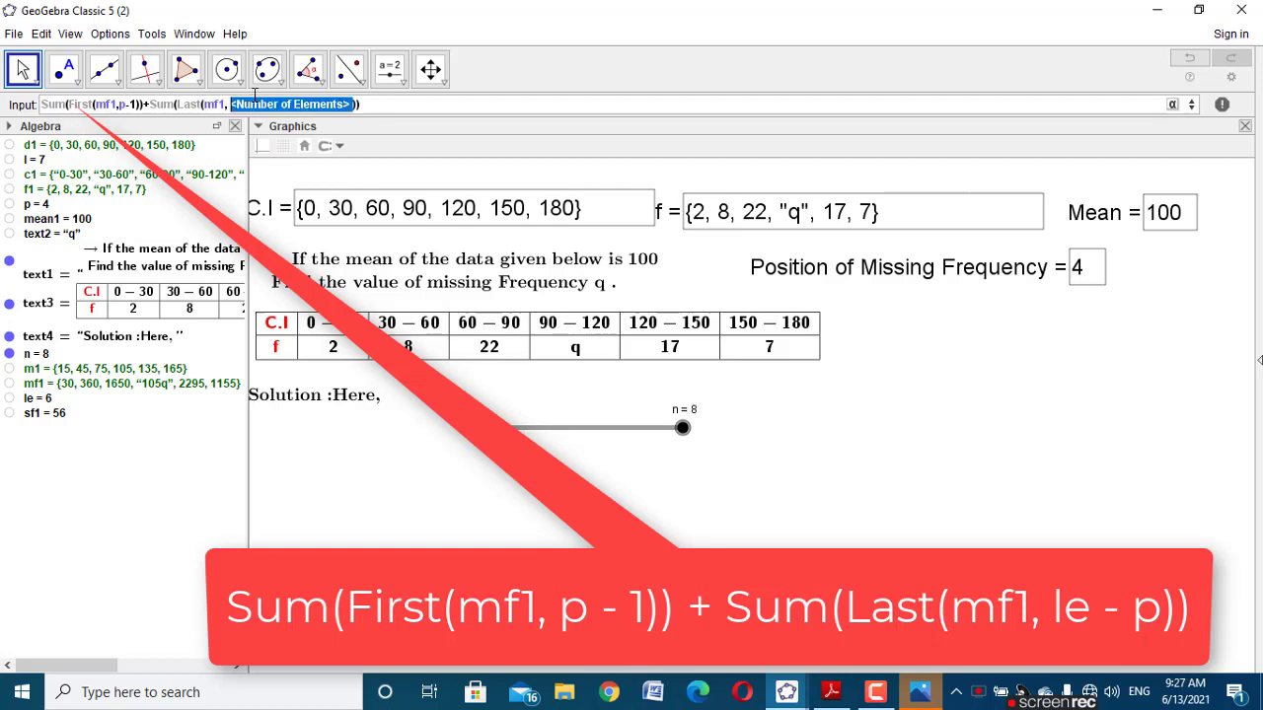
pyautogui.write('le')
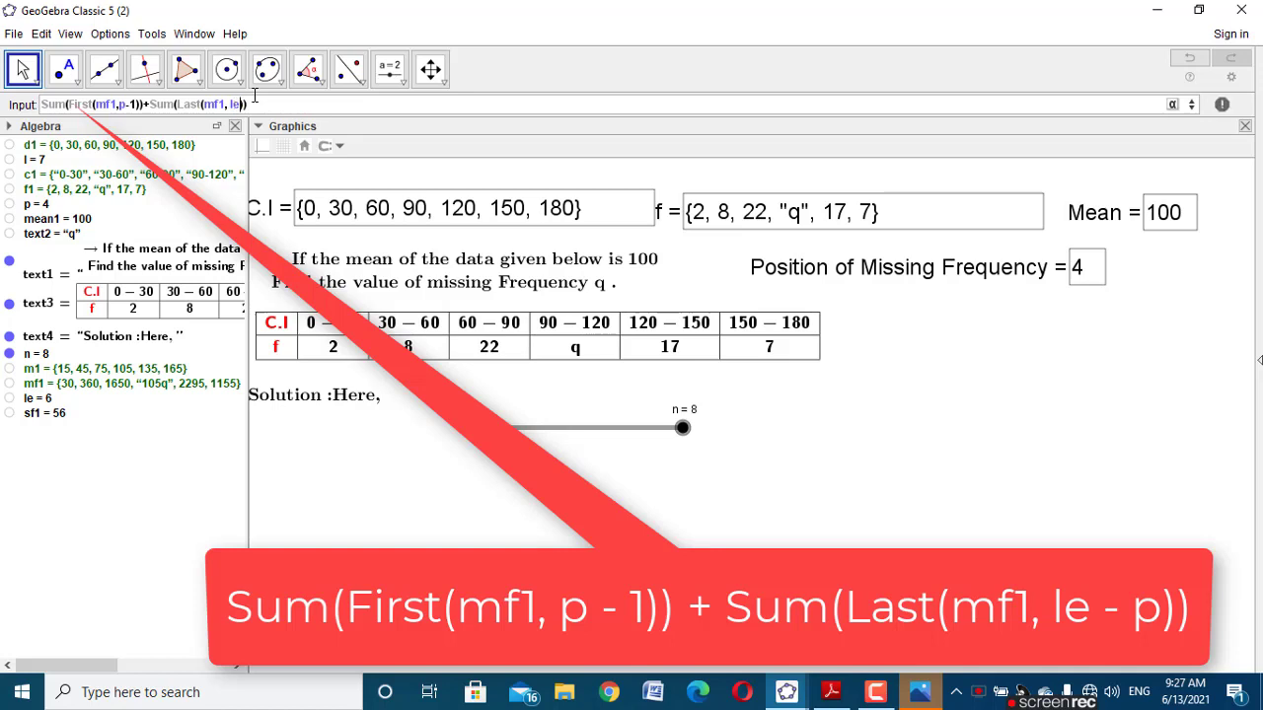
pyautogui.write('-p')
pyautogui.press('Return')
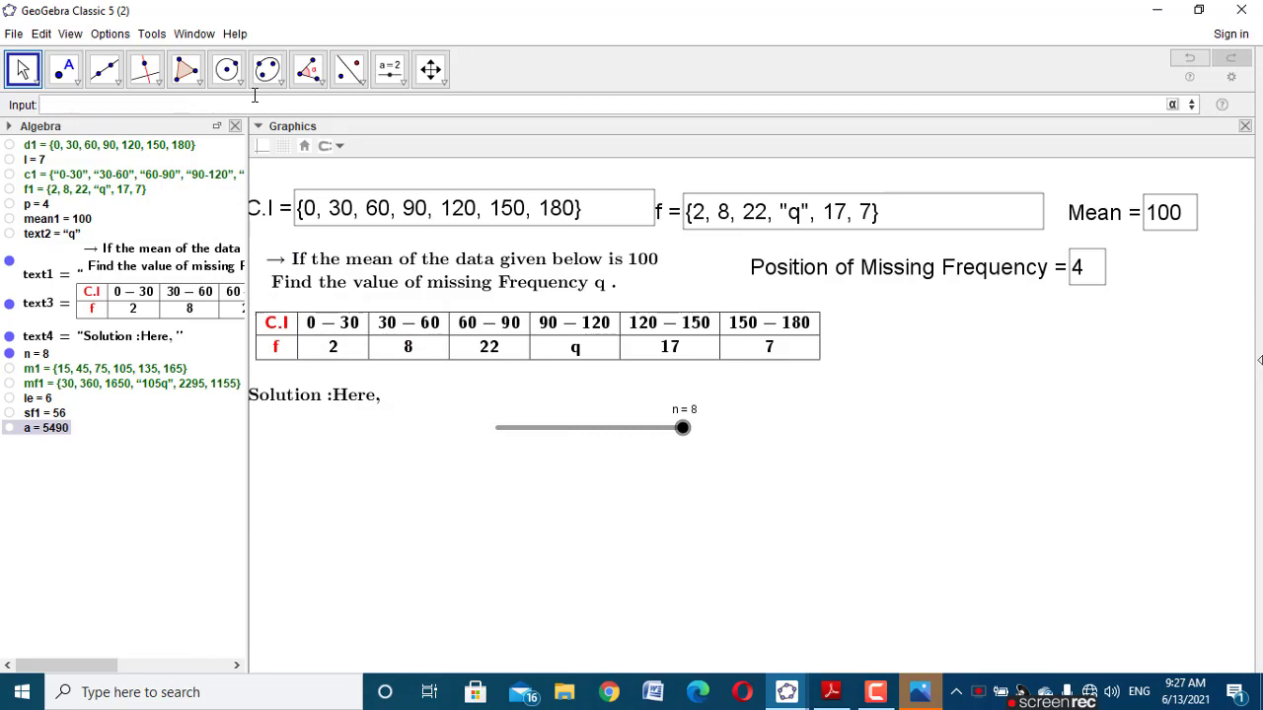
# Step: Rename the new sum of the mf1 products from a to smf1
pyautogui.rightClick(49, 431)
pyautogui.click(98, 474)
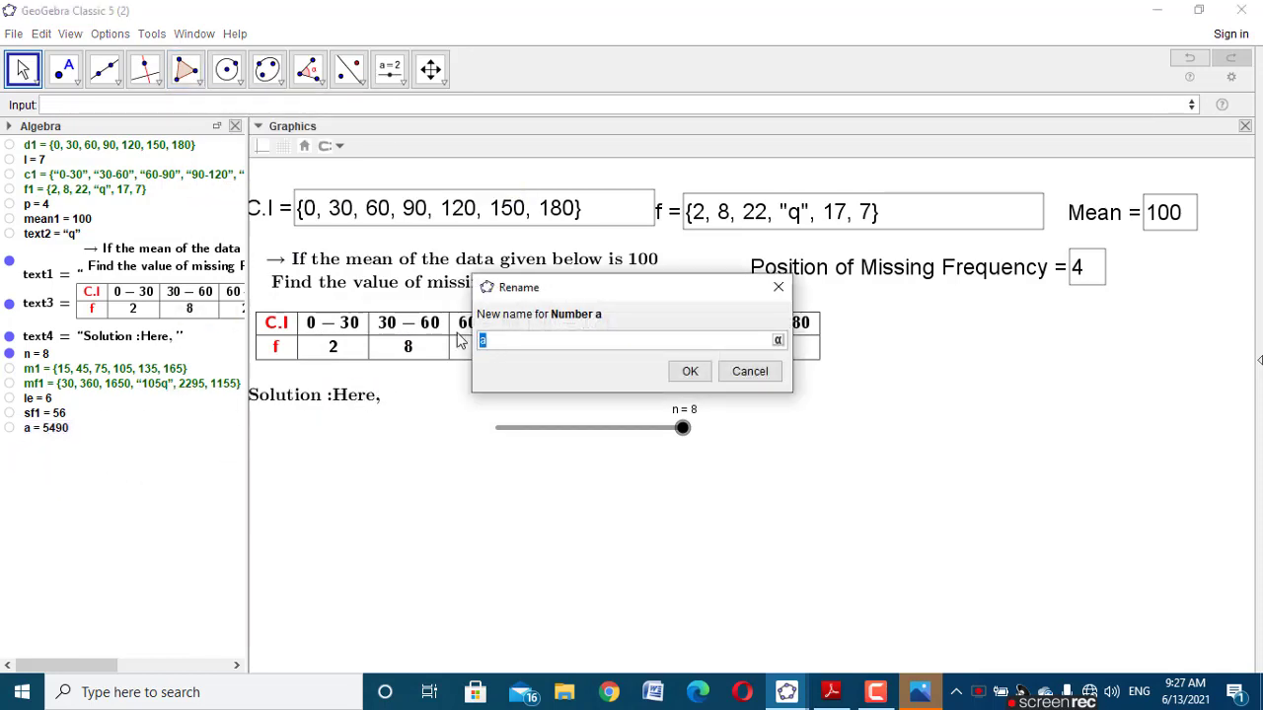
pyautogui.write('smf1')
pyautogui.click(684, 374)
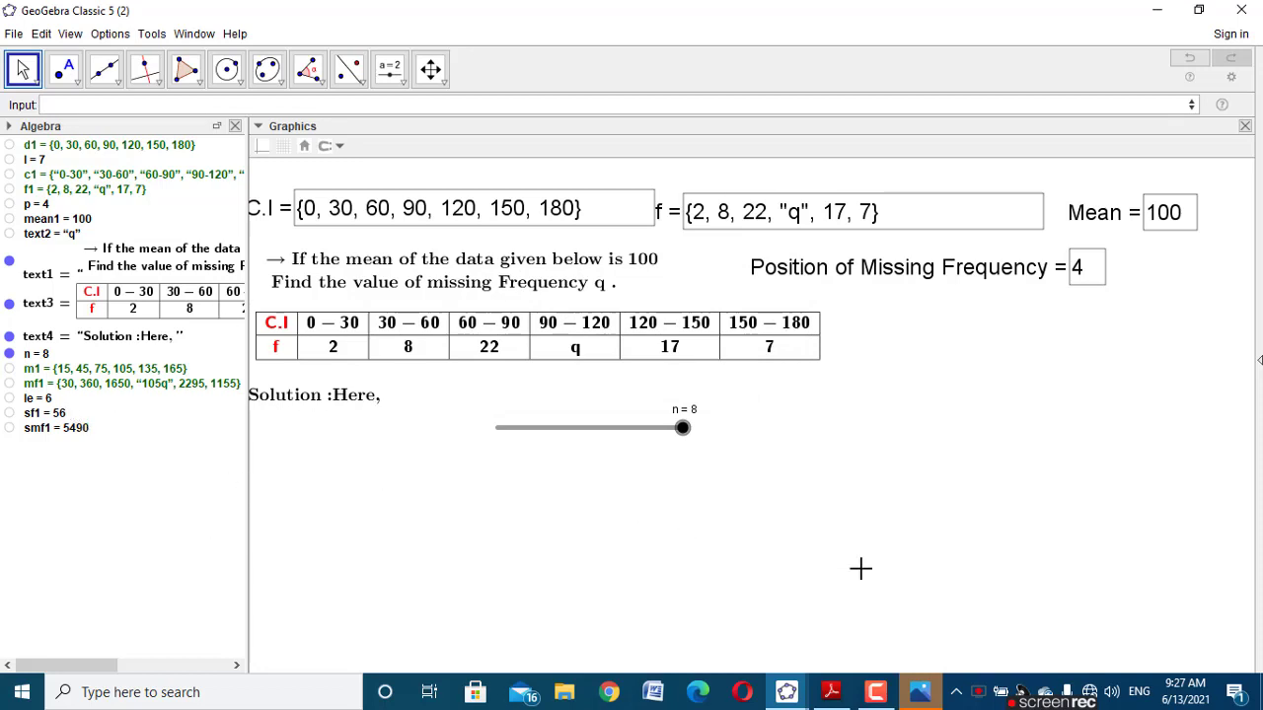
# Step: Examine the totals row in the finished "missing frequency of mean Continous series" file, and return to the working file
pyautogui.moveTo(786, 691)
pyautogui.click(721, 629)
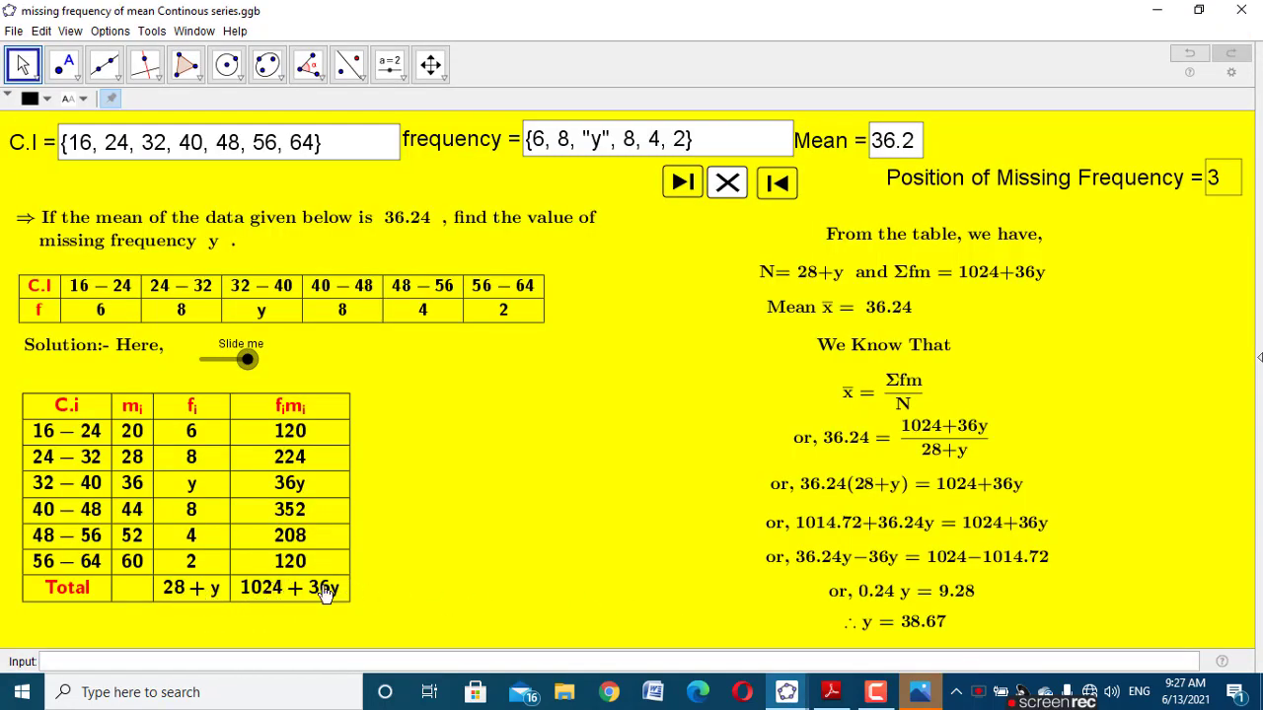
pyautogui.moveTo(786, 691)
pyautogui.click(820, 634)
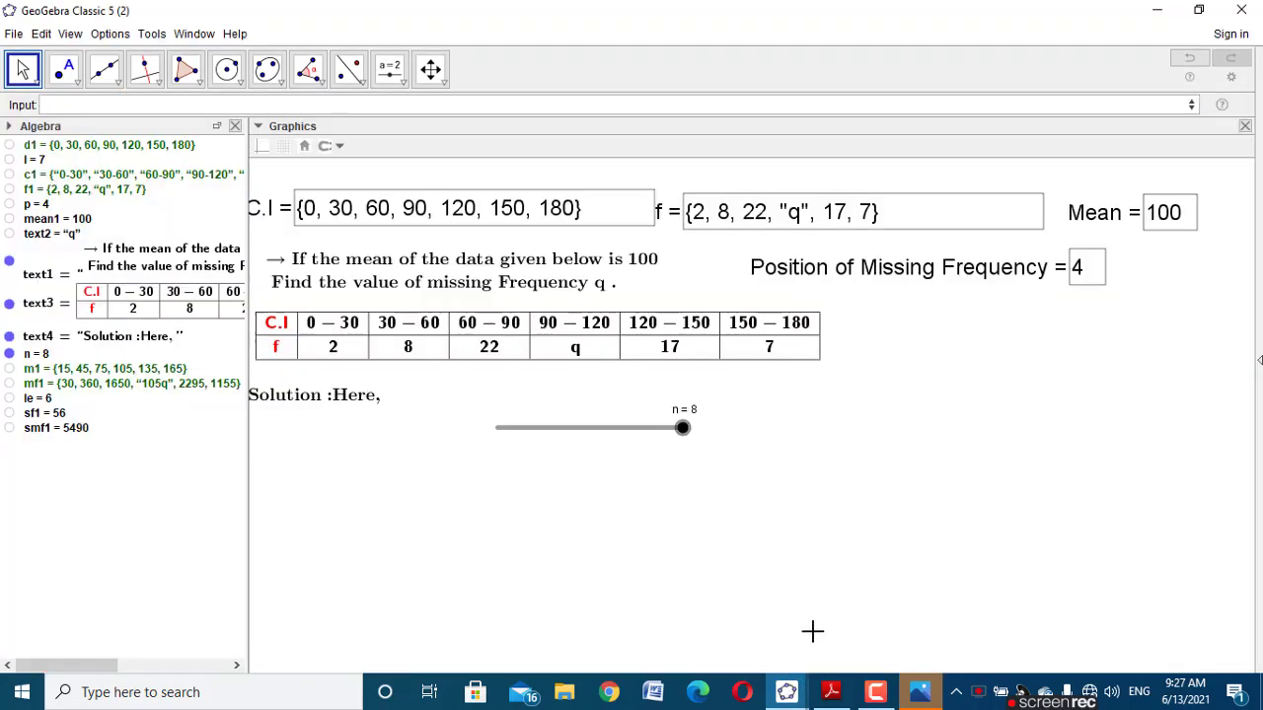
# Step: Create a text object with Element(mf1, p) and hide it in the graphics view
pyautogui.click(91, 105)
pyautogui.write('elem')
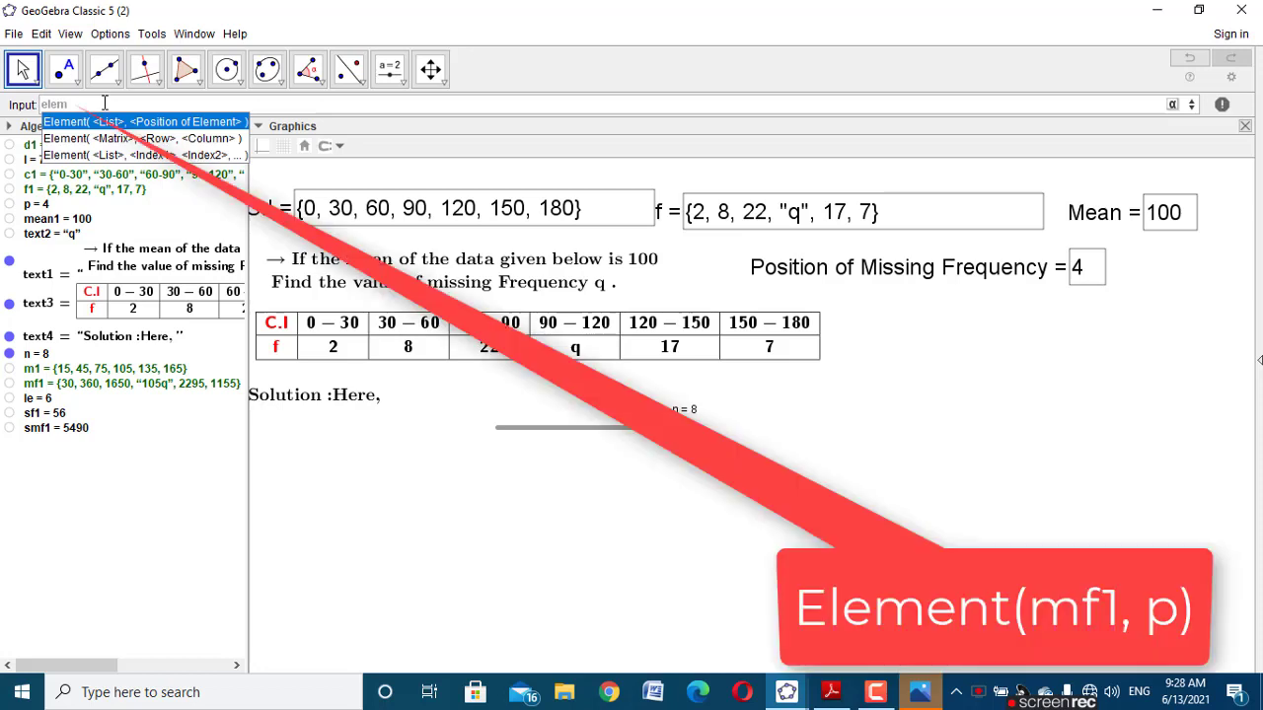
pyautogui.click(96, 123)
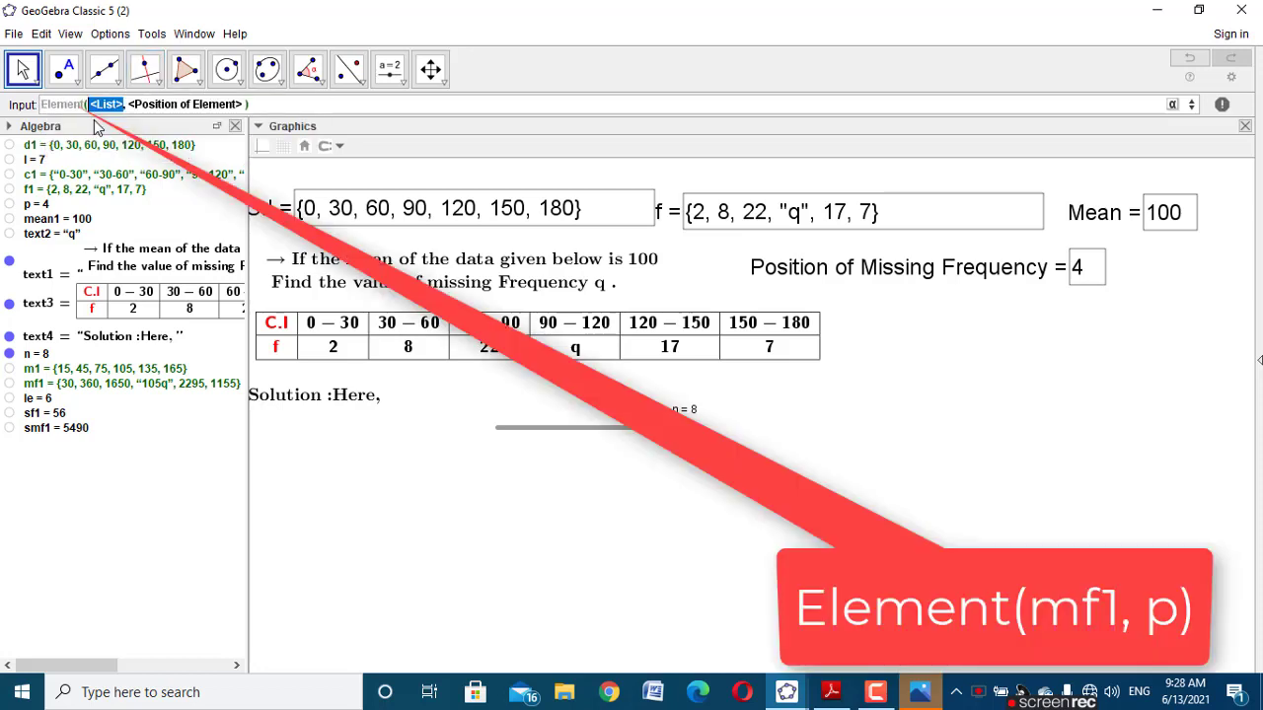
pyautogui.write('mf1')
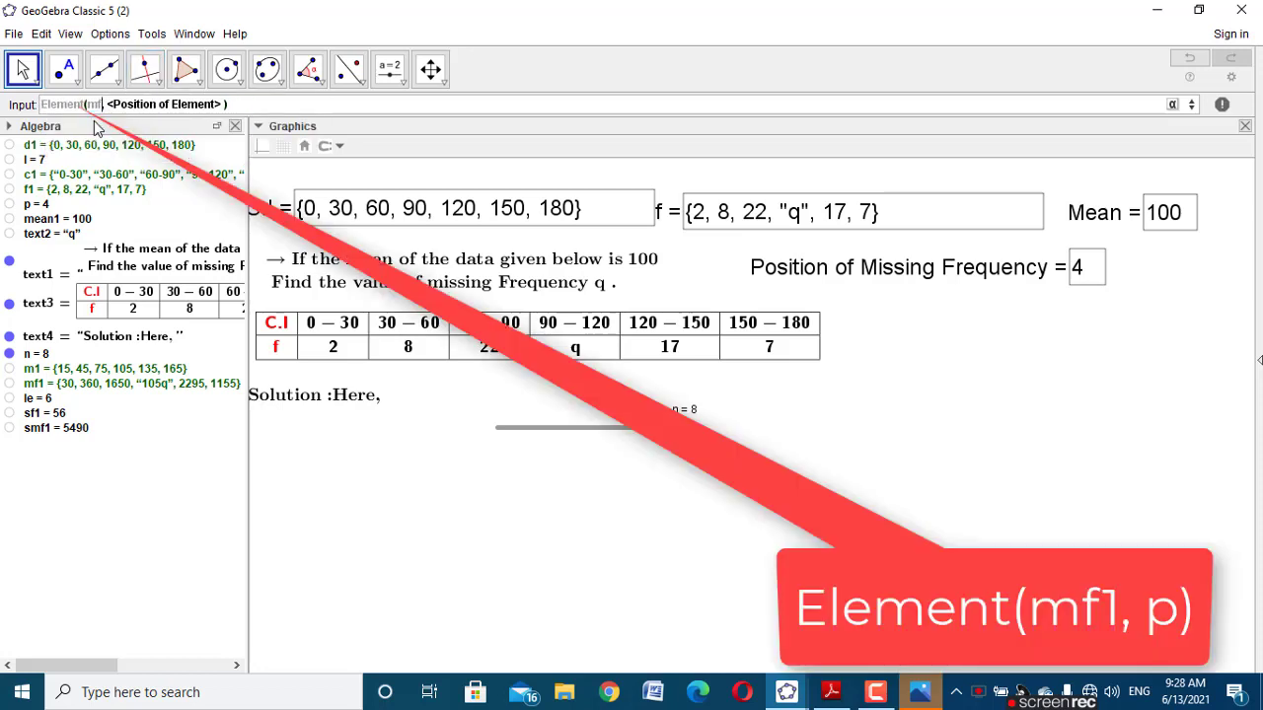
pyautogui.press('Tab')
pyautogui.write('p')
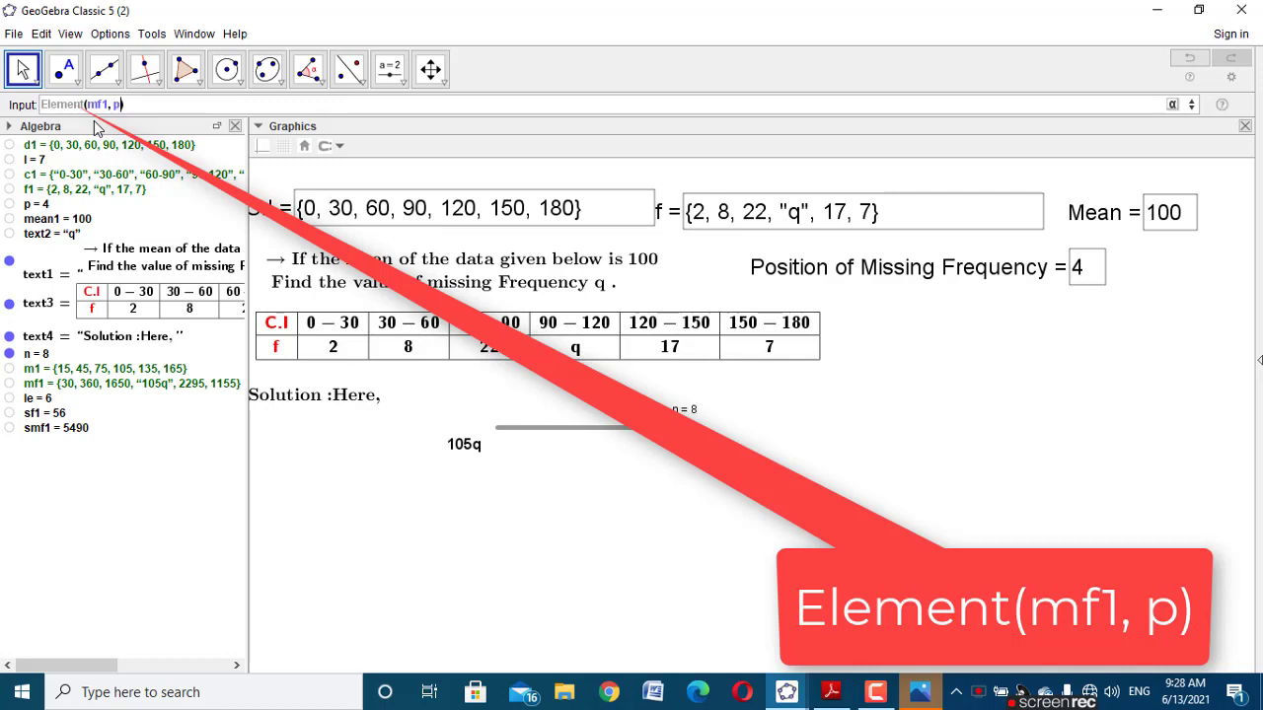
pyautogui.press('Return')
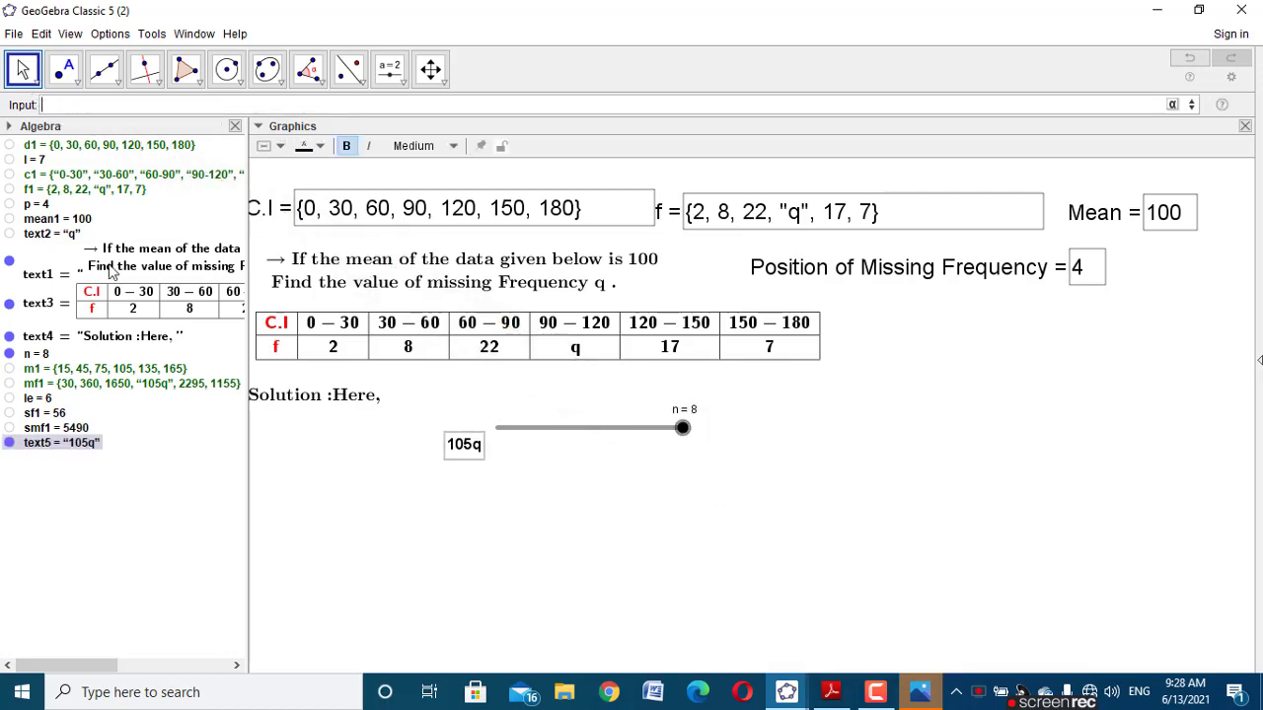
pyautogui.click(9, 441)
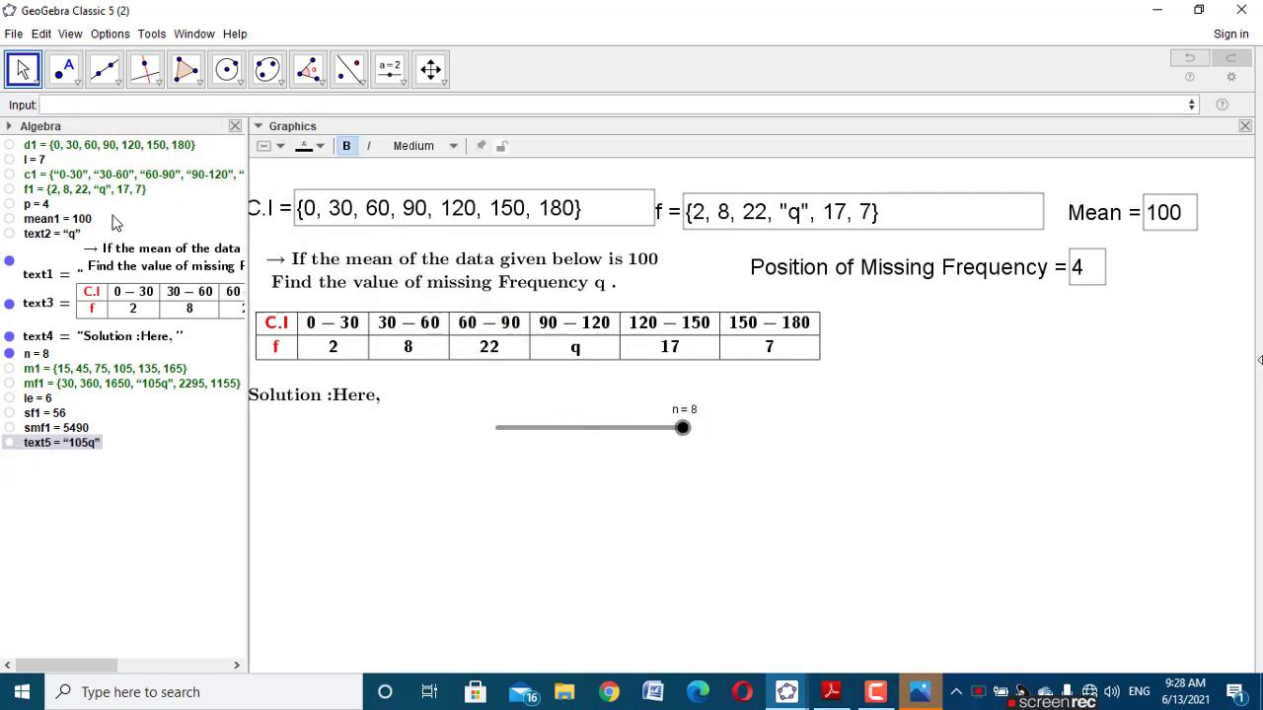
# Step: Create a text object for the frequency total by entering sf1"+"text2
pyautogui.click(120, 107)
pyautogui.write('sf1')
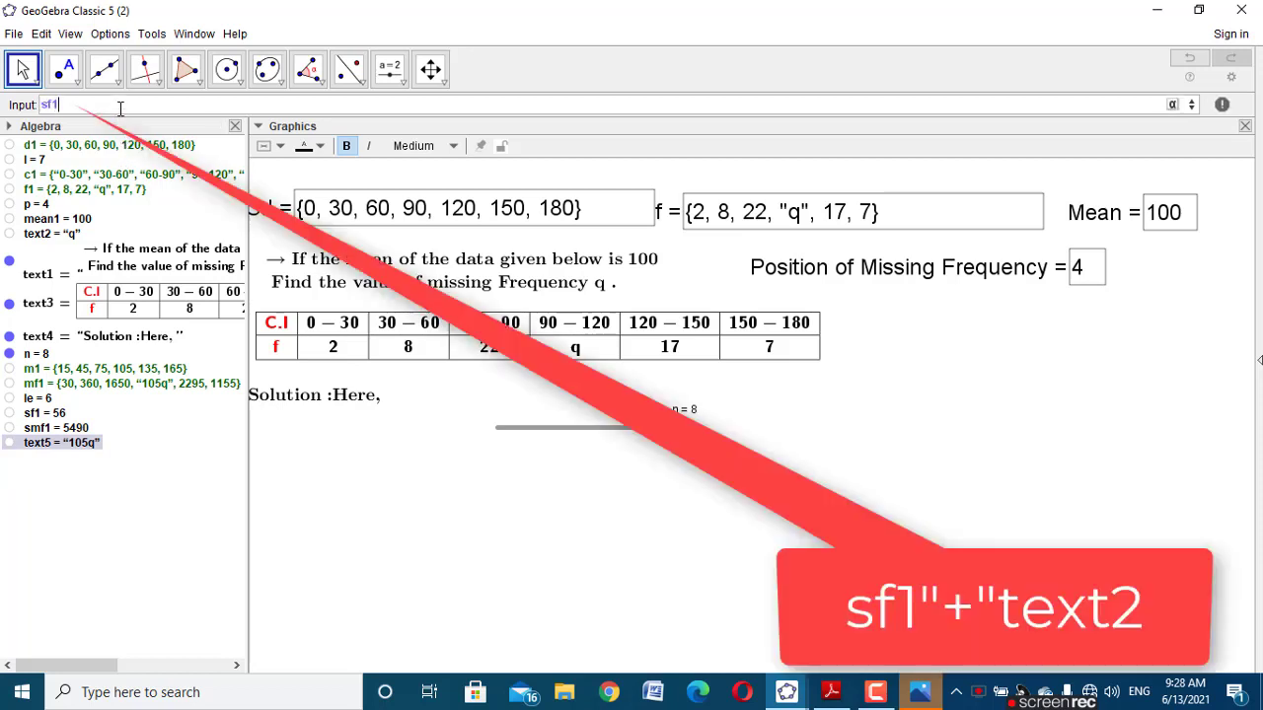
pyautogui.write('"+"')
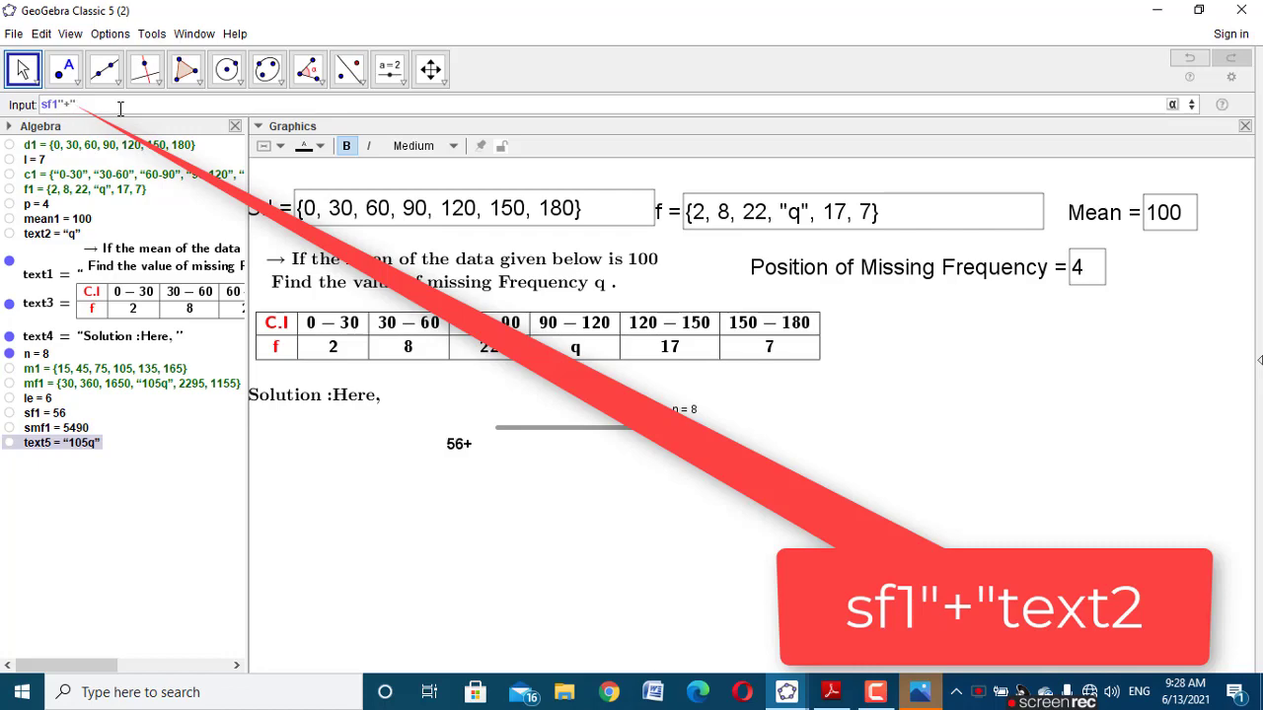
pyautogui.write('text2')
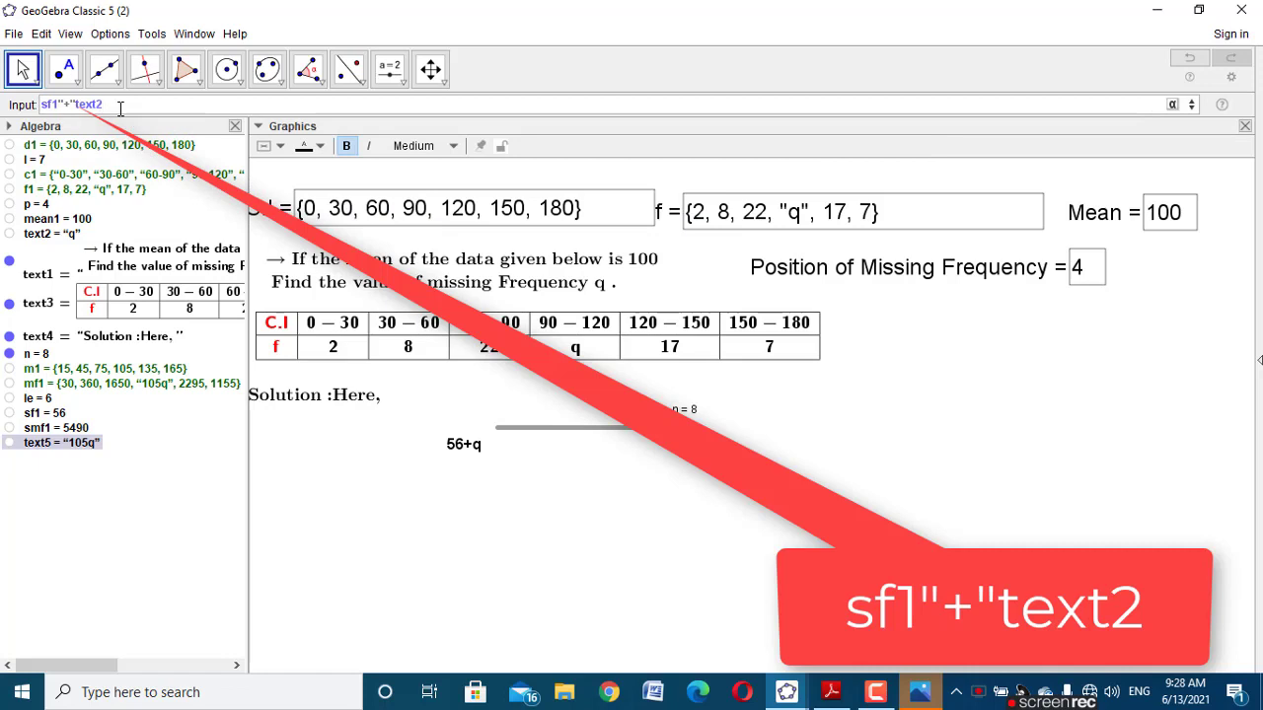
pyautogui.press('Return')
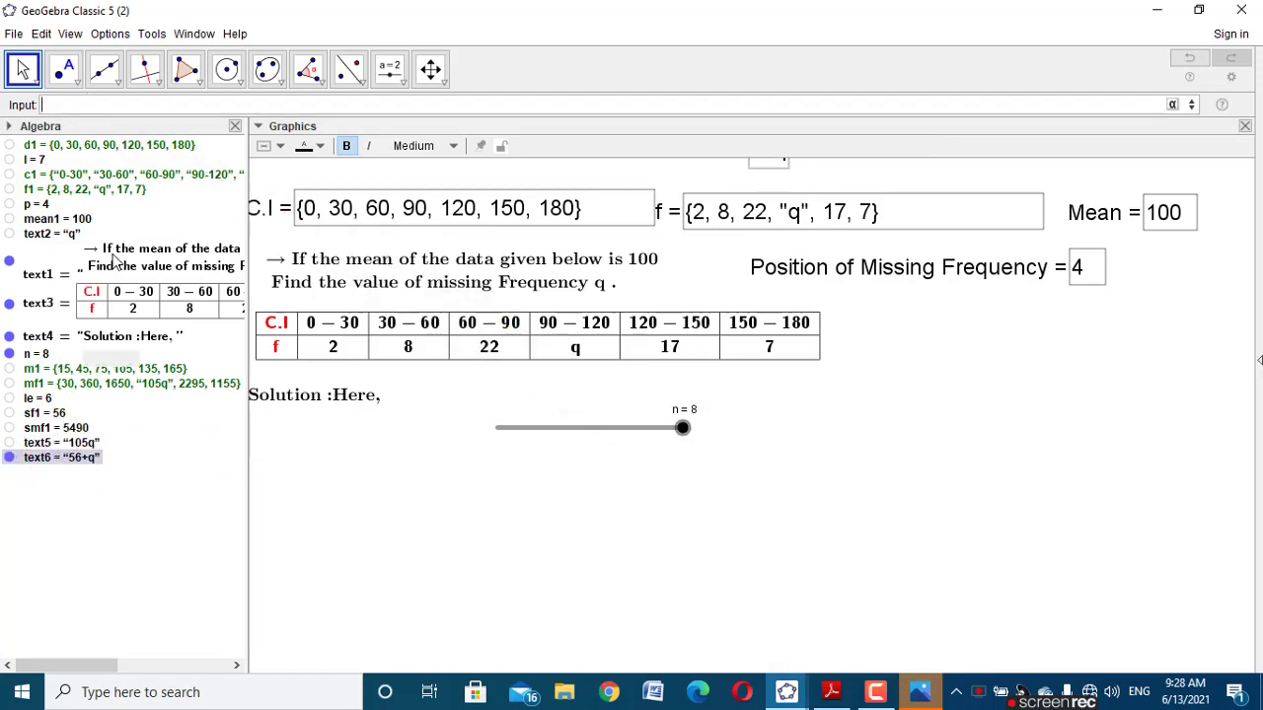
# Step: Create the product-total text with smf1"+"text5, and hide both total texts in the graphics view
pyautogui.write('smf1')
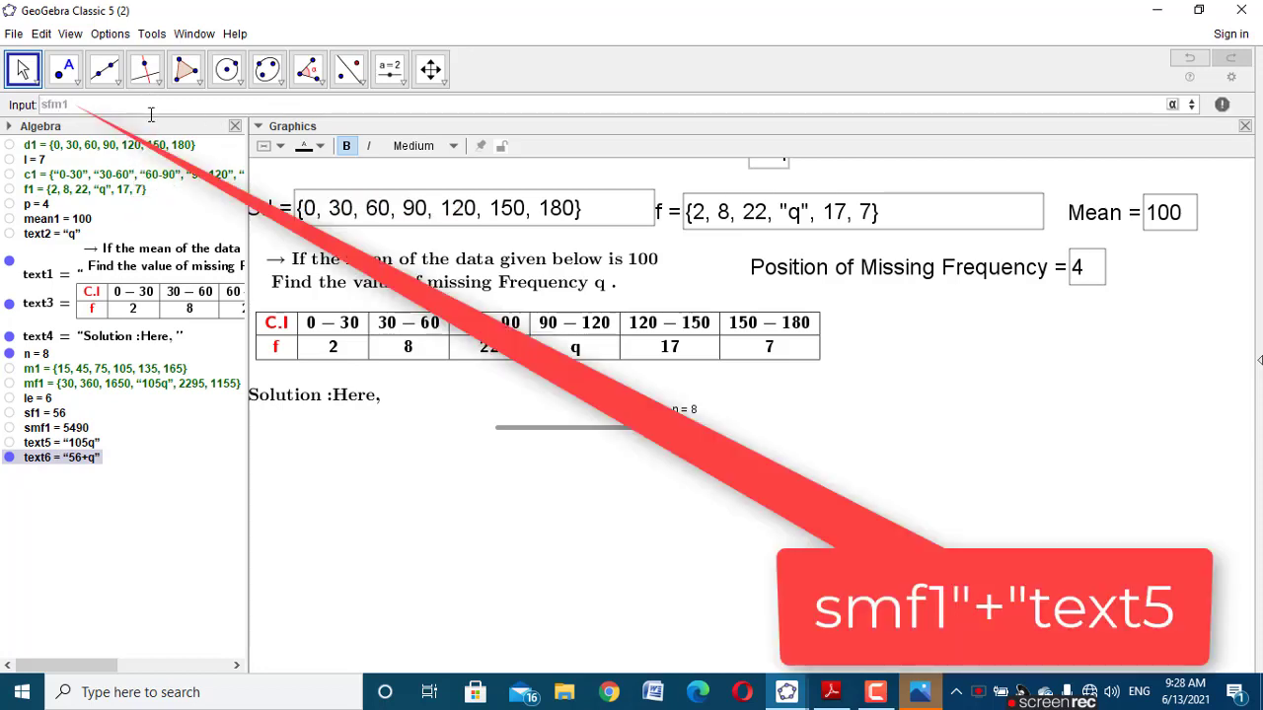
pyautogui.press('BackSpace')
pyautogui.press('BackSpace')
pyautogui.write('mf1"+"')
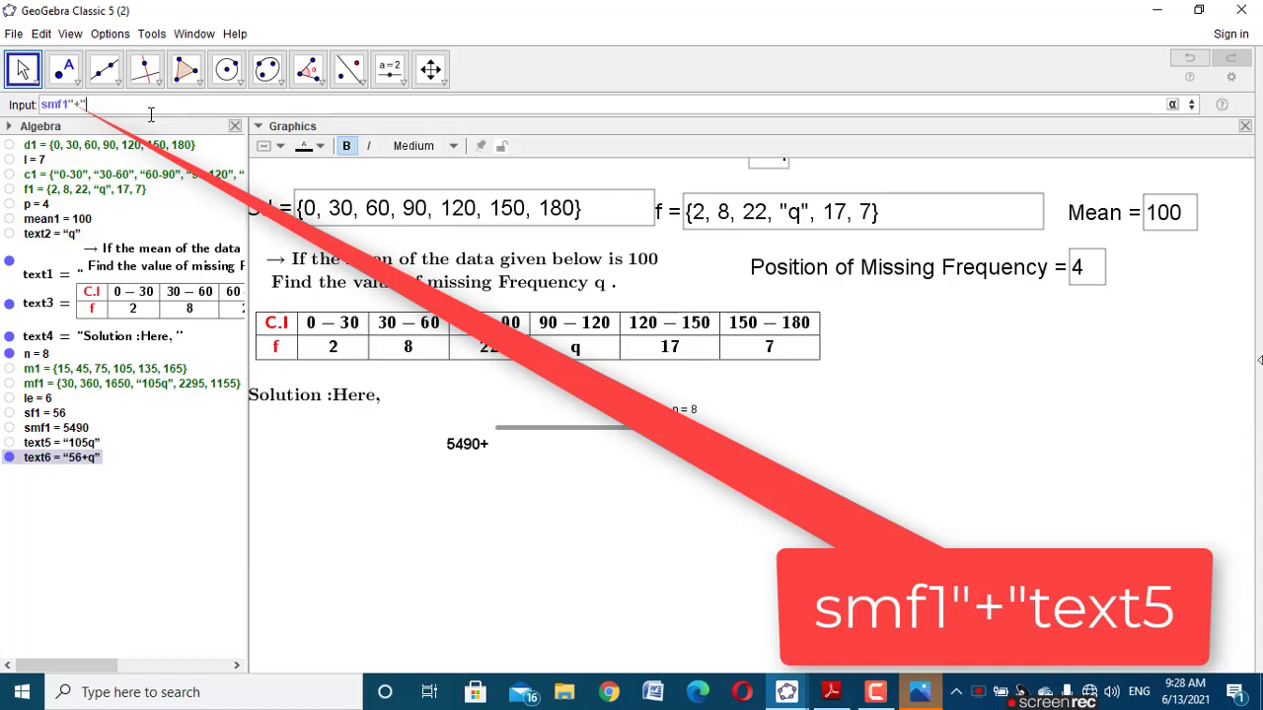
pyautogui.write('text')
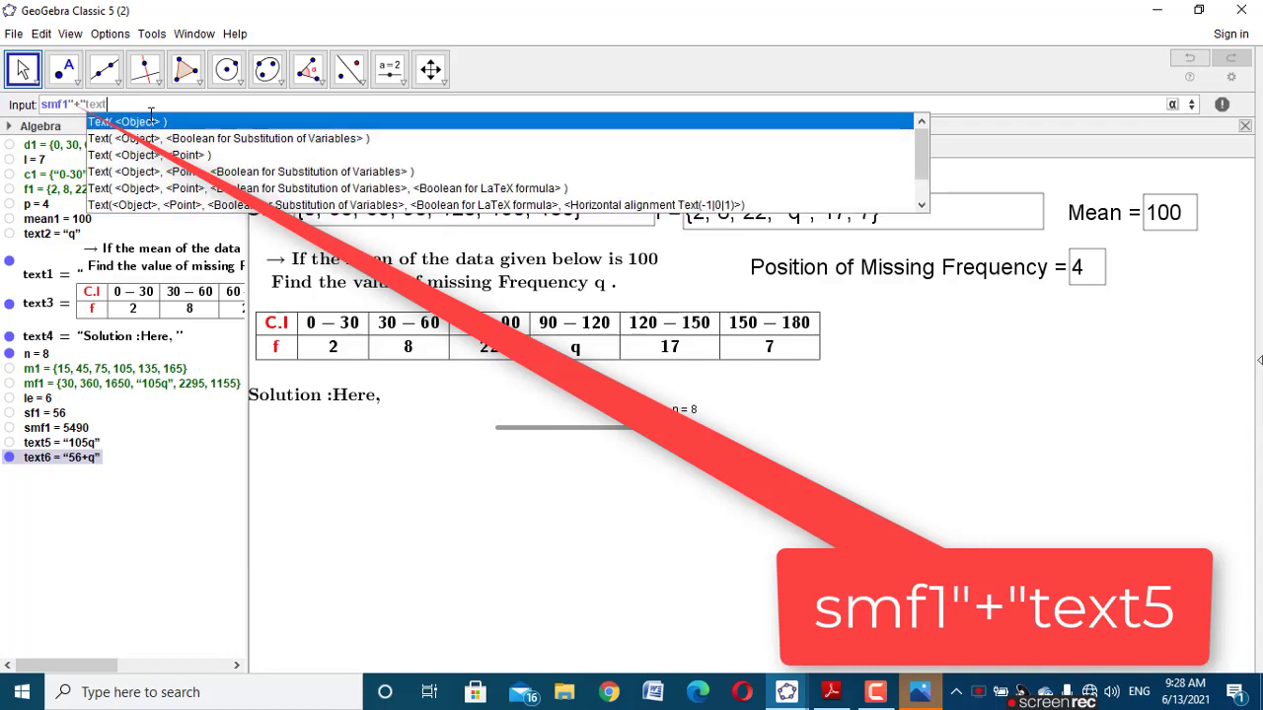
pyautogui.write('5')
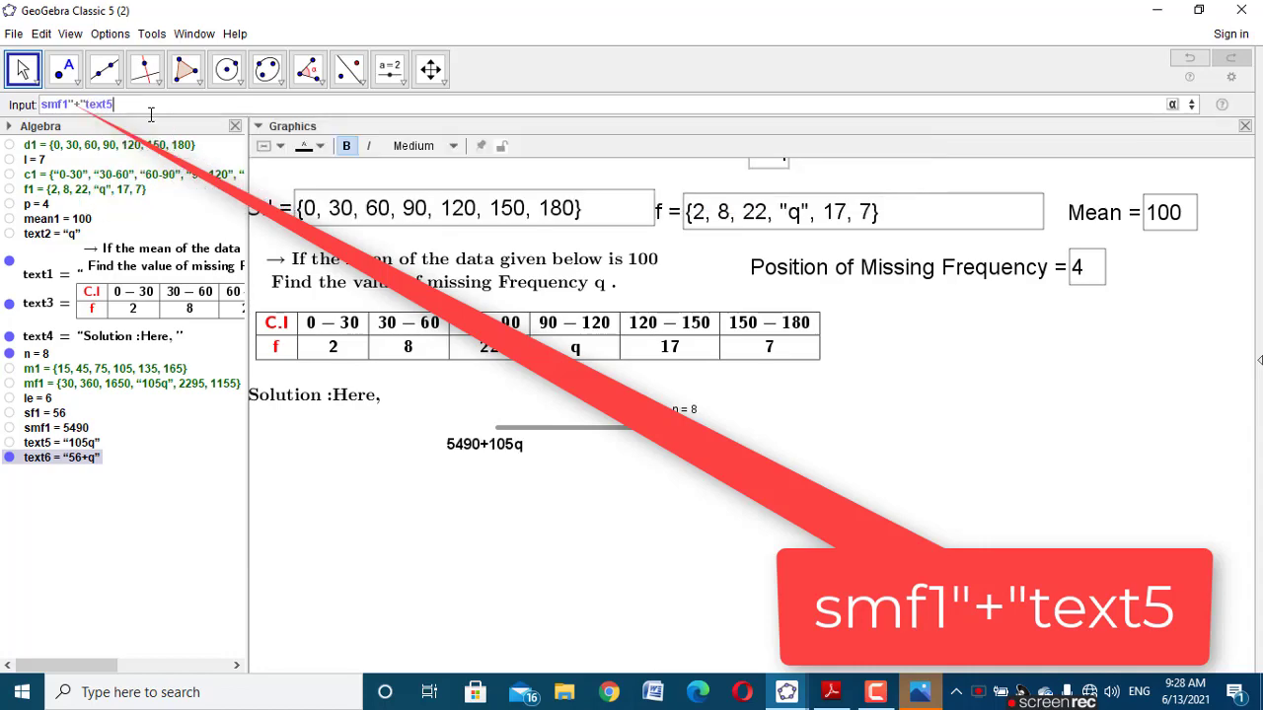
pyautogui.press('Return')
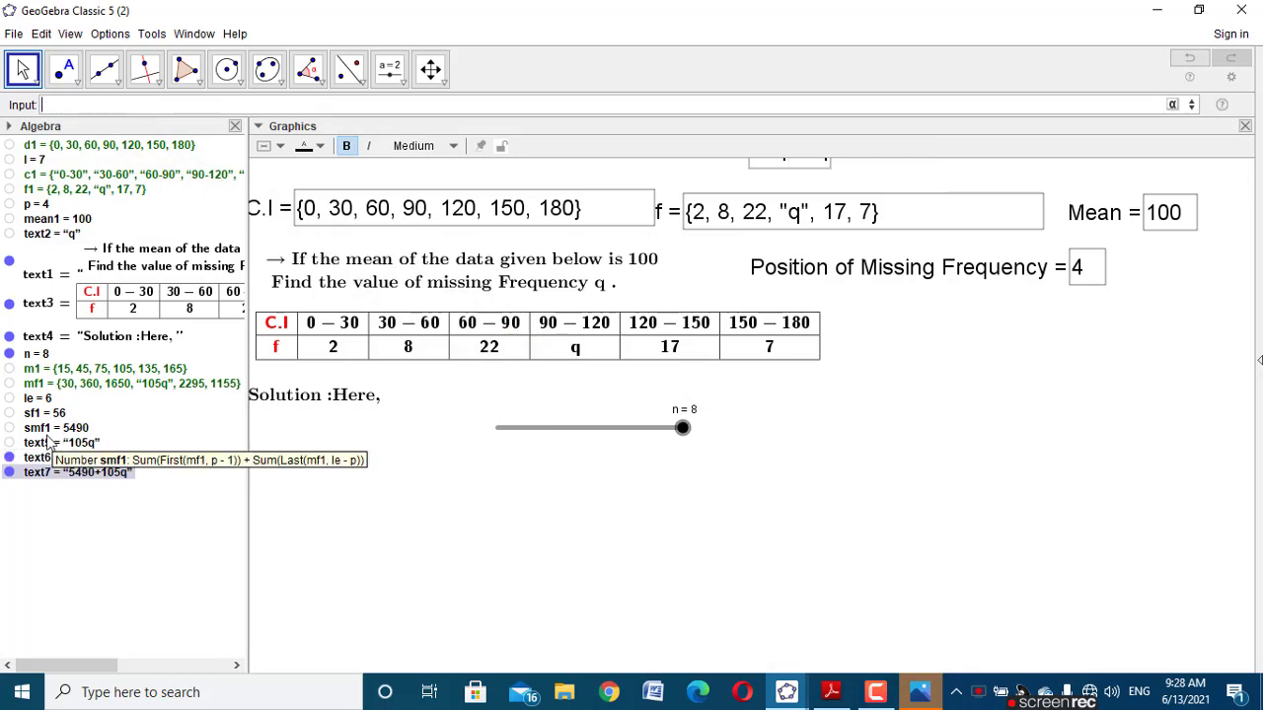
pyautogui.click(8, 472)
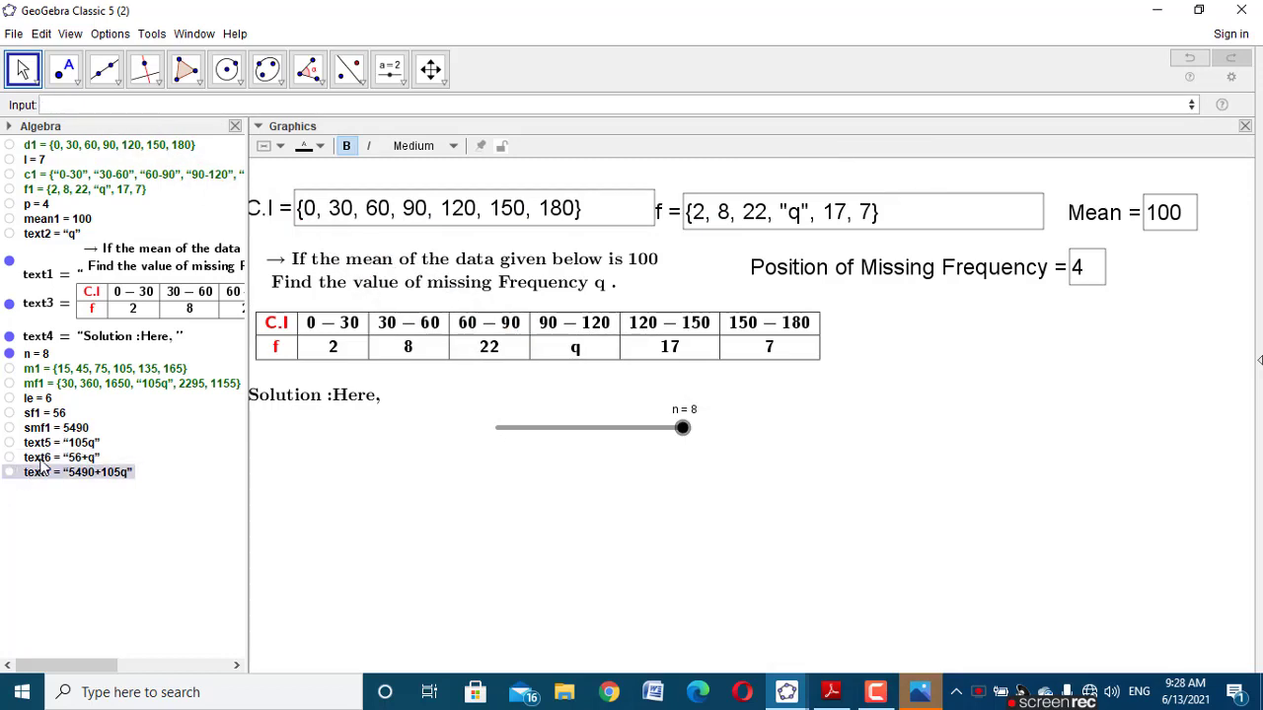
# Step: Rename the frequency-total text text6 as sf11
pyautogui.rightClick(39, 460)
pyautogui.click(124, 568)
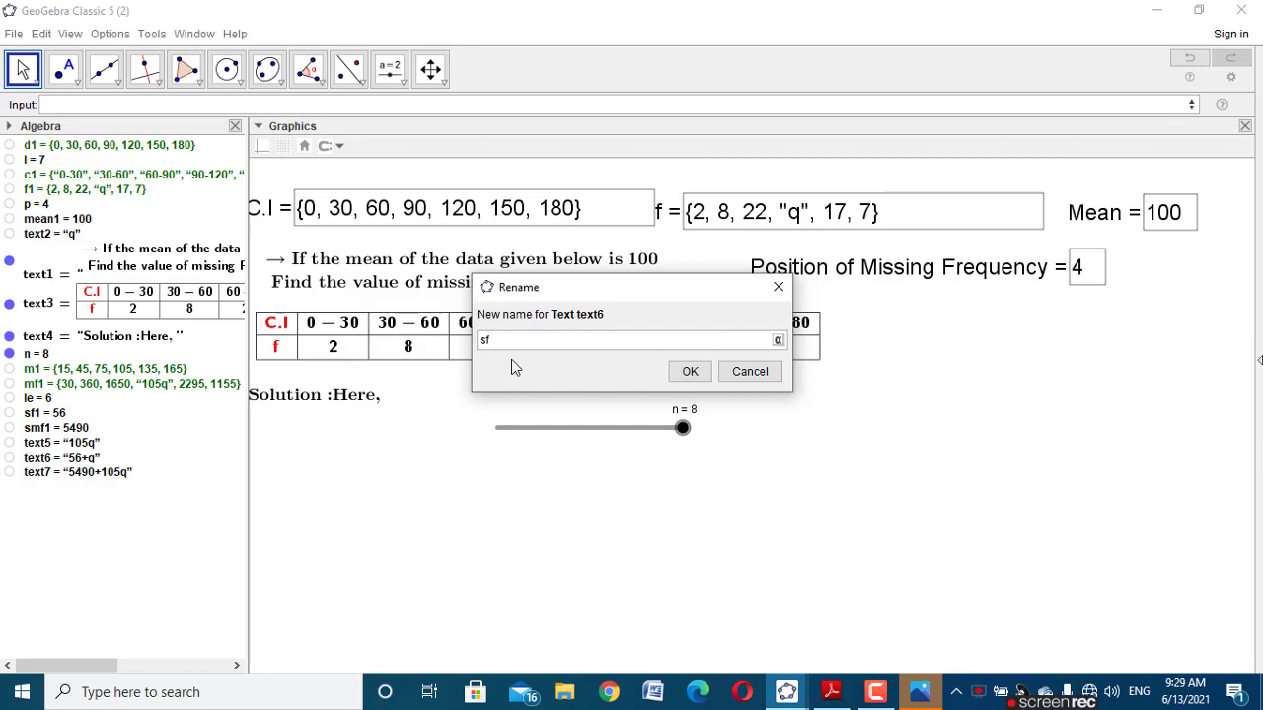
pyautogui.write('sf11')
pyautogui.click(687, 371)
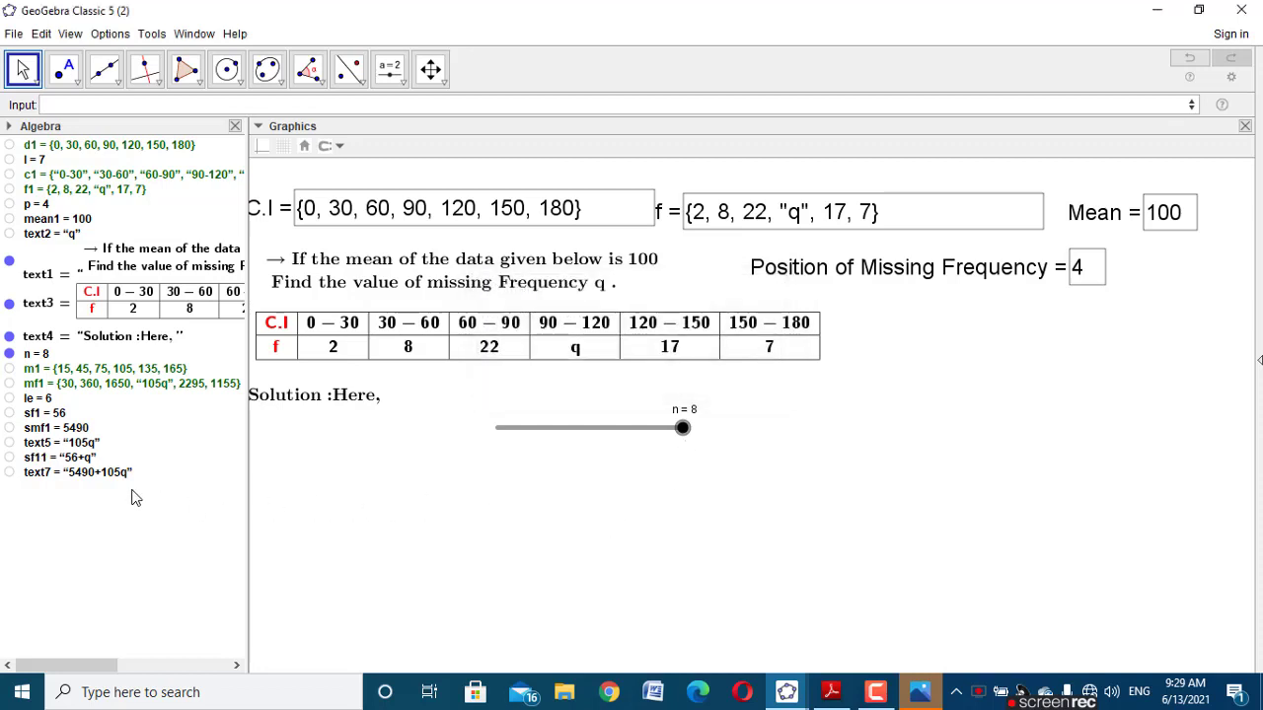
# Step: Rename the product-total text text7 as smf11
pyautogui.rightClick(99, 474)
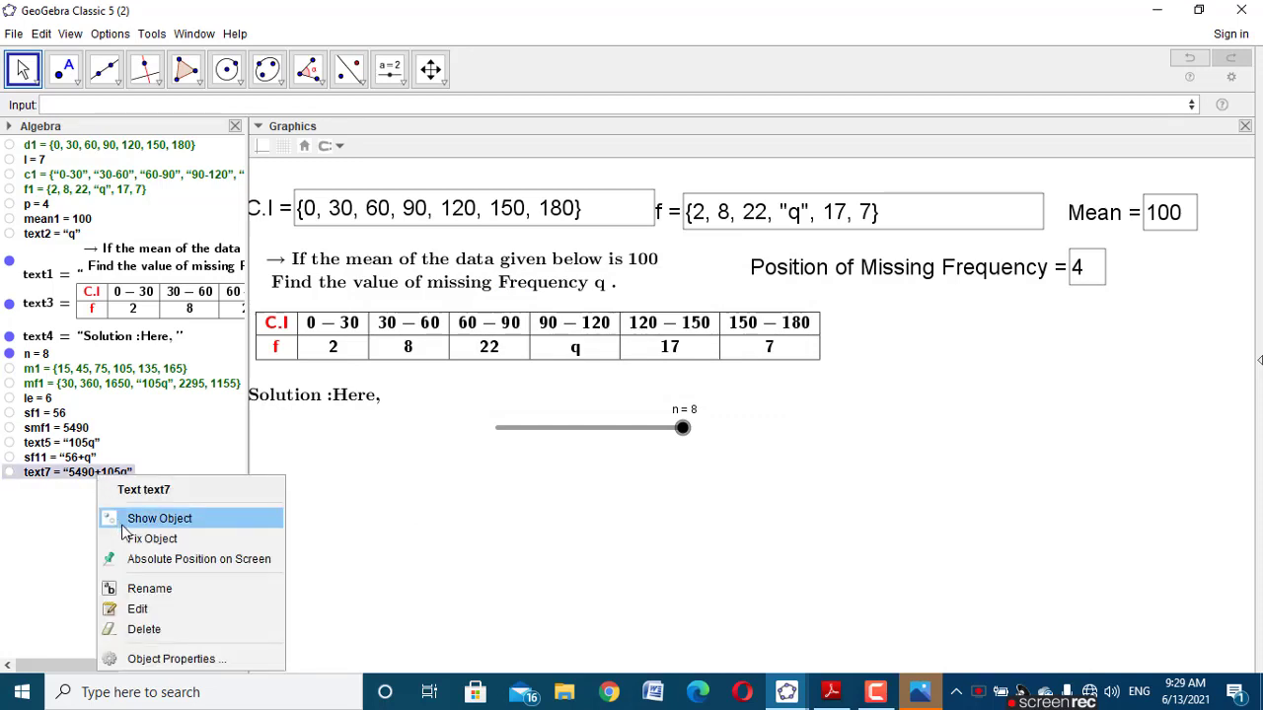
pyautogui.click(153, 589)
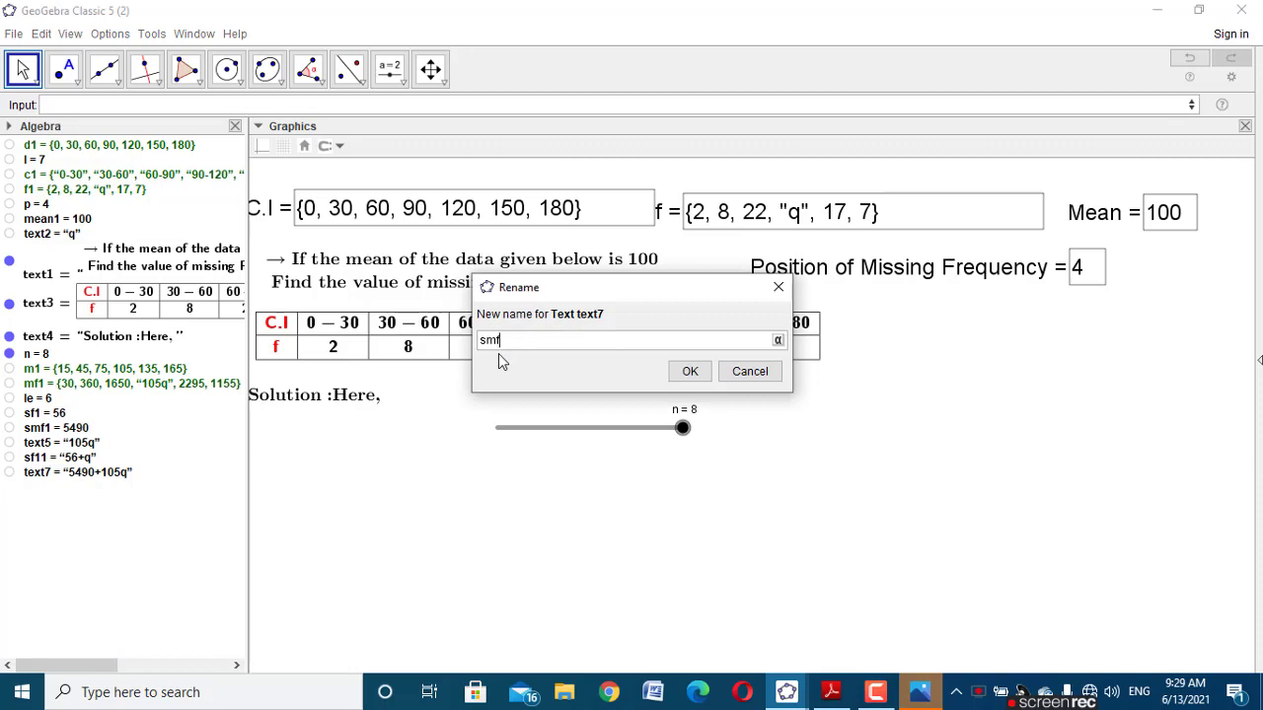
pyautogui.click(686, 373)
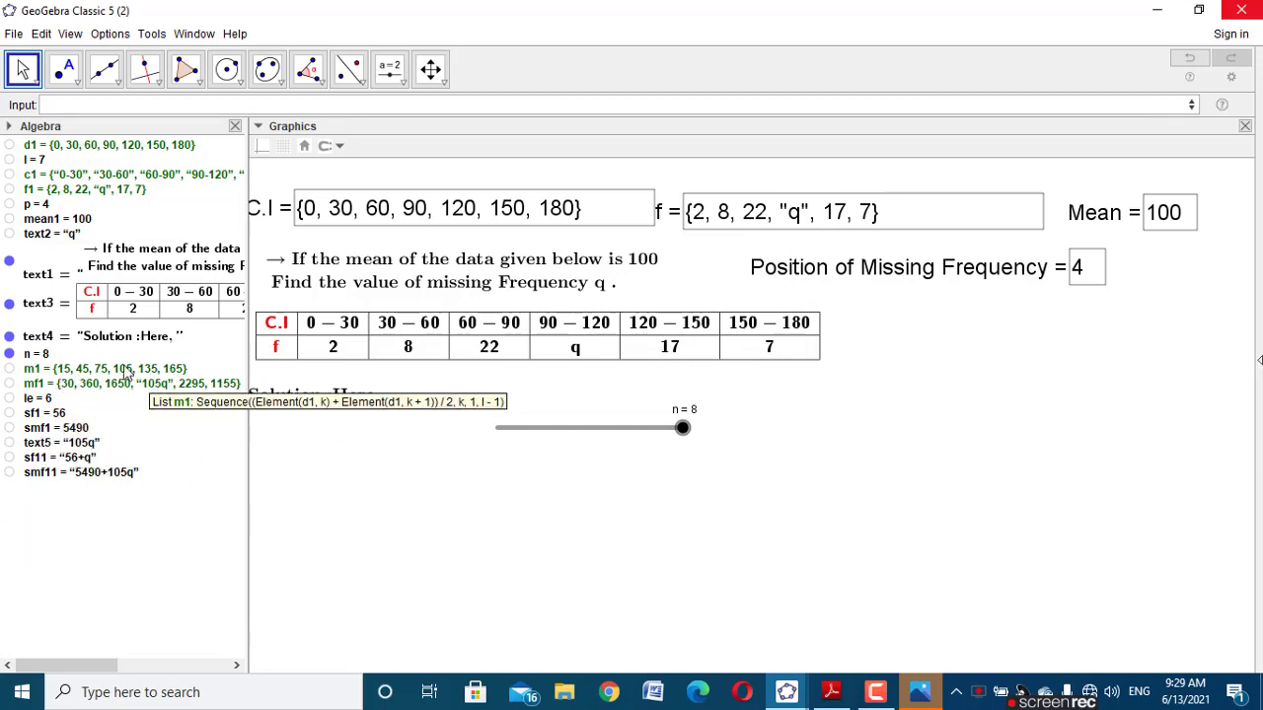
# Step: Consult the solution table in "missing frequency of mean Continous series.ggb" and move slider n level with the "Solution :Here," text in the new worksheet
pyautogui.click(141, 106)
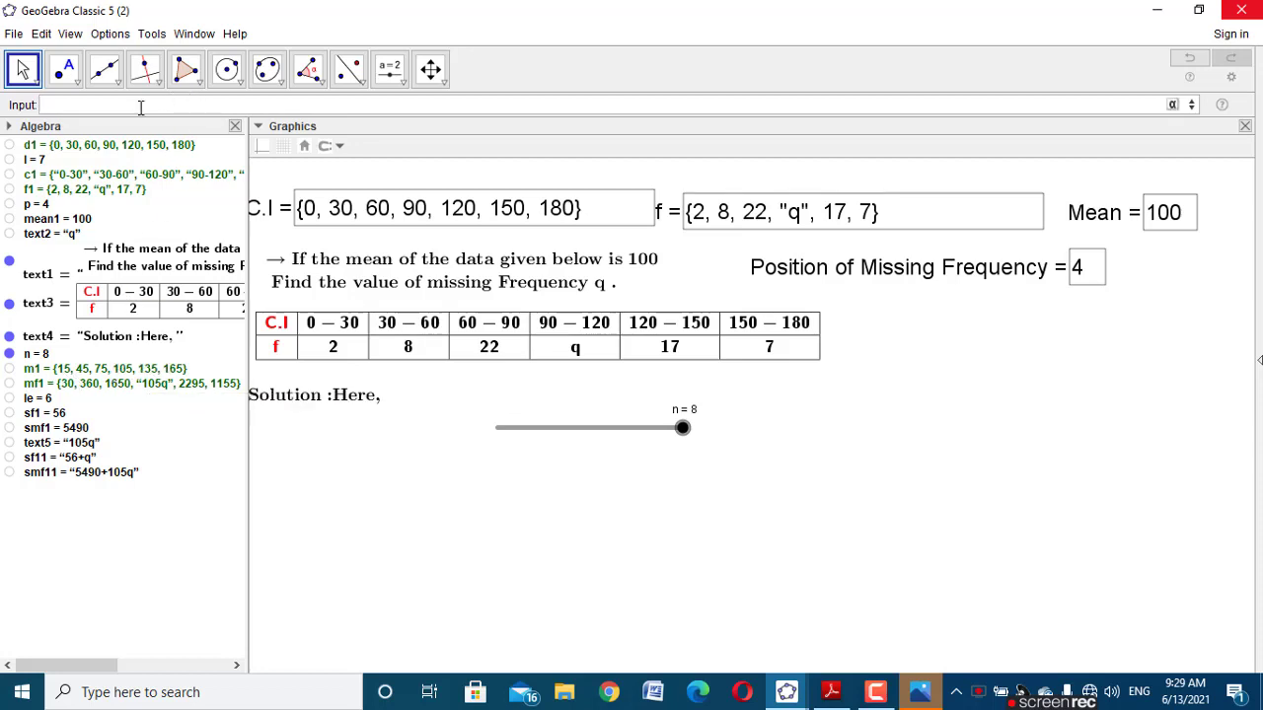
pyautogui.click(215, 478)
pyautogui.moveTo(794, 681)
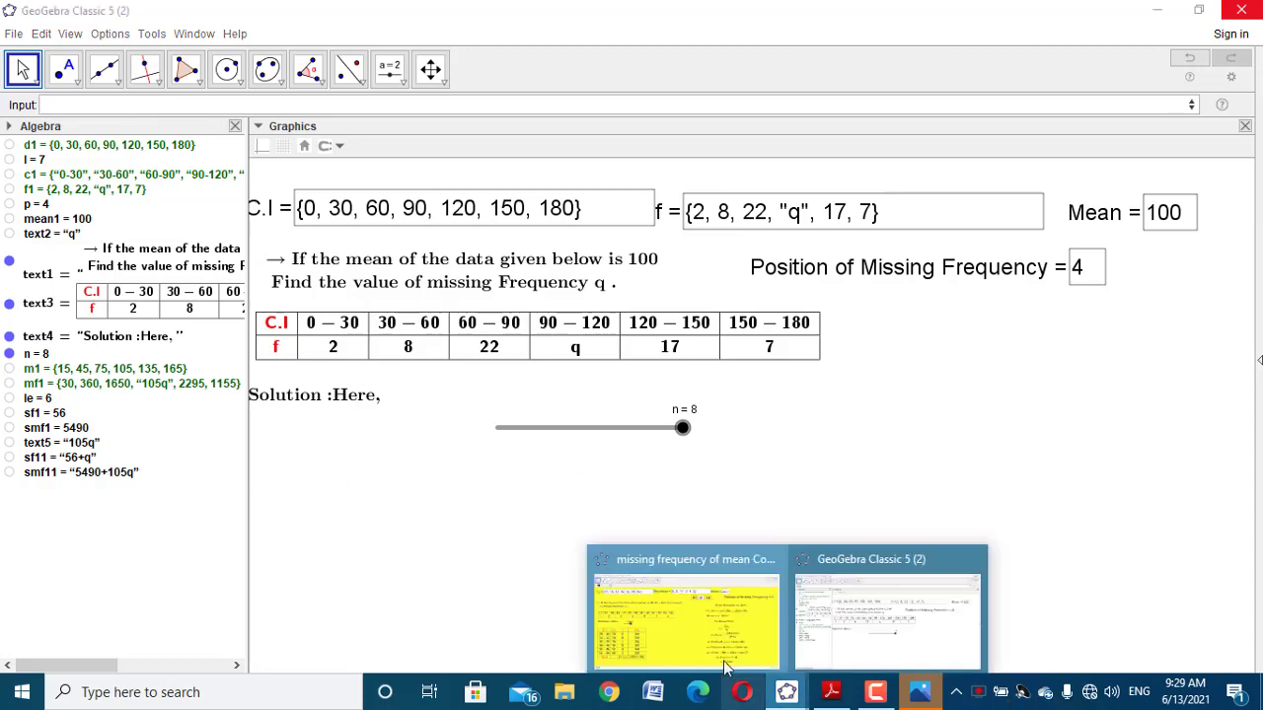
pyautogui.click(616, 578)
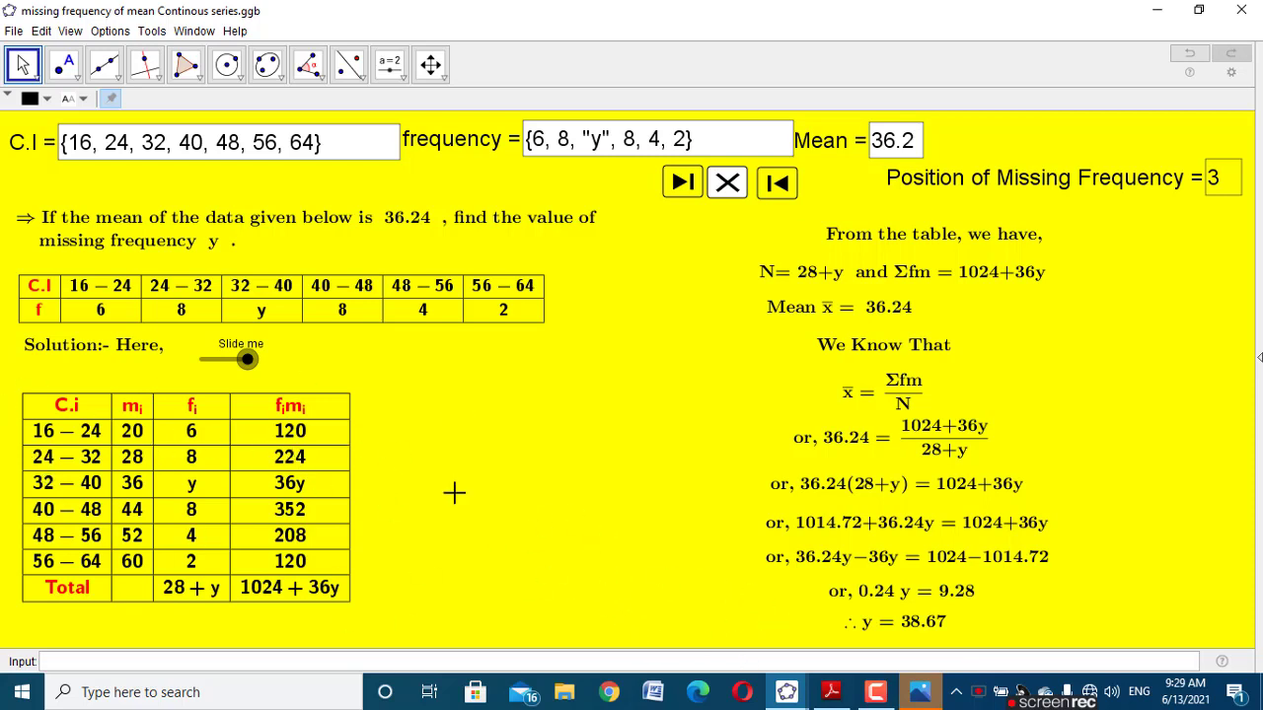
pyautogui.moveTo(786, 692)
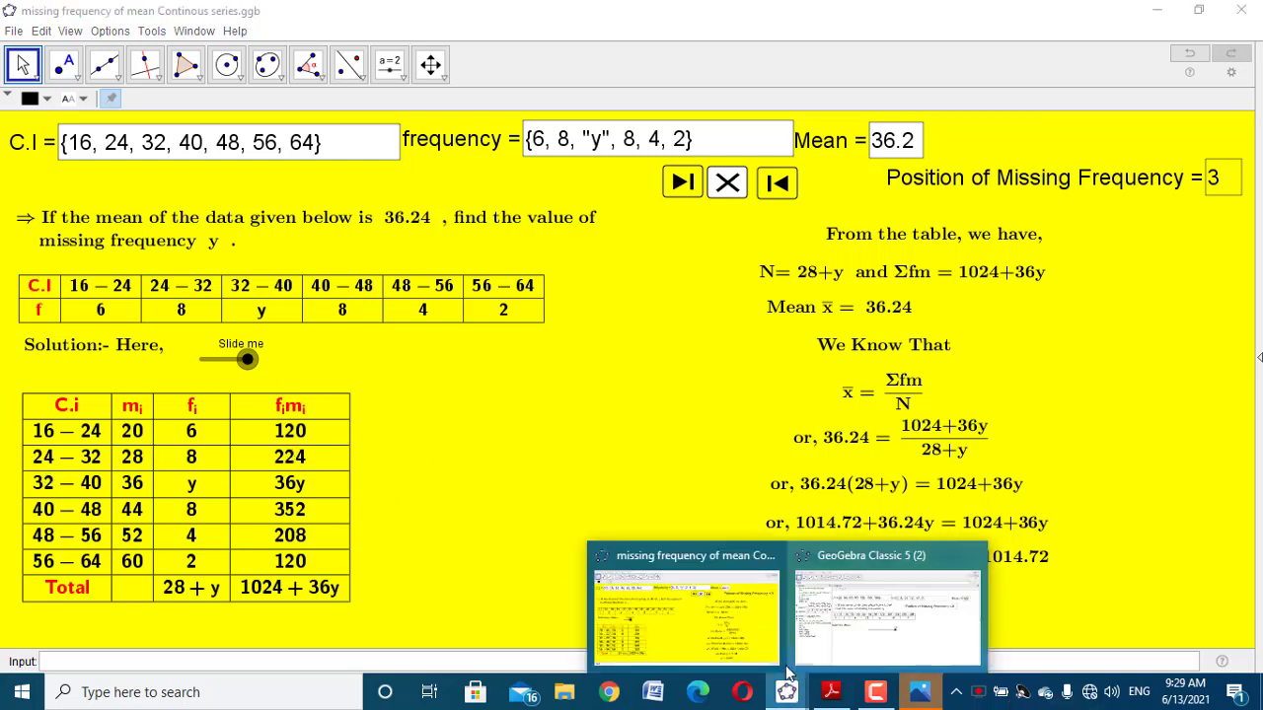
pyautogui.click(820, 624)
pyautogui.moveTo(611, 429); pyautogui.dragTo(611, 395)
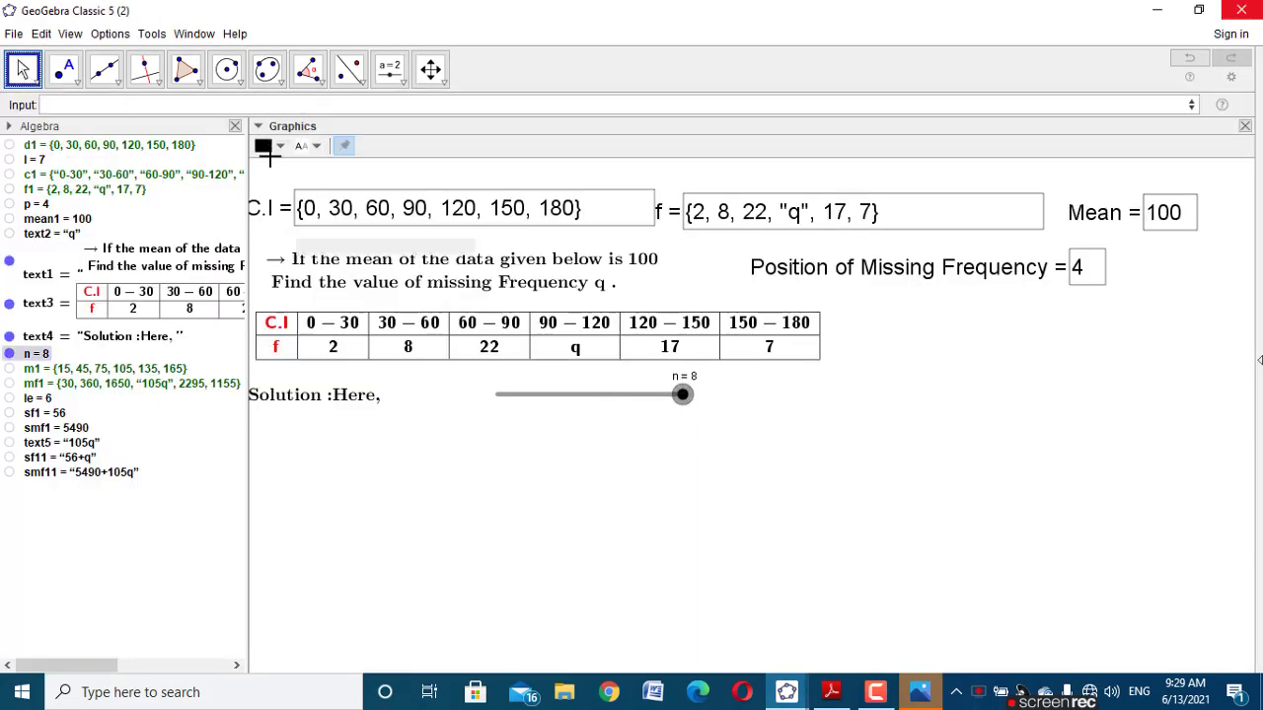
# Step: Create a class-interval list with Append(c1, "Total") and hide it in the graphics view
pyautogui.click(233, 105)
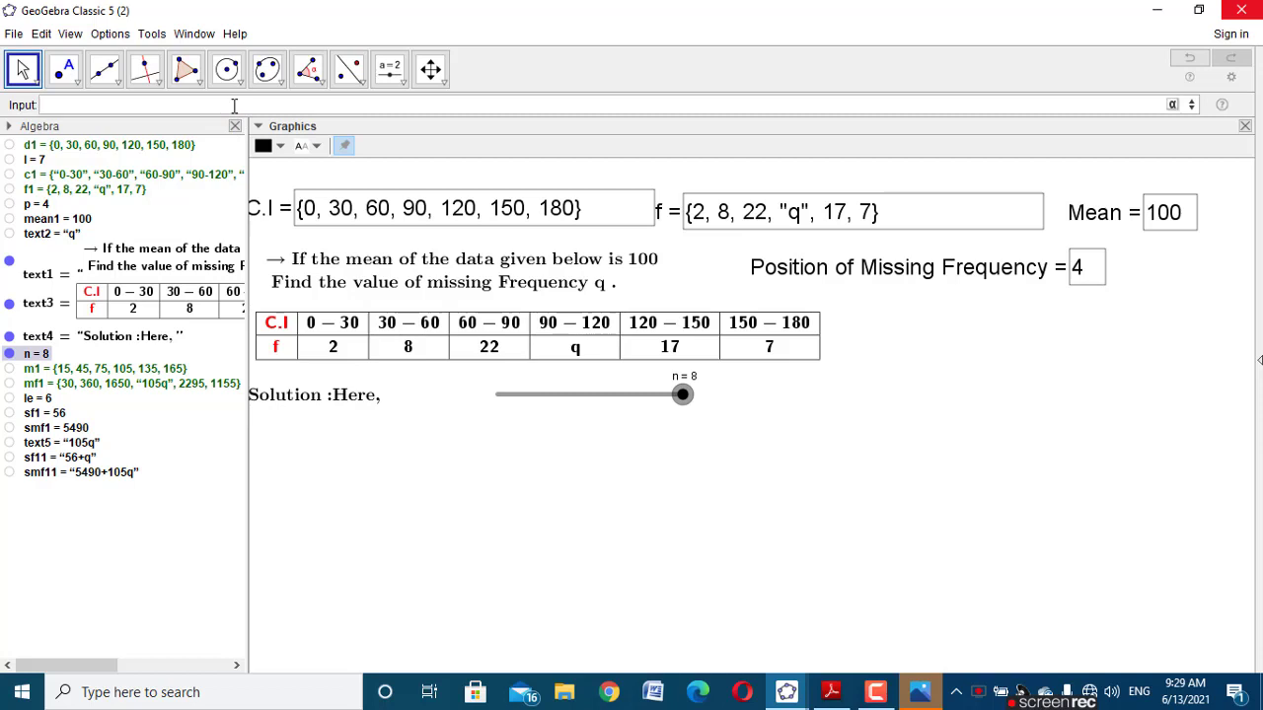
pyautogui.write('App')
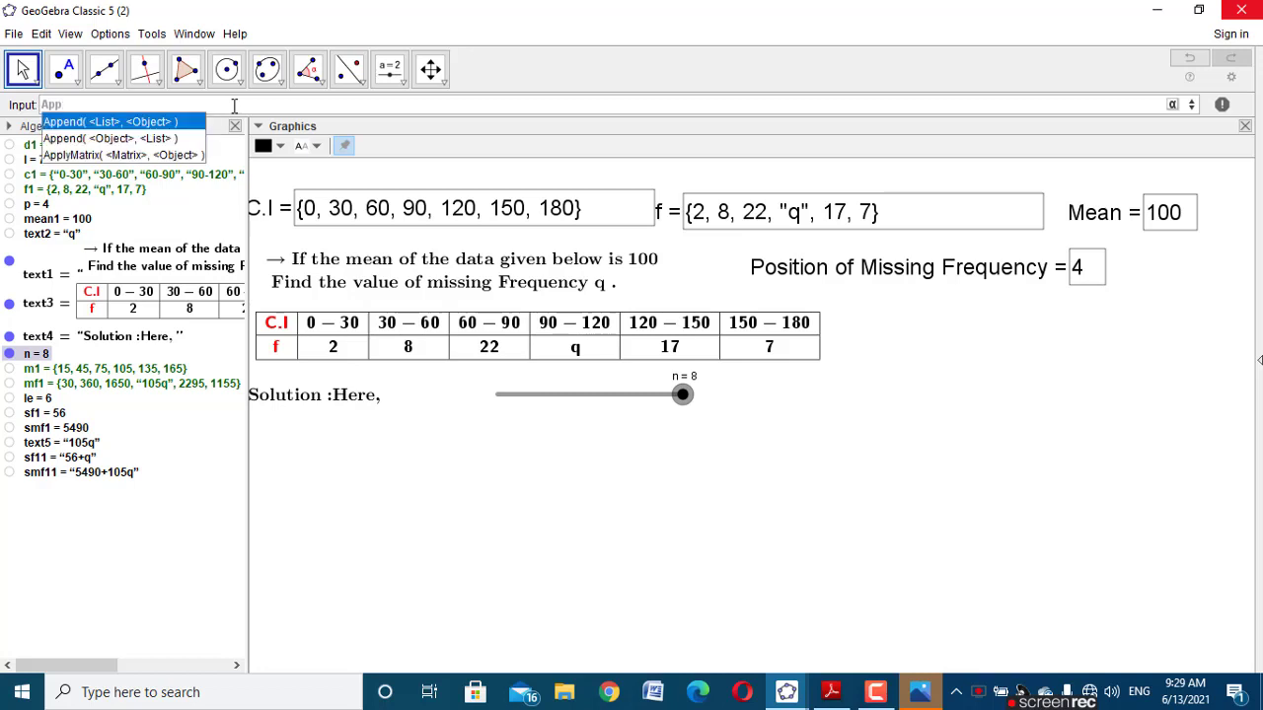
pyautogui.click(146, 123)
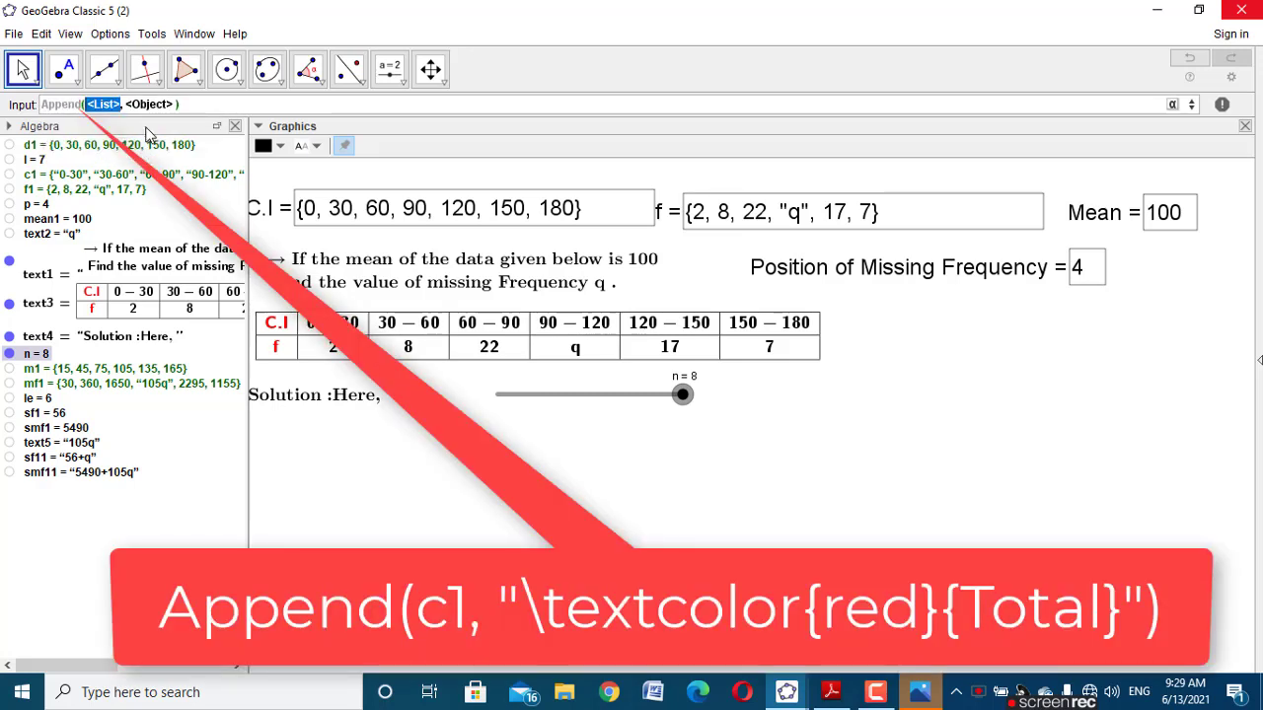
pyautogui.write('c1')
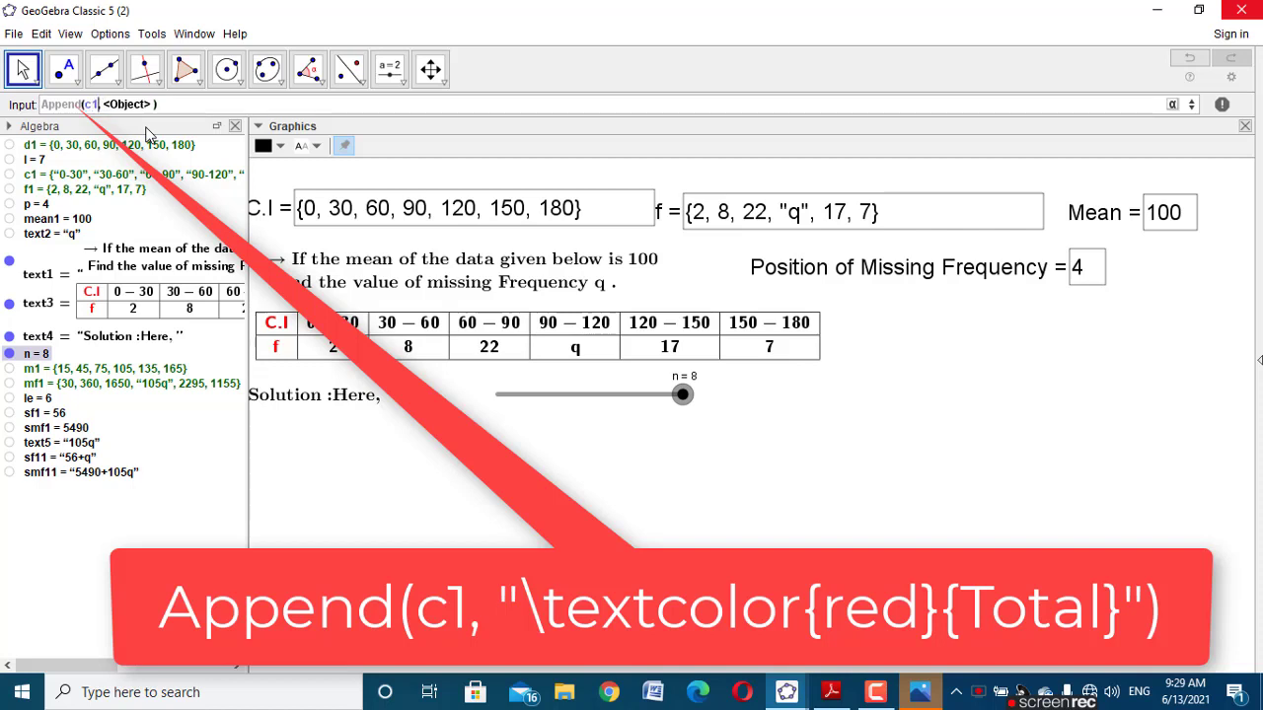
pyautogui.press('Tab')
pyautogui.write('"Total"')
pyautogui.press('Return')
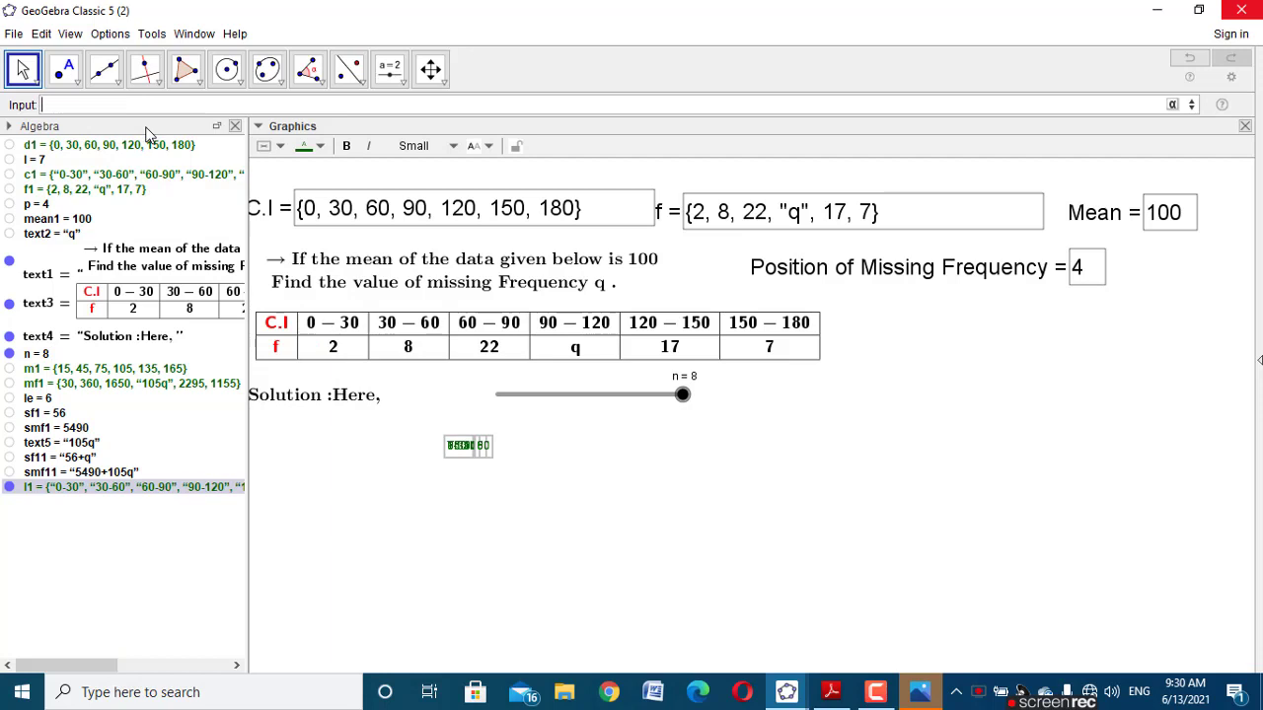
pyautogui.click(9, 486)
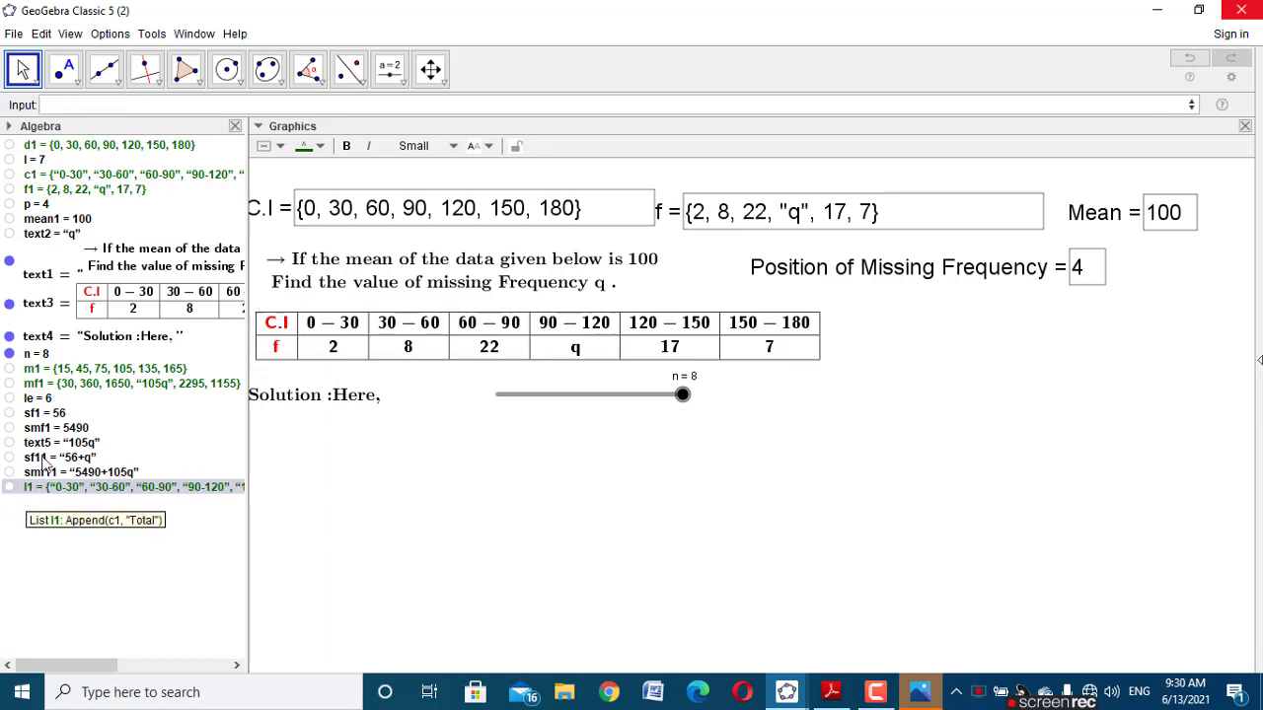
# Step: Create a midpoint list ending in an empty text entry with Append(m1, "")
pyautogui.click(123, 104)
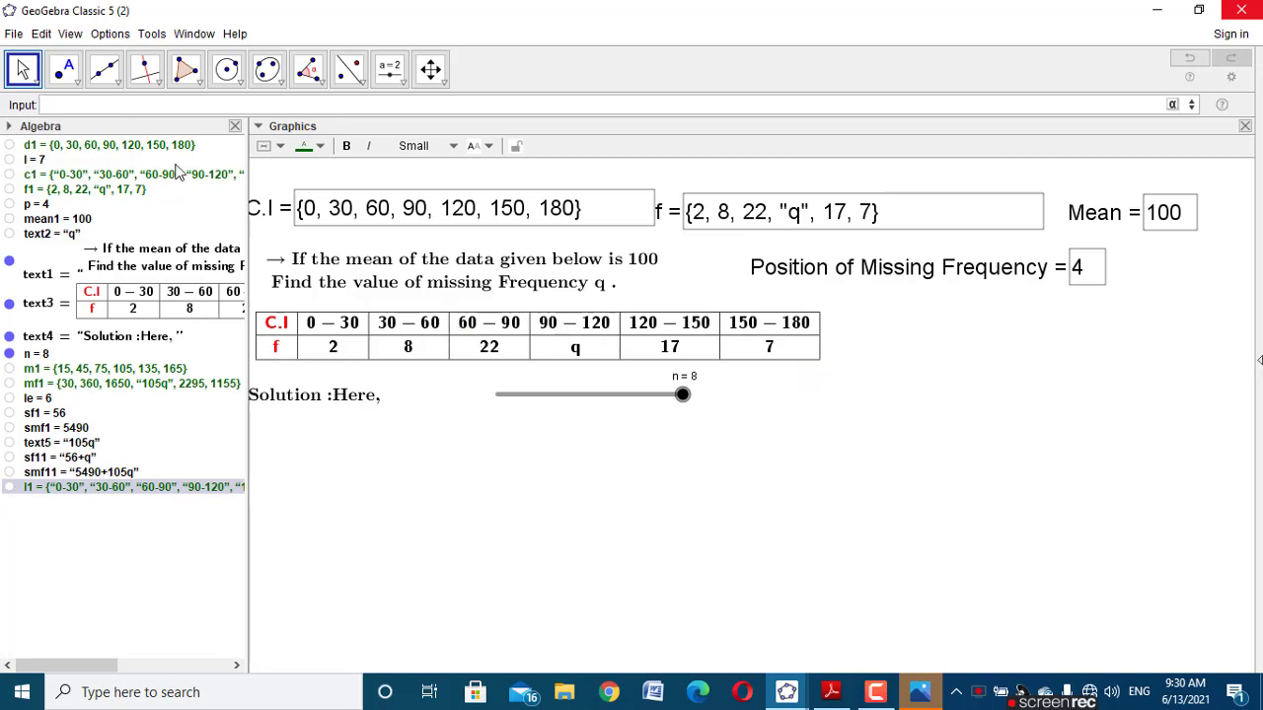
pyautogui.write('App')
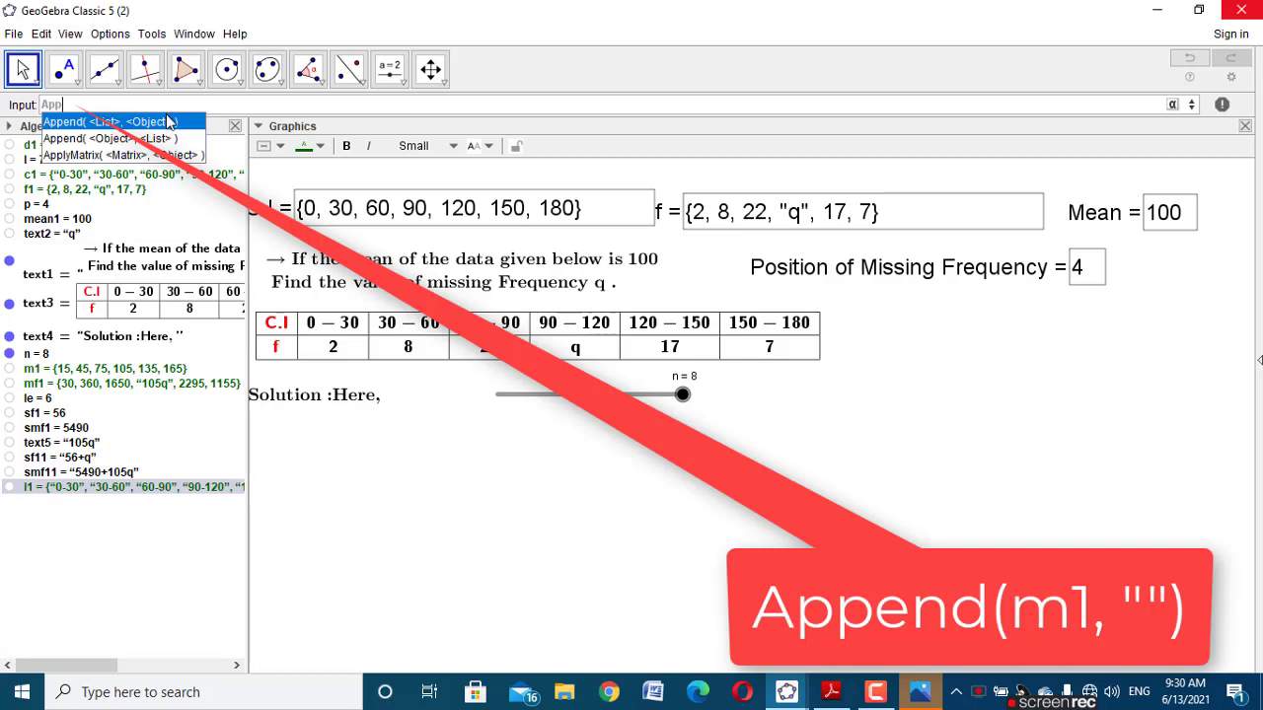
pyautogui.click(172, 122)
pyautogui.write('m1')
pyautogui.press('Tab')
pyautogui.write('""')
pyautogui.press('Return')
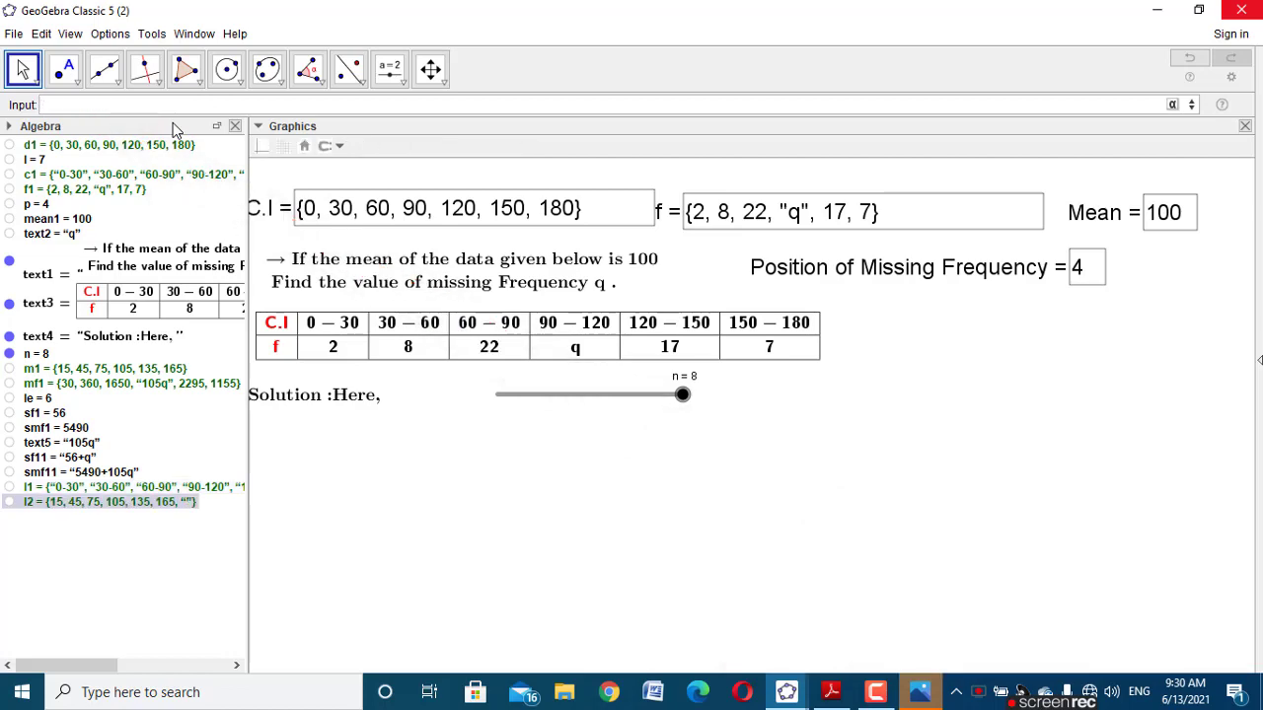
# Step: Check the total row in the finished example worksheet and create the matching frequency list with Append(f1, sf11)
pyautogui.moveTo(786, 692)
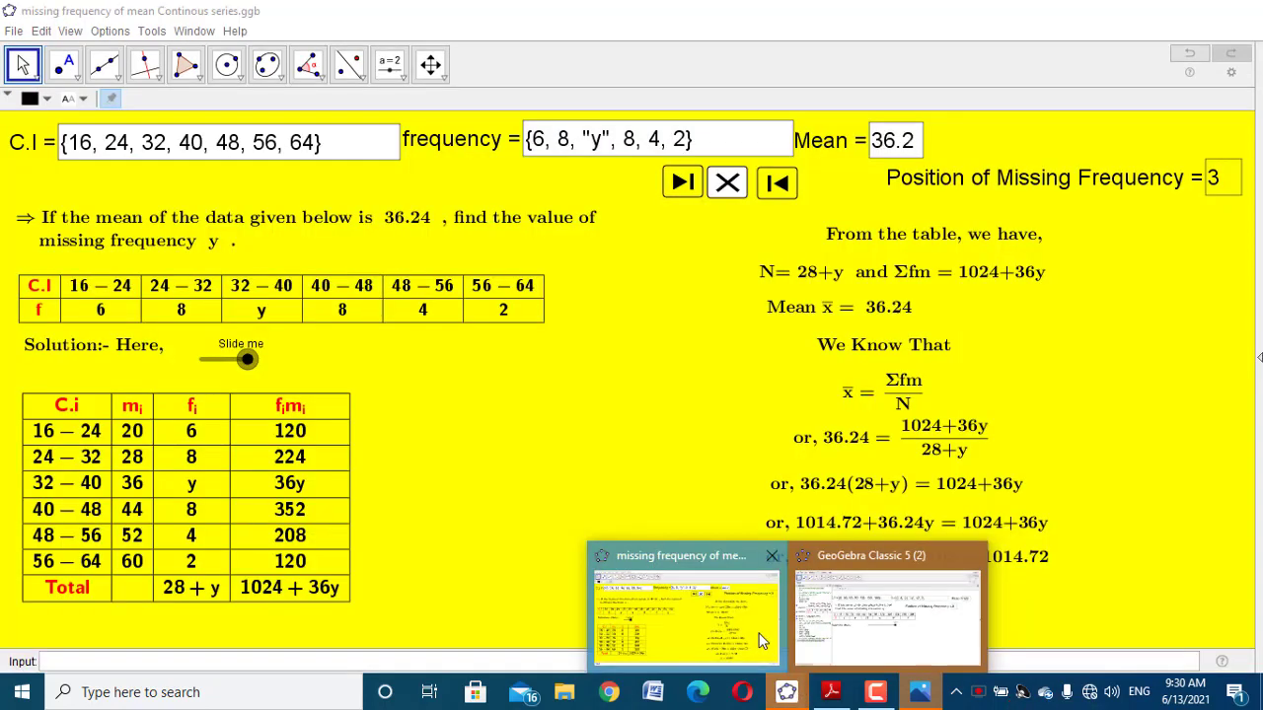
pyautogui.click(760, 641)
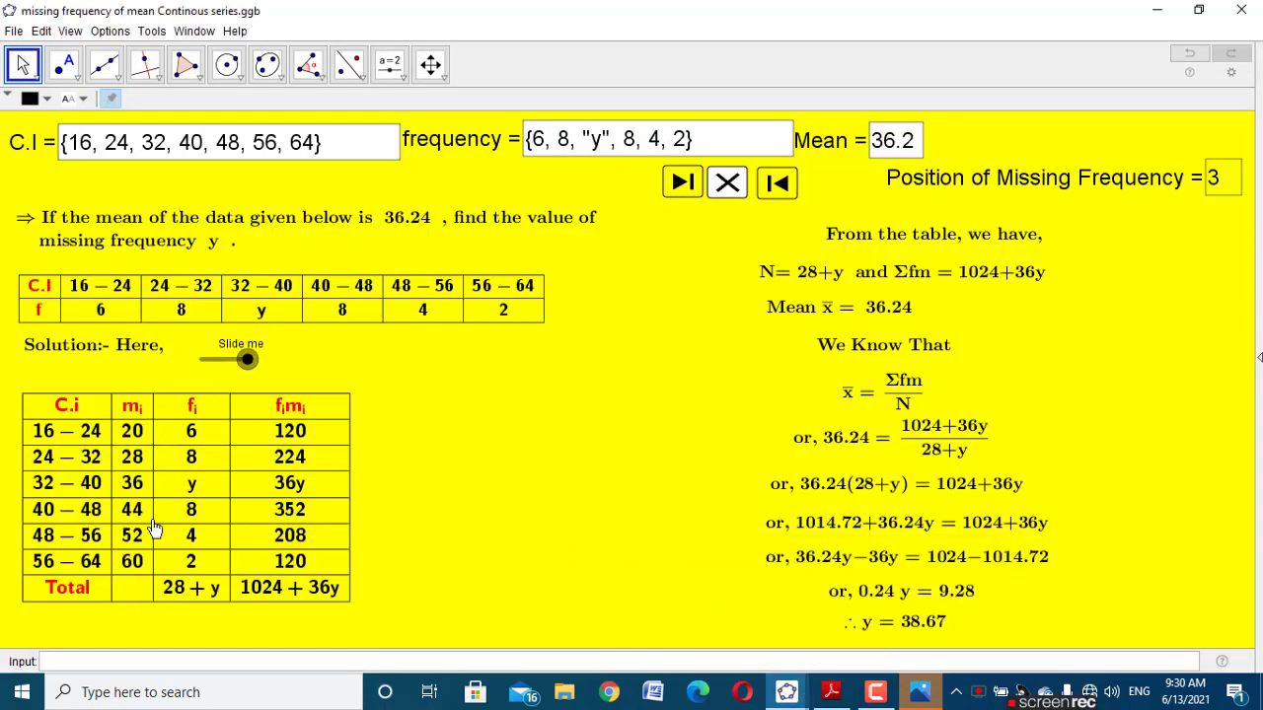
pyautogui.click(786, 689)
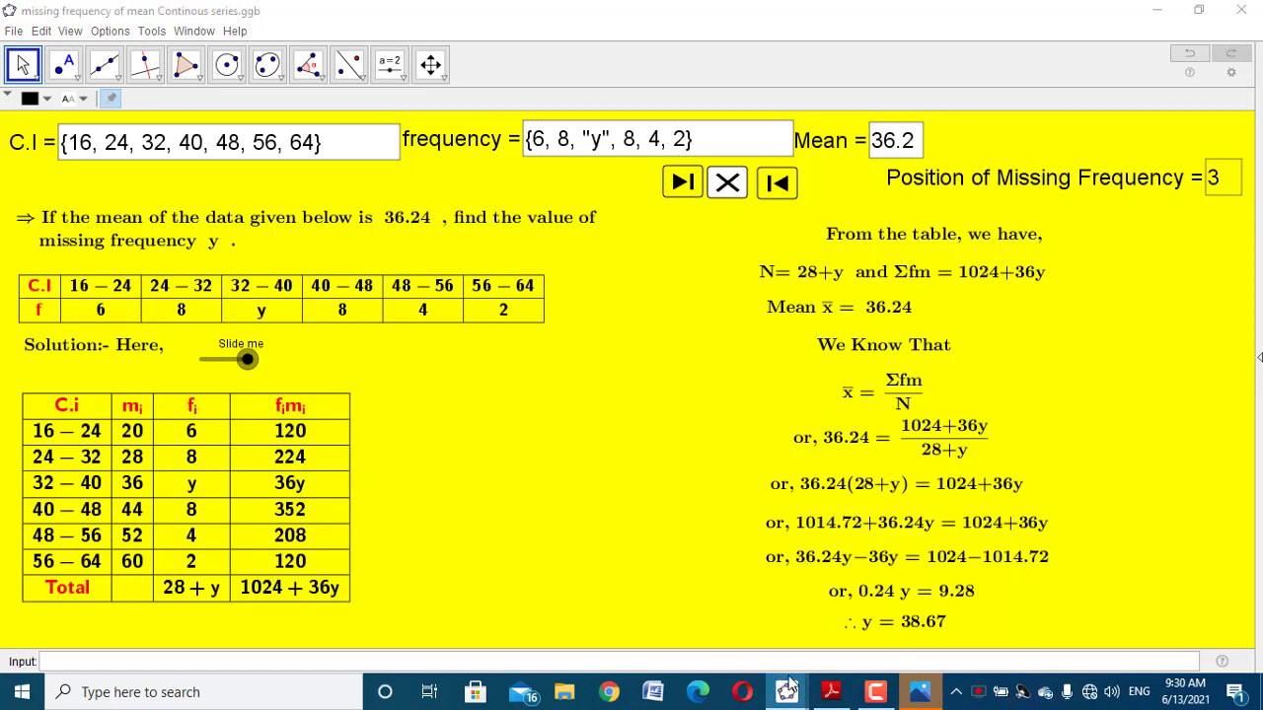
pyautogui.click(871, 618)
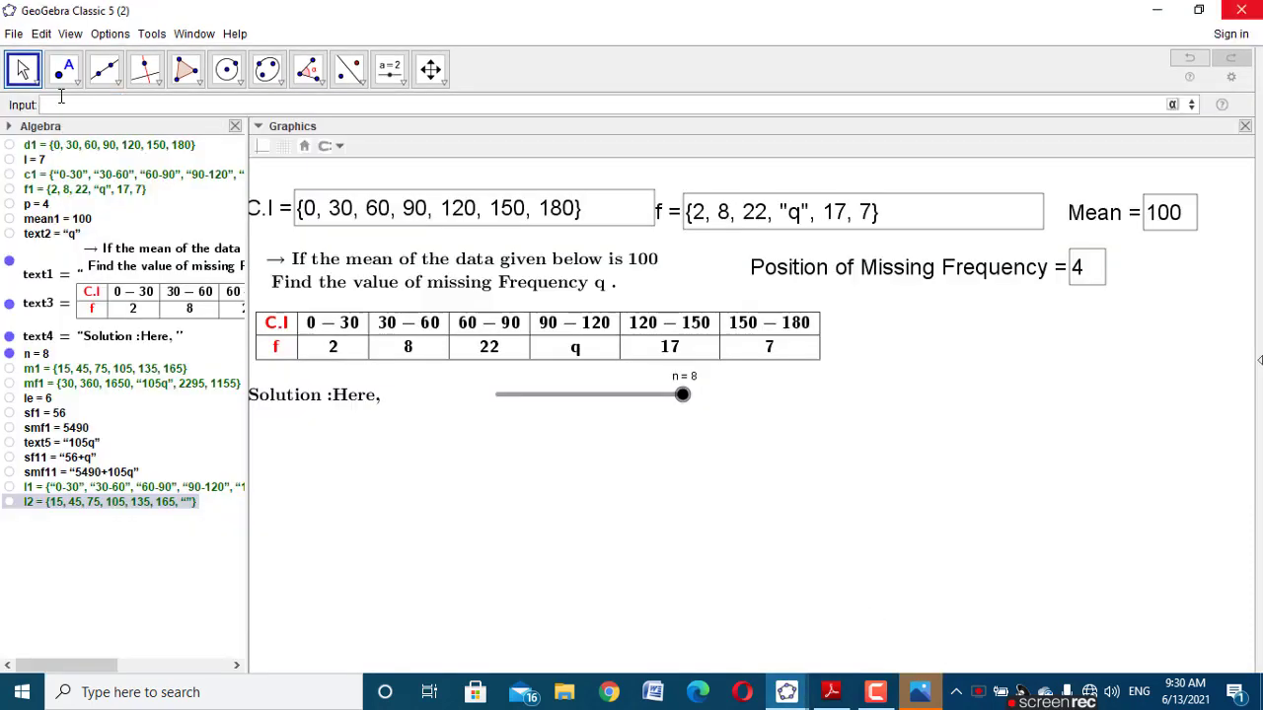
pyautogui.write('App')
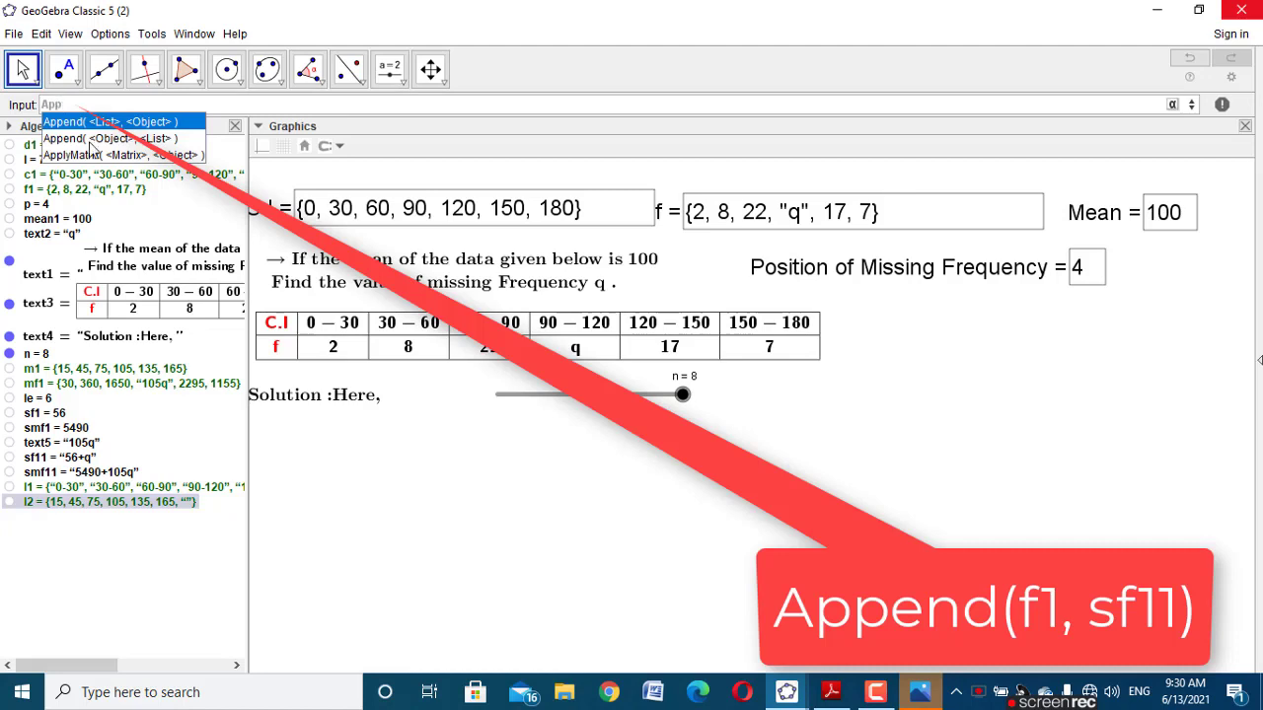
pyautogui.click(158, 124)
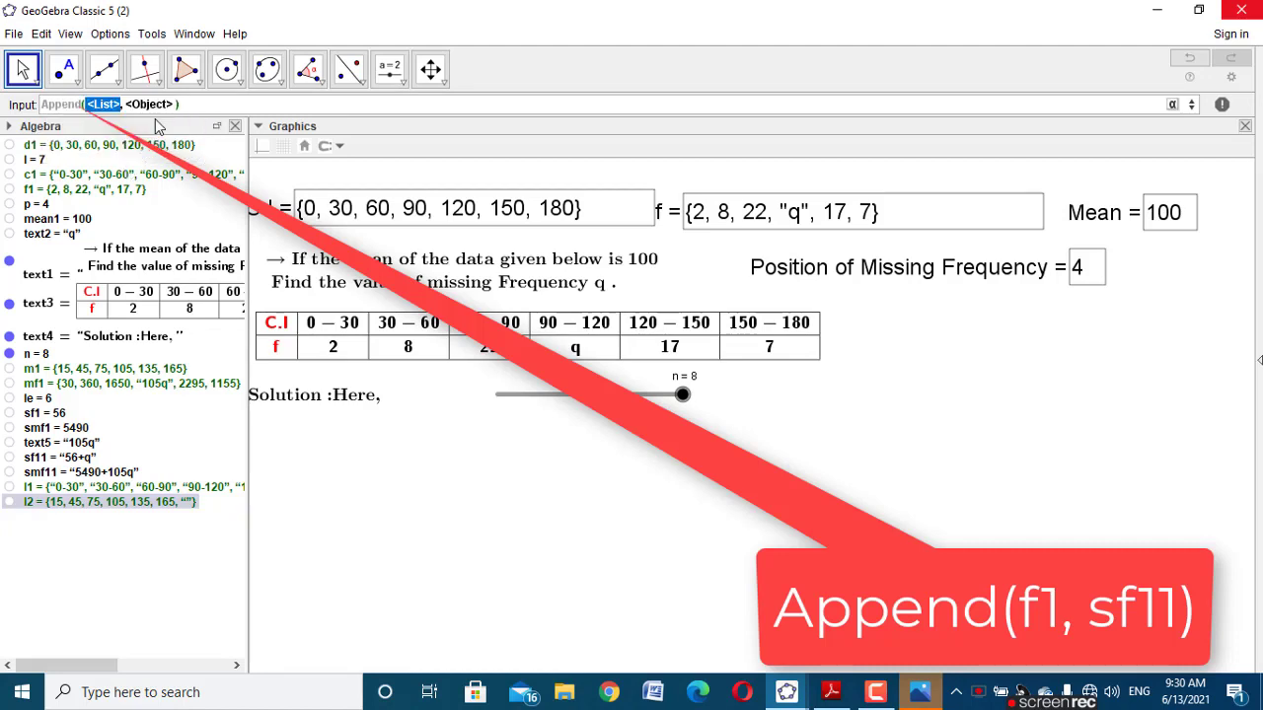
pyautogui.write('f1')
pyautogui.press('Tab')
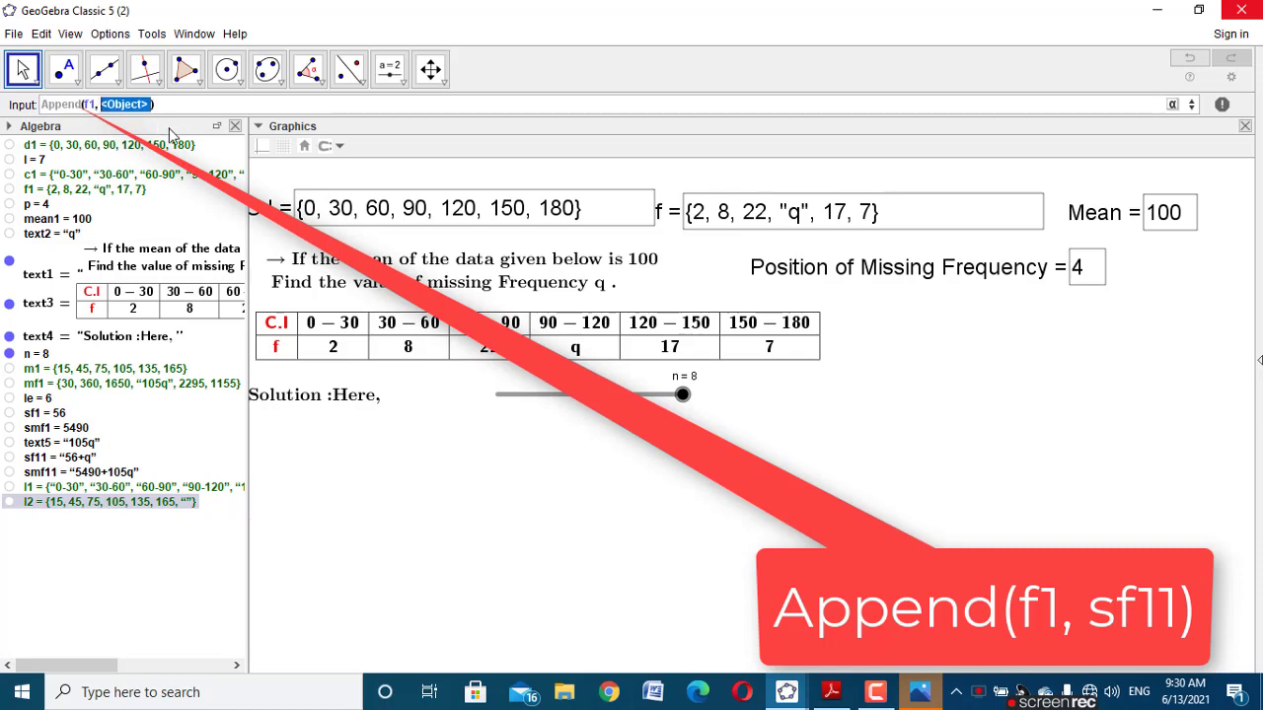
pyautogui.write('sf11')
pyautogui.press('Return')
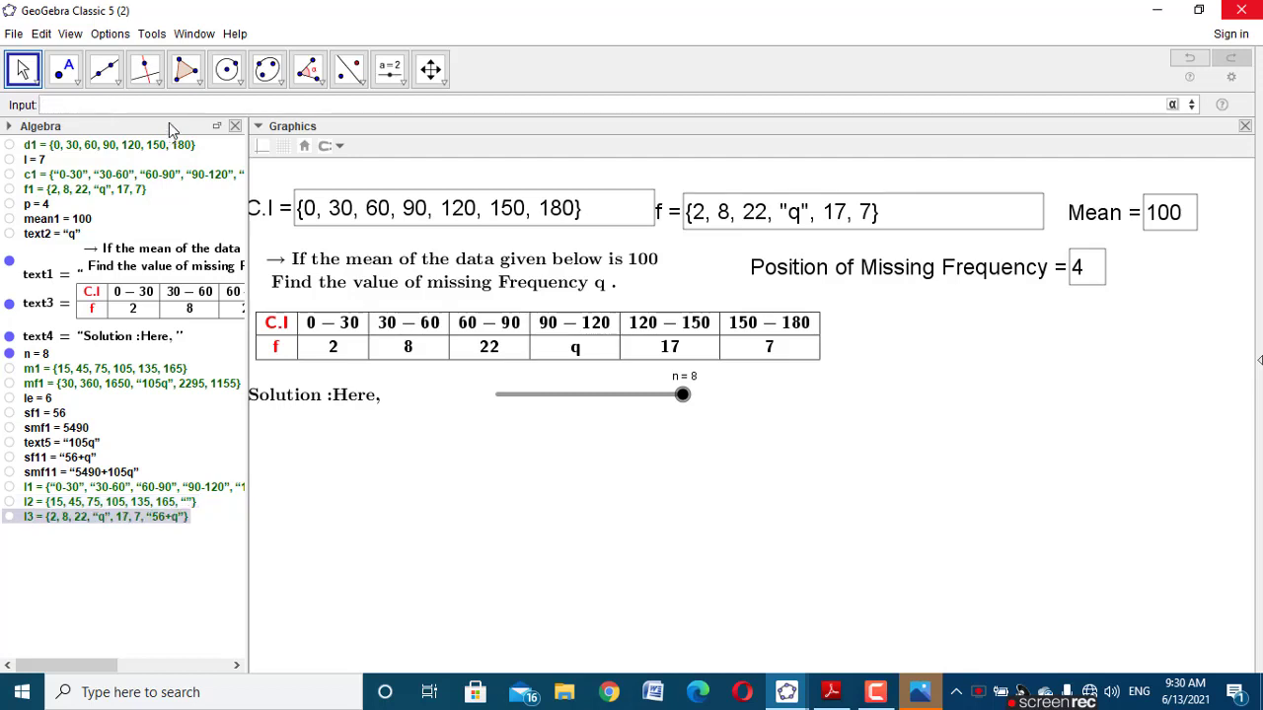
# Step: Create a product list ending in its total expression with Append(mf1, smf11)
pyautogui.click(169, 105)
pyautogui.write('App')
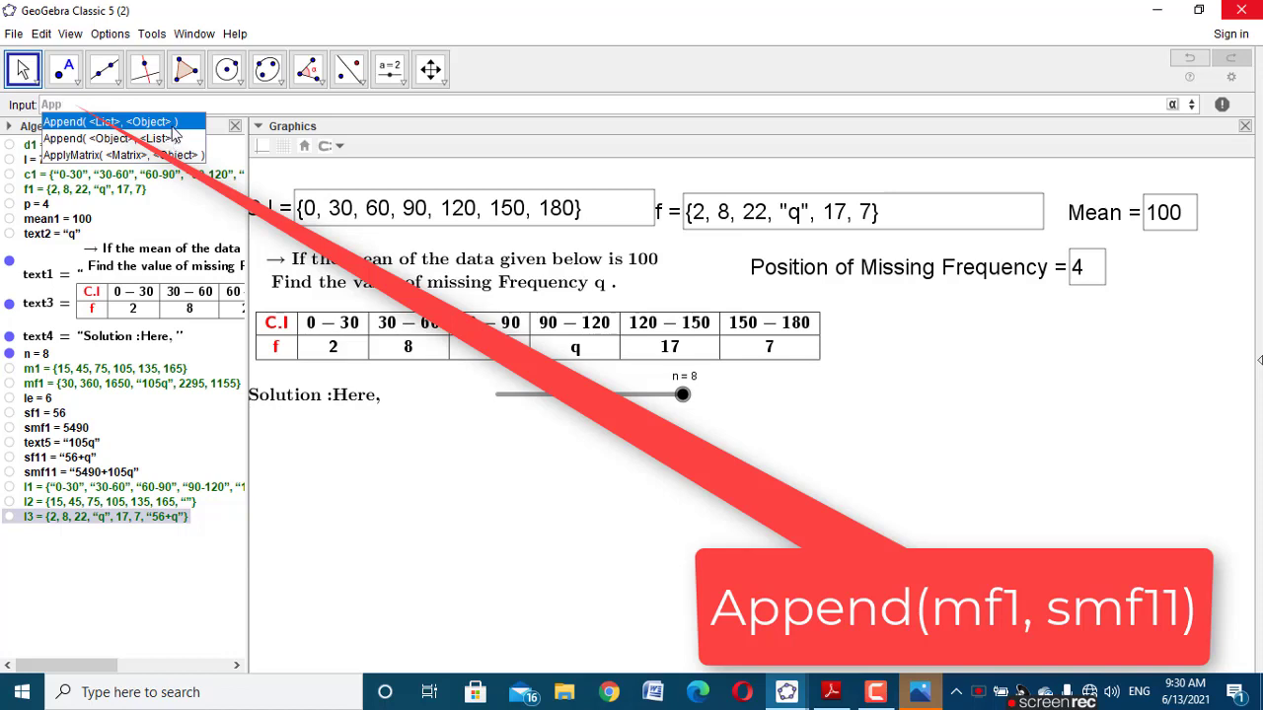
pyautogui.click(173, 123)
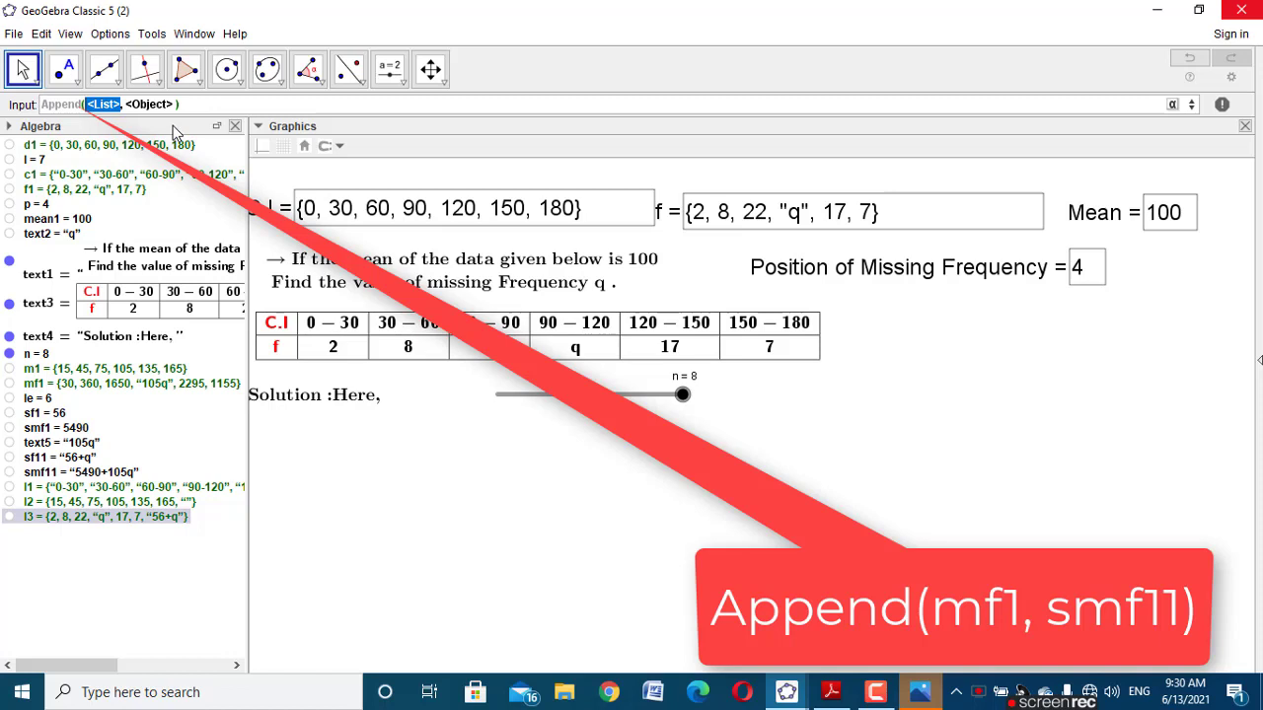
pyautogui.write('mf1')
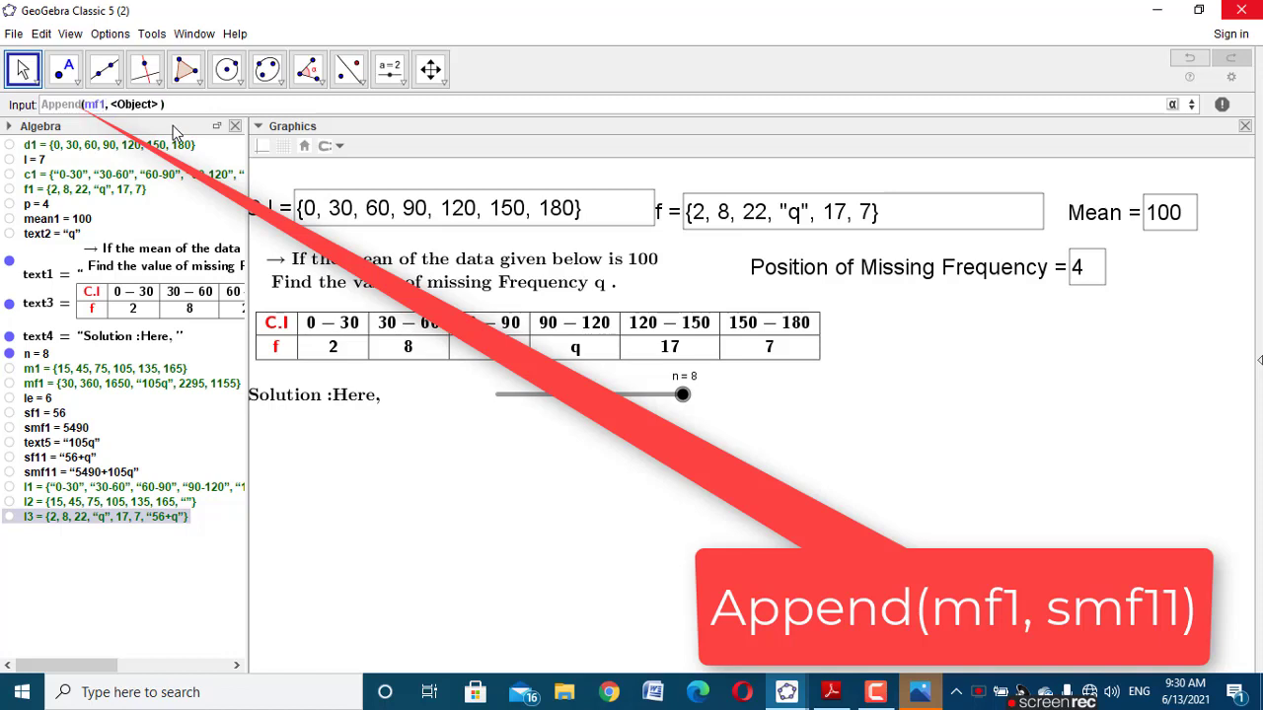
pyautogui.press('Tab')
pyautogui.write('smf1')
pyautogui.press('Return')
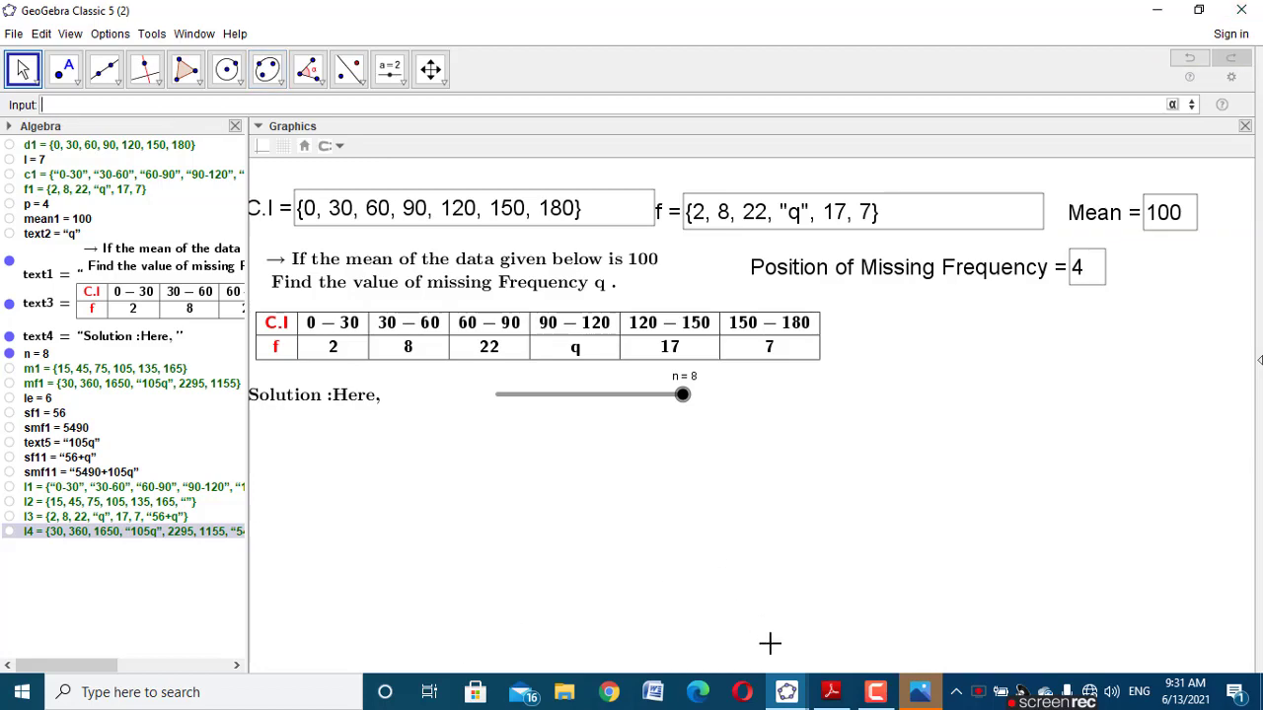
# Step: Check how the total row is labelled in the finished example worksheet, and return to the new worksheet
pyautogui.moveTo(786, 691)
pyautogui.click(691, 610)
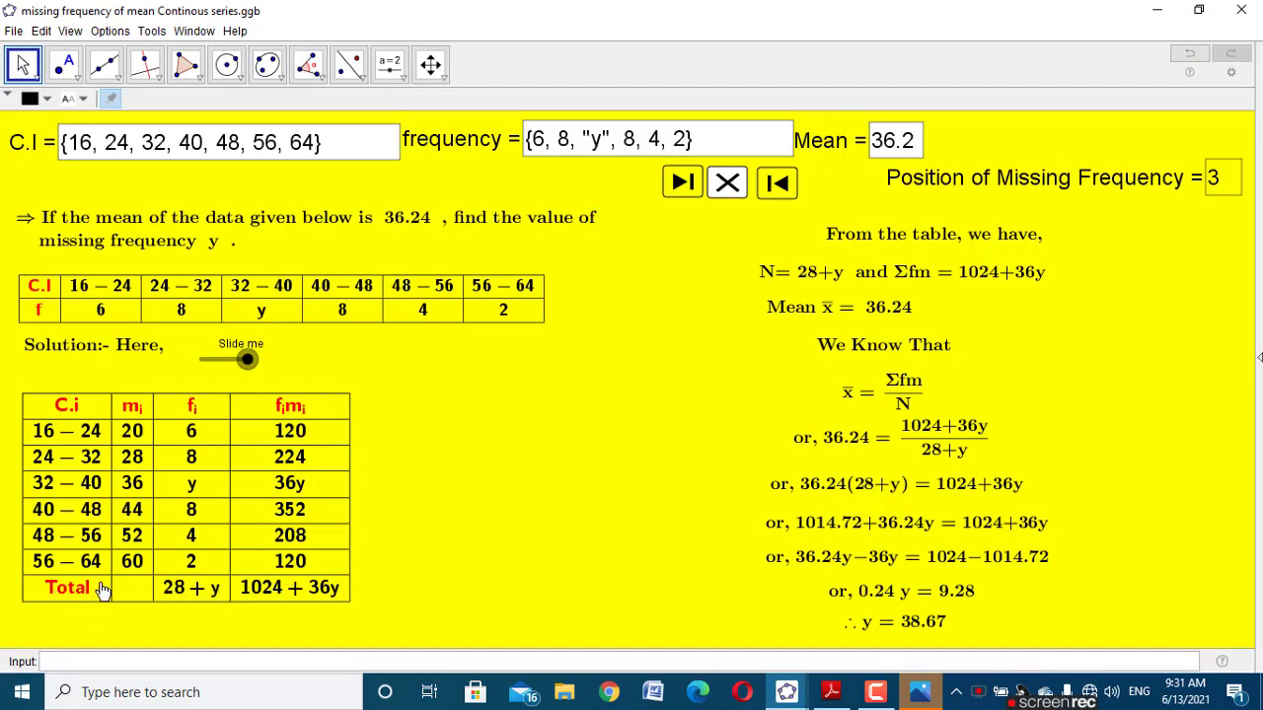
pyautogui.click(787, 693)
pyautogui.click(678, 618)
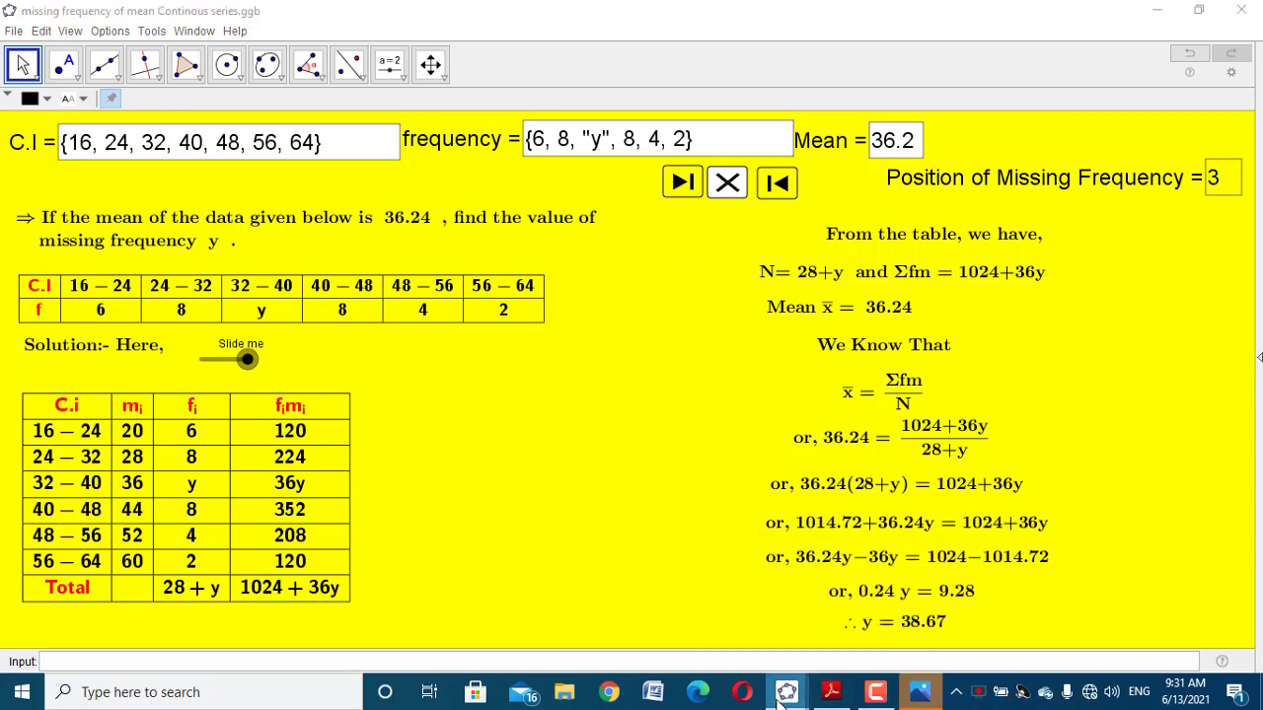
pyautogui.moveTo(786, 690)
pyautogui.click(888, 637)
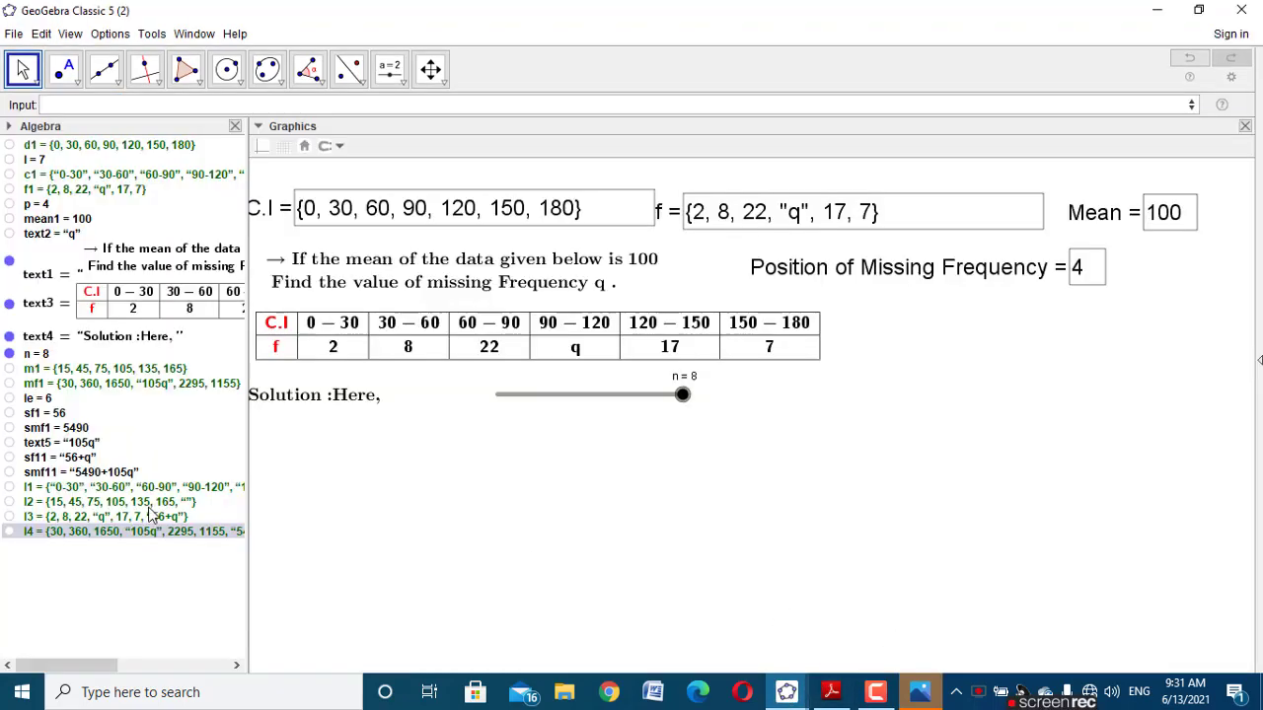
# Step: Redefine list l1 as Append(c1, "\textcolor{red}{Total}") so its total label is red
pyautogui.doubleClick(80, 487)
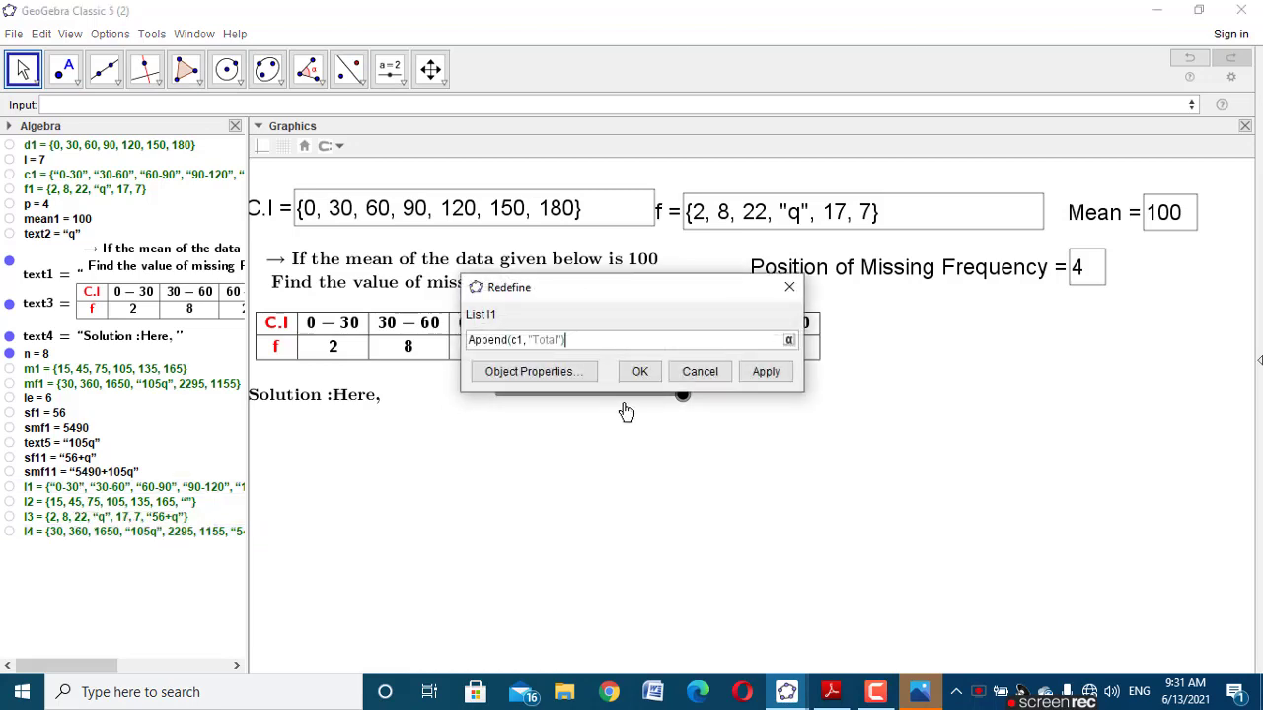
pyautogui.click(533, 340)
pyautogui.write('"\\')
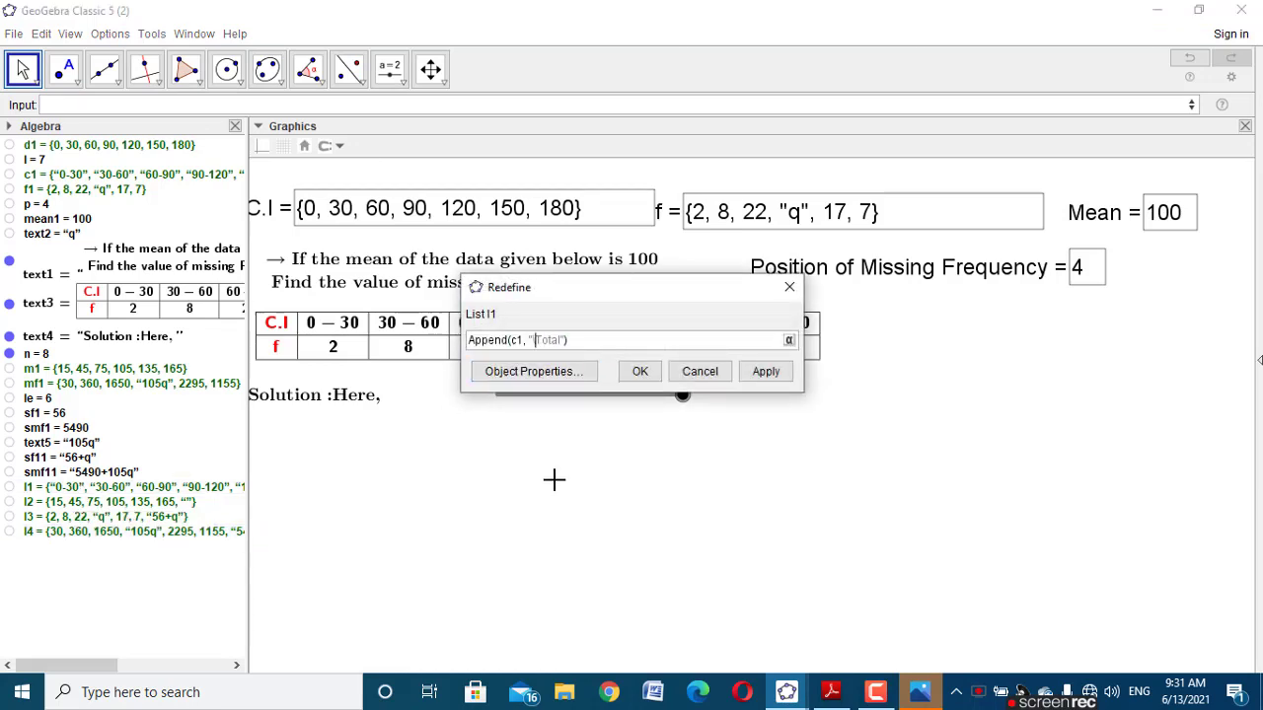
pyautogui.write('textcolor{red}{')
pyautogui.press('Right')
pyautogui.press('Right')
pyautogui.press('Right')
pyautogui.press('Right')
pyautogui.press('Right')
pyautogui.write('}')
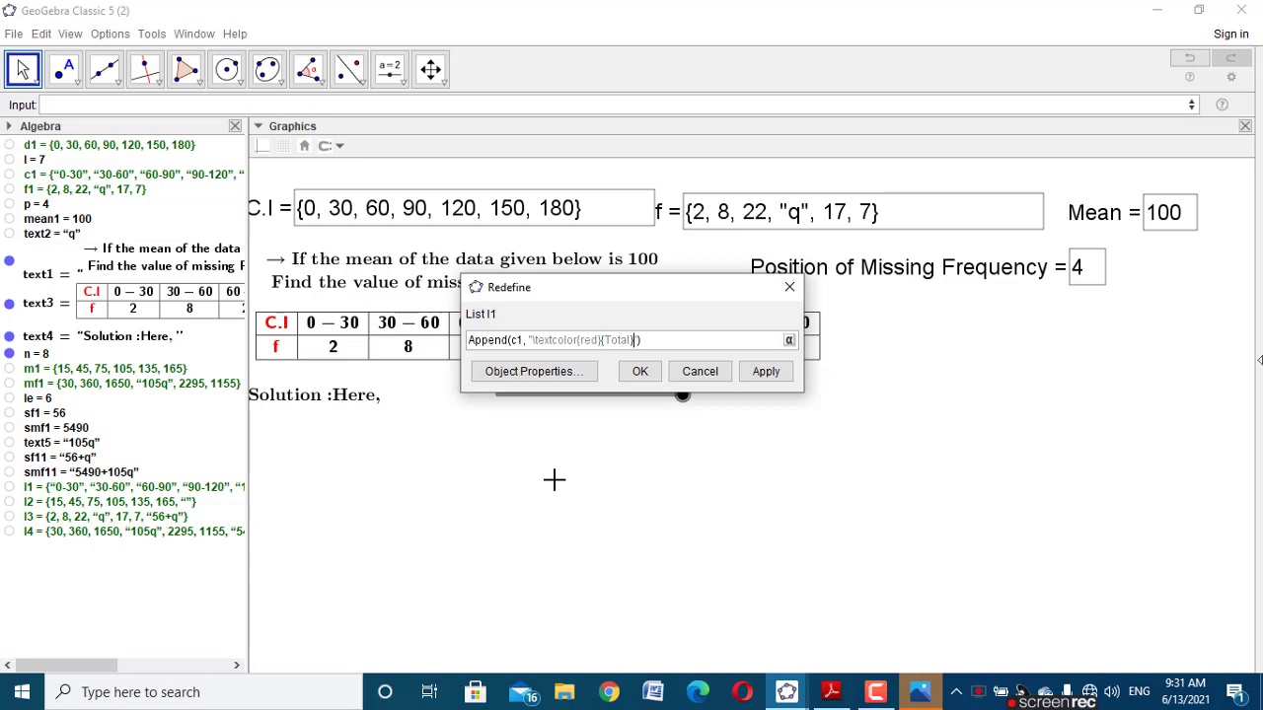
pyautogui.click(765, 372)
pyautogui.press('Escape')
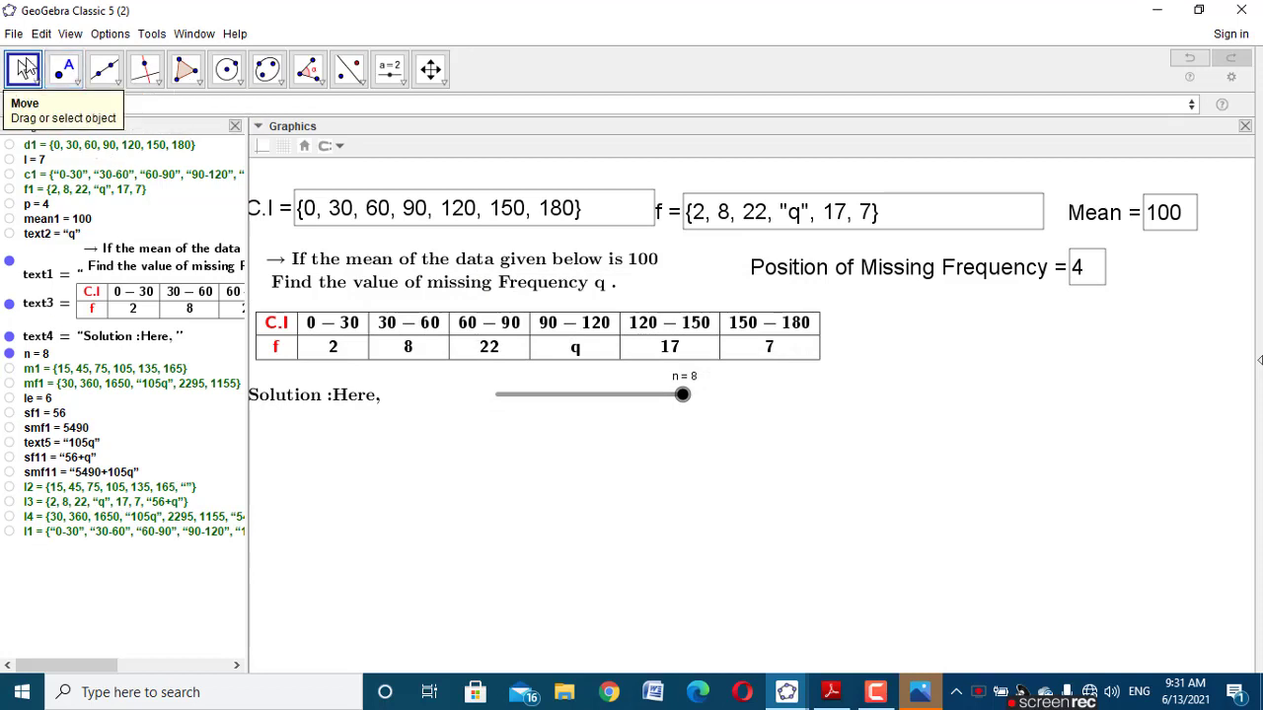
# Step: Start a TableText formula whose first argument is a First command with a list and a number of elements
pyautogui.click(407, 103)
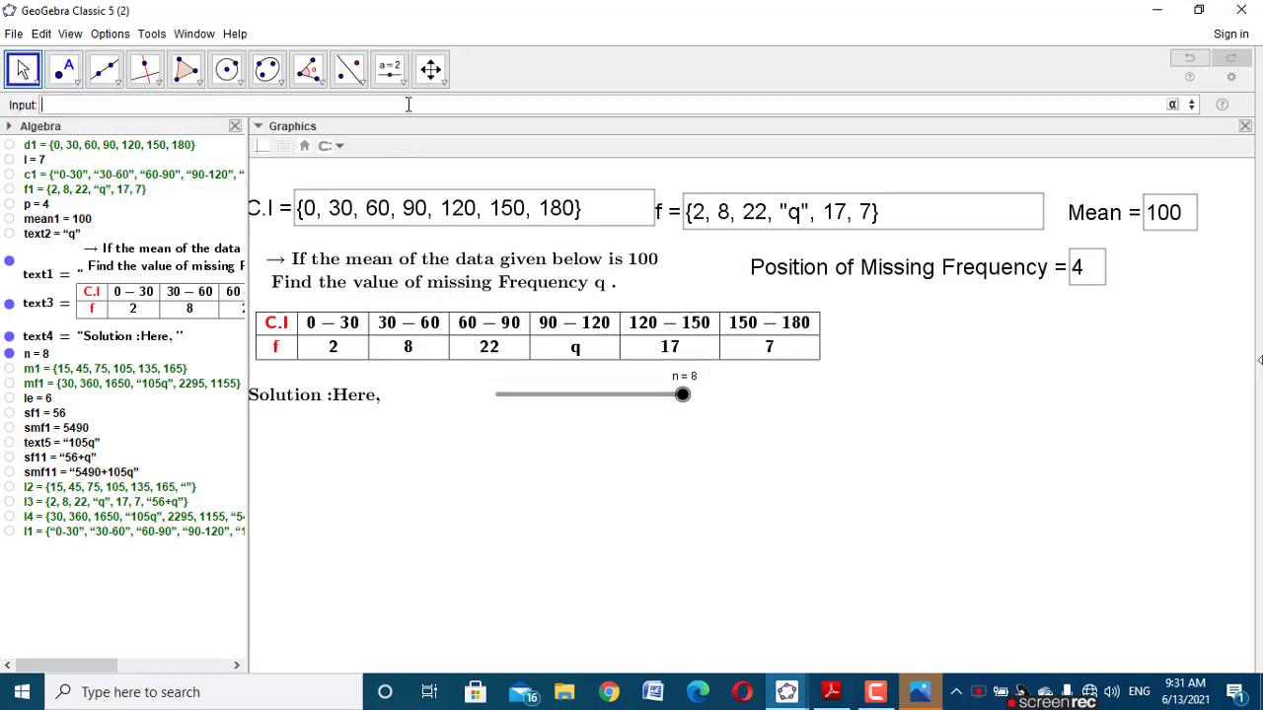
pyautogui.write('tab')
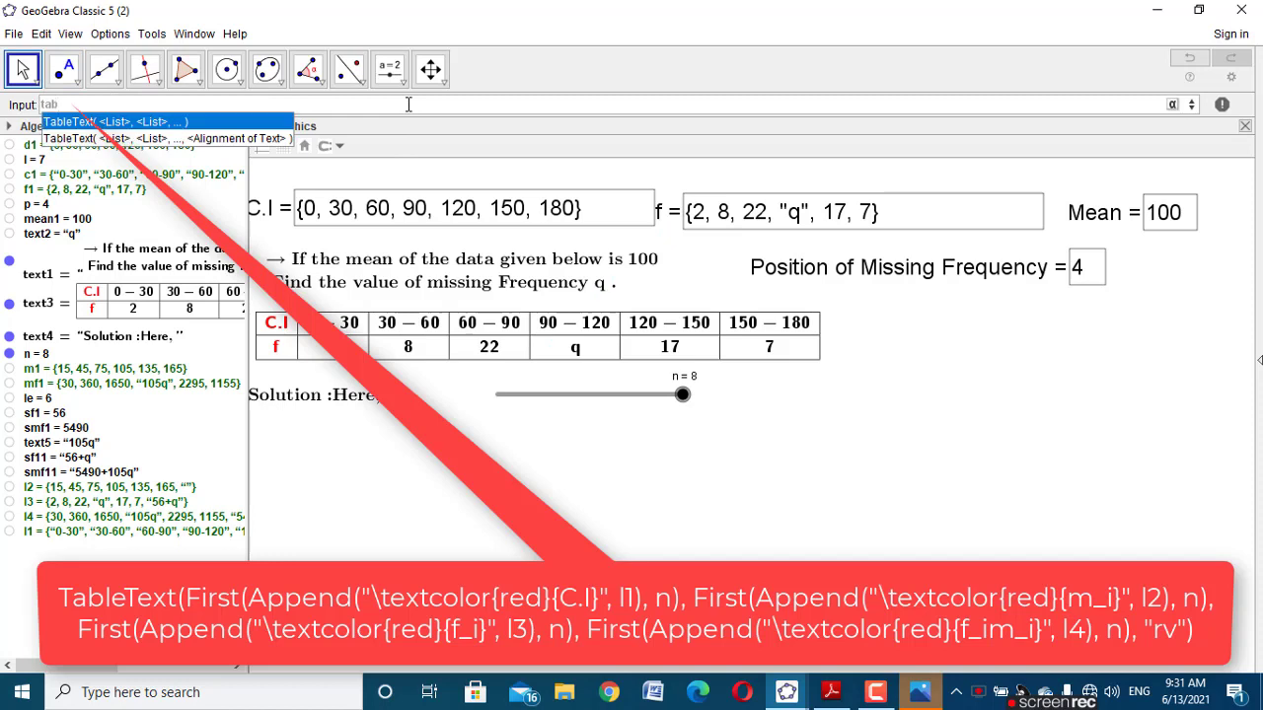
pyautogui.write('letext')
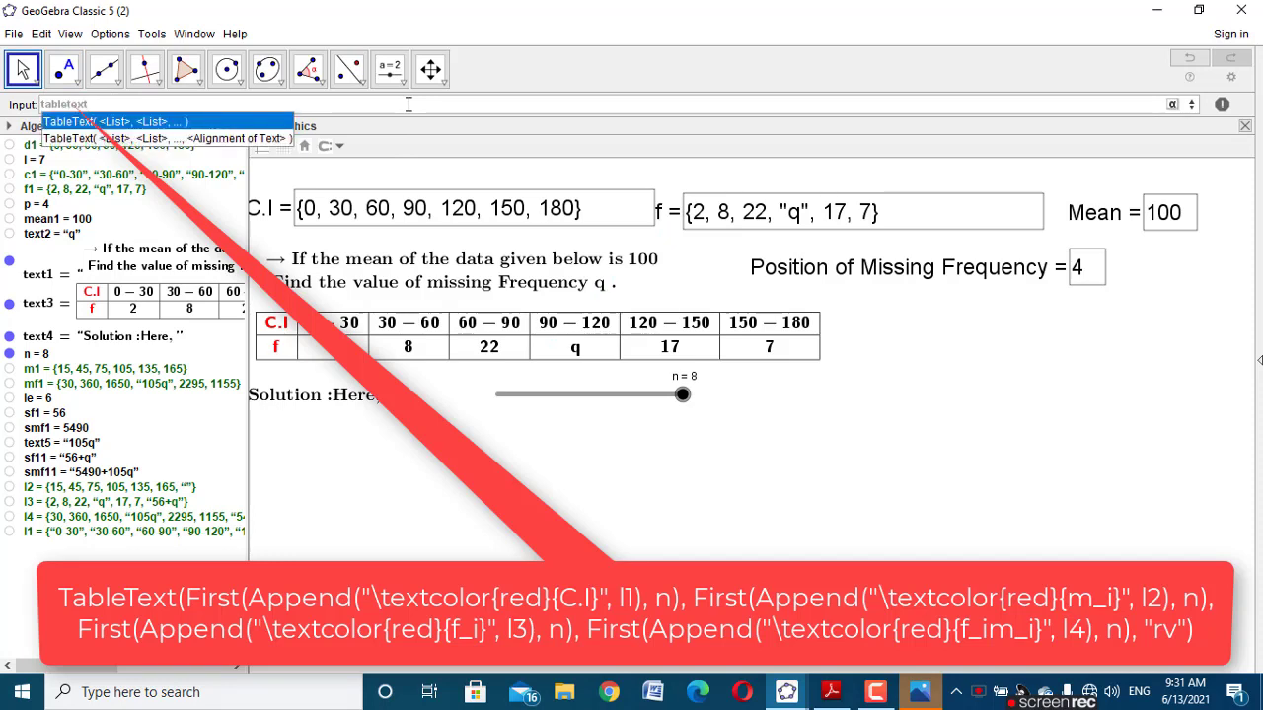
pyautogui.click(268, 118)
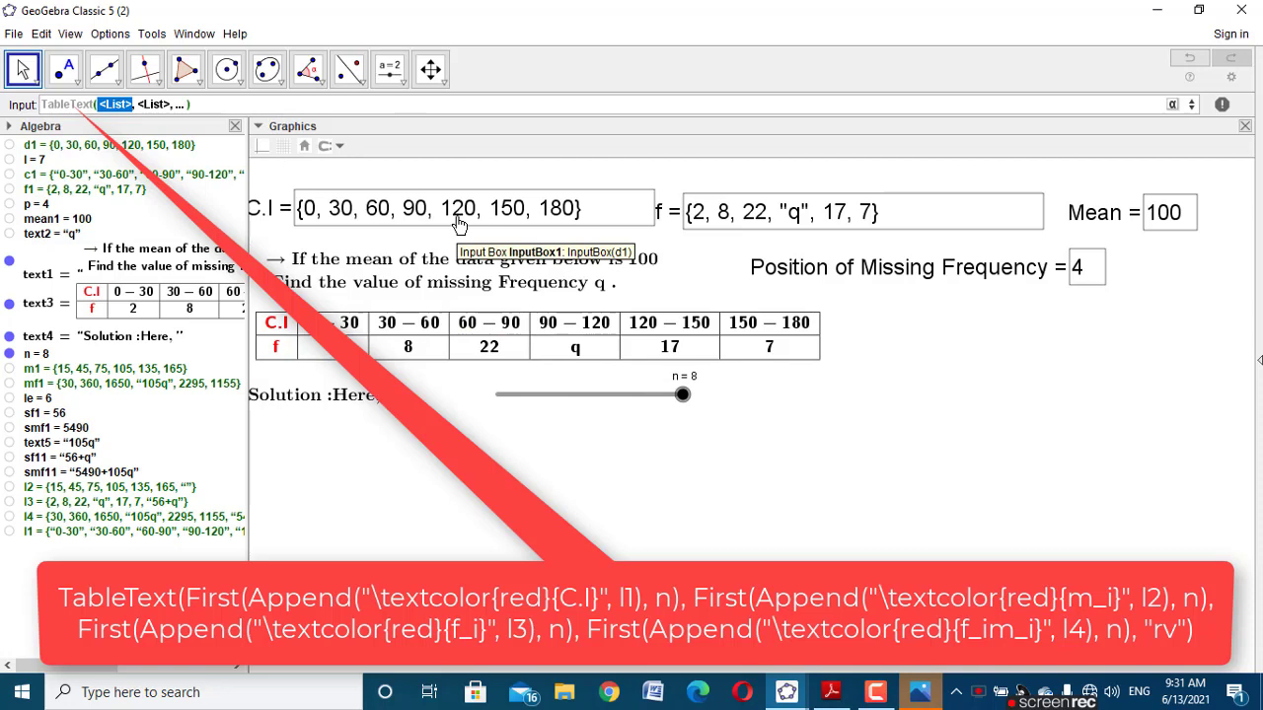
pyautogui.write('First')
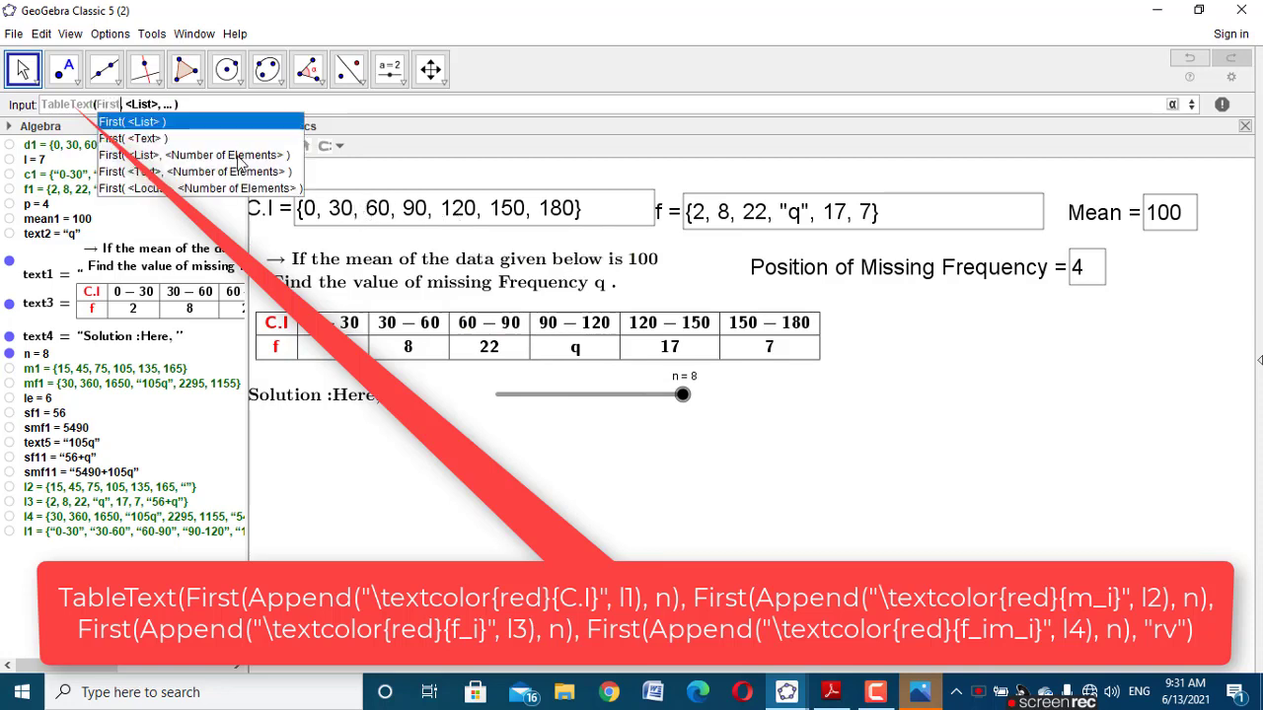
pyautogui.click(238, 156)
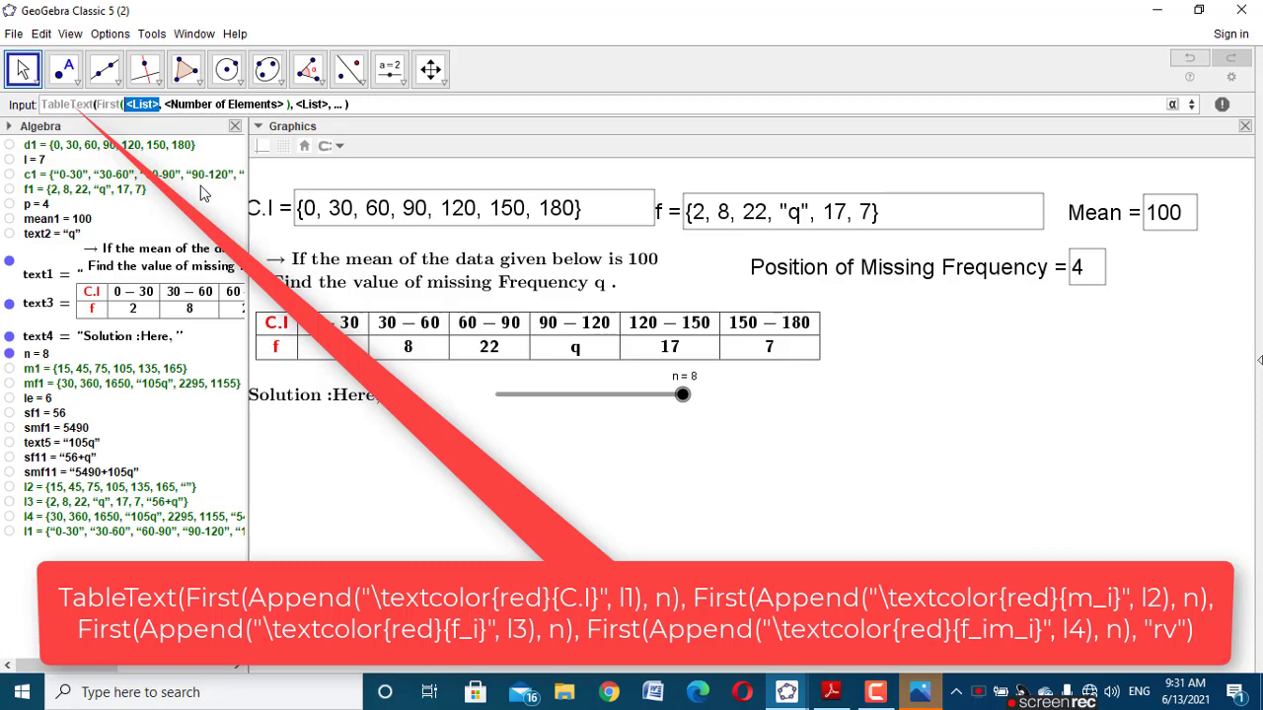
# Step: Check the column headers in the finished example worksheet and nest an Append of "\textcolor{red}{C.I}" before a list inside the First command
pyautogui.click(786, 691)
pyautogui.click(681, 555)
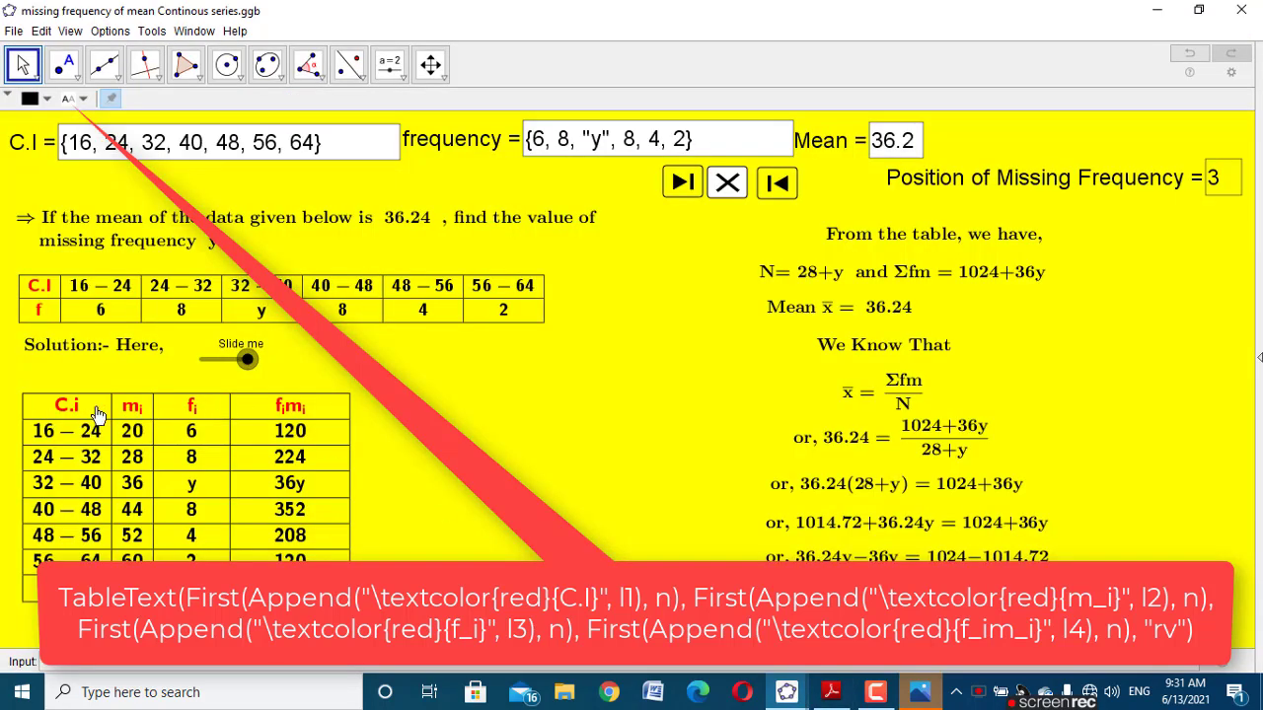
pyautogui.click(786, 691)
pyautogui.click(868, 555)
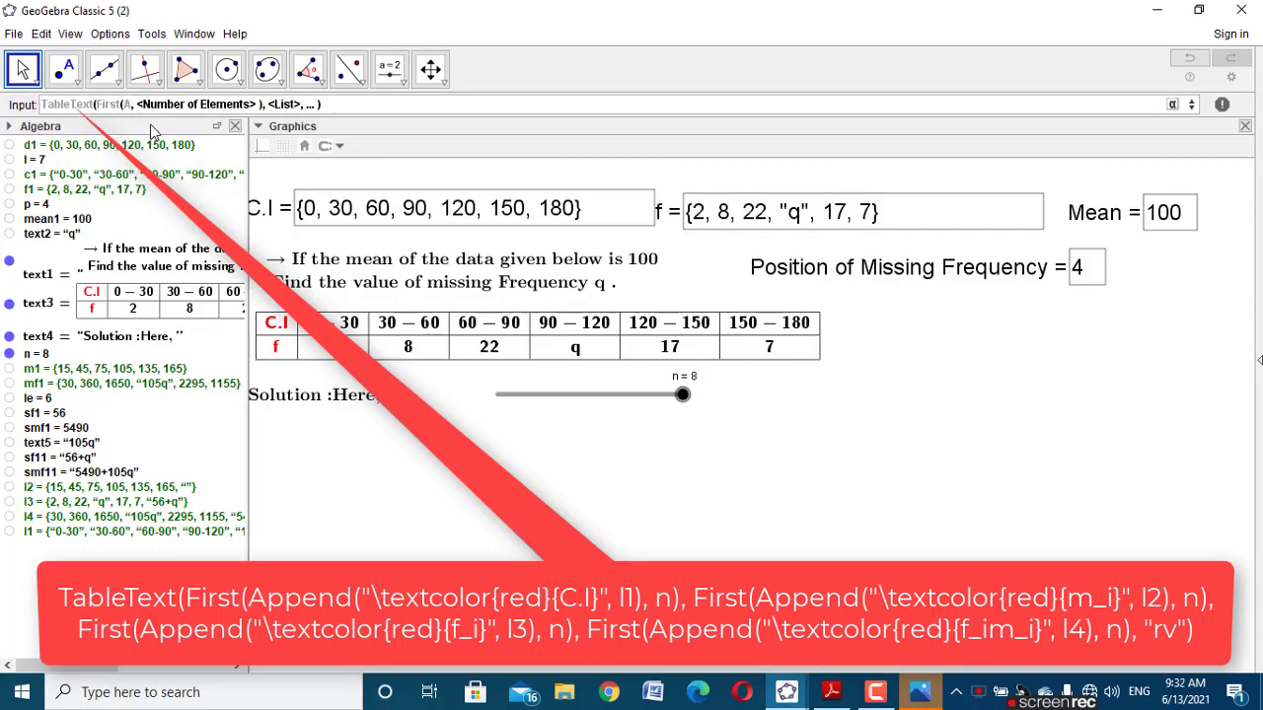
pyautogui.write('App')
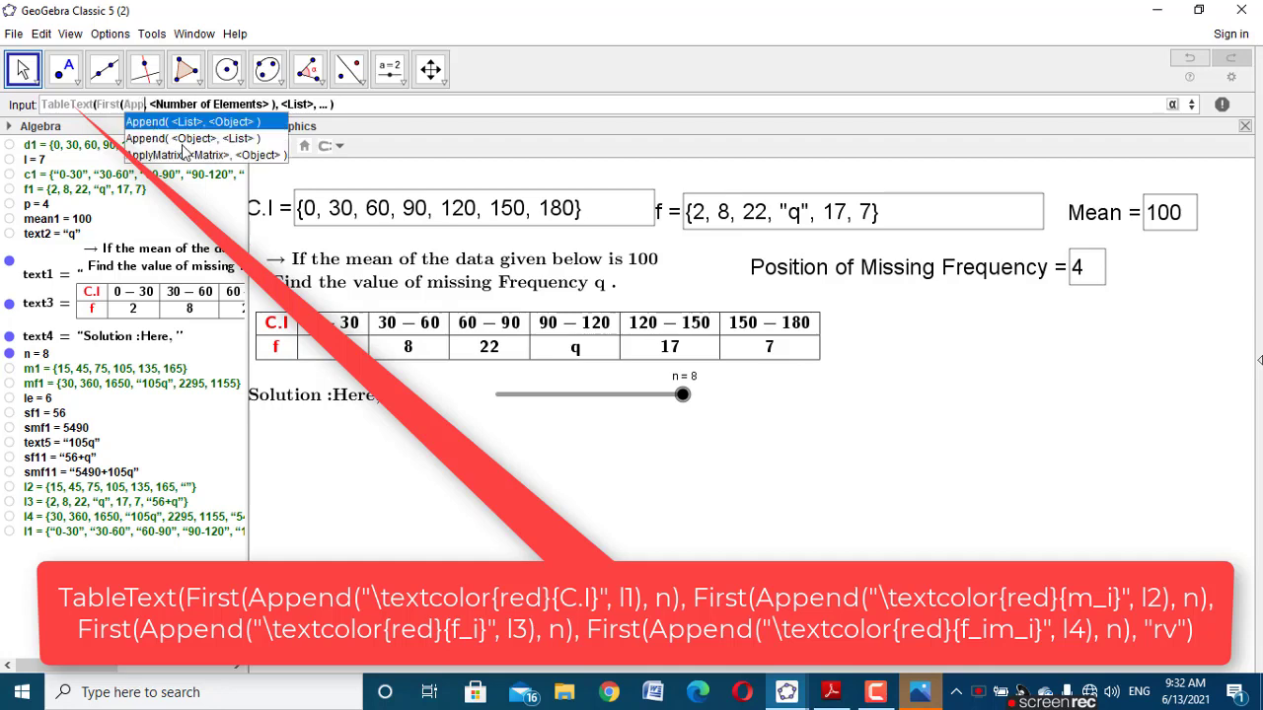
pyautogui.click(186, 143)
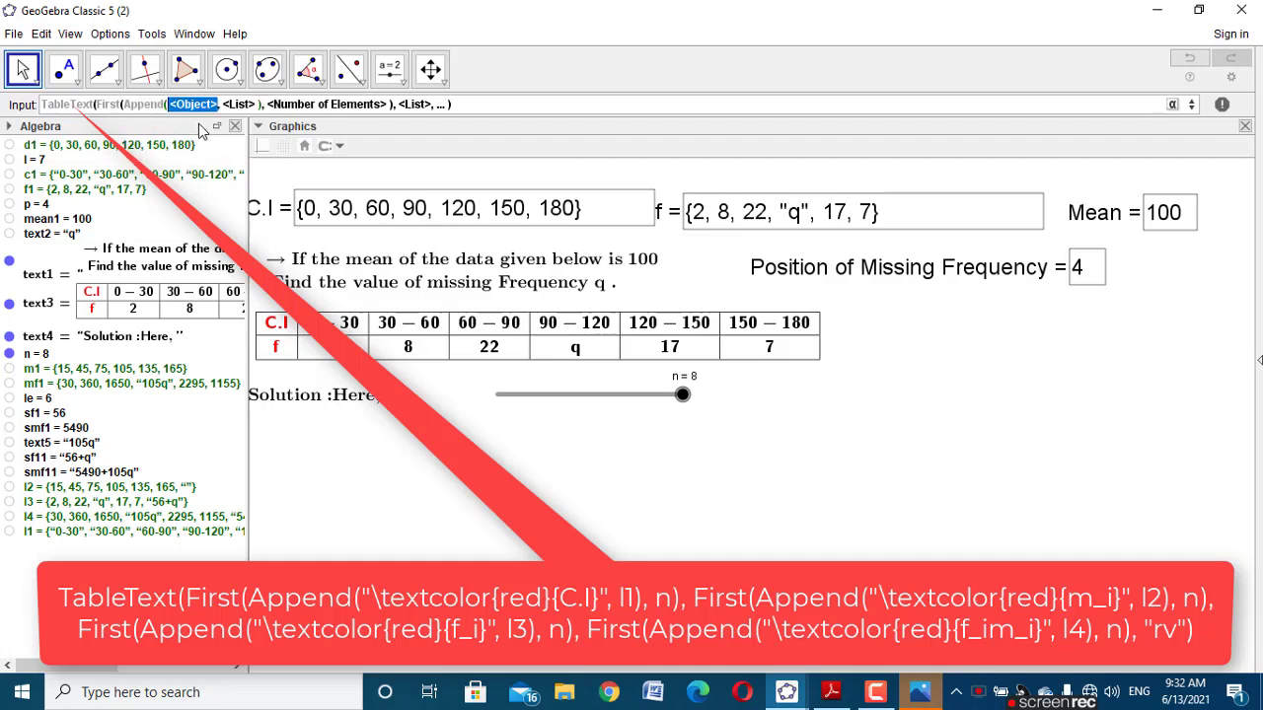
pyautogui.write('"')
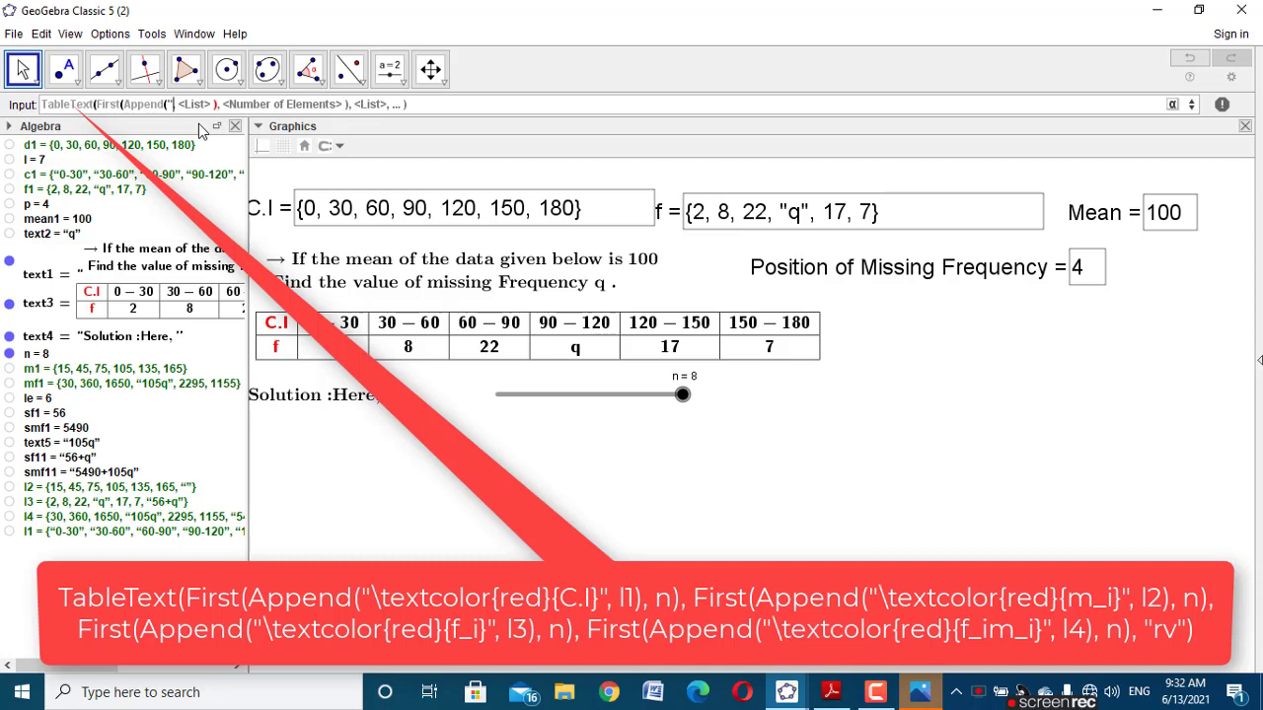
pyautogui.write('te')
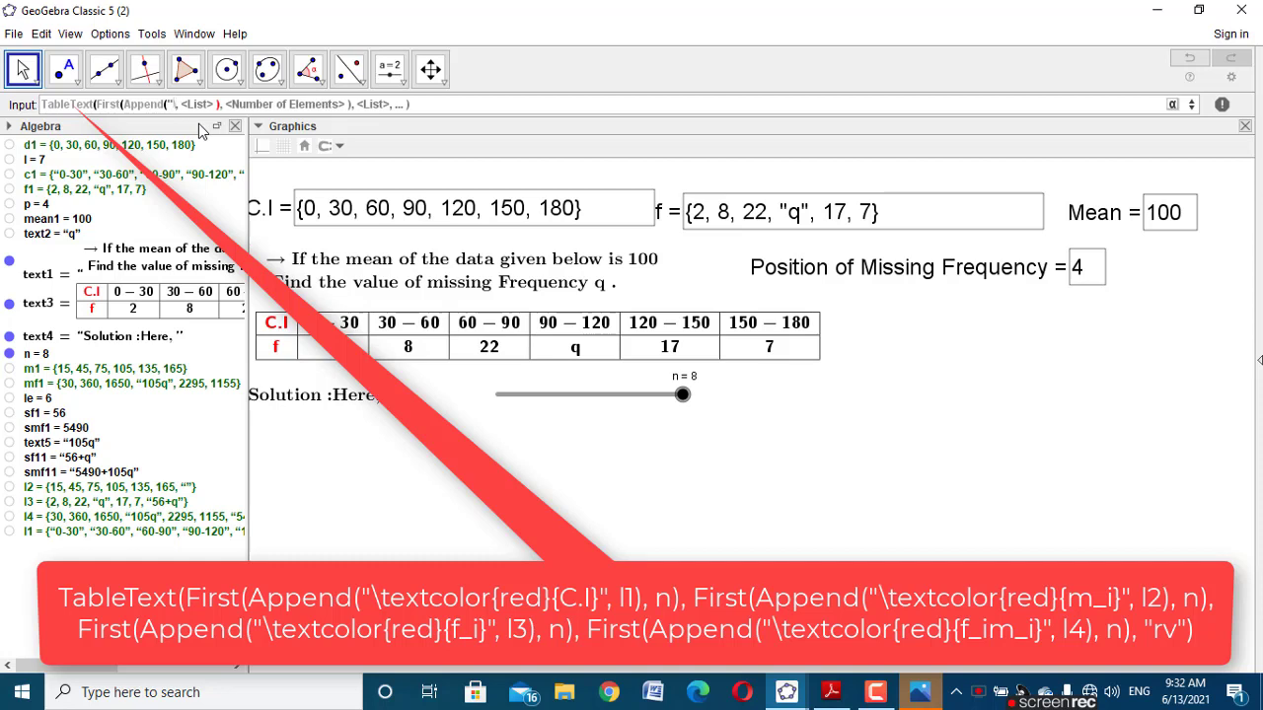
pyautogui.write('xtcol')
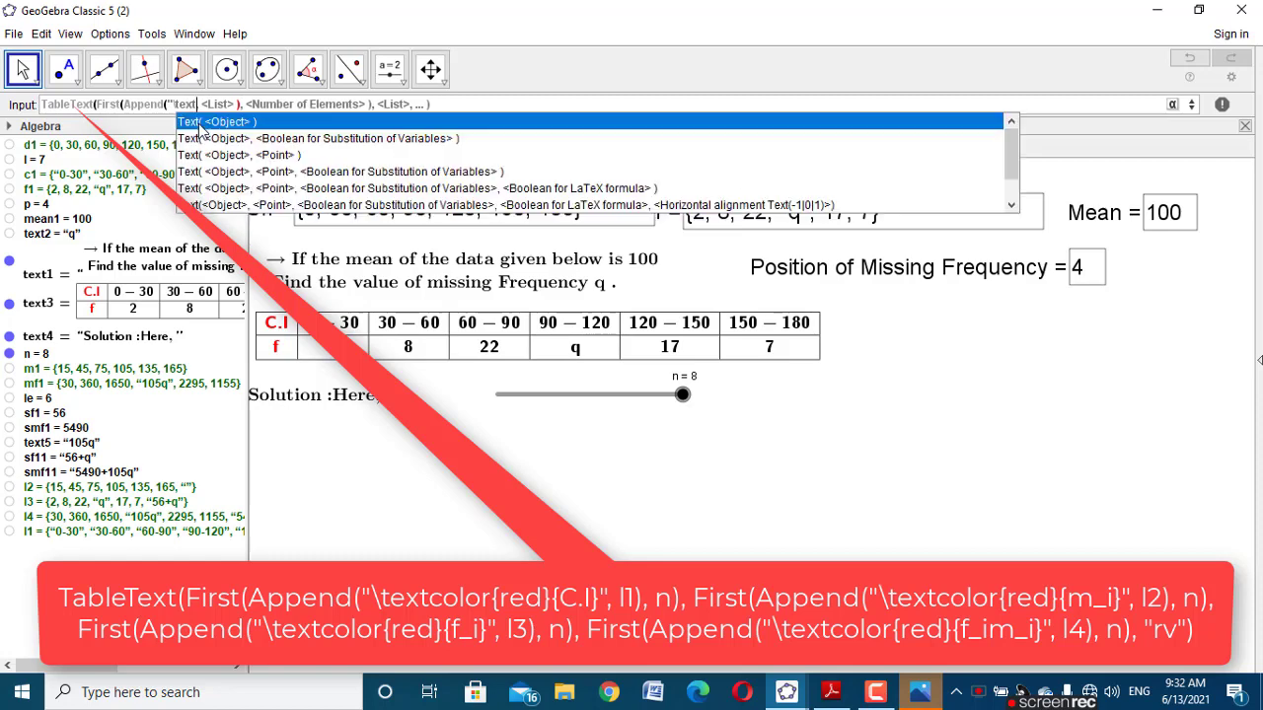
pyautogui.write('or{')
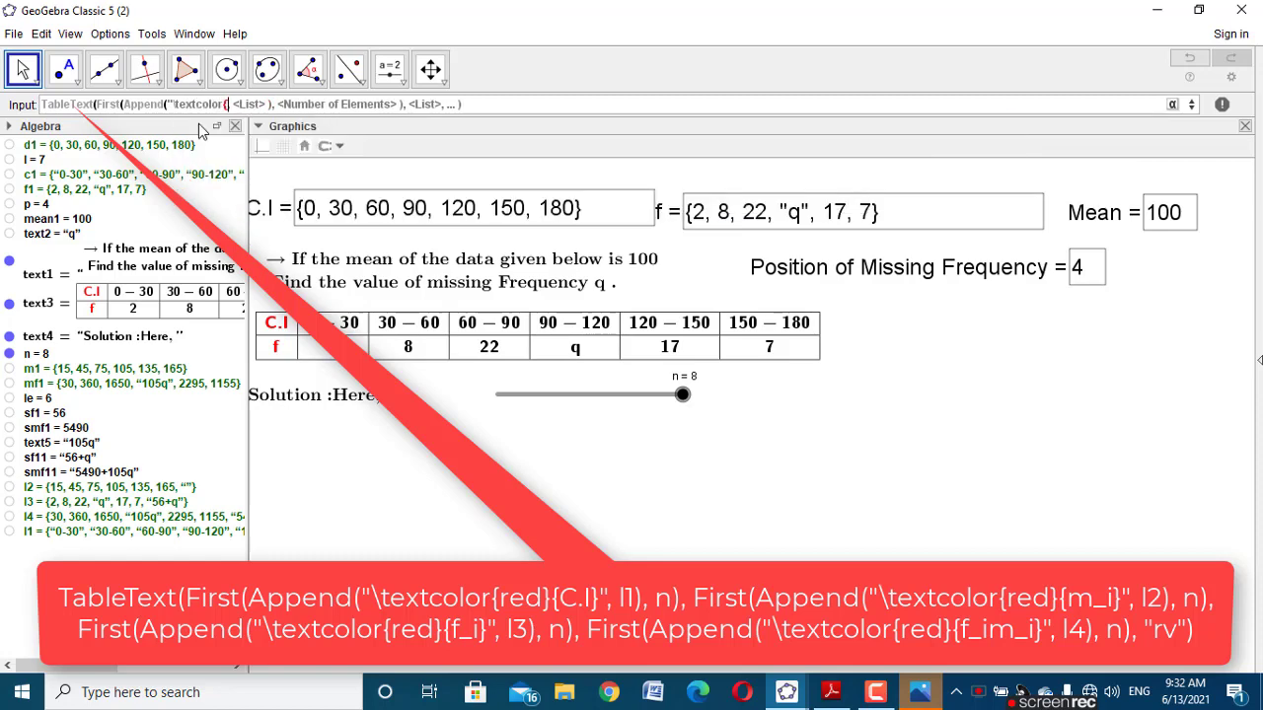
pyautogui.write('red}{')
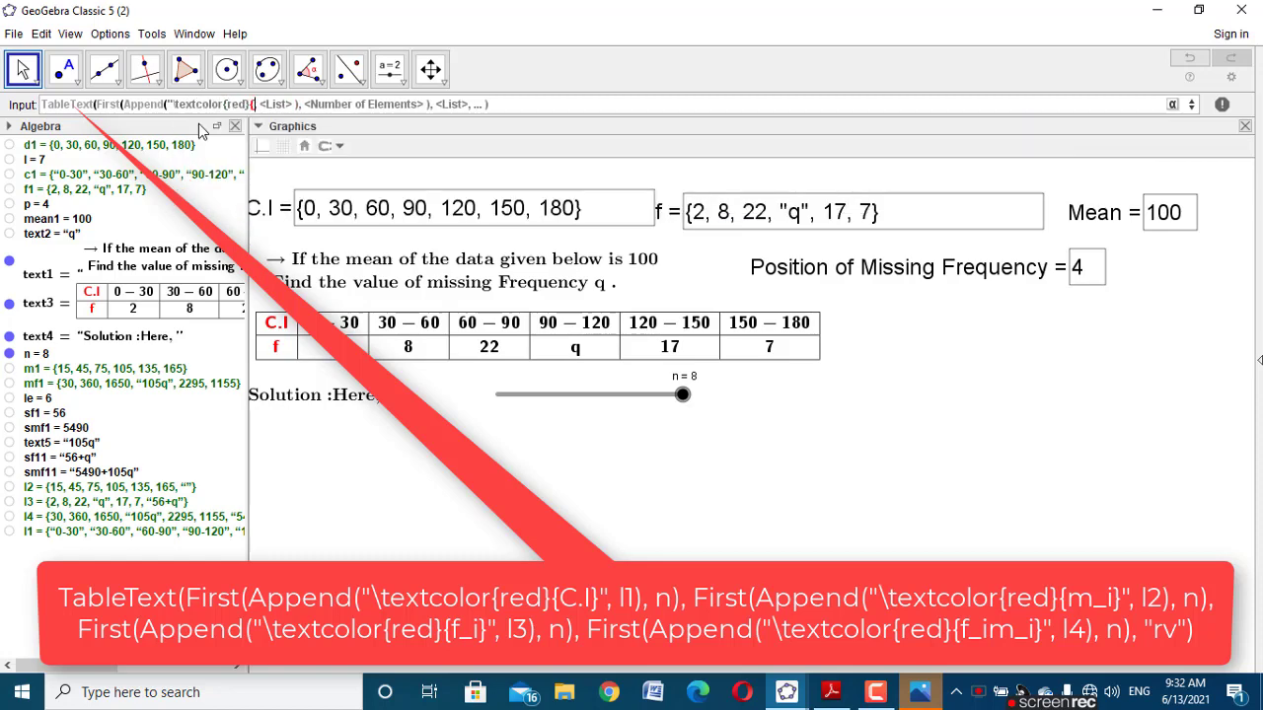
pyautogui.write('C.I')
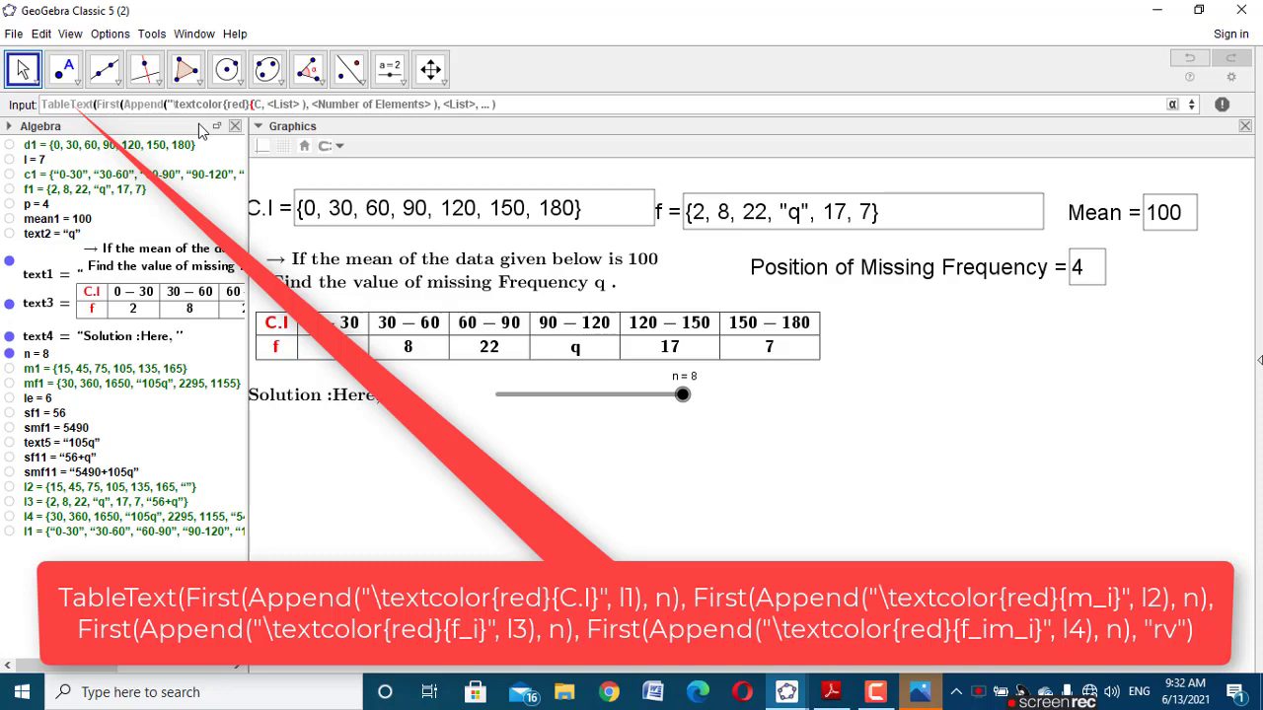
pyautogui.write('}')
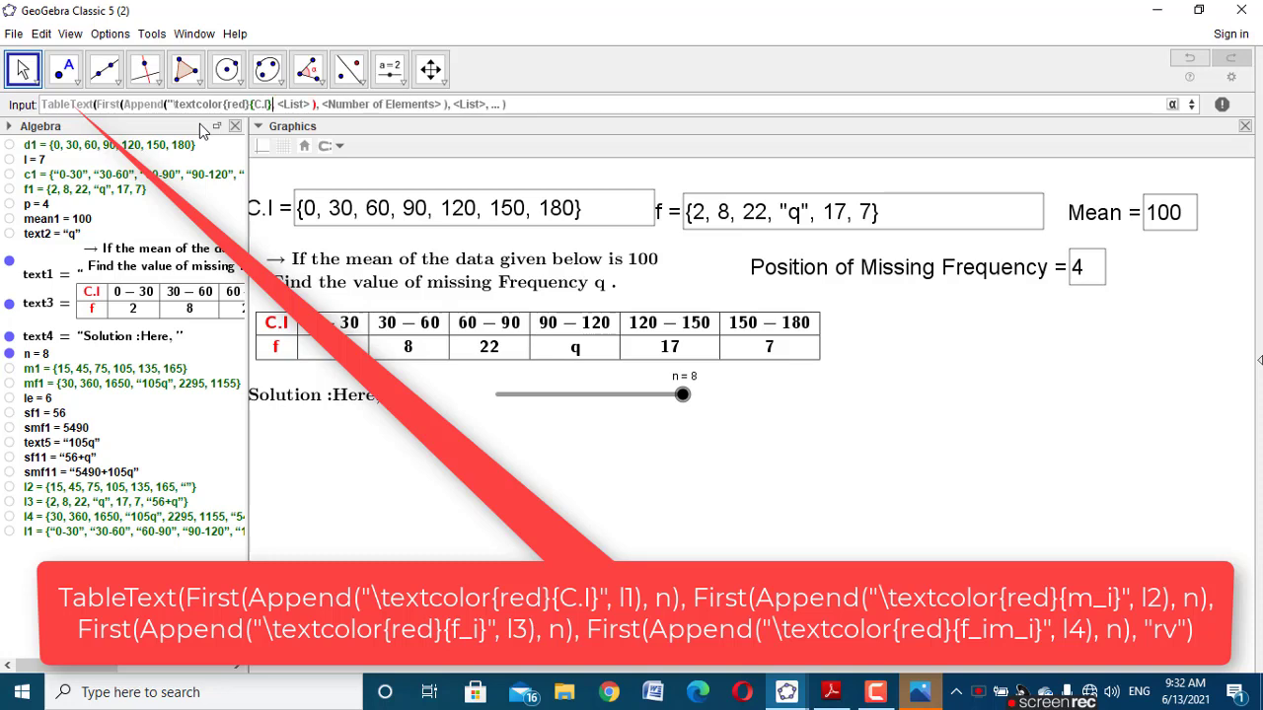
pyautogui.write('"')
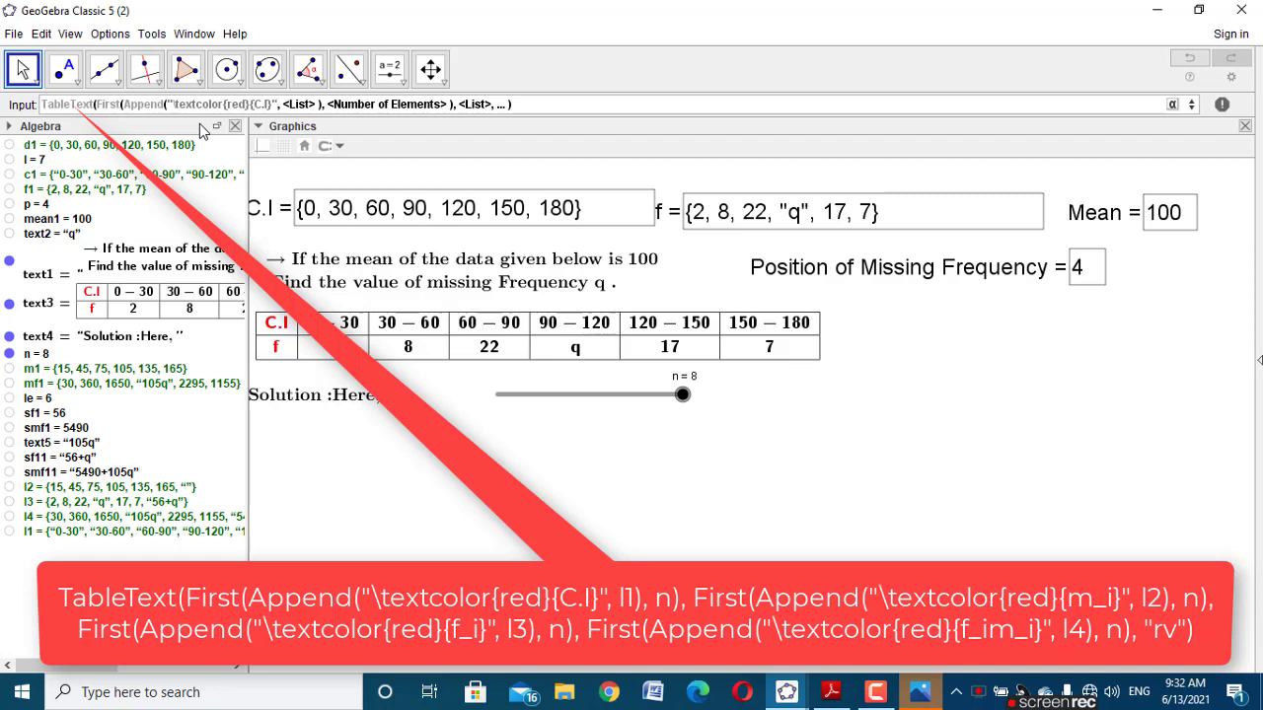
# Step: Complete the class-interval column's argument with l1 as the appended list and n as the number of elements
pyautogui.press('Tab')
pyautogui.write('l')
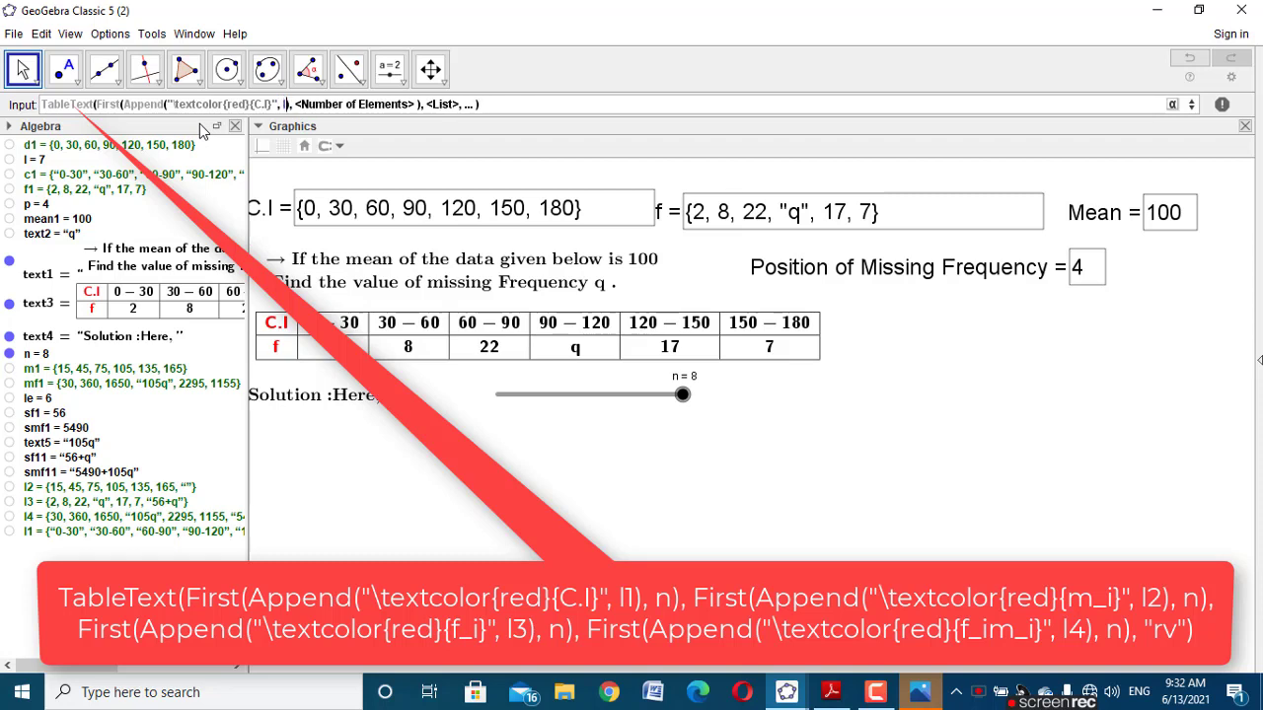
pyautogui.write('1')
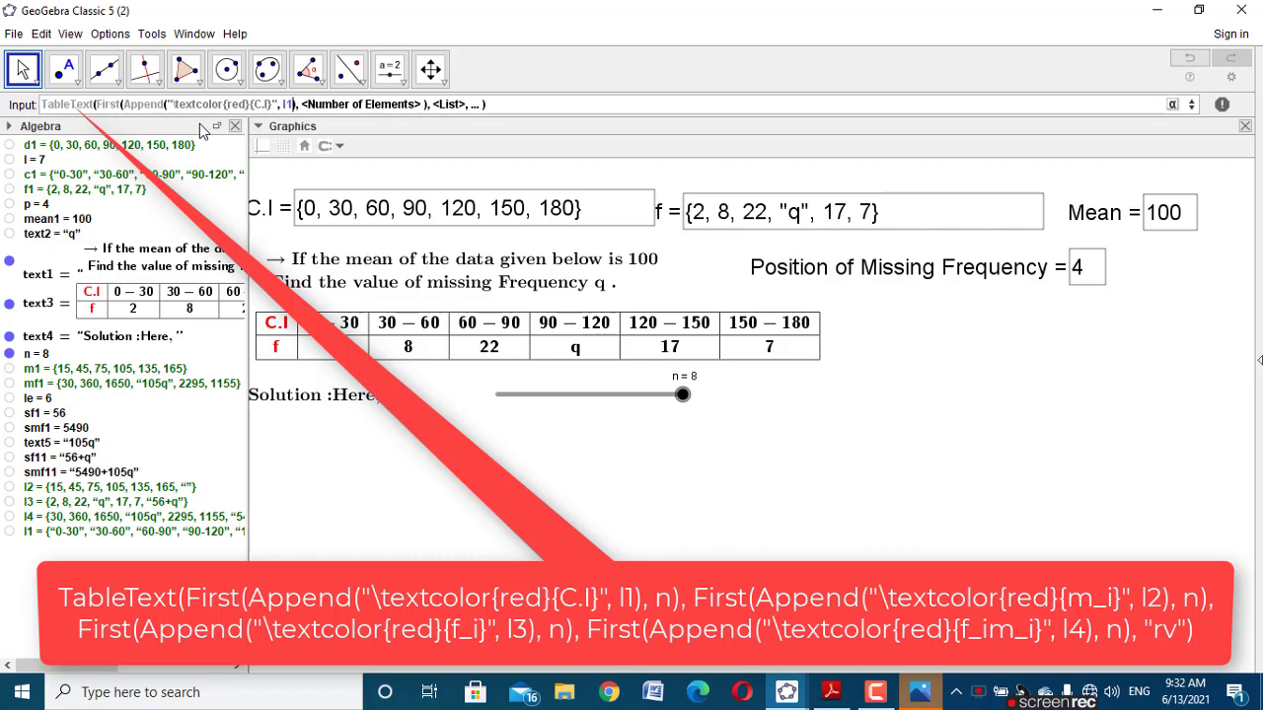
pyautogui.press('Tab')
pyautogui.write('n')
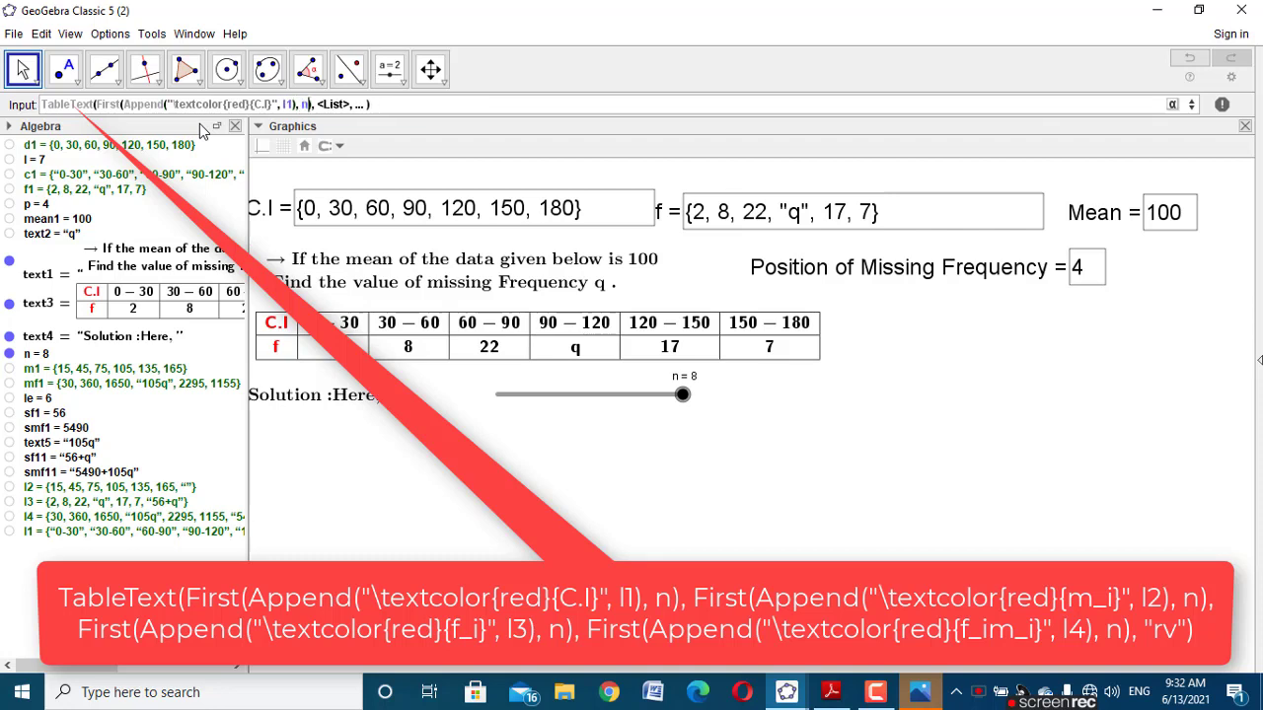
# Step: Add a second First command with a number of elements to TableText, nesting an object-before-list Append inside it
pyautogui.press('Tab')
pyautogui.write('first')
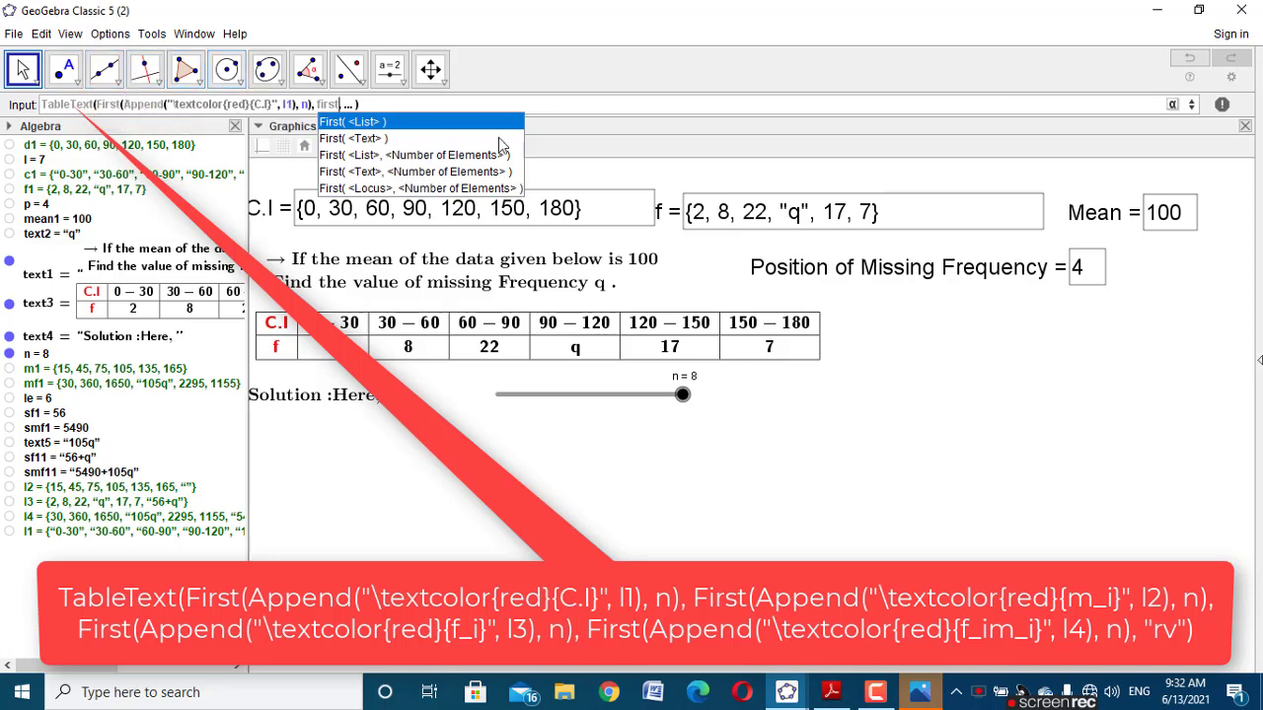
pyautogui.click(468, 155)
pyautogui.write('App, <Number of Elements> ),')
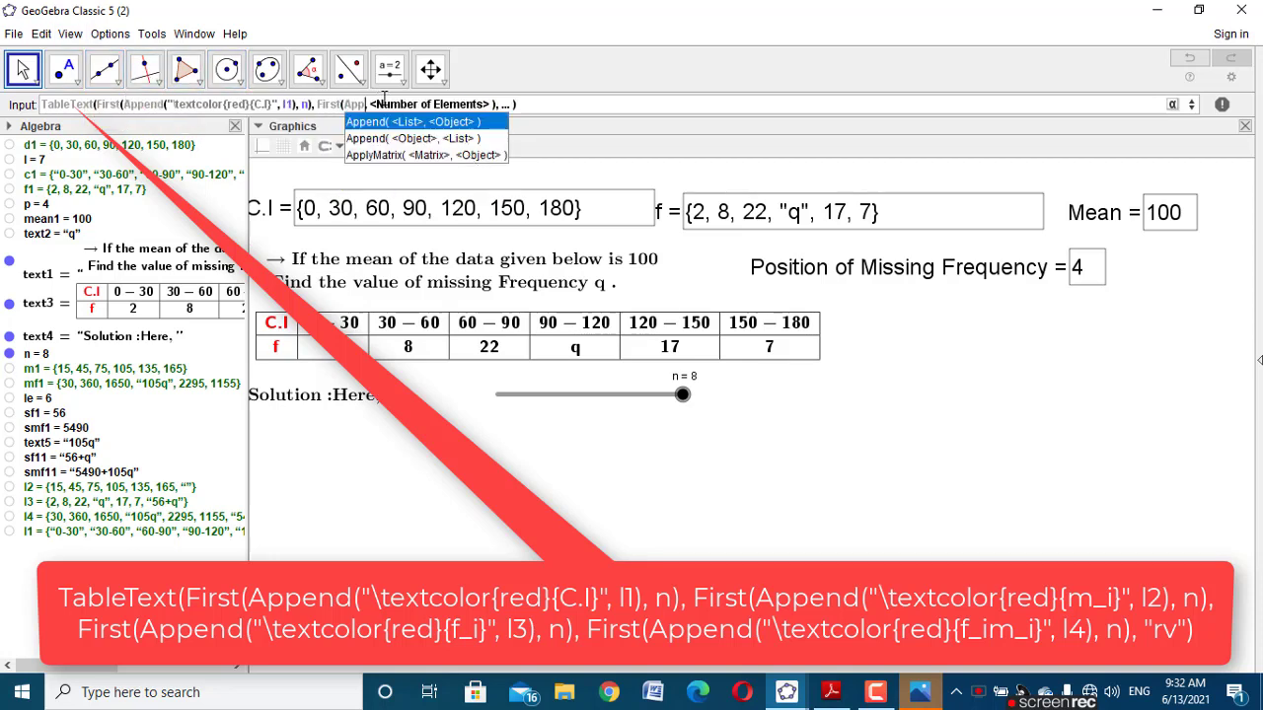
pyautogui.click(414, 139)
# Step: Enter the midpoint column's red header "\textcolor{red}{m_i}" as the object in the second Append
pyautogui.write('"')
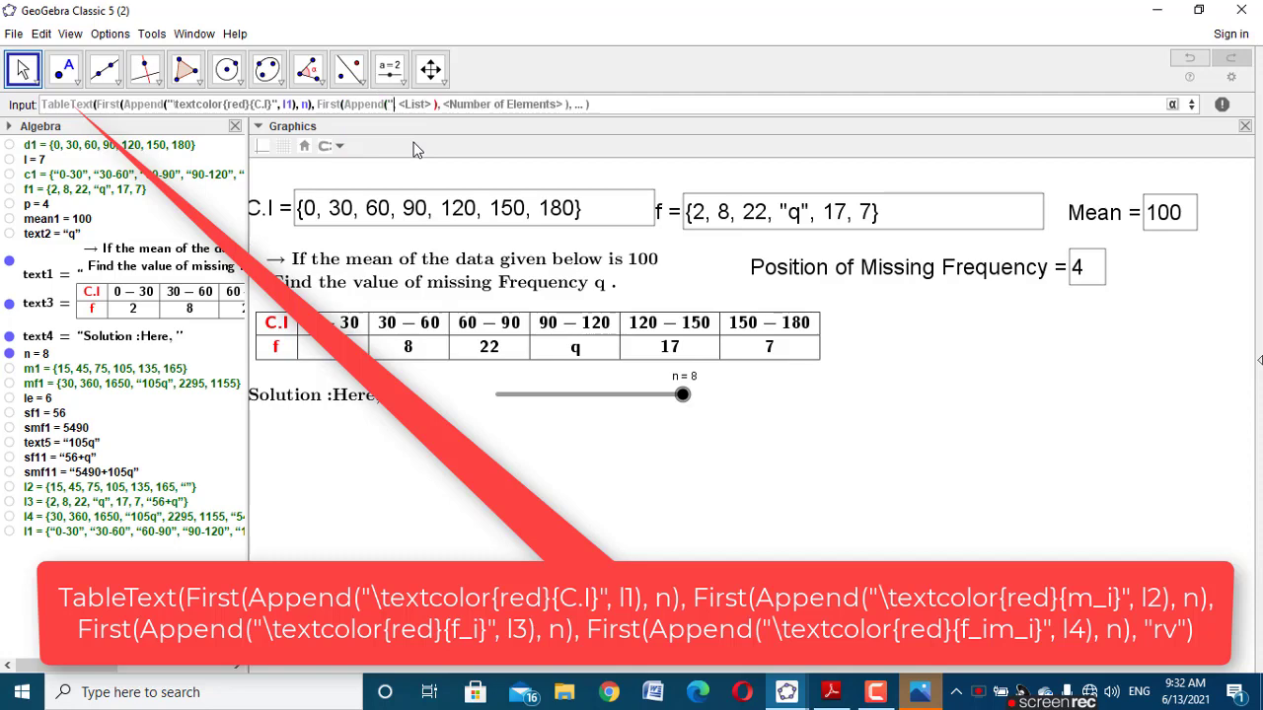
pyautogui.write('\\textcolor{red}')
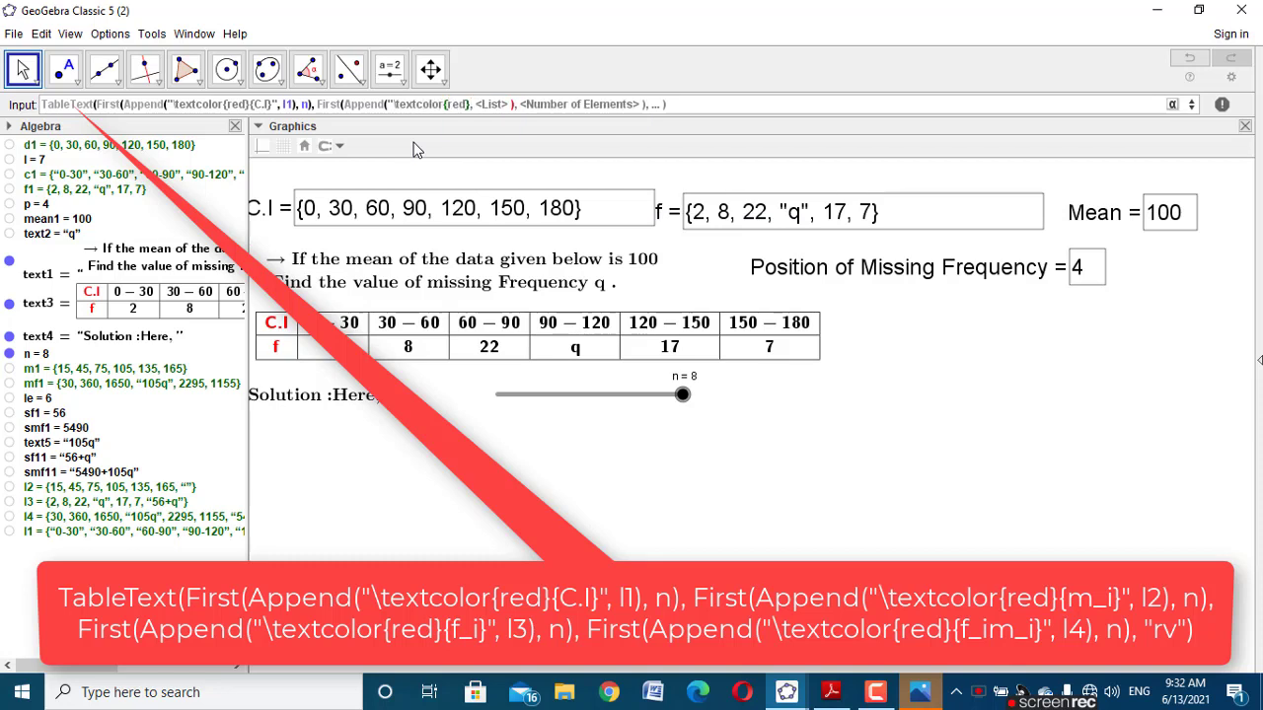
pyautogui.write('"')
pyautogui.press('BackSpace')
pyautogui.write('{x_i')
pyautogui.press('BackSpace')
pyautogui.press('BackSpace')
pyautogui.press('BackSpace')
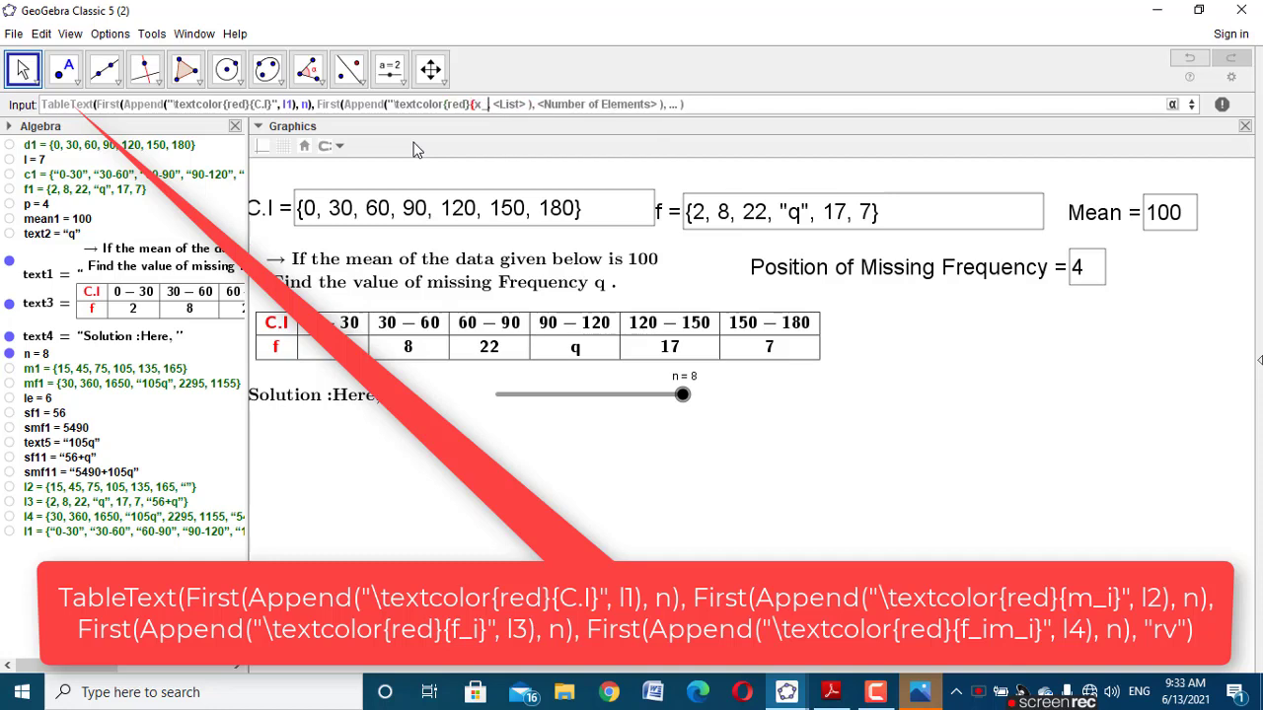
pyautogui.write('m_i')
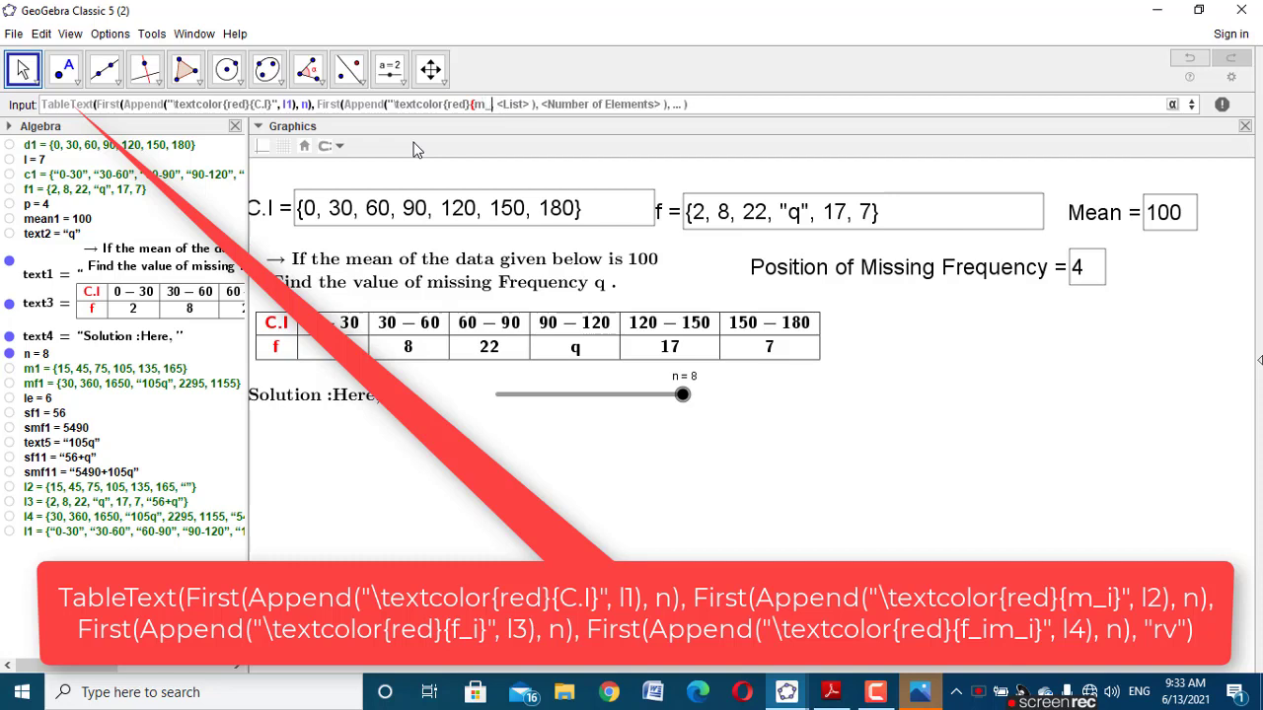
pyautogui.write('}",')
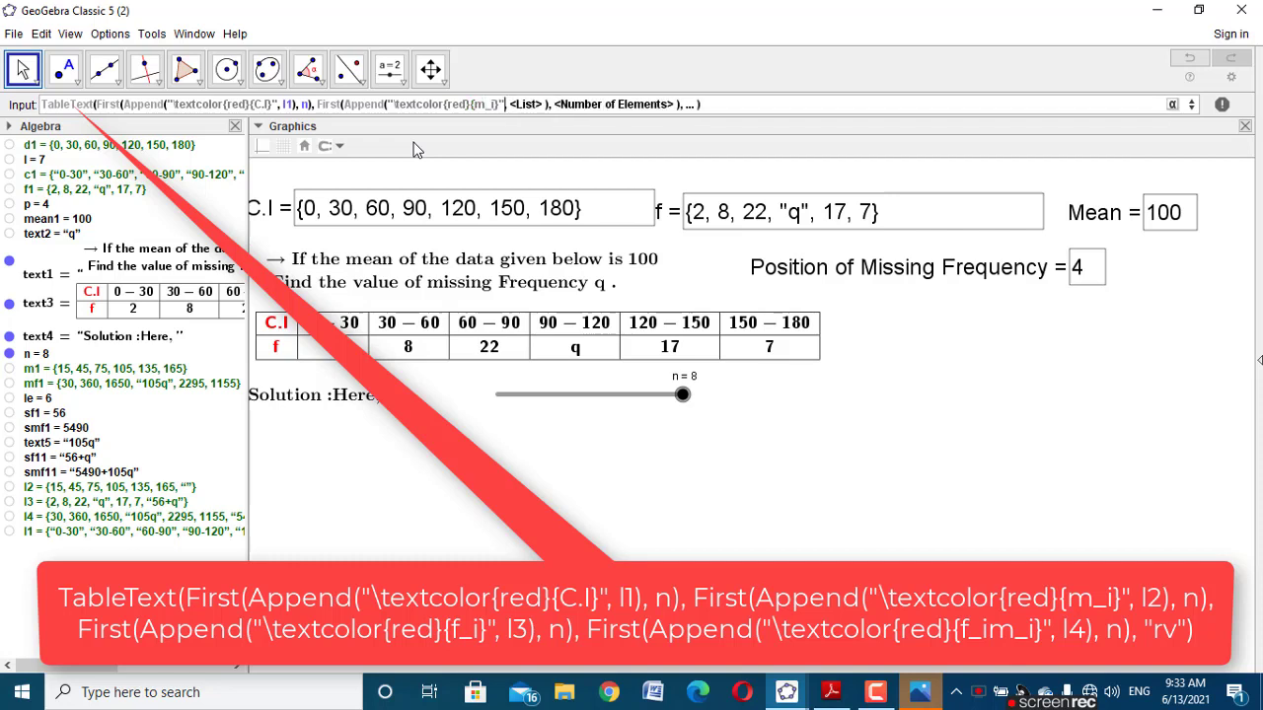
# Step: Complete the midpoint column's argument with l2 as the appended list and n as the number of elements
pyautogui.press('Tab')
pyautogui.write('l2')
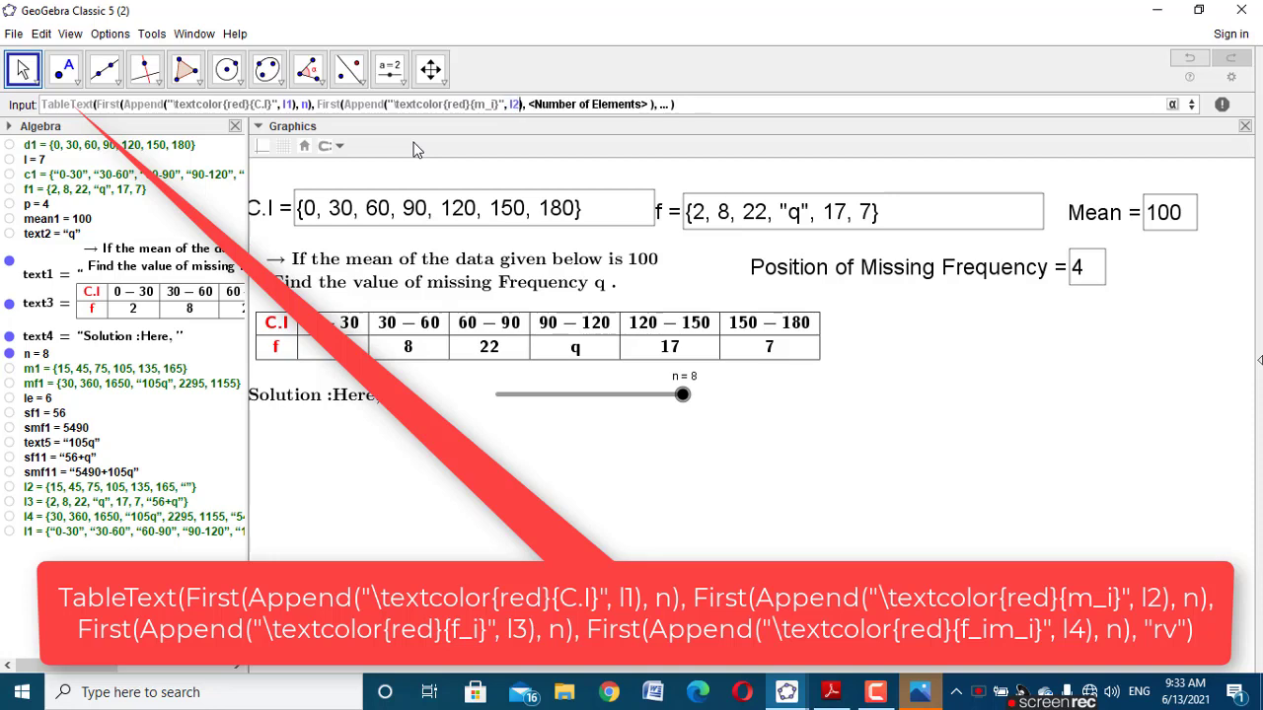
pyautogui.press('Tab')
pyautogui.write('n')
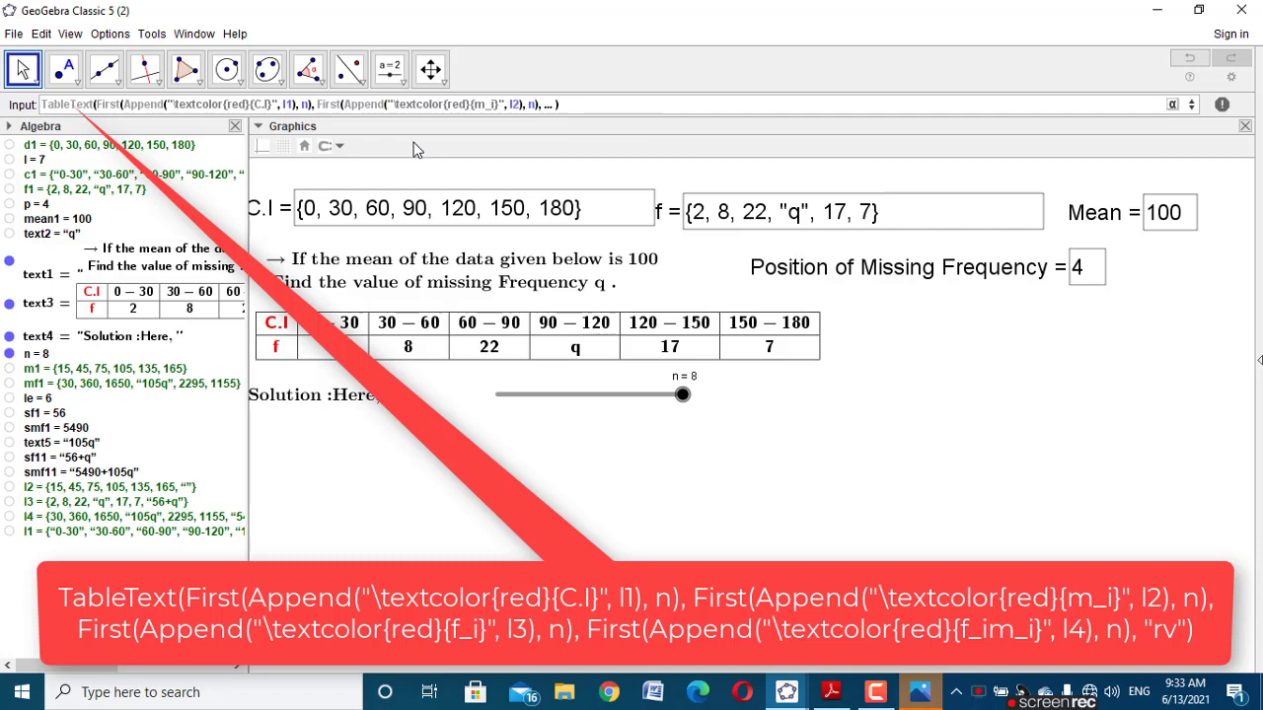
# Step: Add a third First command with a list and number of elements to TableText, nesting an object-before-list Append inside it
pyautogui.press('Tab')
pyautogui.write('first')
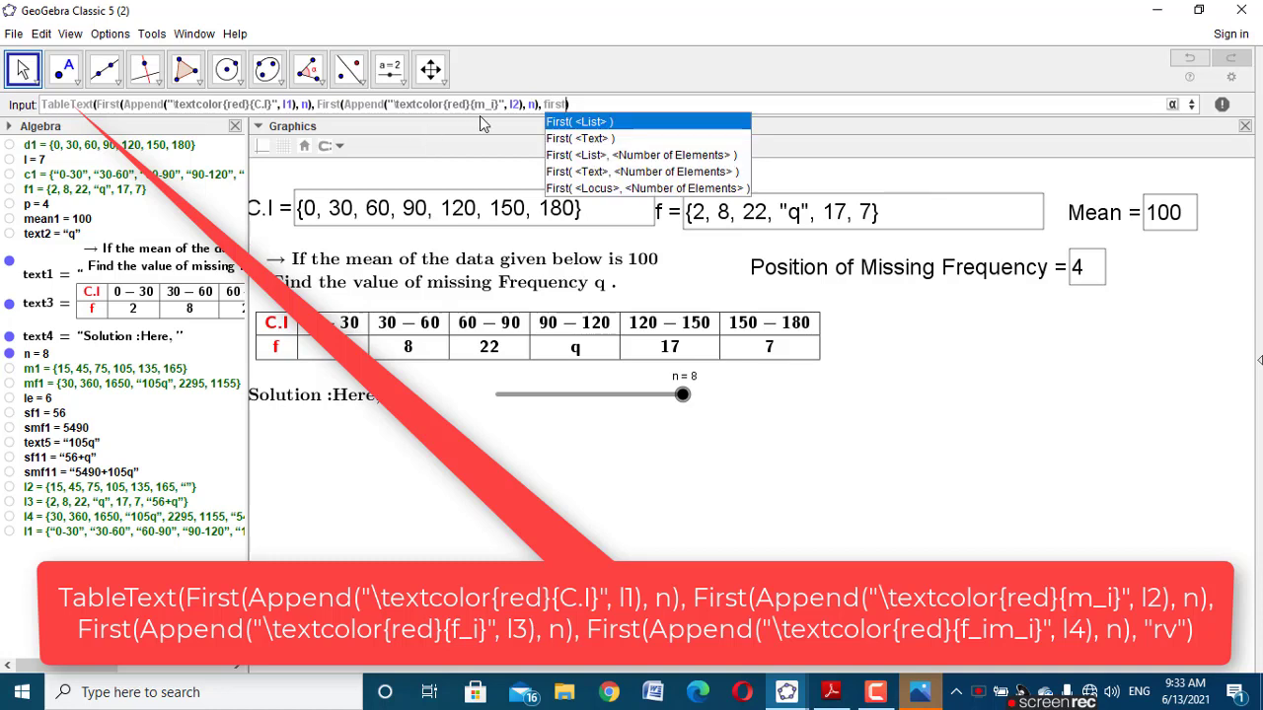
pyautogui.click(641, 158)
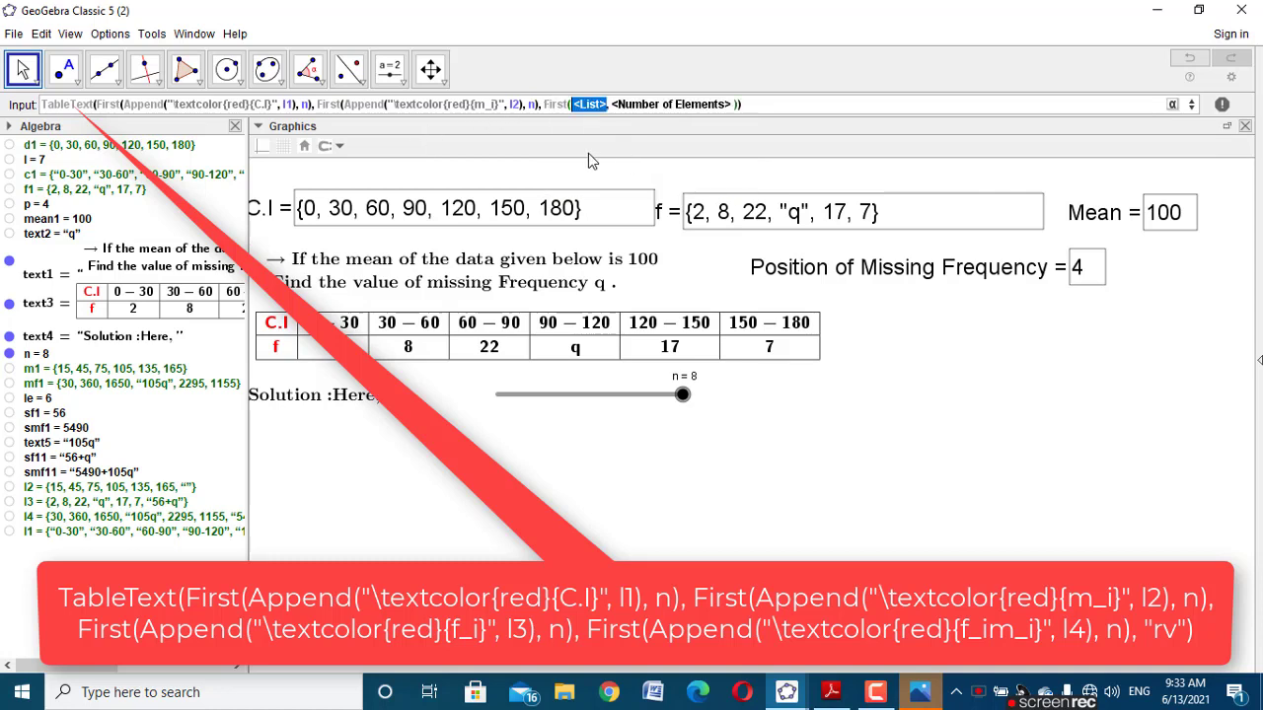
pyautogui.write('App')
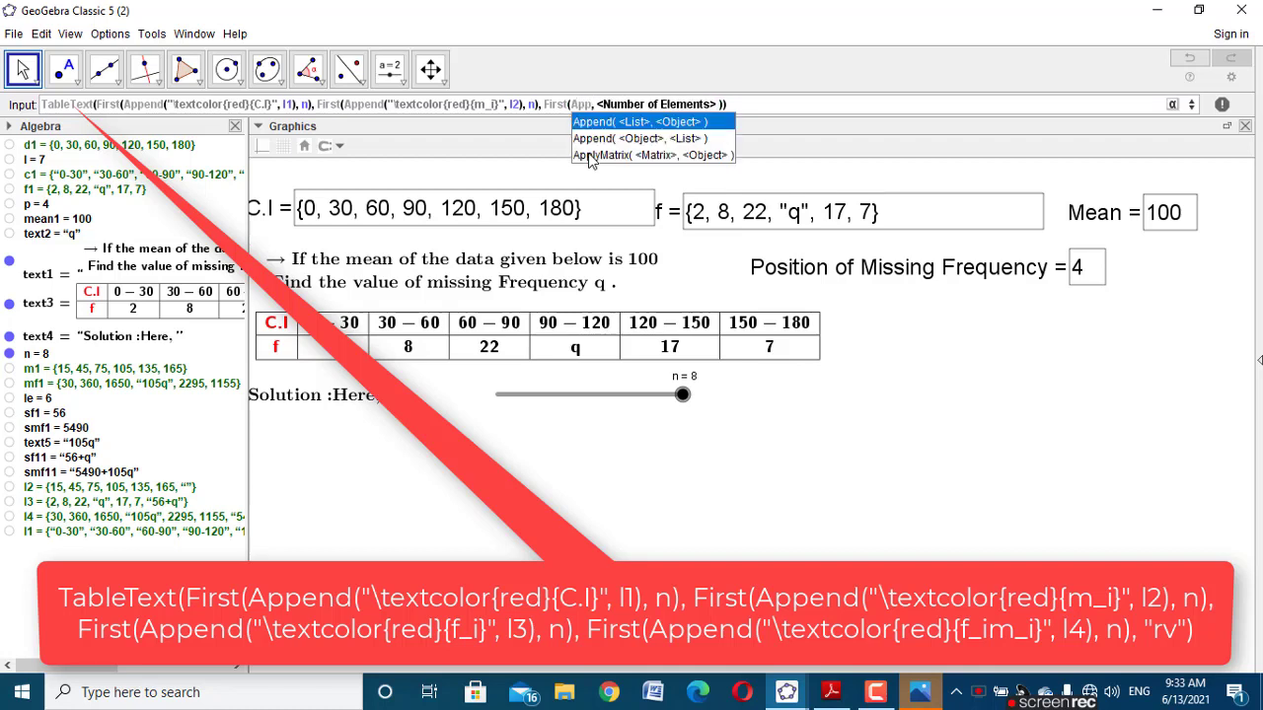
pyautogui.click(604, 140)
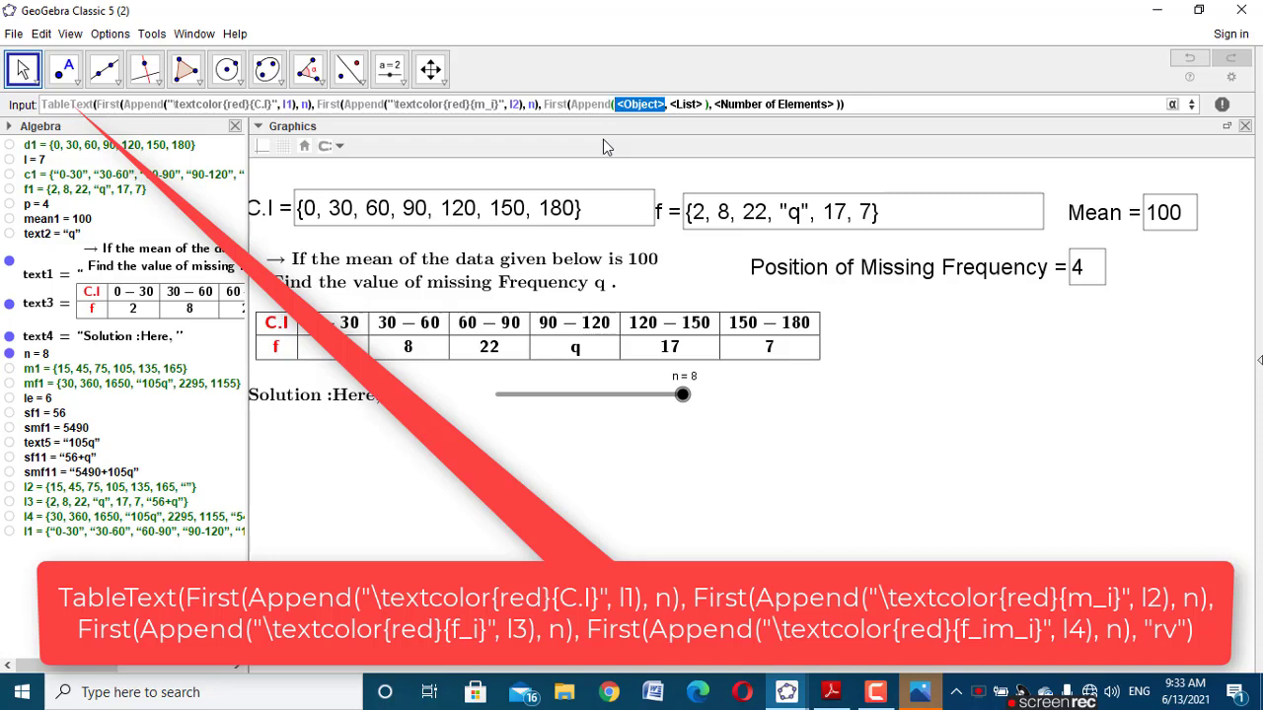
# Step: Enter the frequency column's red header "\textcolor{red}{f_i} as the object in the third Append
pyautogui.write('"\\')
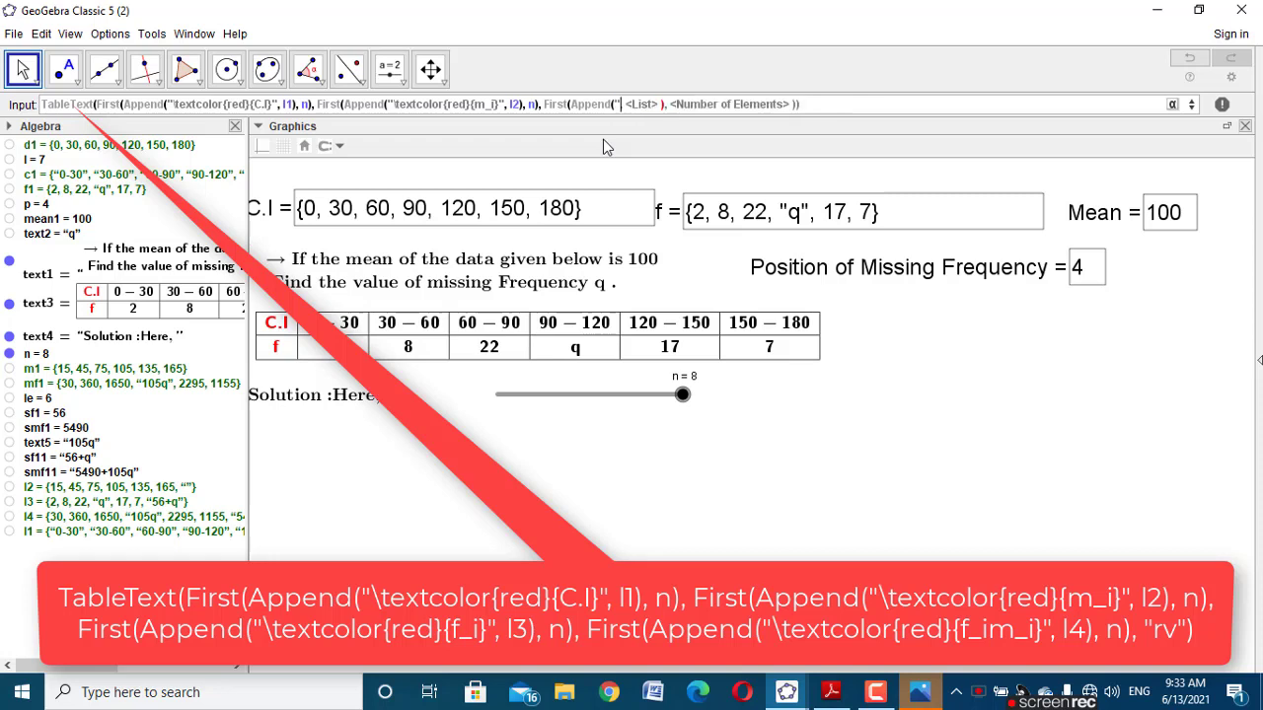
pyautogui.write('text')
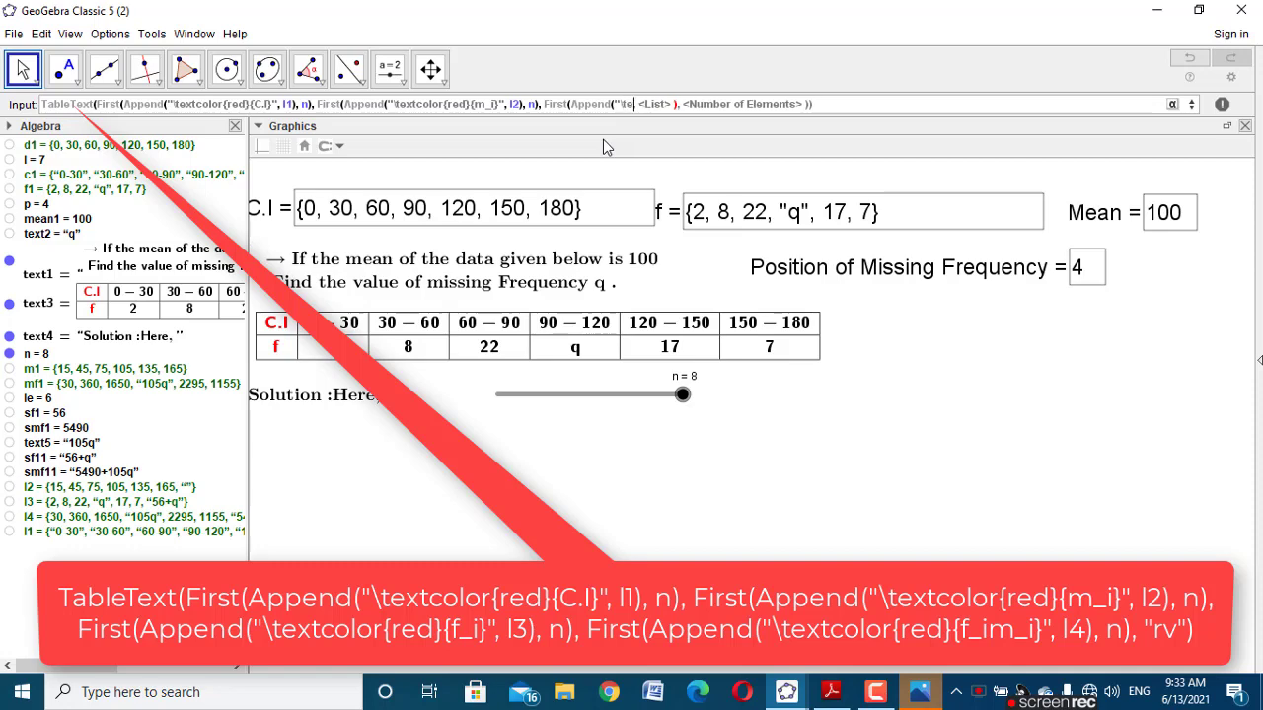
pyautogui.write('color')
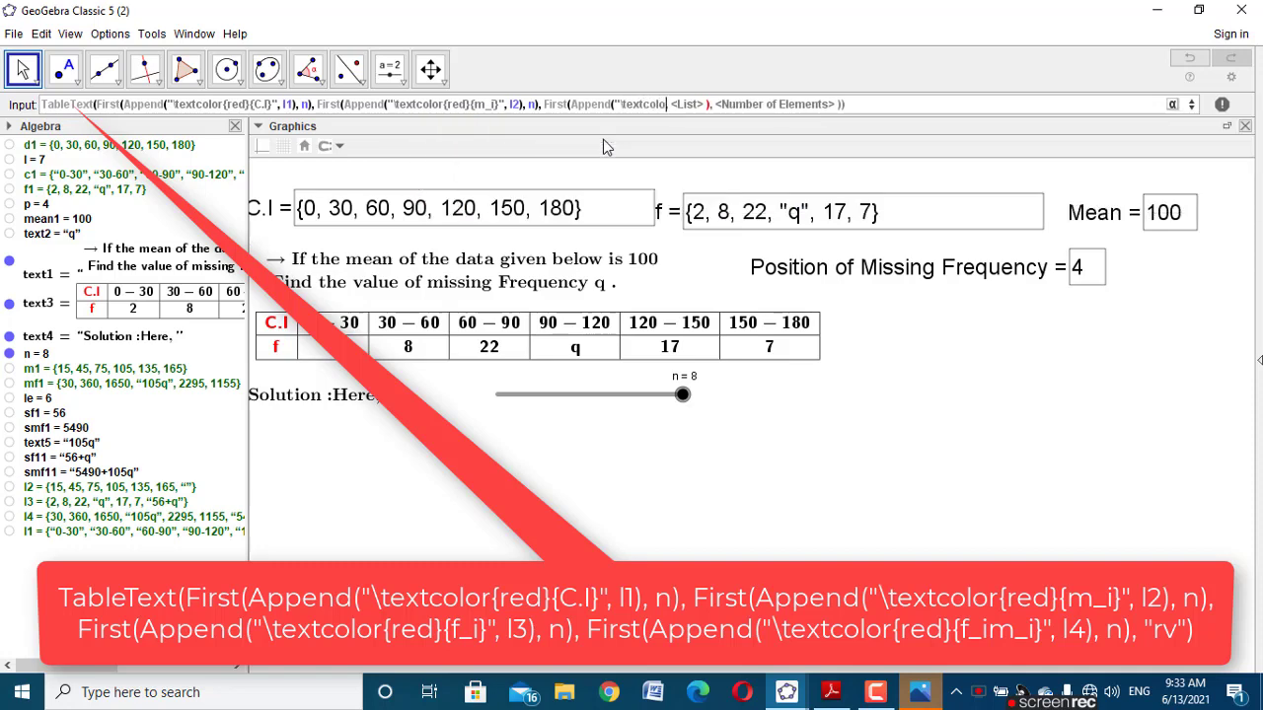
pyautogui.write('{red}')
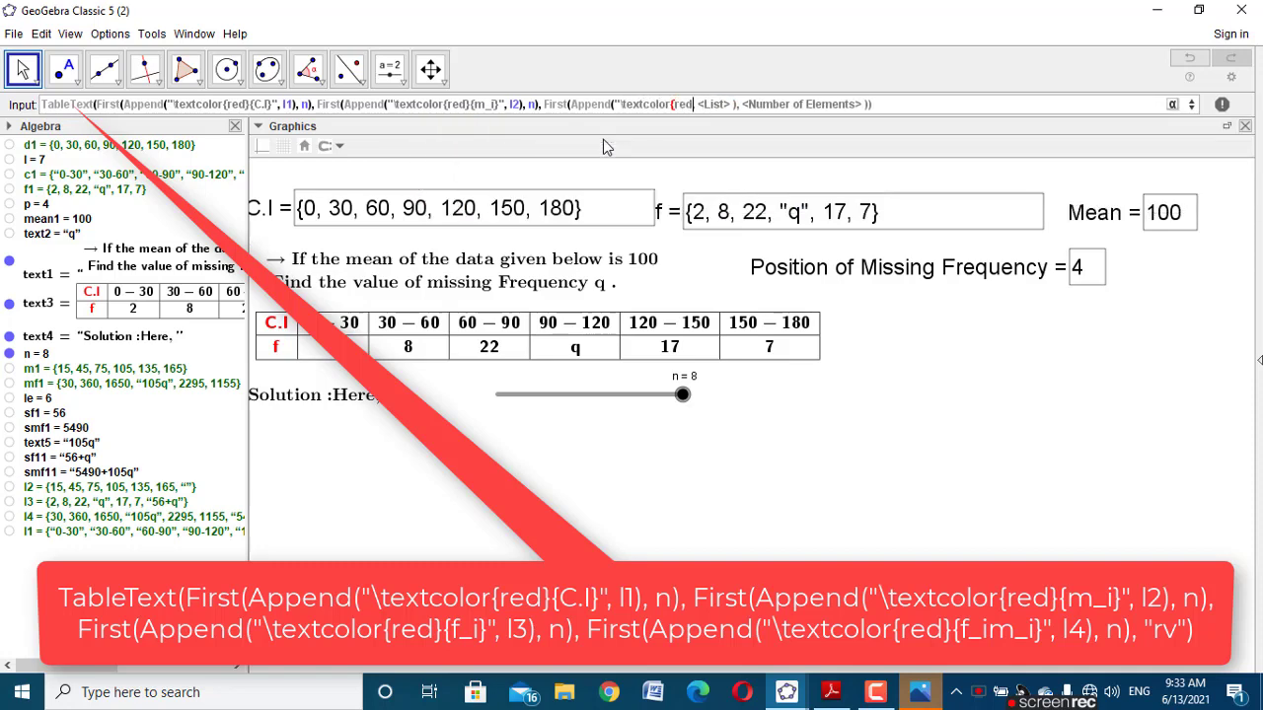
pyautogui.write('{f')
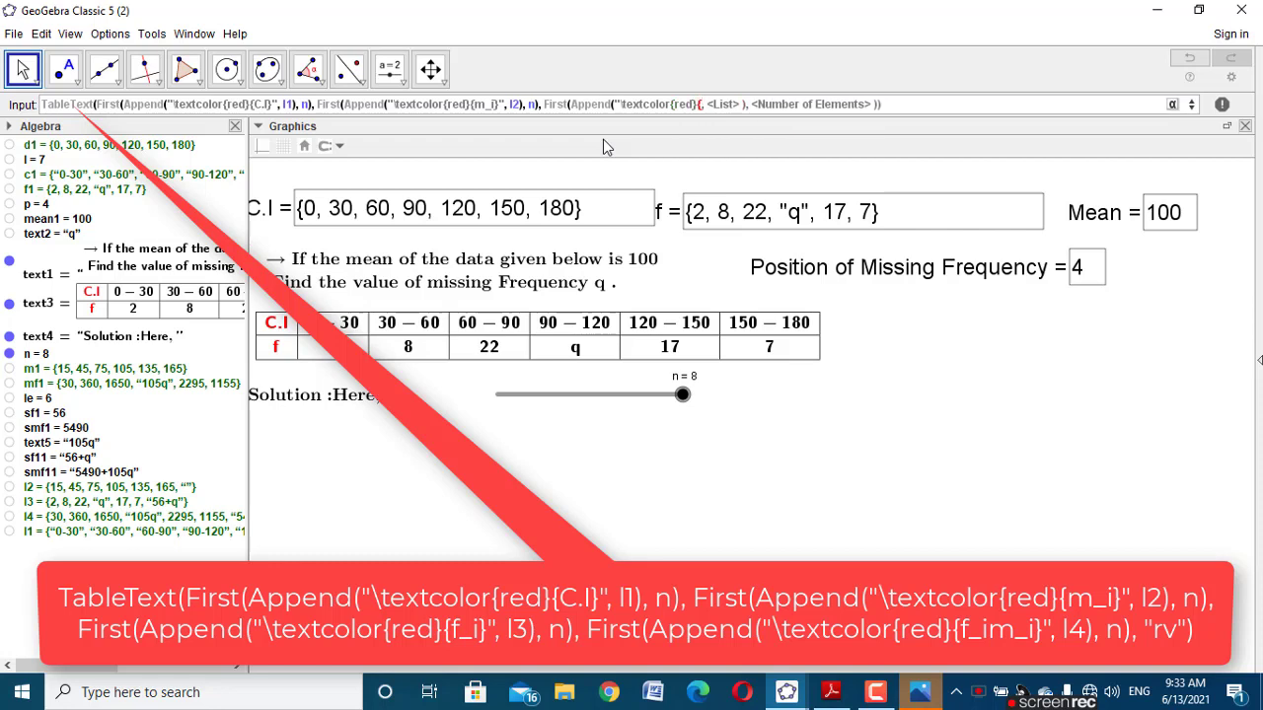
pyautogui.write('_i}')
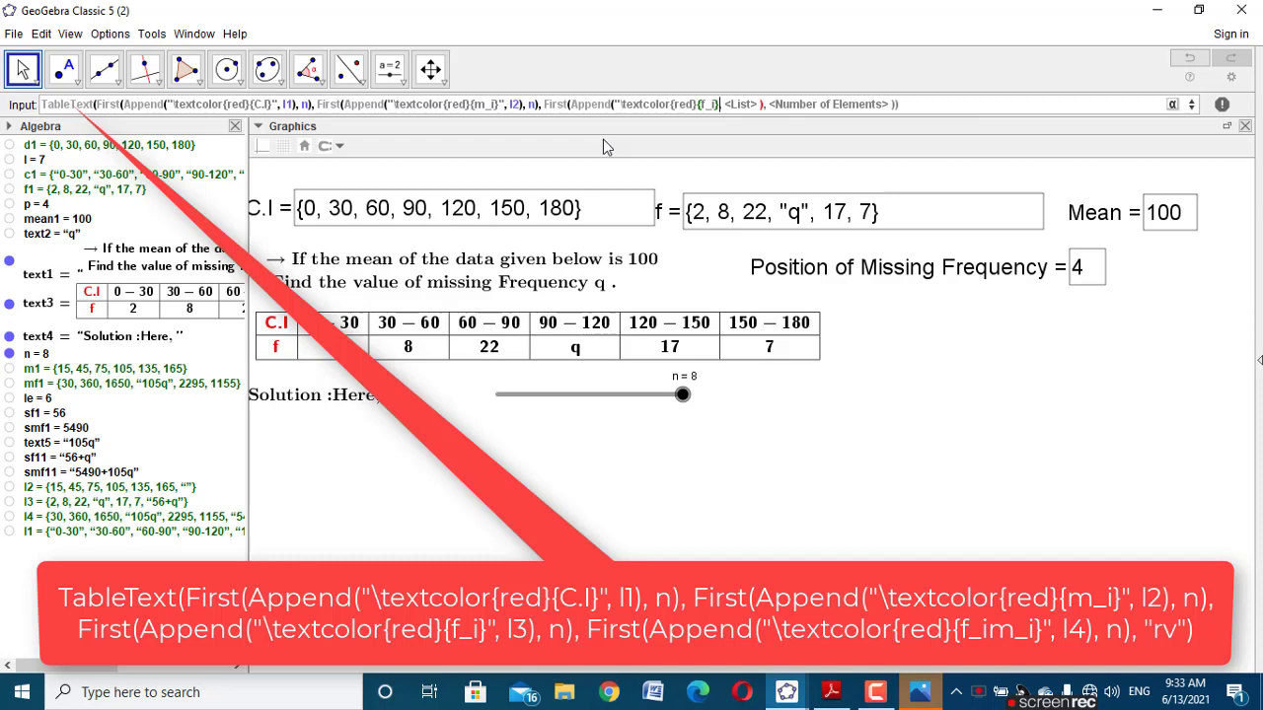
# Step: Close the f_i header's quotation and complete the frequency column's argument with list l3 and n elements
pyautogui.press('Tab')
pyautogui.write('l3')
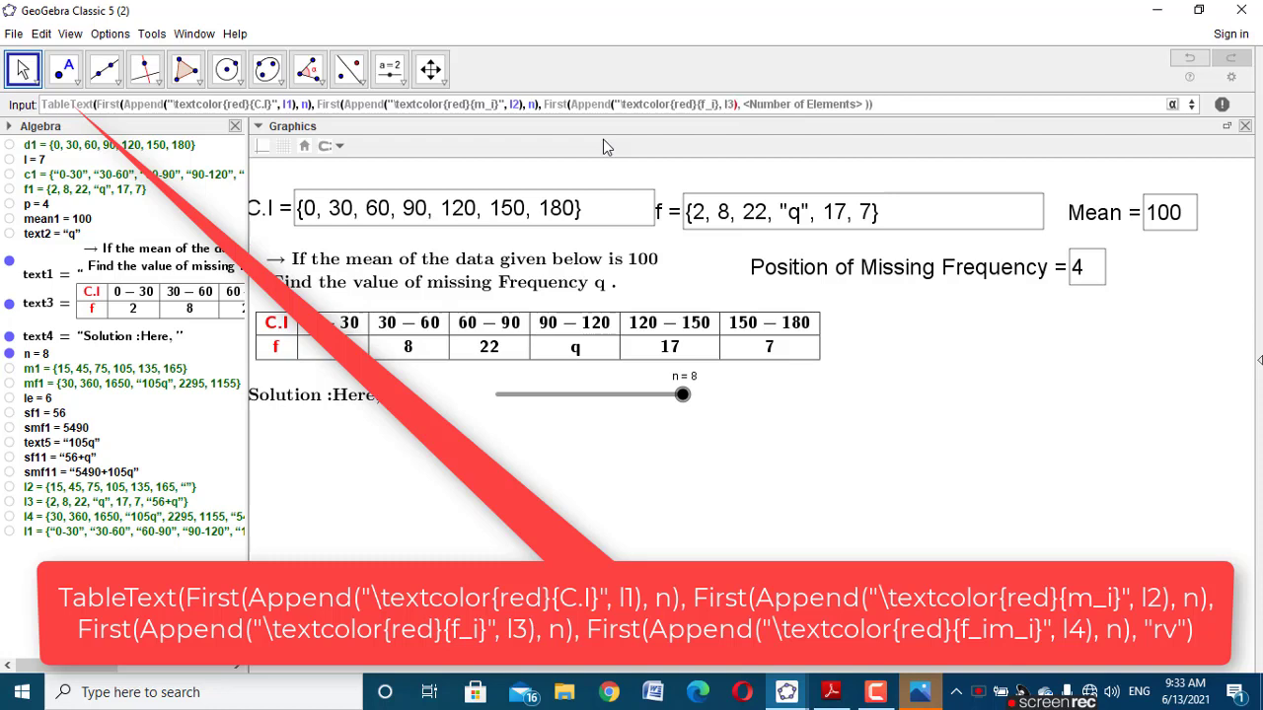
pyautogui.press('BackSpace')
pyautogui.press('BackSpace')
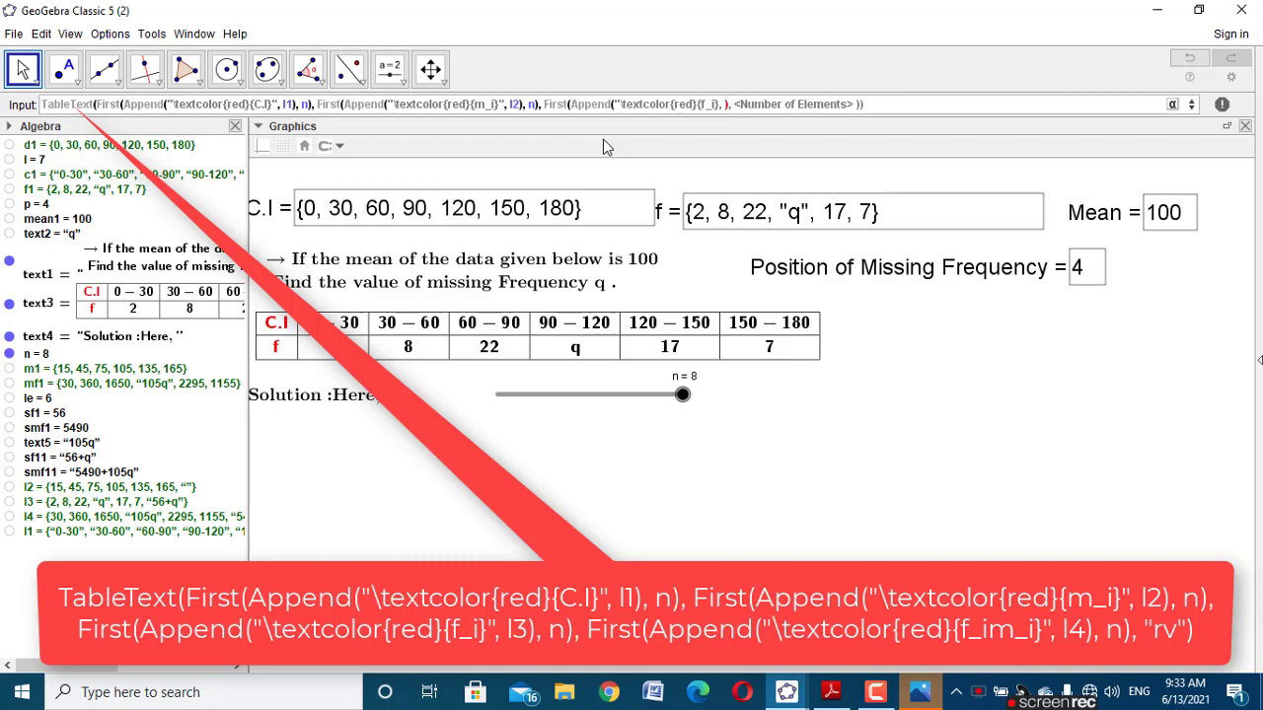
pyautogui.press('BackSpace')
pyautogui.press('BackSpace')
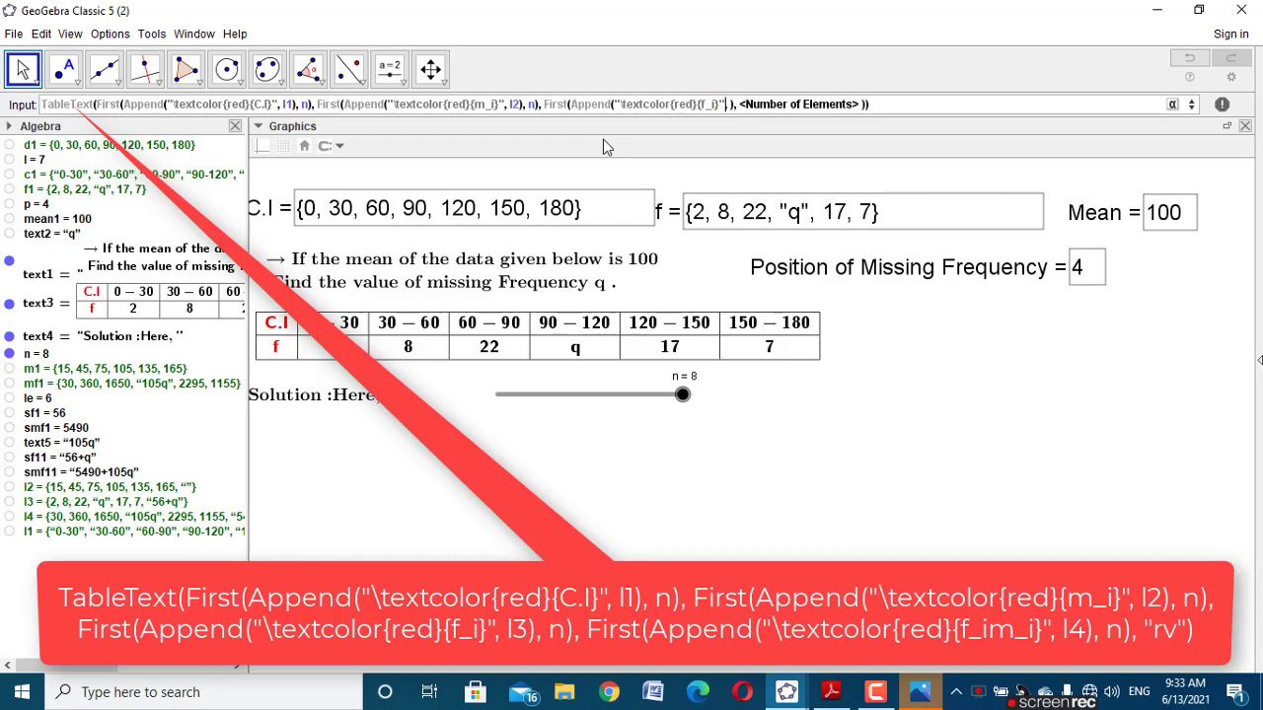
pyautogui.write(',l3')
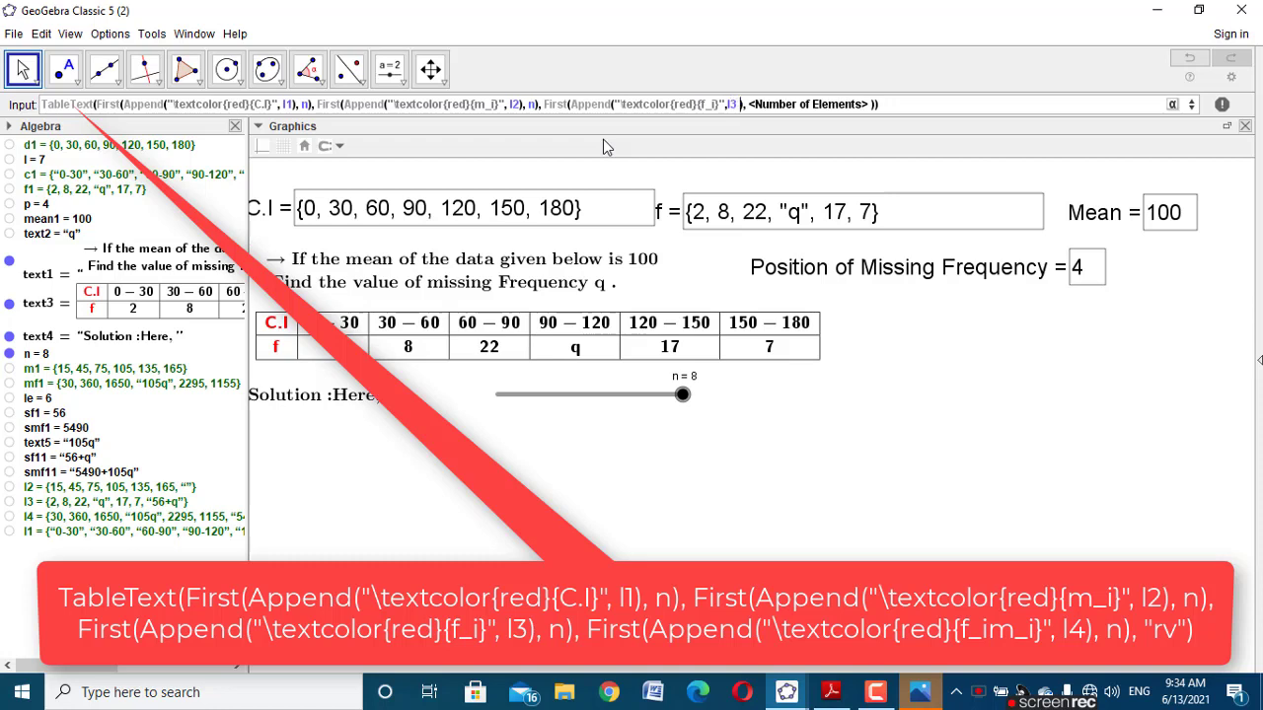
pyautogui.press('Tab')
pyautogui.write('n')
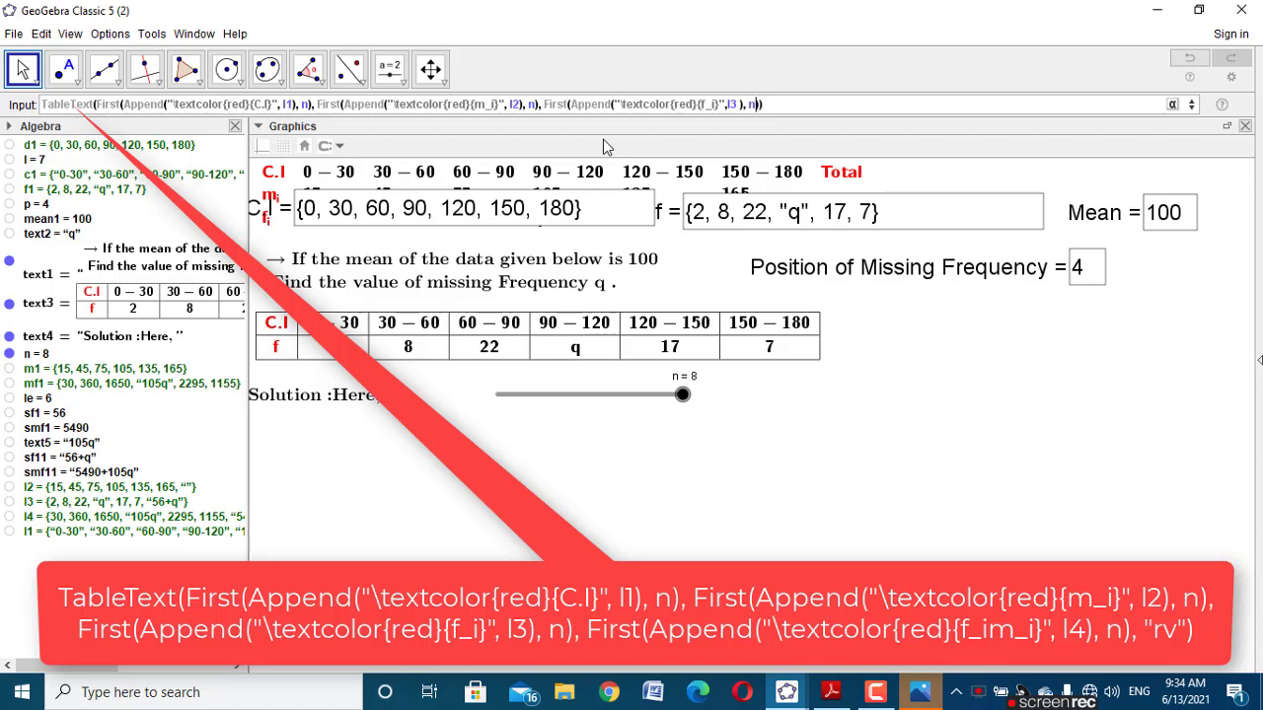
# Step: Add a fourth First command with a number of elements to TableText, nesting an object-before-list Append inside it
pyautogui.write(',')
pyautogui.write('first')
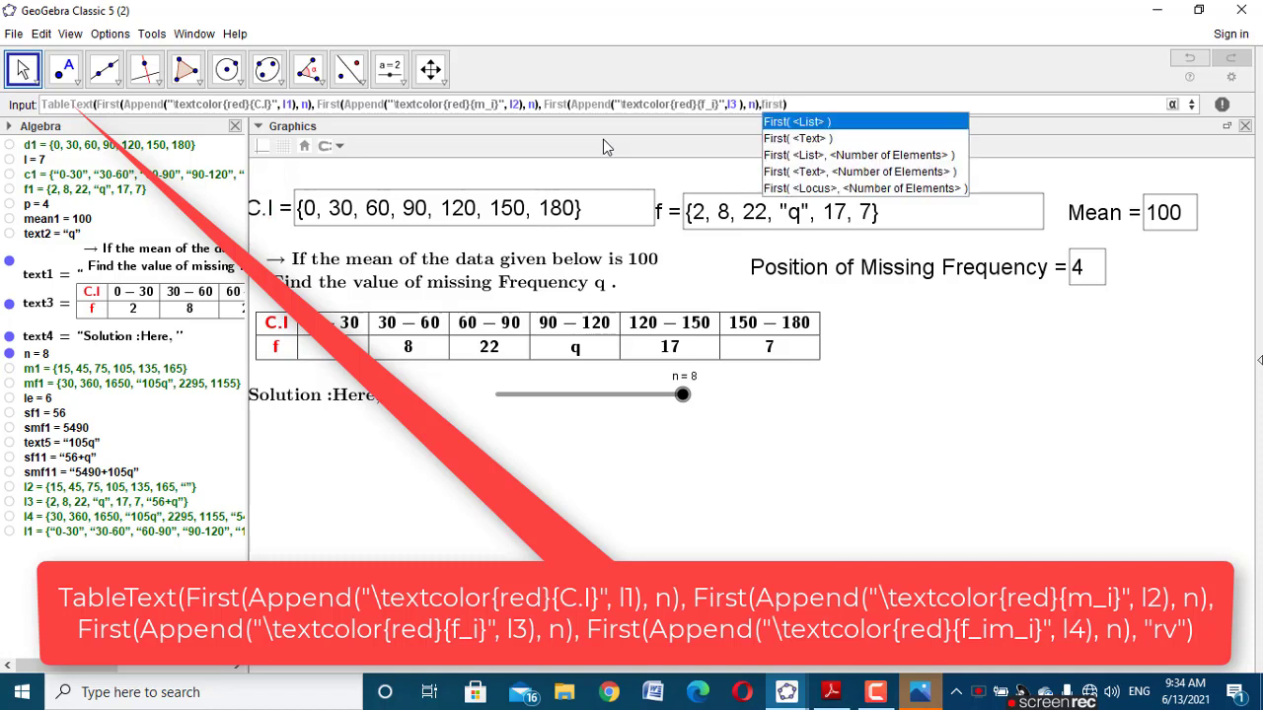
pyautogui.click(825, 155)
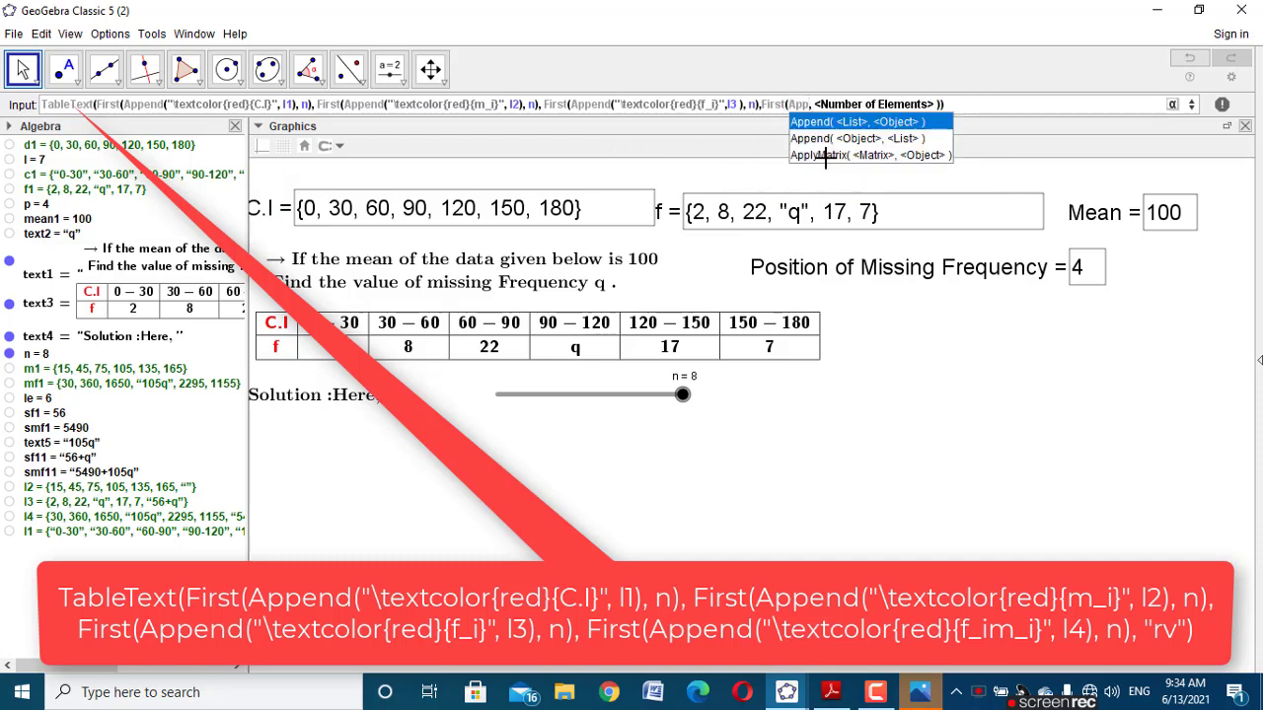
pyautogui.click(832, 139)
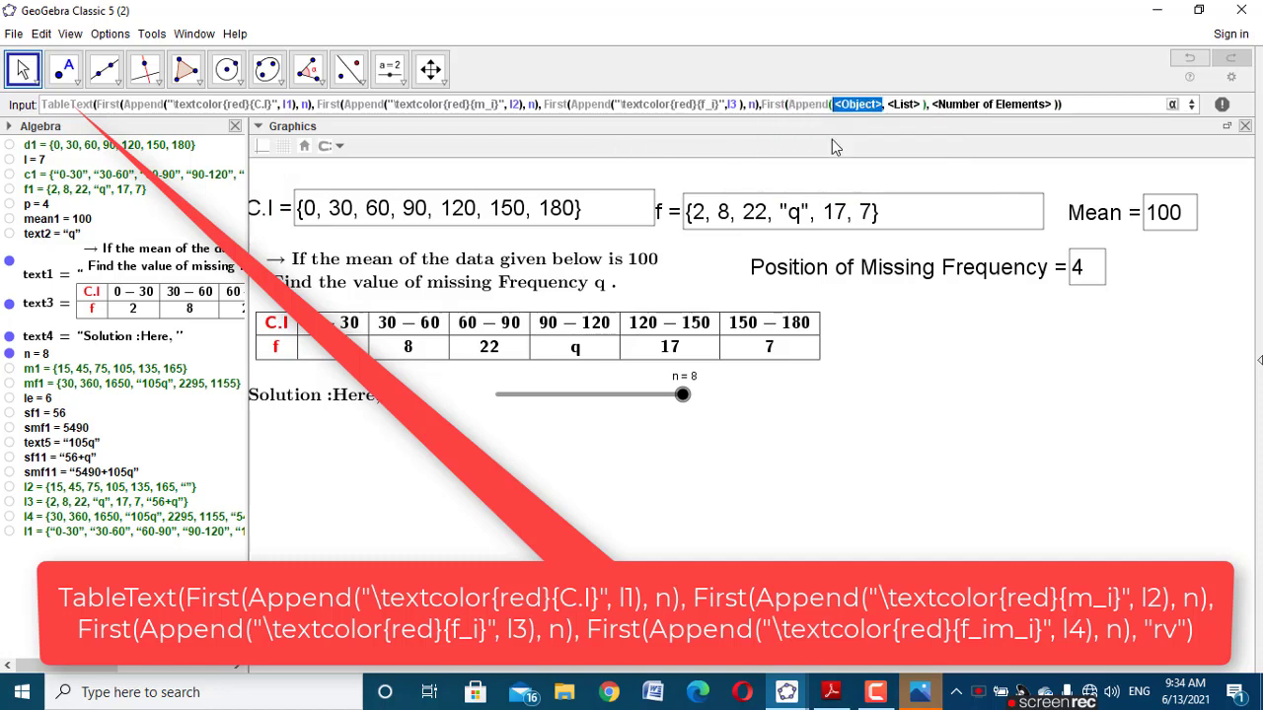
# Step: Enter the product column's red header "\textcolor{red}{f_im_i}" as the object in the fourth Append
pyautogui.write('"\\tex')
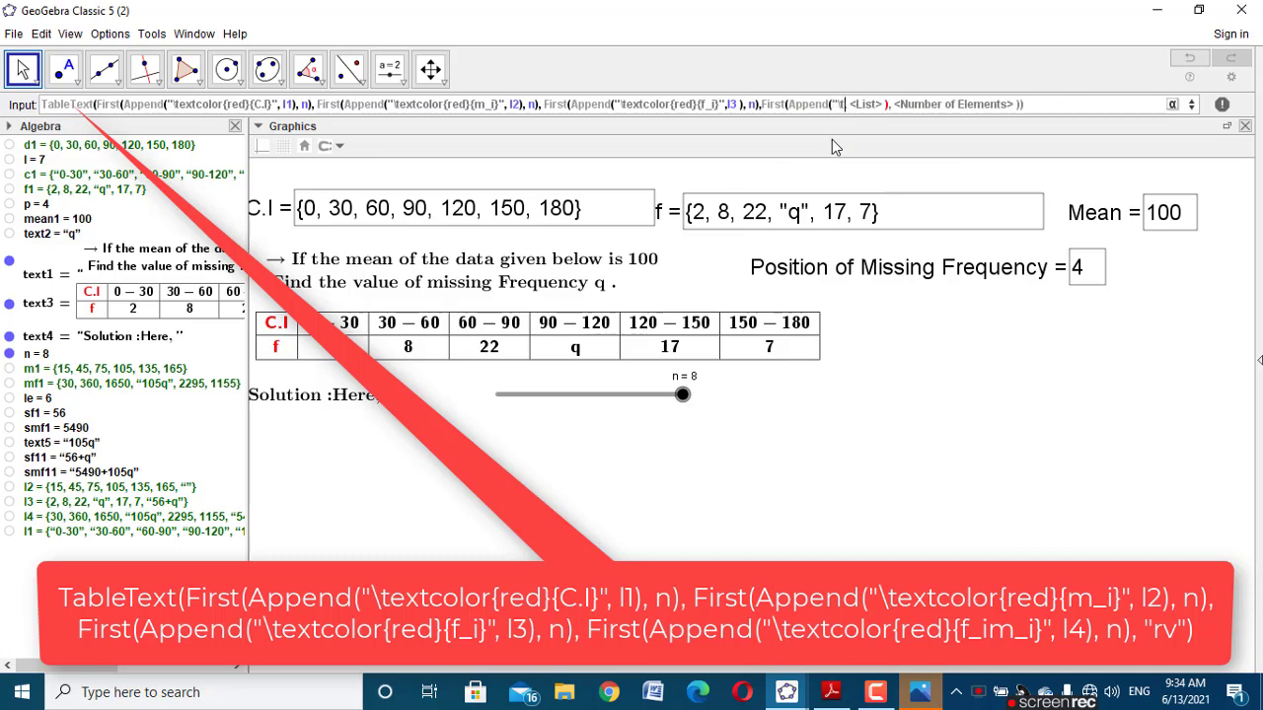
pyautogui.write('tcolor')
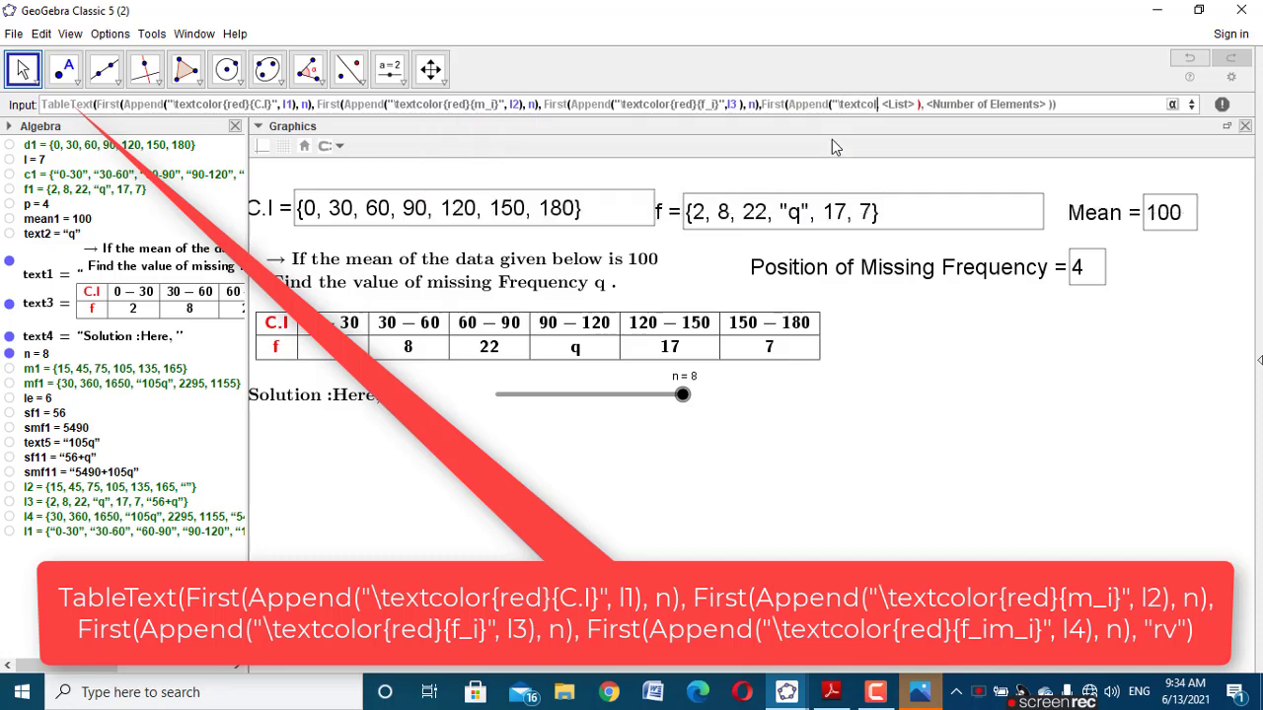
pyautogui.write('{red')
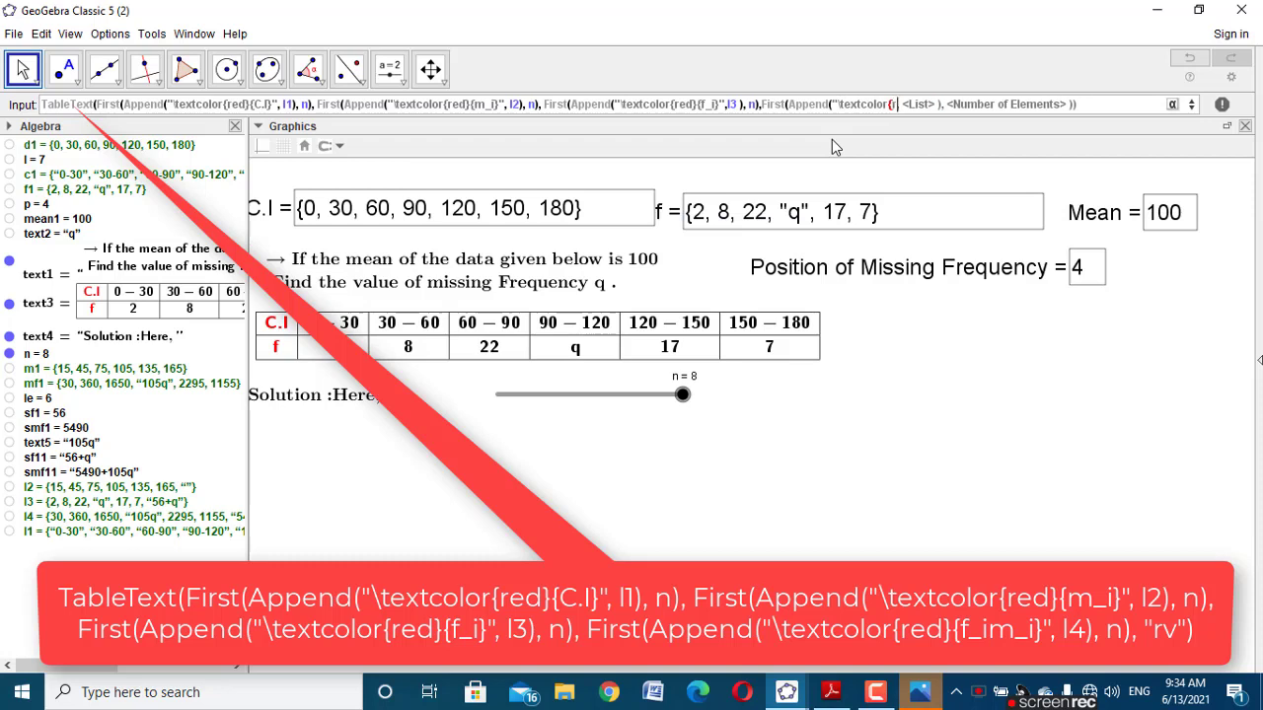
pyautogui.write('}{')
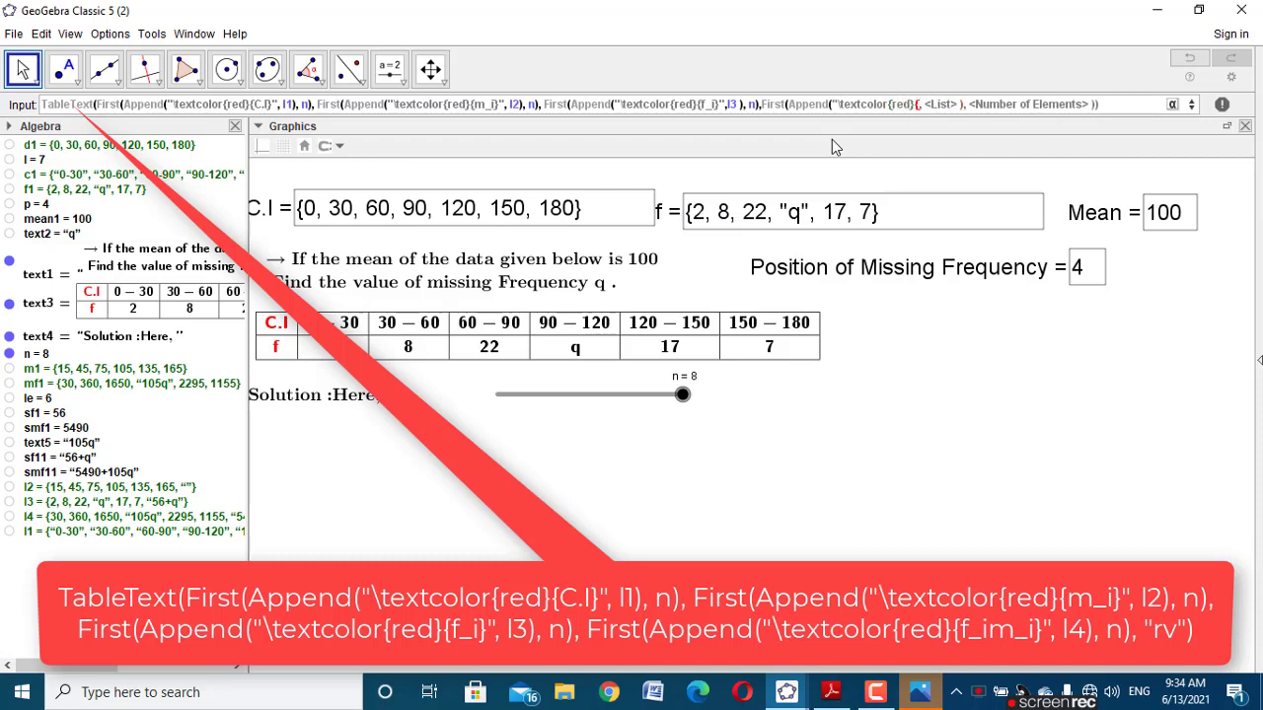
pyautogui.write('f_i')
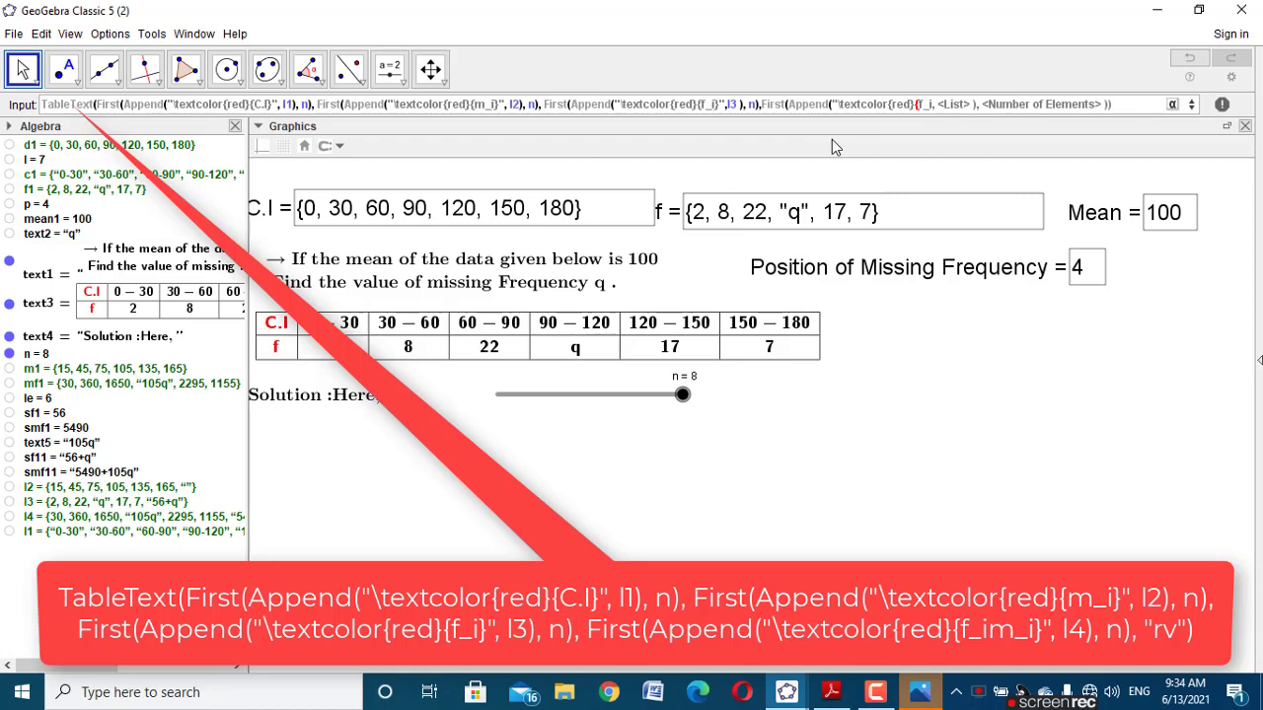
pyautogui.write('m_i}"')
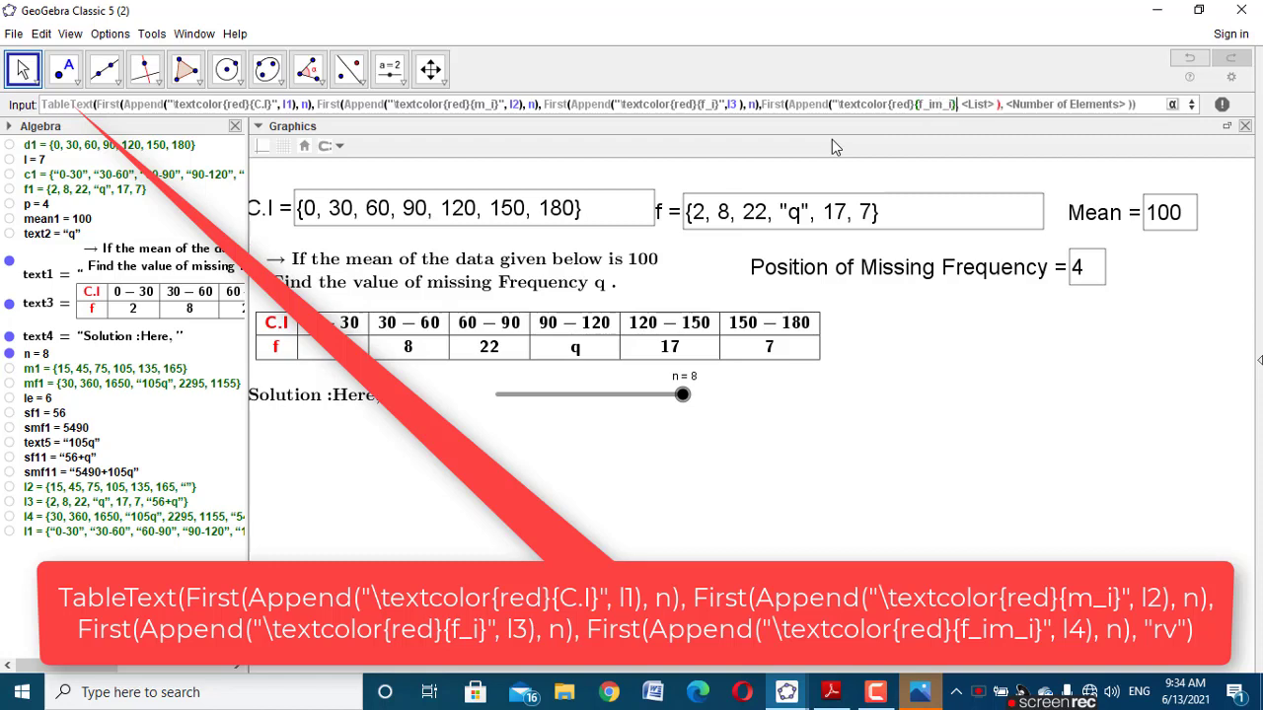
# Step: Complete the product column's argument with l4 as the appended list and n as the number of elements
pyautogui.press('Tab')
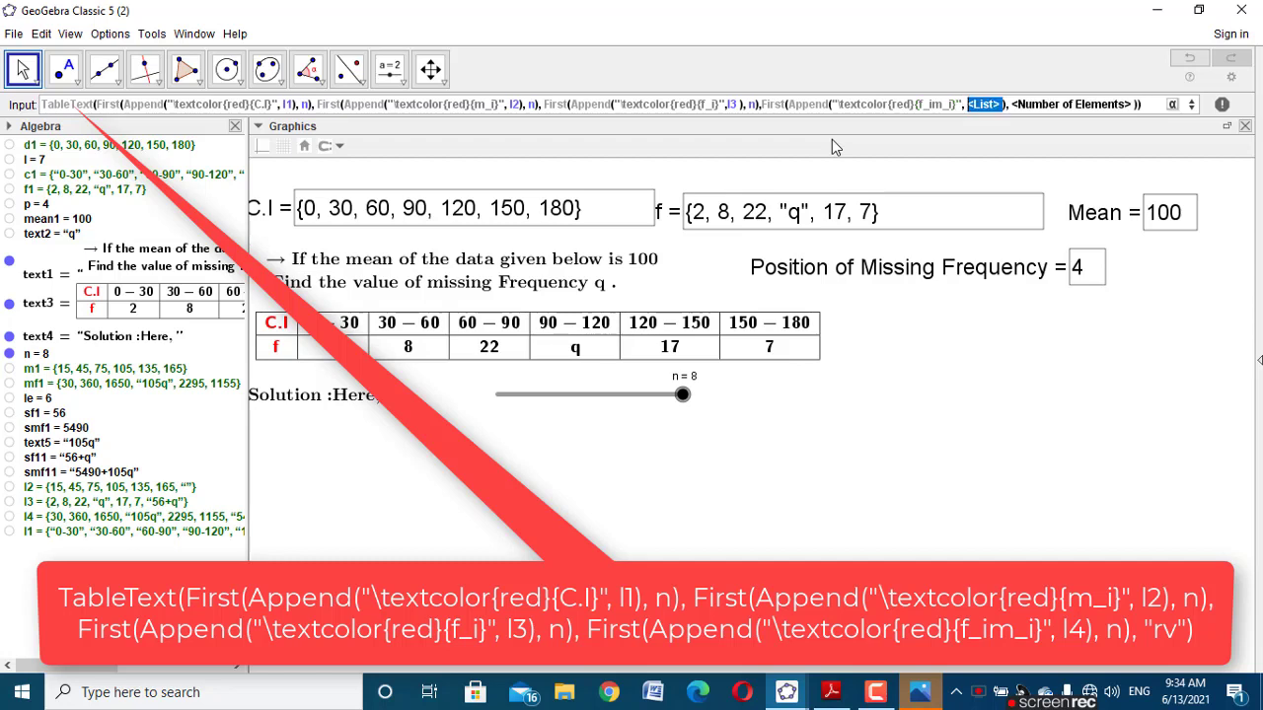
pyautogui.write('l4')
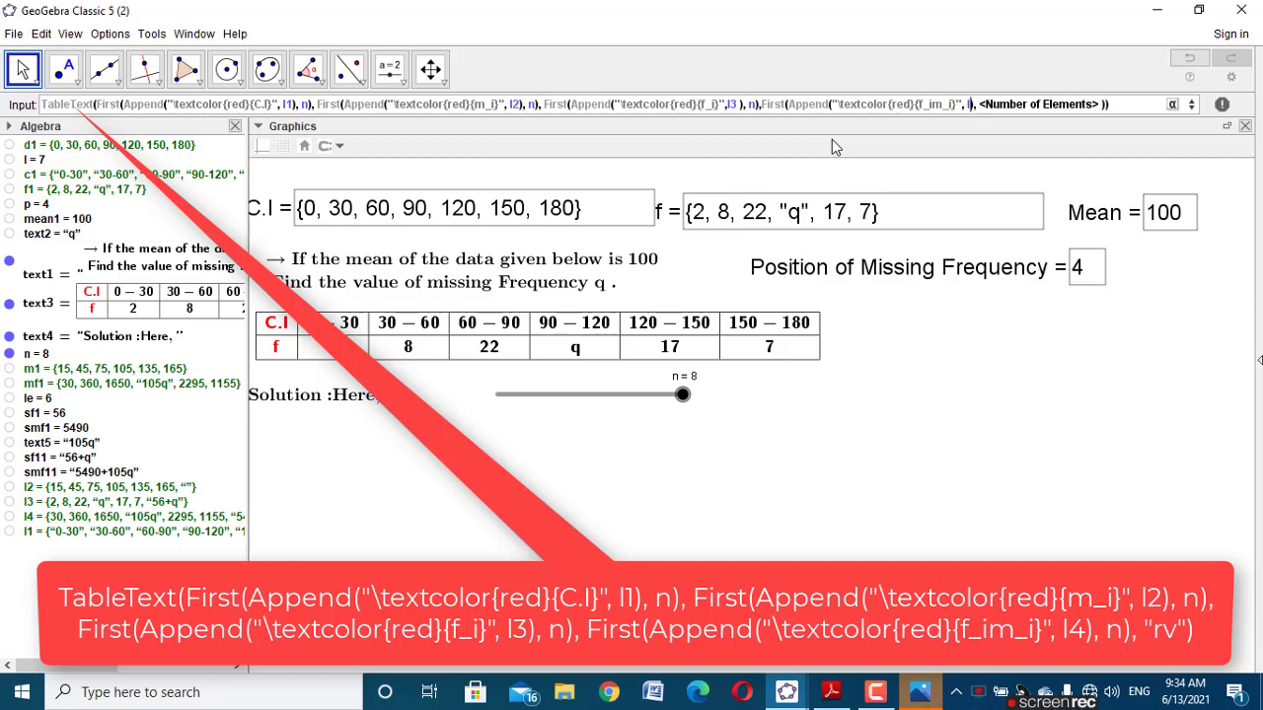
pyautogui.press('Tab')
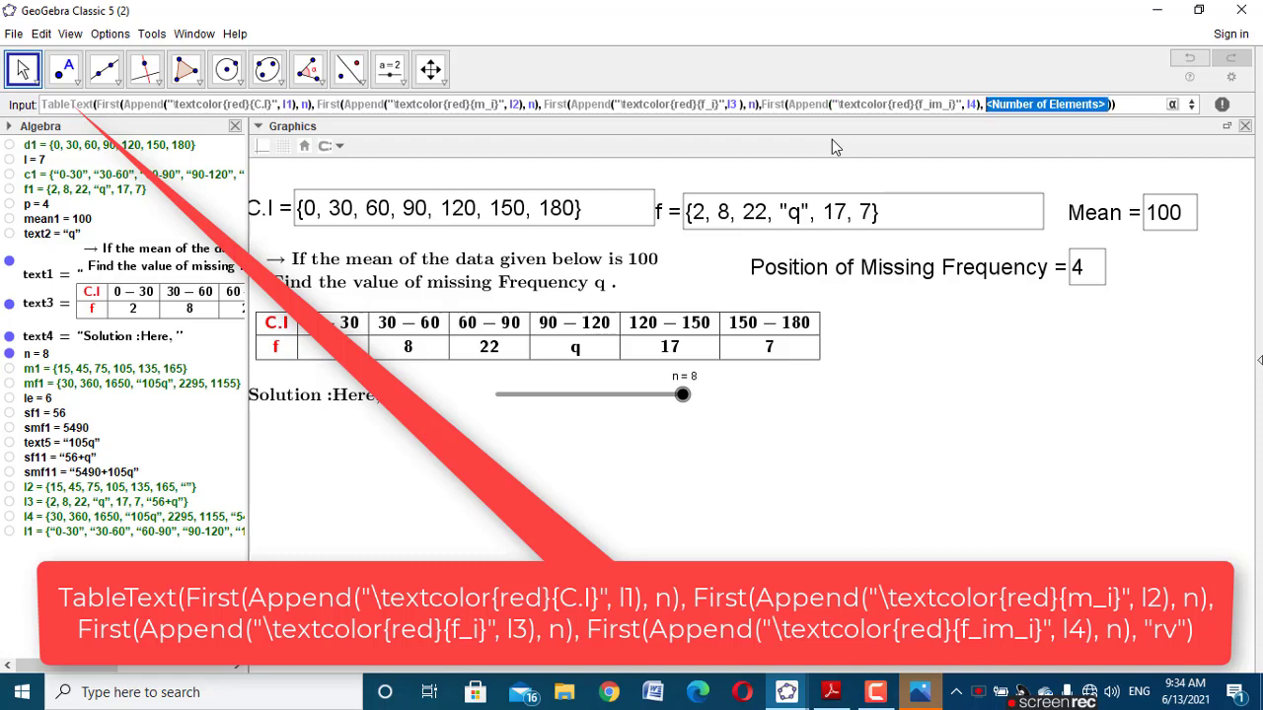
pyautogui.write('n)')
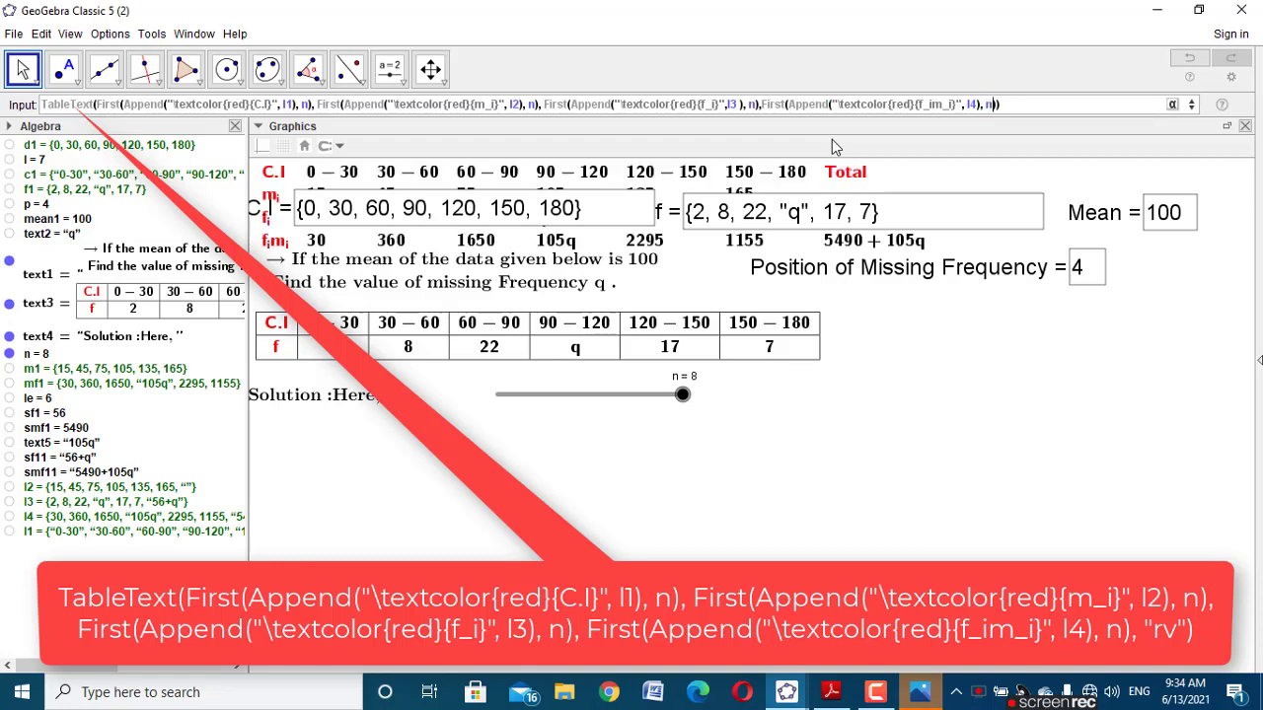
# Step: Finish the TableText command with the "rv" alignment argument and place the created table below the "Solution :Here," text
pyautogui.write(',"rv')
pyautogui.press('Return')
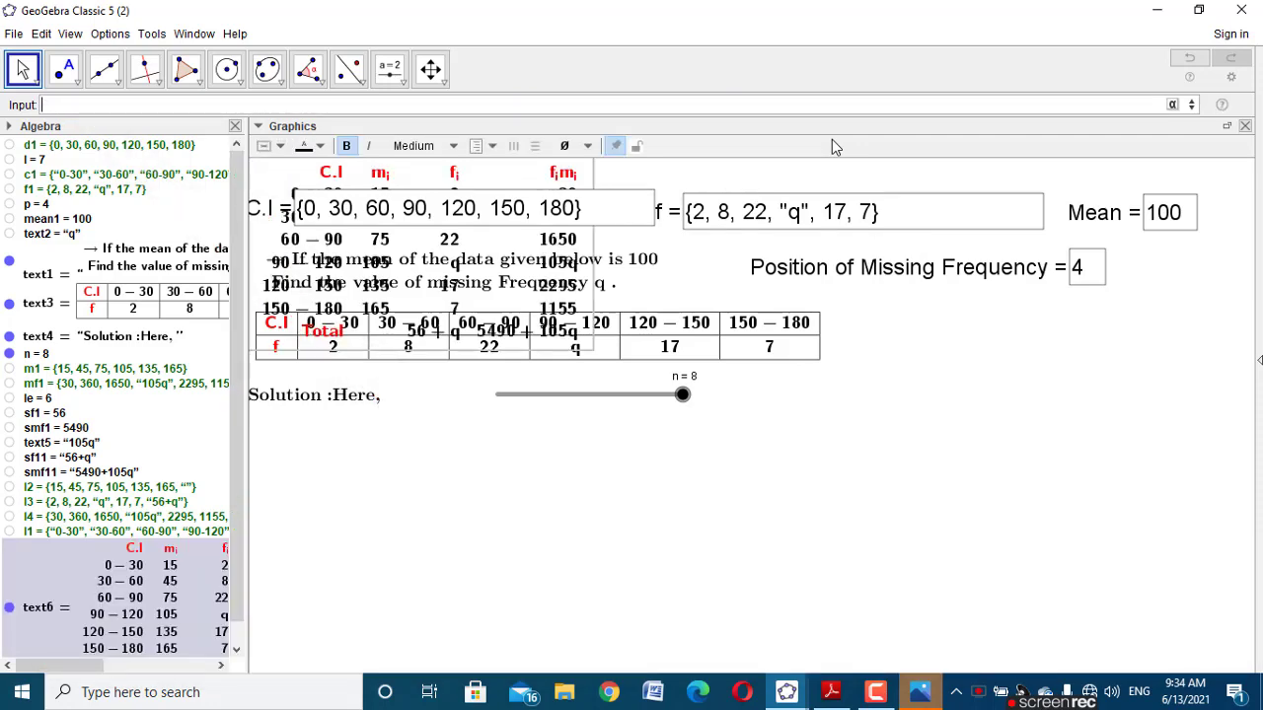
pyautogui.moveTo(536, 298); pyautogui.dragTo(554, 557)
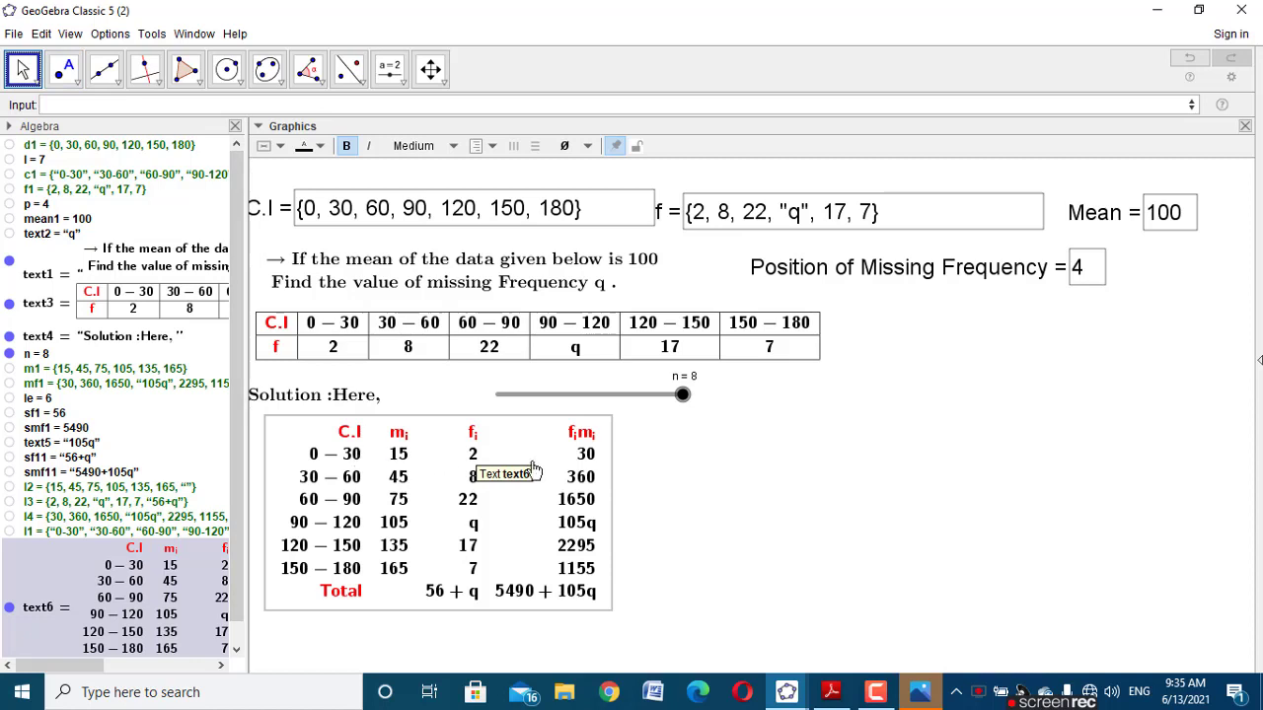
# Step: Add vertical and horizontal grid lines to the solution table
pyautogui.click(525, 148)
pyautogui.click(470, 490)
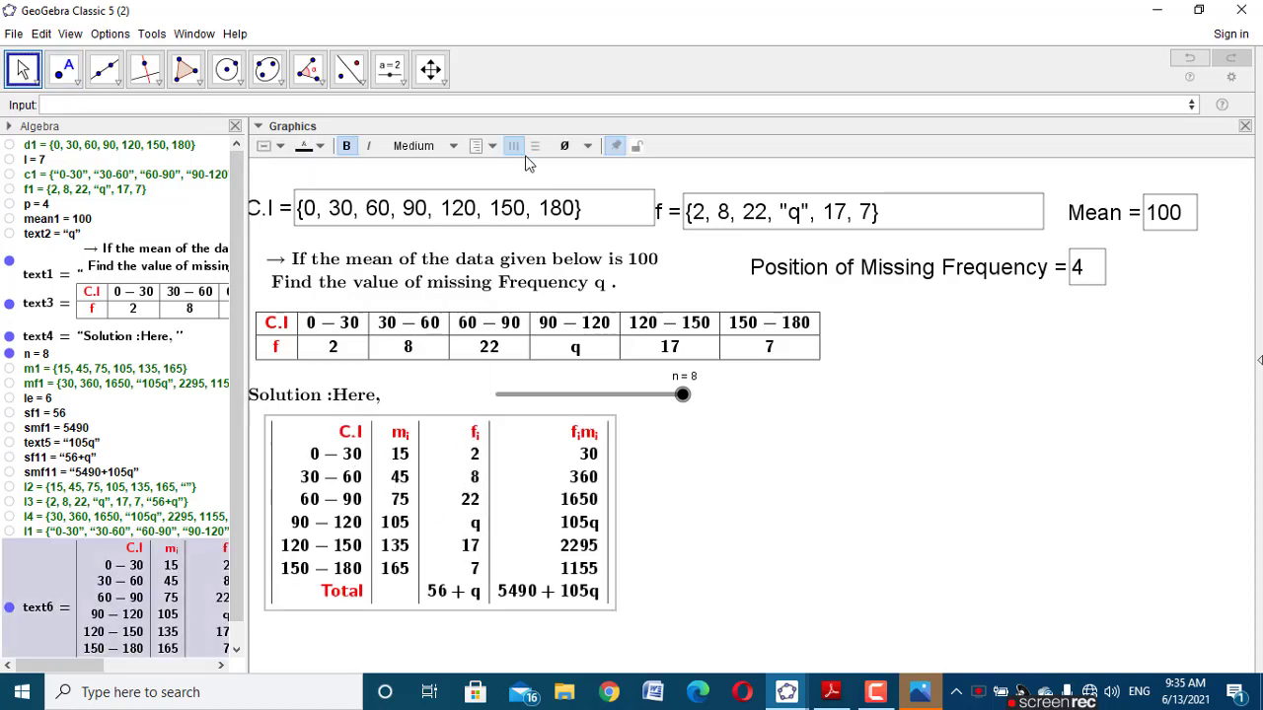
pyautogui.click(523, 150)
pyautogui.click(474, 489)
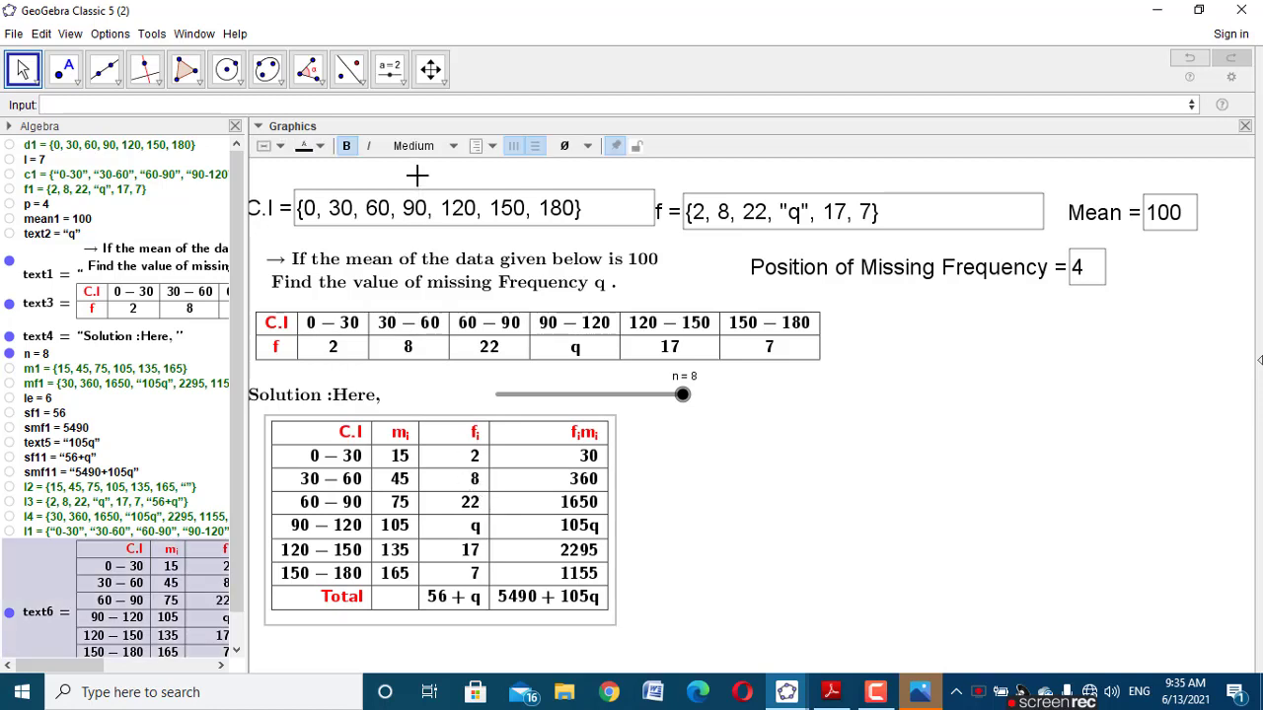
pyautogui.click(484, 145)
pyautogui.click(483, 446)
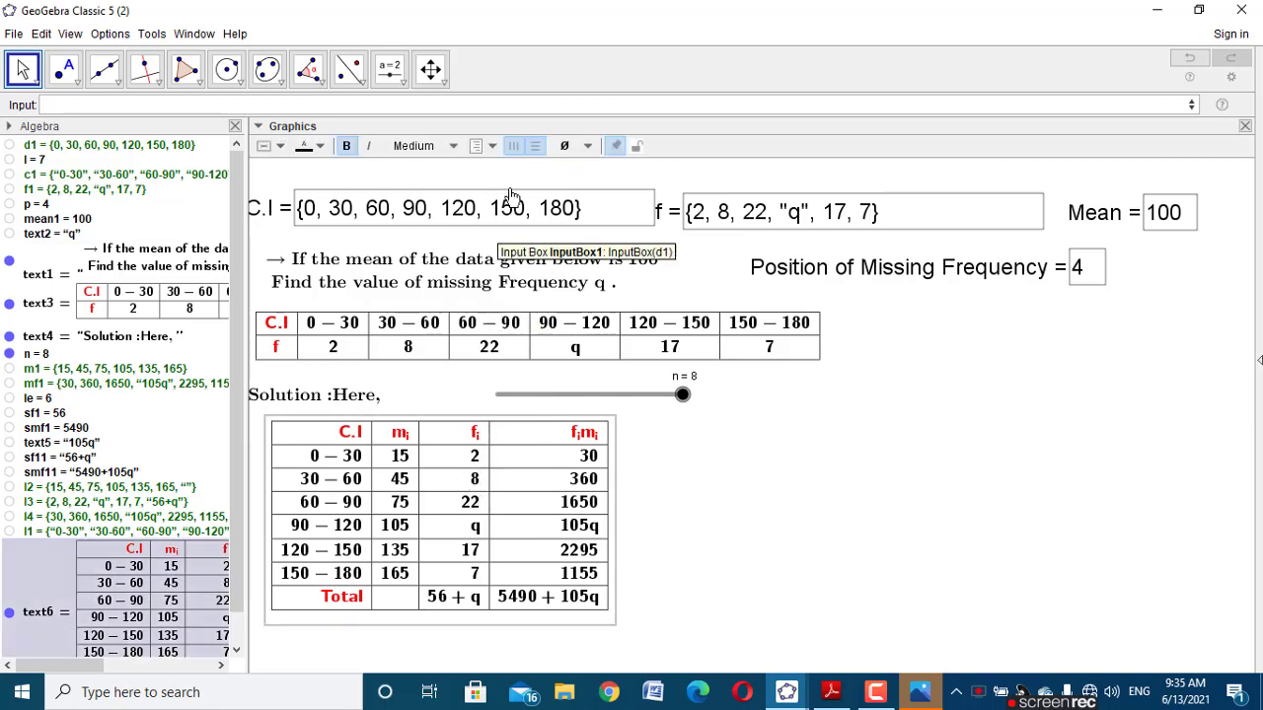
# Step: Center-align the entries of the solution table and try the n slider to check the table's rows
pyautogui.click(495, 149)
pyautogui.click(511, 168)
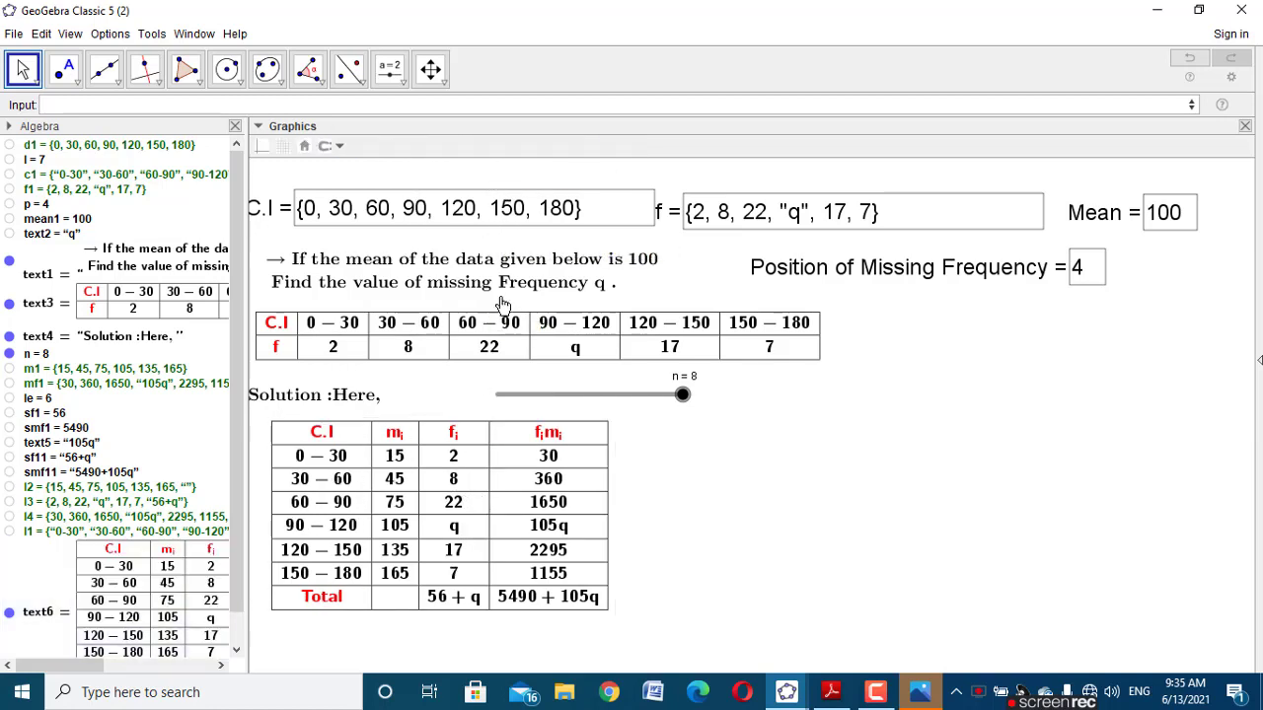
pyautogui.click(449, 506)
pyautogui.moveTo(679, 397); pyautogui.dragTo(760, 431)
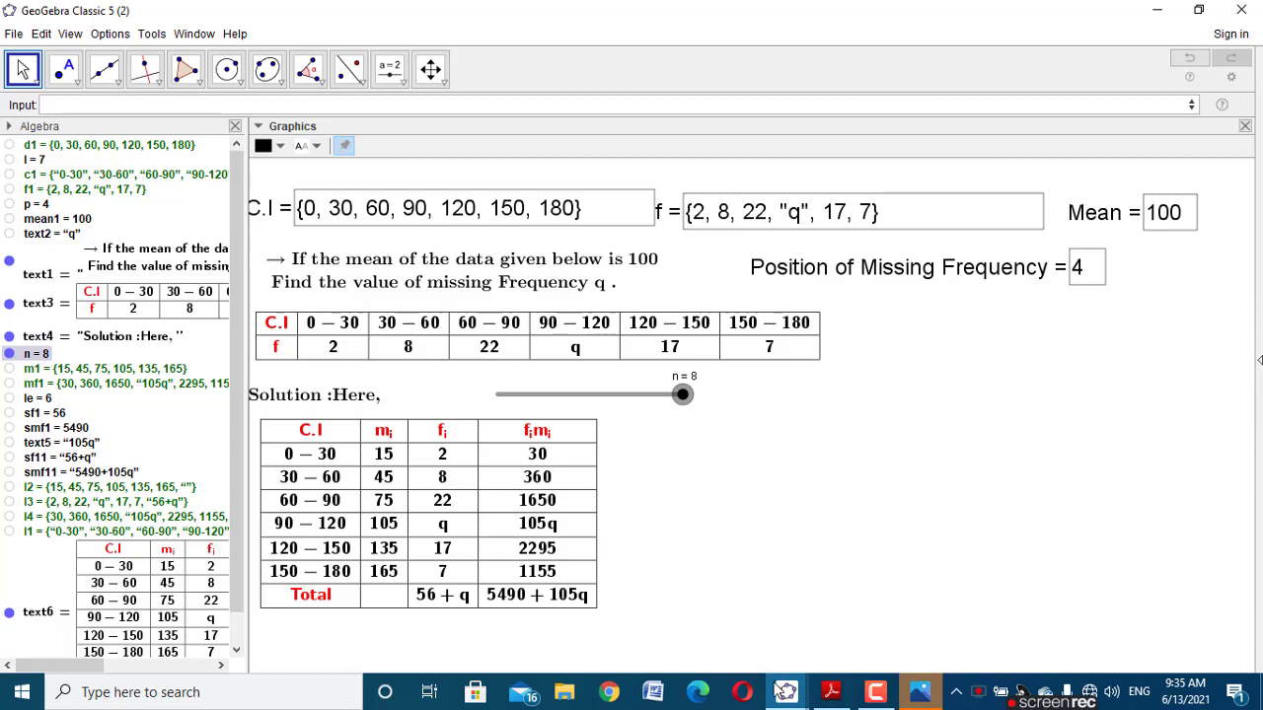
# Step: Examine the working beside the table in the finished "missing frequency of mean Continous series.ggb" worksheet, then return to the new worksheet
pyautogui.moveTo(784, 691)
pyautogui.click(745, 622)
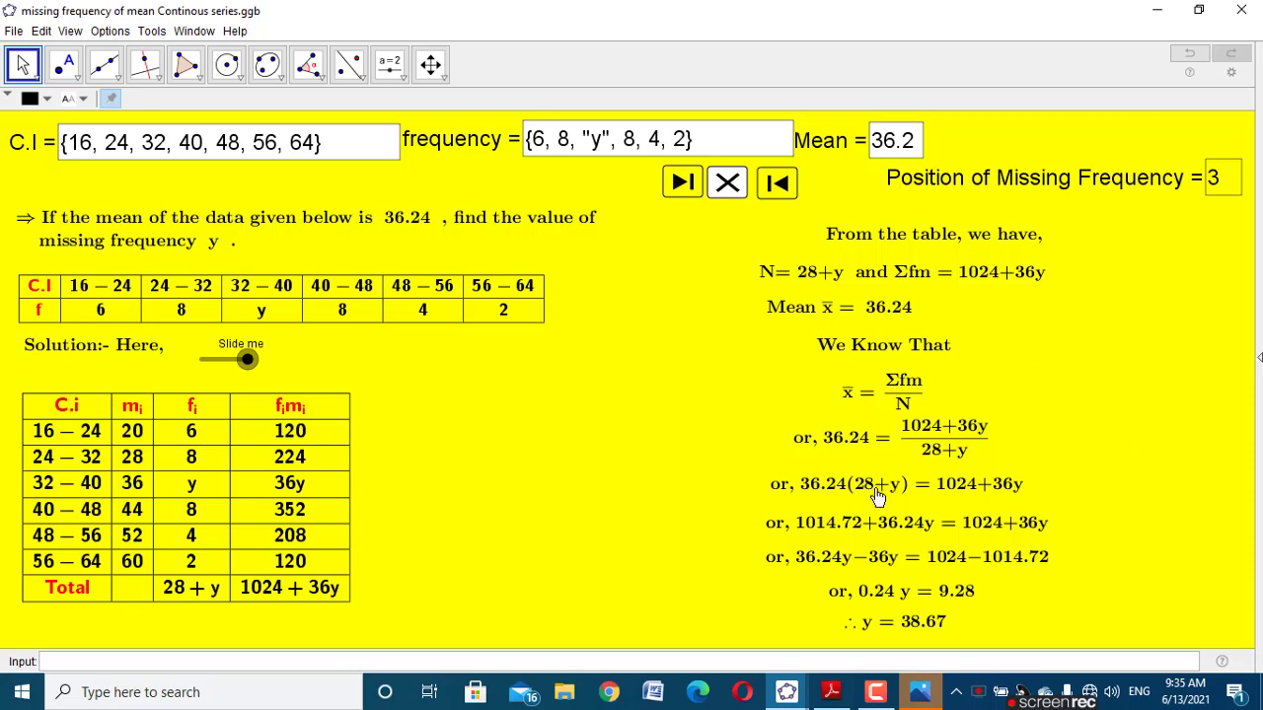
pyautogui.click(789, 690)
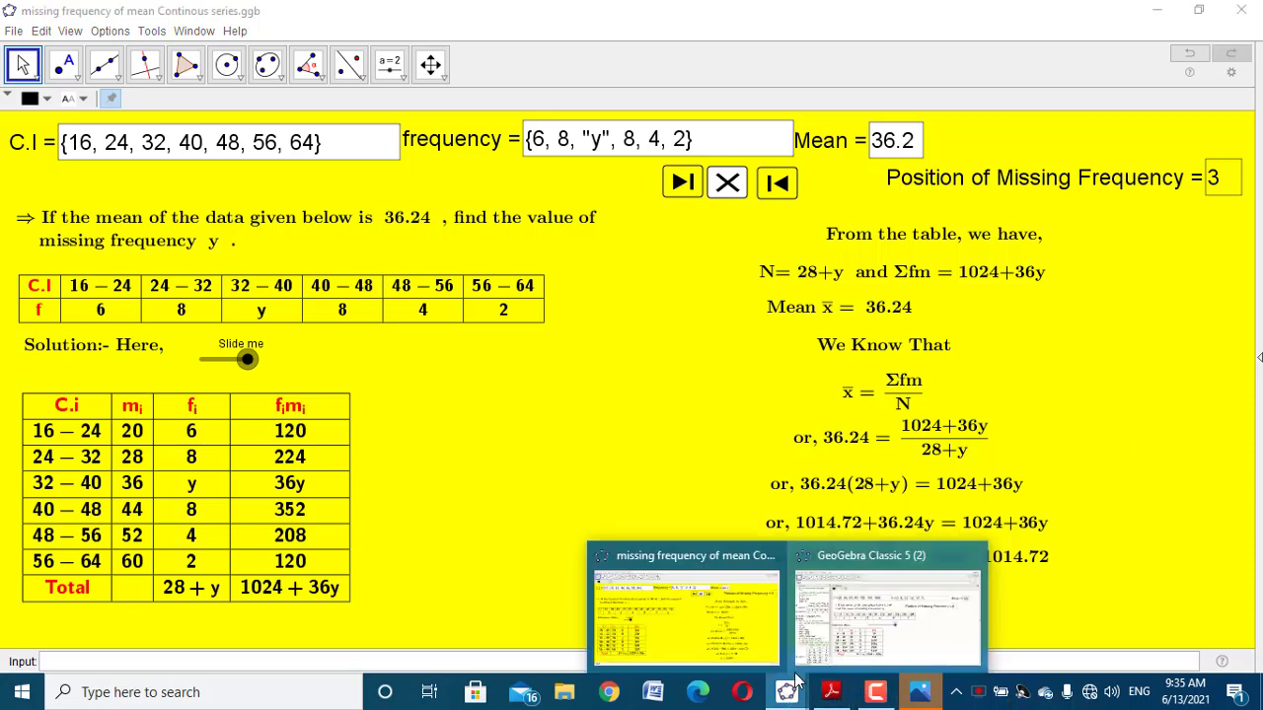
pyautogui.click(888, 632)
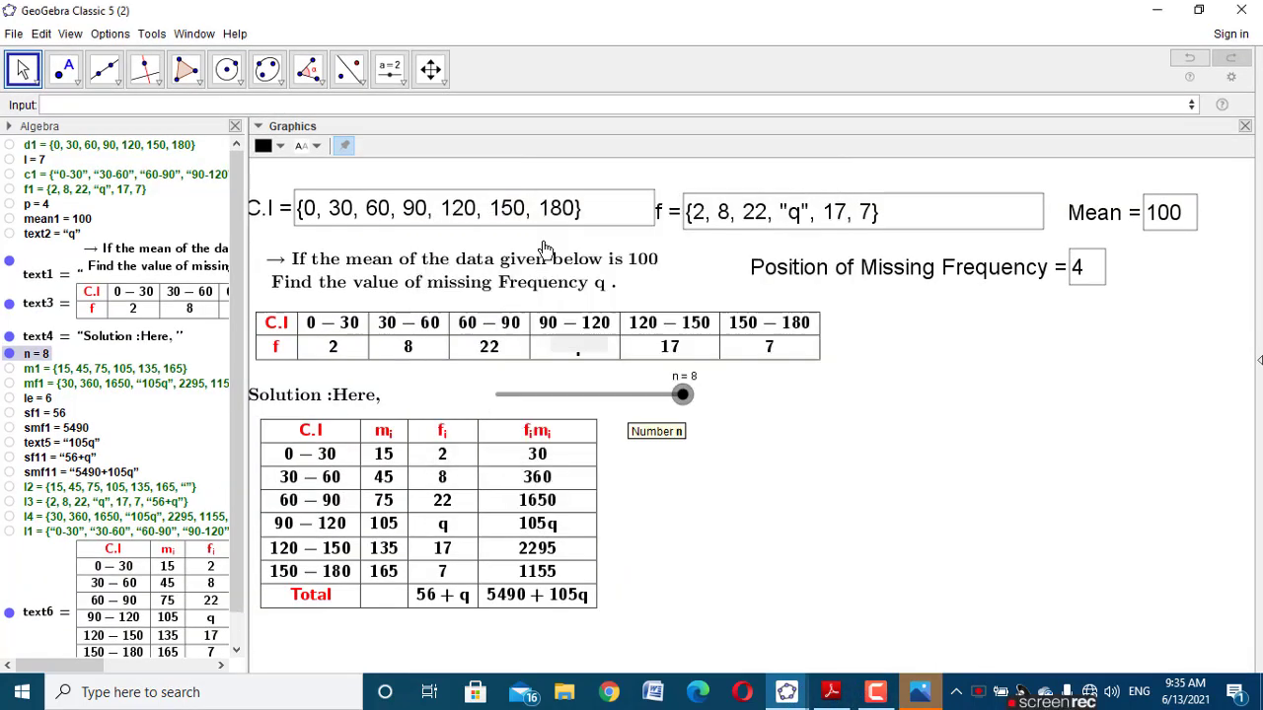
# Step: Add the LaTeX text "\text{From the table ," and place it below the Position of Missing Frequency input box
pyautogui.click(394, 79)
pyautogui.click(414, 144)
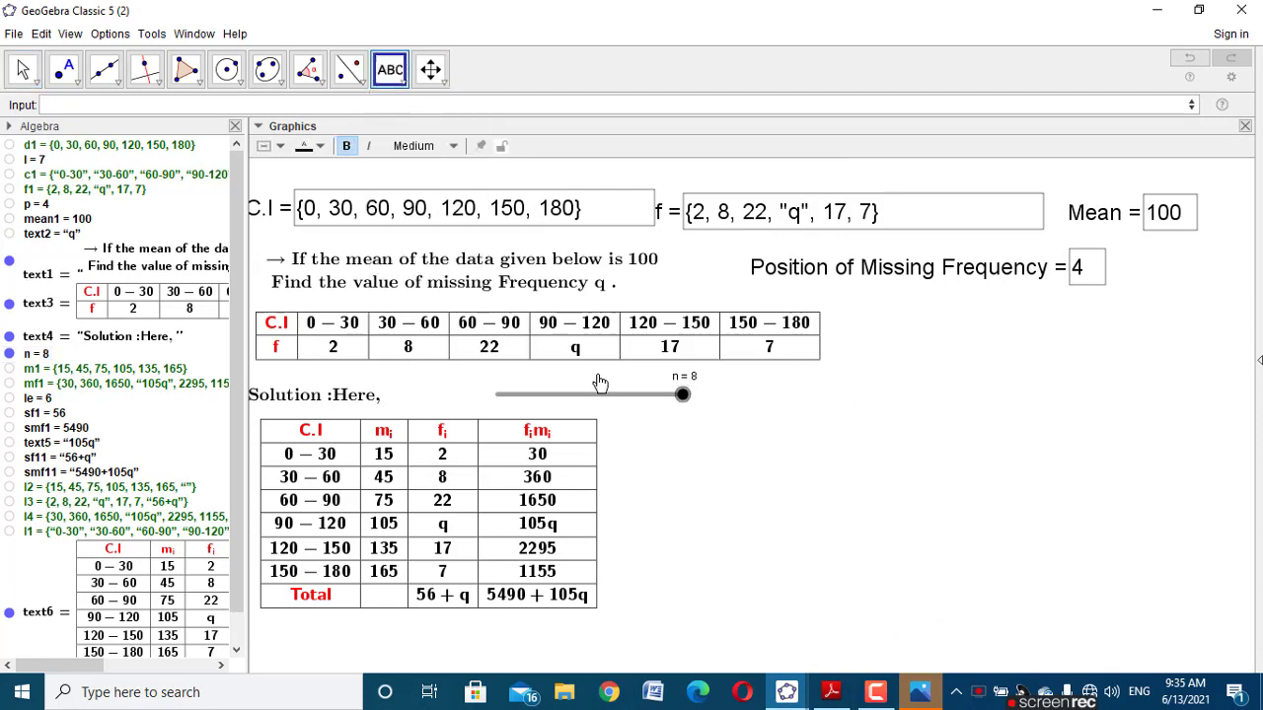
pyautogui.click(783, 473)
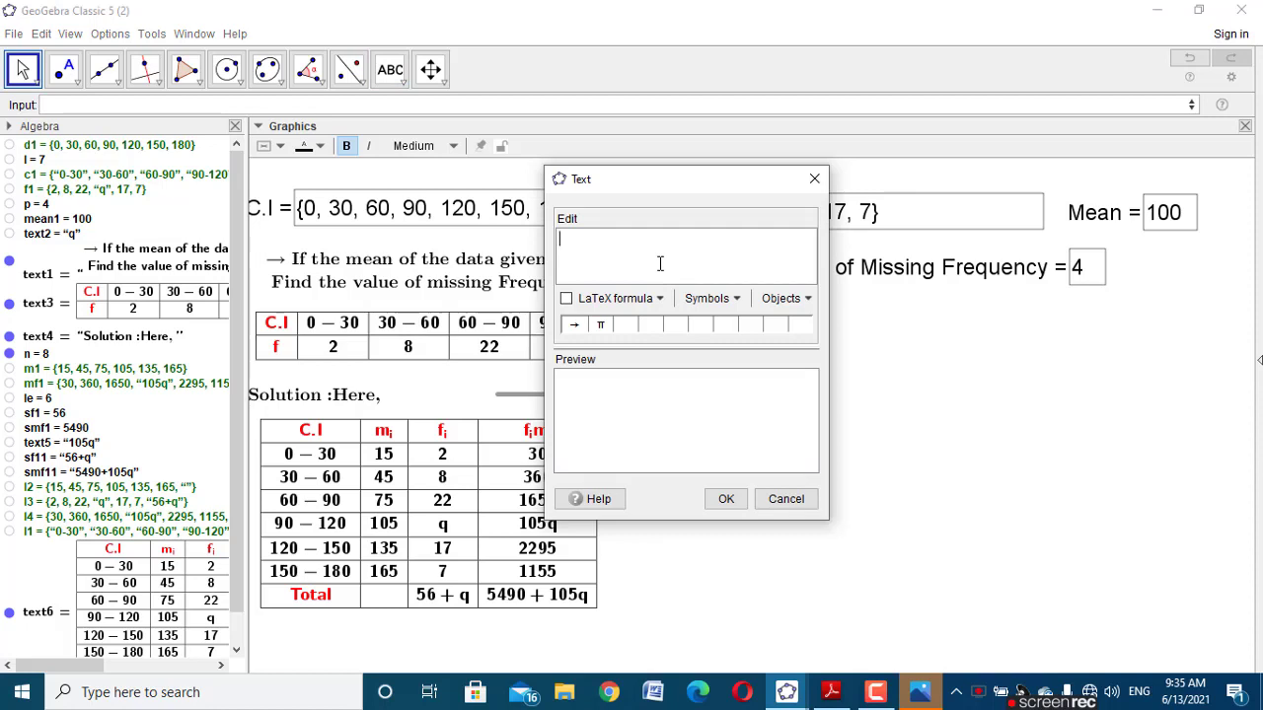
pyautogui.write('\\text{From the t')
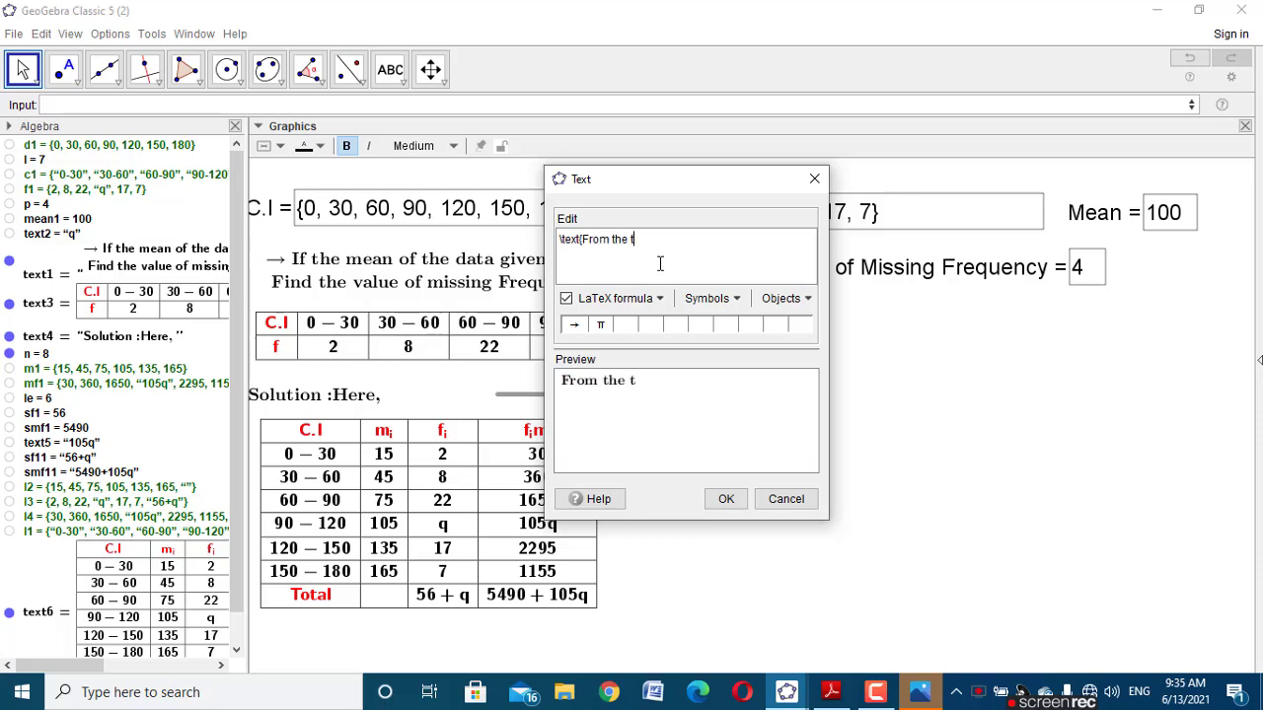
pyautogui.write('able ,')
pyautogui.click(723, 498)
pyautogui.moveTo(837, 497); pyautogui.dragTo(1008, 343)
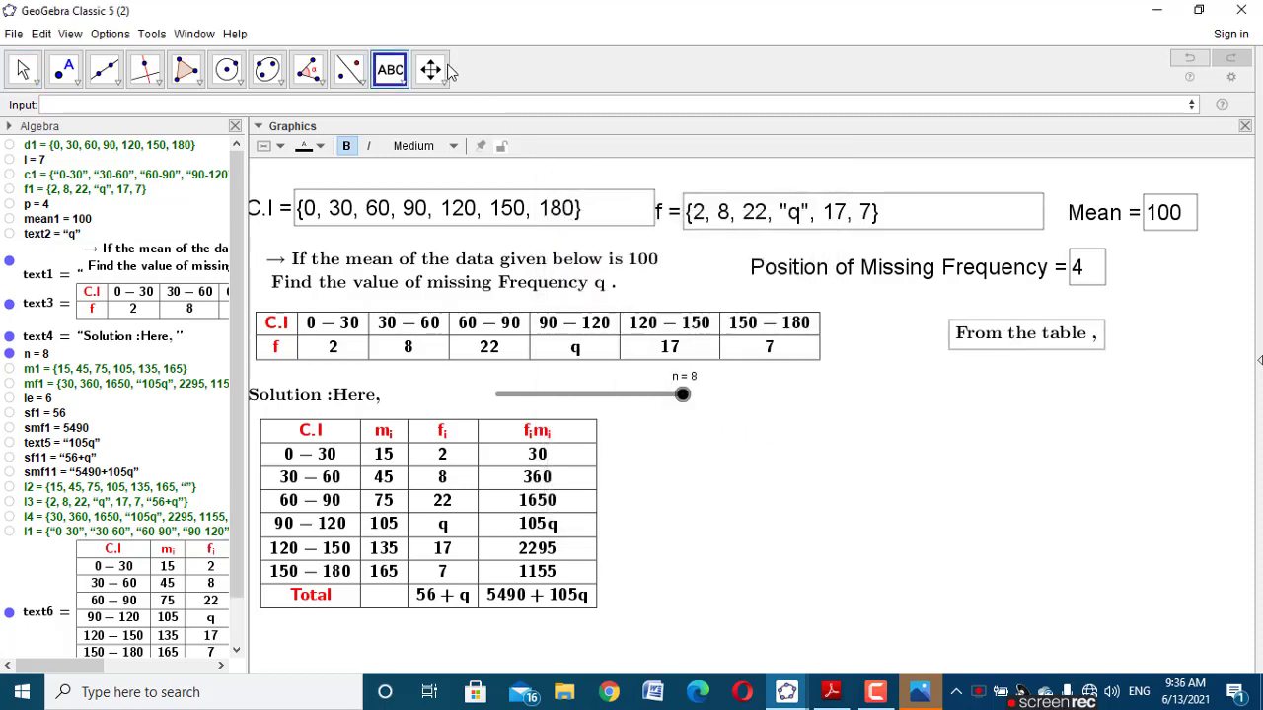
# Step: Add a LaTeX text "\text{ N = sf11 and Σfm = smf11", with sf11 and smf11 as linked objects, and place it under "From the table ,"
pyautogui.click(772, 493)
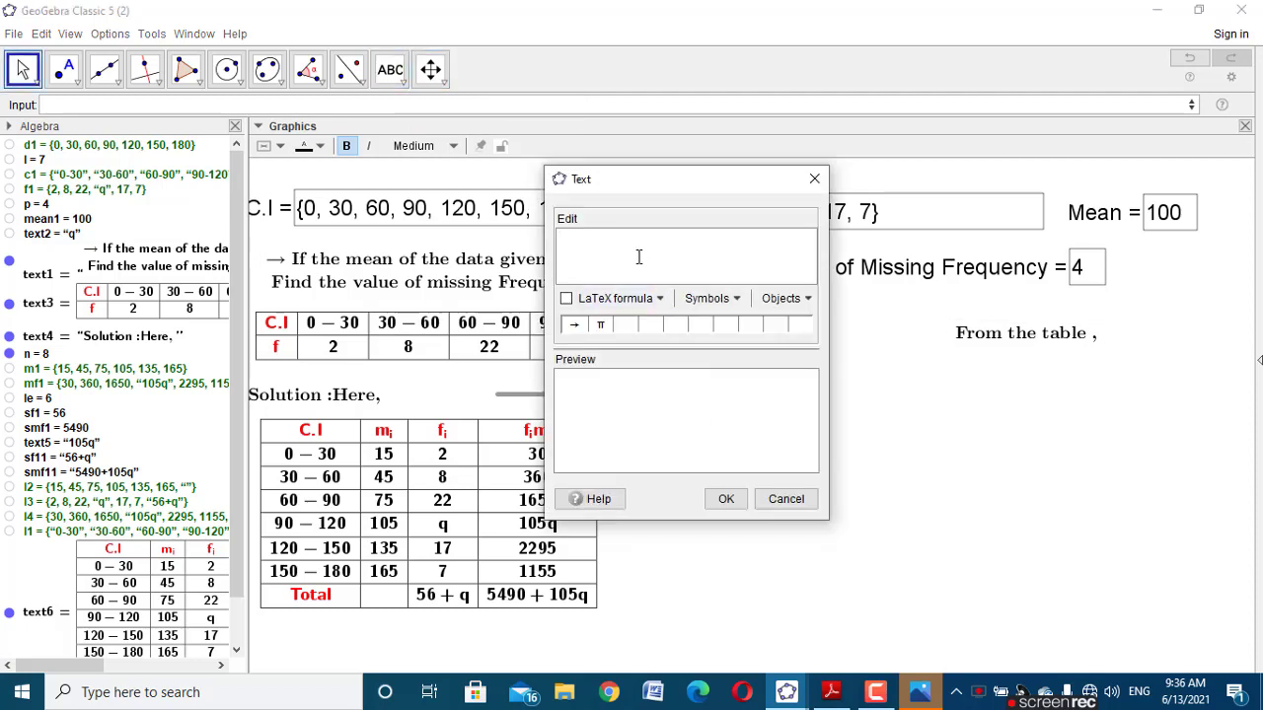
pyautogui.write('\\text')
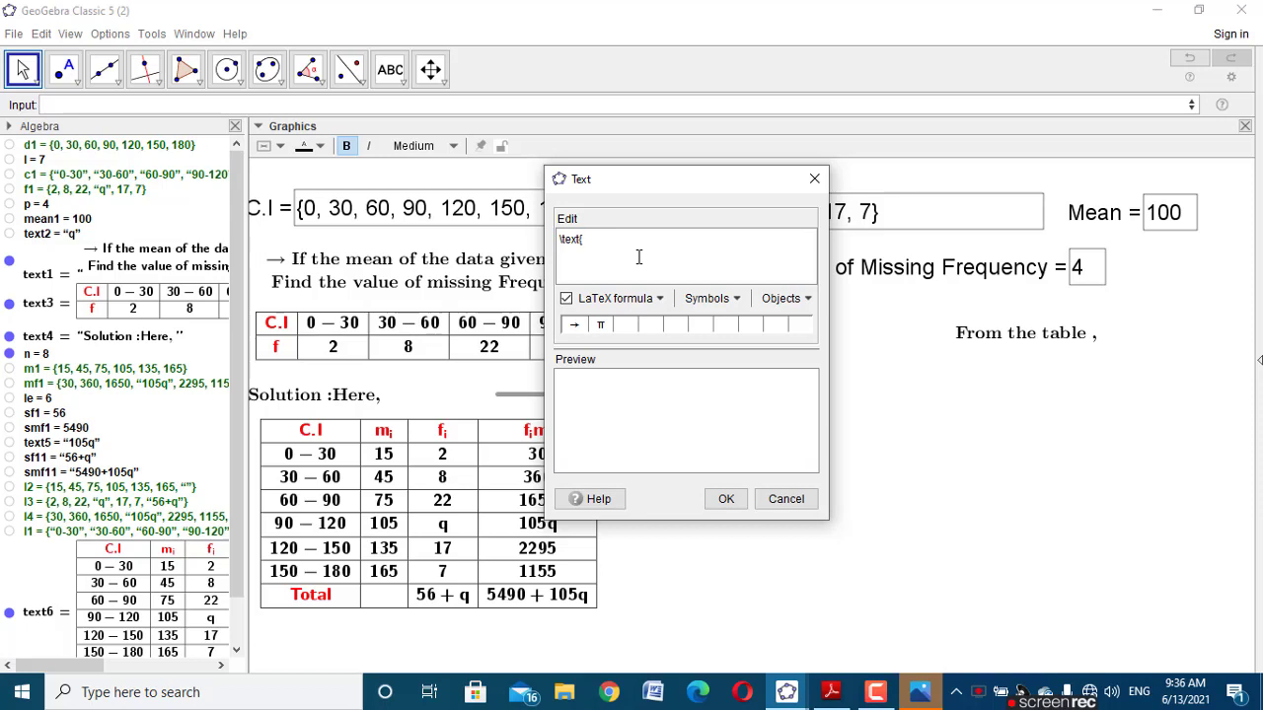
pyautogui.write('{ N =')
pyautogui.click(60, 459)
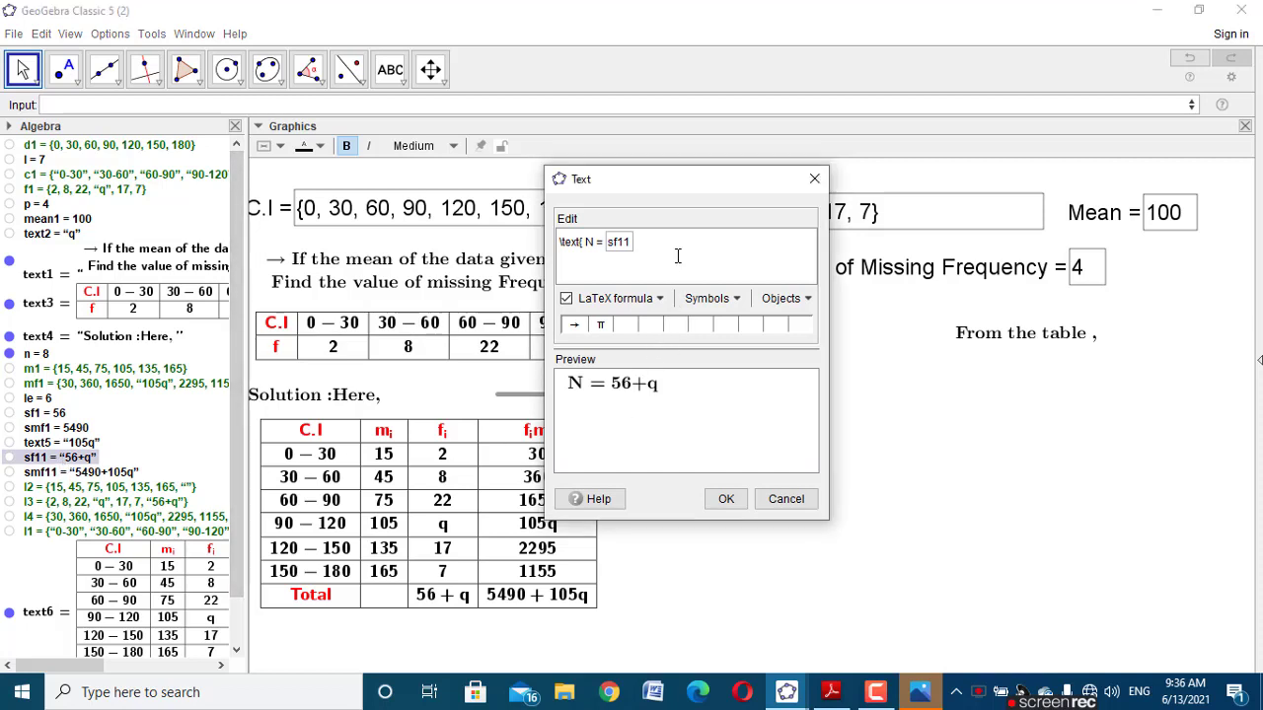
pyautogui.write('and')
pyautogui.click(706, 298)
pyautogui.moveTo(757, 323)
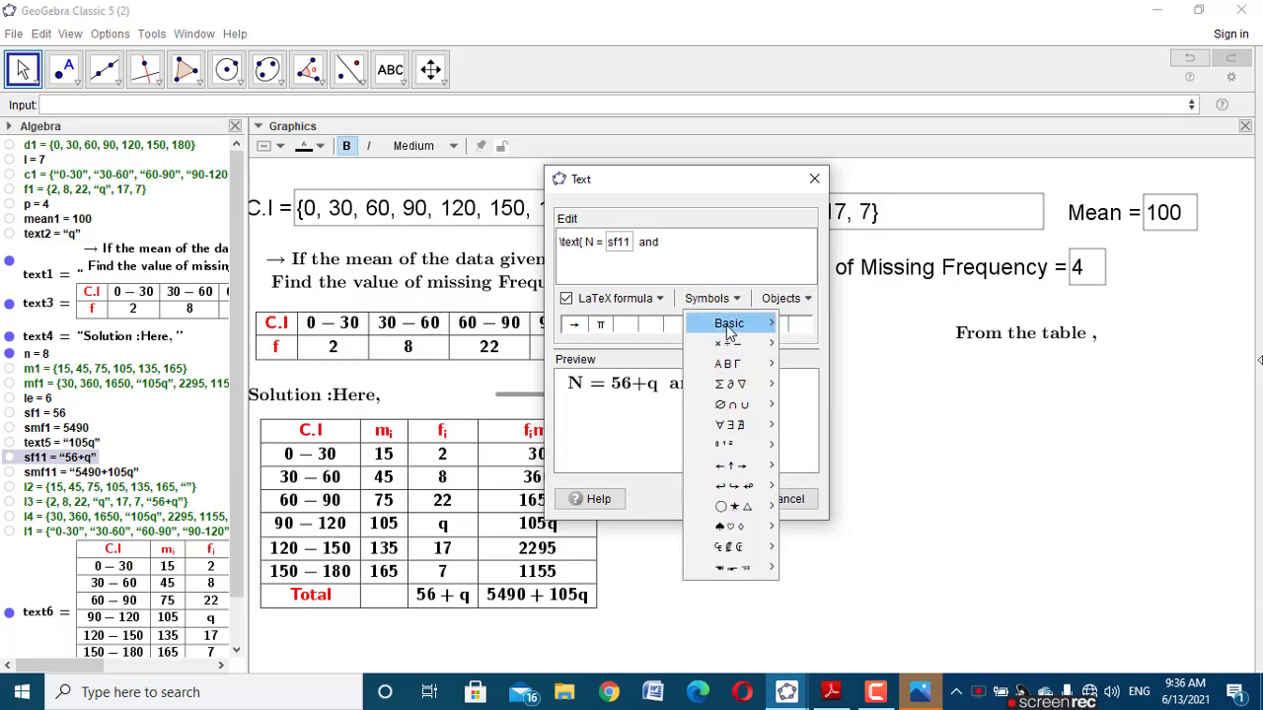
pyautogui.click(822, 361)
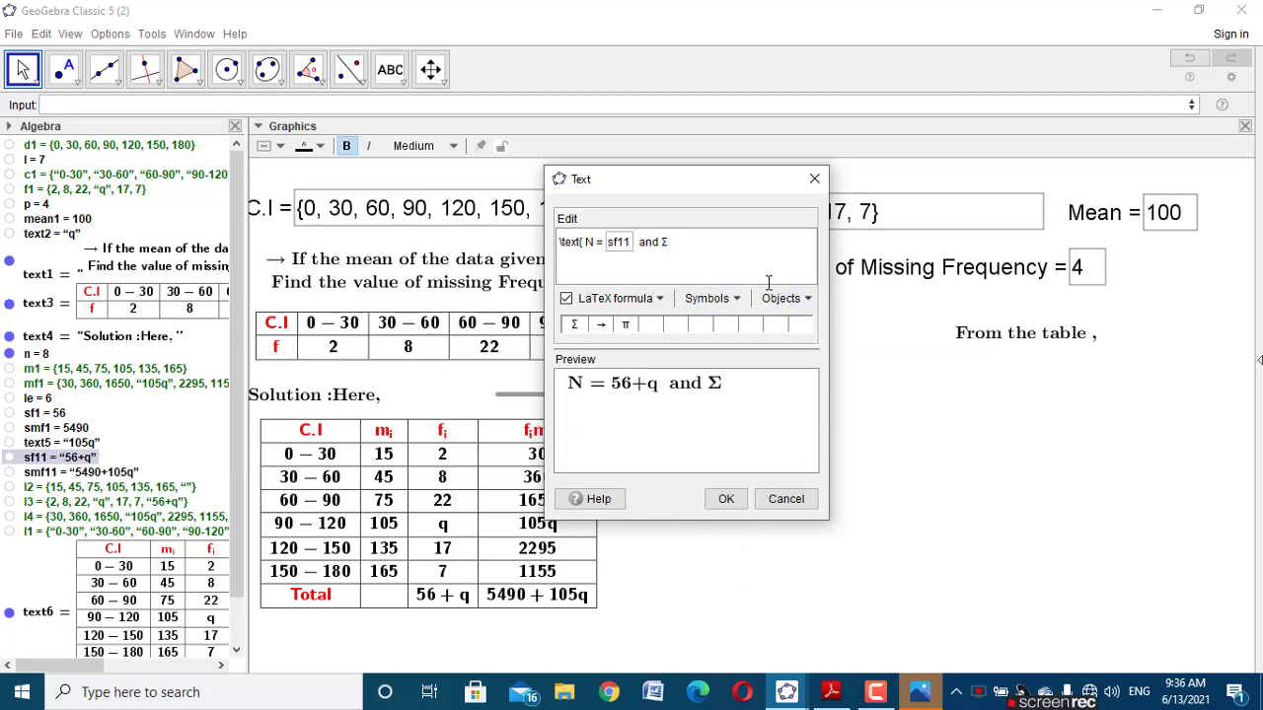
pyautogui.write('fm =')
pyautogui.click(83, 473)
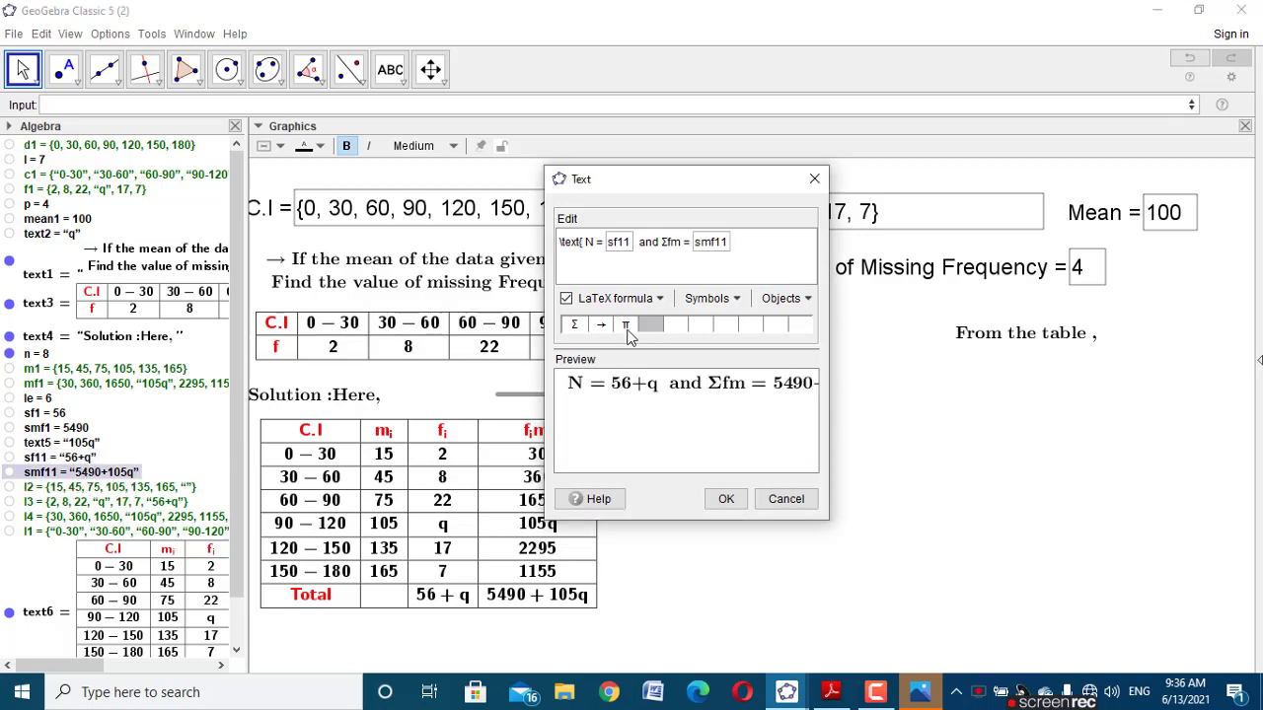
pyautogui.click(725, 500)
pyautogui.moveTo(866, 498); pyautogui.dragTo(955, 381)
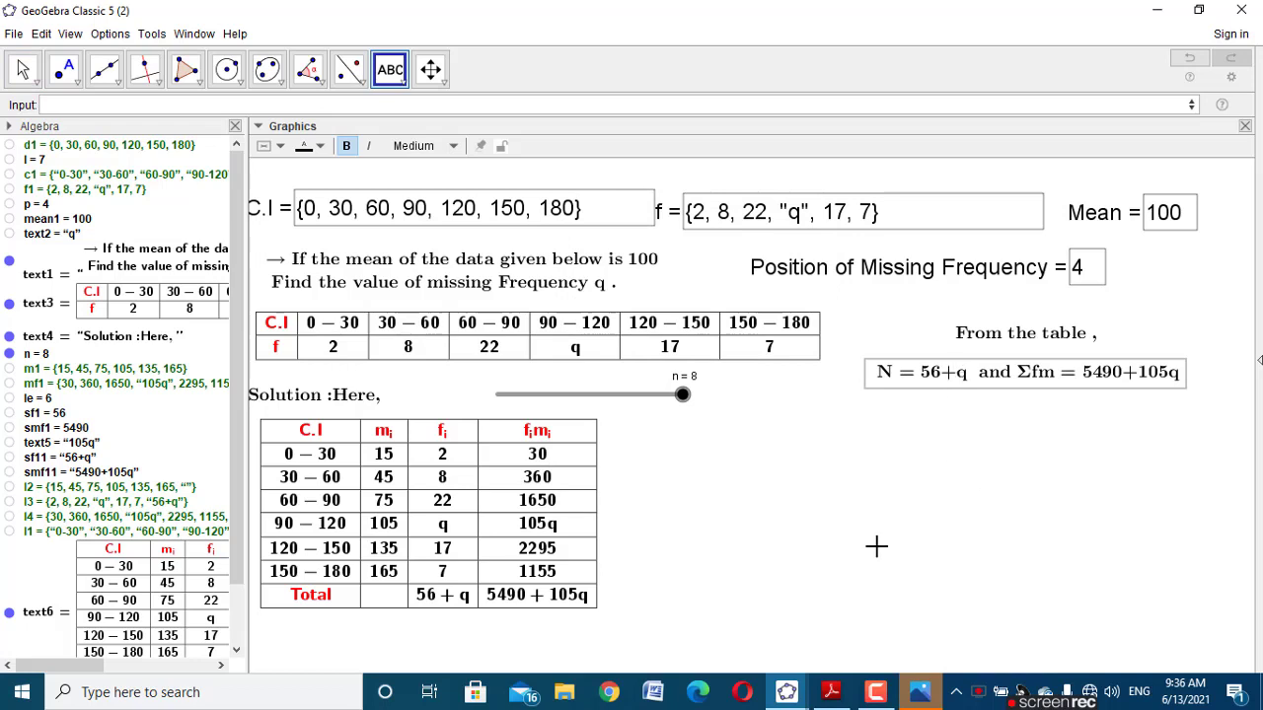
# Step: Add a LaTeX text "\text{Mean =" followed by the linked mean1 object and place it under the N and Σfm line
pyautogui.click(770, 381)
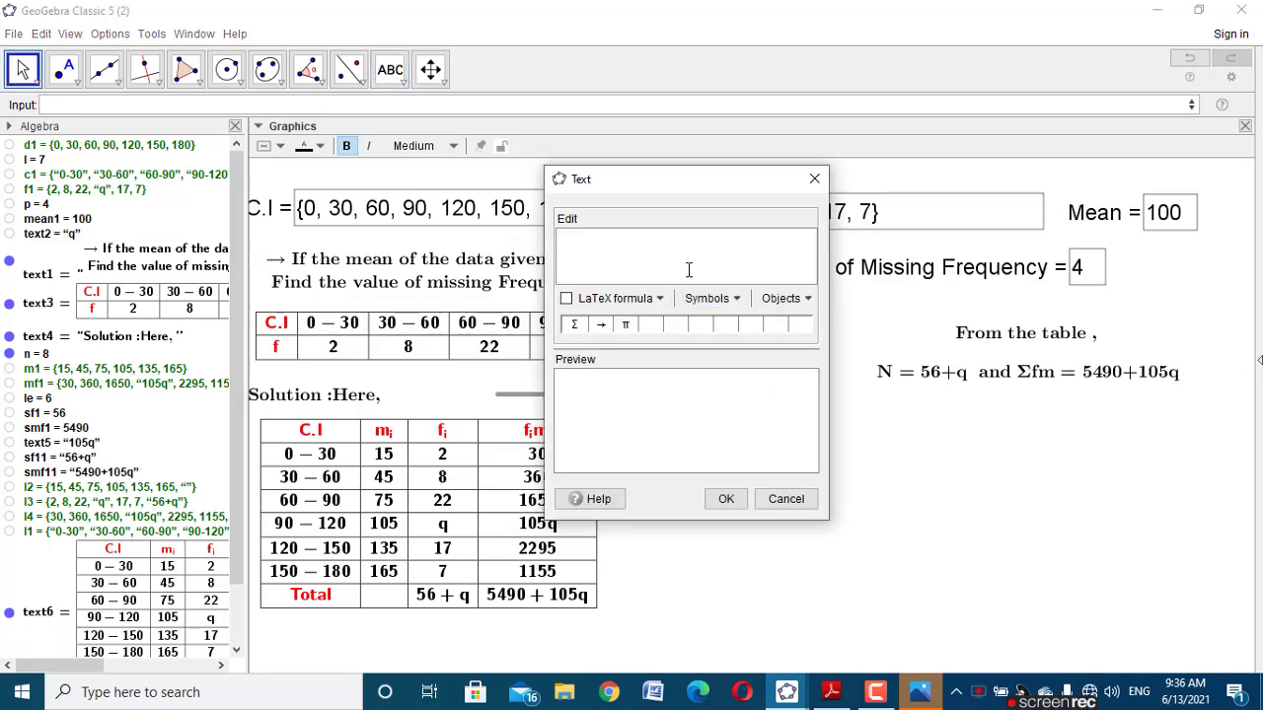
pyautogui.write('\\text{Mean =')
pyautogui.click(80, 219)
pyautogui.click(724, 496)
pyautogui.moveTo(837, 398); pyautogui.dragTo(1019, 423)
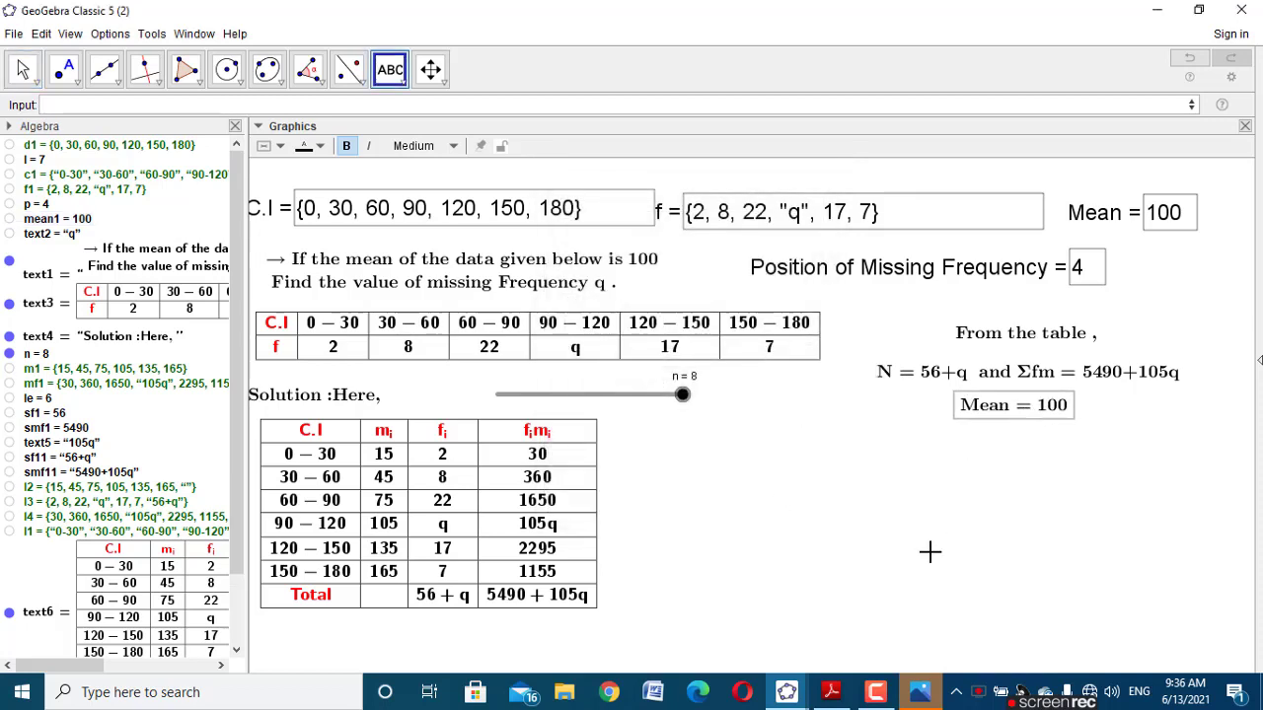
# Step: Add the mean formula as LaTeX text "\text{\overline{x} = \frac{Σfm}{N" and place it under the Mean line
pyautogui.click(702, 498)
pyautogui.write('\\text')
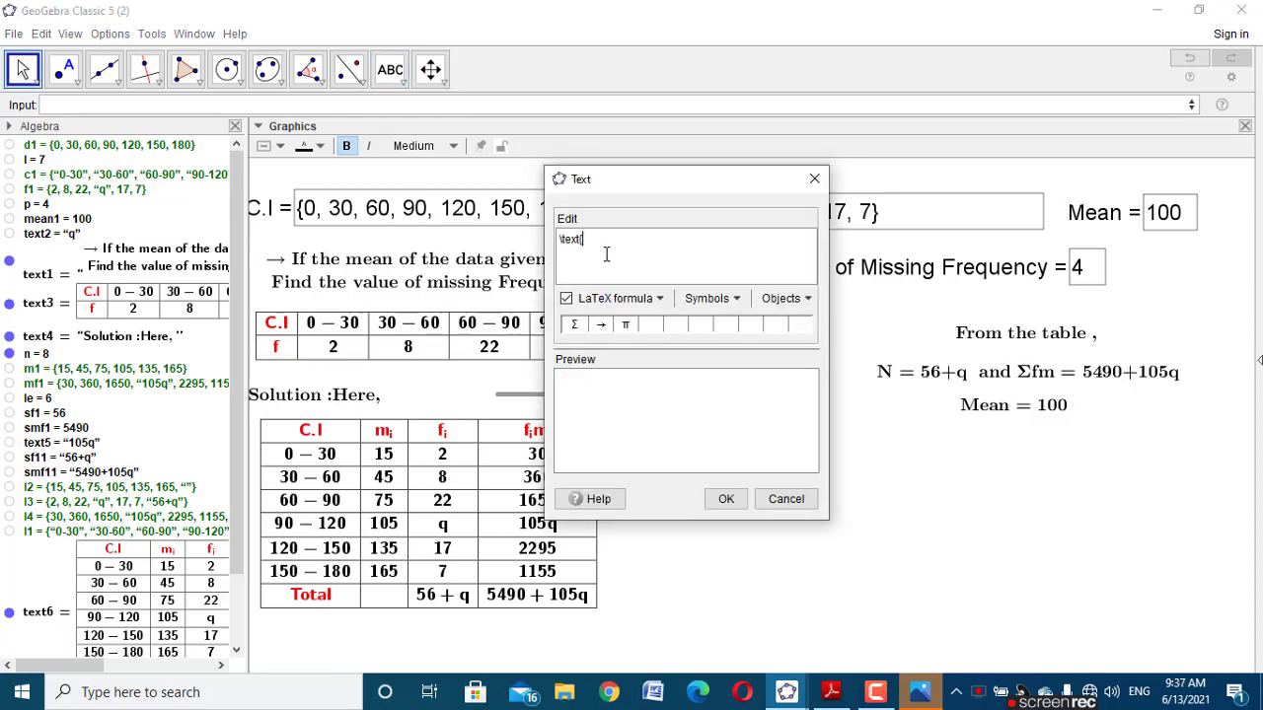
pyautogui.write('{\\overline{x} = \\frac')
pyautogui.write('fm}{N')
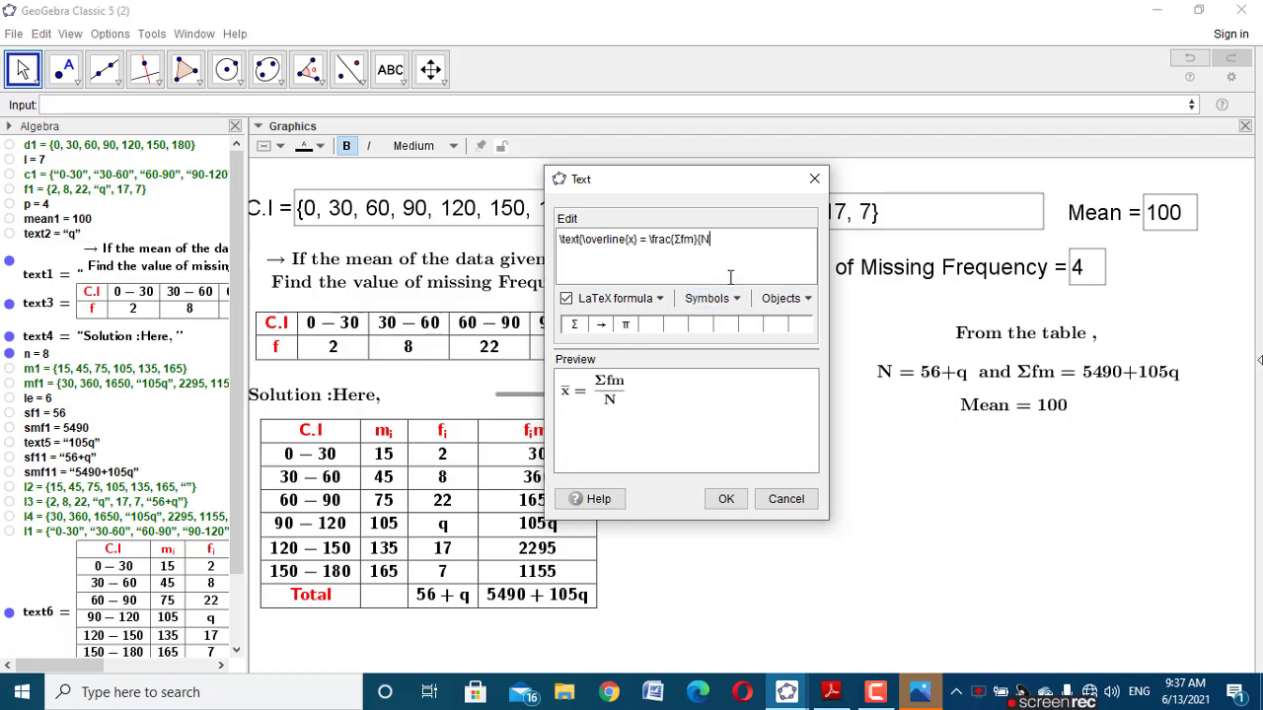
pyautogui.click(726, 495)
pyautogui.moveTo(732, 535); pyautogui.dragTo(1008, 464)
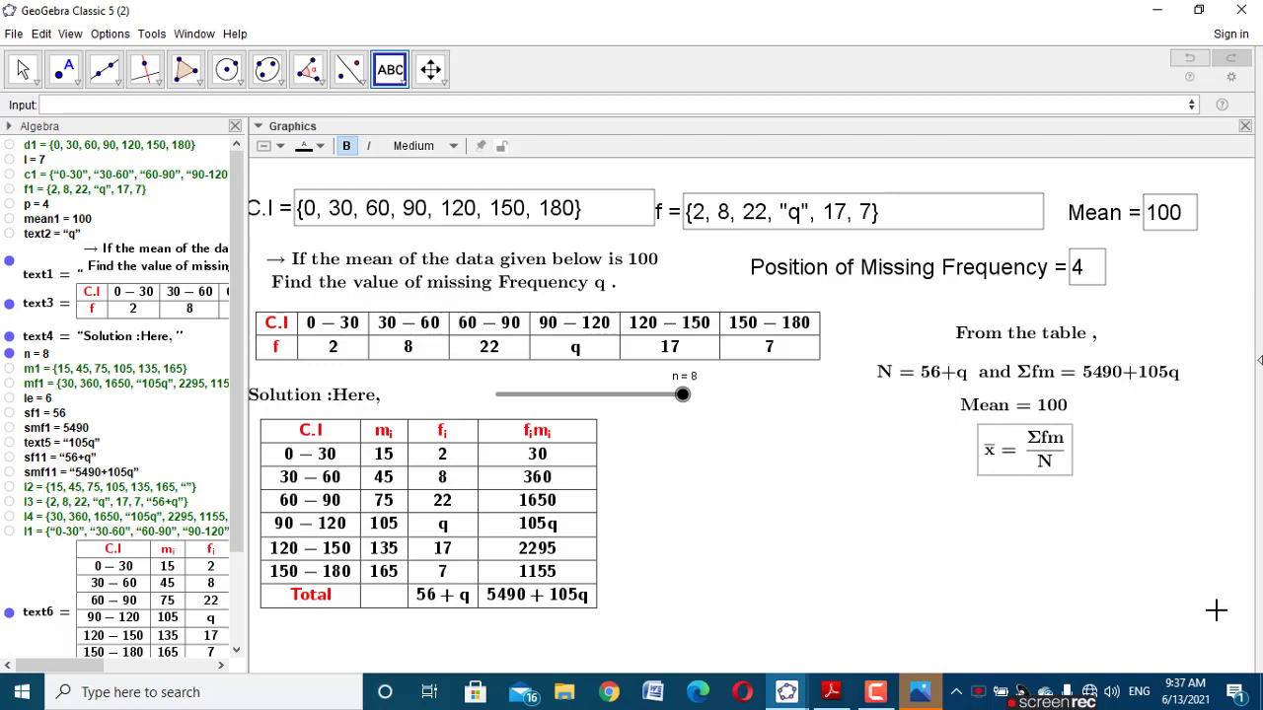
# Step: Add a LaTeX text "\text{ or, mean1 = \frac{smf11}{sf11}" with mean1, smf11 and sf11 as linked objects, and place it under the mean formula
pyautogui.click(753, 464)
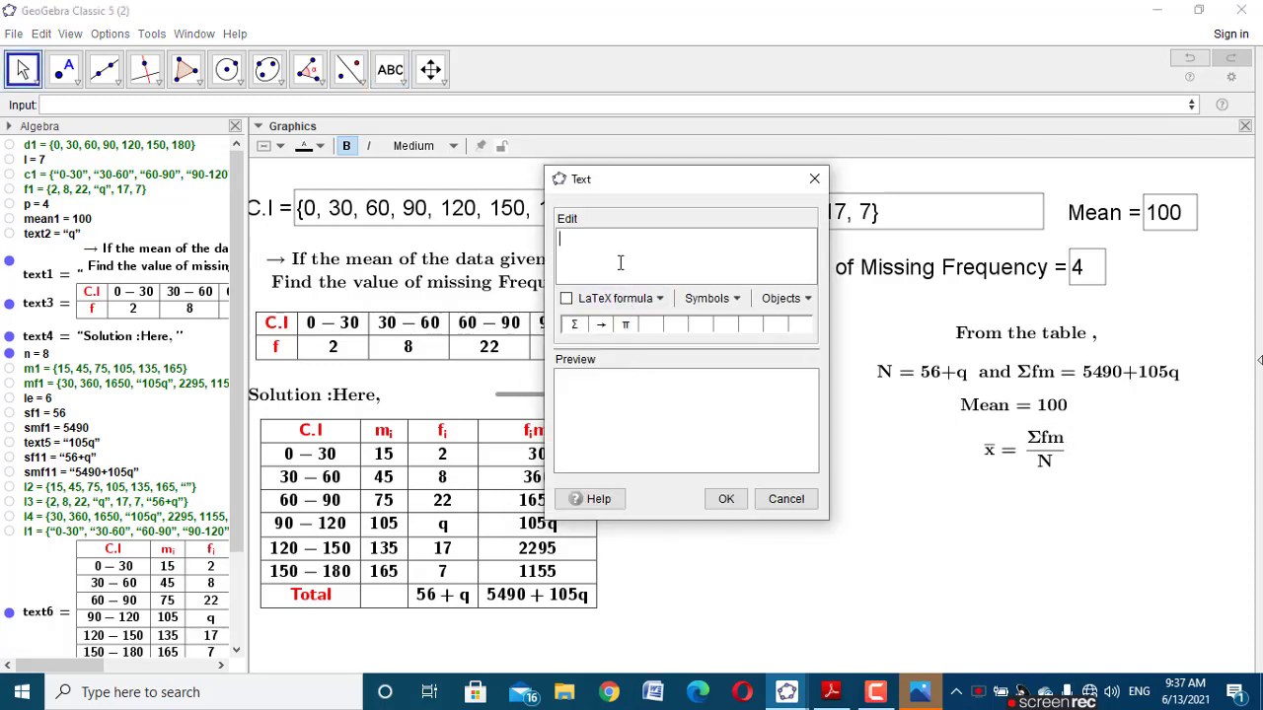
pyautogui.write('\\text{ or, mean1')
pyautogui.click(81, 220)
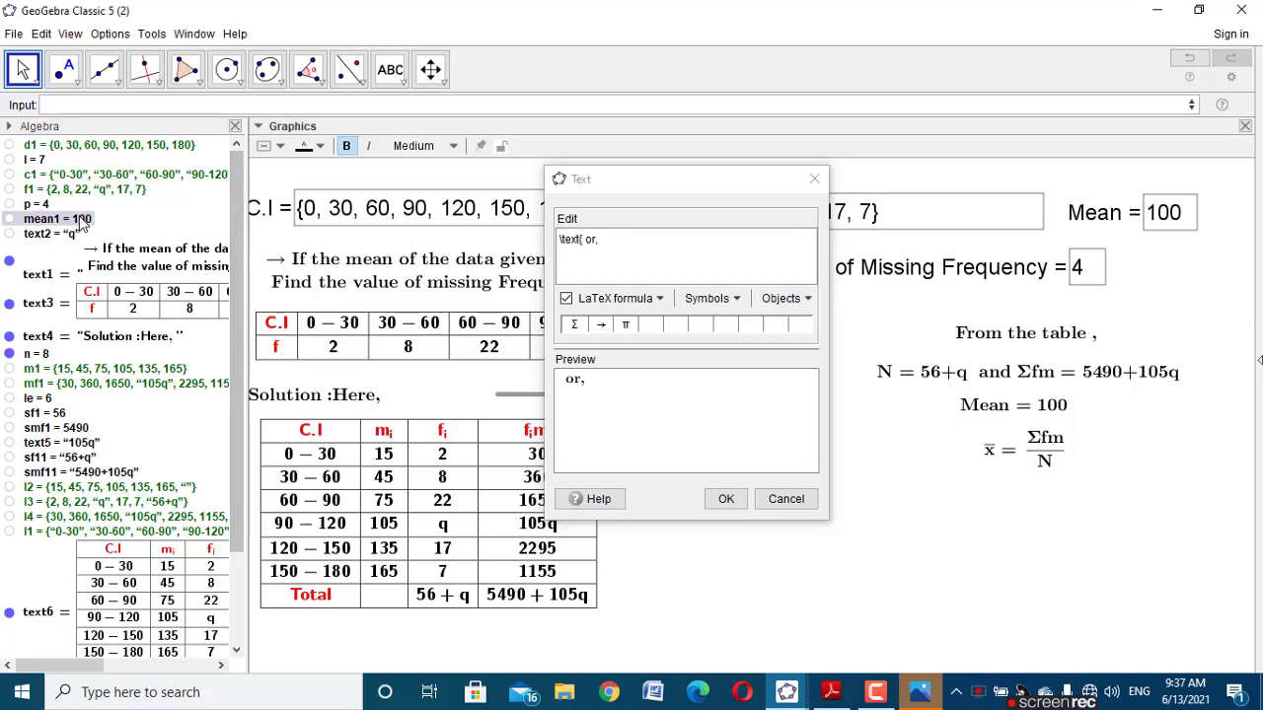
pyautogui.click(674, 257)
pyautogui.write('= \\')
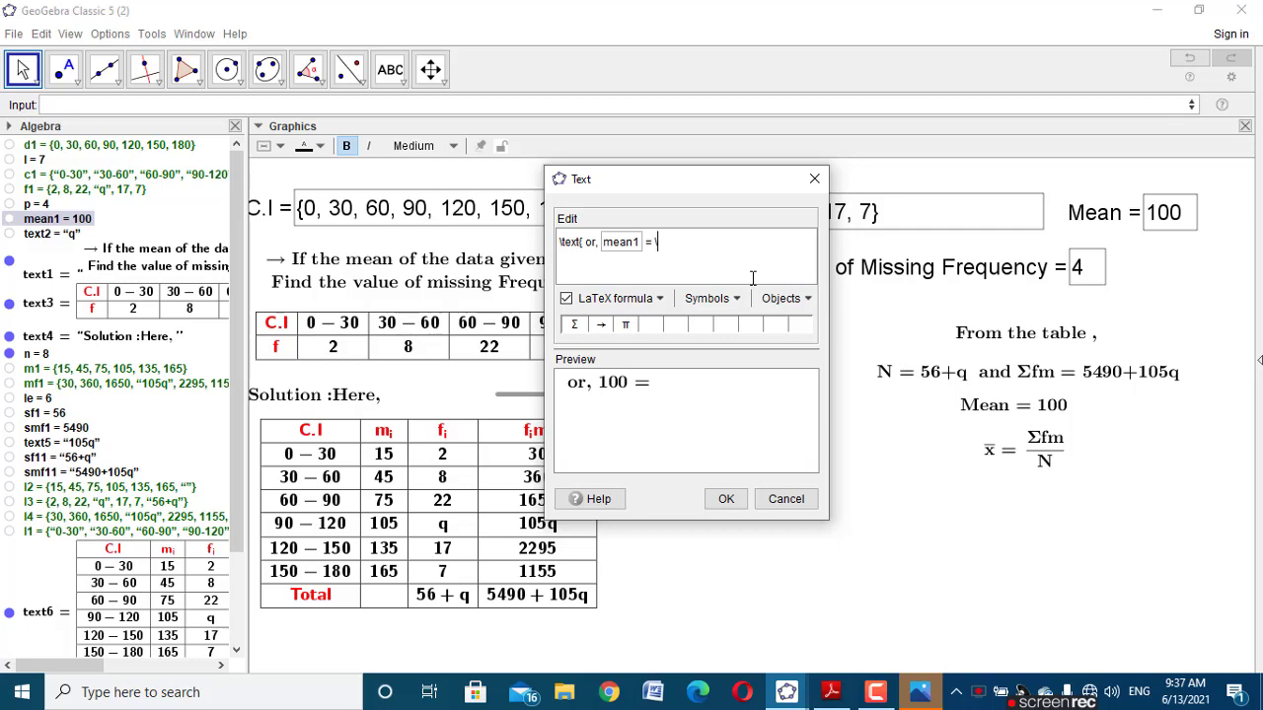
pyautogui.write('frac{')
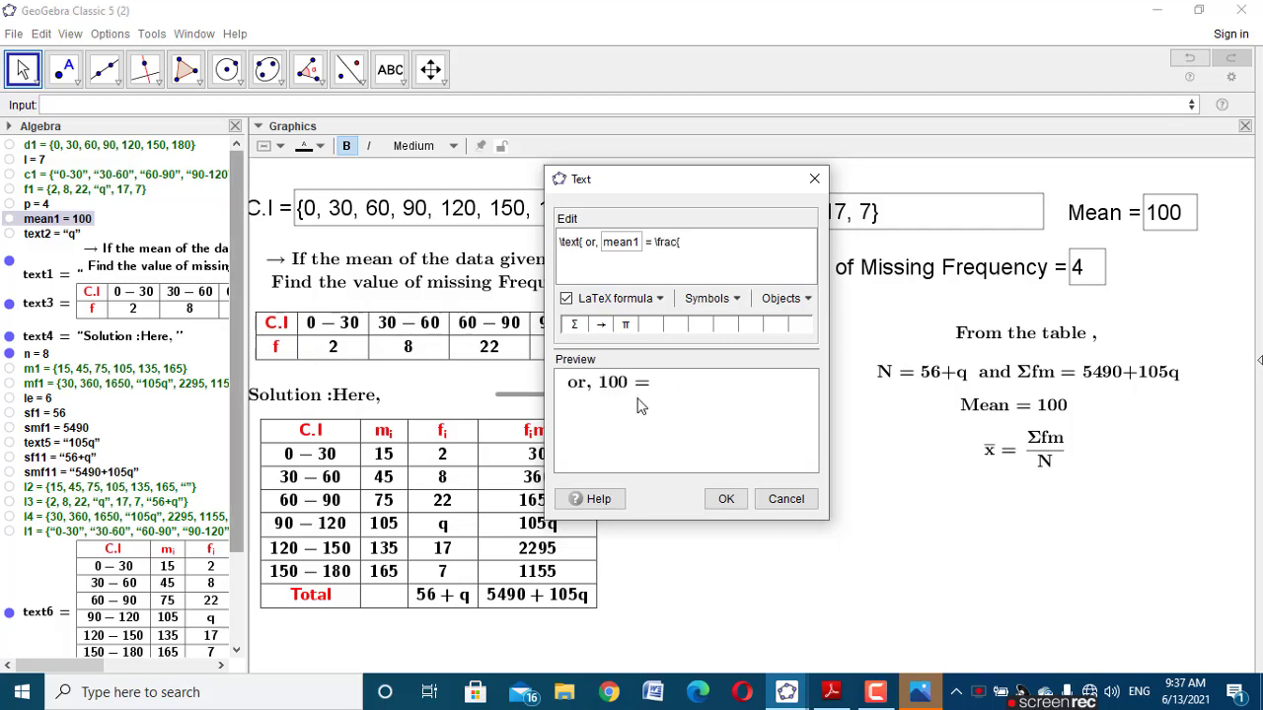
pyautogui.click(128, 473)
pyautogui.write('}{')
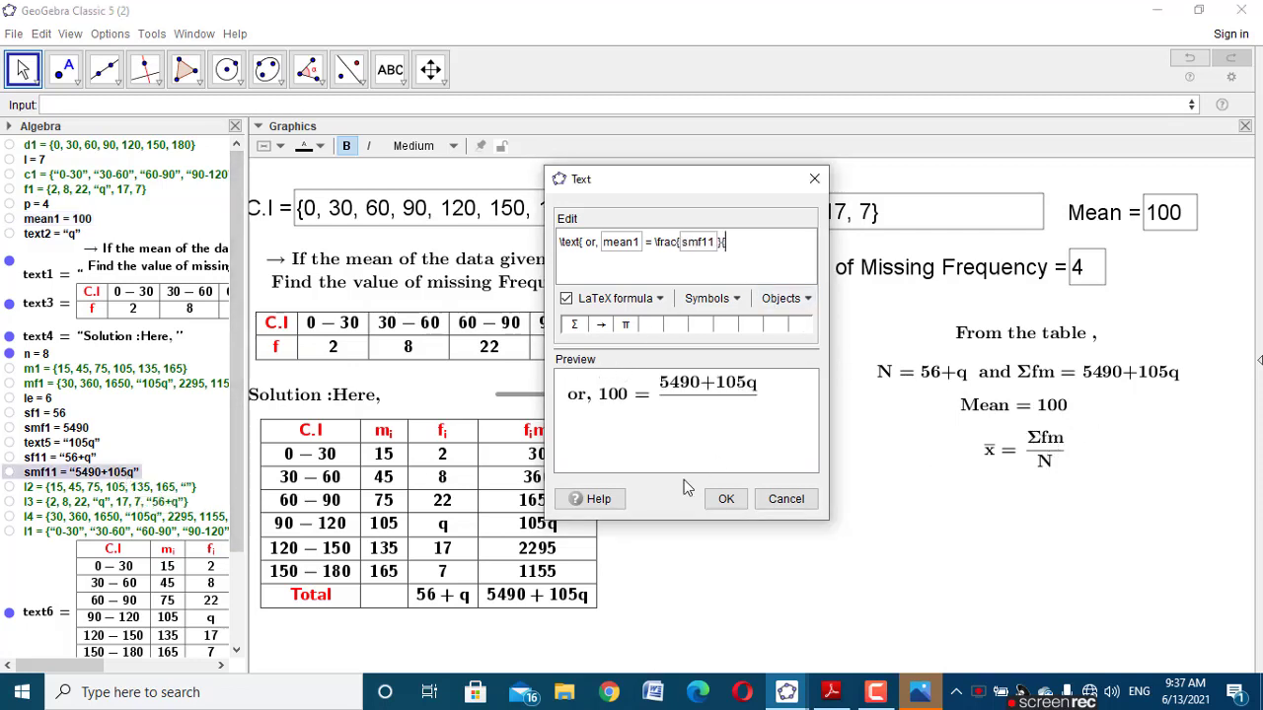
pyautogui.click(69, 459)
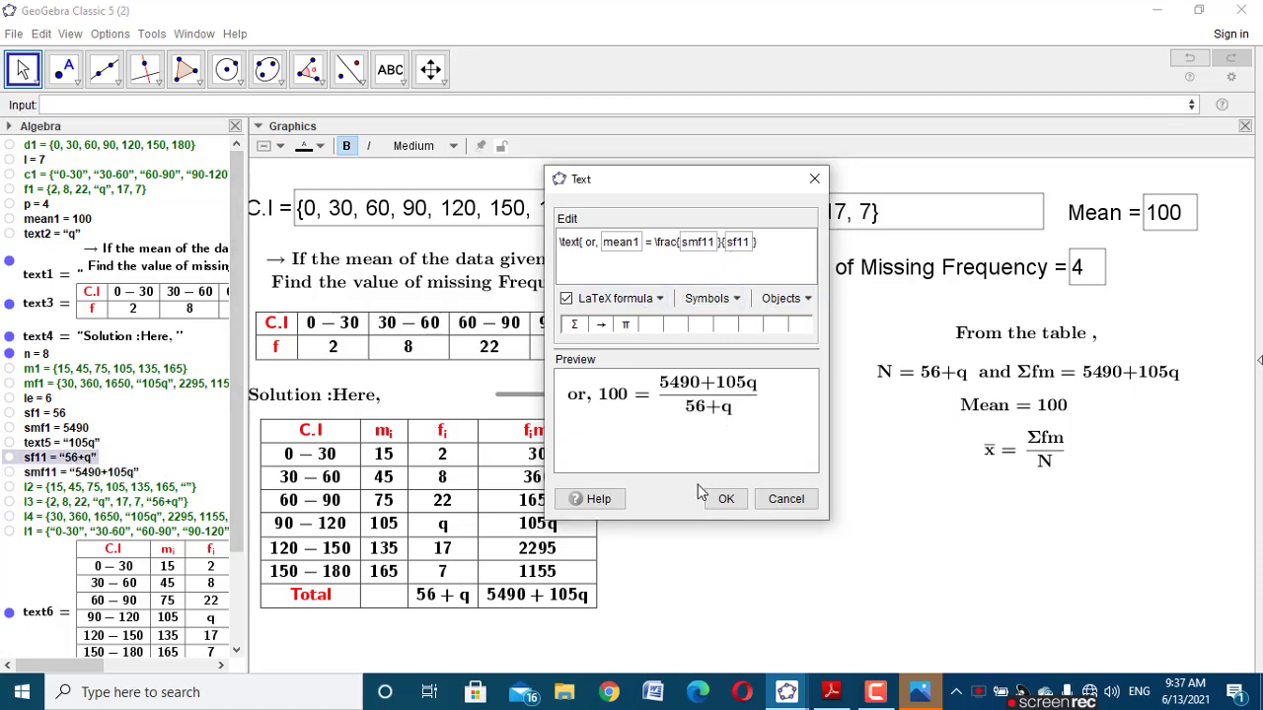
pyautogui.click(726, 498)
pyautogui.moveTo(943, 493); pyautogui.dragTo(1010, 517)
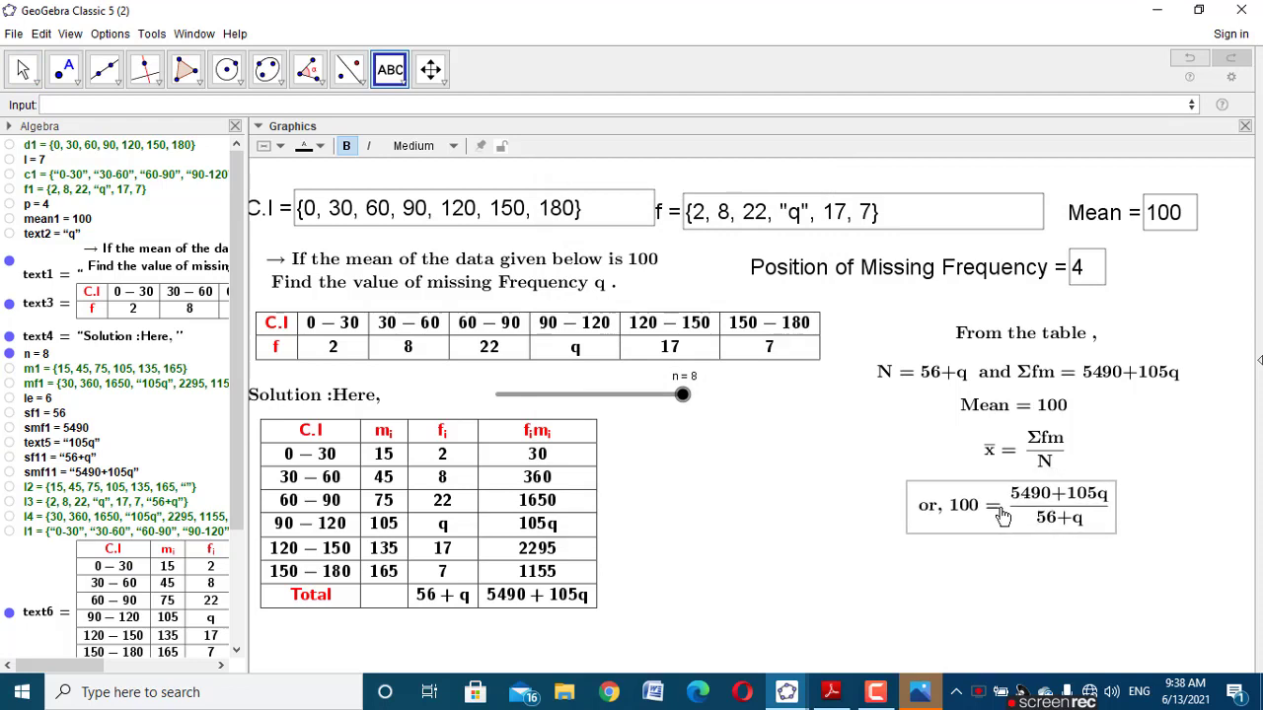
# Step: Add a LaTeX text "\text{or, mean1(sf11)=smf11" with mean1, sf11 and smf11 as linked objects, and place it under the fraction line
pyautogui.click(22, 69)
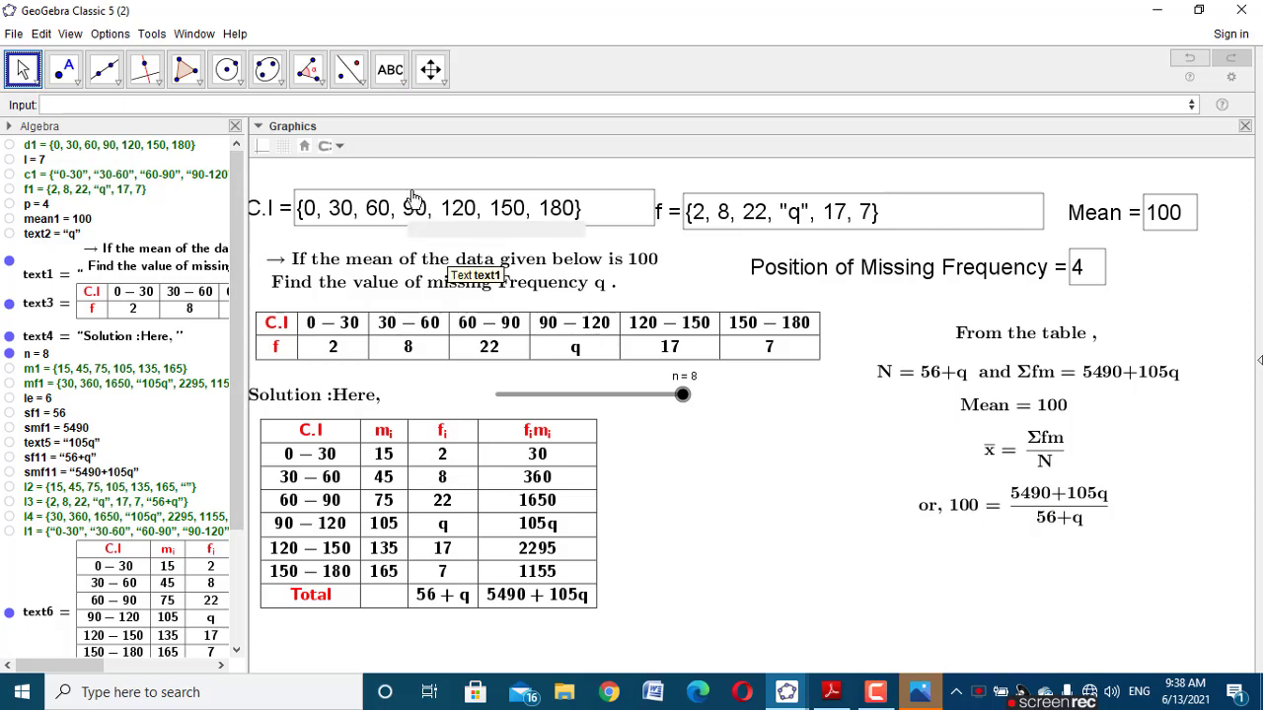
pyautogui.click(400, 85)
pyautogui.click(657, 484)
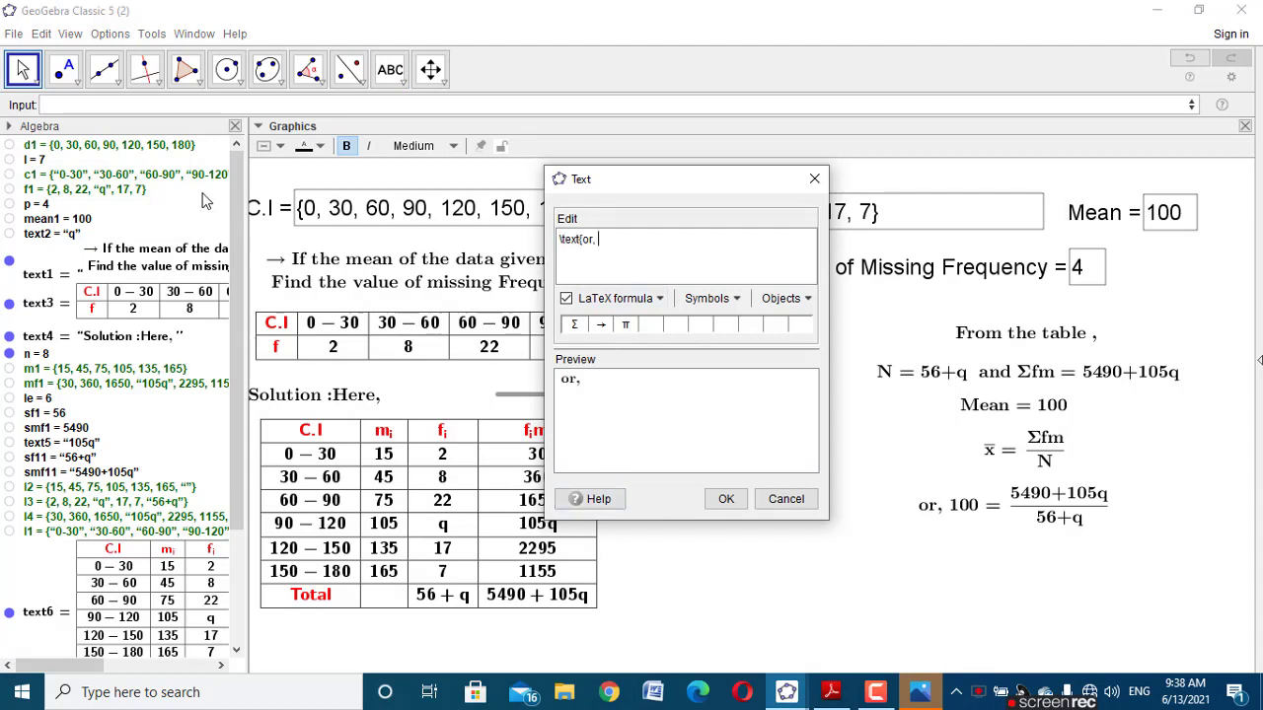
pyautogui.click(83, 221)
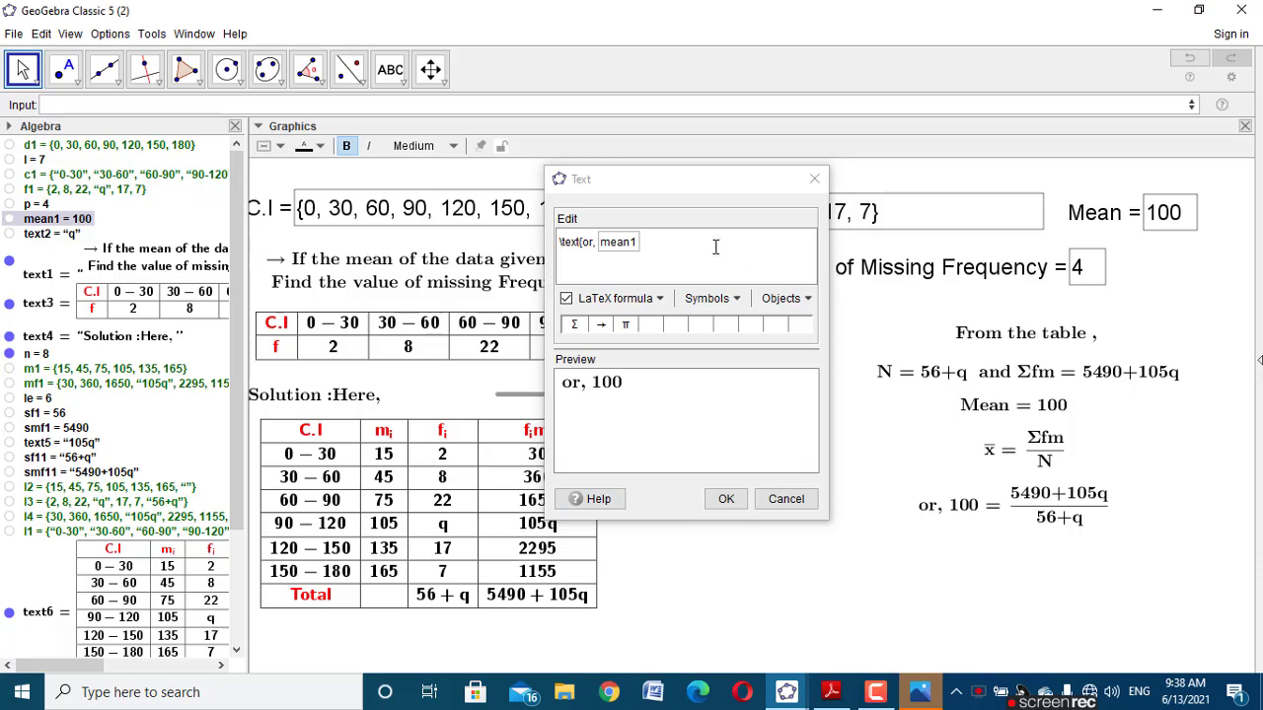
pyautogui.click(680, 243)
pyautogui.write('(')
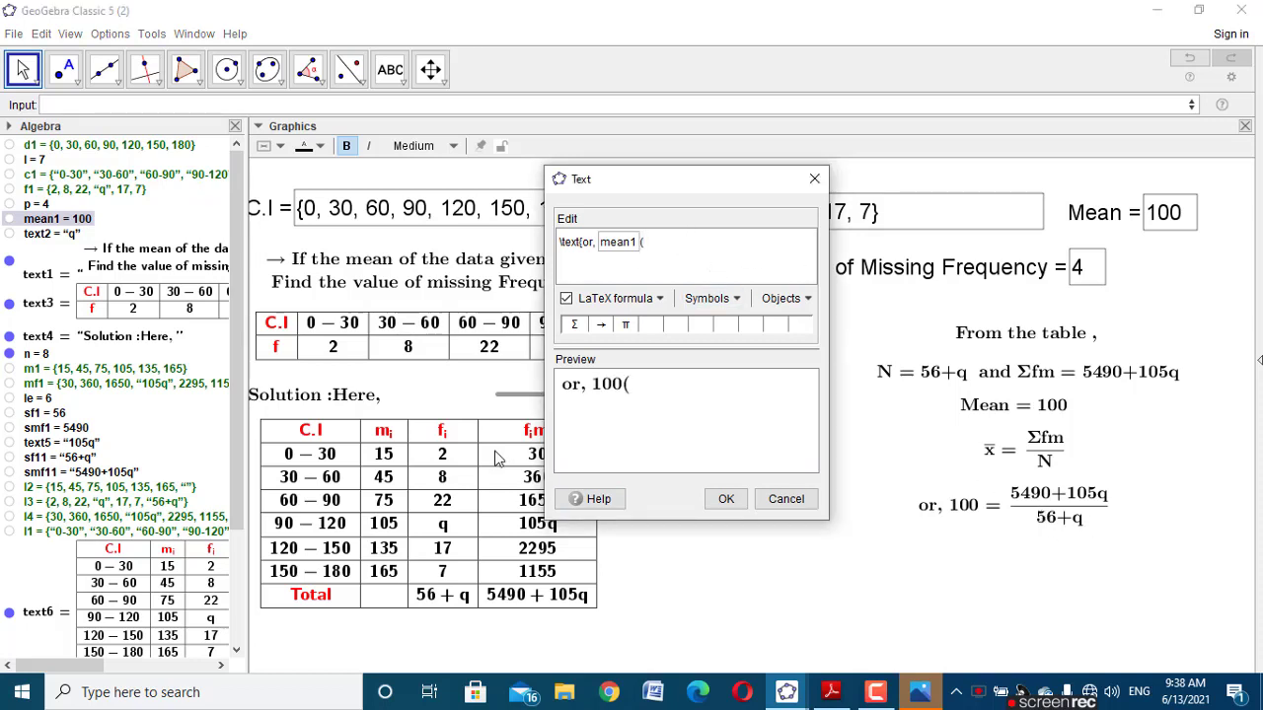
pyautogui.click(71, 460)
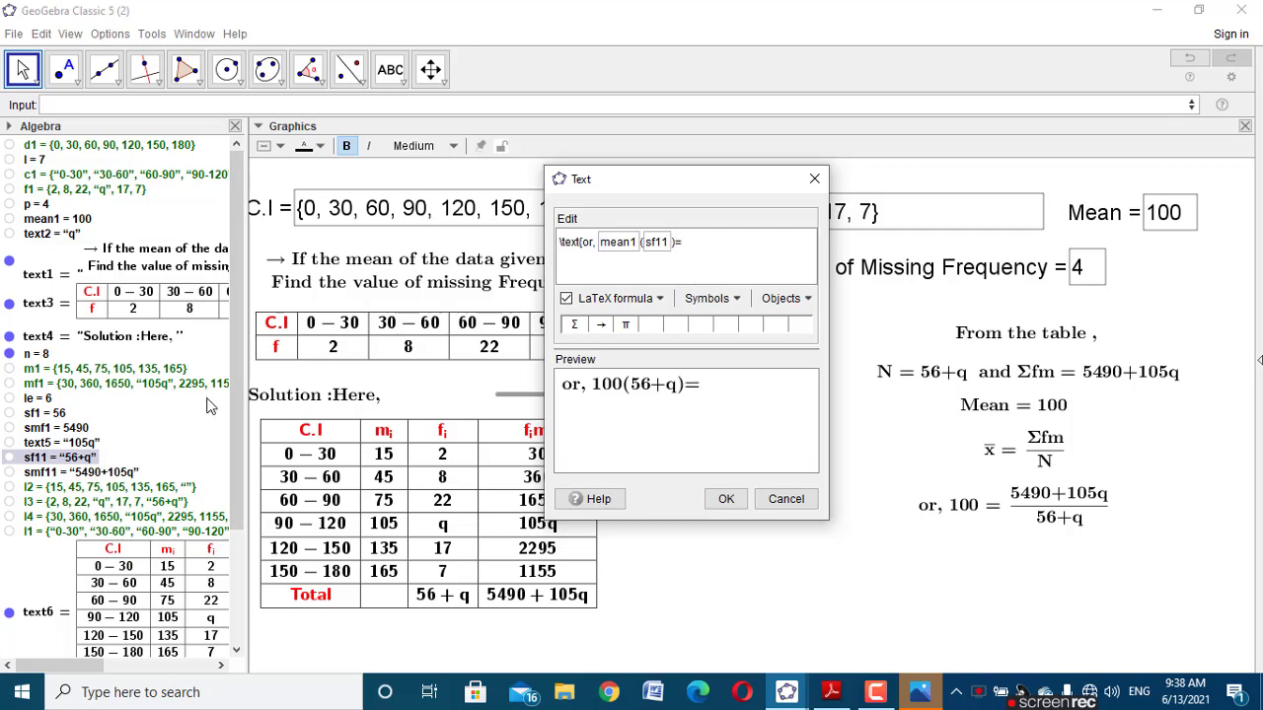
pyautogui.click(86, 472)
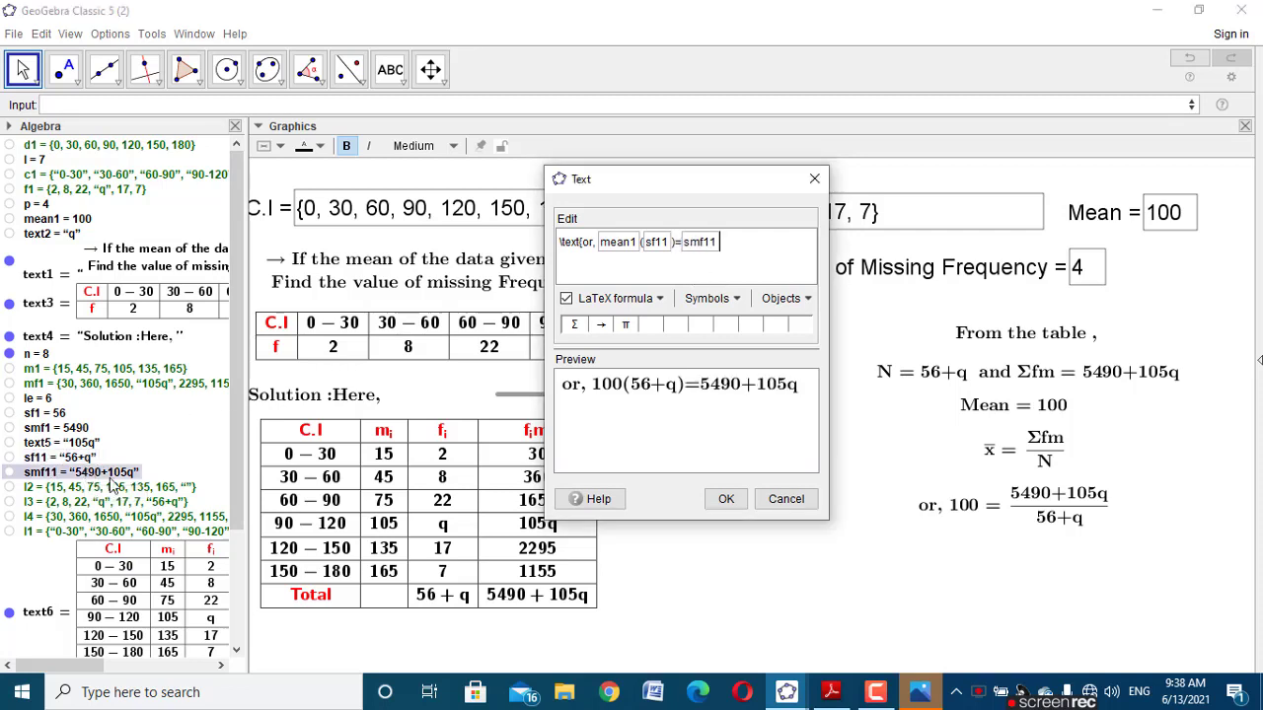
pyautogui.click(725, 498)
pyautogui.moveTo(999, 497); pyautogui.dragTo(1007, 545)
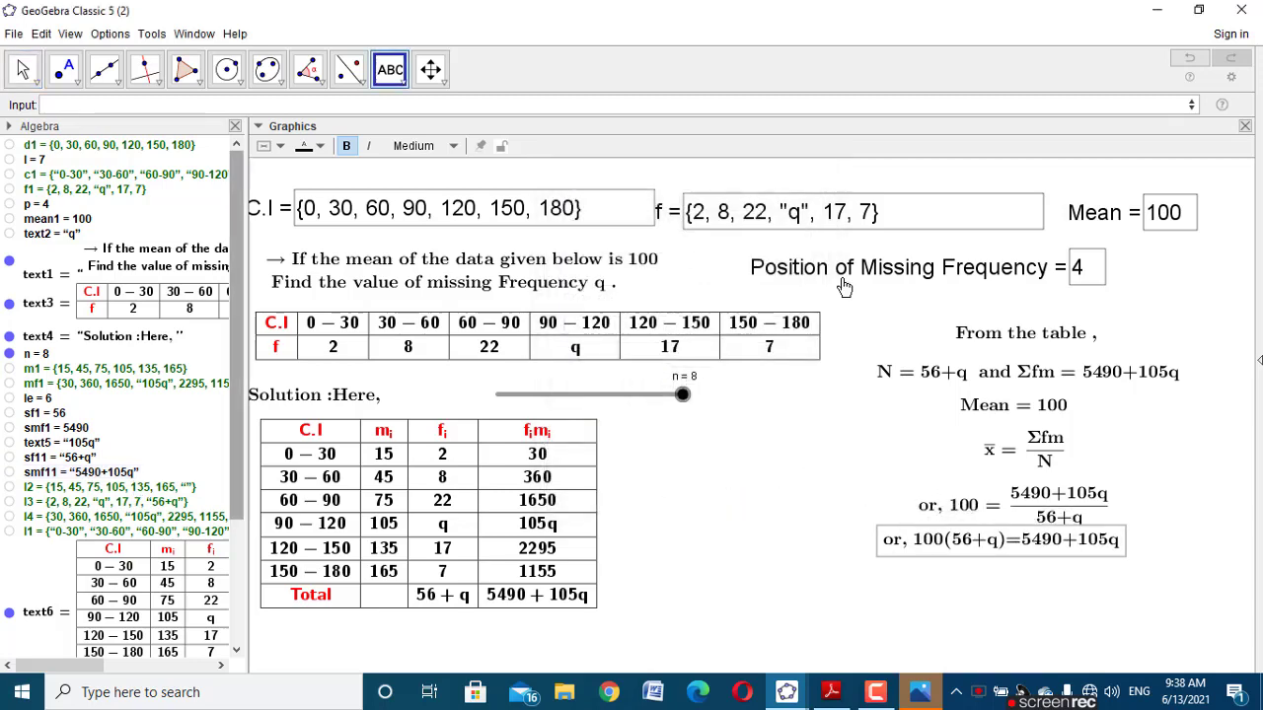
# Step: Define a new number as mean1*sf1 and rename it mmn
pyautogui.click(22, 69)
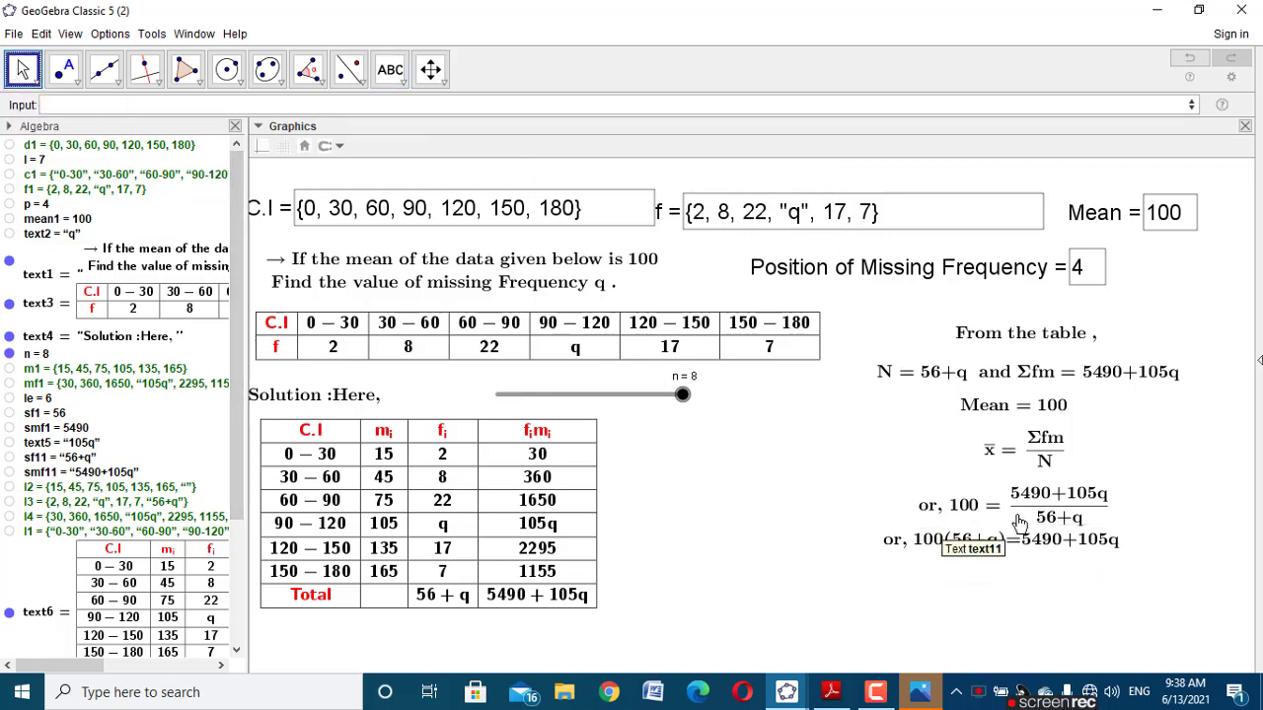
pyautogui.click(171, 105)
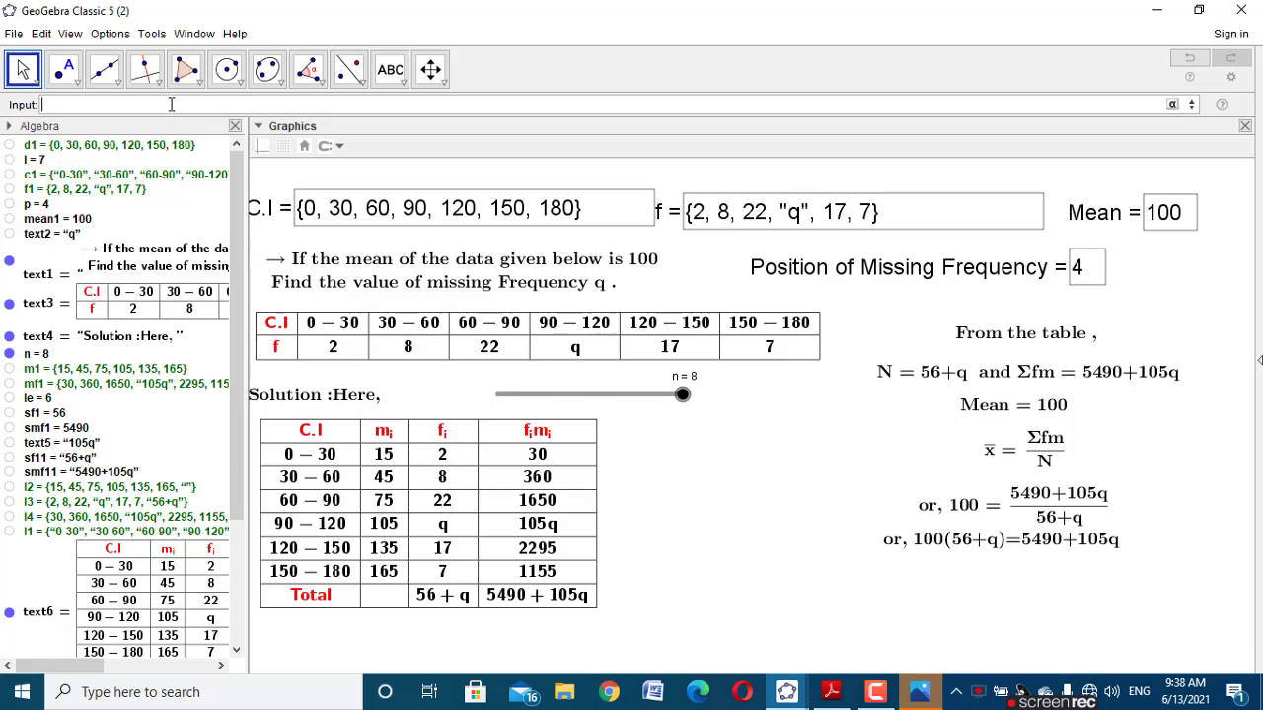
pyautogui.write('mean1')
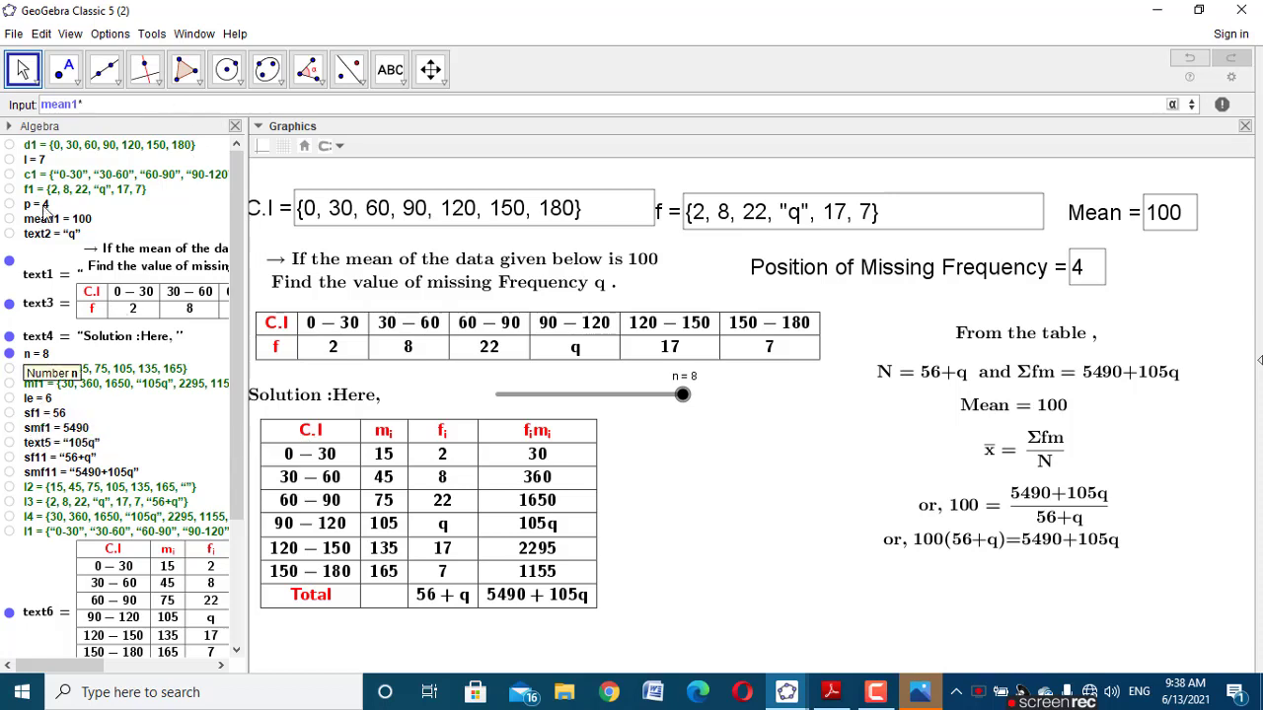
pyautogui.write('*sf1')
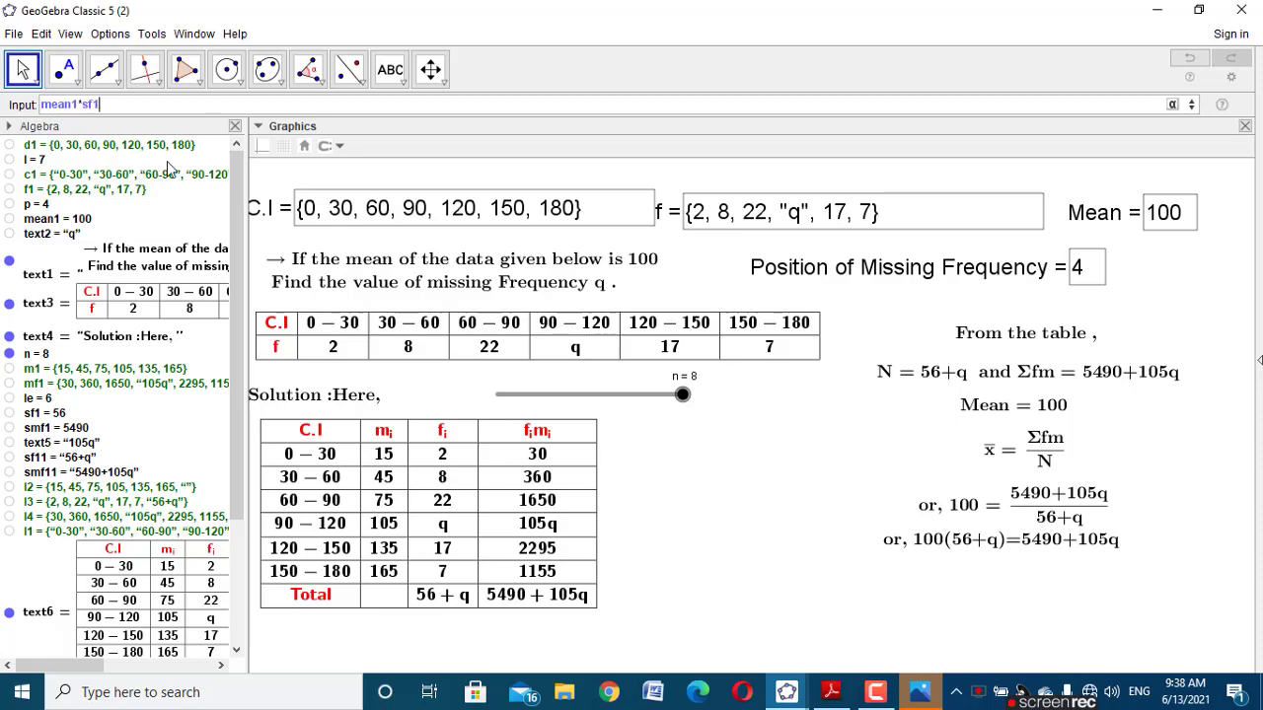
pyautogui.press('Return')
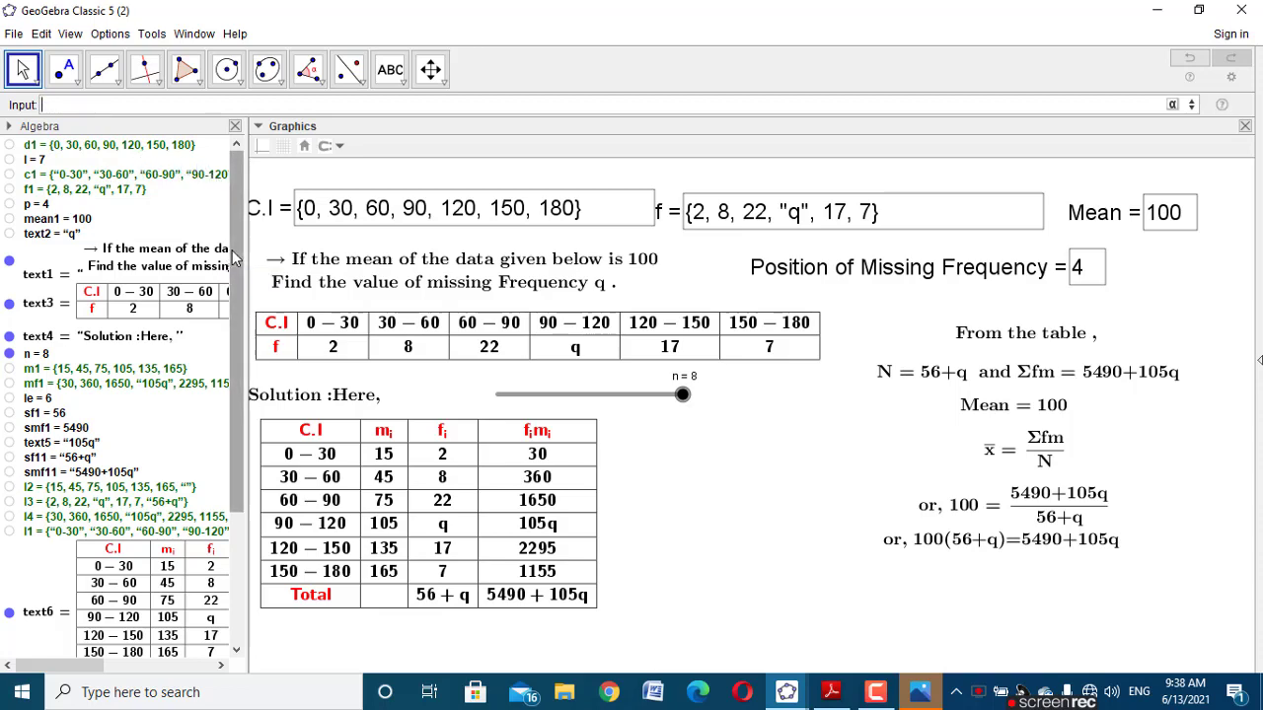
pyautogui.moveTo(236, 259); pyautogui.dragTo(247, 592)
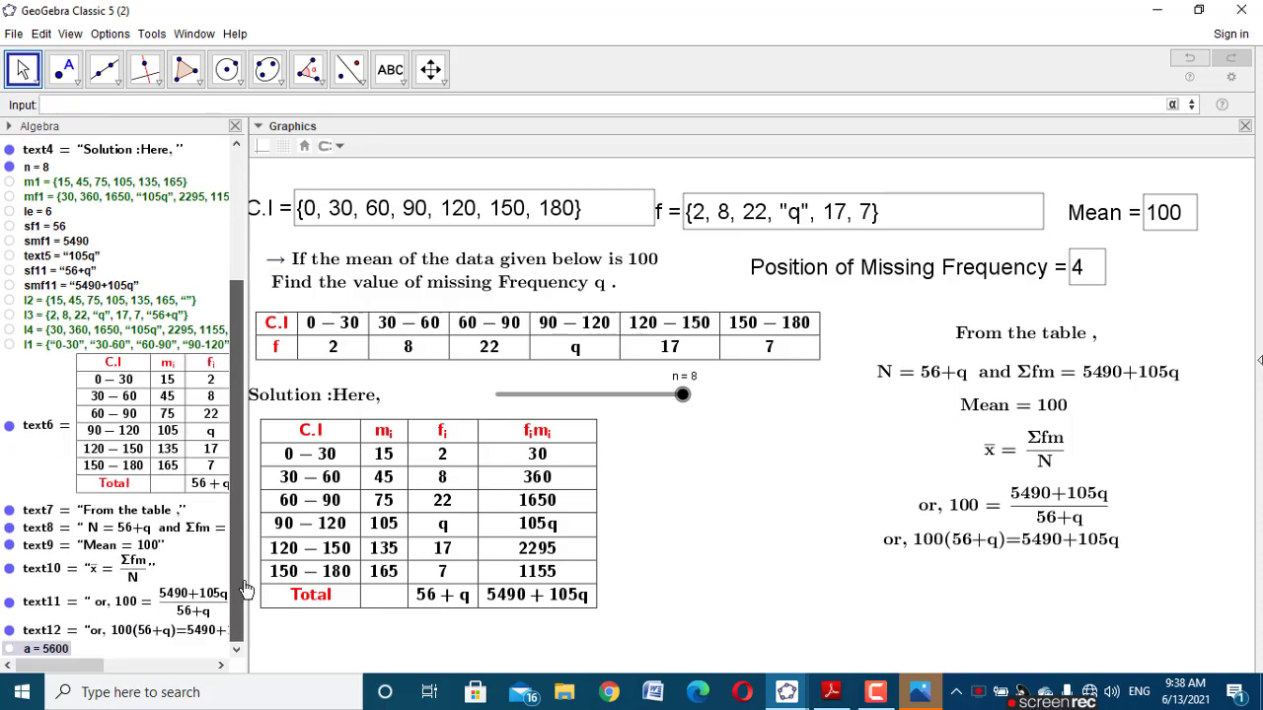
pyautogui.rightClick(43, 655)
pyautogui.click(72, 648)
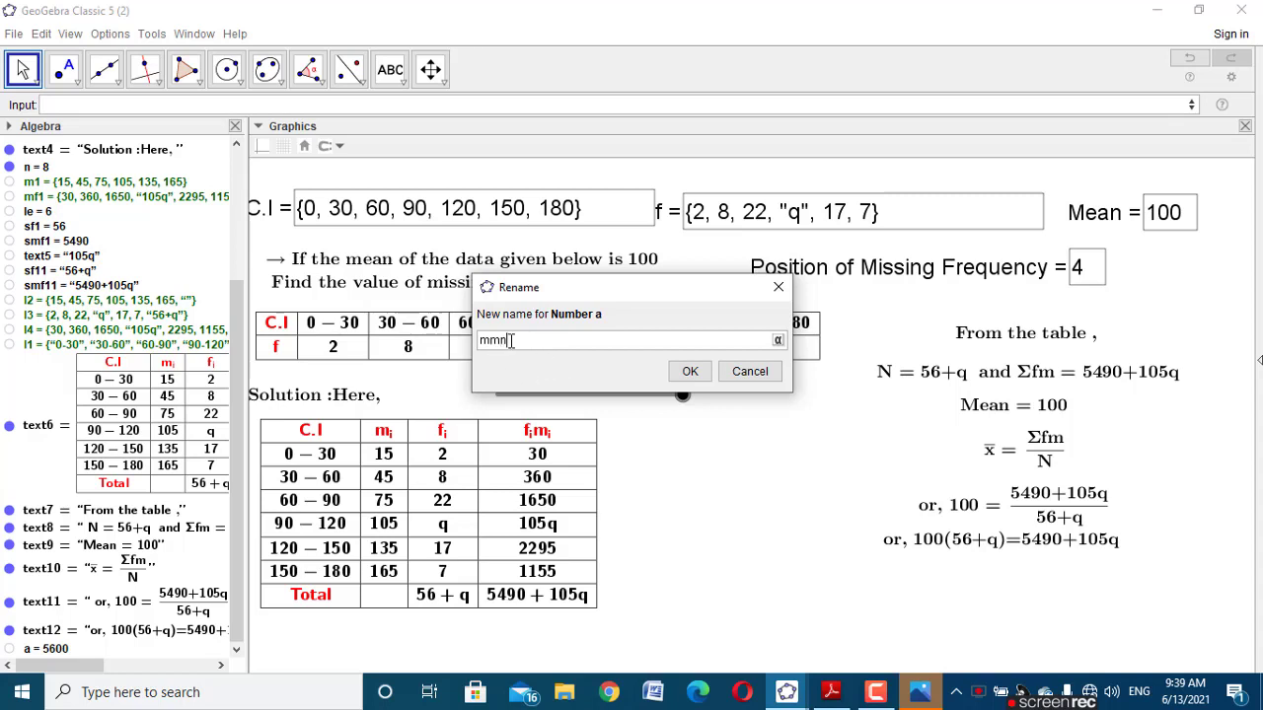
pyautogui.click(687, 373)
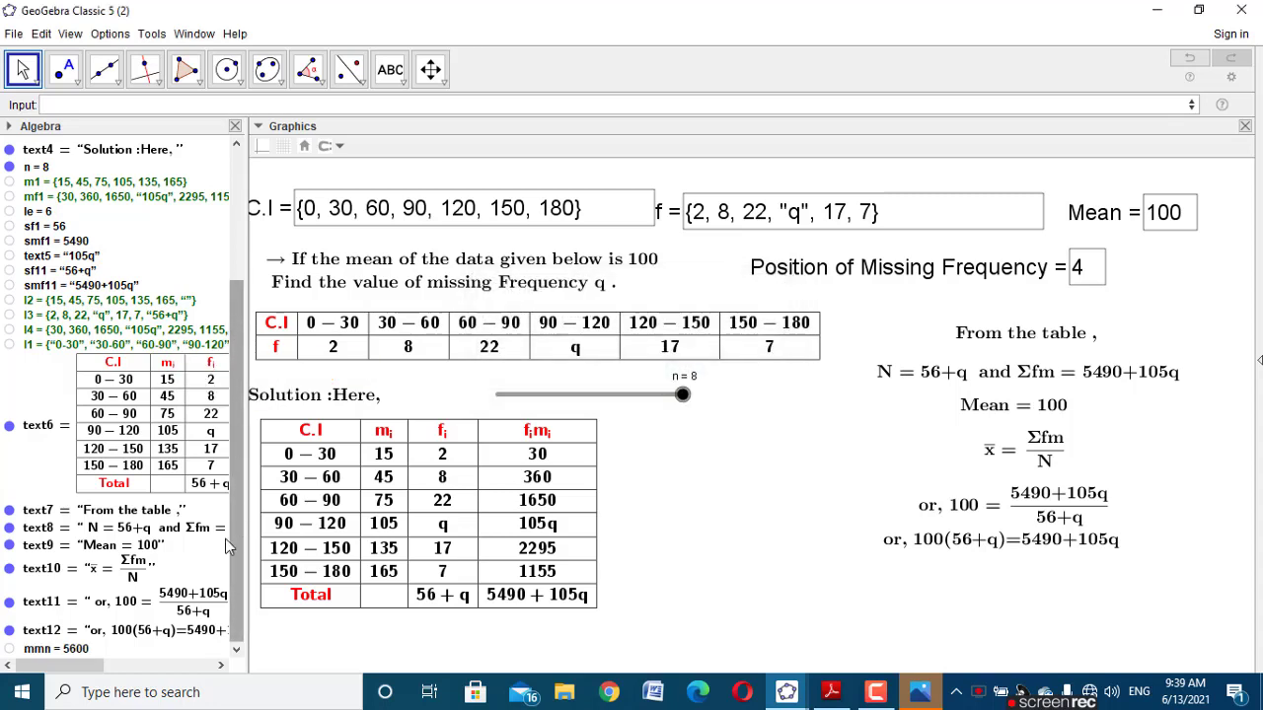
# Step: Add a LaTeX text "\text{ or, mmn+mean1text2 = smf11" with mmn, mean1, text2 and smf11 as linked objects, and place it under the last working line
pyautogui.click(390, 69)
pyautogui.click(648, 487)
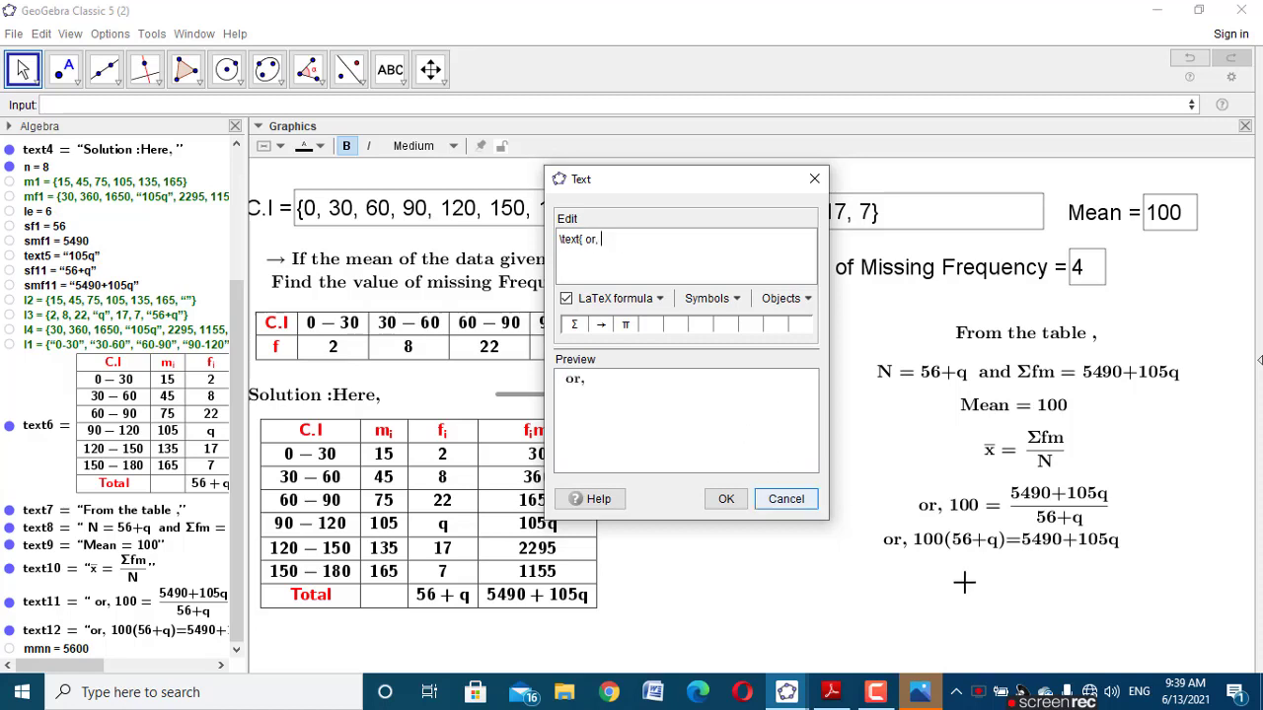
pyautogui.click(82, 653)
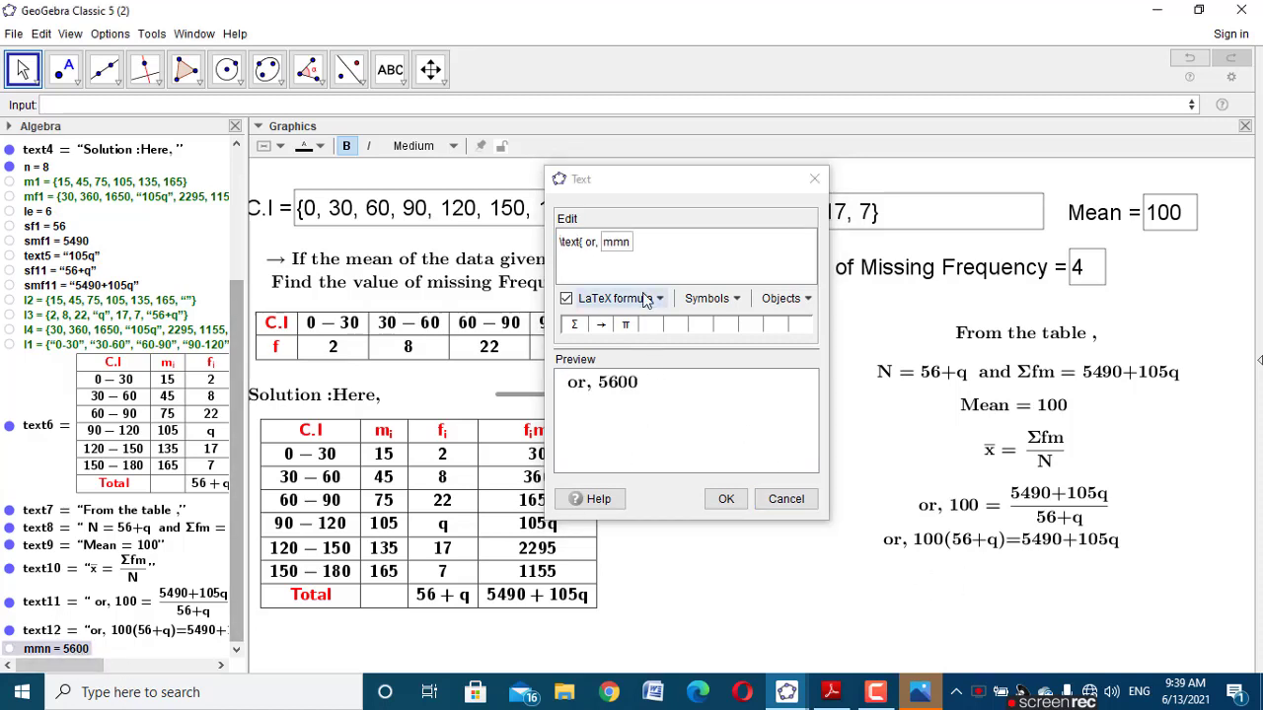
pyautogui.click(656, 248)
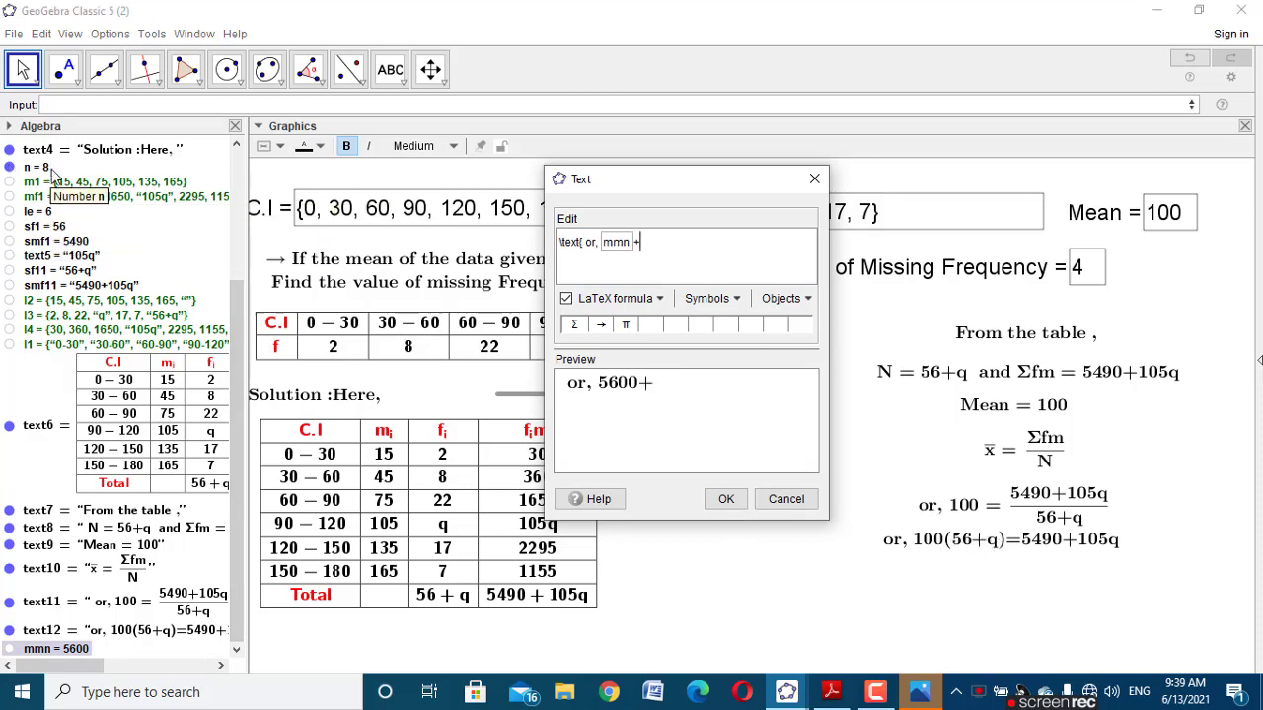
pyautogui.scroll(5, 49, 225)
pyautogui.click(54, 217)
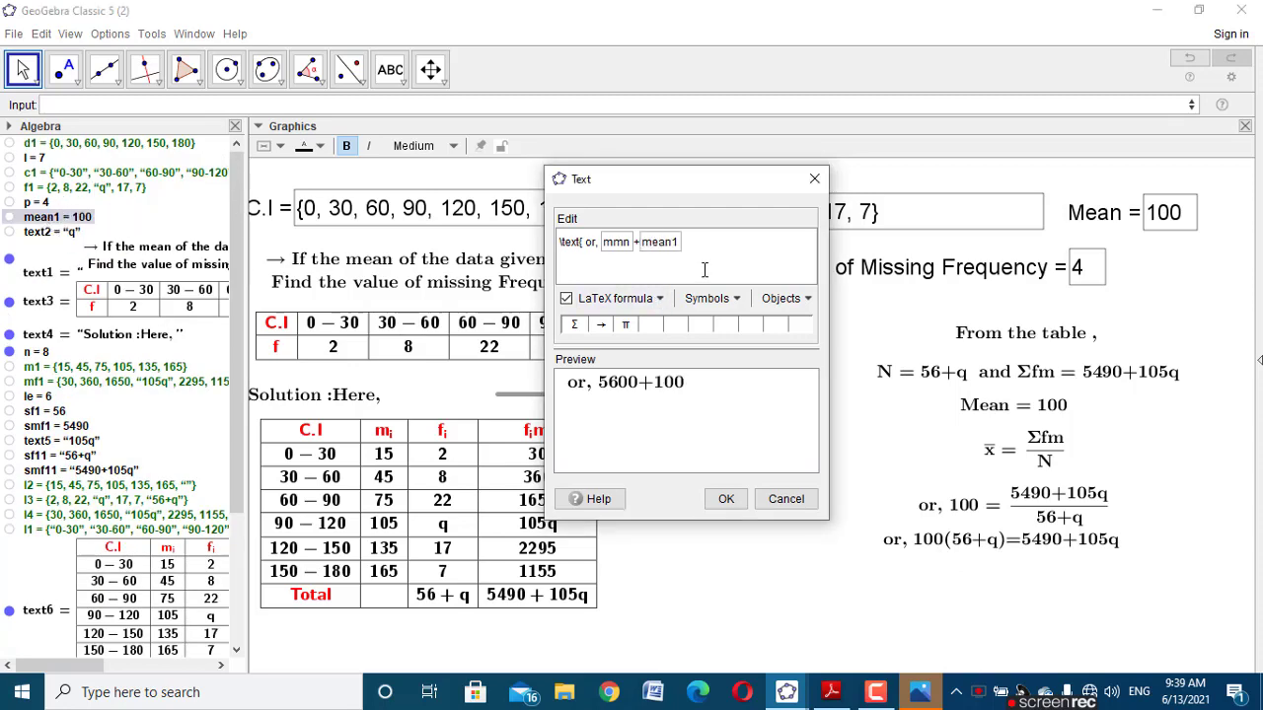
pyautogui.click(50, 232)
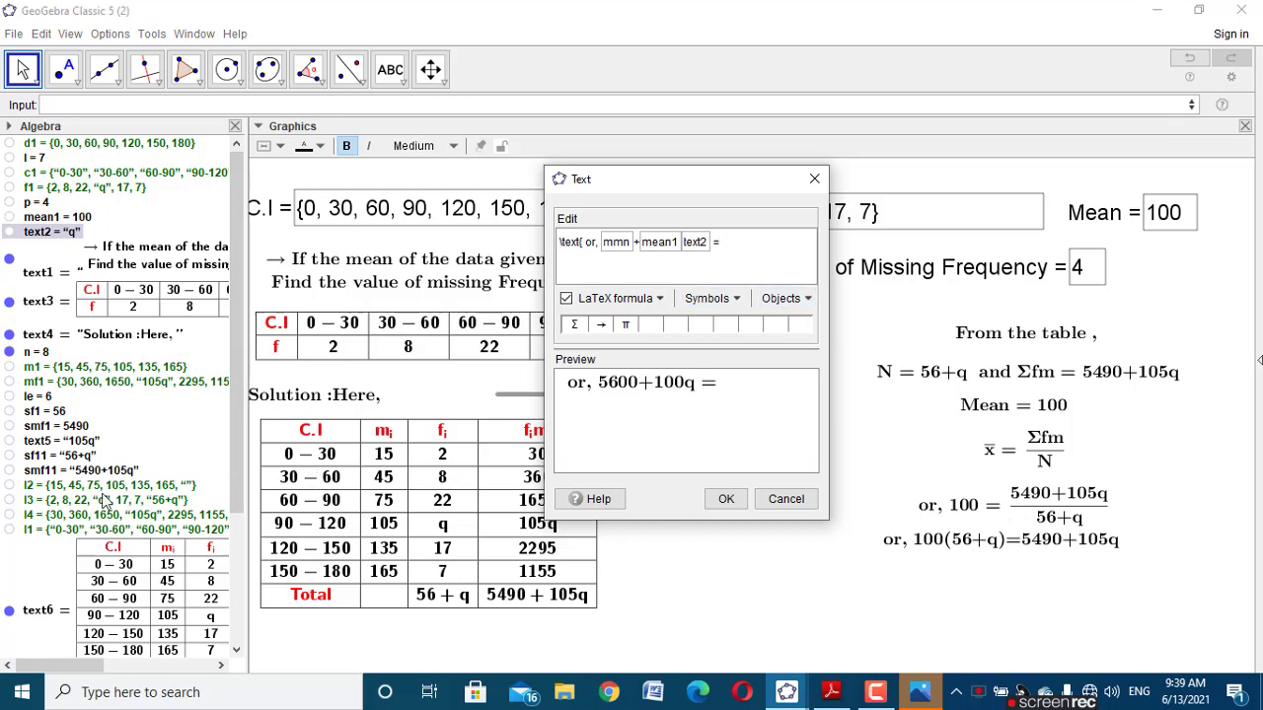
pyautogui.click(62, 472)
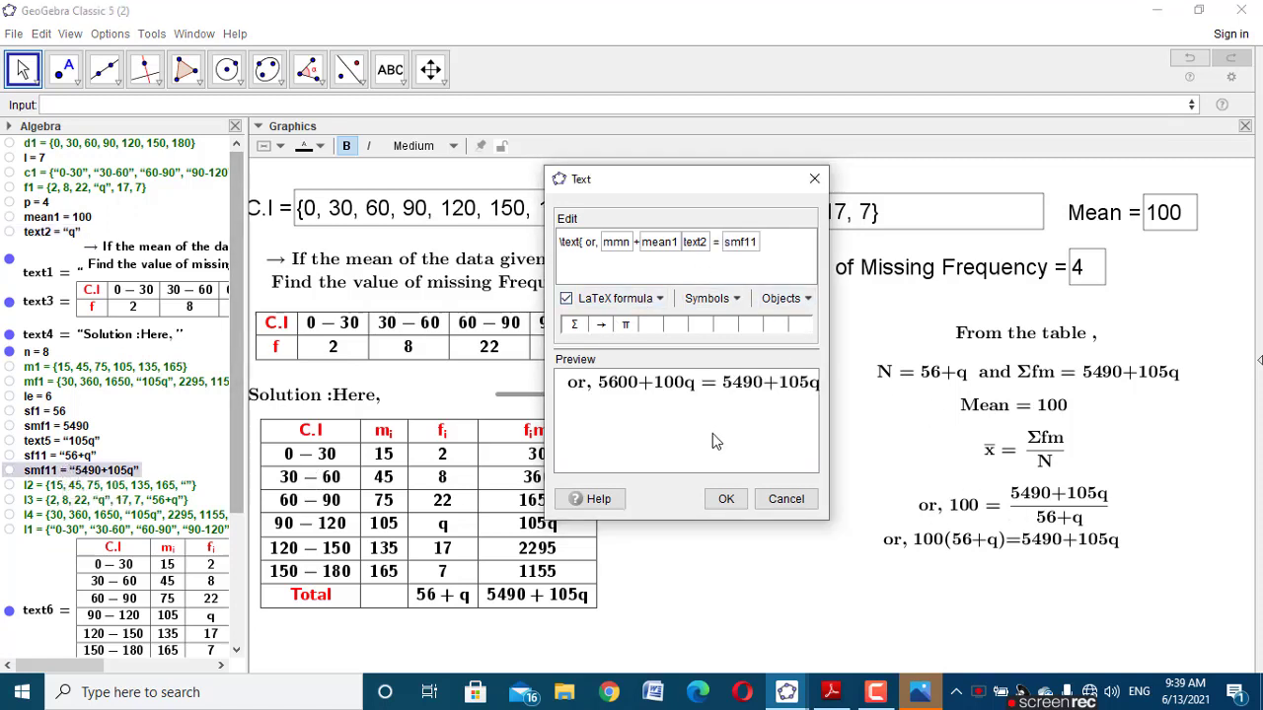
pyautogui.click(725, 496)
pyautogui.moveTo(855, 545); pyautogui.dragTo(966, 572)
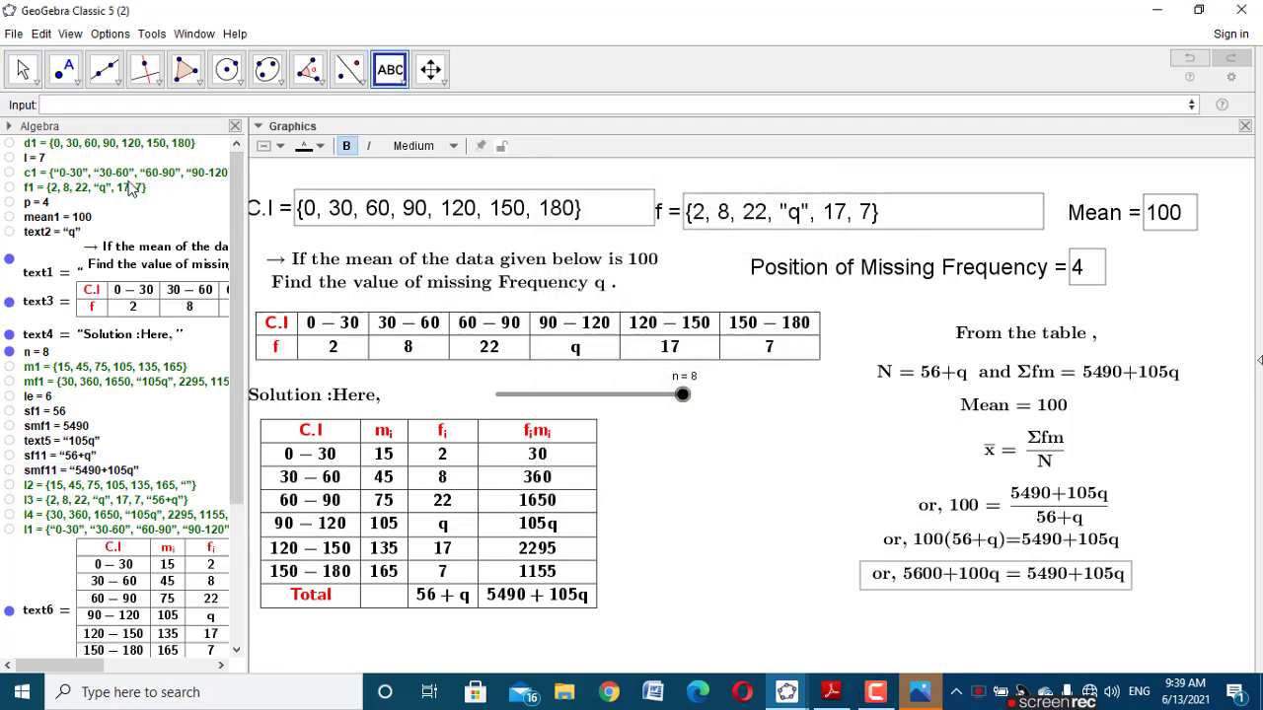
pyautogui.click(24, 69)
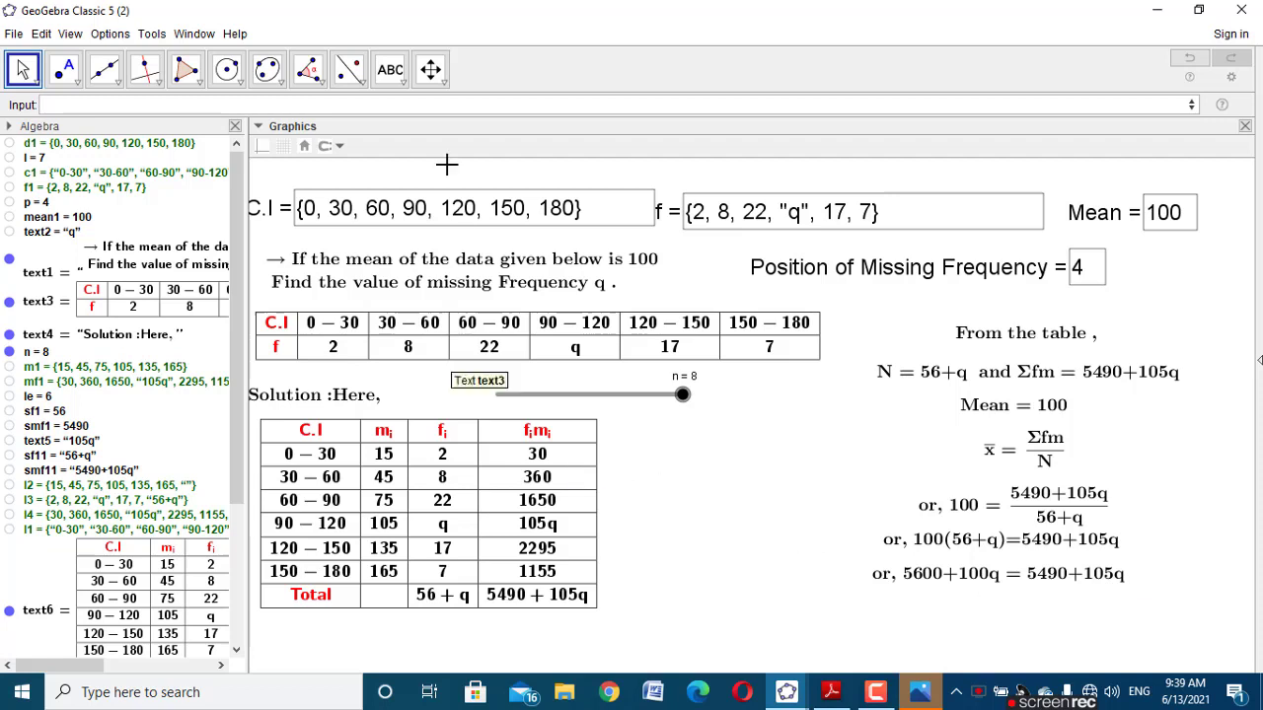
# Step: Start a new LaTeX text "\text{ or, text5−mean1text2 =" with text5, mean1 and text2 as linked objects
pyautogui.click(391, 73)
pyautogui.click(667, 512)
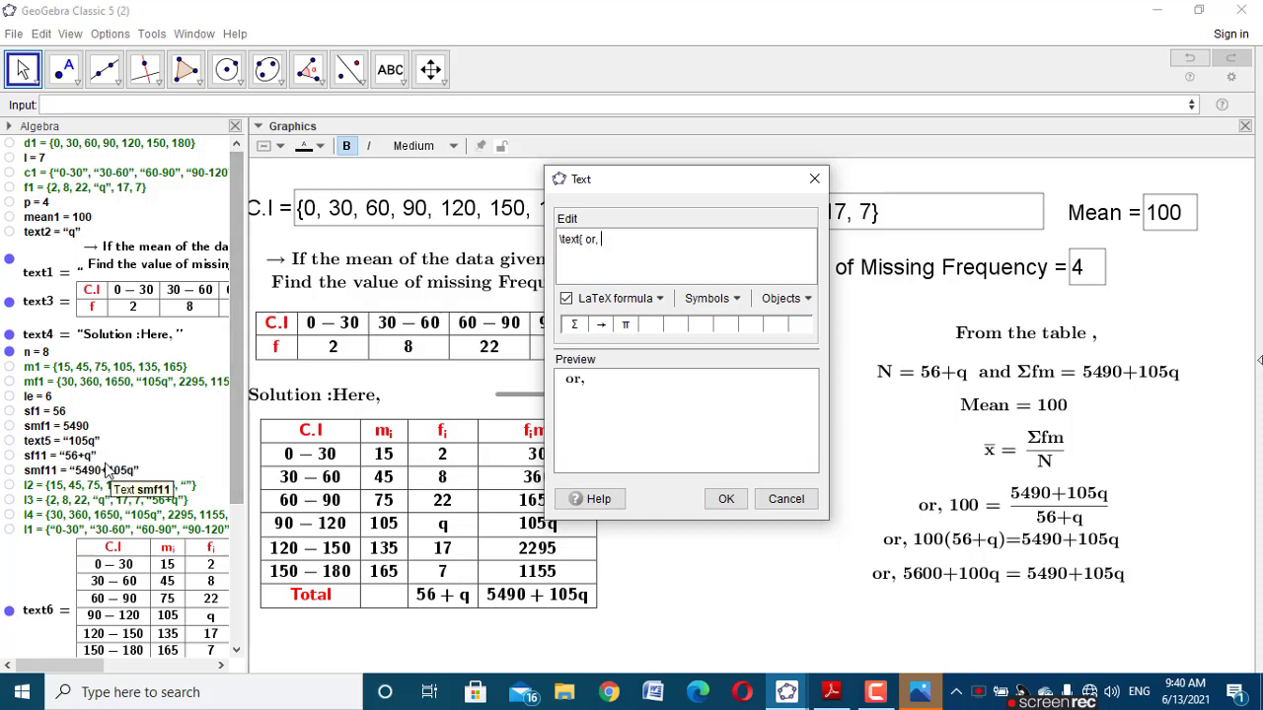
pyautogui.click(89, 441)
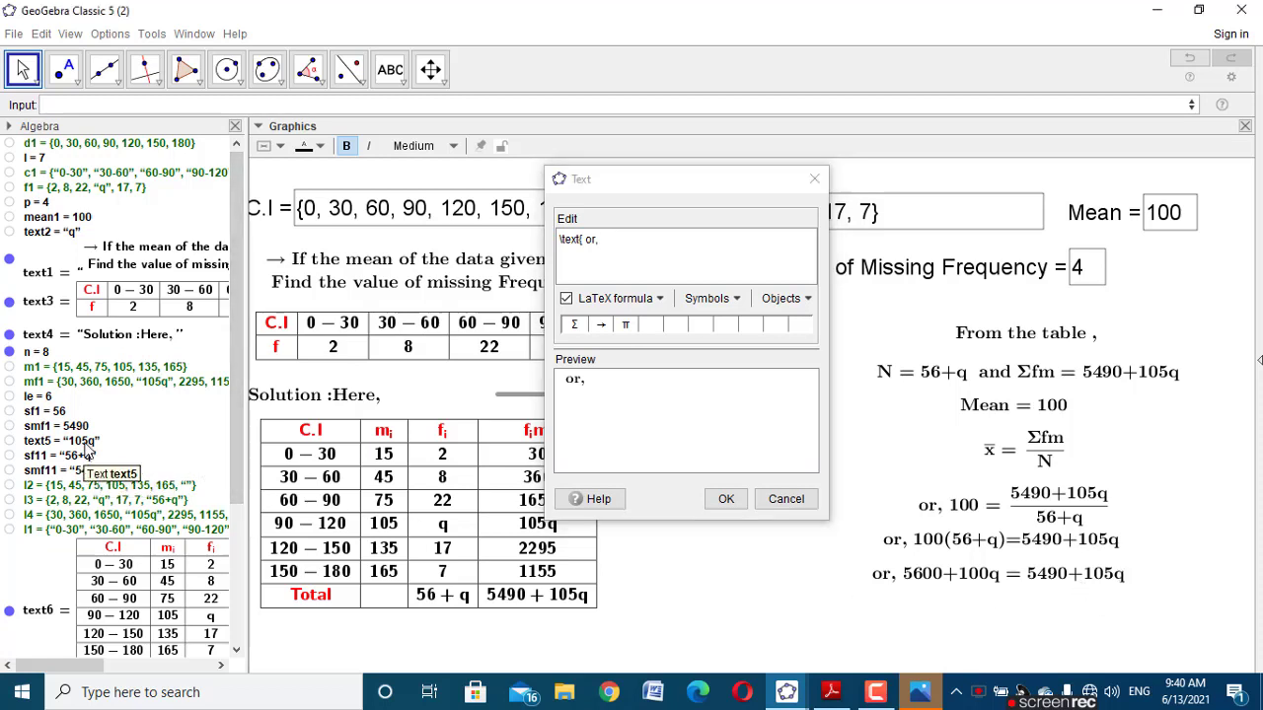
pyautogui.click(660, 249)
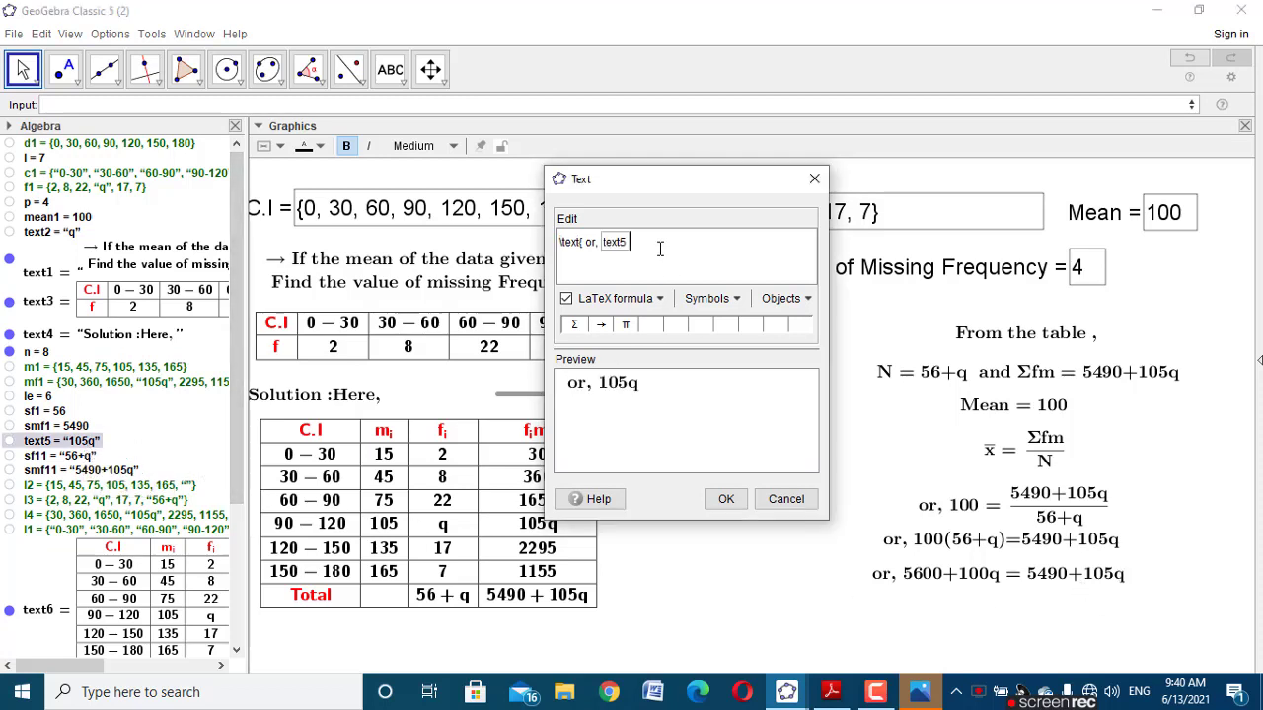
pyautogui.click(709, 298)
pyautogui.moveTo(740, 345)
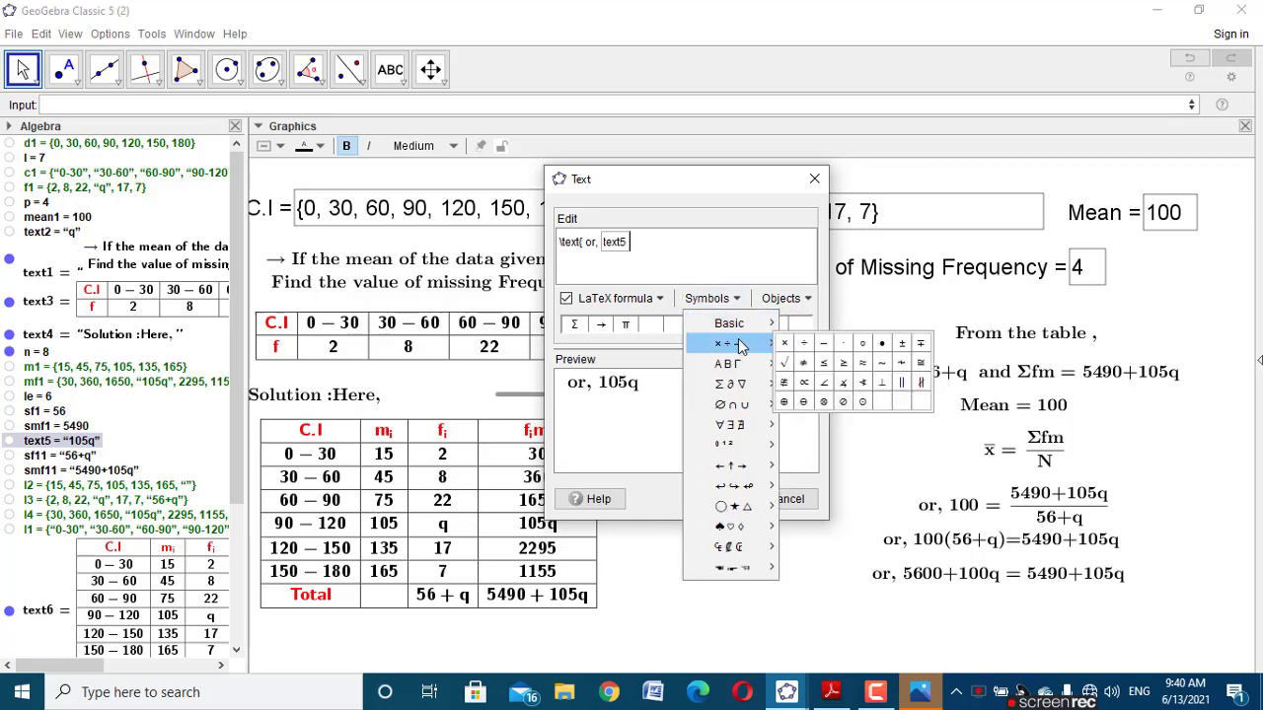
pyautogui.click(823, 344)
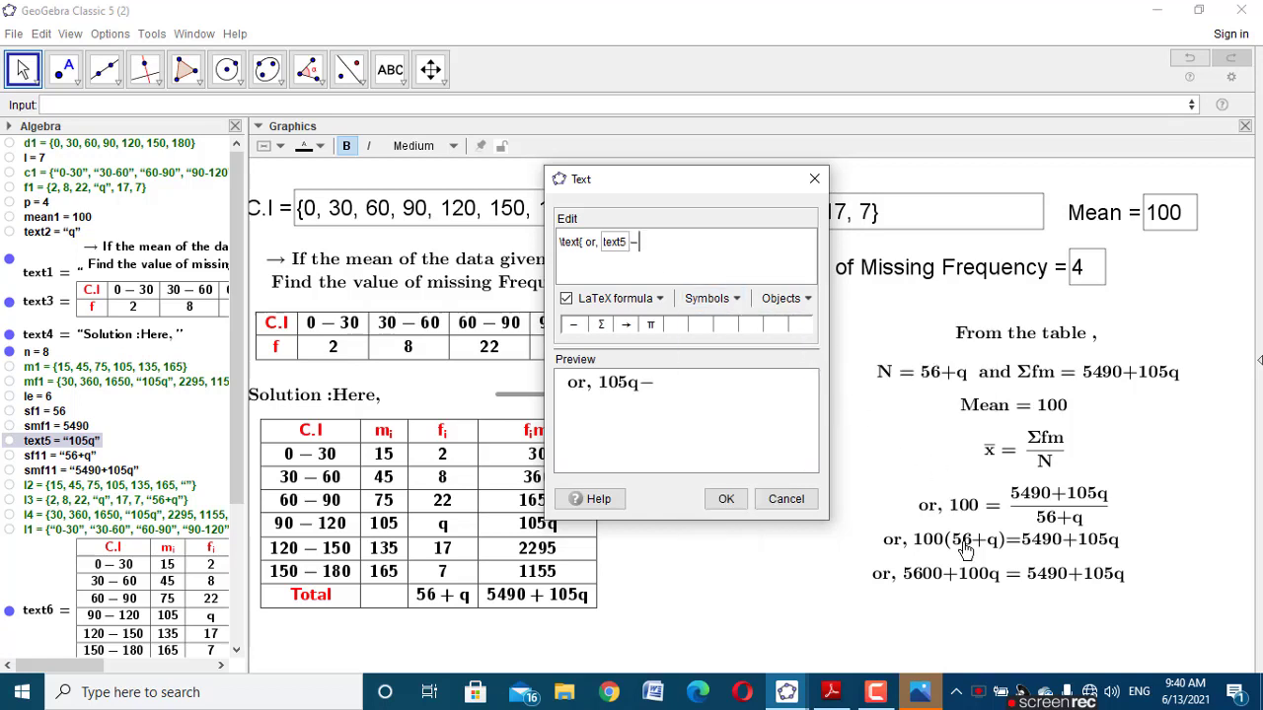
pyautogui.click(79, 217)
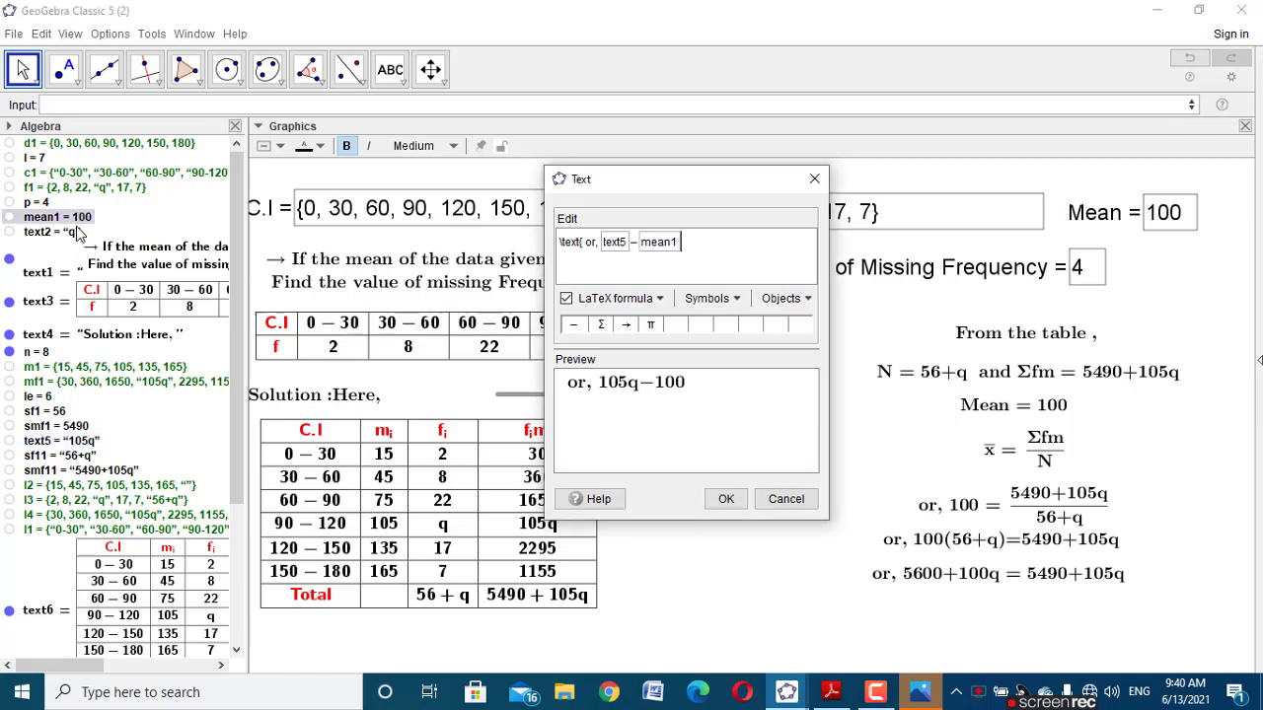
pyautogui.click(61, 231)
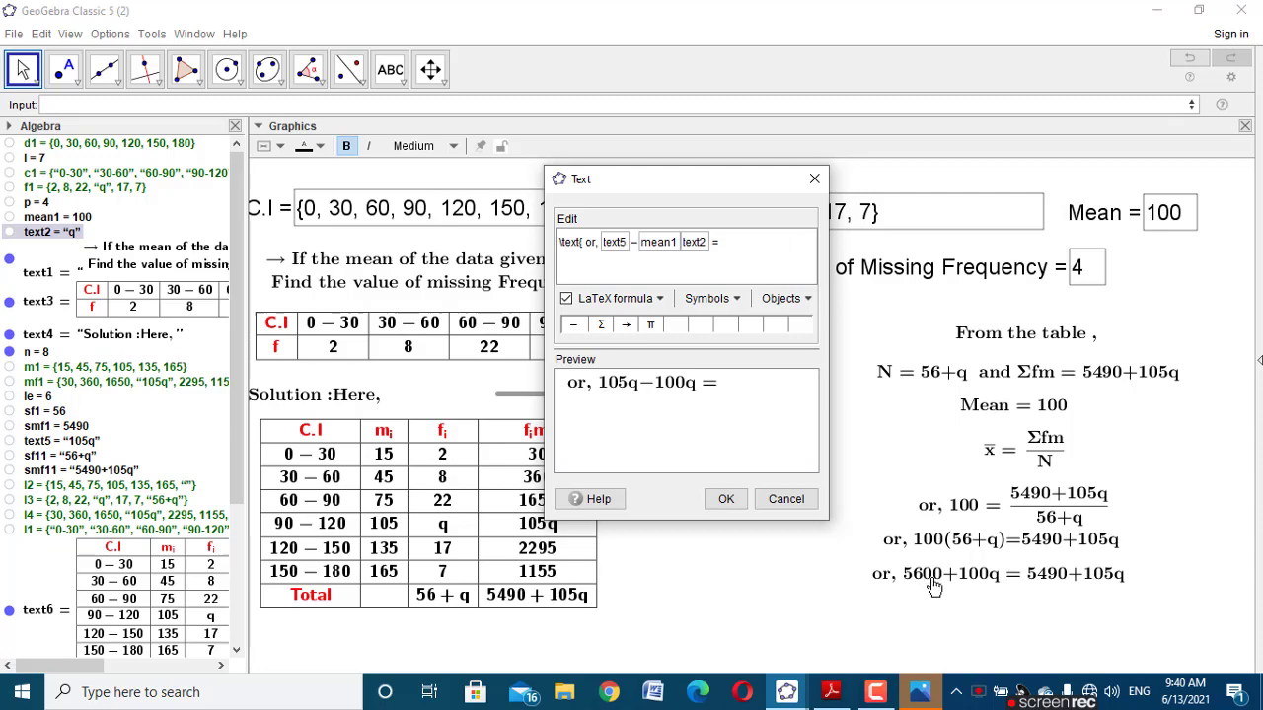
# Step: Complete the equation's right side as mmn−smf1 with both objects linked, and place the text under the expanded equation
pyautogui.scroll(-4, 236, 533)
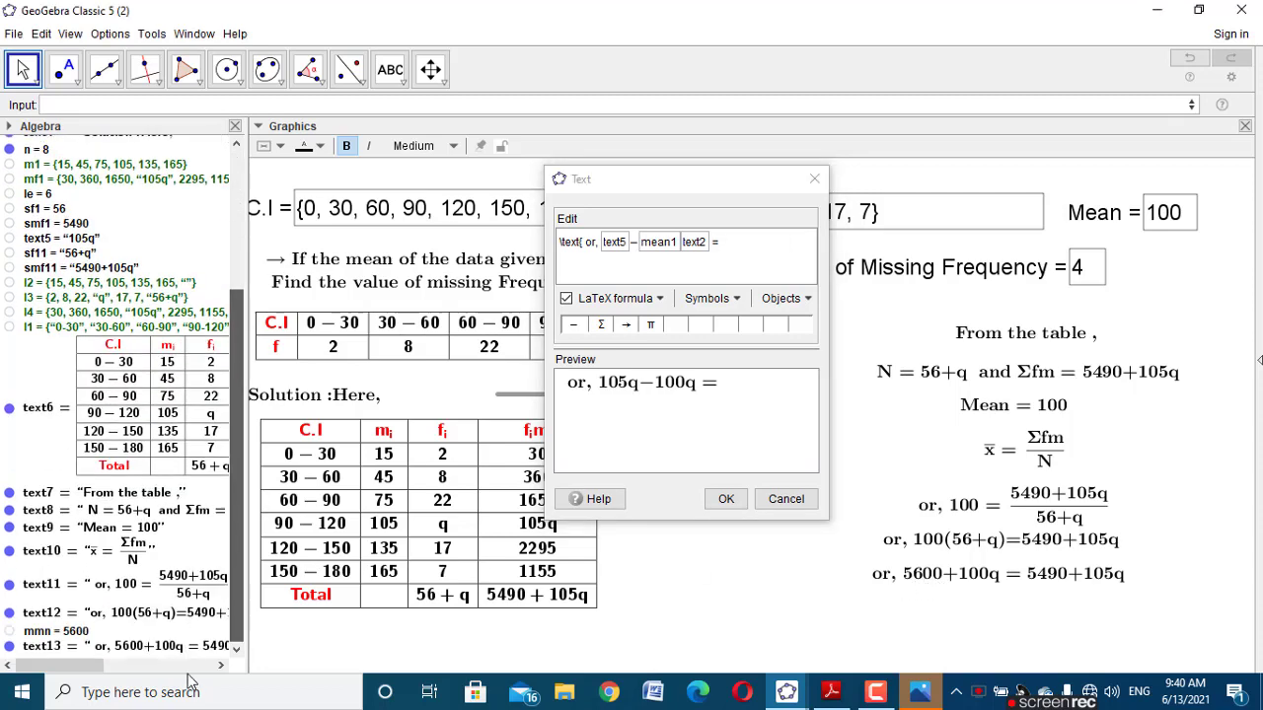
pyautogui.click(73, 635)
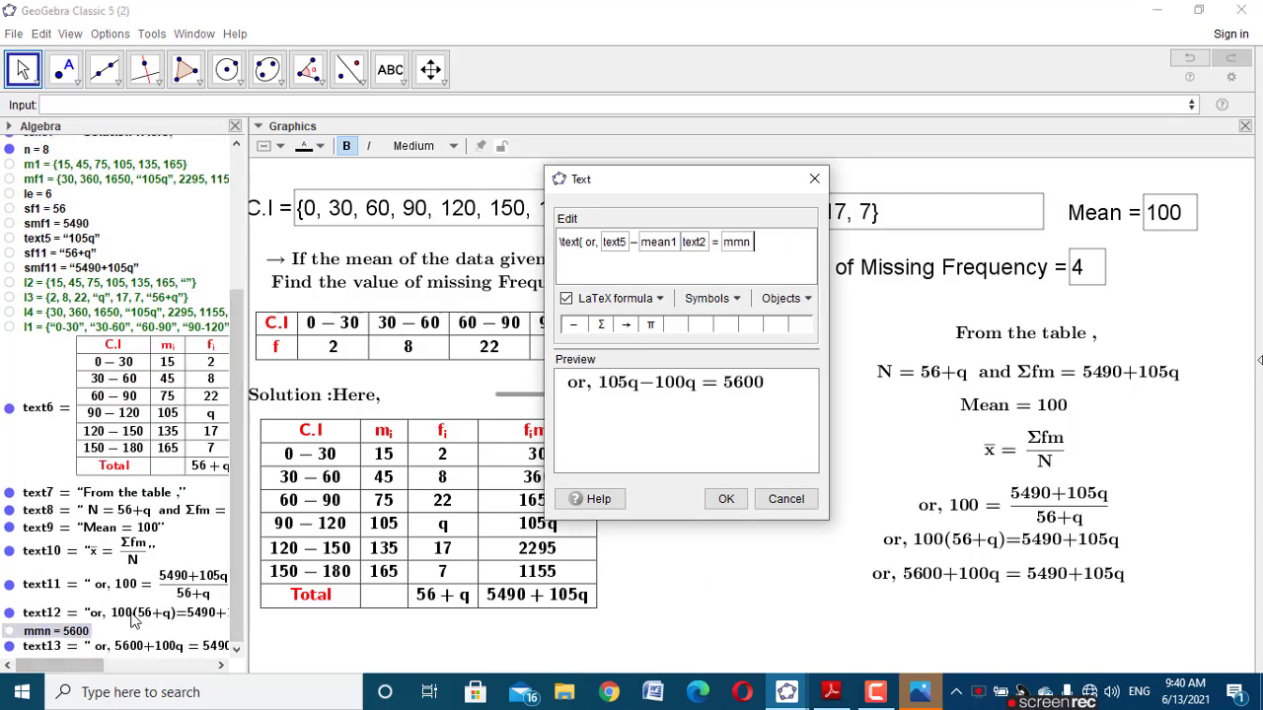
pyautogui.click(582, 327)
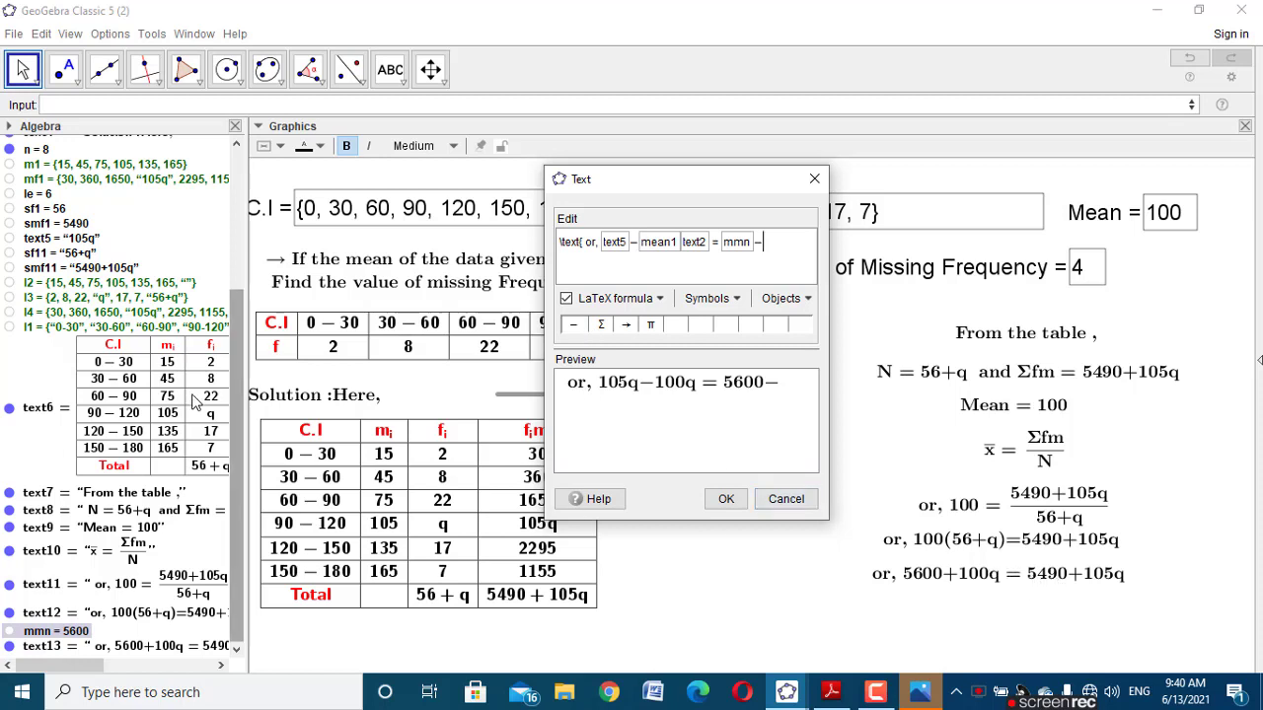
pyautogui.click(67, 224)
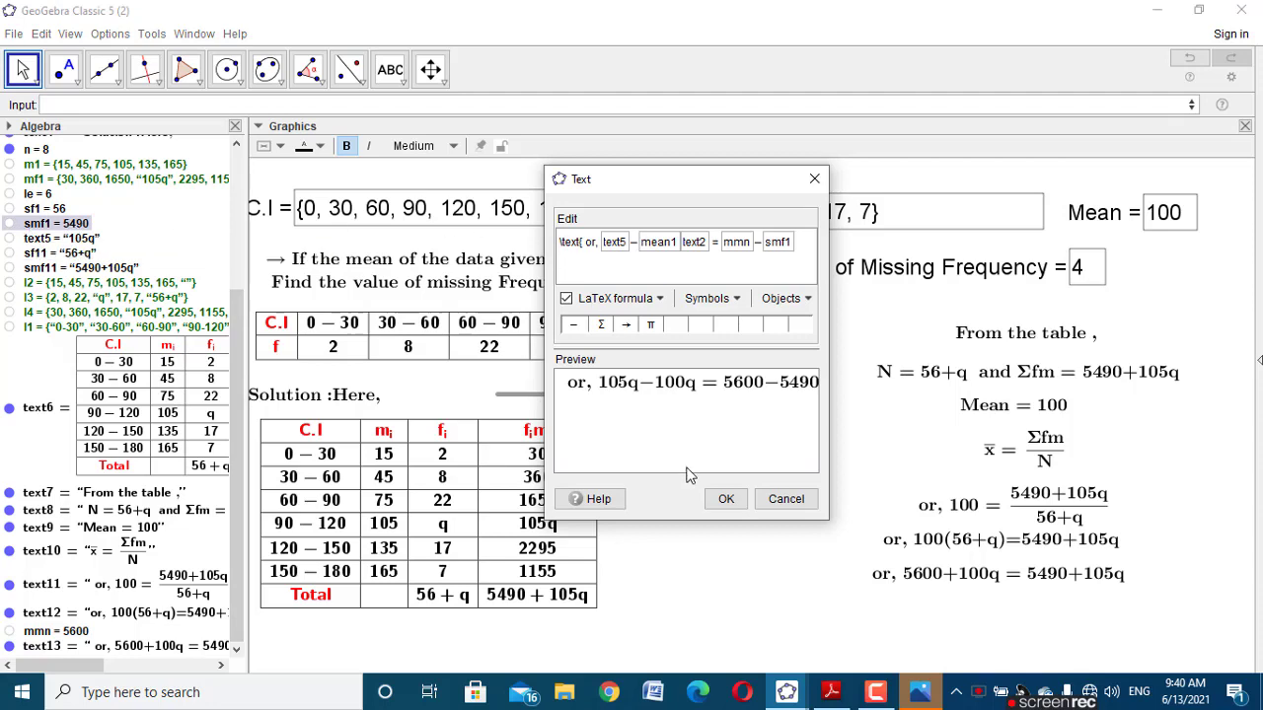
pyautogui.click(726, 498)
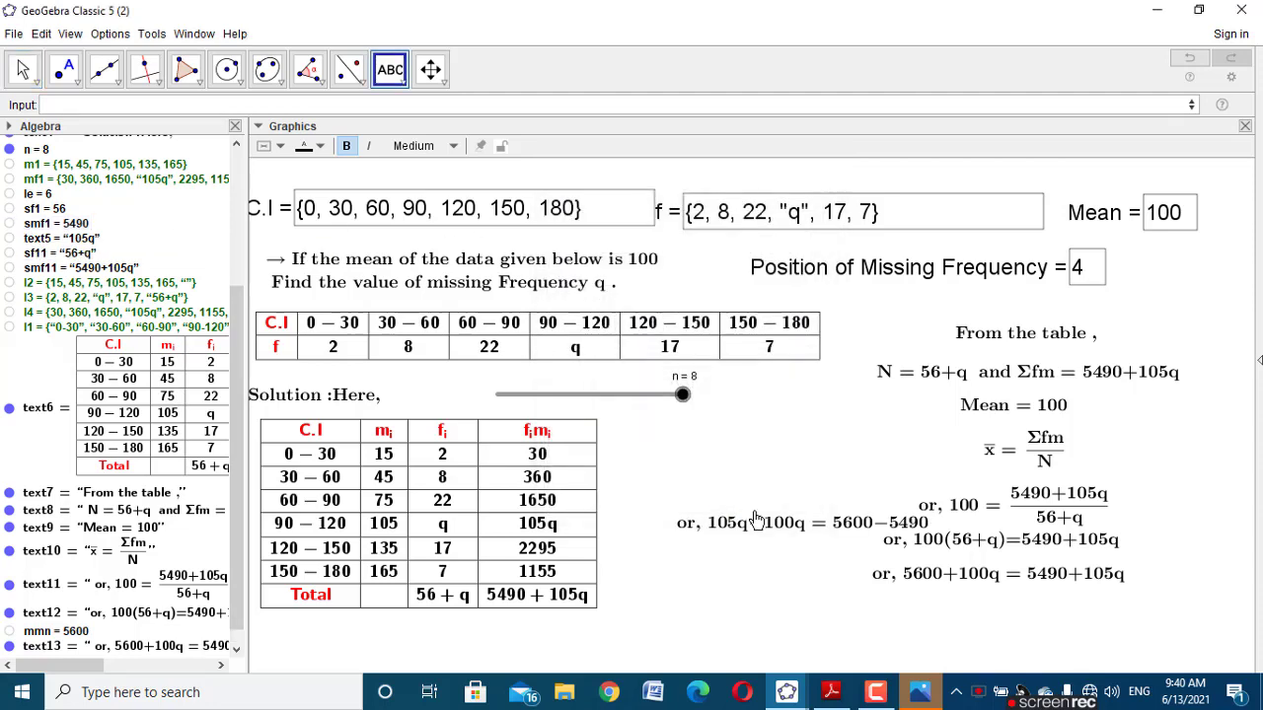
pyautogui.moveTo(747, 523); pyautogui.dragTo(921, 610)
pyautogui.click(23, 69)
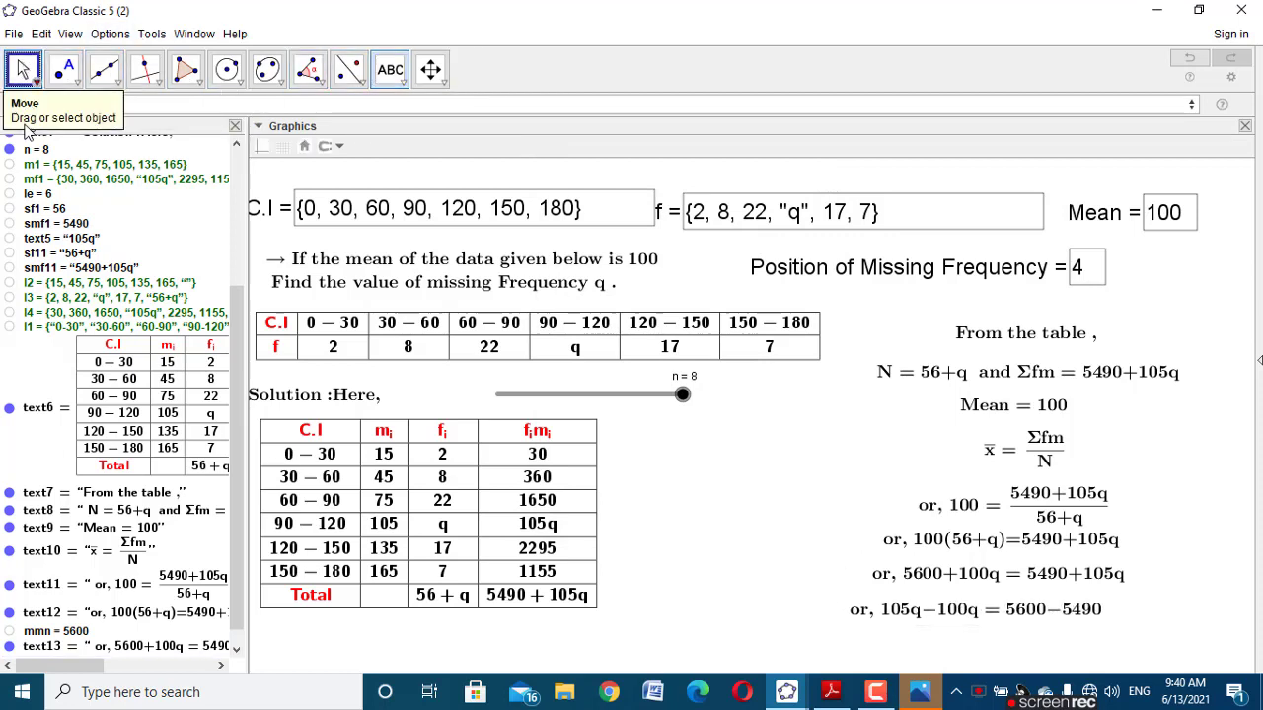
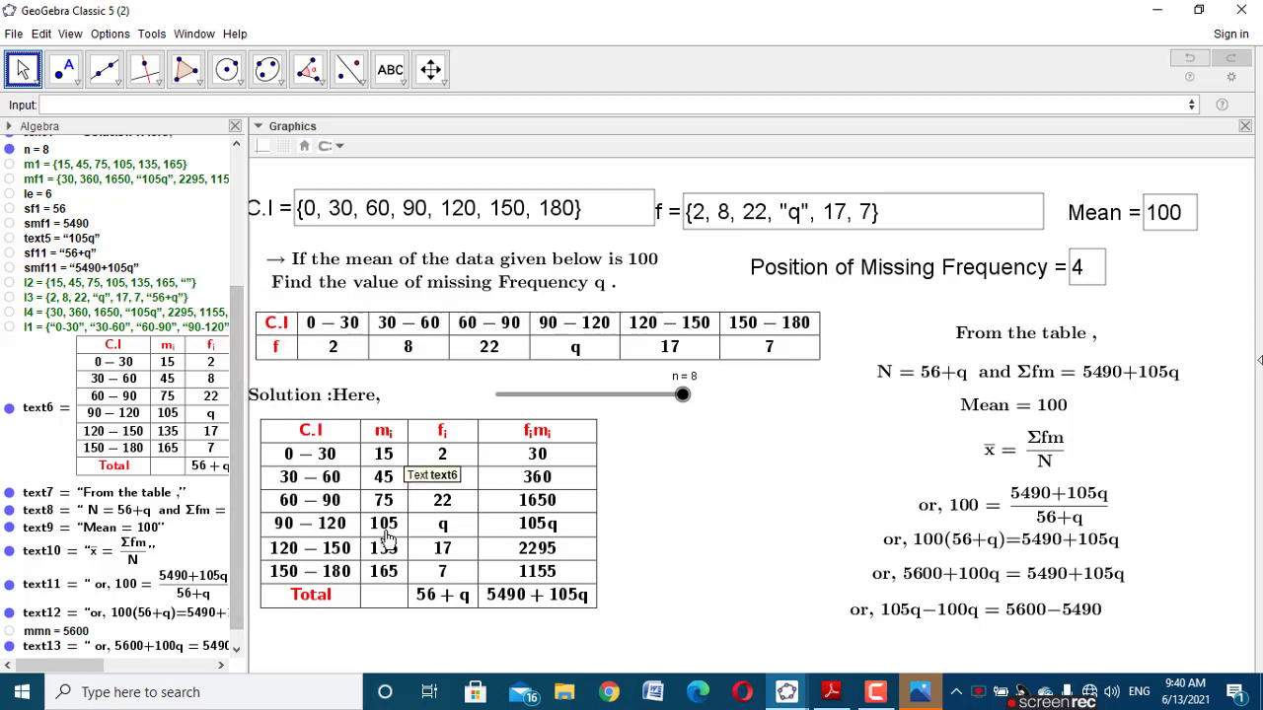
pyautogui.click(160, 104)
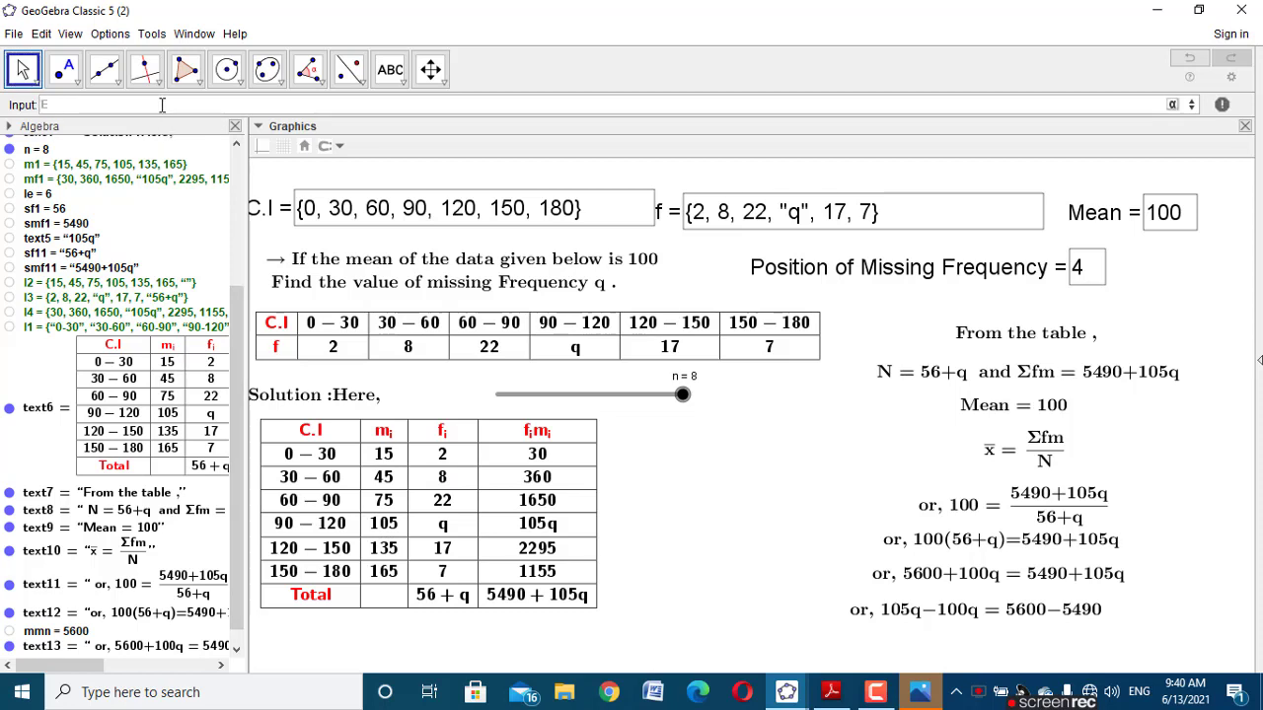
pyautogui.write('Elem')
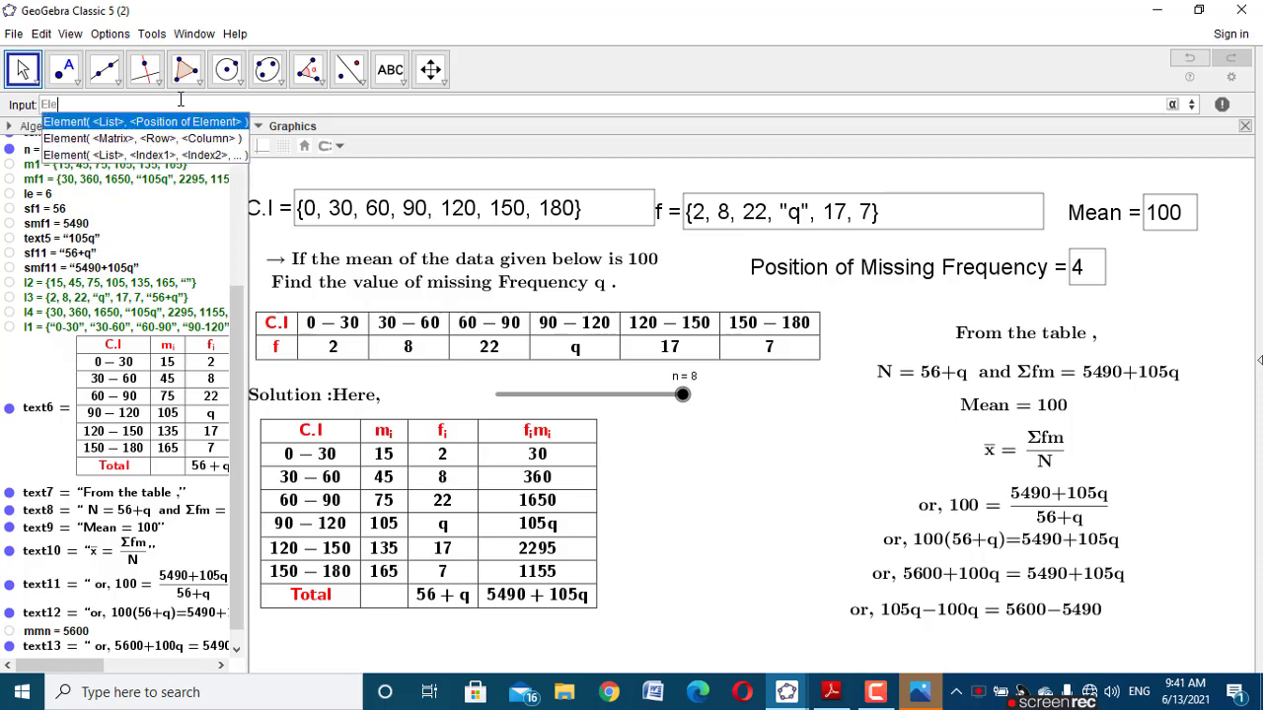
pyautogui.press('BackSpace')
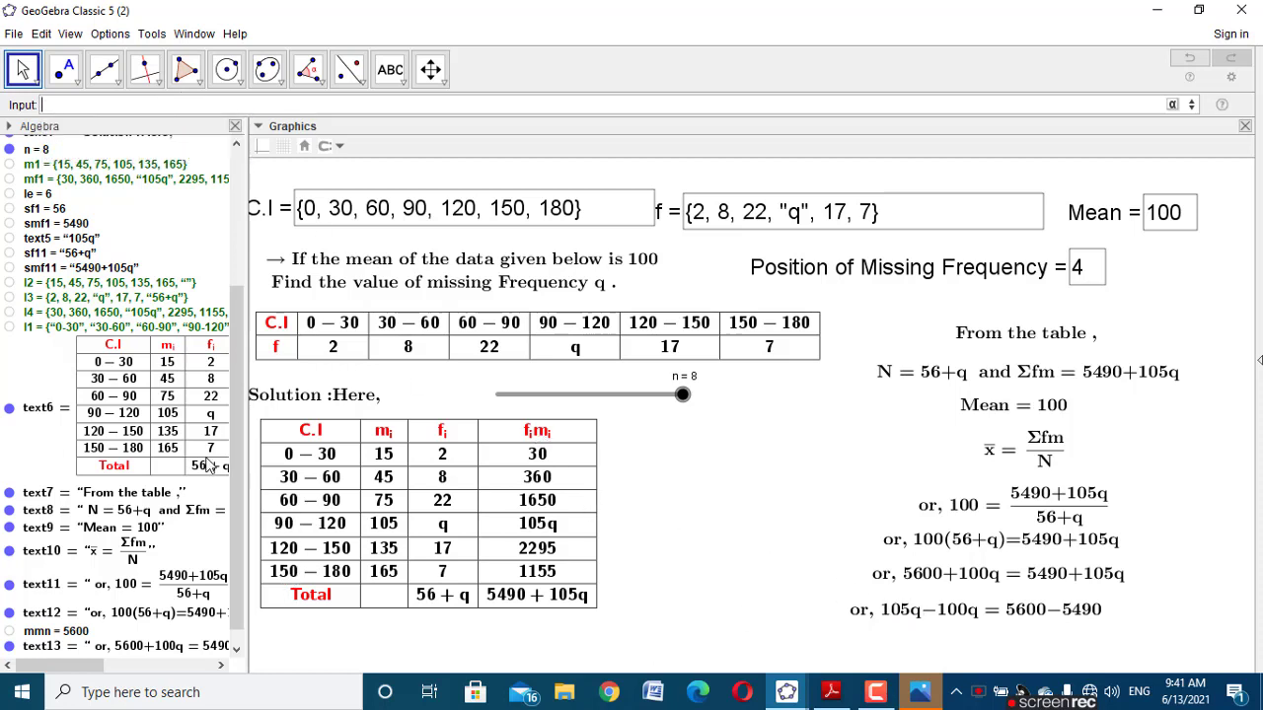
# Step: Define a new number as Element(m1, p) to extract the midpoint at the missing frequency's position
pyautogui.scroll(-1, 247, 536)
pyautogui.moveTo(247, 536); pyautogui.dragTo(233, 235)
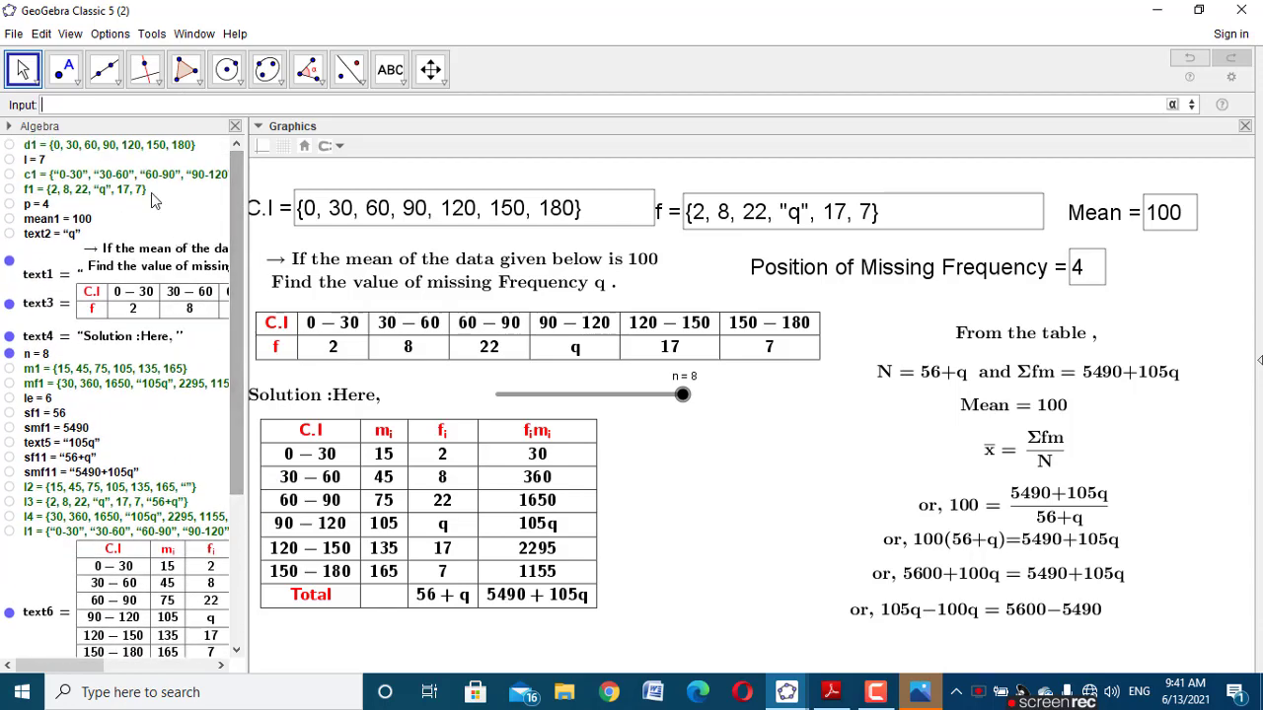
pyautogui.click(160, 369)
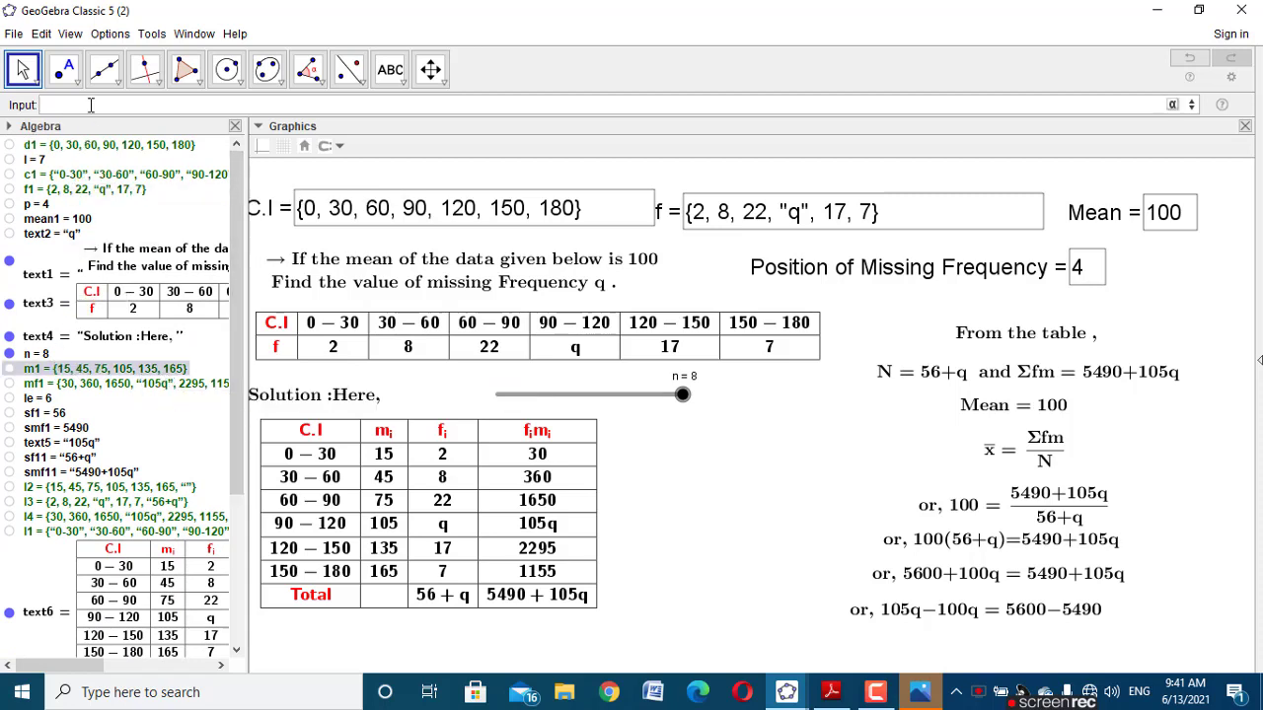
pyautogui.write('Elem')
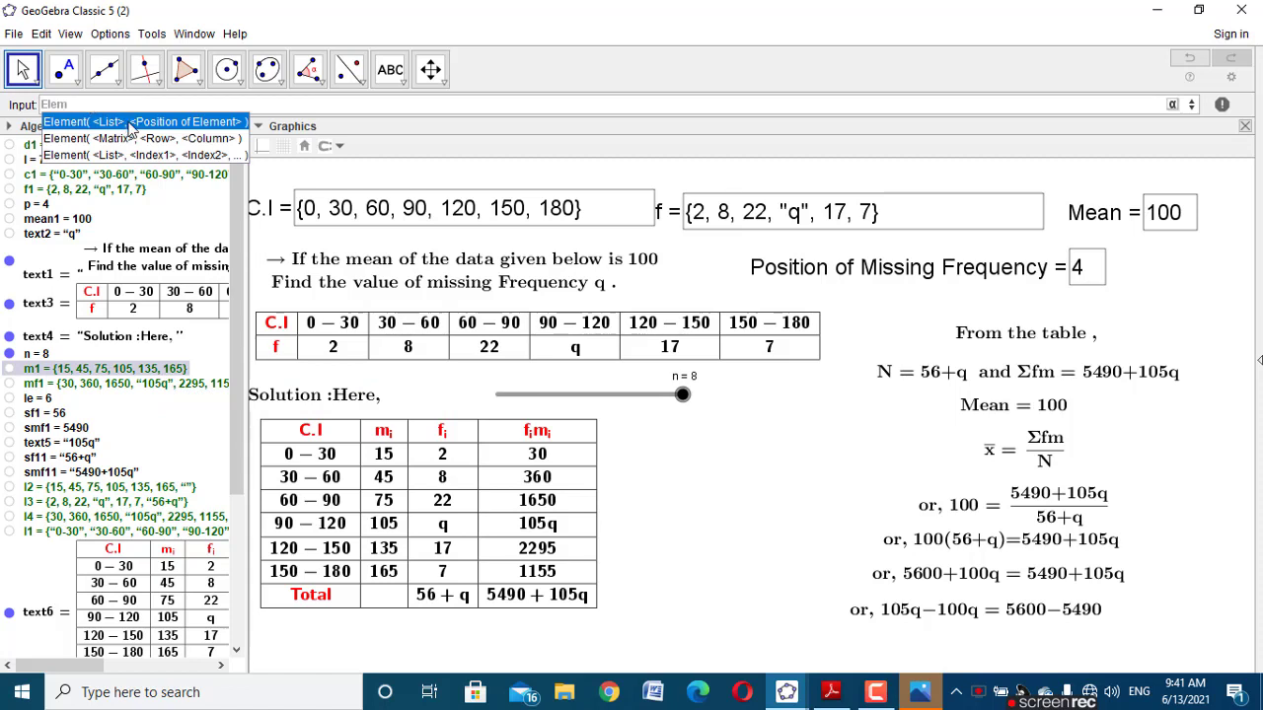
pyautogui.click(132, 122)
pyautogui.write('m1')
pyautogui.press('Tab')
pyautogui.write('p')
pyautogui.press('Return')
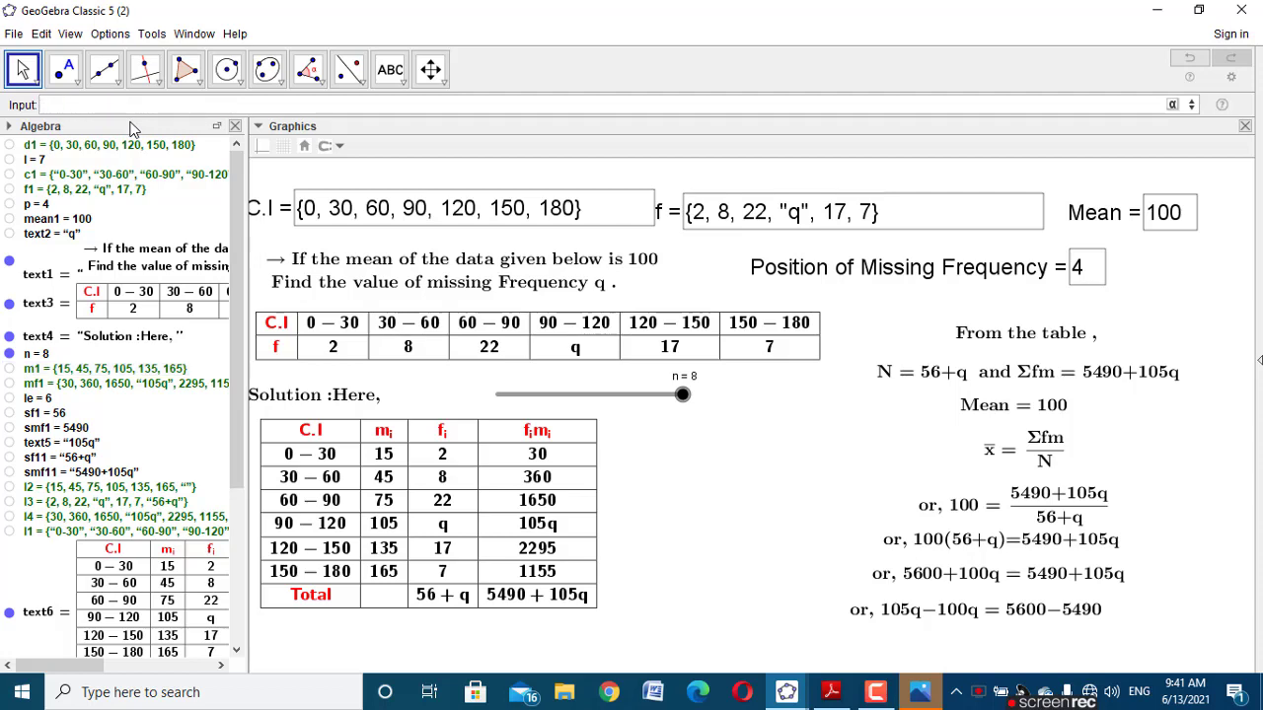
# Step: Rename the extracted midpoint number as mv
pyautogui.scroll(-5, 158, 443)
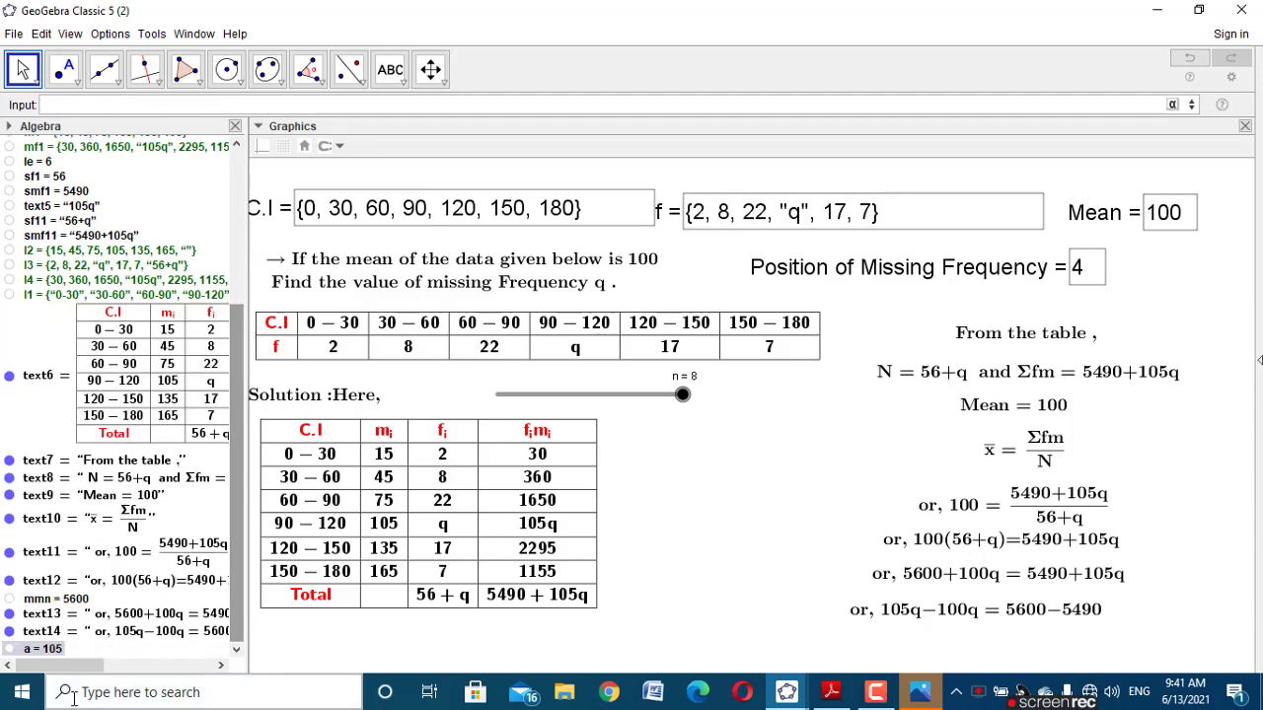
pyautogui.rightClick(59, 649)
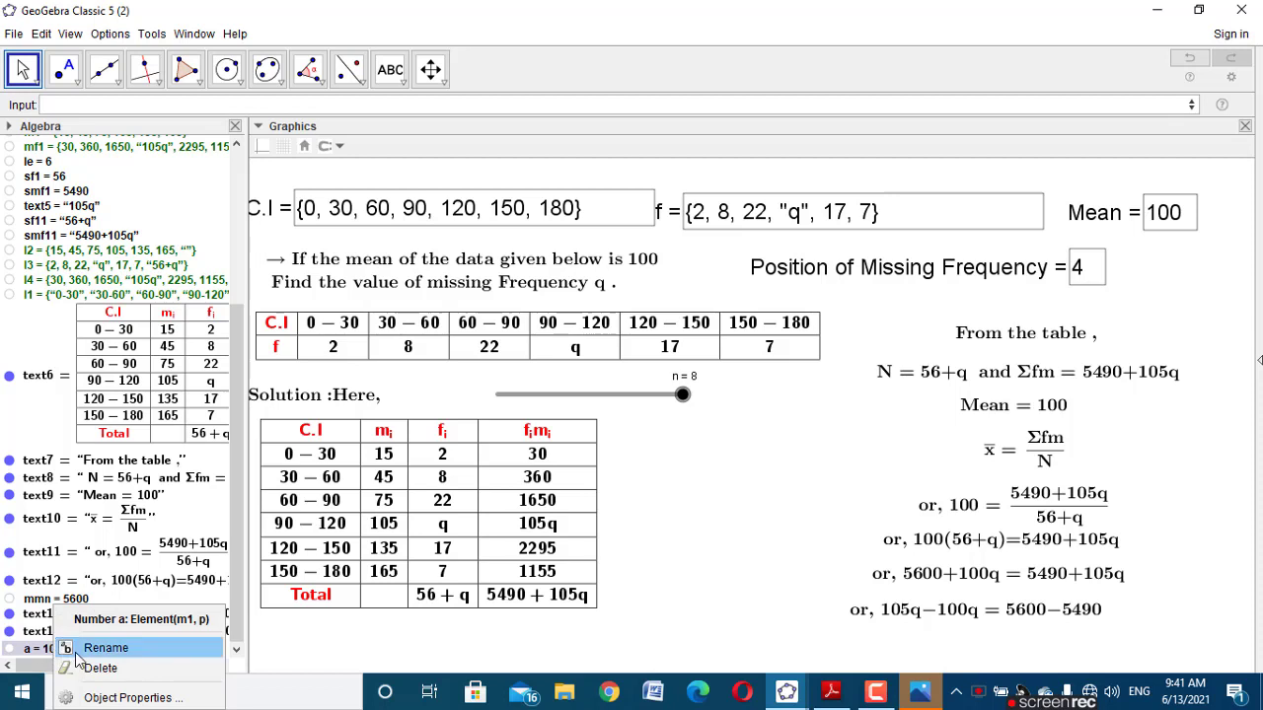
pyautogui.click(77, 649)
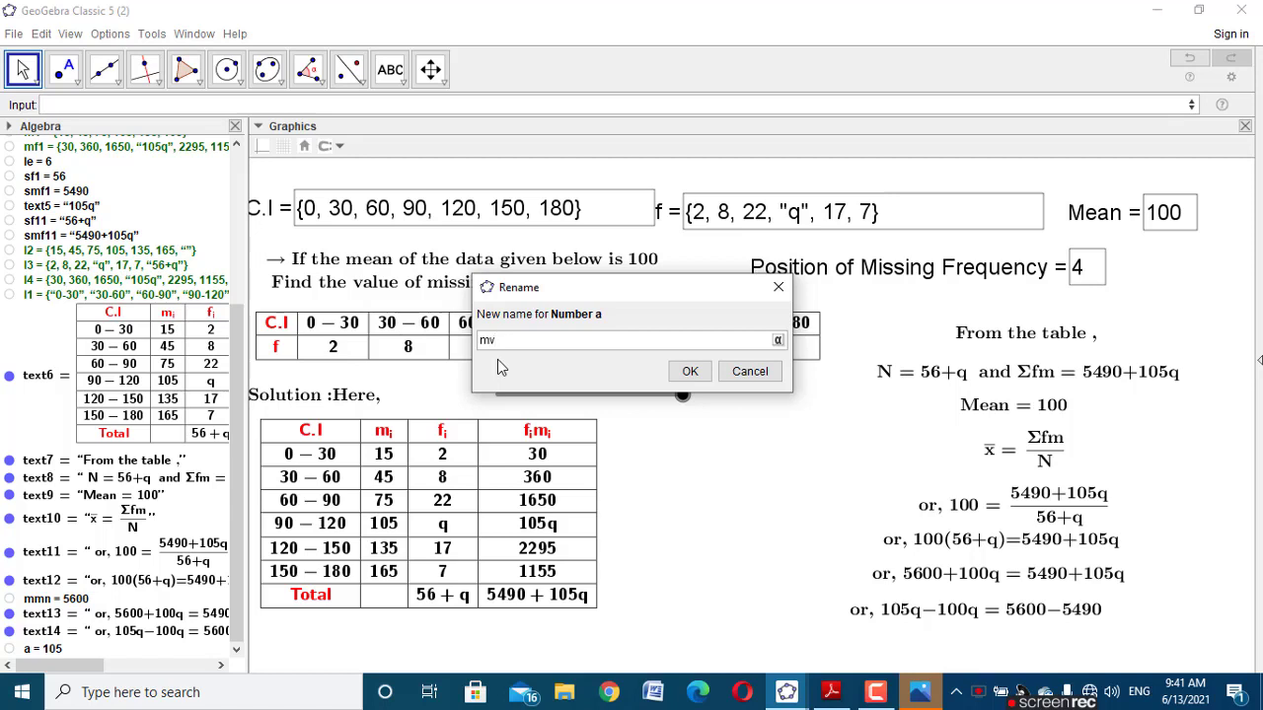
pyautogui.click(691, 373)
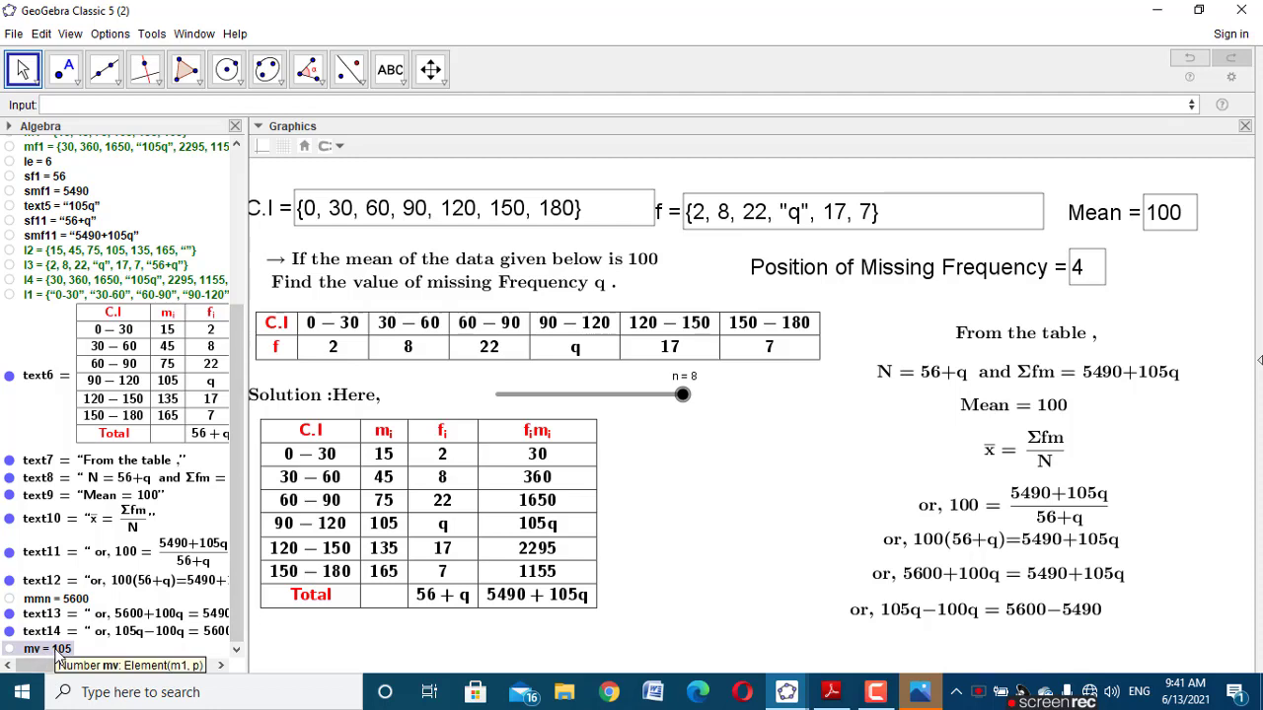
# Step: Define a new number as mv-mean1 and rename it f11
pyautogui.scroll(5, 5, 347)
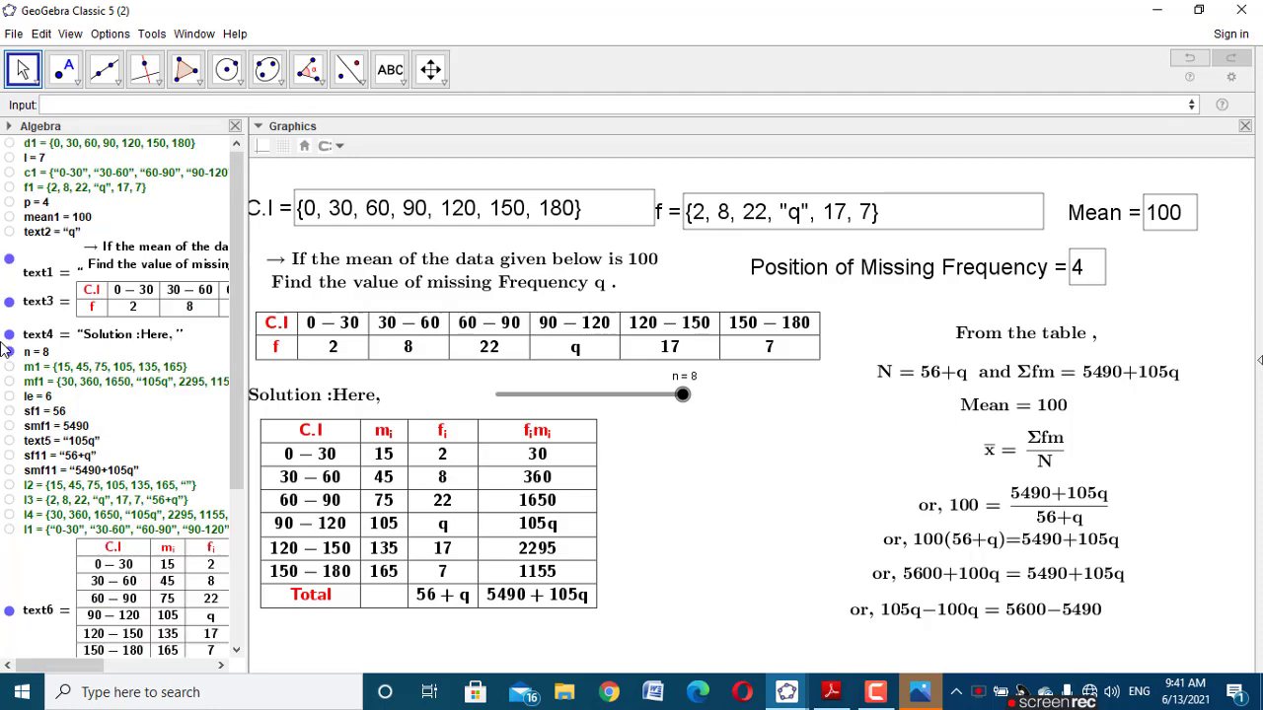
pyautogui.click(55, 218)
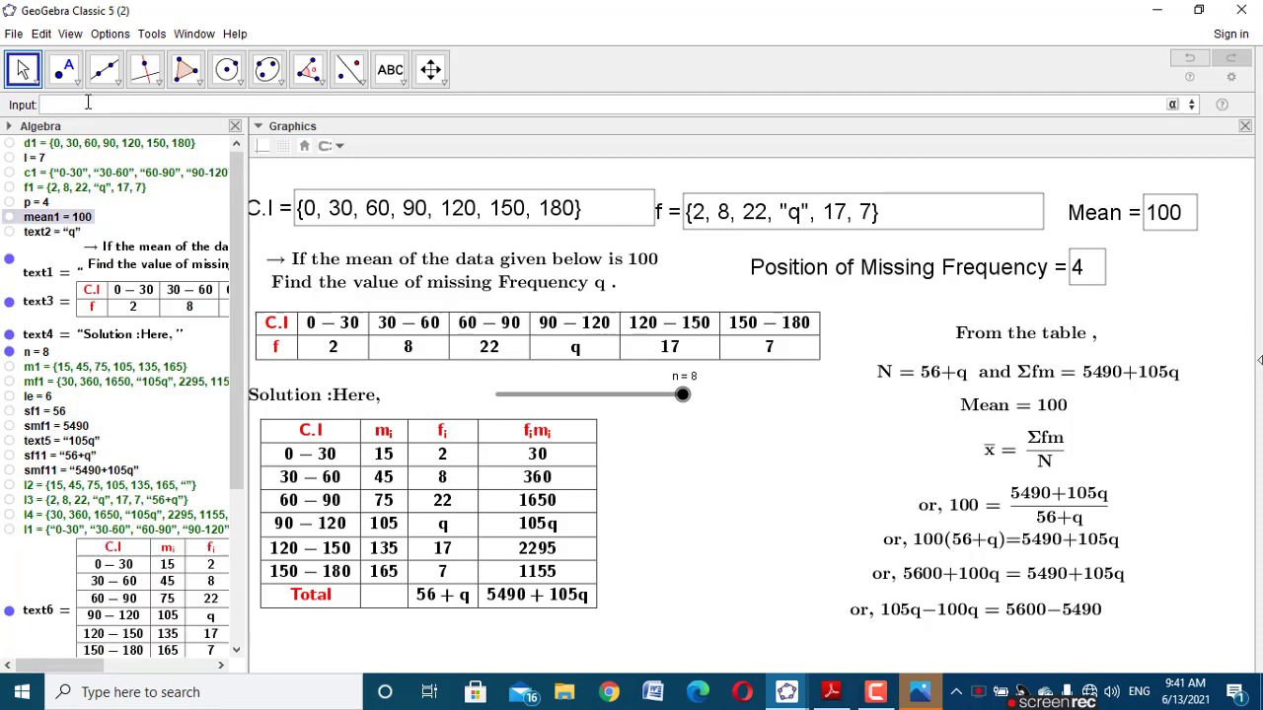
pyautogui.write('mv-mean1')
pyautogui.press('Return')
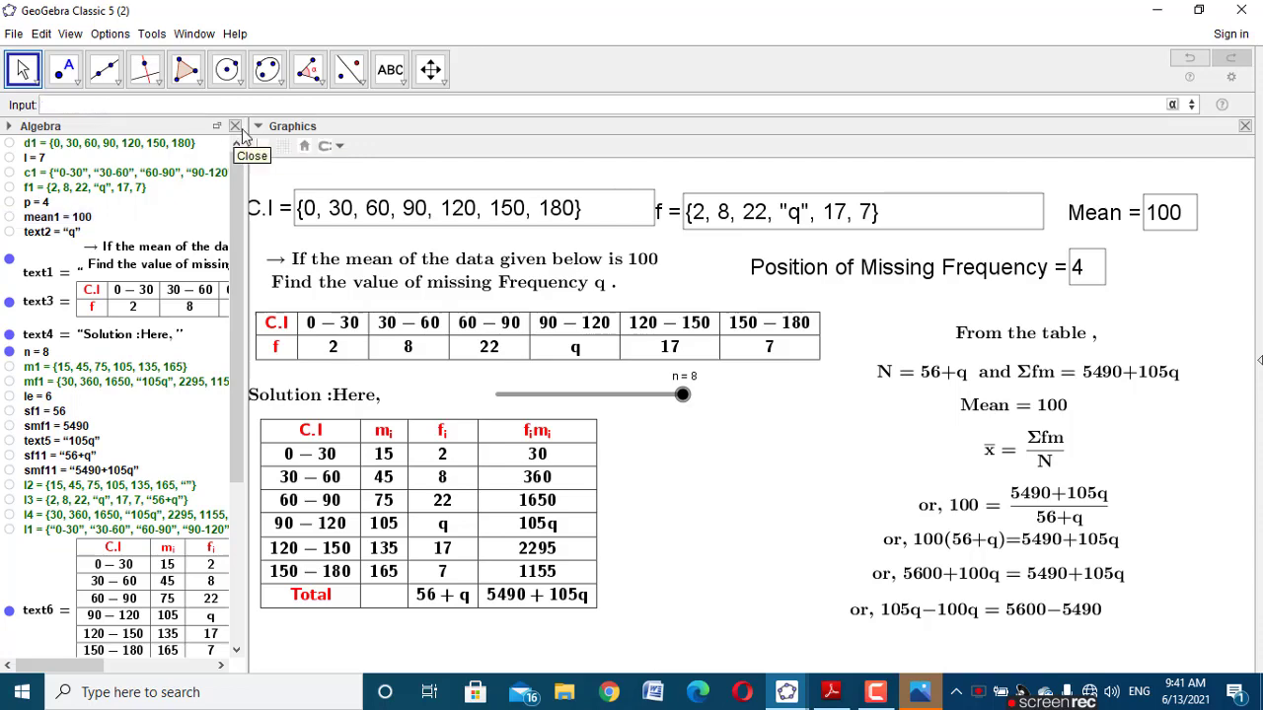
pyautogui.scroll(-5, 241, 182)
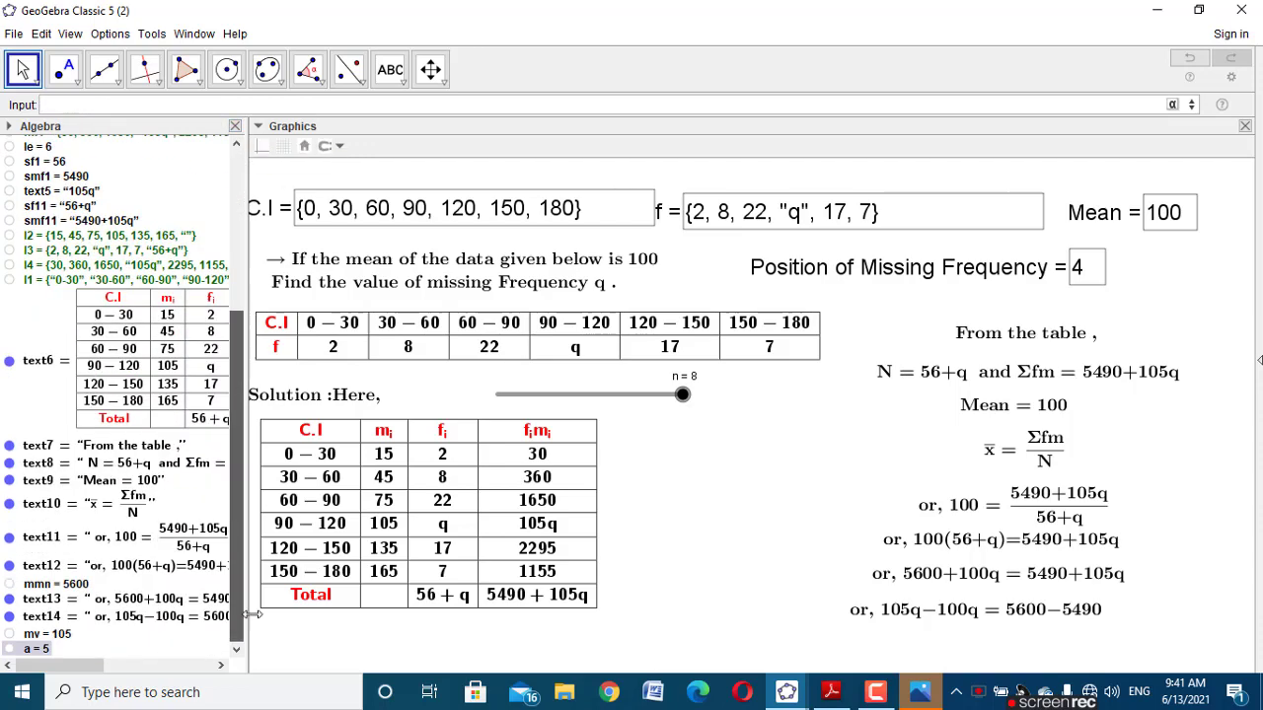
pyautogui.rightClick(44, 649)
pyautogui.click(63, 649)
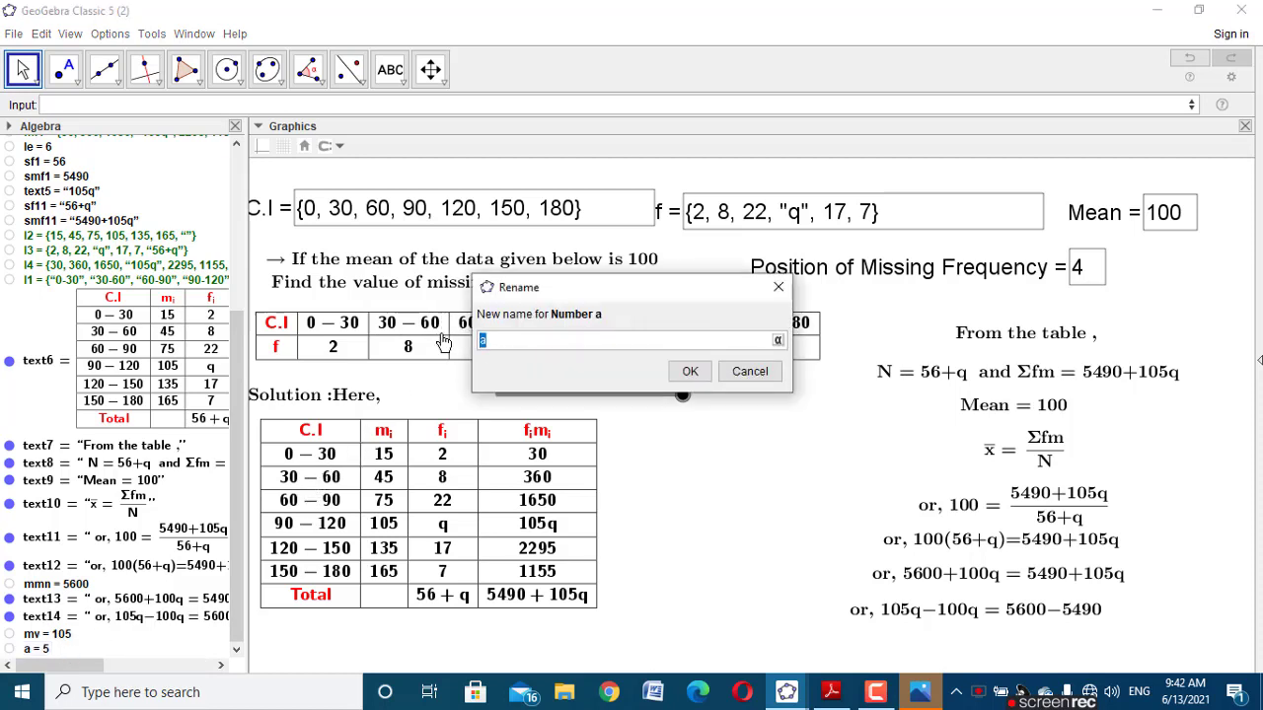
pyautogui.click(684, 372)
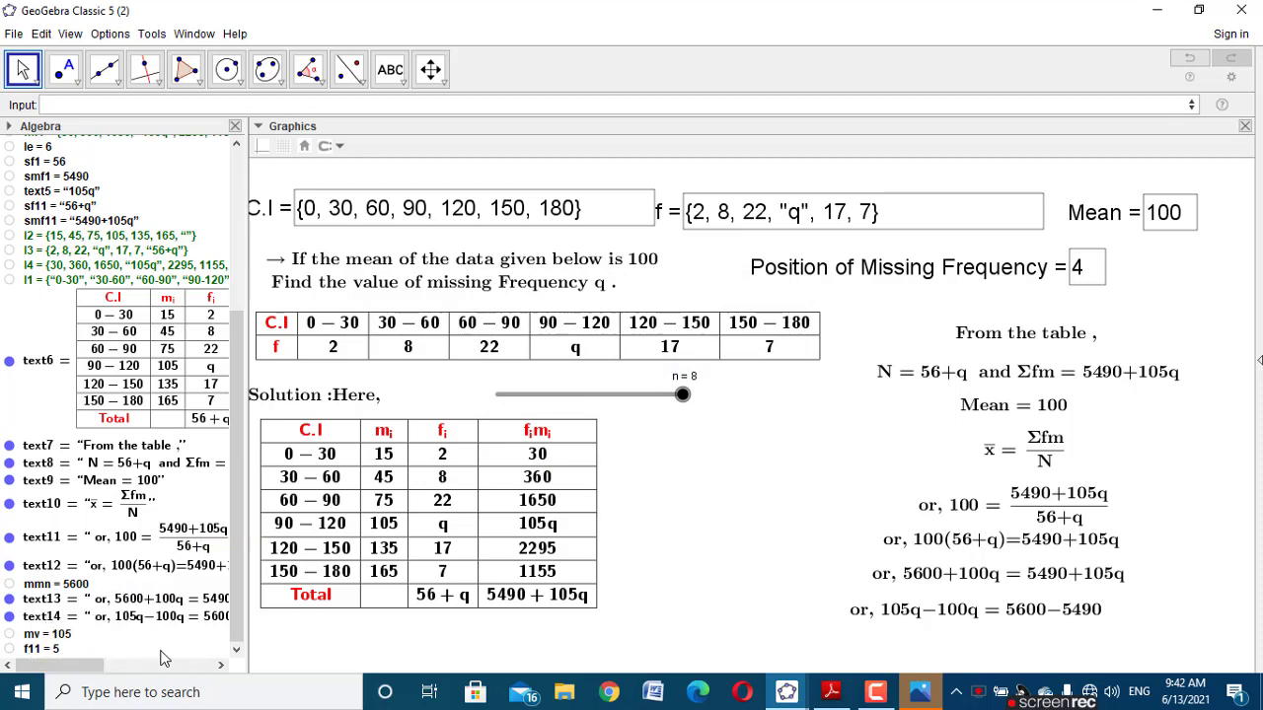
# Step: Define a new number as mmn-smf1 and rename it f22
pyautogui.click(1039, 620)
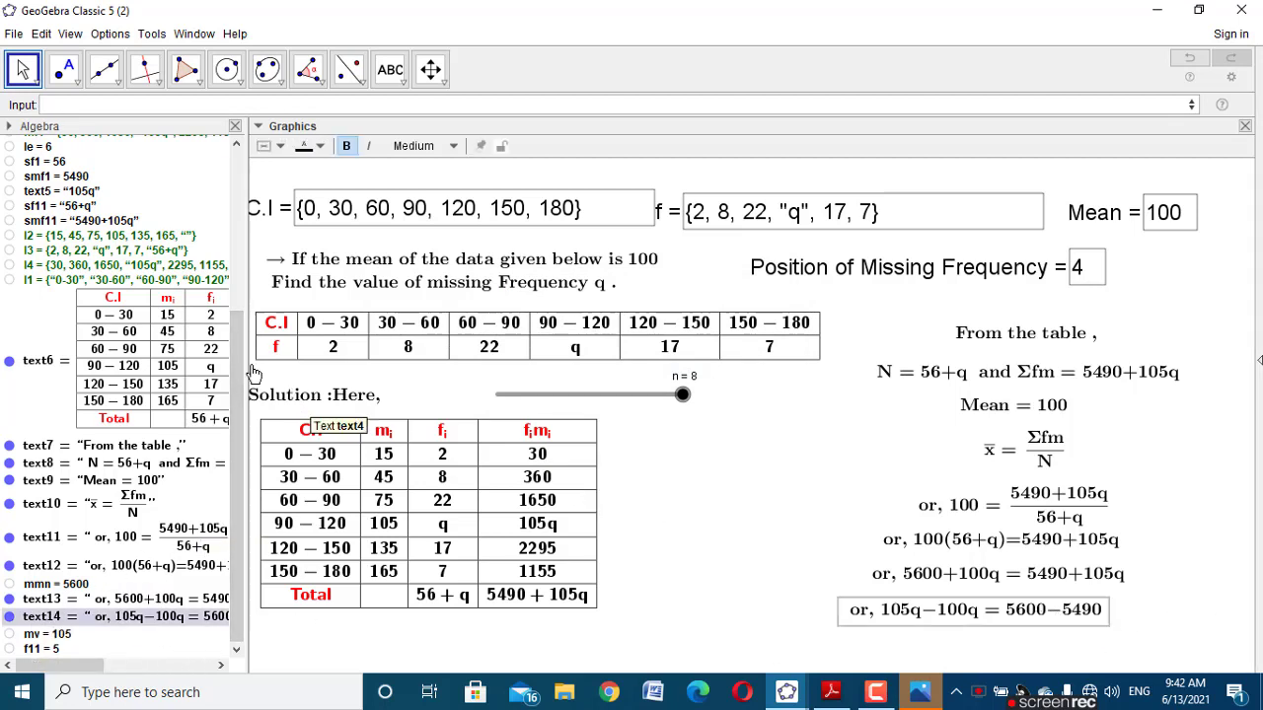
pyautogui.click(87, 586)
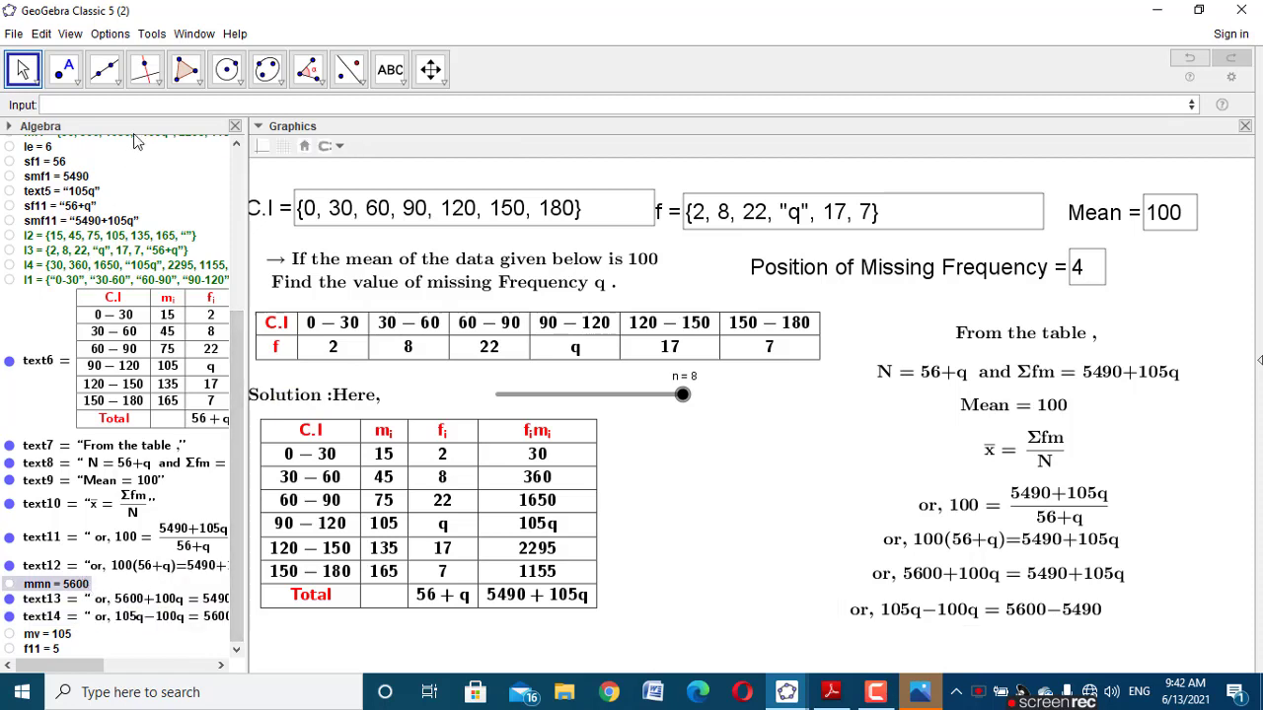
pyautogui.write('m')
pyautogui.press('Return')
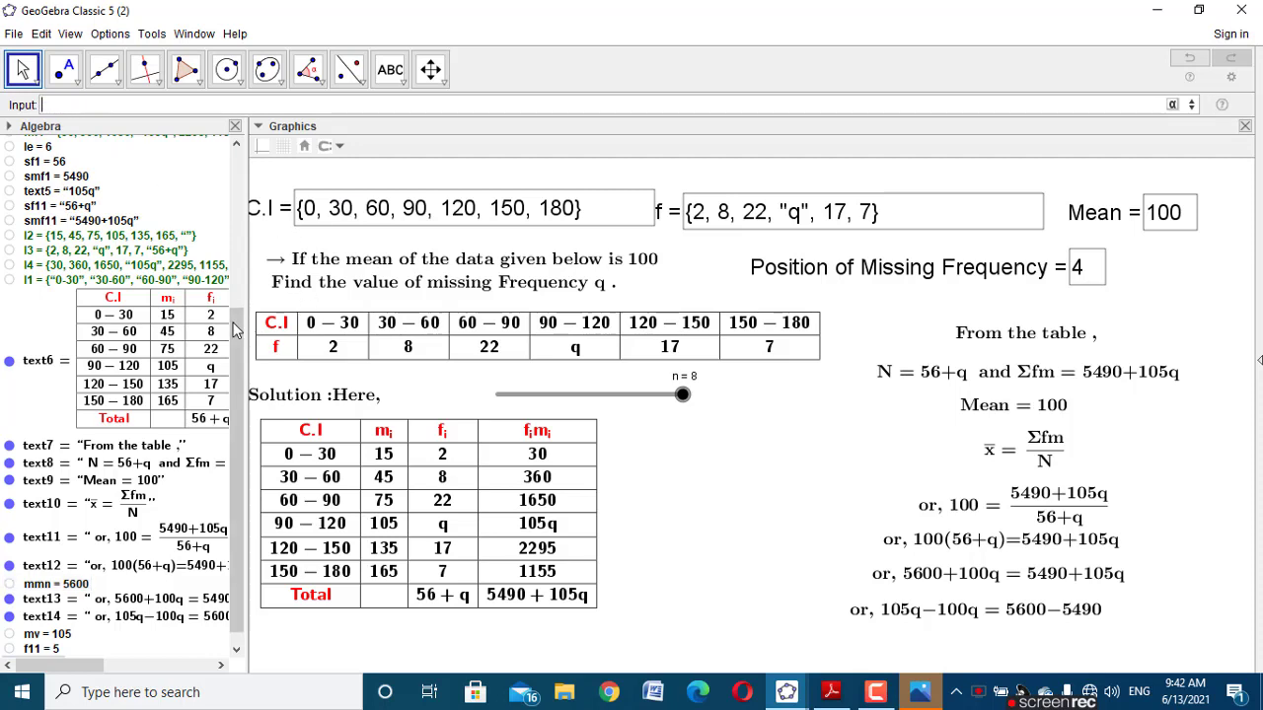
pyautogui.scroll(-2, 241, 558)
pyautogui.rightClick(44, 649)
pyautogui.click(108, 645)
pyautogui.click(479, 341)
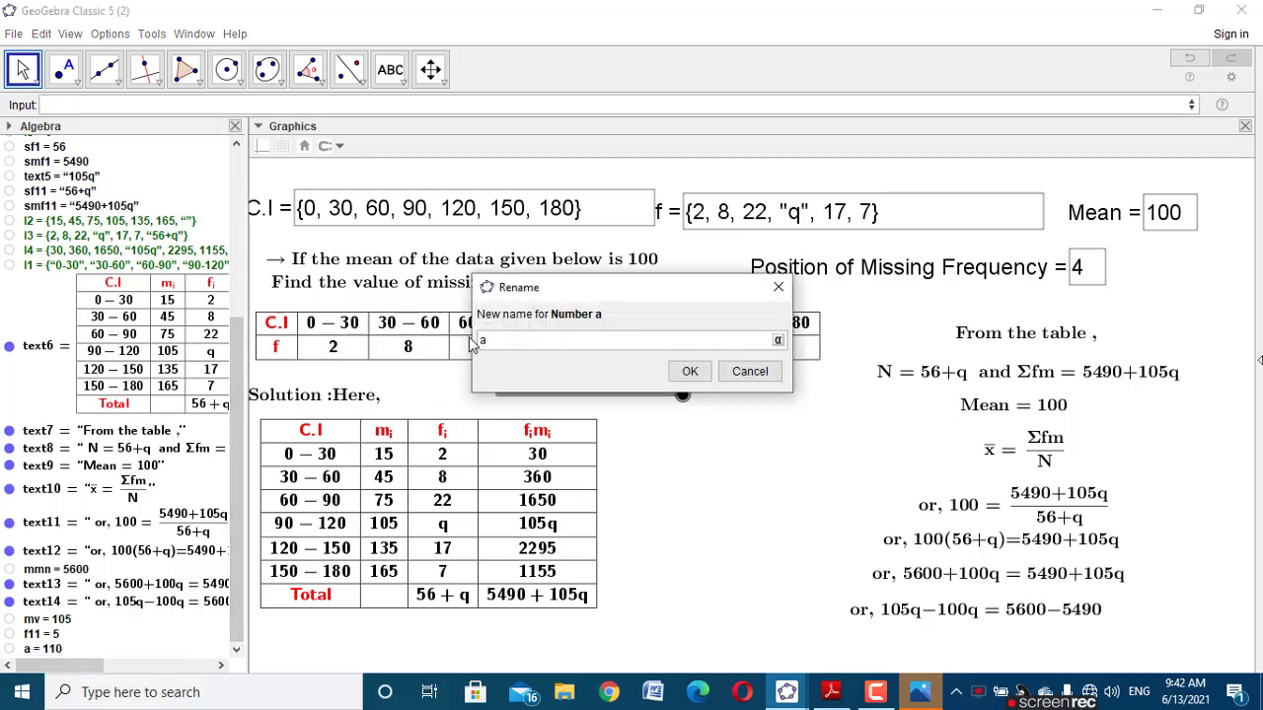
pyautogui.write('f22')
pyautogui.click(689, 371)
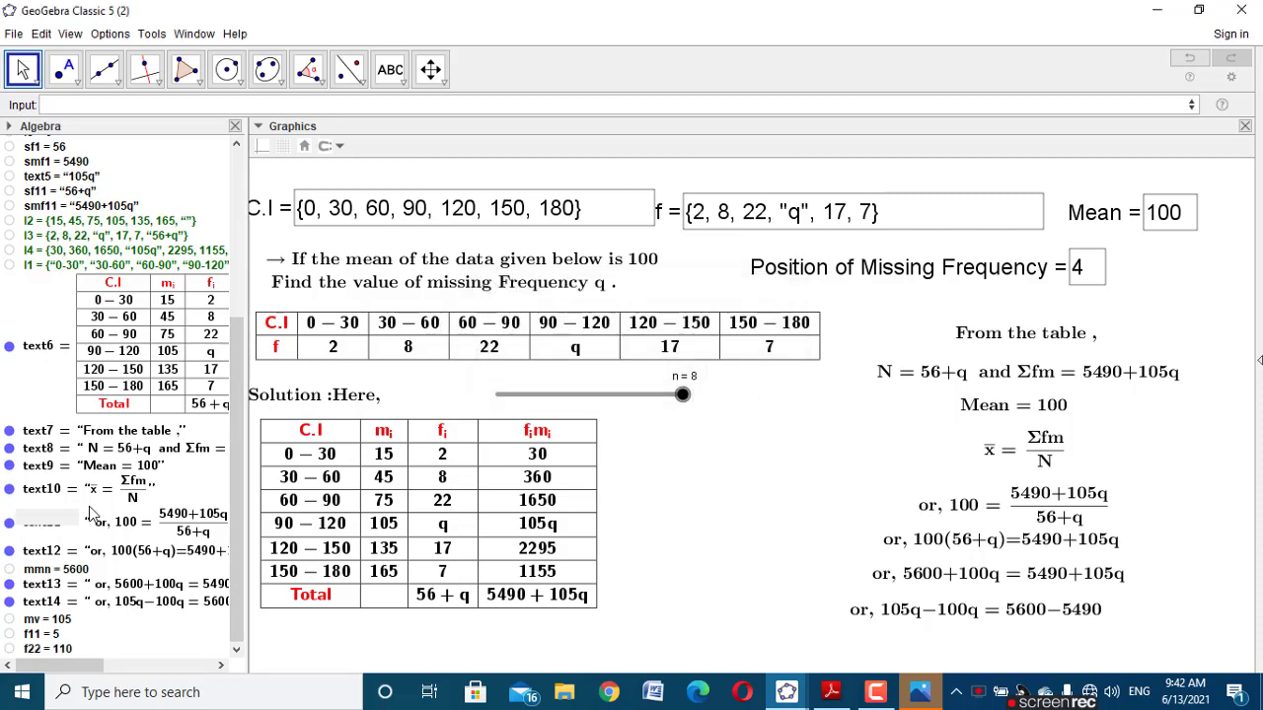
# Step: Add a LaTeX text "\text{or, f11text2 = f22" with f11, text2 and f22 as linked objects, and place it under the last working line
pyautogui.click(389, 69)
pyautogui.click(744, 542)
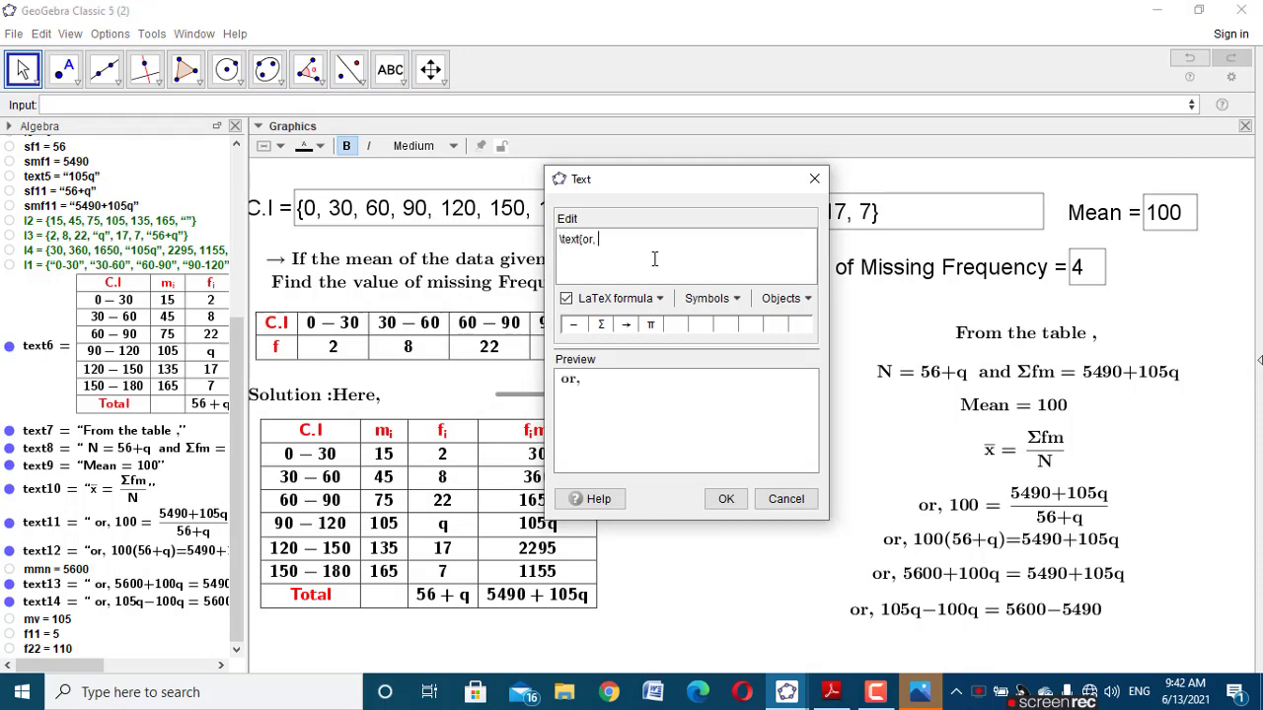
pyautogui.write('ext{or,')
pyautogui.click(42, 634)
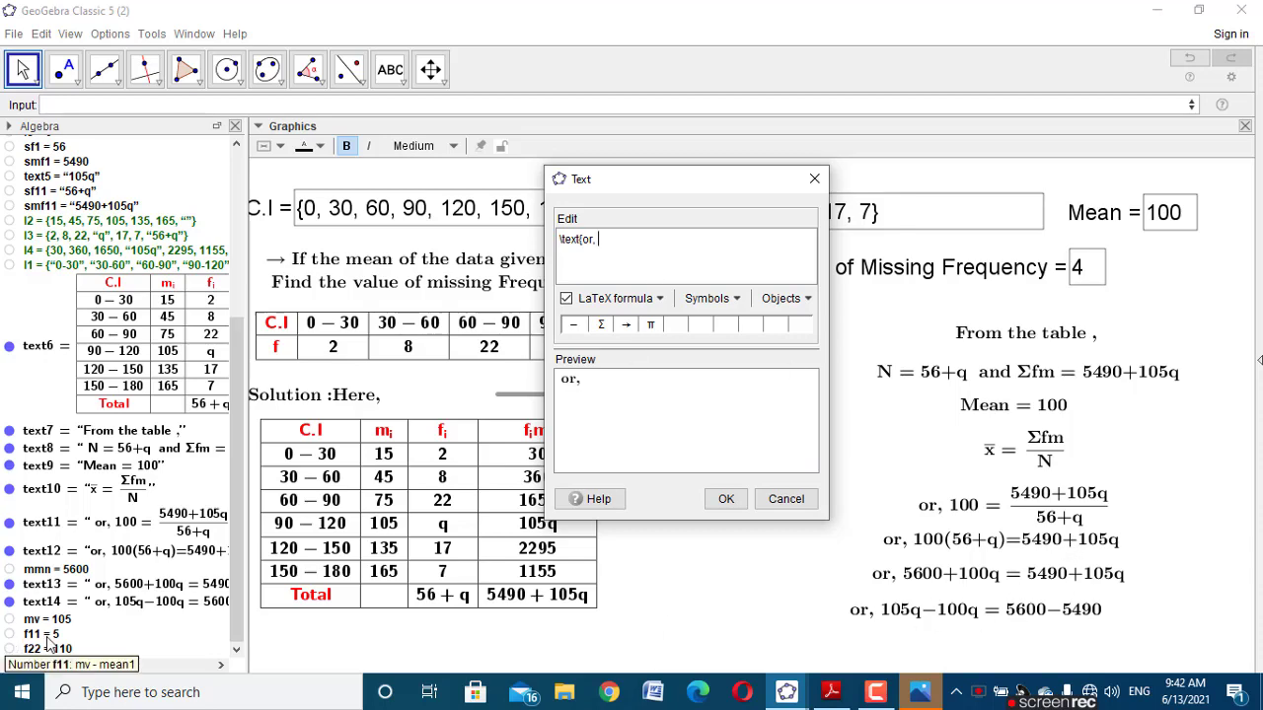
pyautogui.scroll(6, 60, 295)
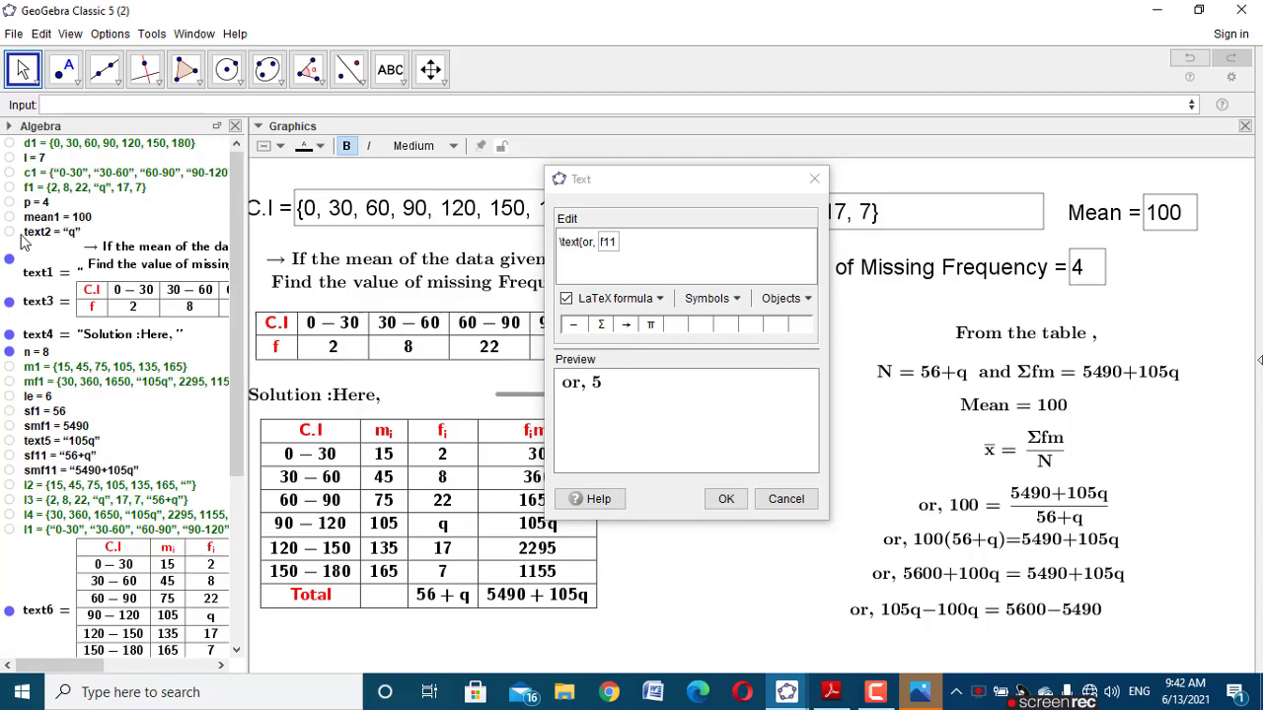
pyautogui.click(57, 231)
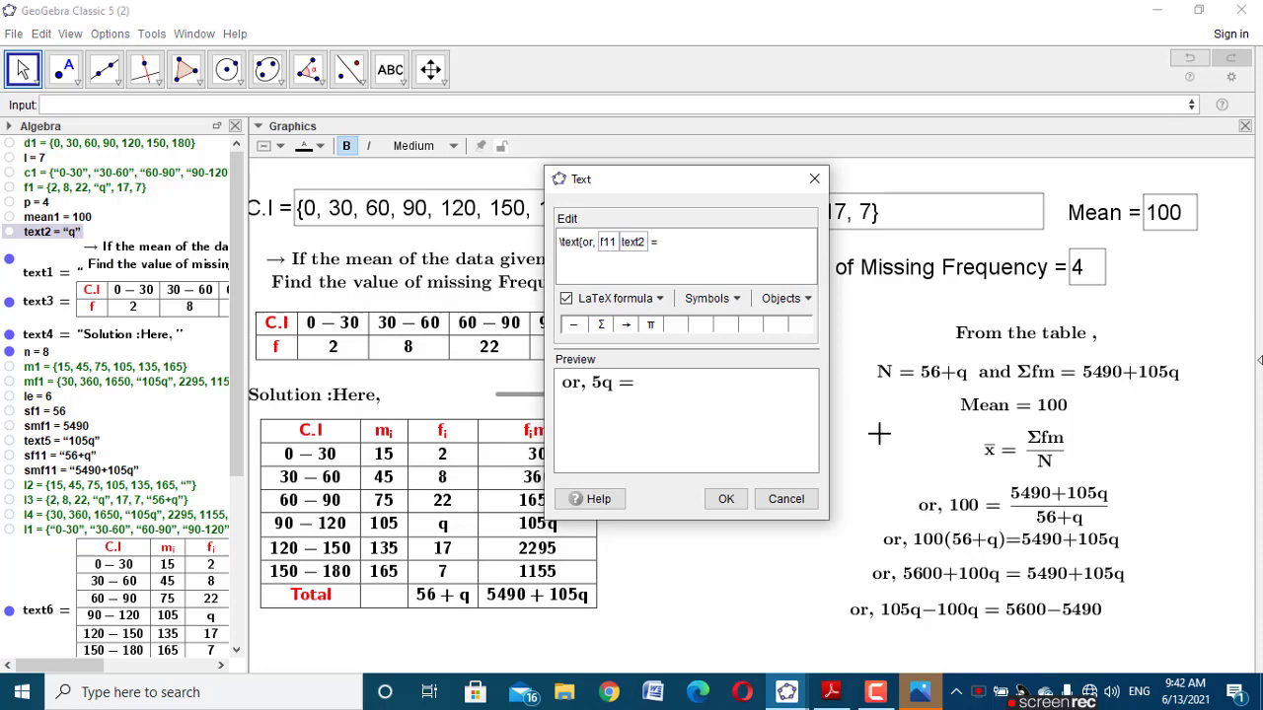
pyautogui.scroll(-5, 89, 572)
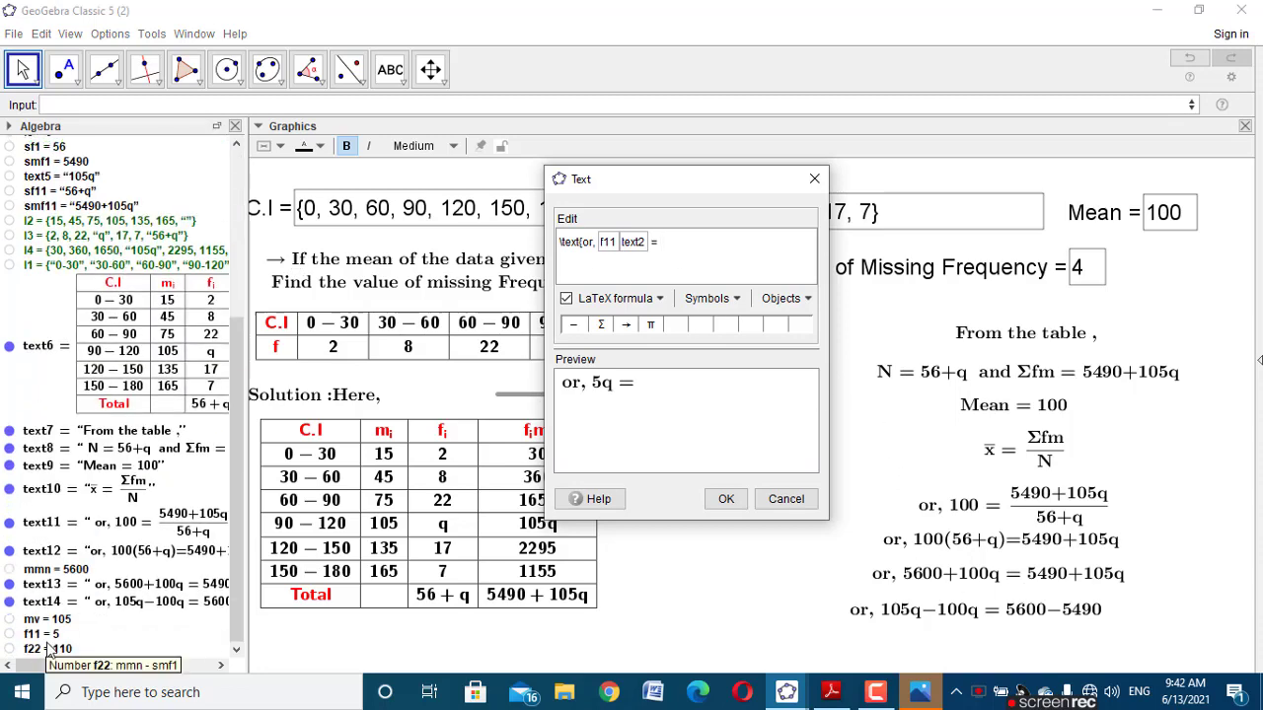
pyautogui.click(54, 651)
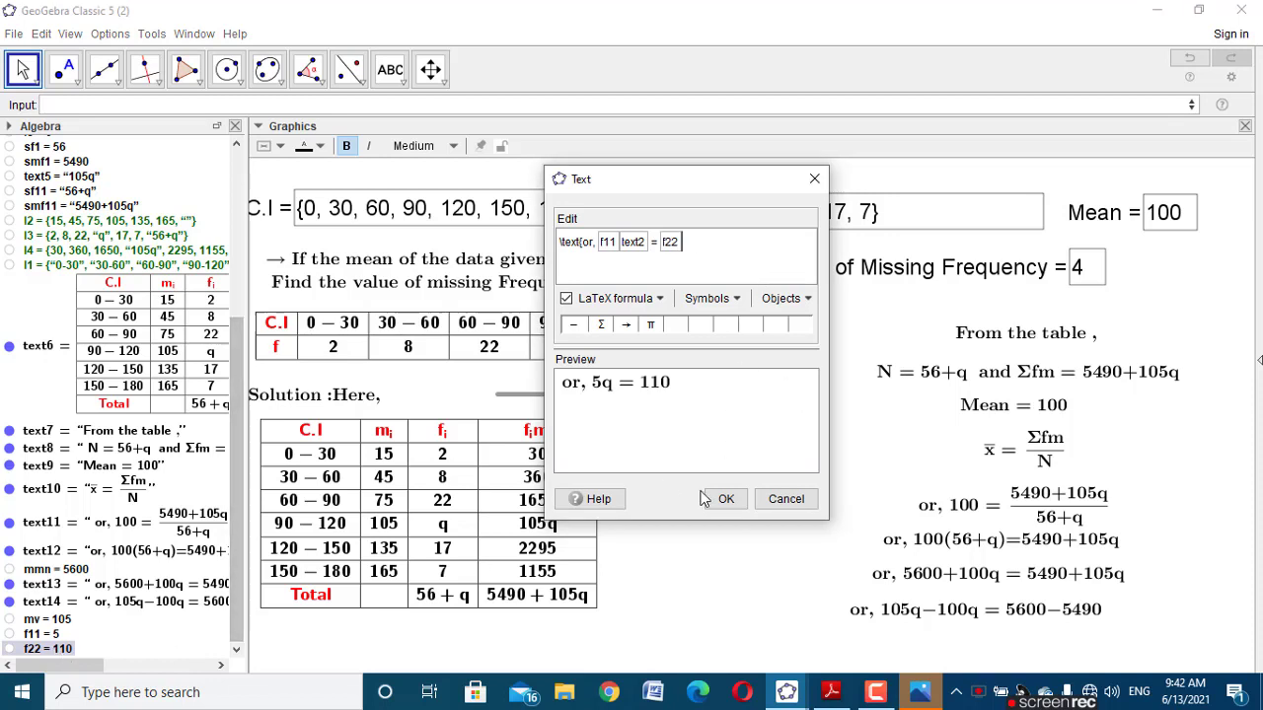
pyautogui.click(723, 499)
pyautogui.moveTo(817, 581); pyautogui.dragTo(999, 651)
pyautogui.click(23, 68)
# Step: Define a new number as f22/f11 and rename it final1
pyautogui.click(206, 109)
pyautogui.write('f22')
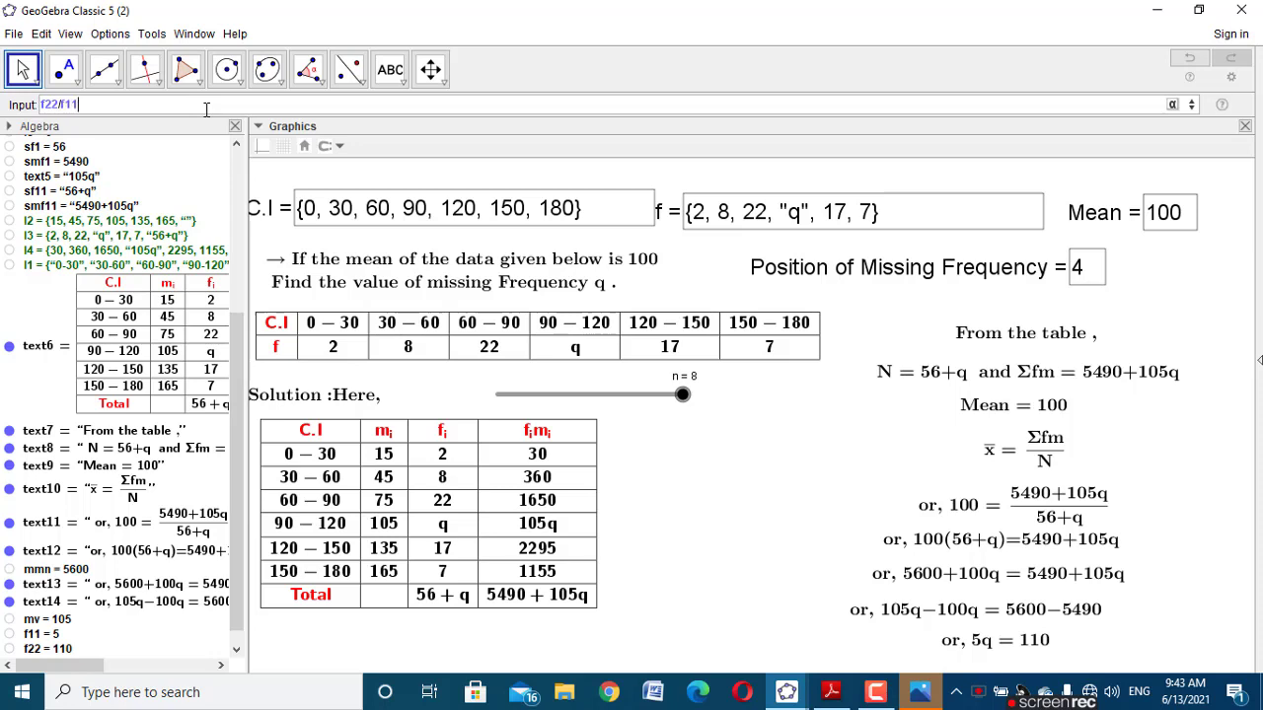
pyautogui.write('/f11')
pyautogui.press('Return')
pyautogui.scroll(-1, 229, 493)
pyautogui.rightClick(65, 655)
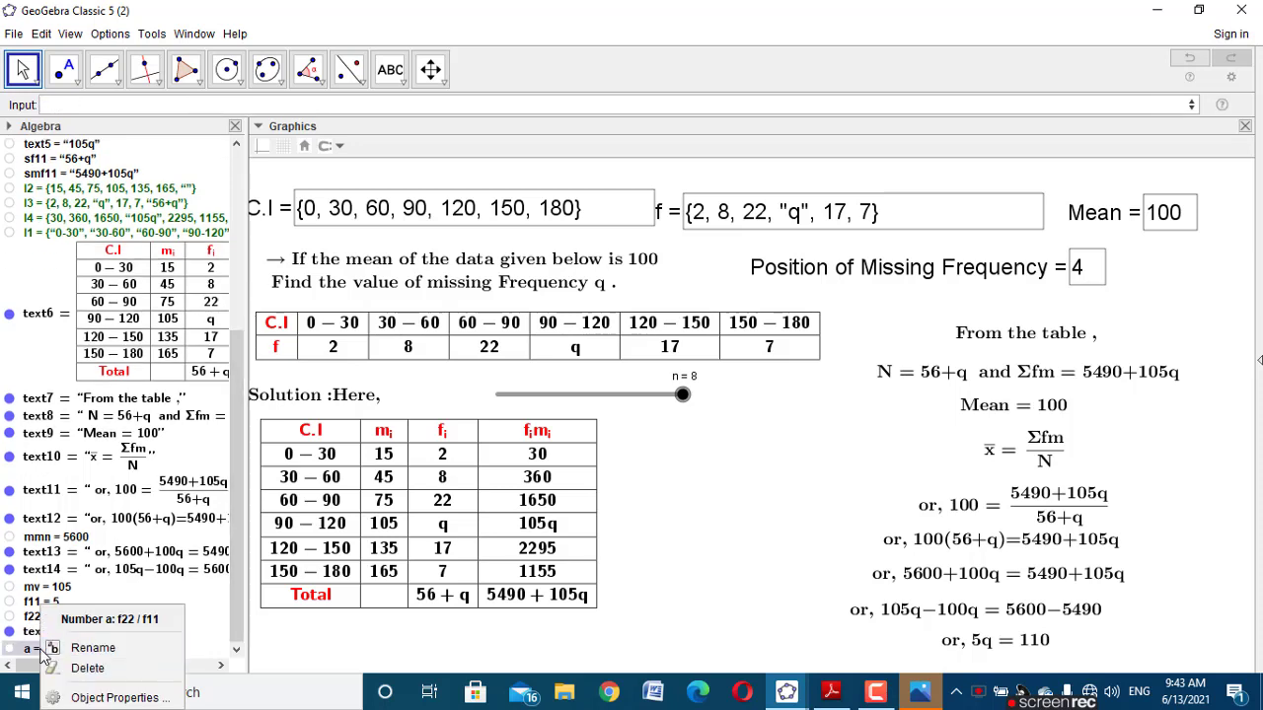
pyautogui.click(58, 647)
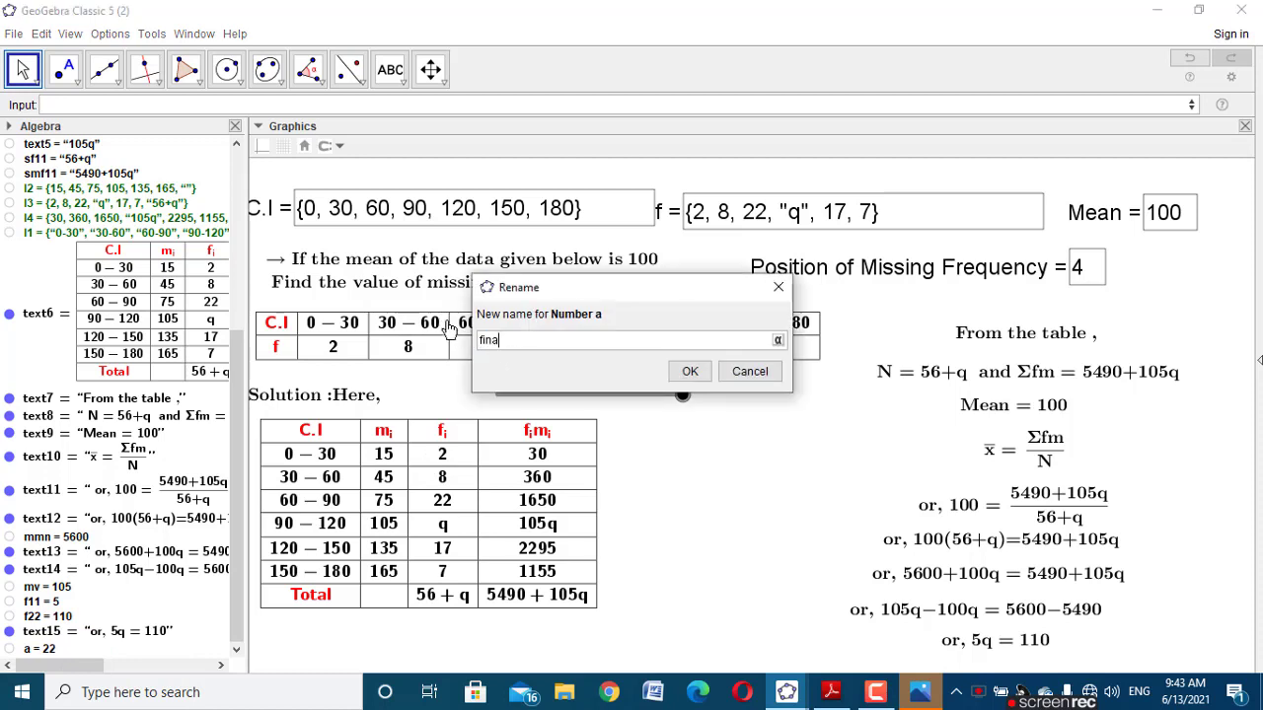
pyautogui.click(688, 371)
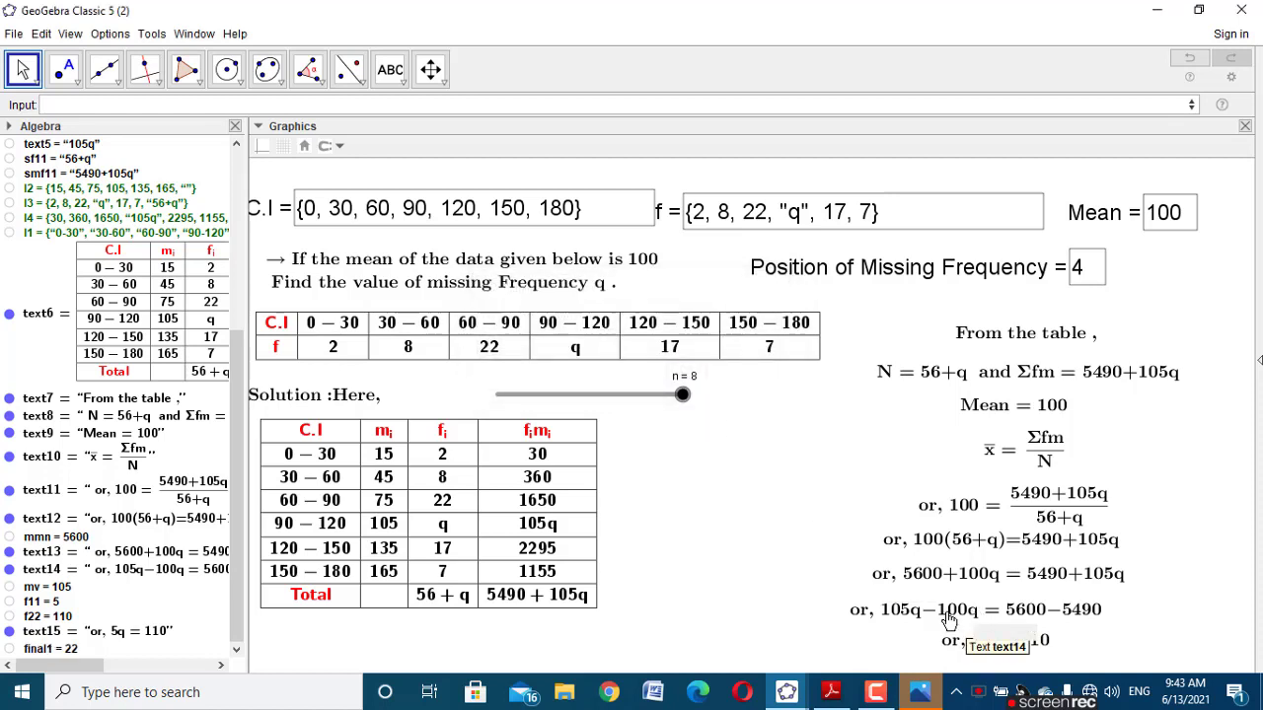
# Step: Start a new LaTeX text beginning with "\text{" followed by the therefore symbol ∴
pyautogui.click(389, 69)
pyautogui.click(663, 488)
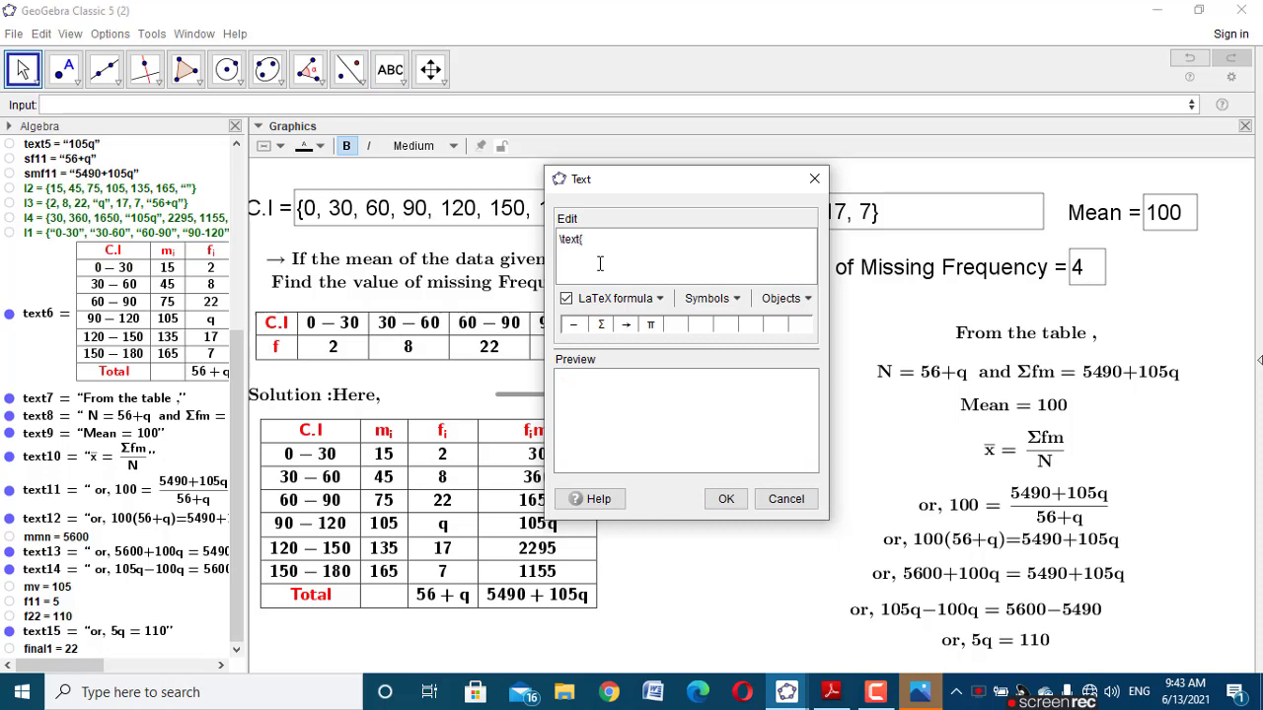
pyautogui.click(710, 298)
pyautogui.moveTo(728, 364)
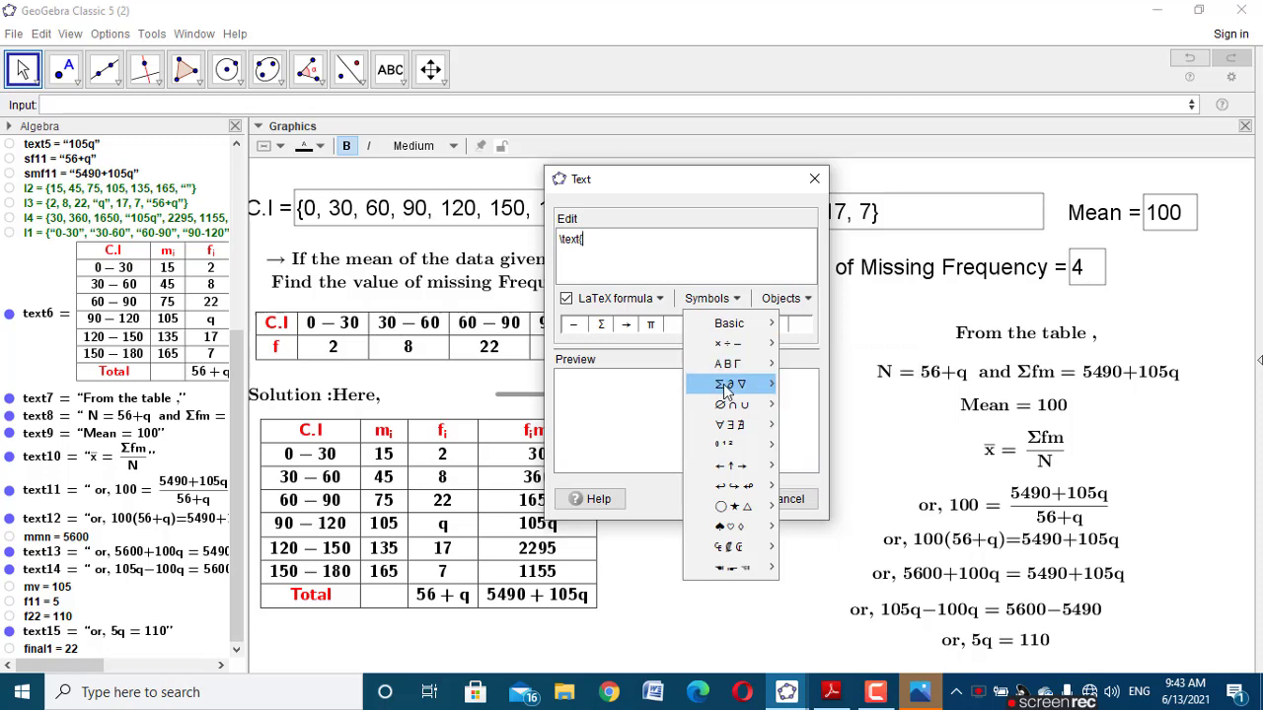
pyautogui.moveTo(757, 412)
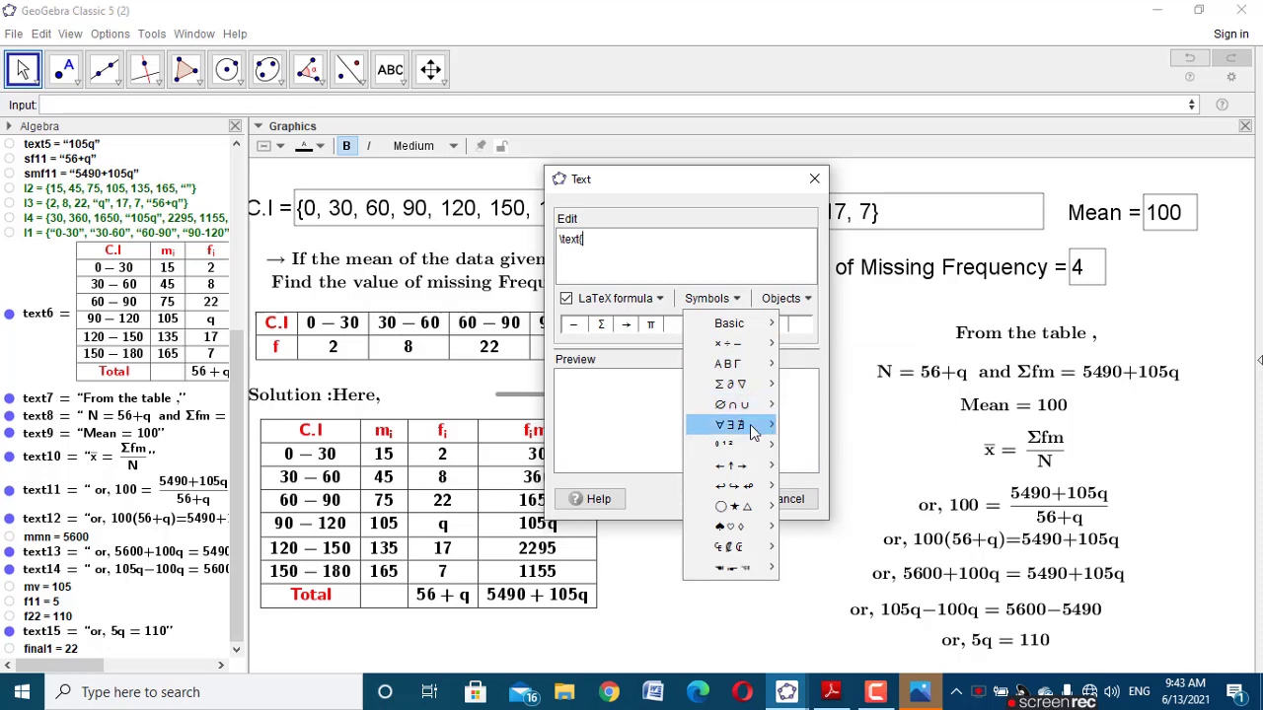
pyautogui.click(900, 444)
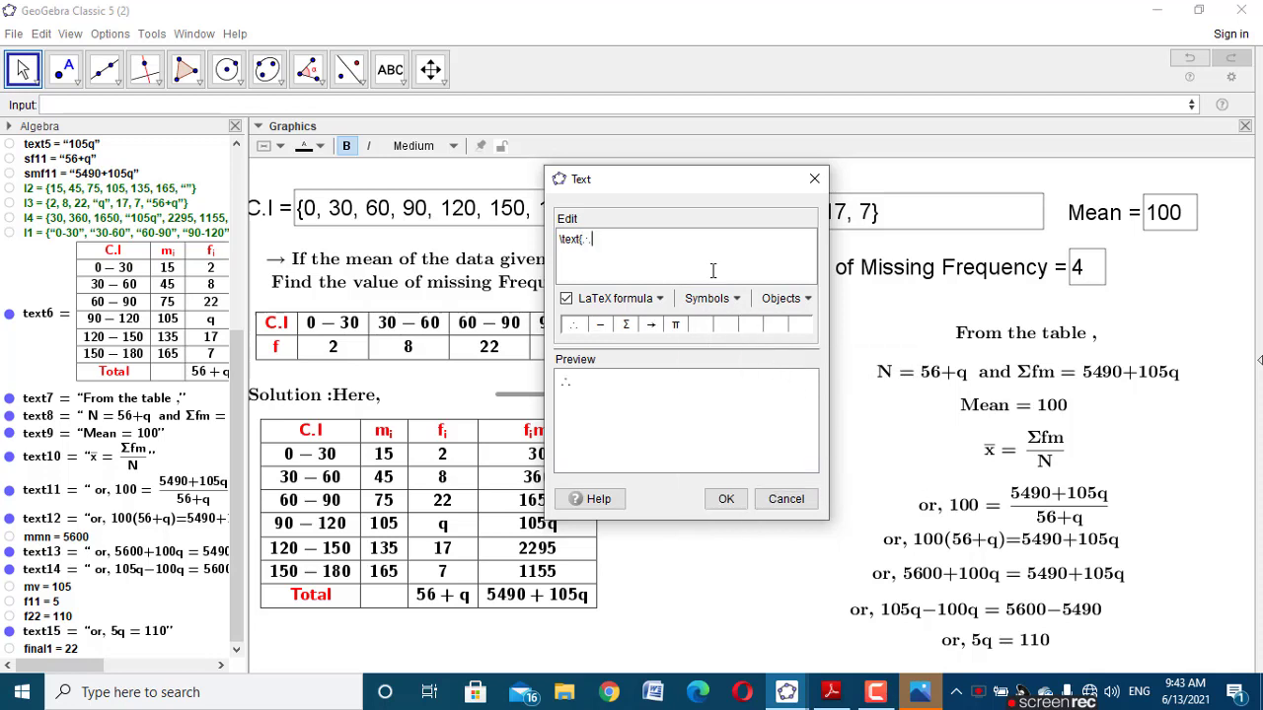
# Step: Complete the text as "∴ text2 = final1" with text2 and final1 as linked objects, and place it under the last working line
pyautogui.scroll(5, 129, 207)
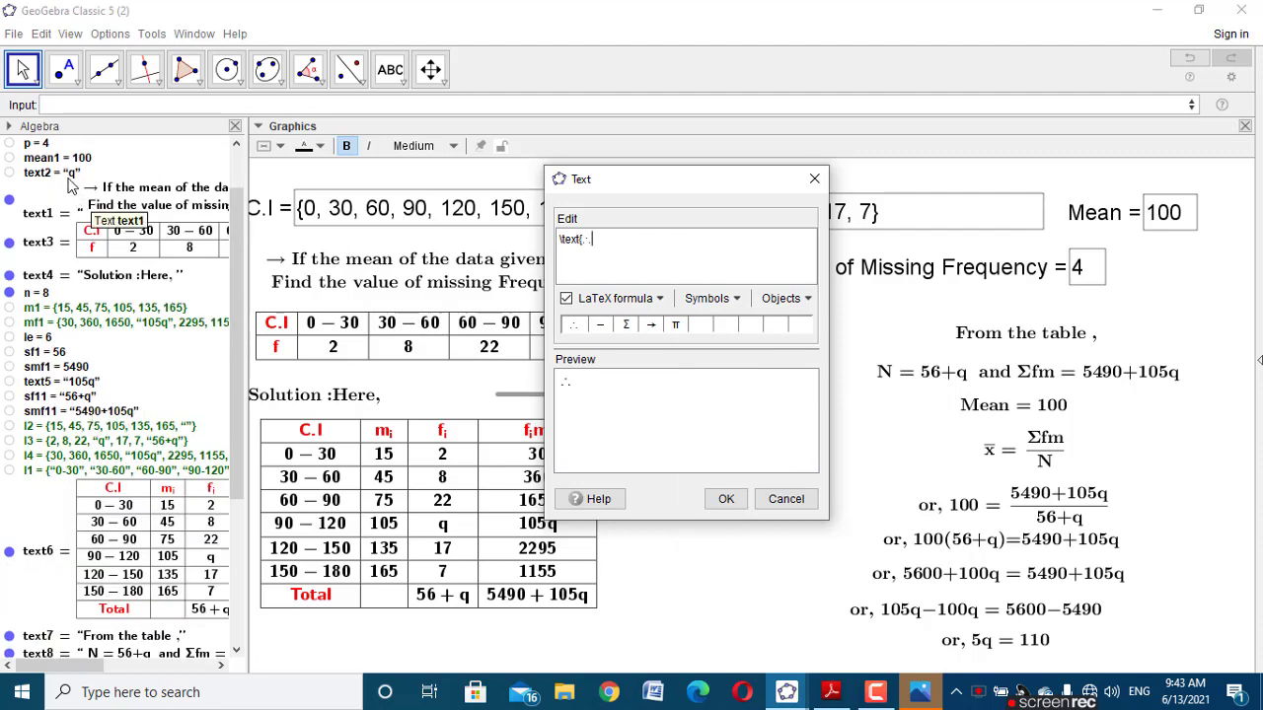
pyautogui.click(52, 173)
pyautogui.click(662, 249)
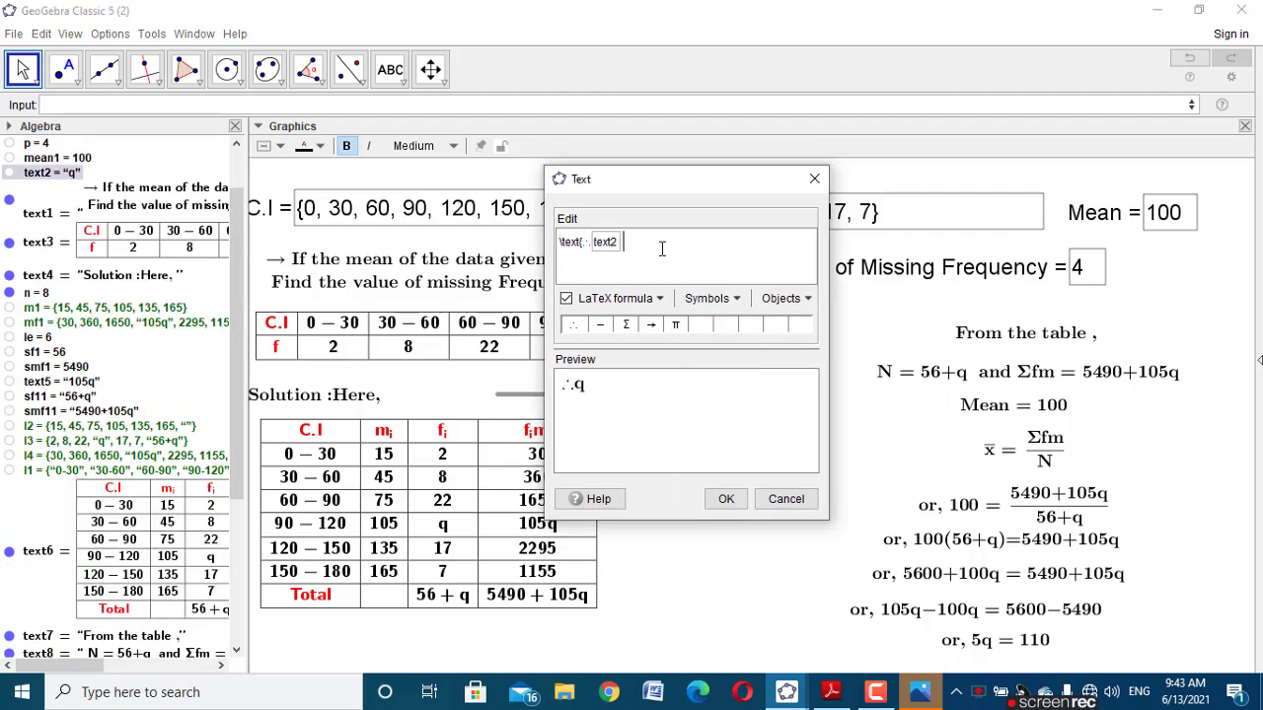
pyautogui.scroll(-5, 128, 395)
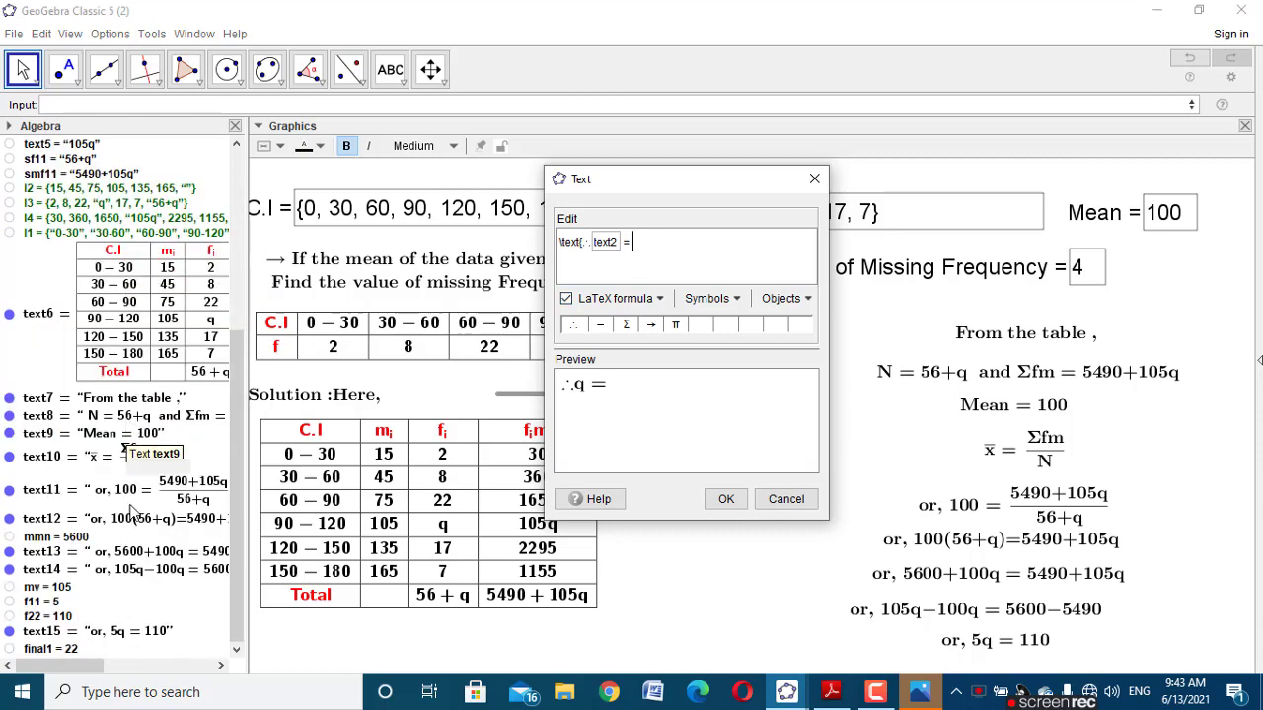
pyautogui.click(70, 649)
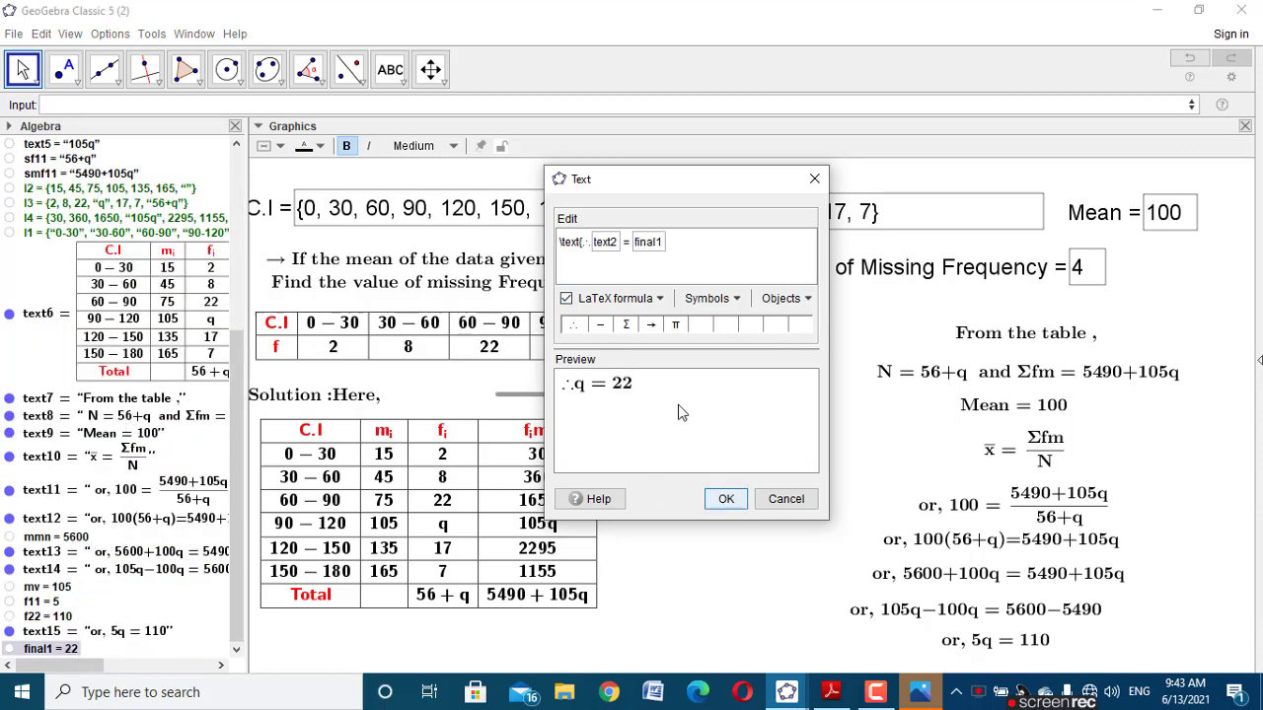
pyautogui.click(590, 241)
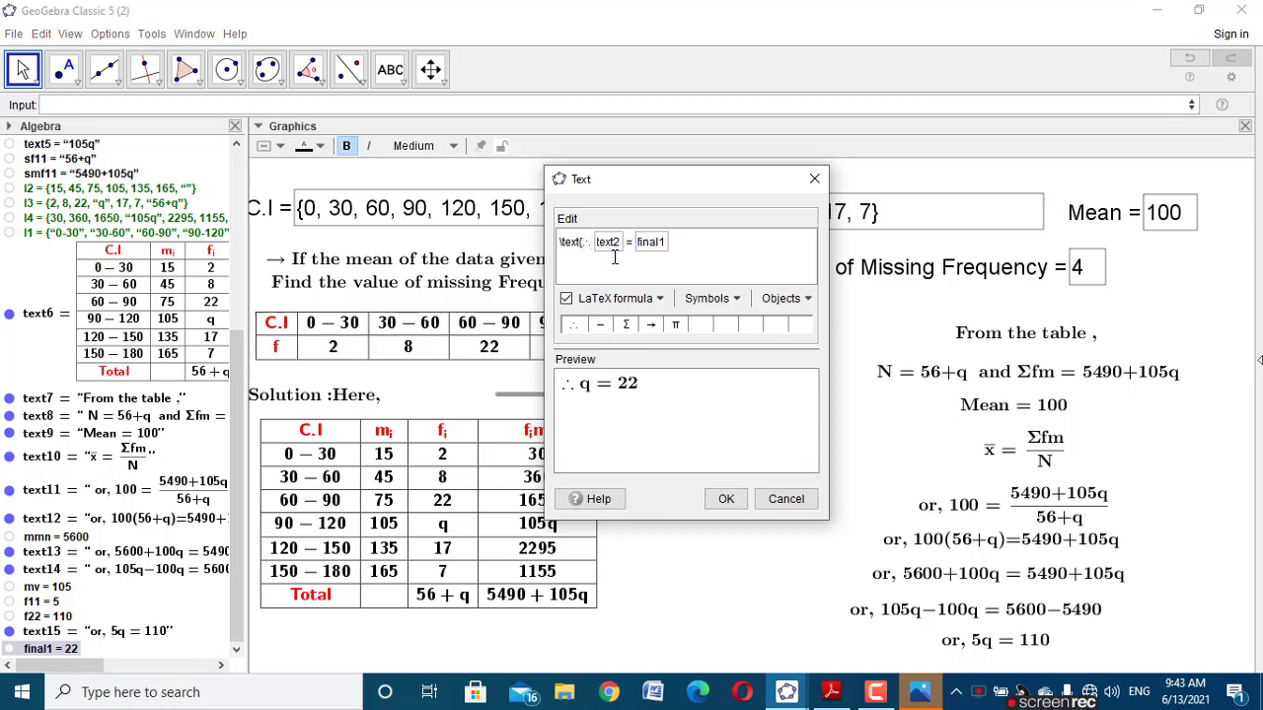
pyautogui.click(725, 500)
pyautogui.moveTo(705, 501); pyautogui.dragTo(996, 662)
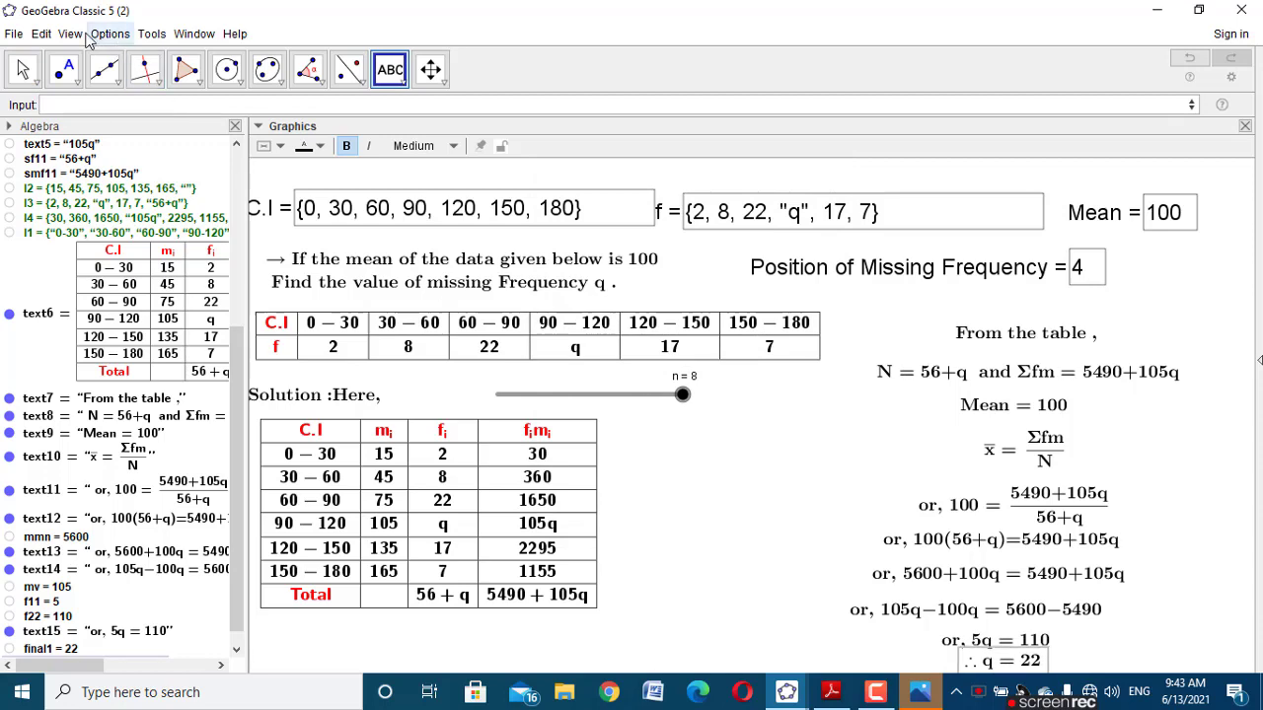
# Step: Hide the input bar and close the Algebra view so only the Graphics view remains
pyautogui.click(71, 34)
pyautogui.click(109, 270)
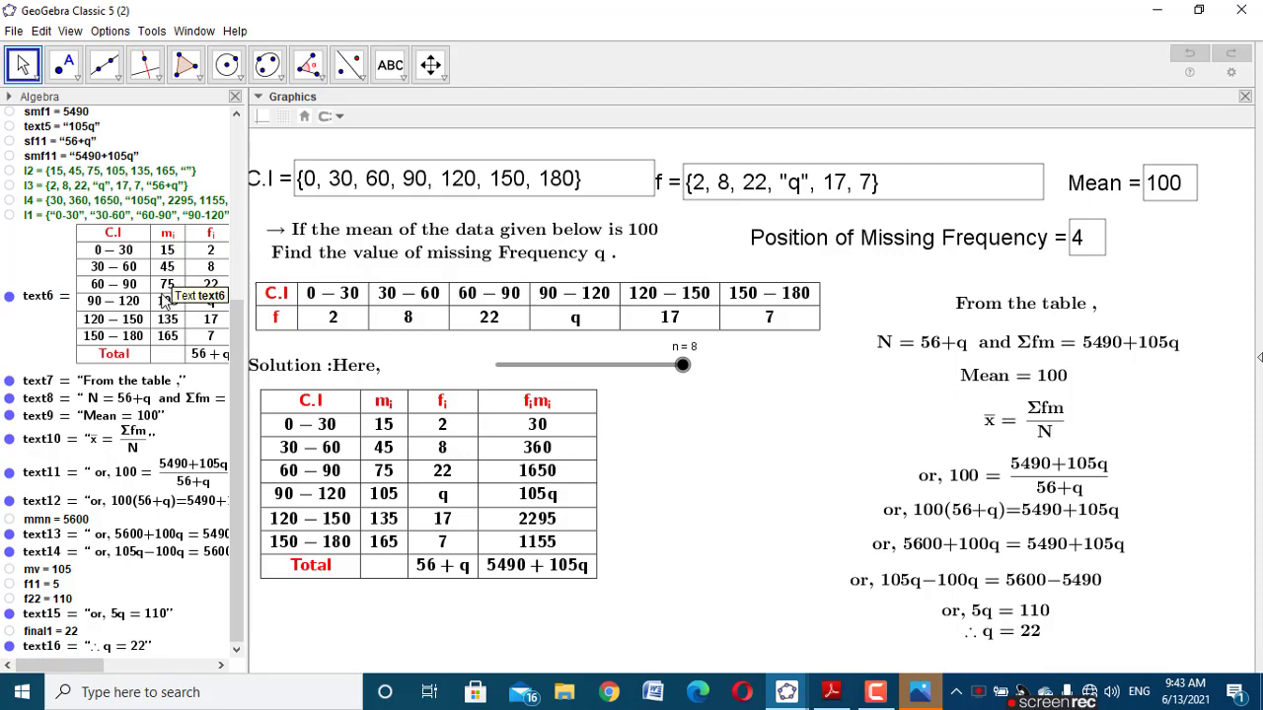
pyautogui.click(235, 98)
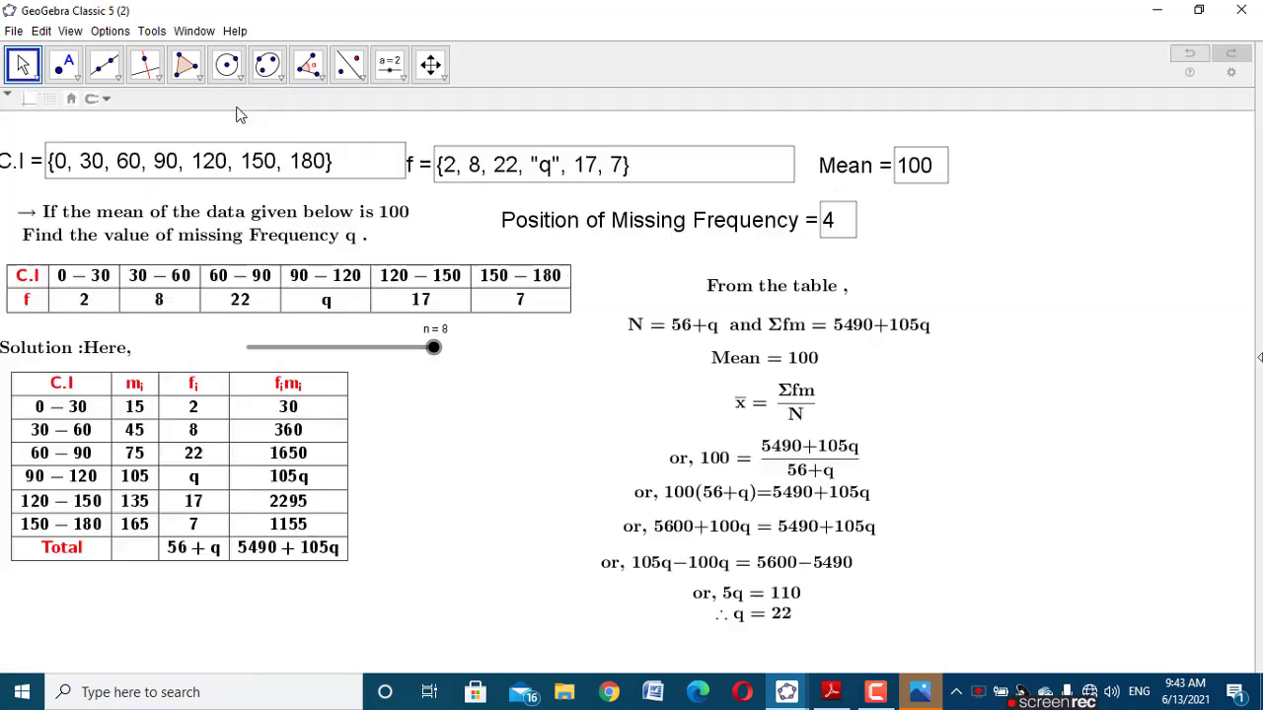
# Step: Set the Graphics view's background colour to yellow and close the preferences
pyautogui.rightClick(507, 464)
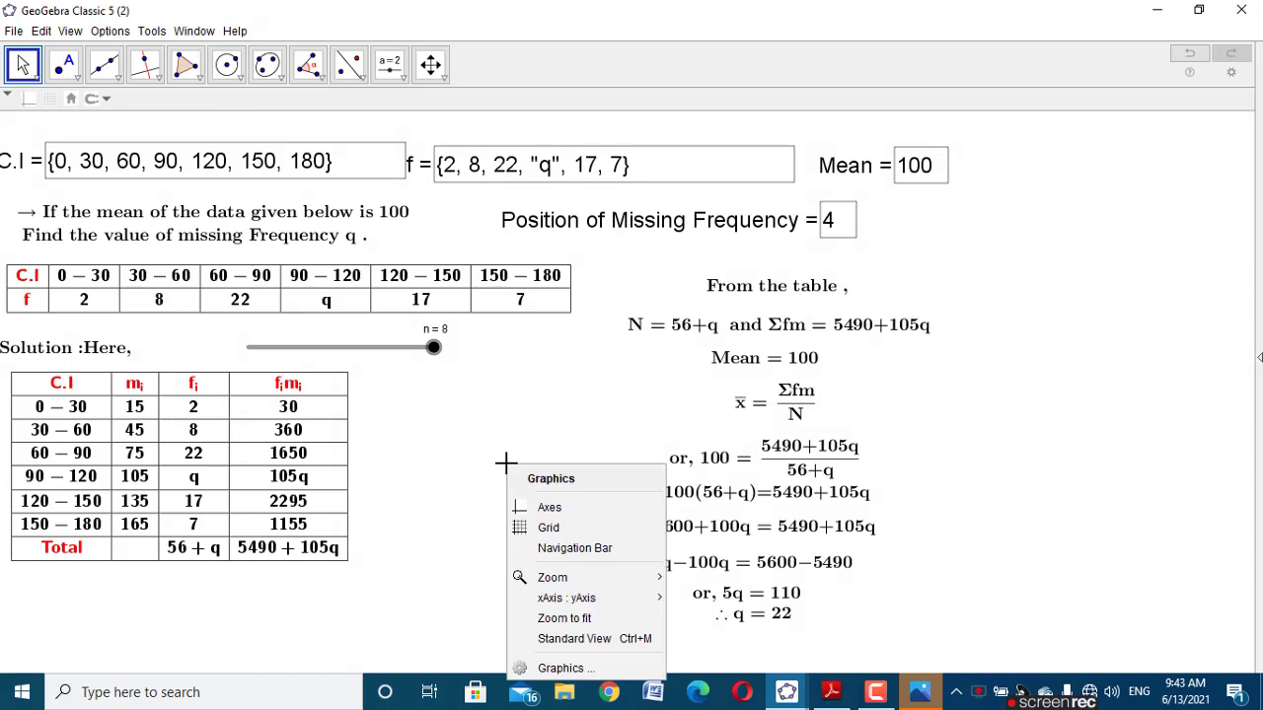
pyautogui.click(577, 670)
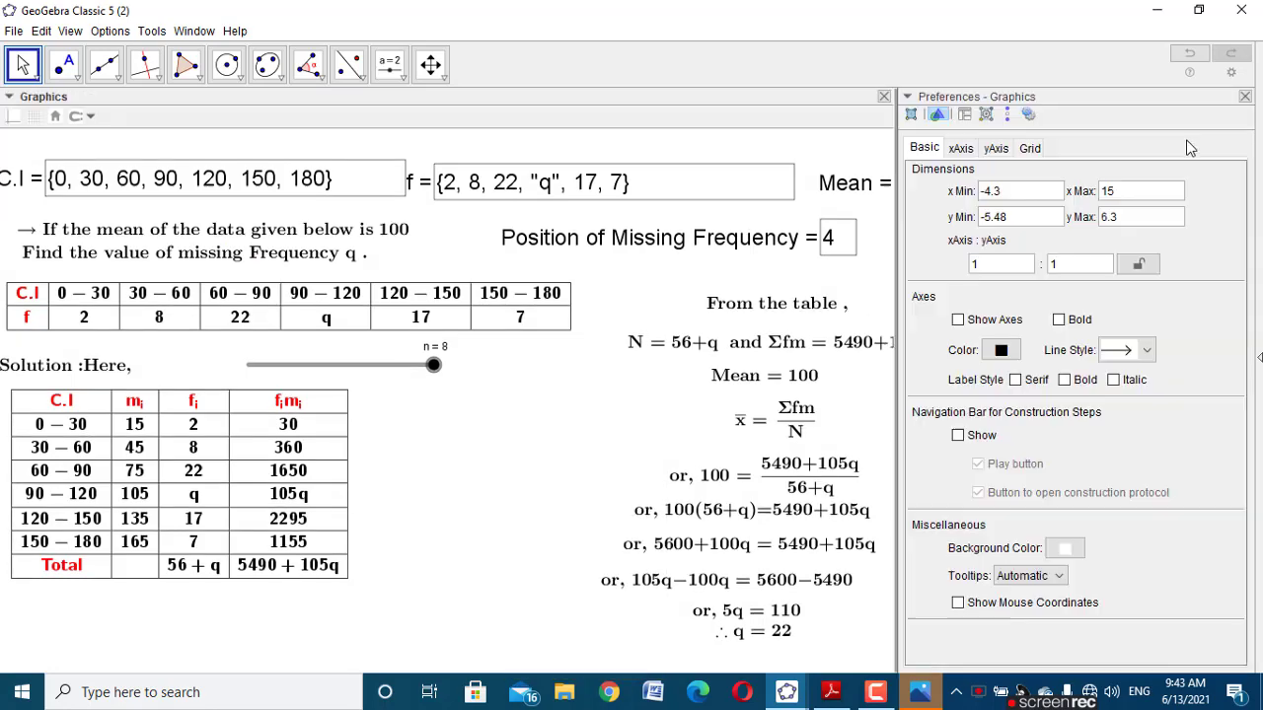
pyautogui.click(1062, 552)
pyautogui.click(522, 284)
pyautogui.click(563, 440)
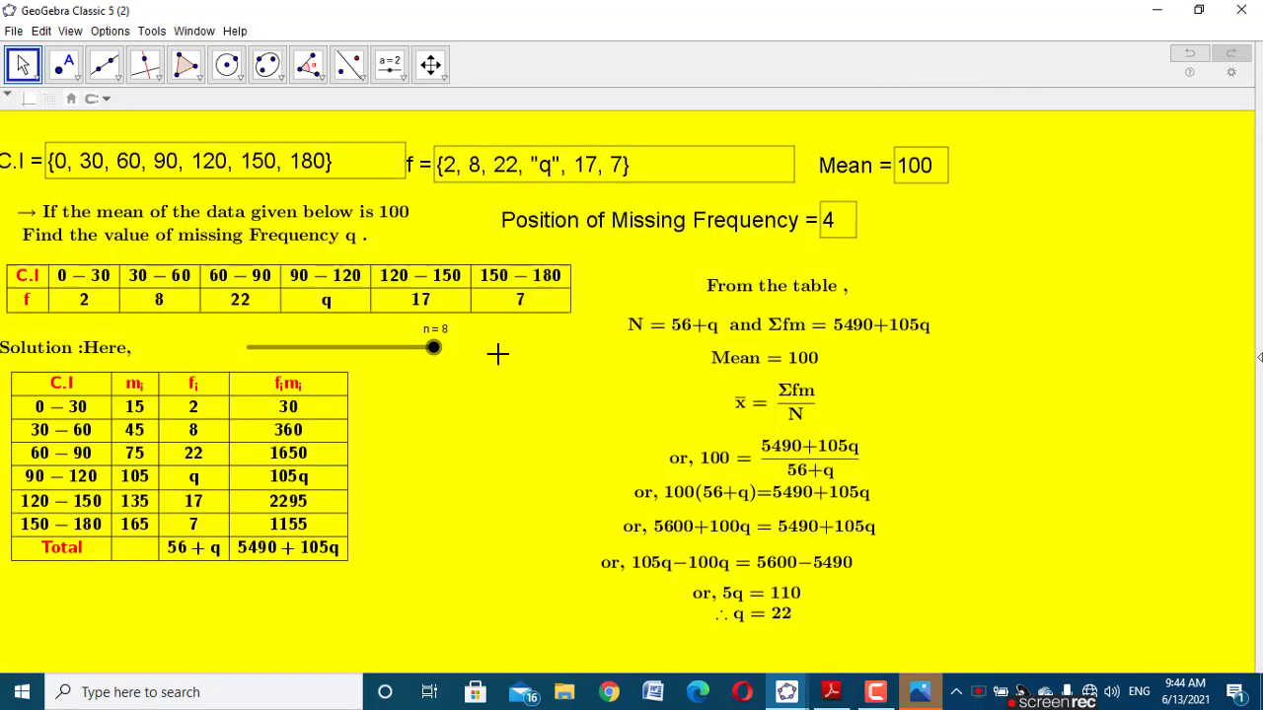
pyautogui.click(1245, 95)
pyautogui.click(390, 64)
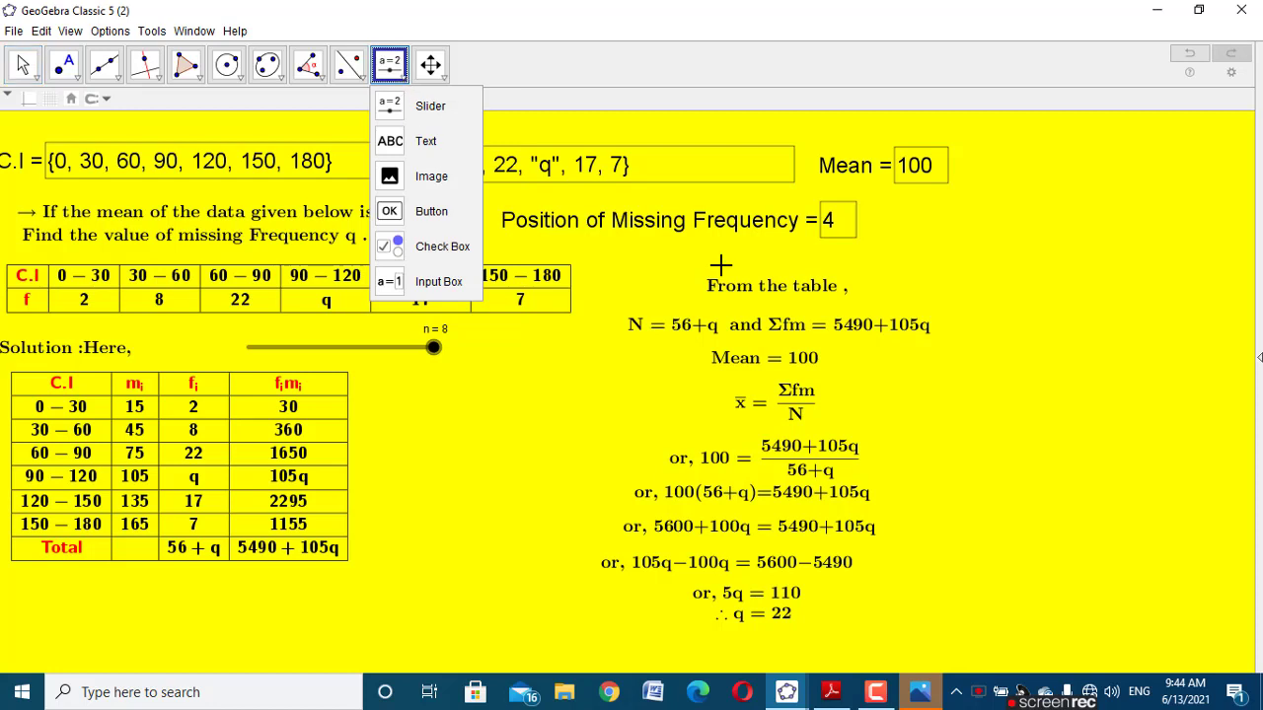
pyautogui.press('Escape')
pyautogui.moveTo(437, 349); pyautogui.dragTo(522, 386)
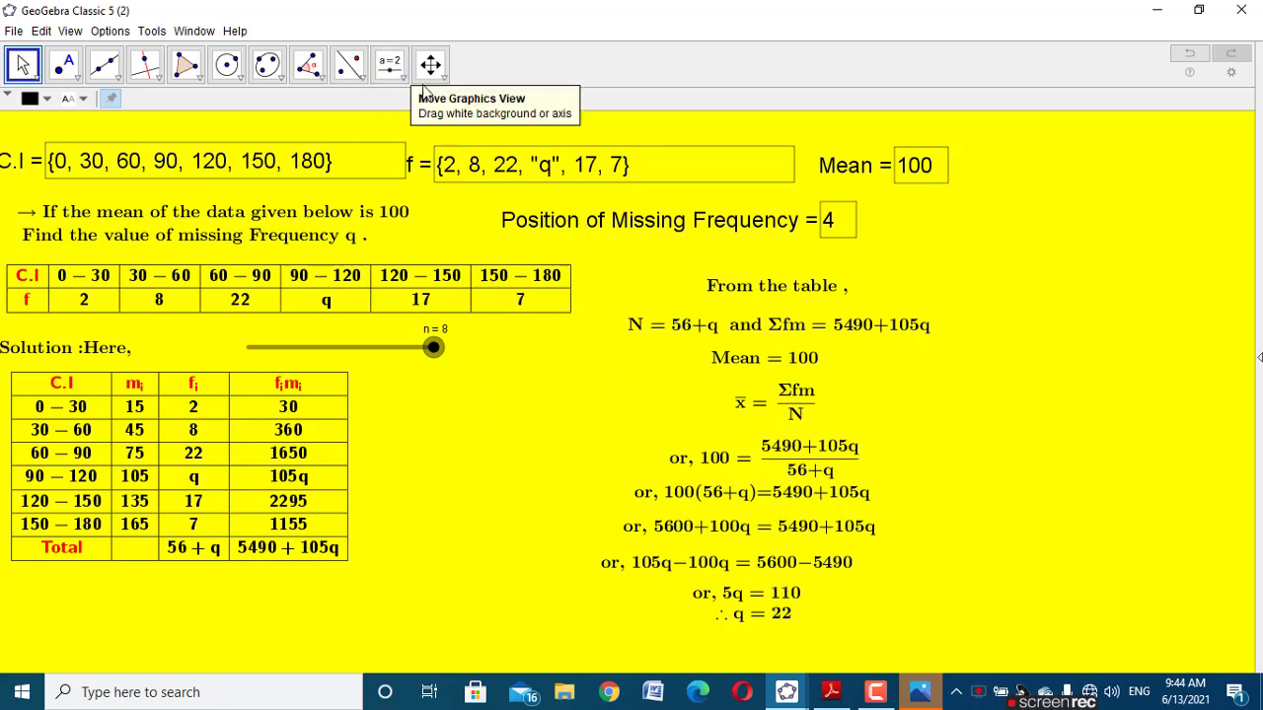
# Step: Create a number slider named a and place it beside the Position of Missing Frequency box, above the working lines
pyautogui.click(390, 66)
pyautogui.click(419, 106)
pyautogui.click(489, 339)
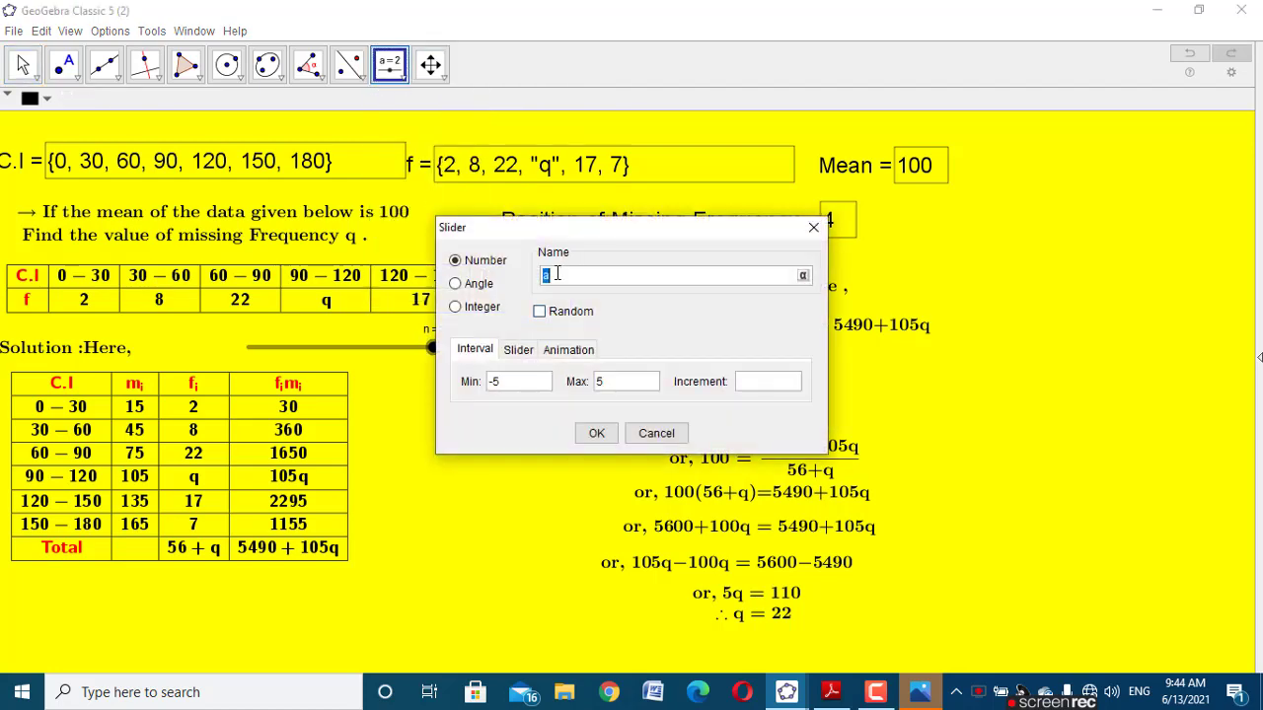
pyautogui.click(485, 384)
pyautogui.click(596, 433)
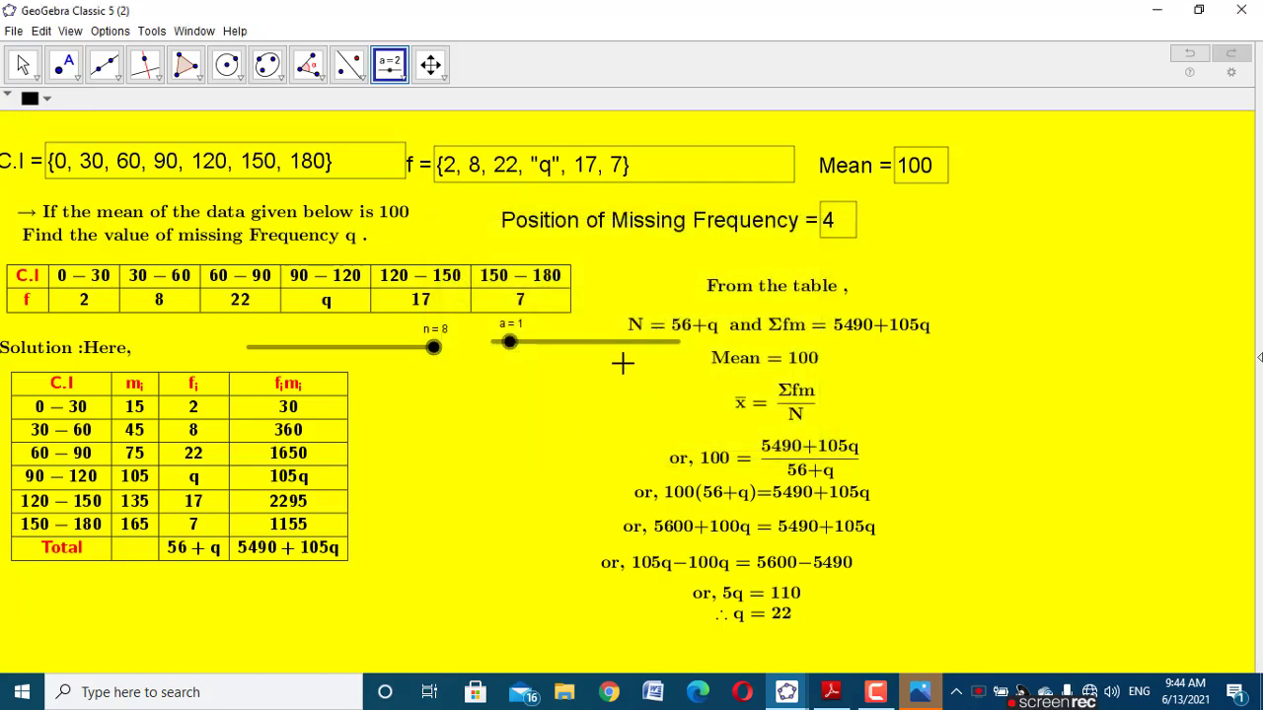
pyautogui.moveTo(611, 348); pyautogui.dragTo(1075, 256)
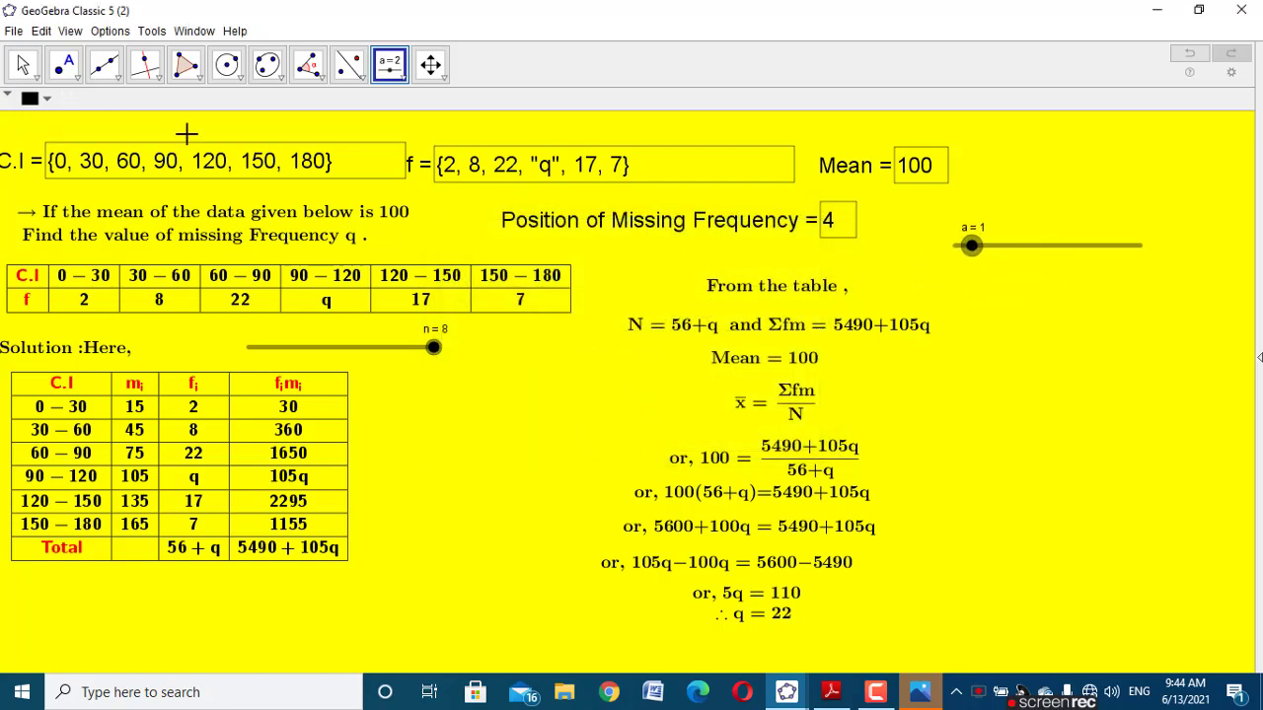
pyautogui.click(22, 65)
# Step: Set the condition to show the "From the table ," text to a>0
pyautogui.click(779, 292)
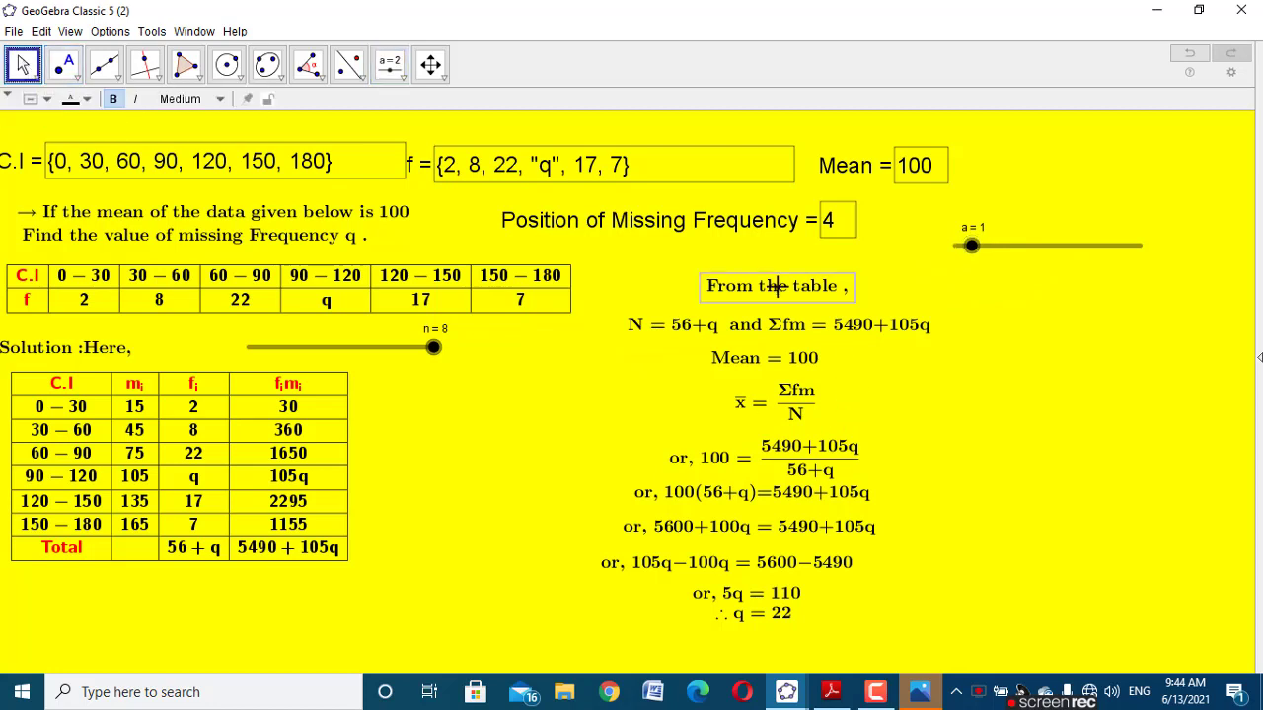
pyautogui.rightClick(779, 292)
pyautogui.click(856, 471)
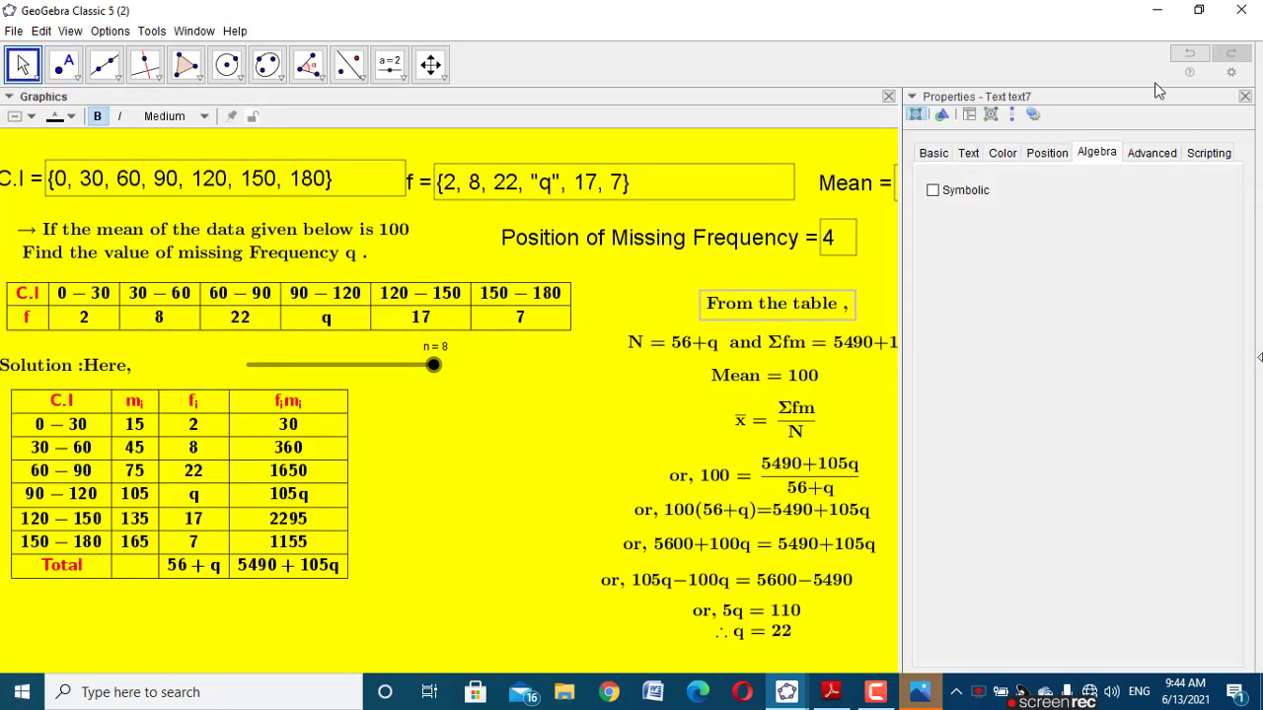
pyautogui.click(1150, 153)
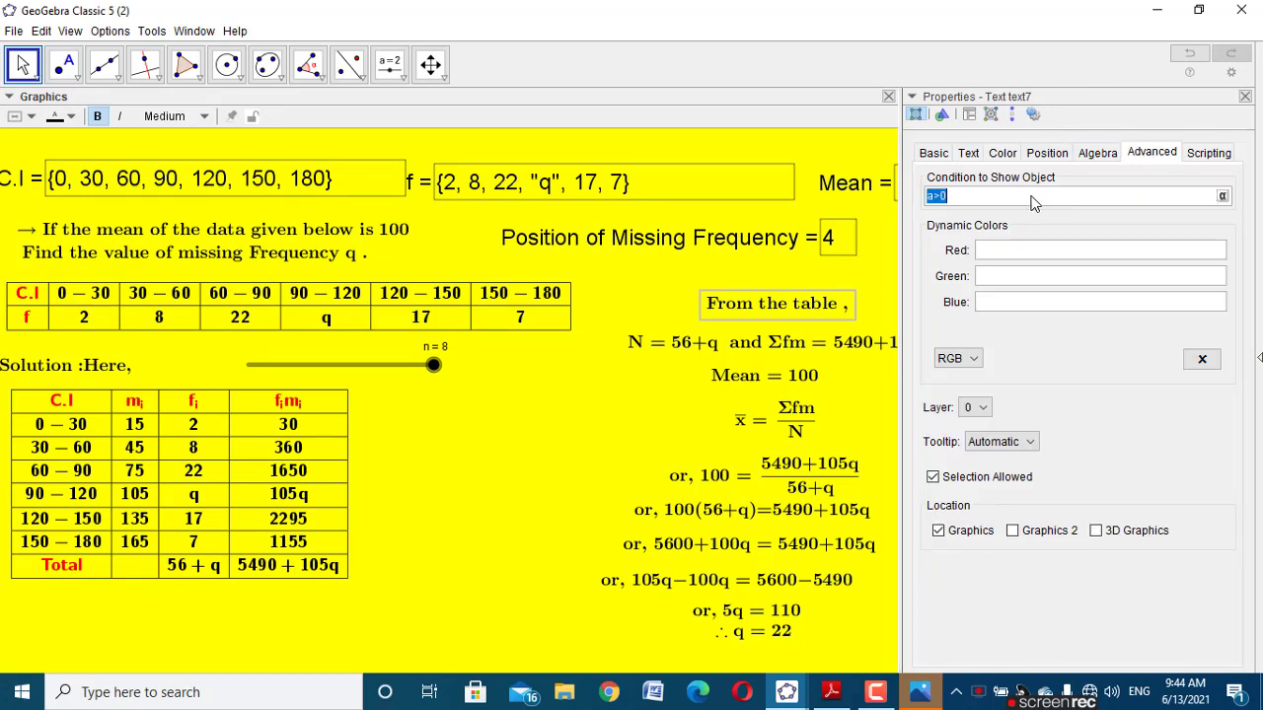
pyautogui.press('Return')
pyautogui.click(1244, 96)
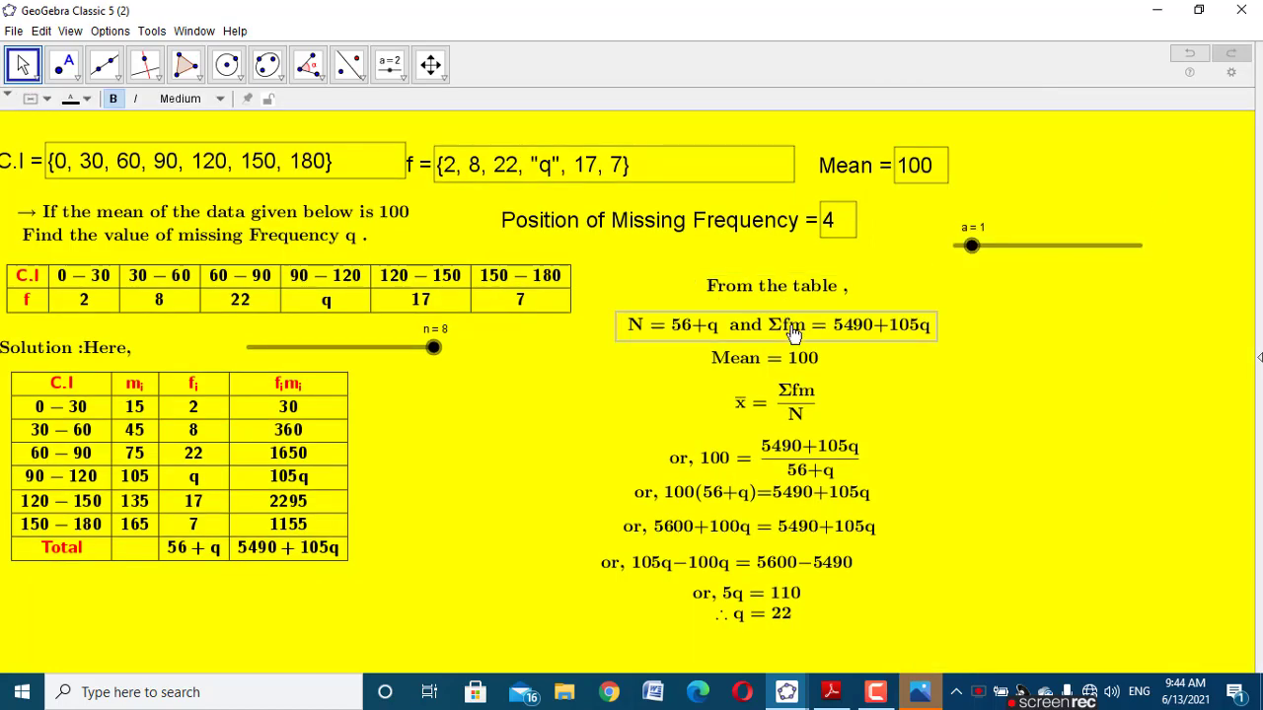
# Step: Set the condition to show the line giving N and Σfm to a>1
pyautogui.rightClick(791, 329)
pyautogui.click(870, 506)
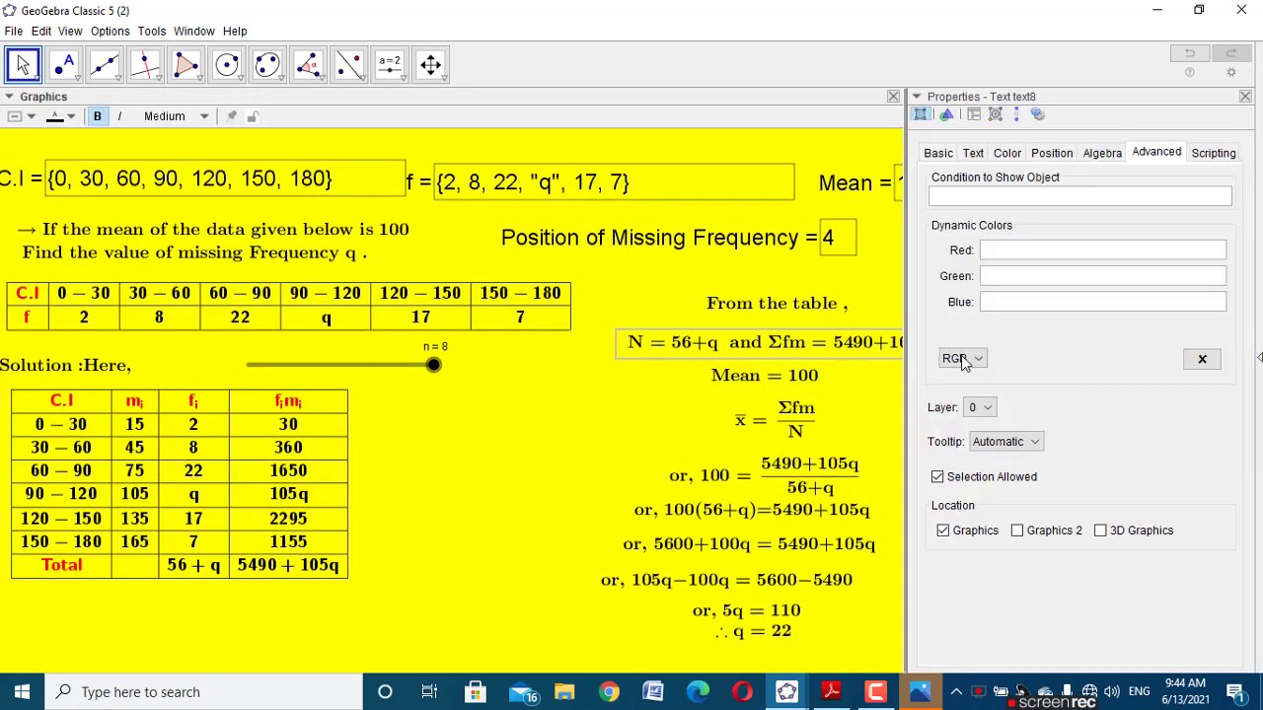
pyautogui.click(1013, 195)
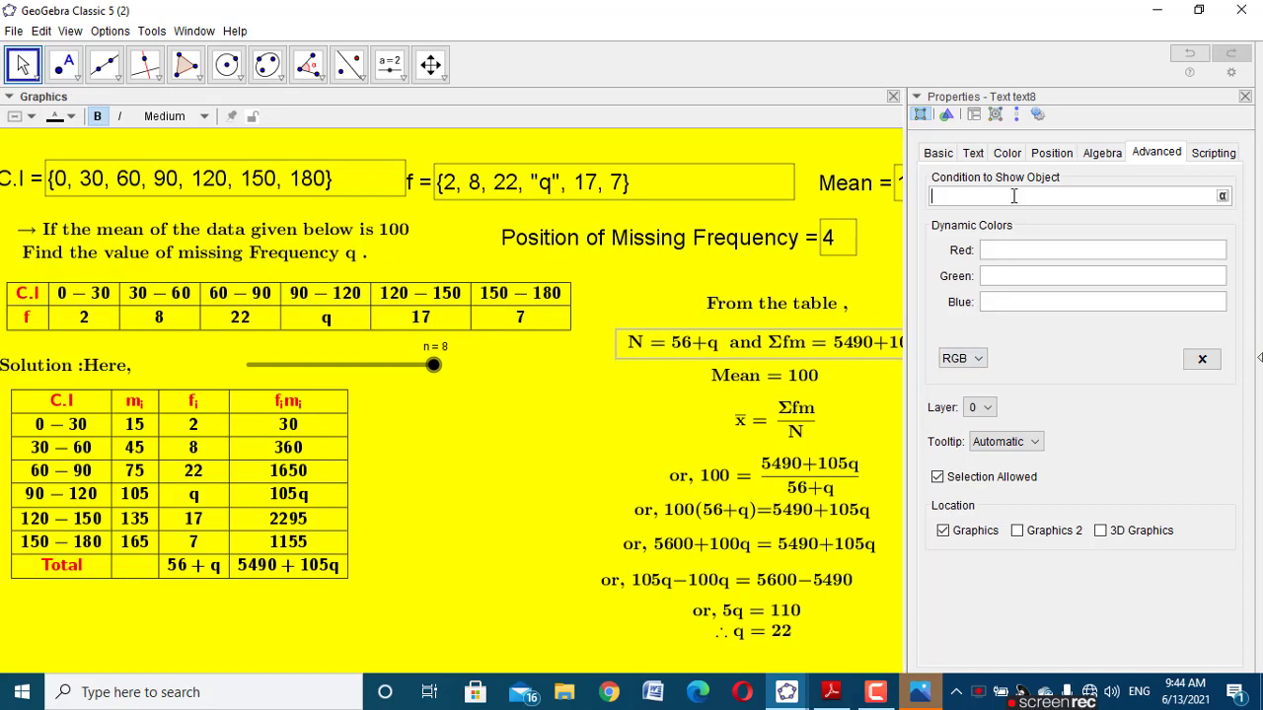
pyautogui.write('a>1')
pyautogui.click(1245, 95)
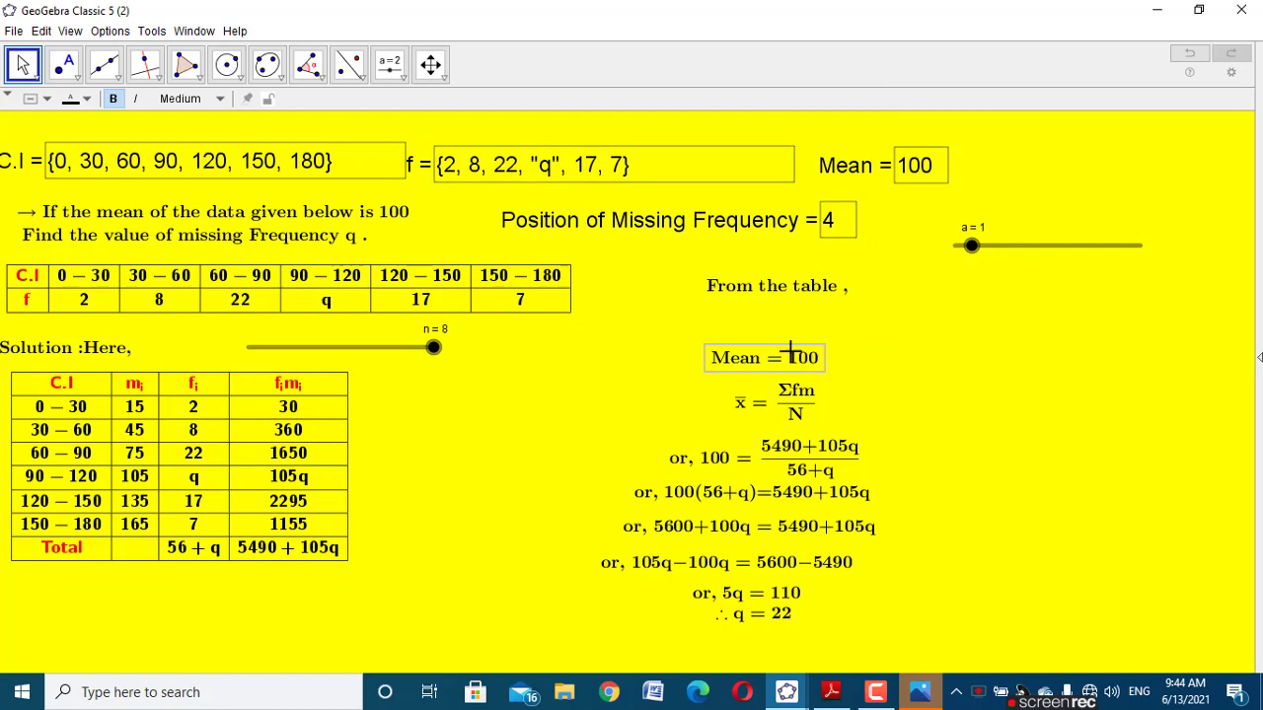
# Step: Give the "Mean = 100" text a condition to show it that depends on slider a
pyautogui.rightClick(795, 361)
pyautogui.click(903, 529)
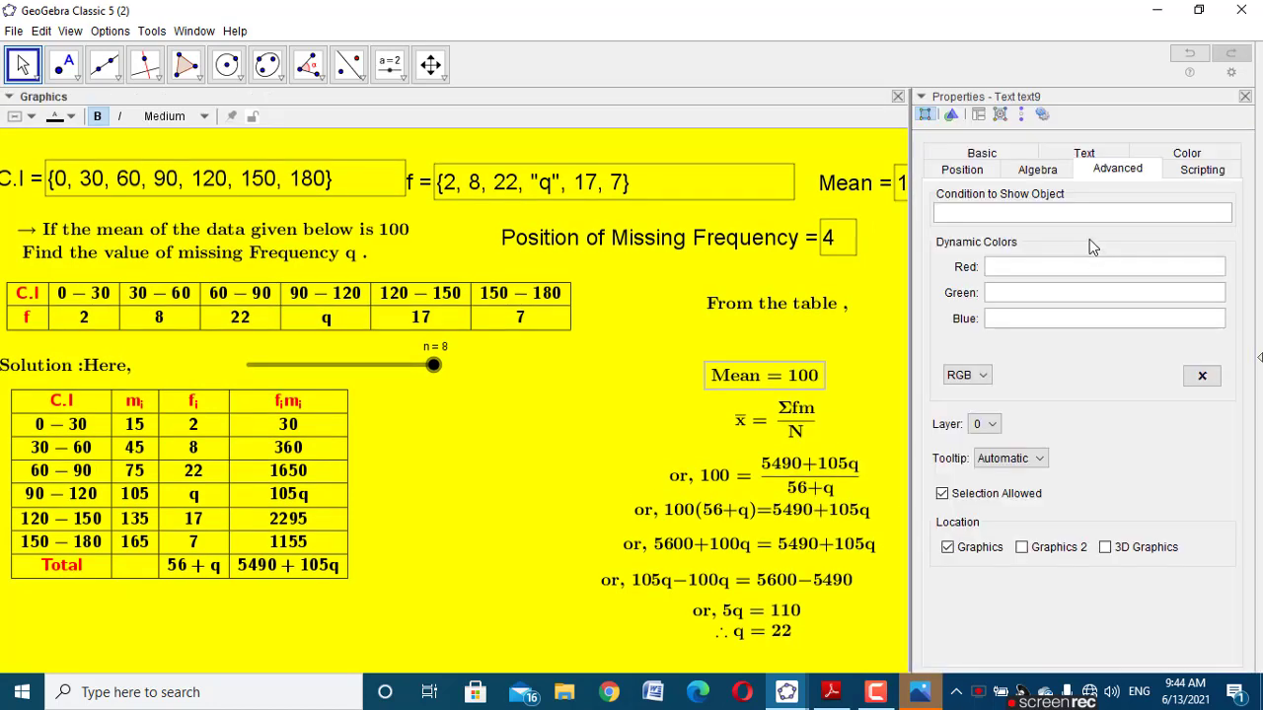
pyautogui.click(1081, 217)
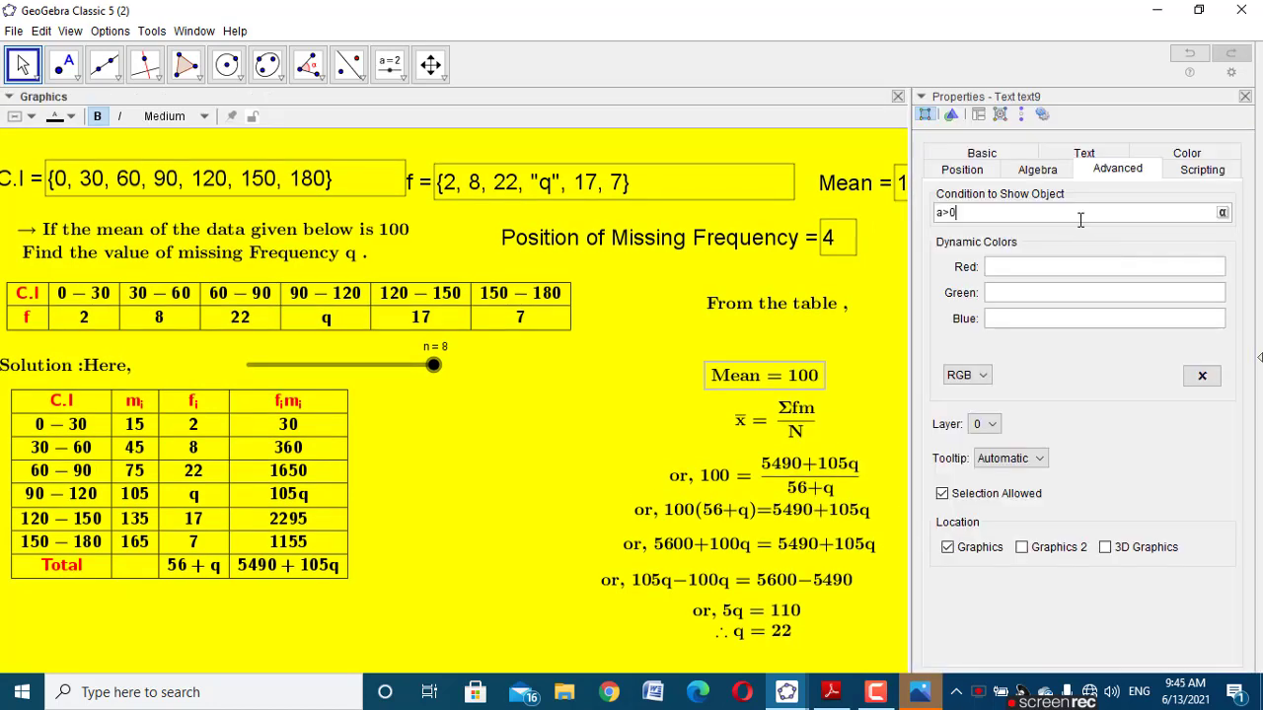
pyautogui.click(1245, 96)
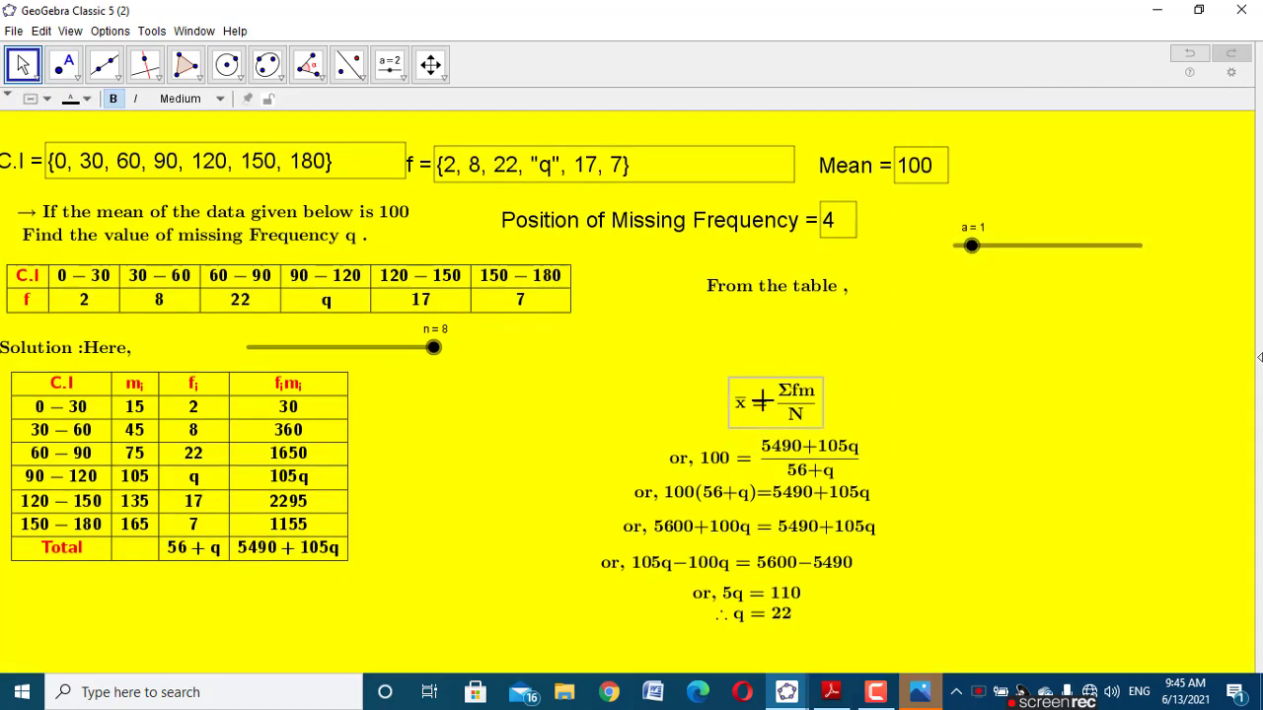
# Step: Give the mean formula text, x̄ = Σfm/N, a condition to show it based on slider a
pyautogui.rightClick(766, 412)
pyautogui.click(855, 584)
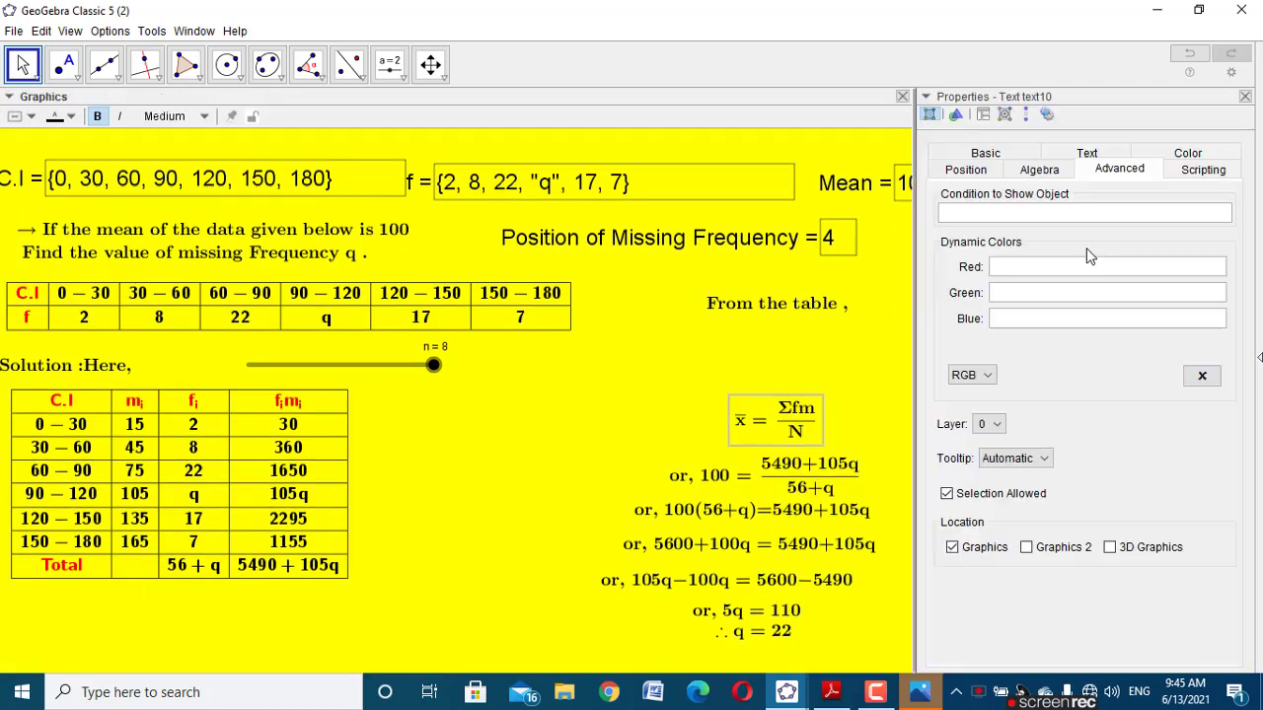
pyautogui.click(1066, 218)
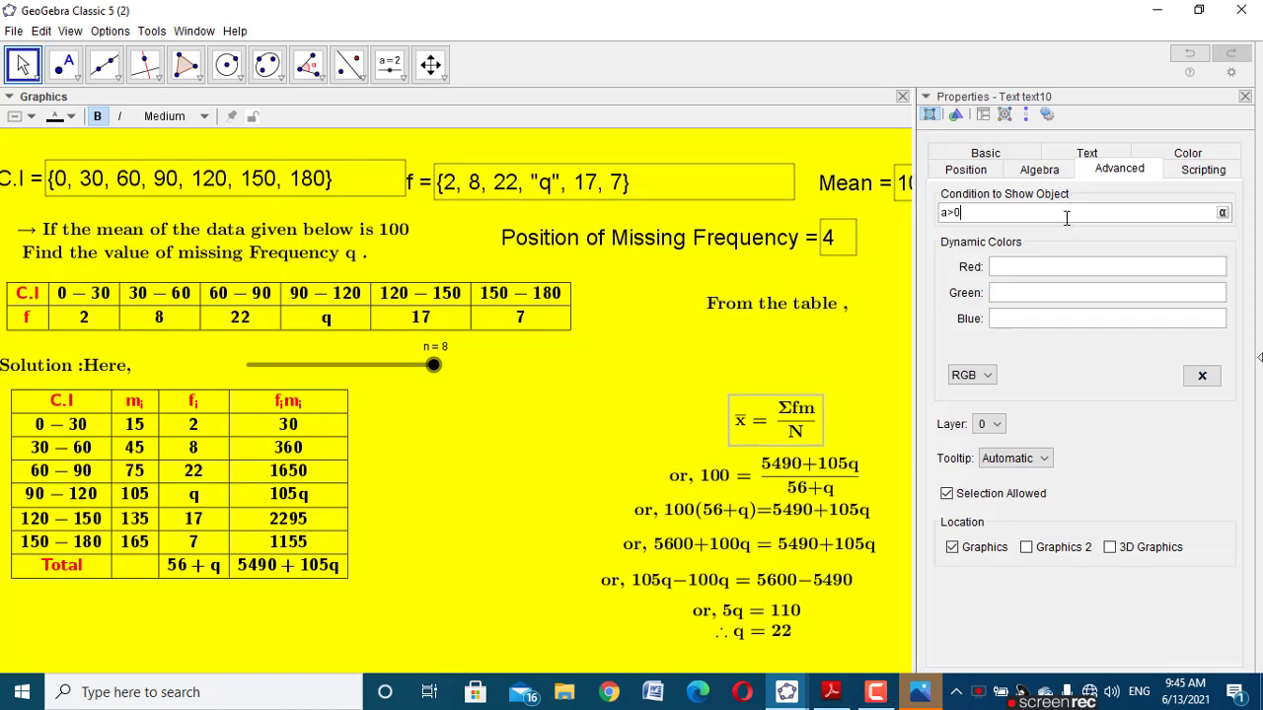
pyautogui.click(1245, 95)
# Step: Make the fraction line "or, 100 = (5490+105q)/(56+q)" appear conditionally on slider a
pyautogui.rightClick(819, 460)
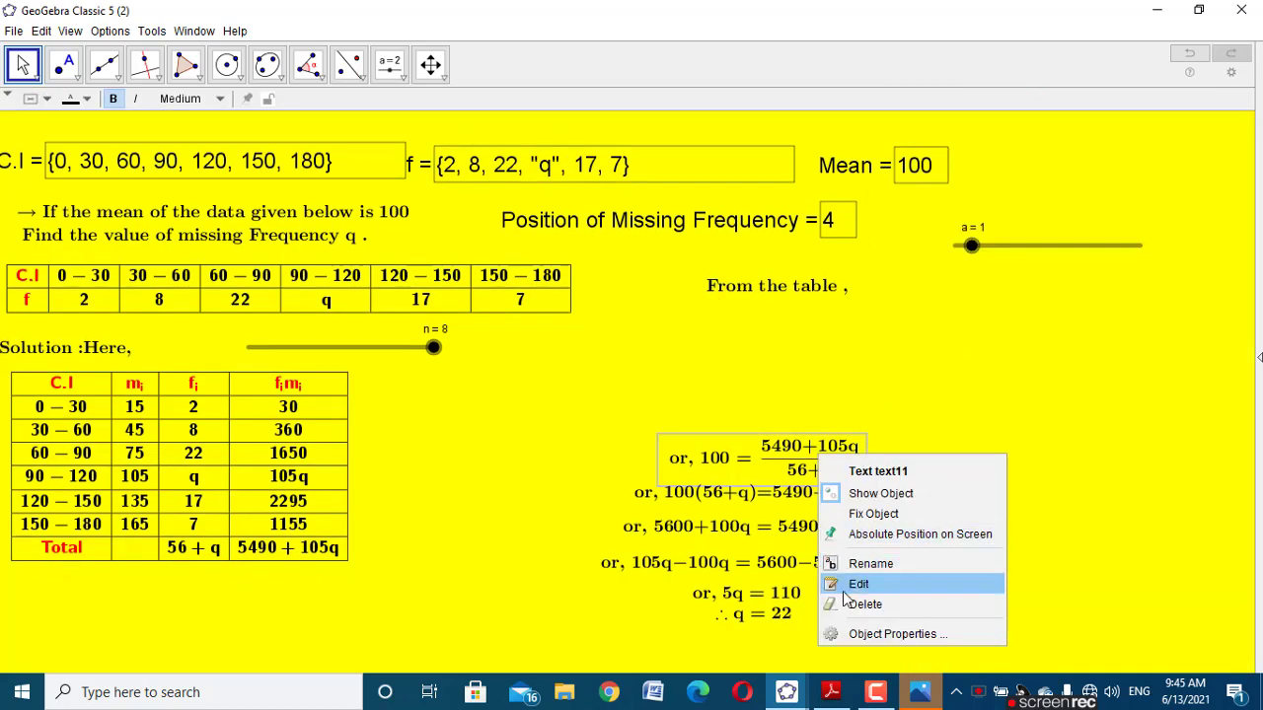
pyautogui.click(854, 635)
pyautogui.click(1060, 210)
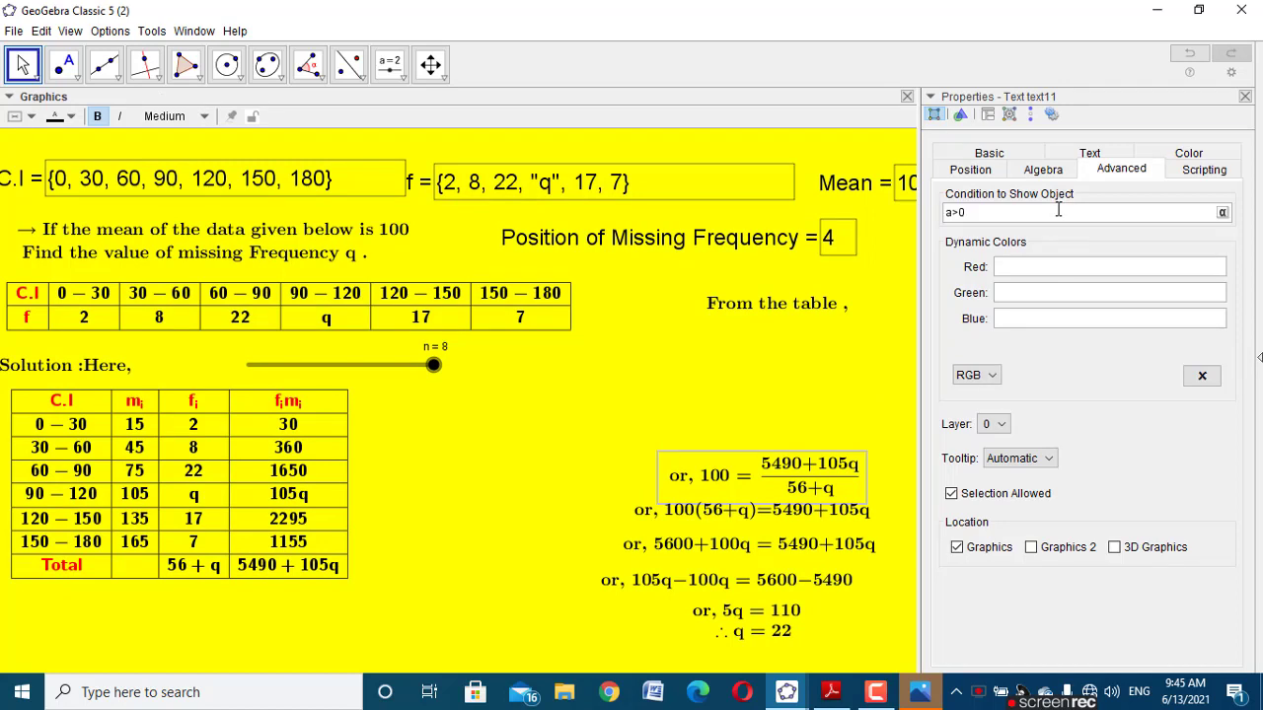
pyautogui.click(1245, 98)
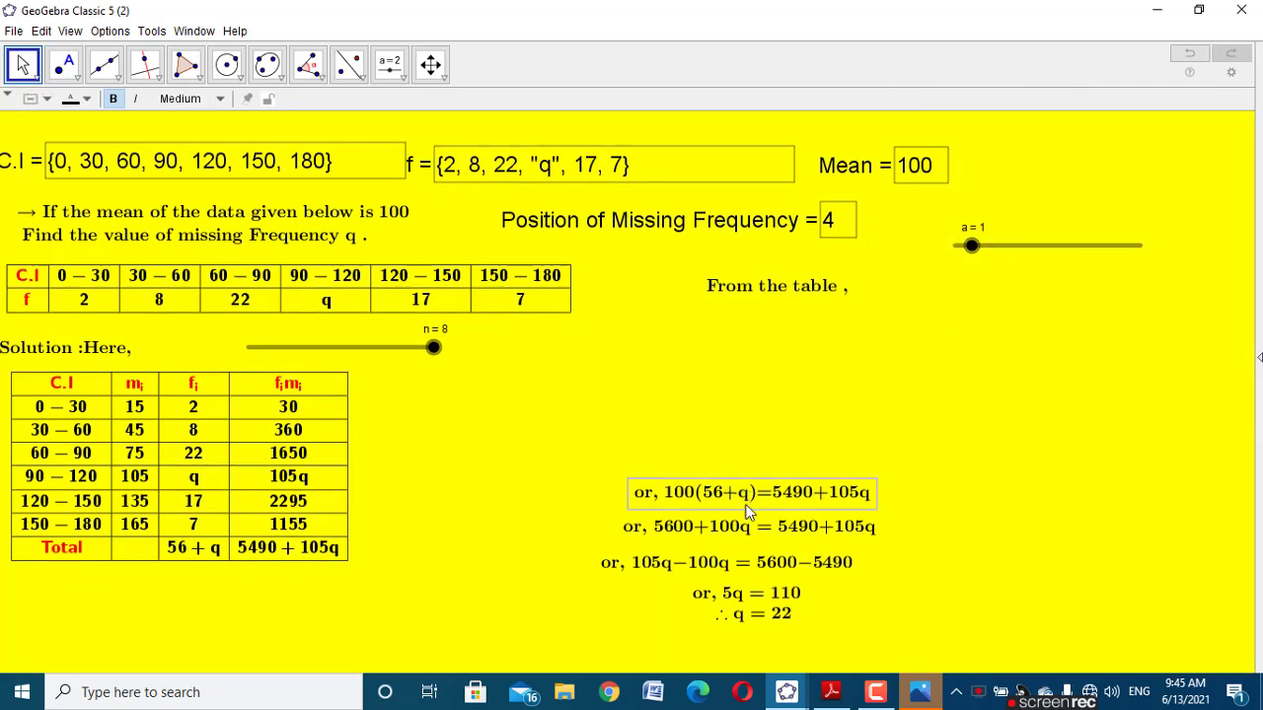
# Step: Give the line "or, 100(56+q)=5490+105q" a condition to show it that depends on slider a
pyautogui.rightClick(741, 501)
pyautogui.click(821, 675)
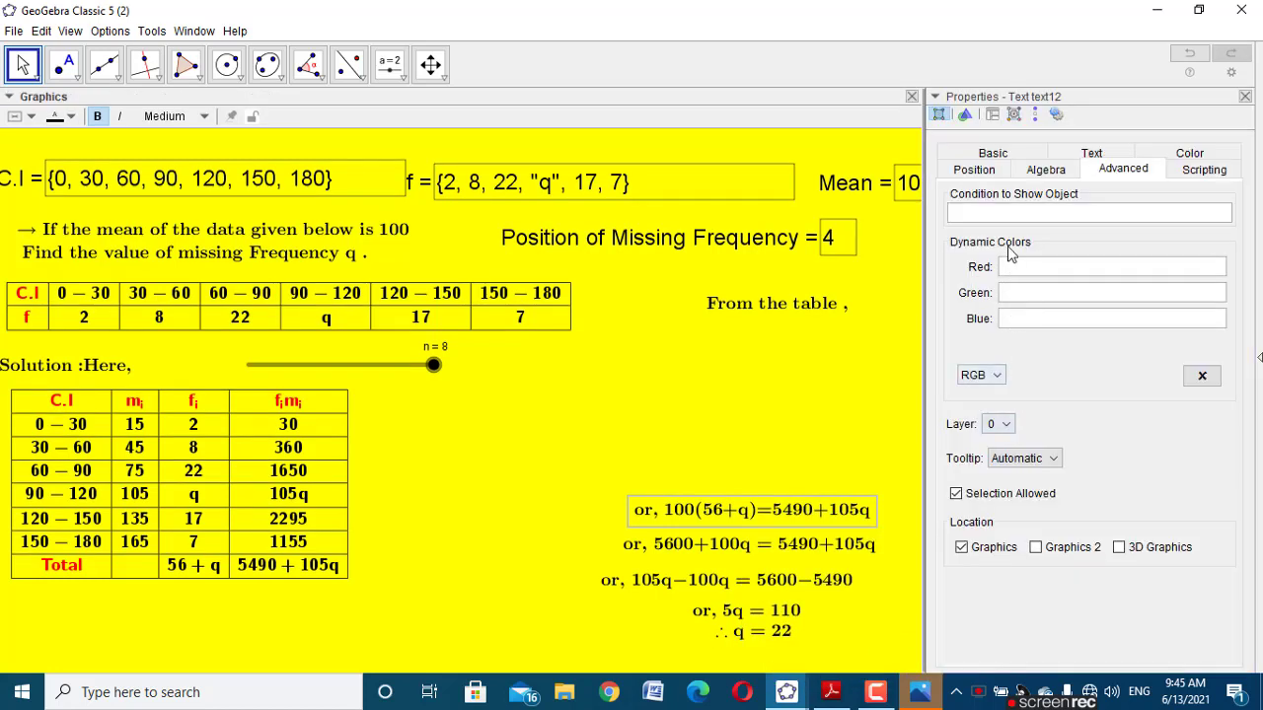
pyautogui.click(1014, 212)
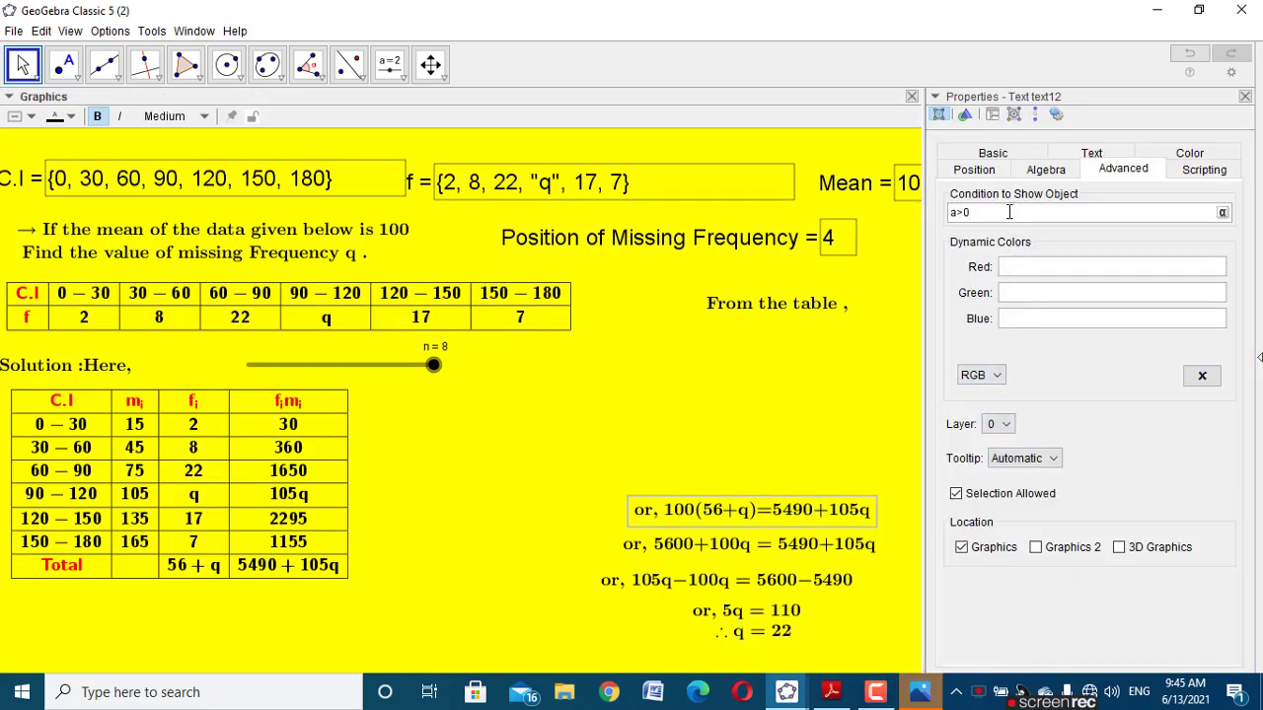
pyautogui.click(1244, 97)
# Step: Make the line "or, 5600+100q = 5490+105q" appear conditionally on slider a
pyautogui.rightClick(772, 530)
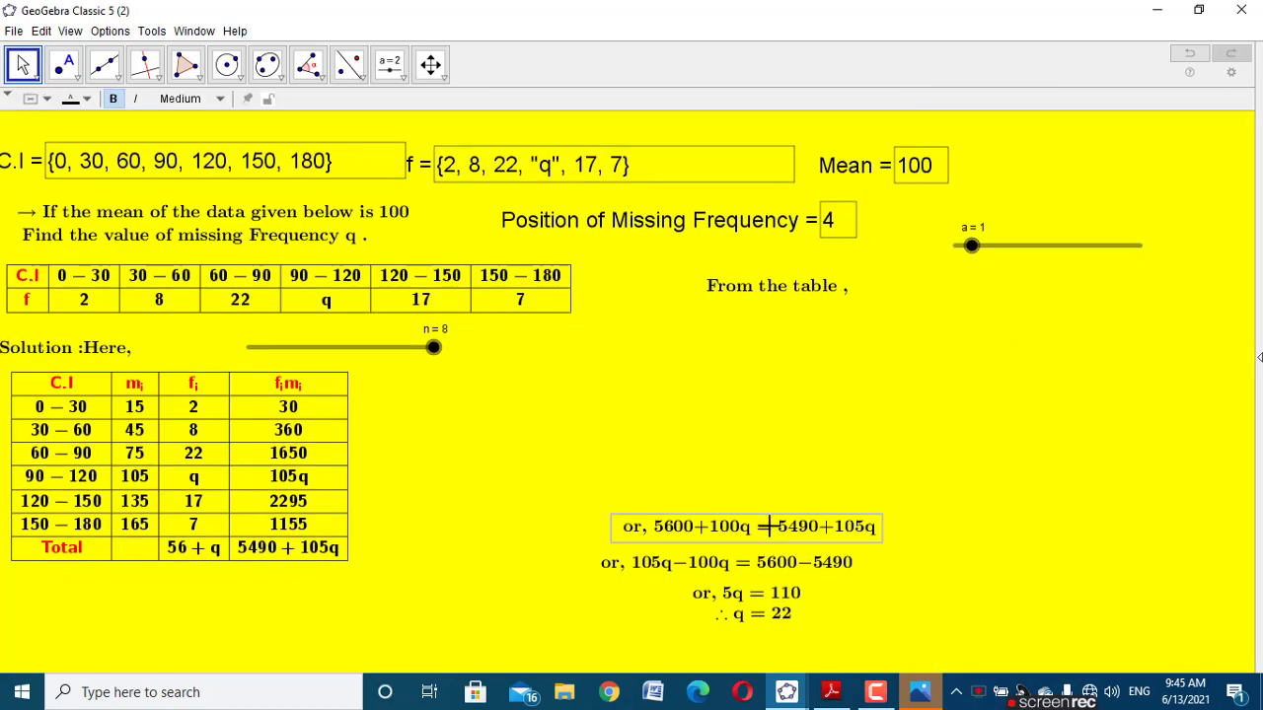
pyautogui.click(834, 694)
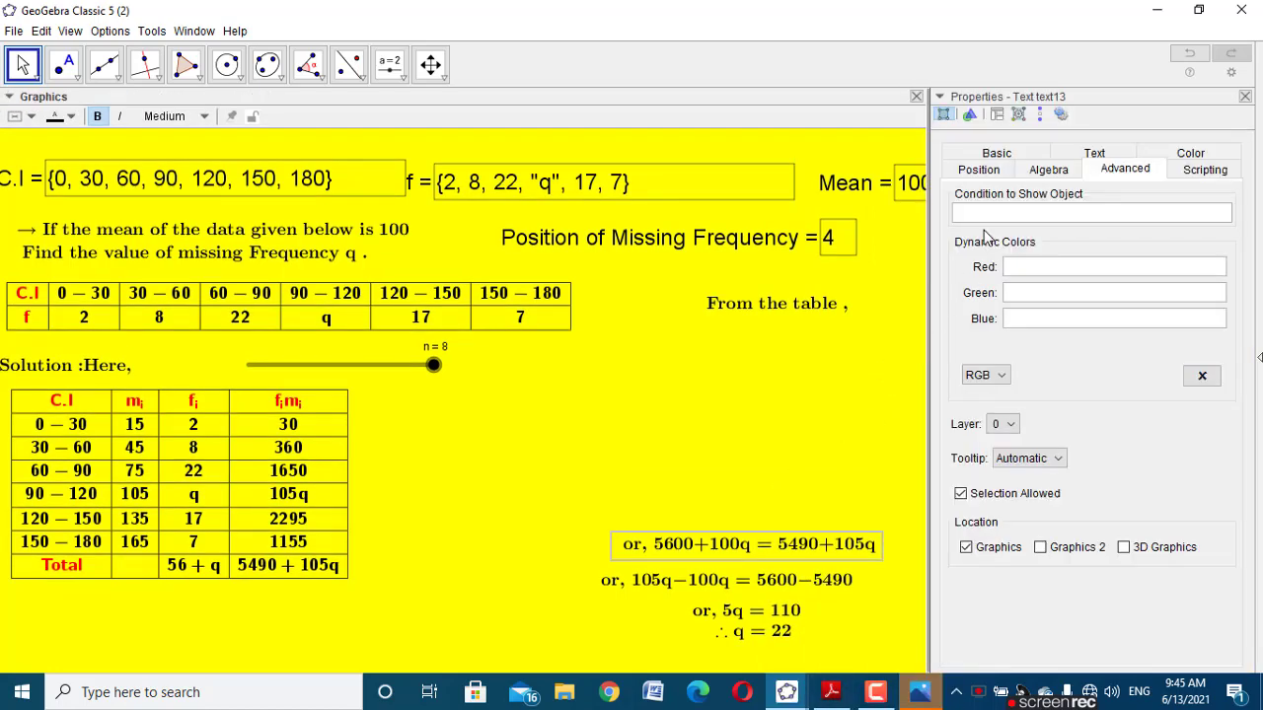
pyautogui.click(985, 210)
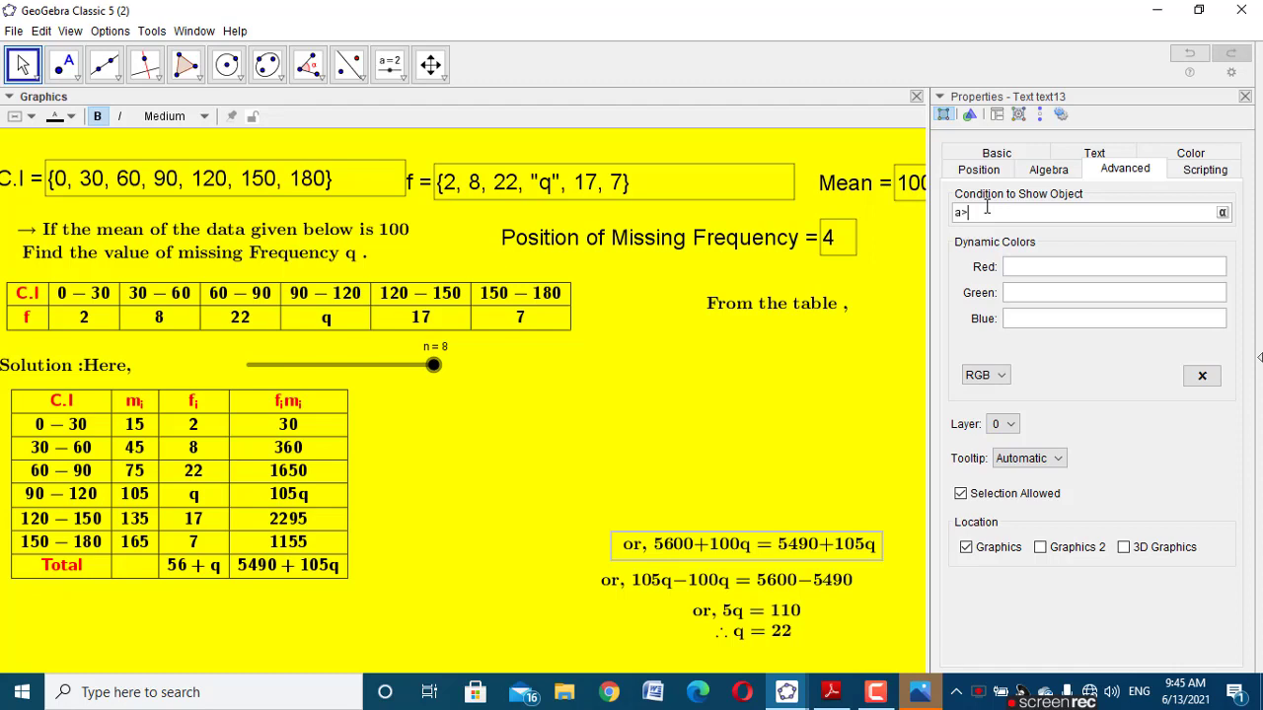
pyautogui.click(1245, 97)
# Step: Add a condition to show the line "or, 105q−100q = 5600−5490" based on slider a
pyautogui.rightClick(726, 566)
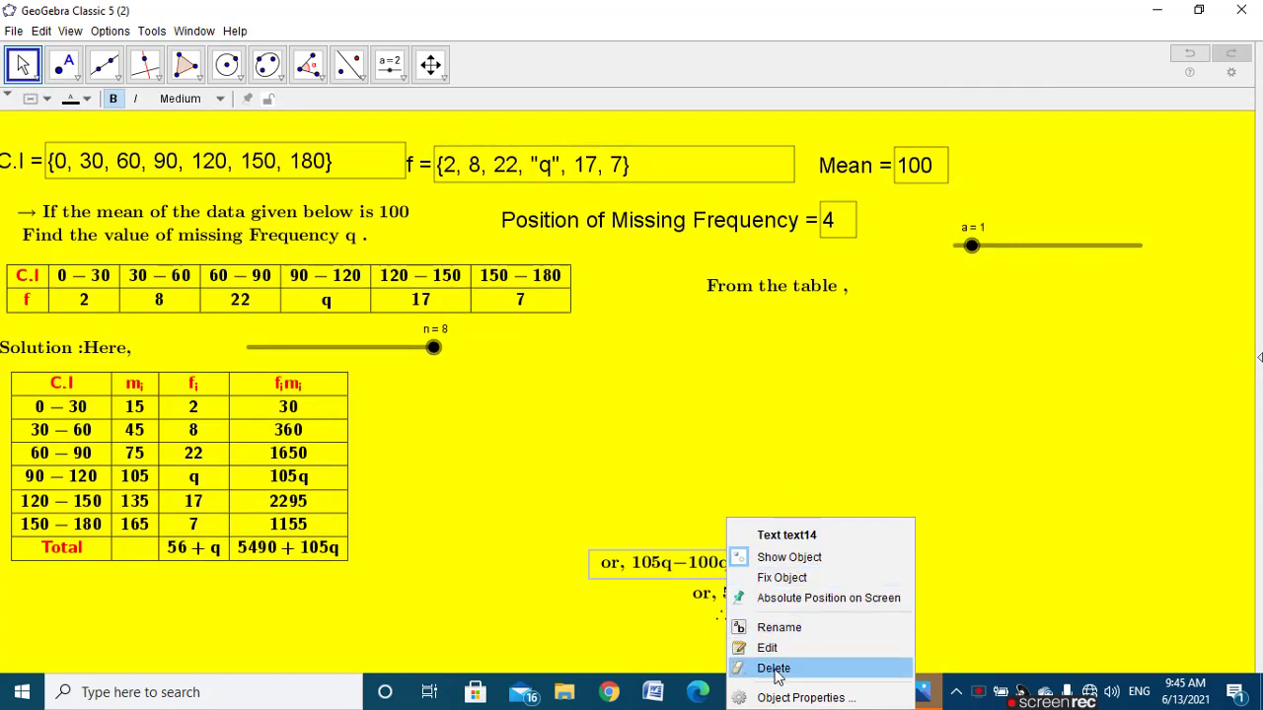
pyautogui.click(790, 693)
pyautogui.click(989, 214)
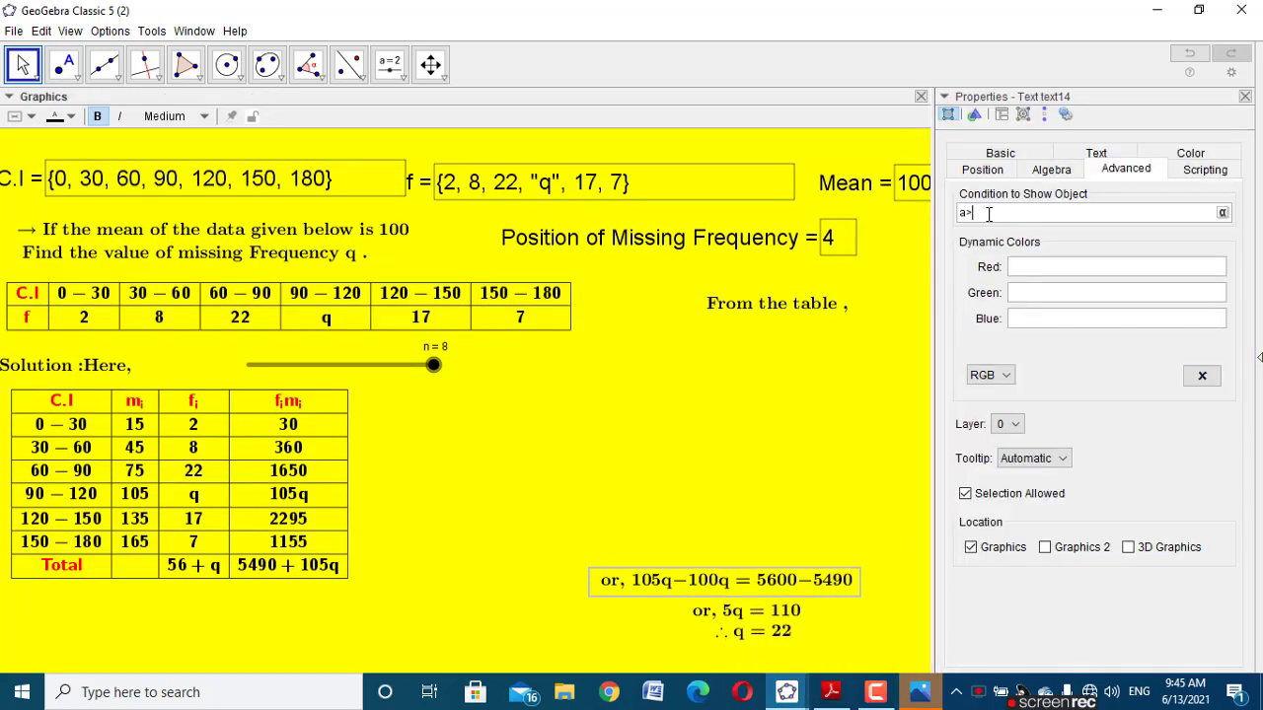
pyautogui.click(1245, 96)
# Step: Set the condition to show the line "or, 5q = 110" to a>8
pyautogui.rightClick(782, 595)
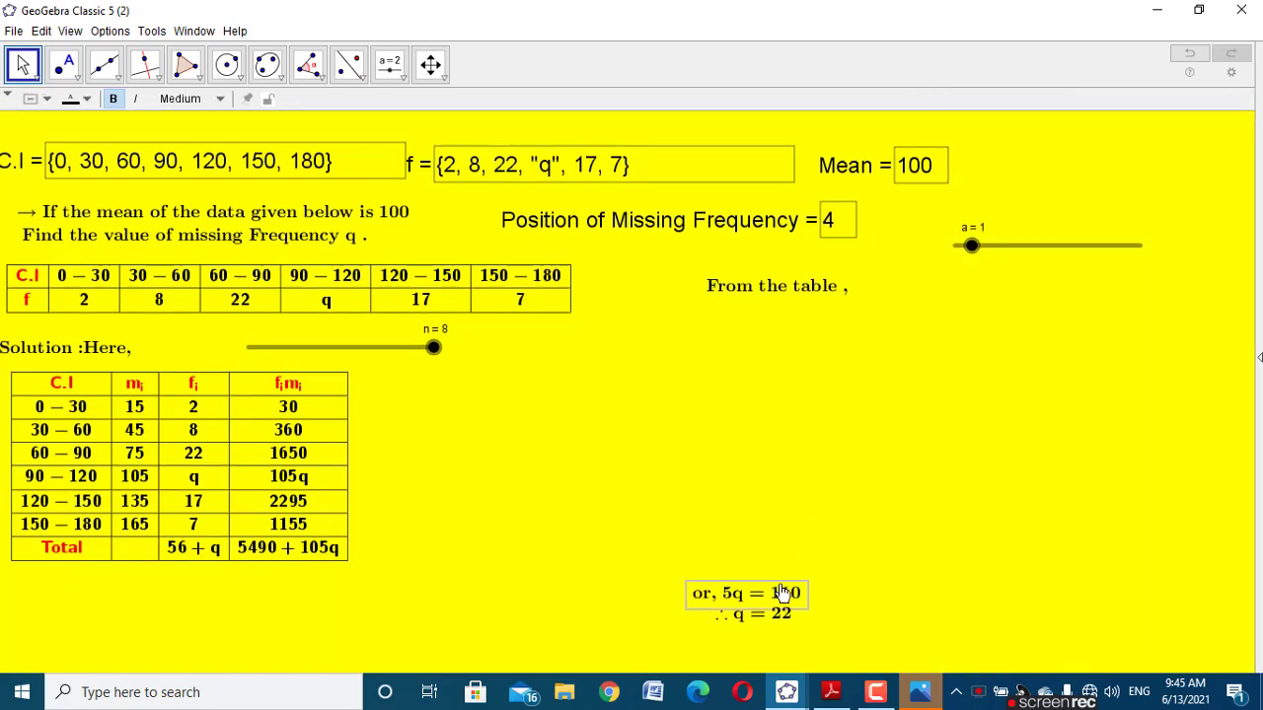
pyautogui.click(854, 698)
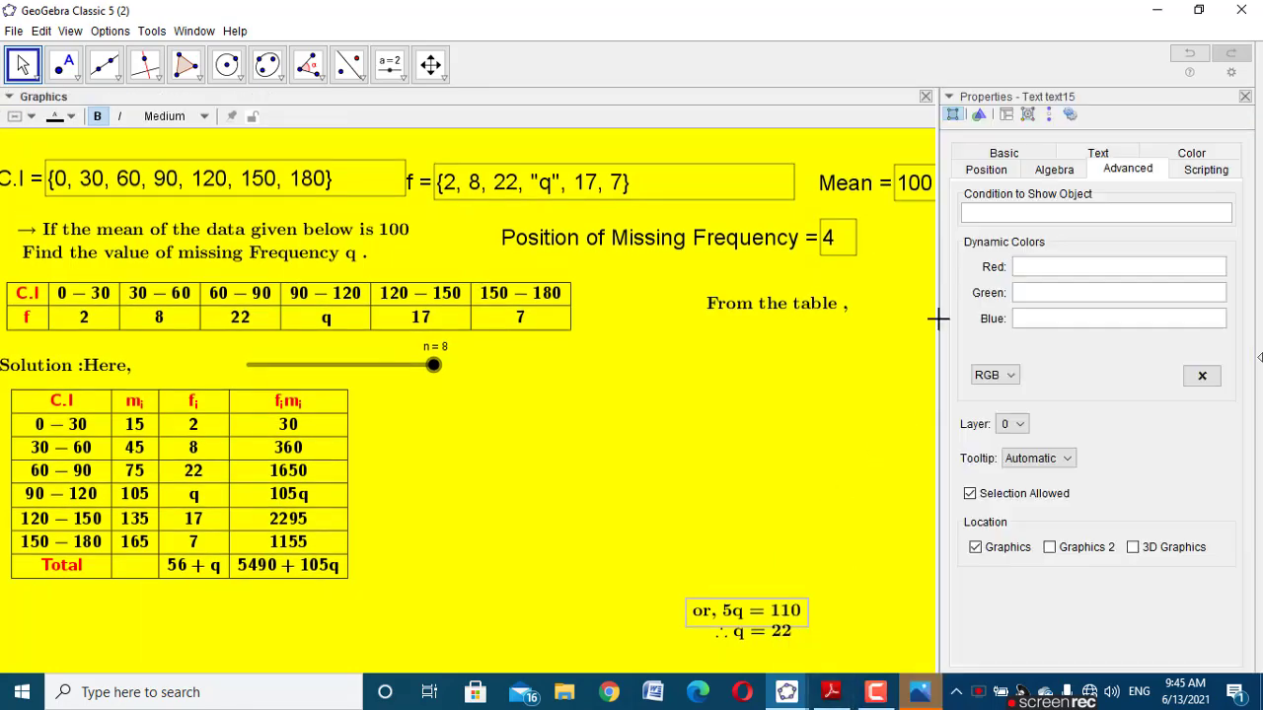
pyautogui.click(999, 215)
pyautogui.write('a>8')
pyautogui.click(1245, 95)
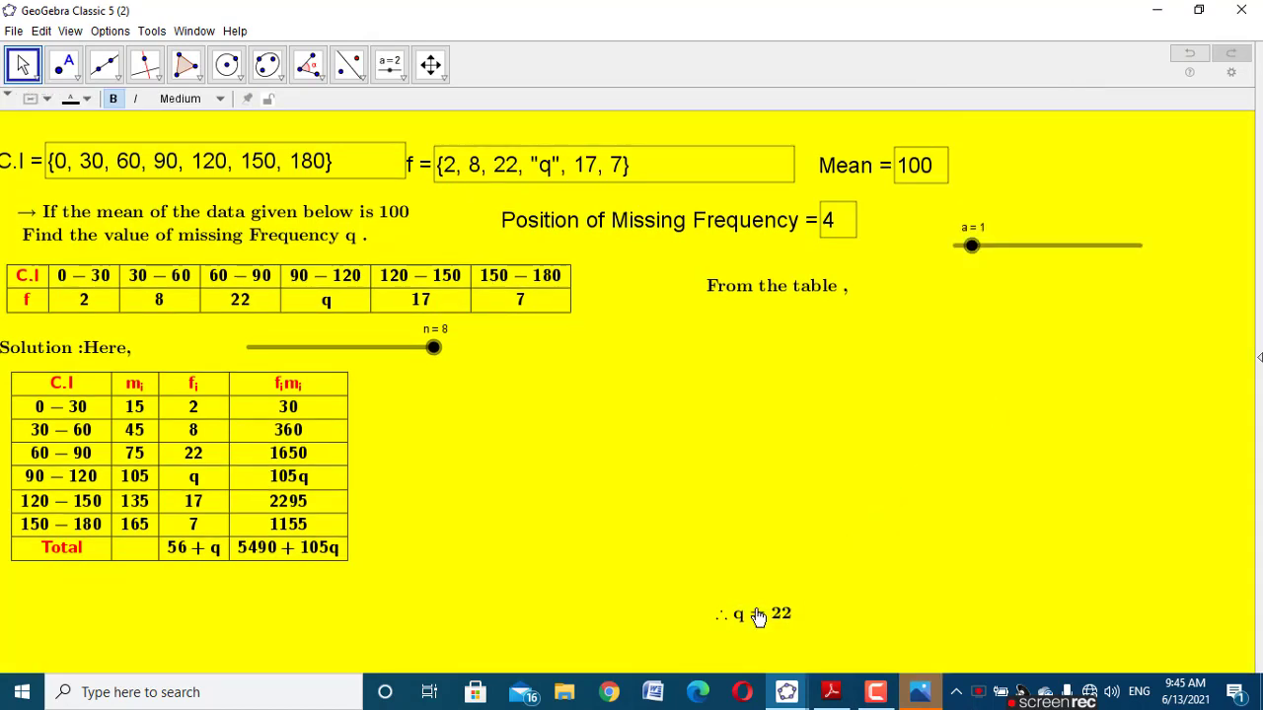
# Step: Give the conclusion text "∴ q = 22" a condition to show it based on slider a
pyautogui.rightClick(757, 616)
pyautogui.click(818, 694)
pyautogui.click(1042, 213)
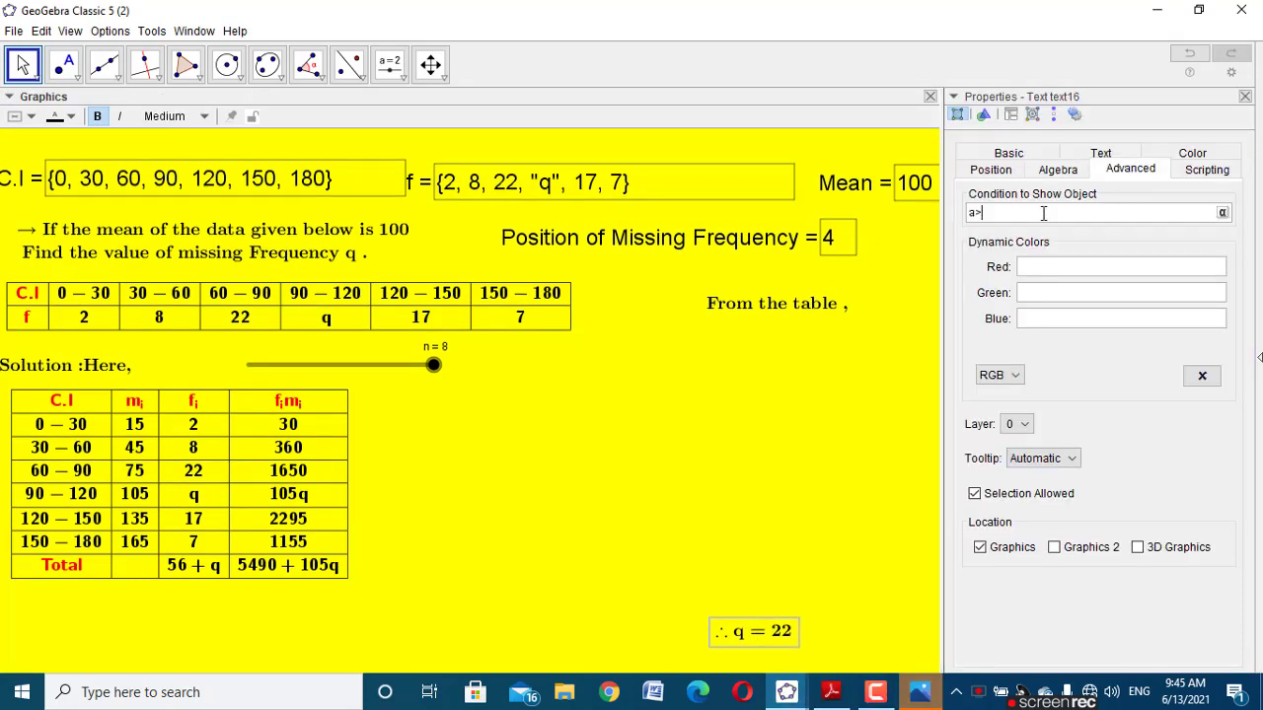
pyautogui.click(1245, 96)
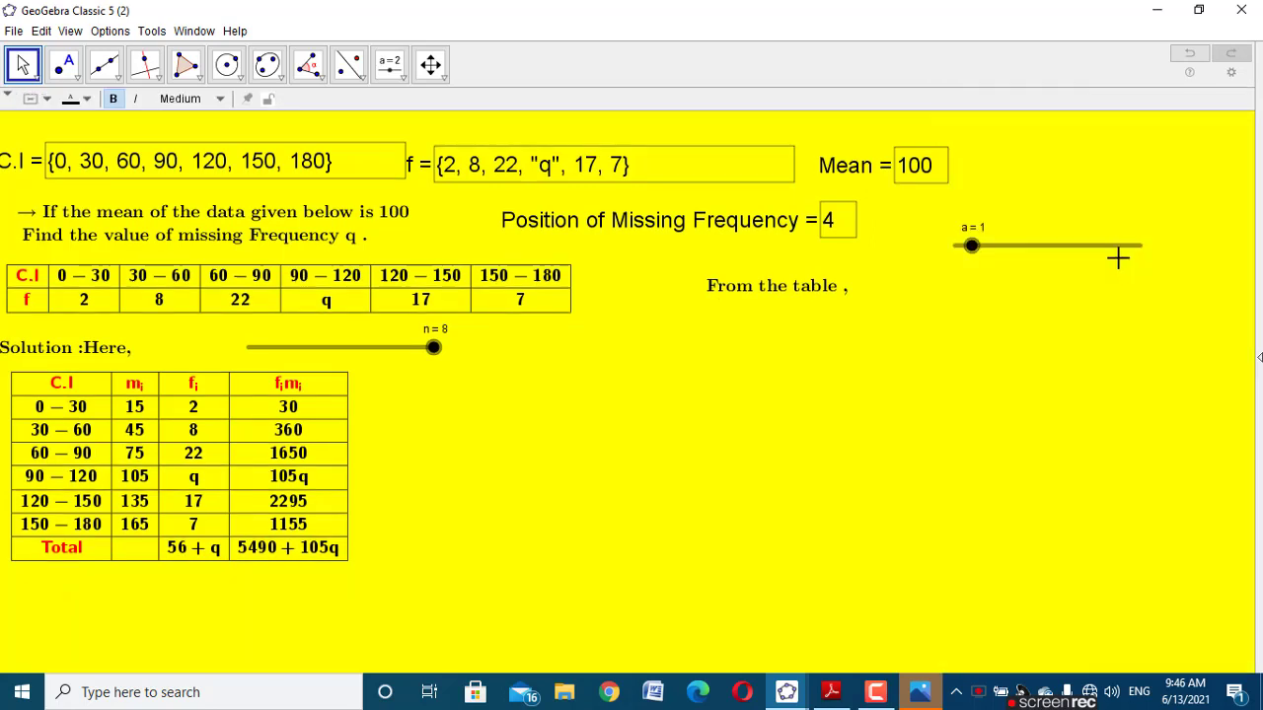
# Step: Move slider a to 10 to reveal the whole solution and set the slider's maximum to 10
pyautogui.moveTo(973, 247); pyautogui.dragTo(1124, 256)
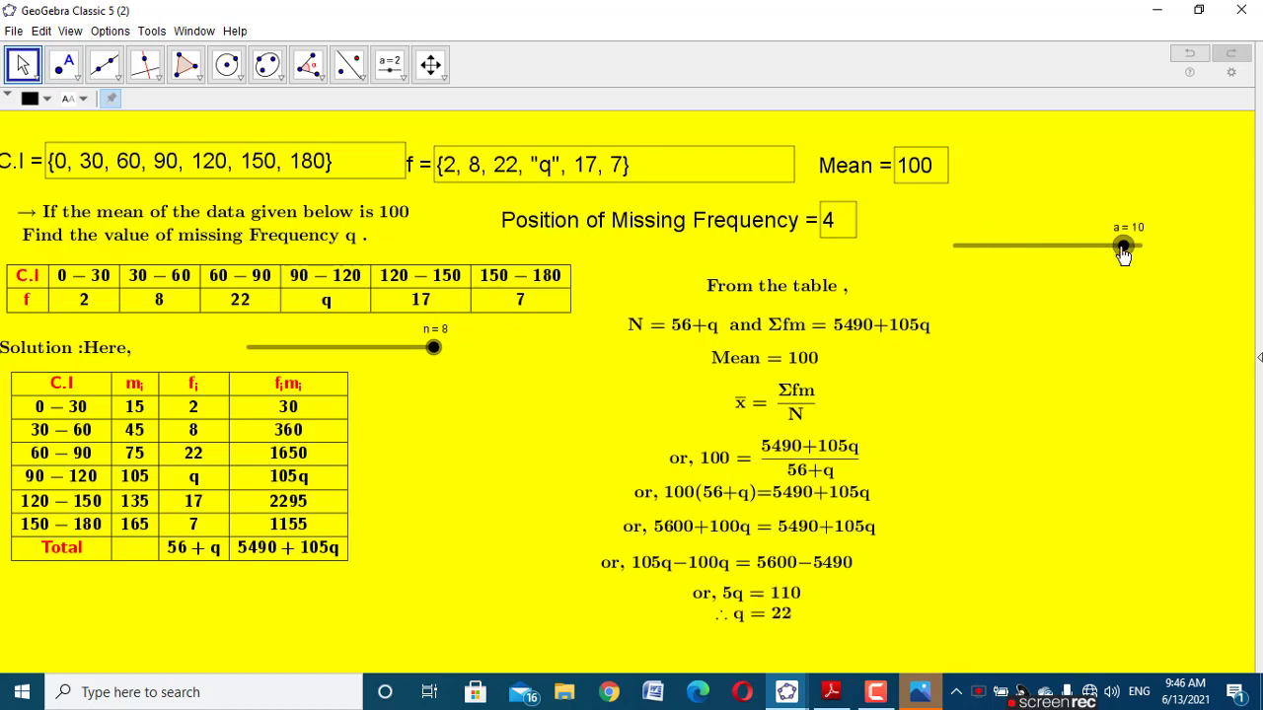
pyautogui.rightClick(1123, 251)
pyautogui.click(1124, 444)
pyautogui.moveTo(1131, 228); pyautogui.dragTo(1123, 229)
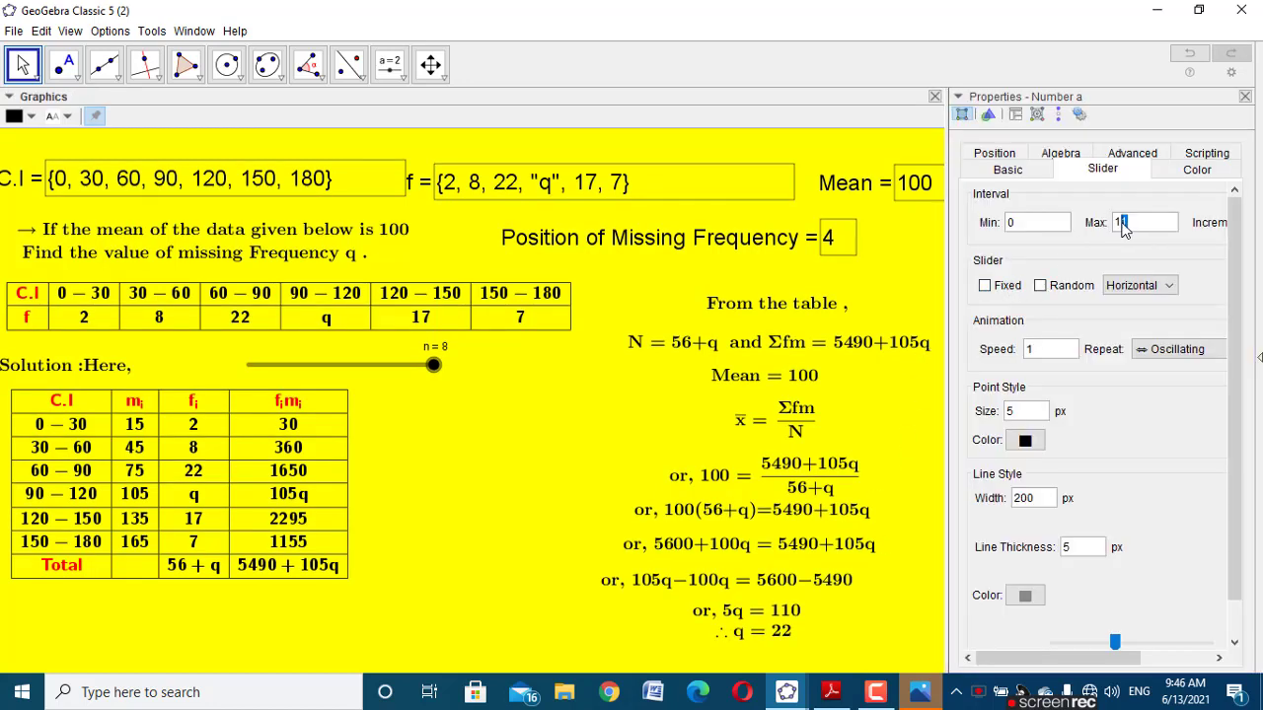
pyautogui.write('0')
pyautogui.click(1245, 95)
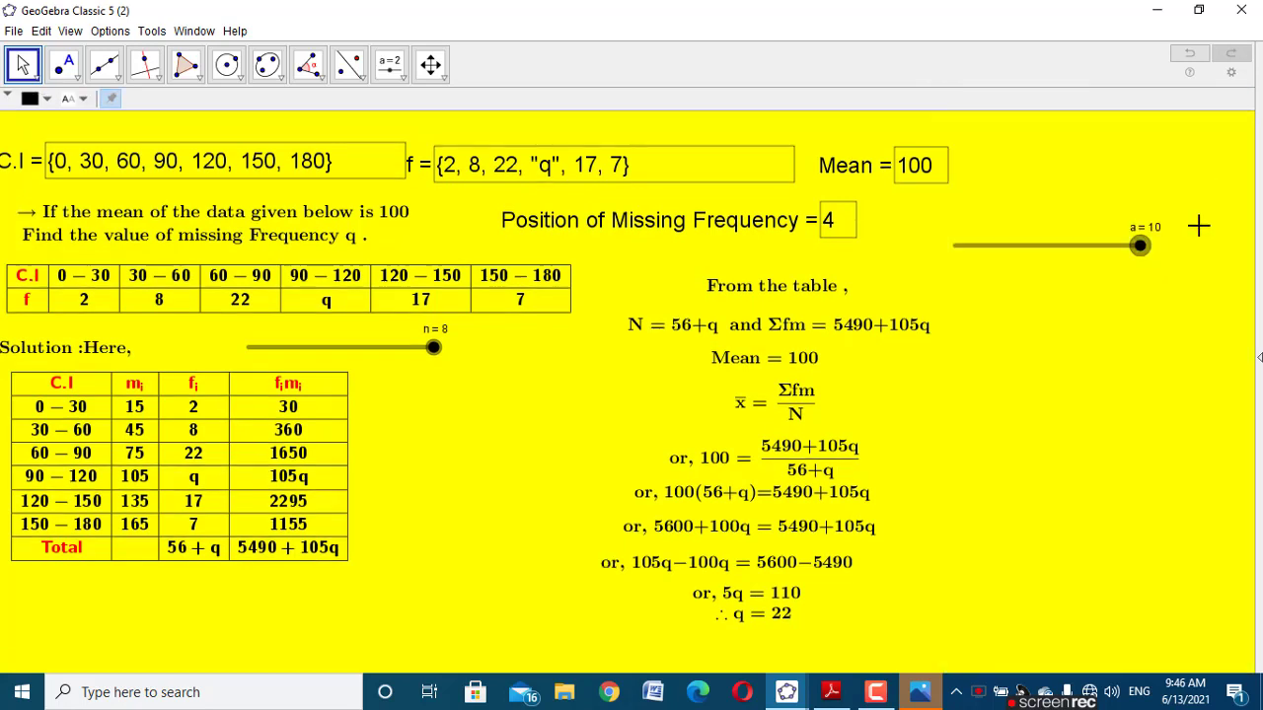
# Step: Set the text size of the "From the table ," heading to Large
pyautogui.click(769, 294)
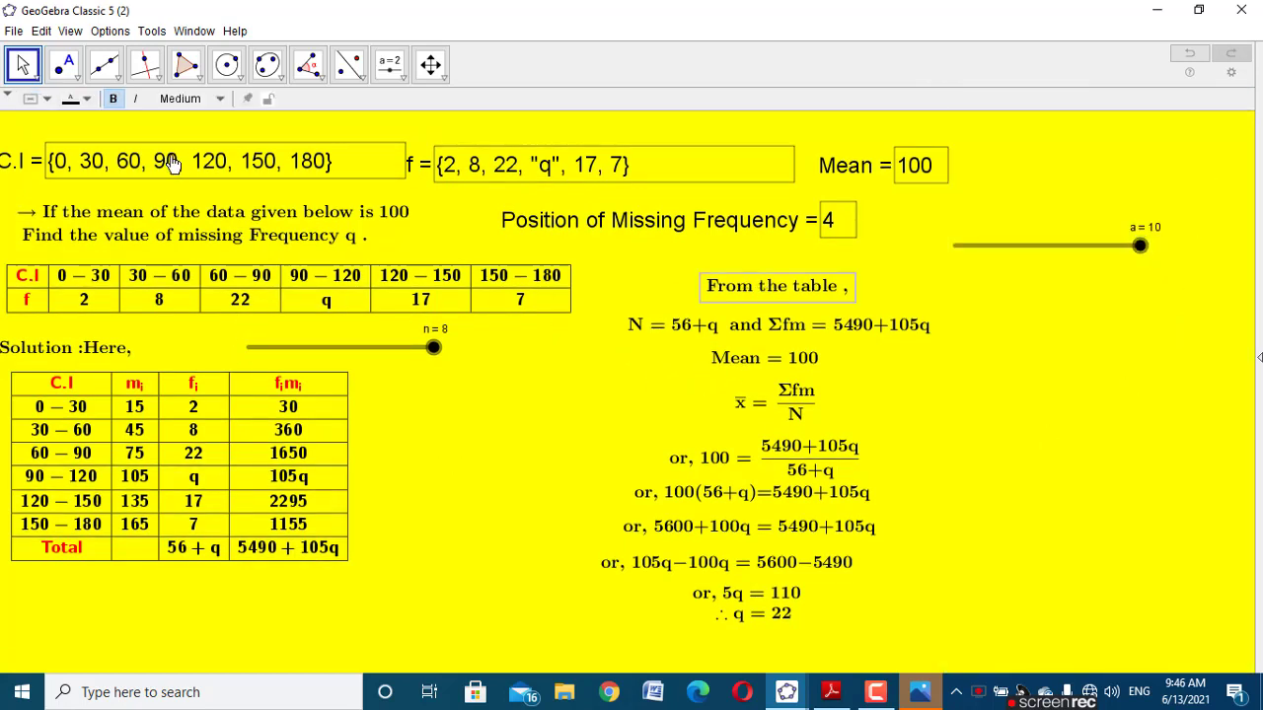
pyautogui.click(182, 98)
pyautogui.click(173, 200)
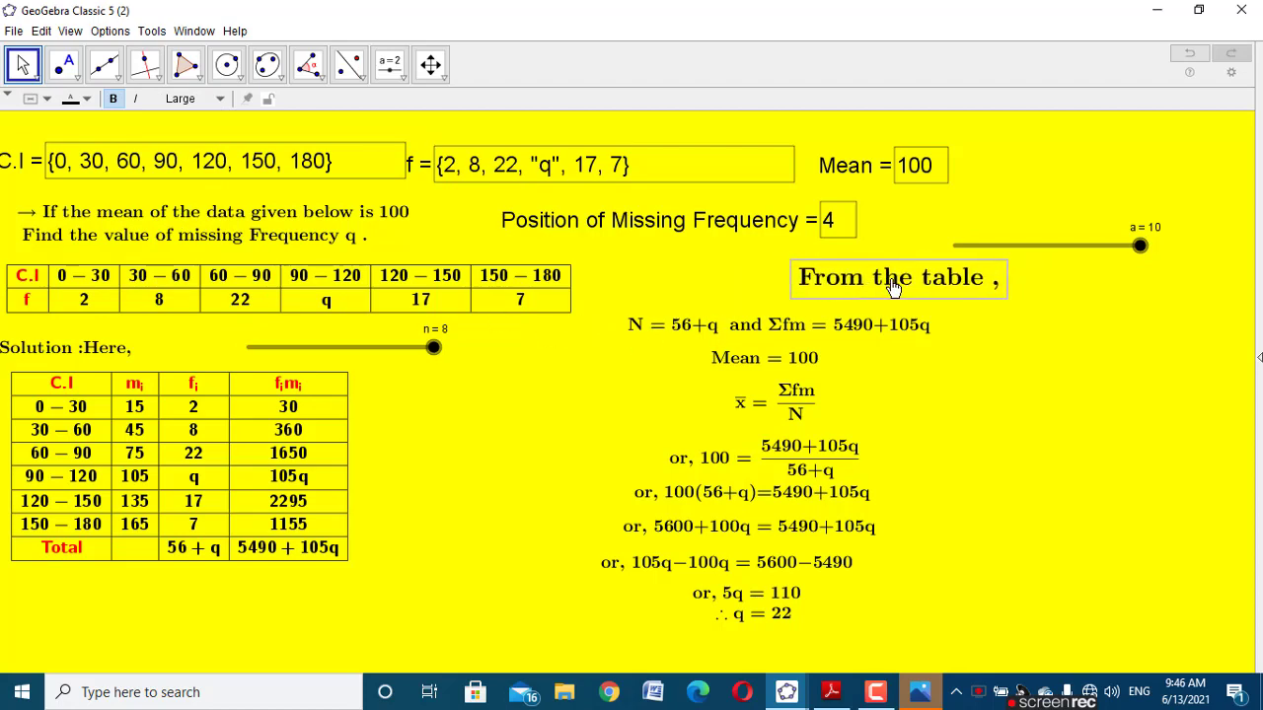
# Step: Shift the C.I, f, Mean and Position of Missing Frequency input boxes up and right, and place slider a beside the Mean box
pyautogui.moveTo(230, 139); pyautogui.dragTo(257, 151)
pyautogui.moveTo(542, 163); pyautogui.dragTo(567, 154)
pyautogui.moveTo(813, 178); pyautogui.dragTo(837, 165)
pyautogui.moveTo(744, 238); pyautogui.dragTo(766, 224)
pyautogui.moveTo(1016, 248); pyautogui.dragTo(1079, 146)
# Step: Shift the "From the table ," heading right, move the N and Σfm line beneath it and set that line to Large
pyautogui.moveTo(834, 291); pyautogui.dragTo(870, 287)
pyautogui.moveTo(812, 322); pyautogui.dragTo(954, 322)
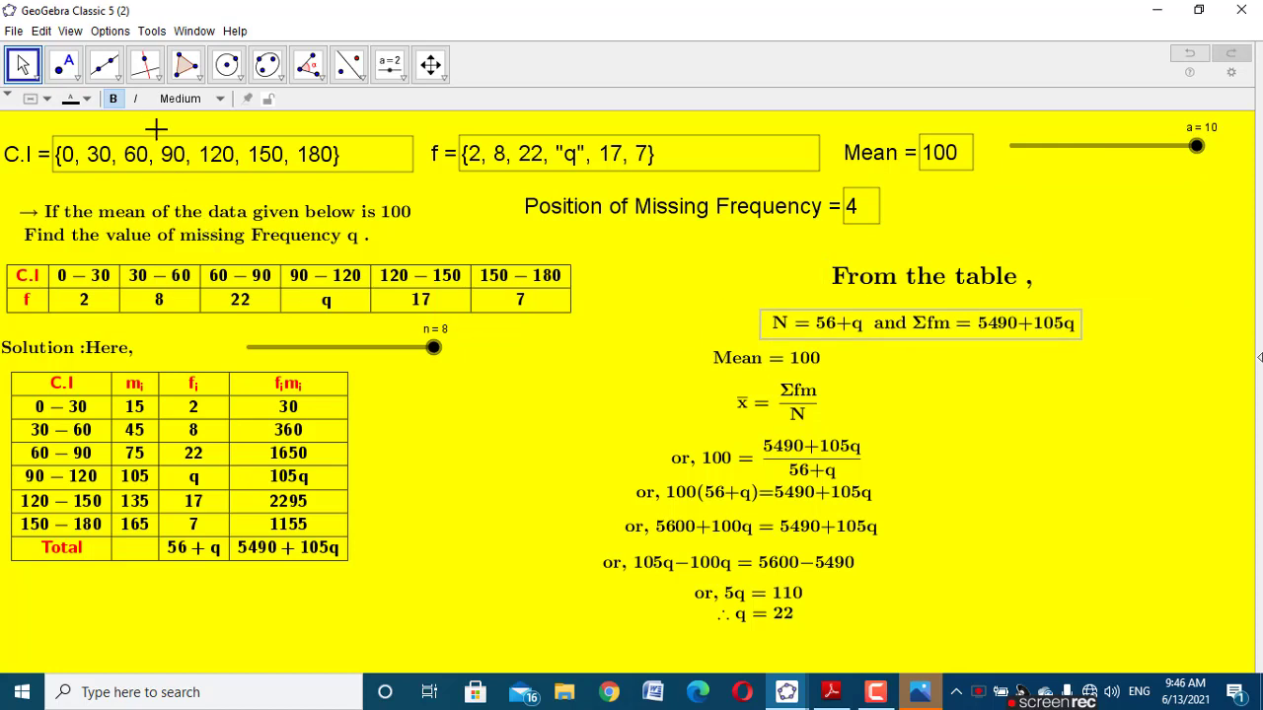
pyautogui.click(166, 98)
pyautogui.click(169, 197)
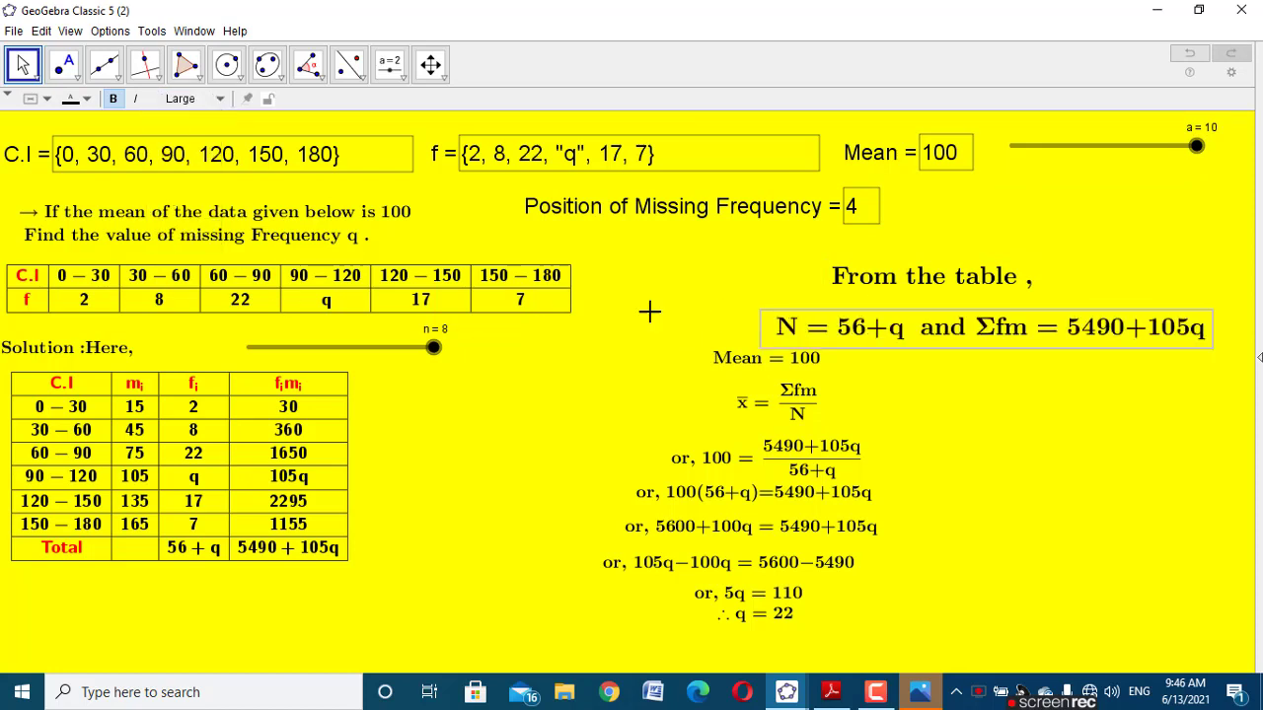
# Step: Set the "Mean = 100" text, the x̄ = Σfm/N formula and the fraction line below it to Large
pyautogui.click(804, 361)
pyautogui.click(180, 98)
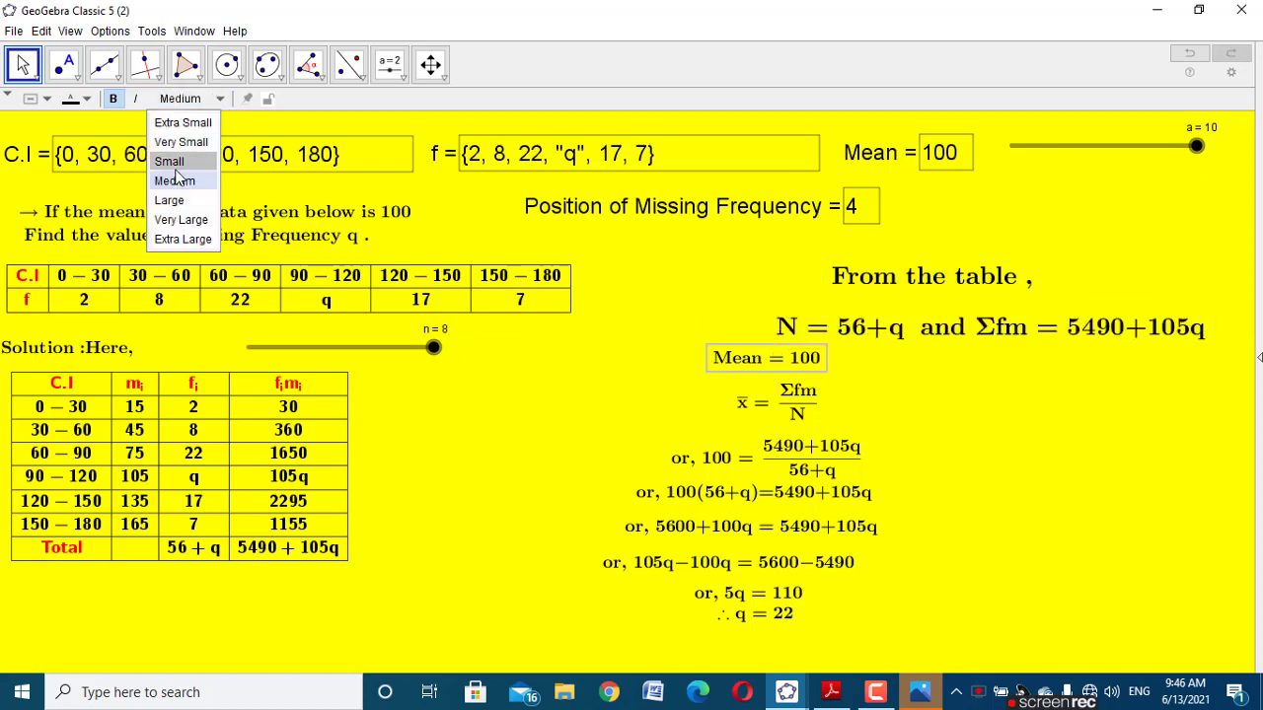
pyautogui.click(180, 200)
pyautogui.click(761, 400)
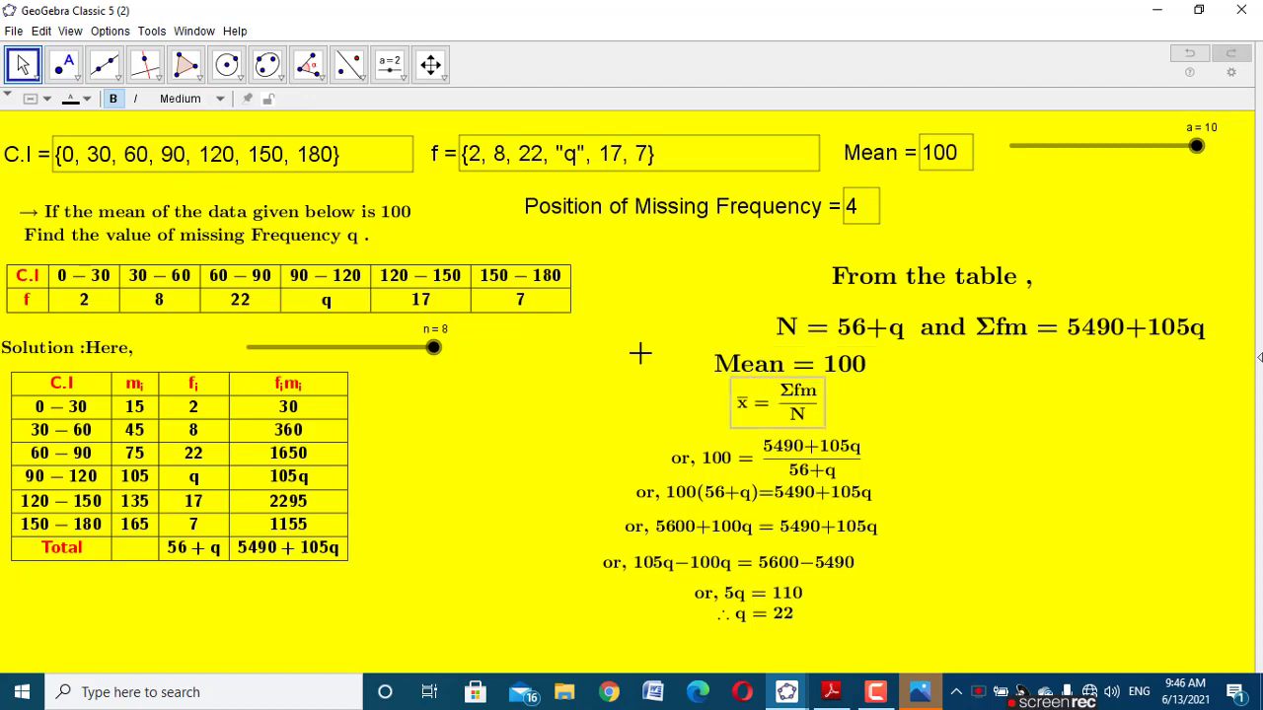
pyautogui.click(213, 99)
pyautogui.click(180, 200)
pyautogui.click(840, 464)
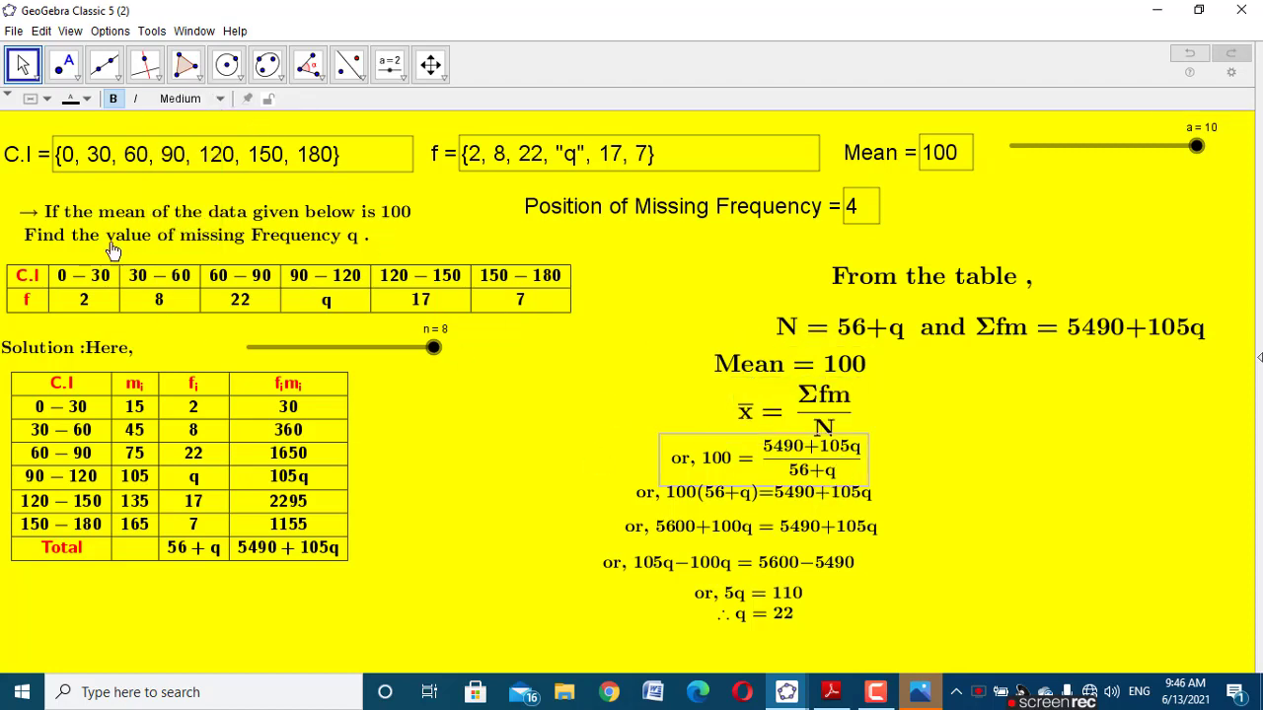
pyautogui.click(179, 98)
pyautogui.click(163, 200)
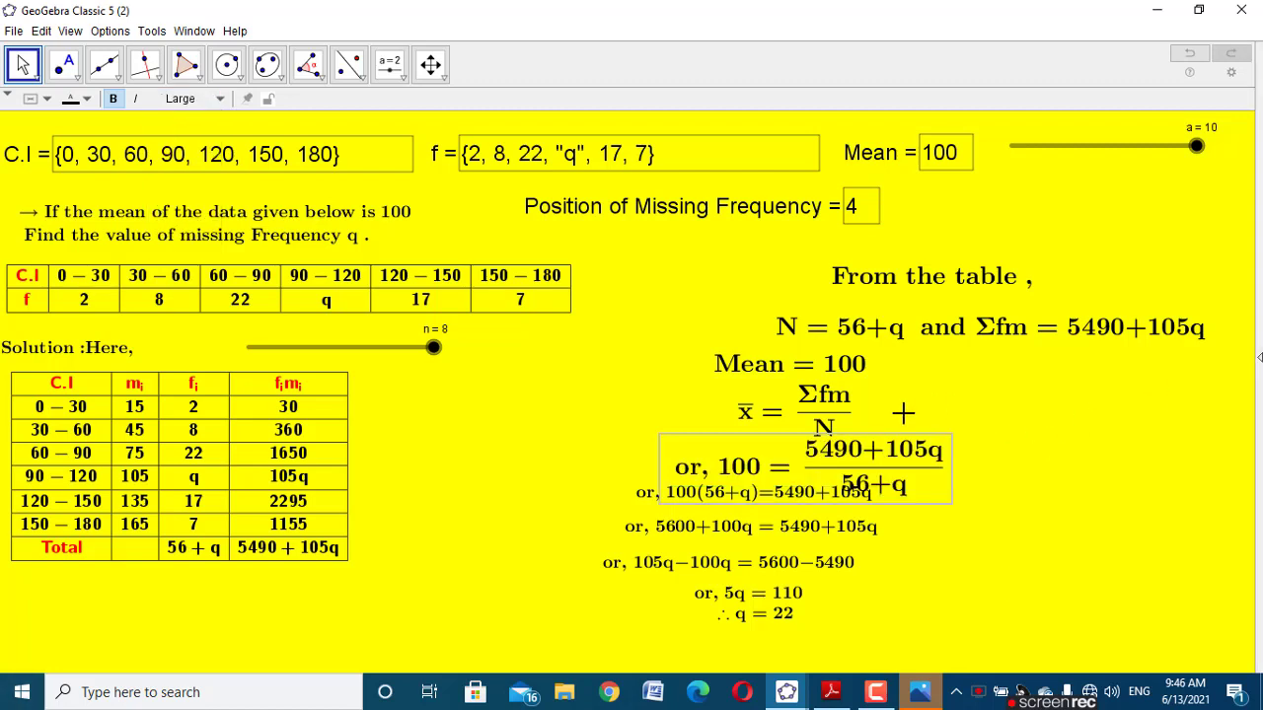
# Step: Move "Mean = 100", the mean formula and the fraction line right so they stack beneath the N and Σfm line
pyautogui.moveTo(847, 383); pyautogui.dragTo(1008, 377)
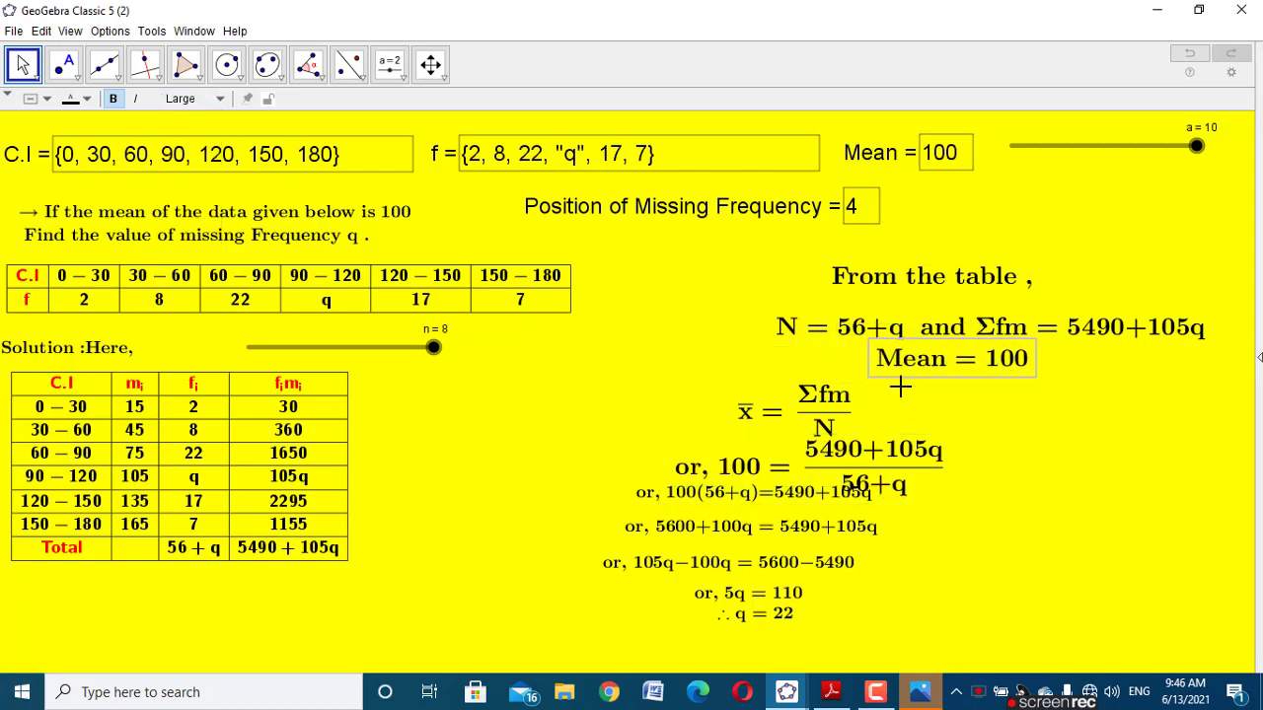
pyautogui.moveTo(878, 419); pyautogui.dragTo(1037, 409)
pyautogui.moveTo(906, 473); pyautogui.dragTo(1069, 463)
# Step: Set the line "or, 100(56+q)=5490+105q" to Large and move it under the fraction line
pyautogui.click(789, 501)
pyautogui.click(180, 99)
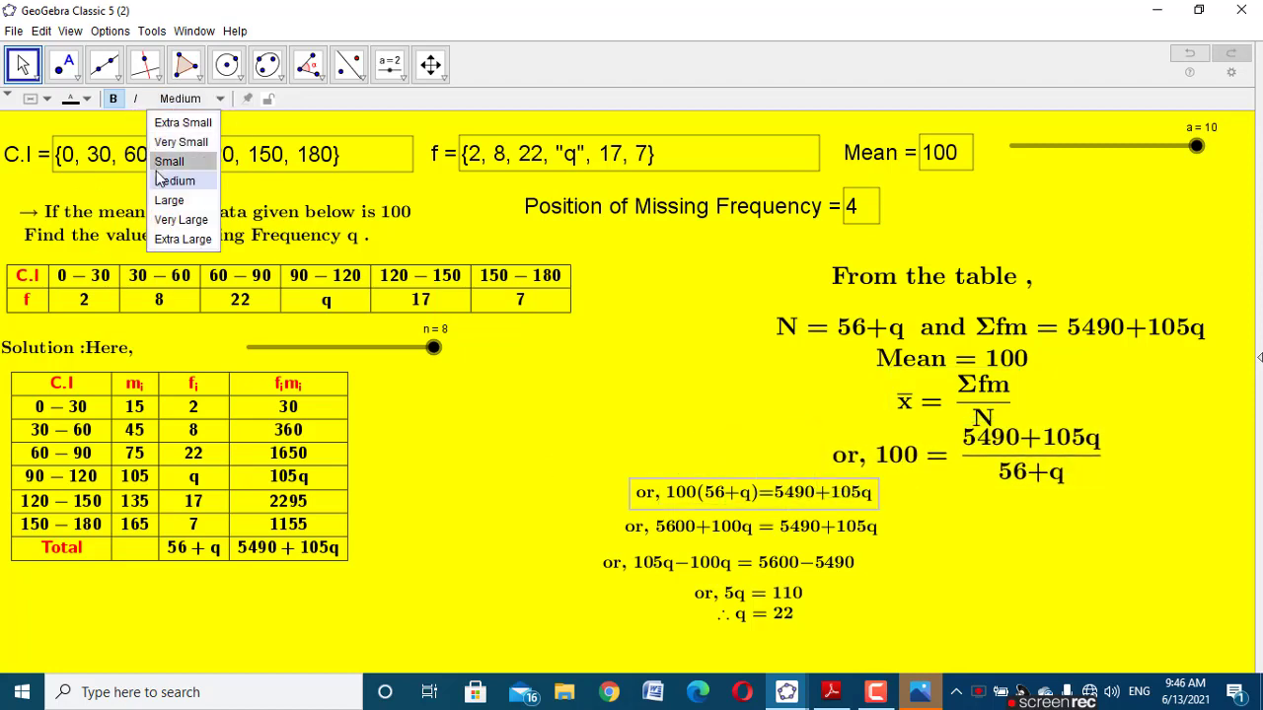
pyautogui.click(173, 197)
pyautogui.moveTo(910, 496); pyautogui.dragTo(1024, 498)
# Step: Enlarge the line "or, 5600+100q = 5490+105q" to Large and align it under the line "or, 100(56+q)=5490+105q"
pyautogui.click(676, 531)
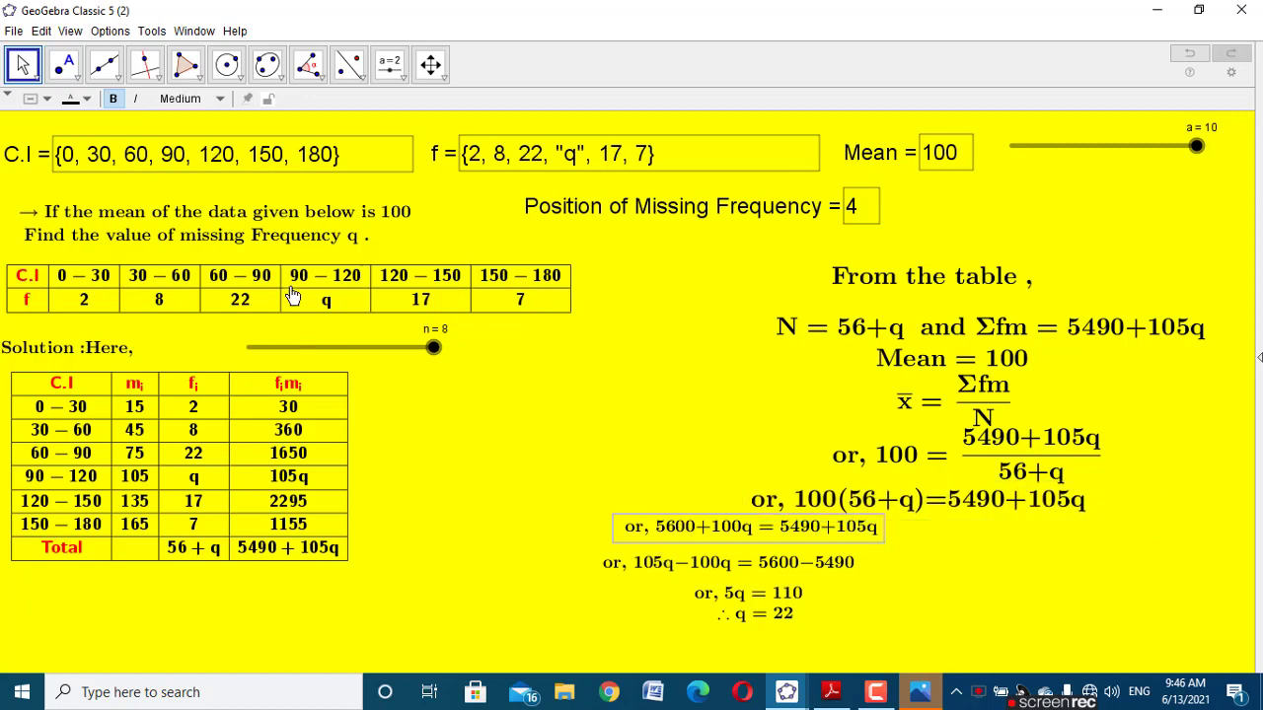
pyautogui.click(180, 98)
pyautogui.click(164, 200)
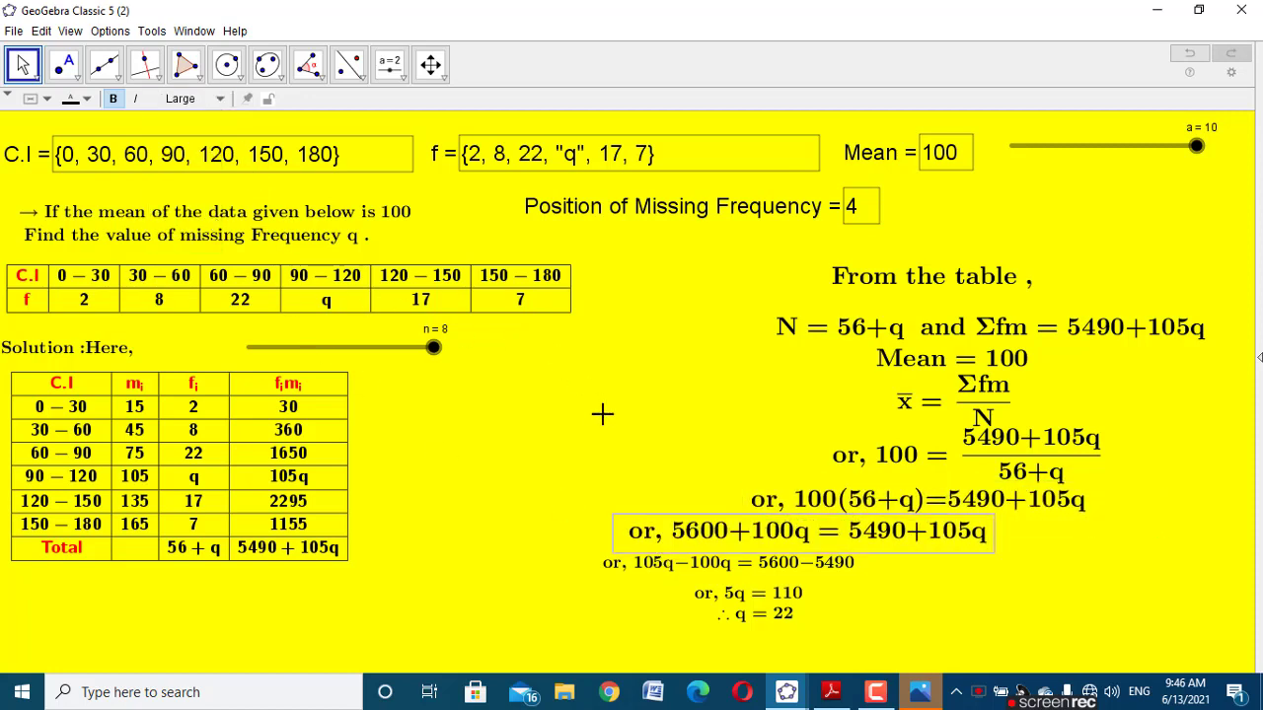
pyautogui.moveTo(768, 557); pyautogui.dragTo(873, 557)
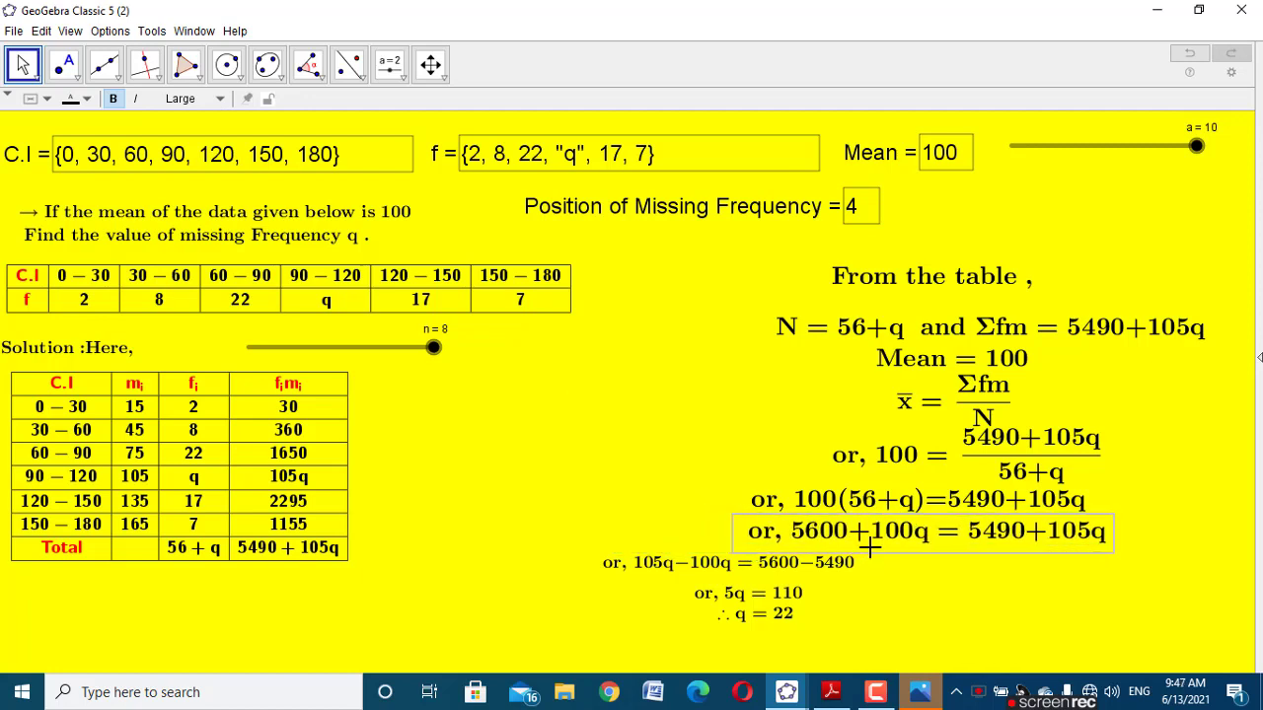
# Step: Set the line "or, 105q−100q = 5600−5490" to Large and shift it right beneath the enlarged lines
pyautogui.click(646, 561)
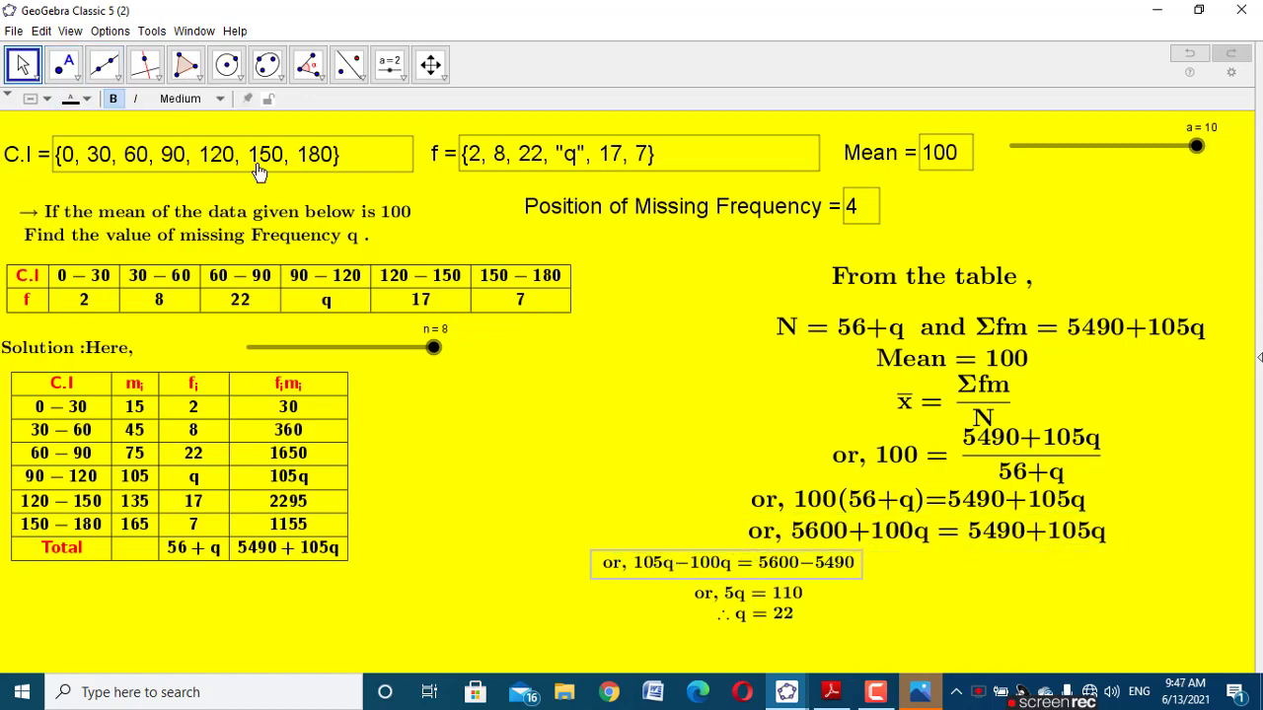
pyautogui.click(188, 98)
pyautogui.click(168, 197)
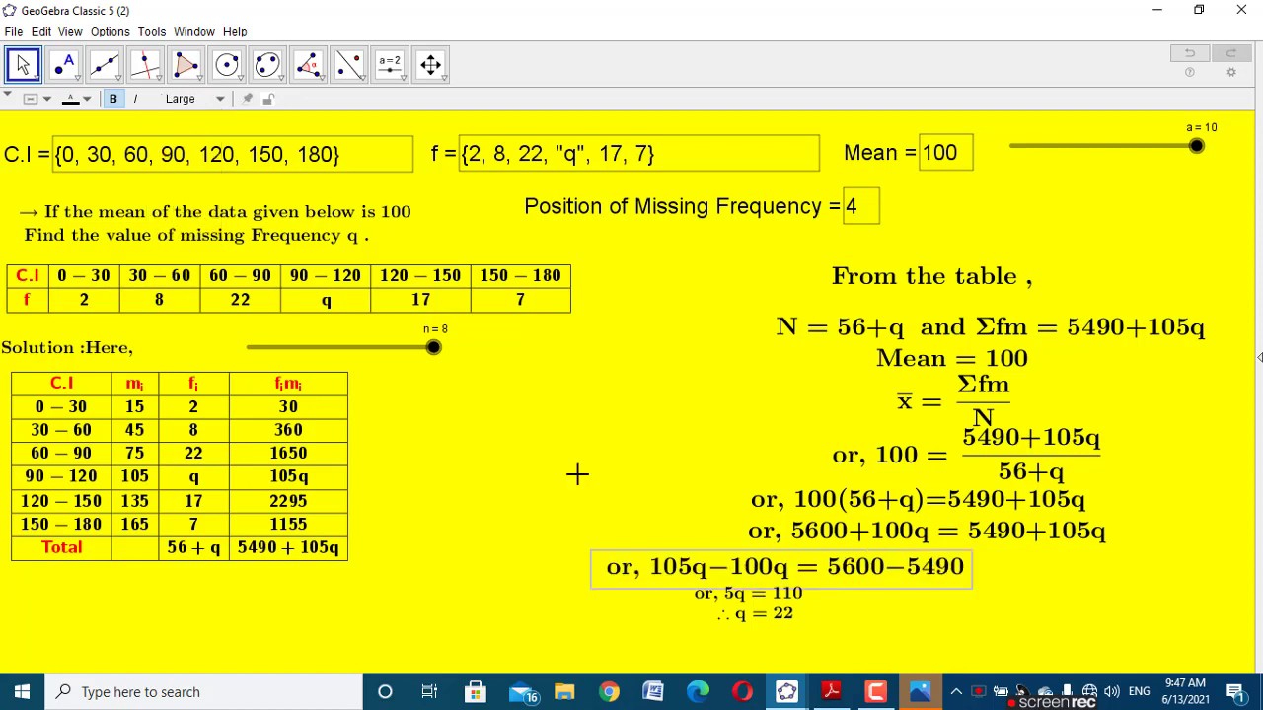
pyautogui.moveTo(738, 572); pyautogui.dragTo(897, 572)
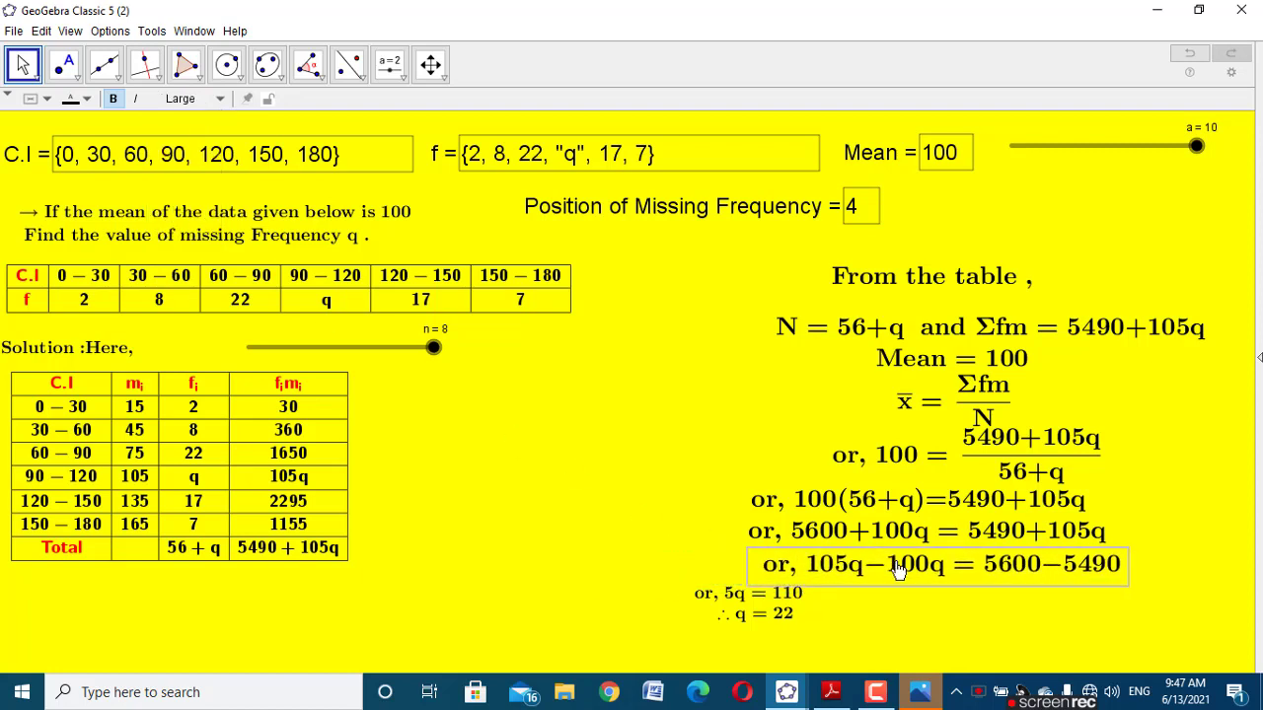
# Step: Set the line "or, 5q = 110" to Large and move it right under the line "or, 105q−100q = 5600−5490"
pyautogui.click(702, 596)
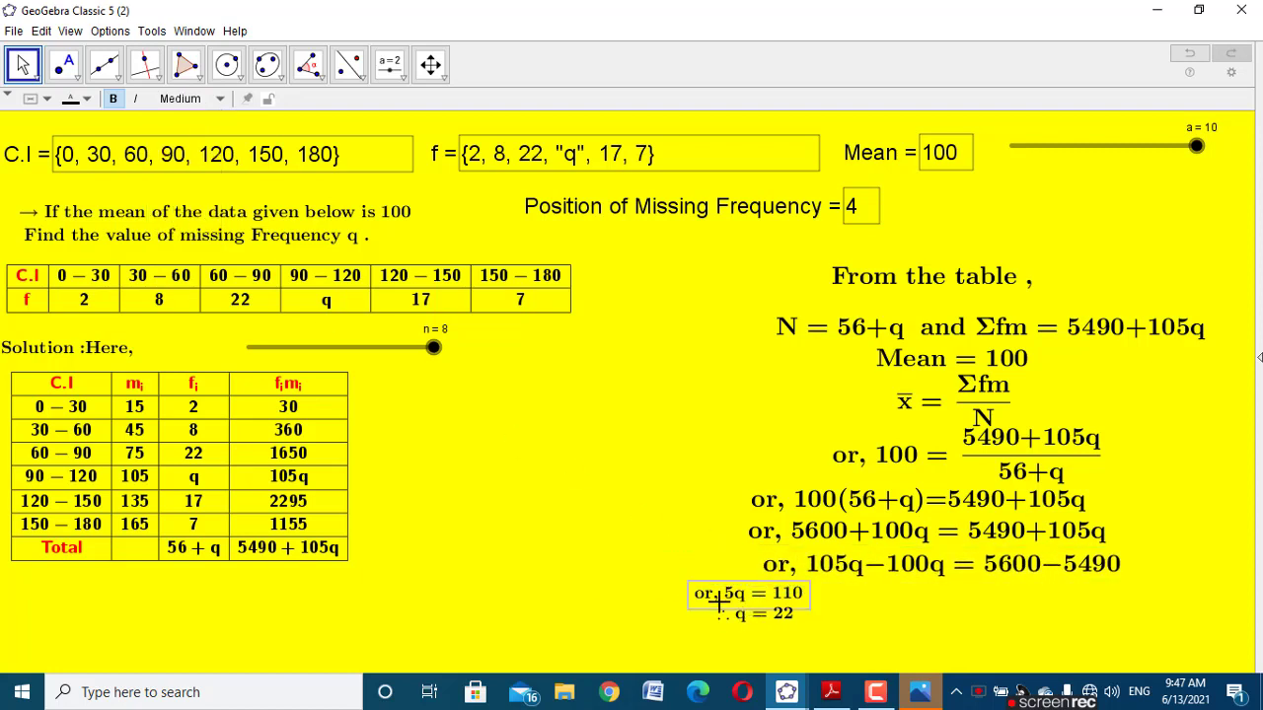
pyautogui.click(179, 99)
pyautogui.click(192, 197)
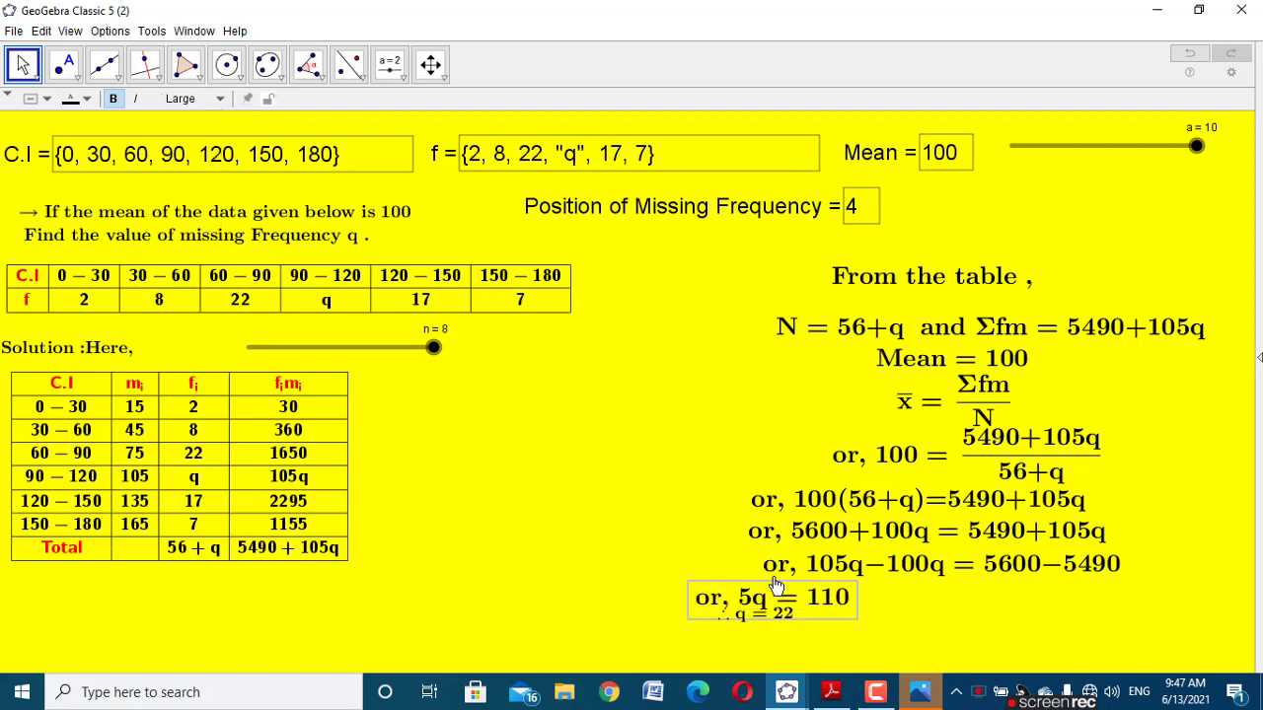
pyautogui.moveTo(789, 598); pyautogui.dragTo(972, 596)
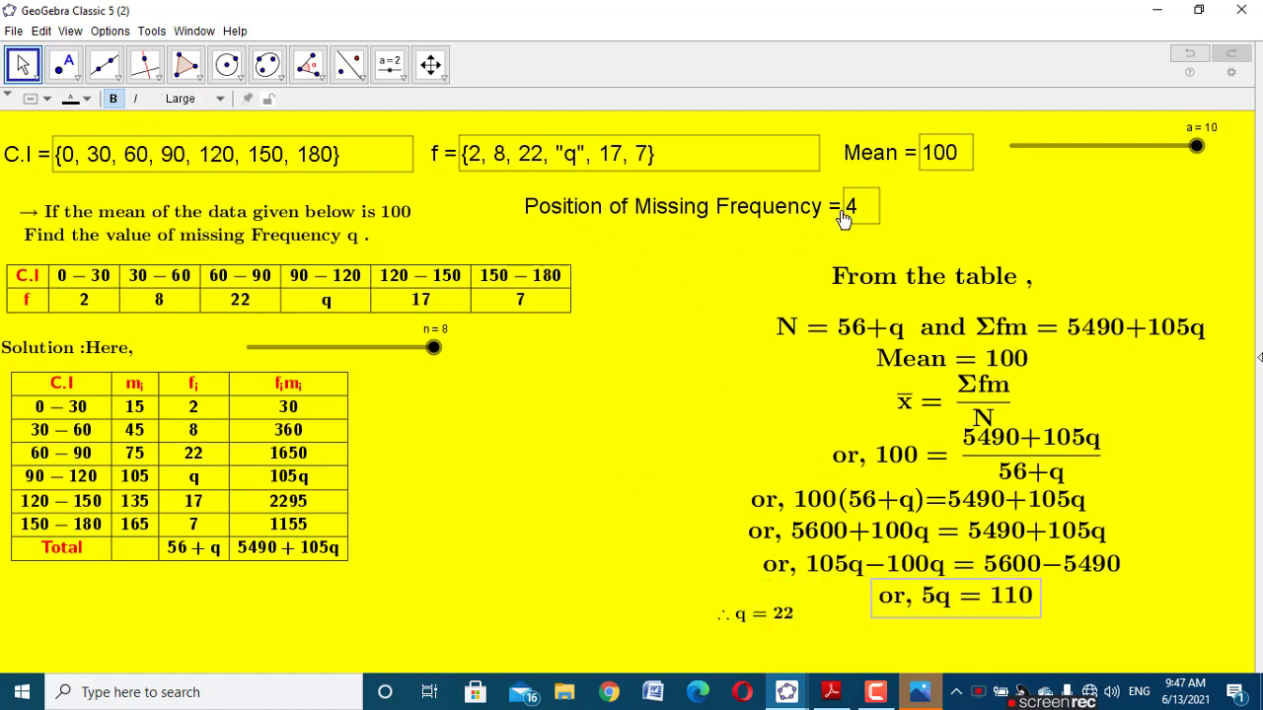
# Step: Set the line "∴ q = 22" to Large beneath "or, 5q = 110" and centre the heading "From the table ," above the lines
pyautogui.click(750, 625)
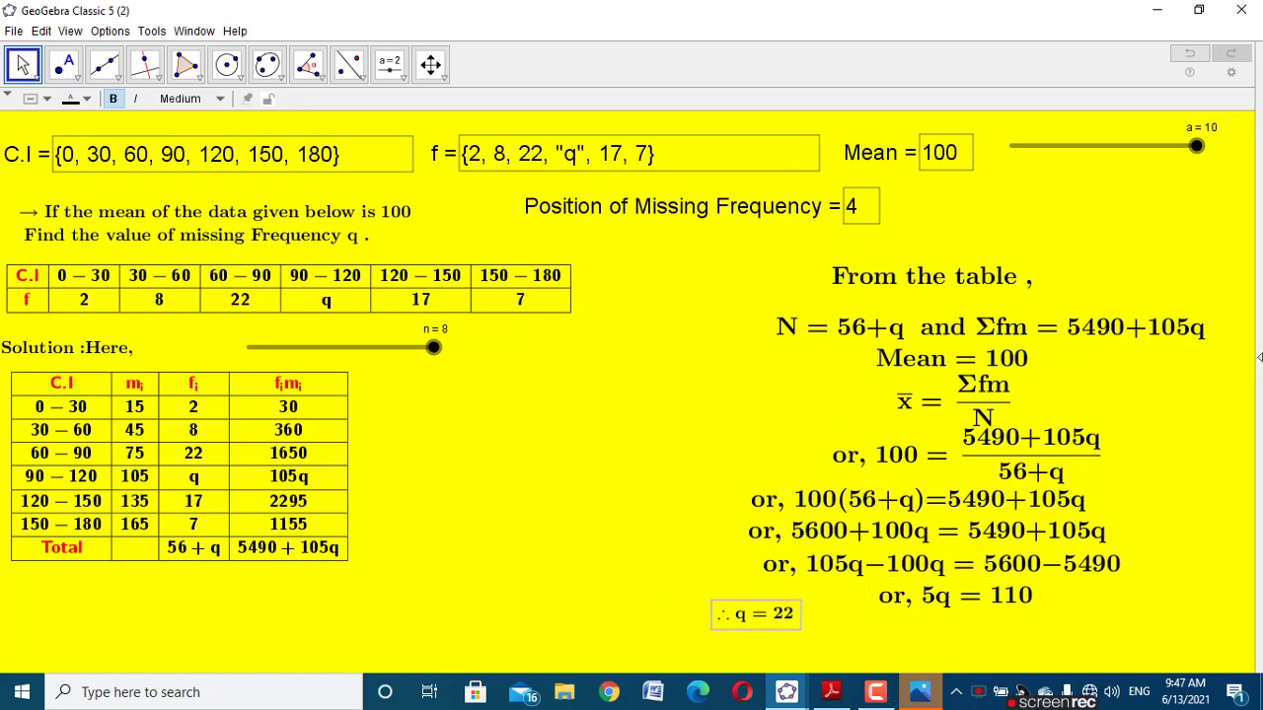
pyautogui.click(180, 102)
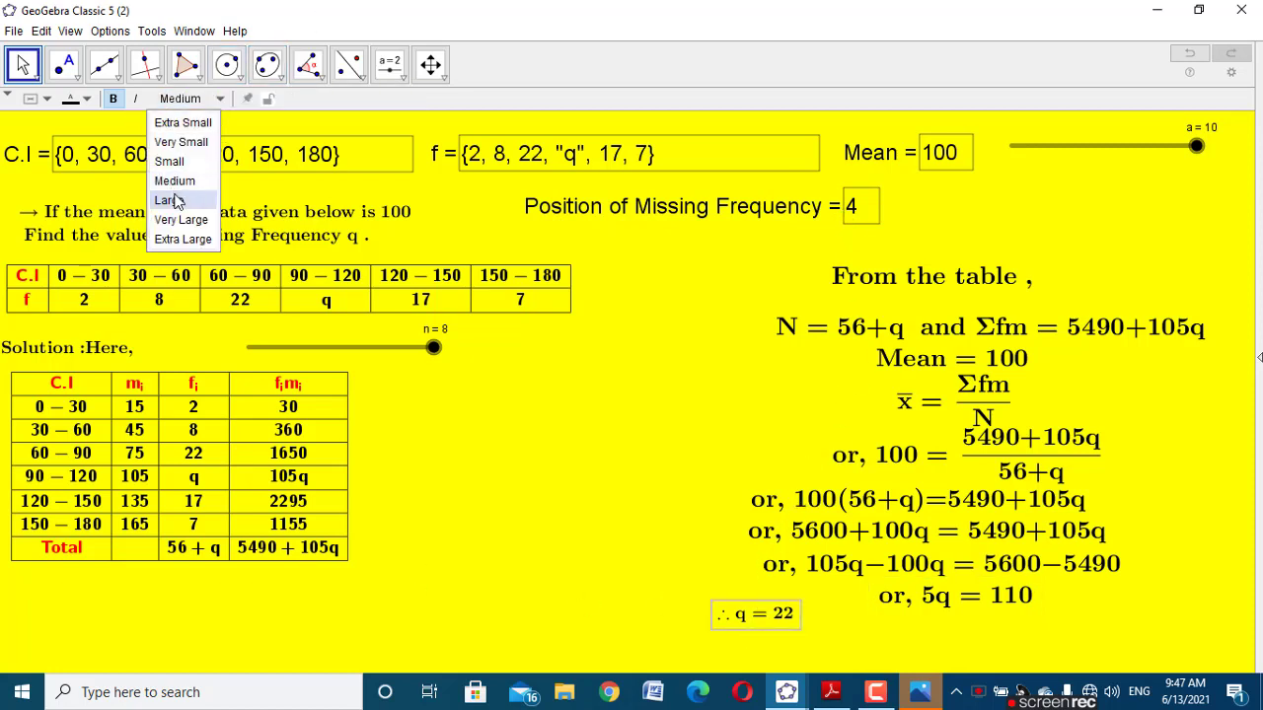
pyautogui.click(178, 197)
pyautogui.moveTo(797, 639); pyautogui.dragTo(979, 651)
pyautogui.moveTo(971, 280); pyautogui.dragTo(1001, 286)
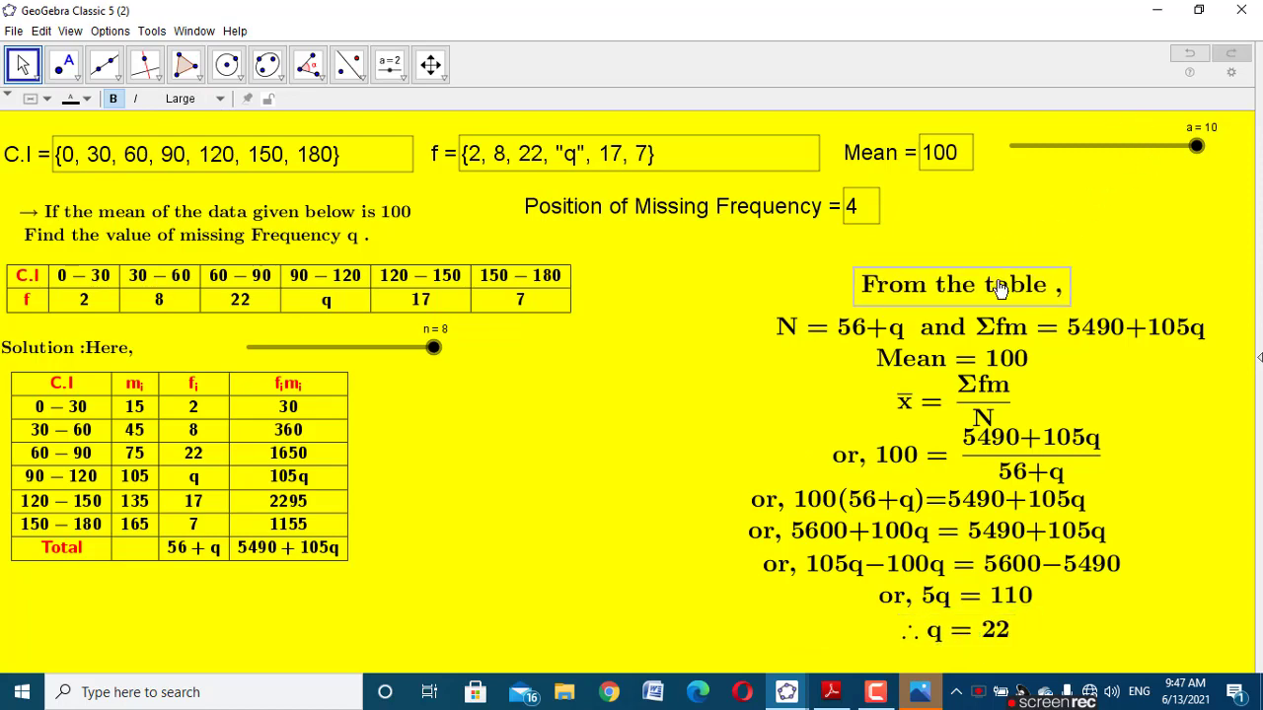
pyautogui.moveTo(1211, 146); pyautogui.dragTo(954, 160)
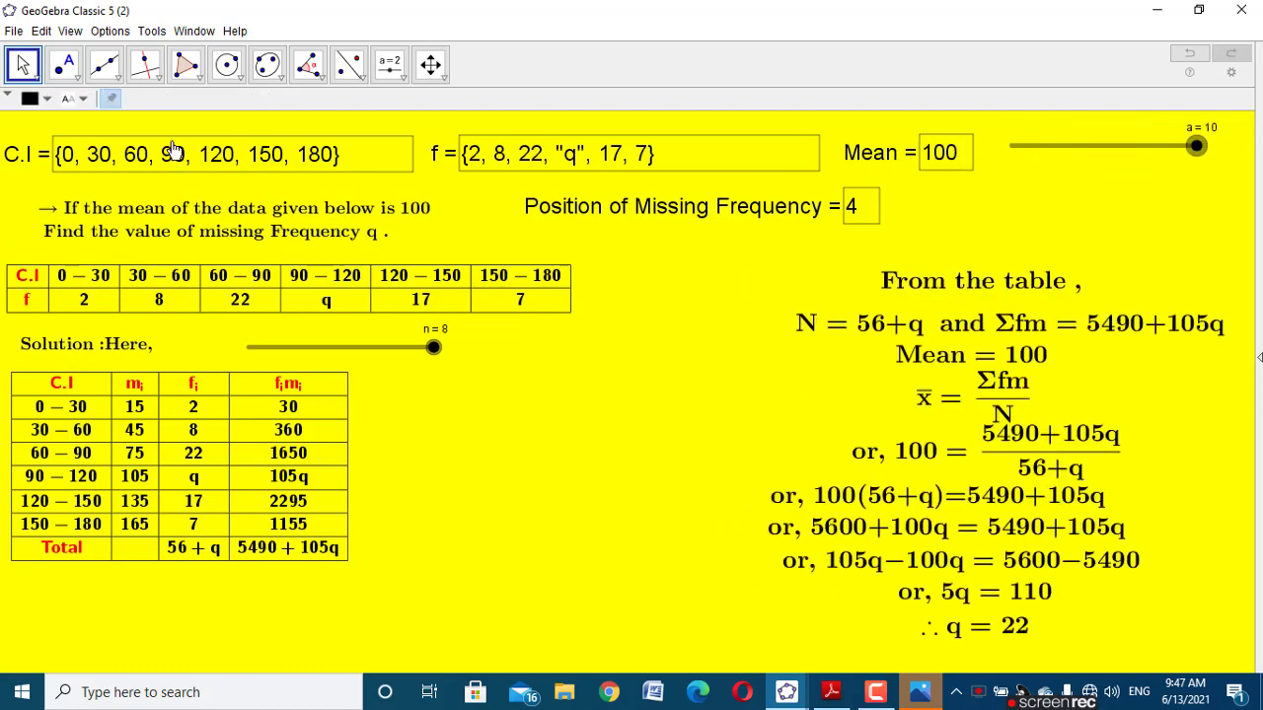
# Step: Add a button without a caption between the table and the solution lines, with the GeoGebra script SetValue(a,a+1), and copy that script
pyautogui.click(390, 64)
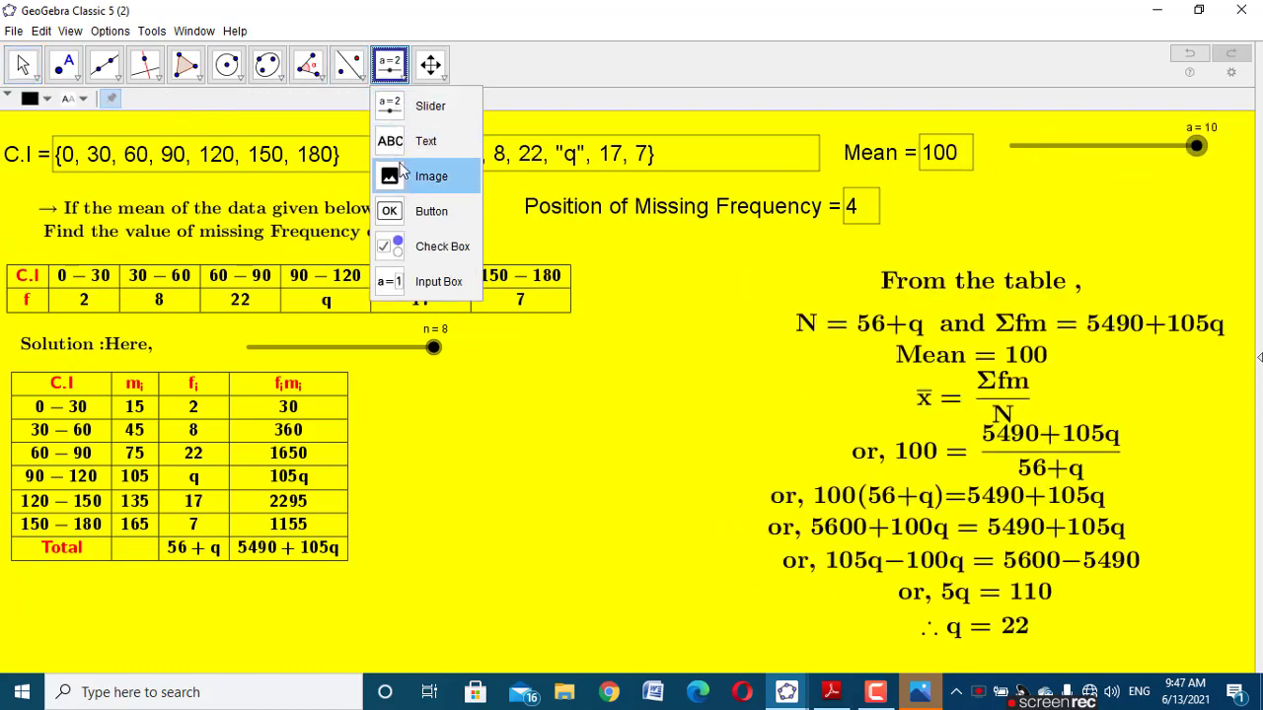
pyautogui.click(426, 211)
pyautogui.click(593, 447)
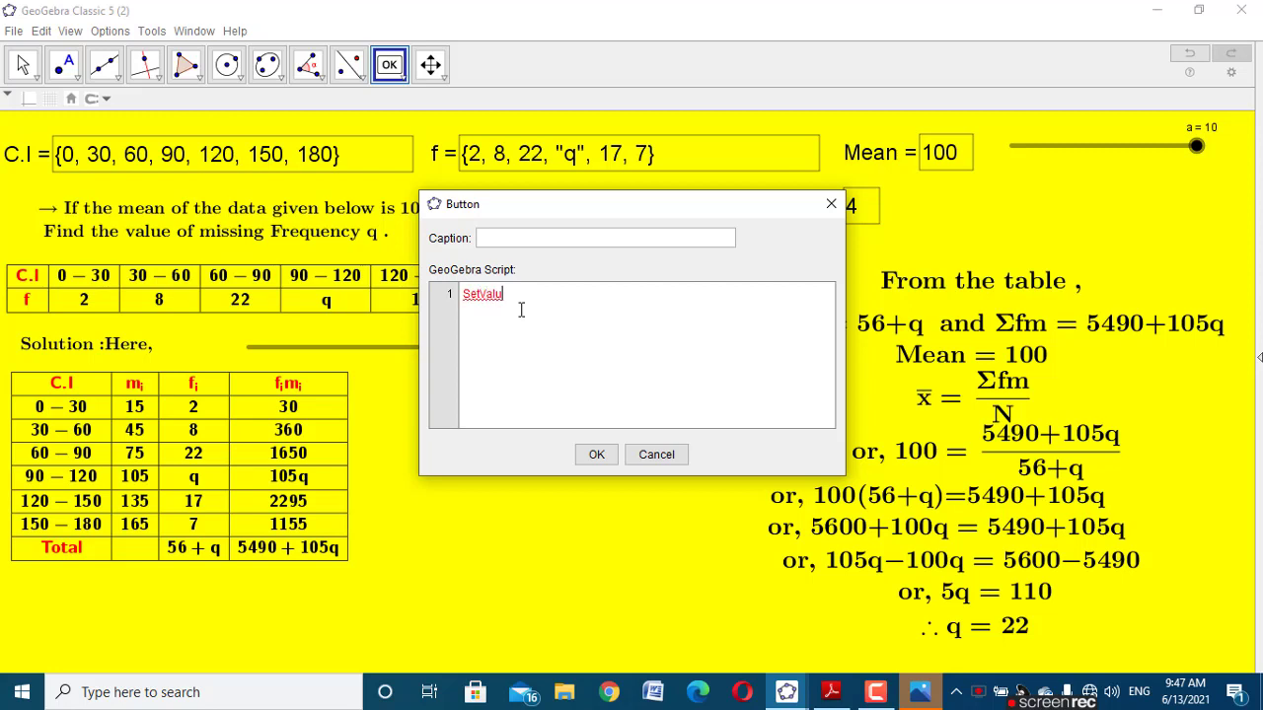
pyautogui.write('(a,a+1')
pyautogui.hotkey('ctrl', 'a')
pyautogui.hotkey('ctrl', 'c')
pyautogui.click(590, 463)
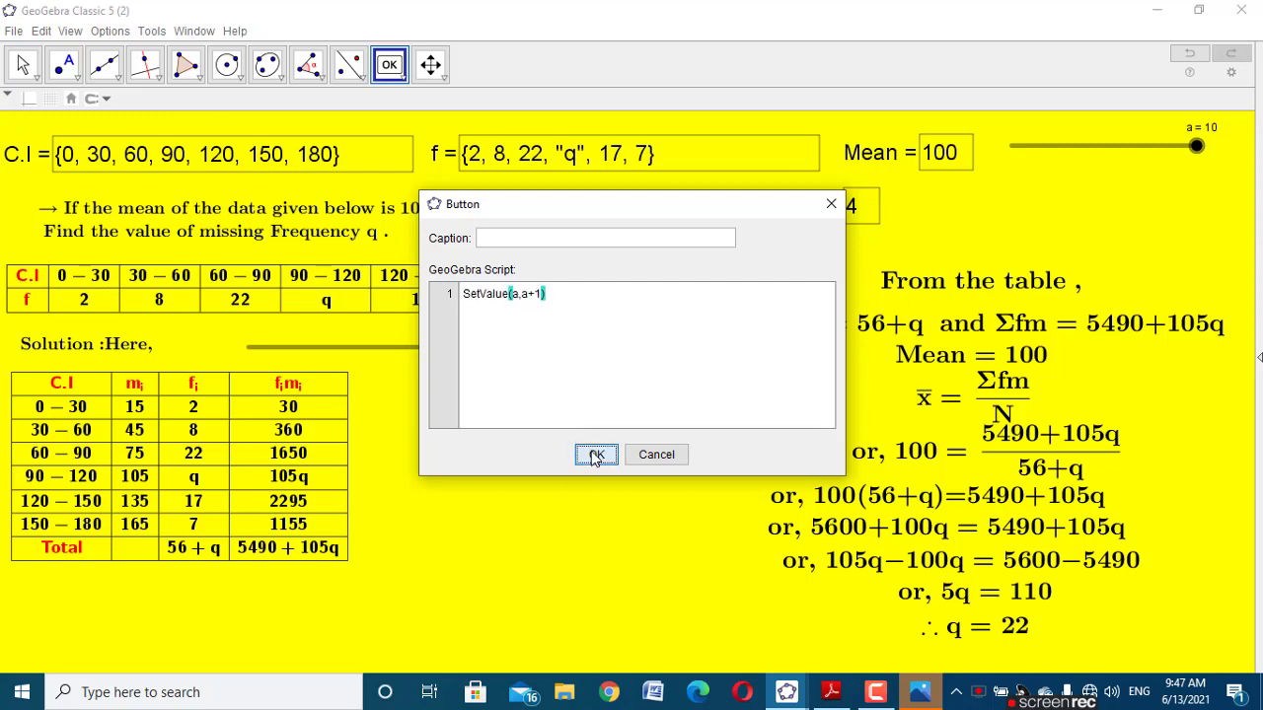
# Step: Add a second button near the first, reusing the copied script changed to SetValue(a,a-1)
pyautogui.click(548, 434)
pyautogui.hotkey('ctrl', 'v')
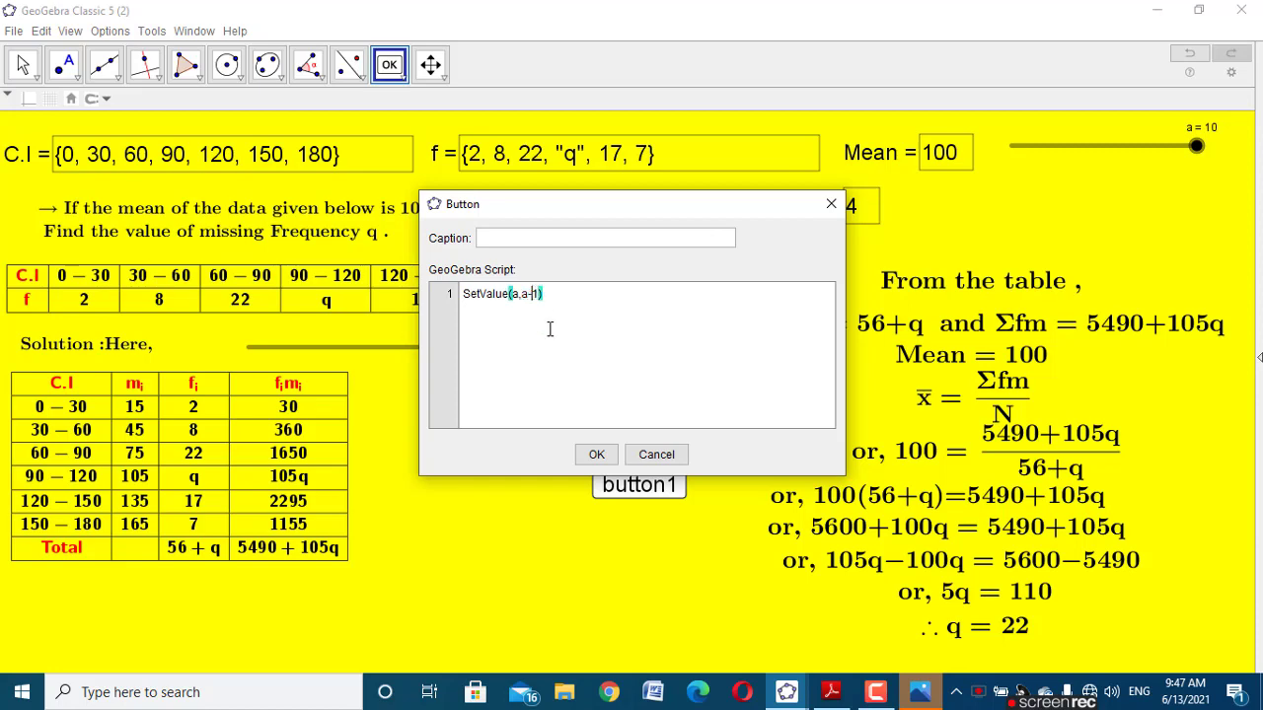
pyautogui.click(596, 454)
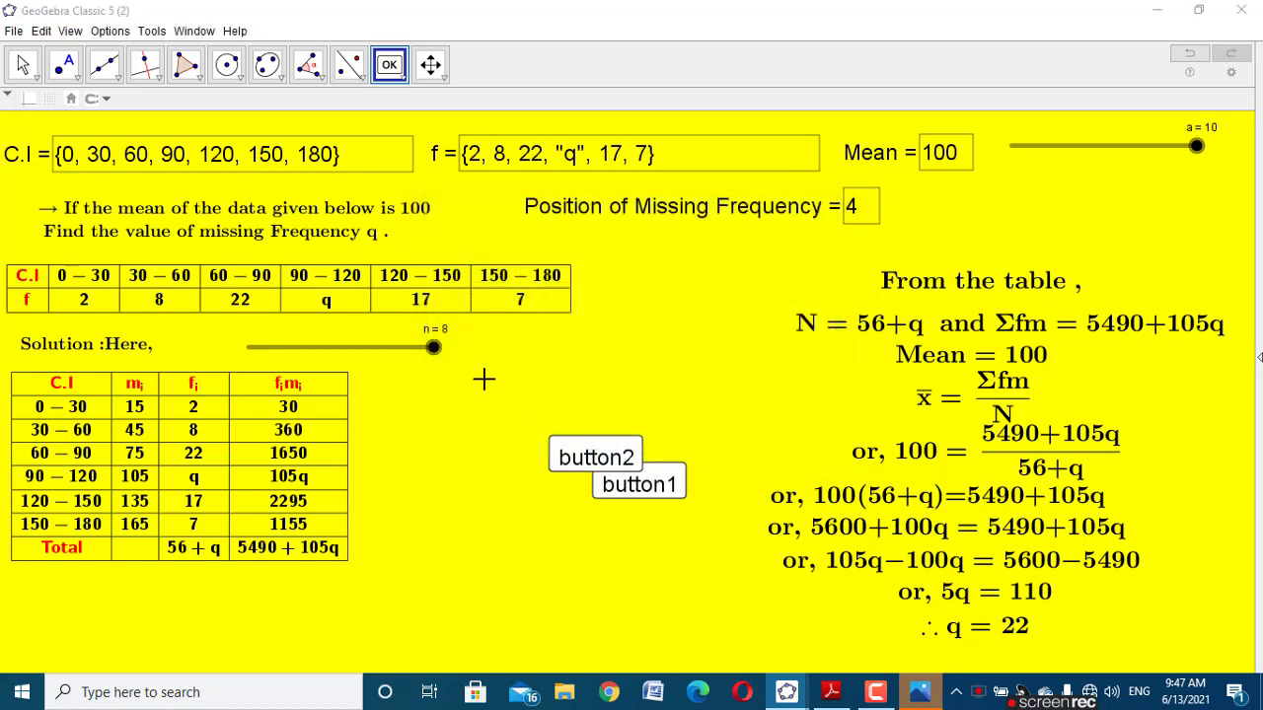
# Step: Add a third button above the other two whose script resets both sliders with a=0 and n=0
pyautogui.click(483, 378)
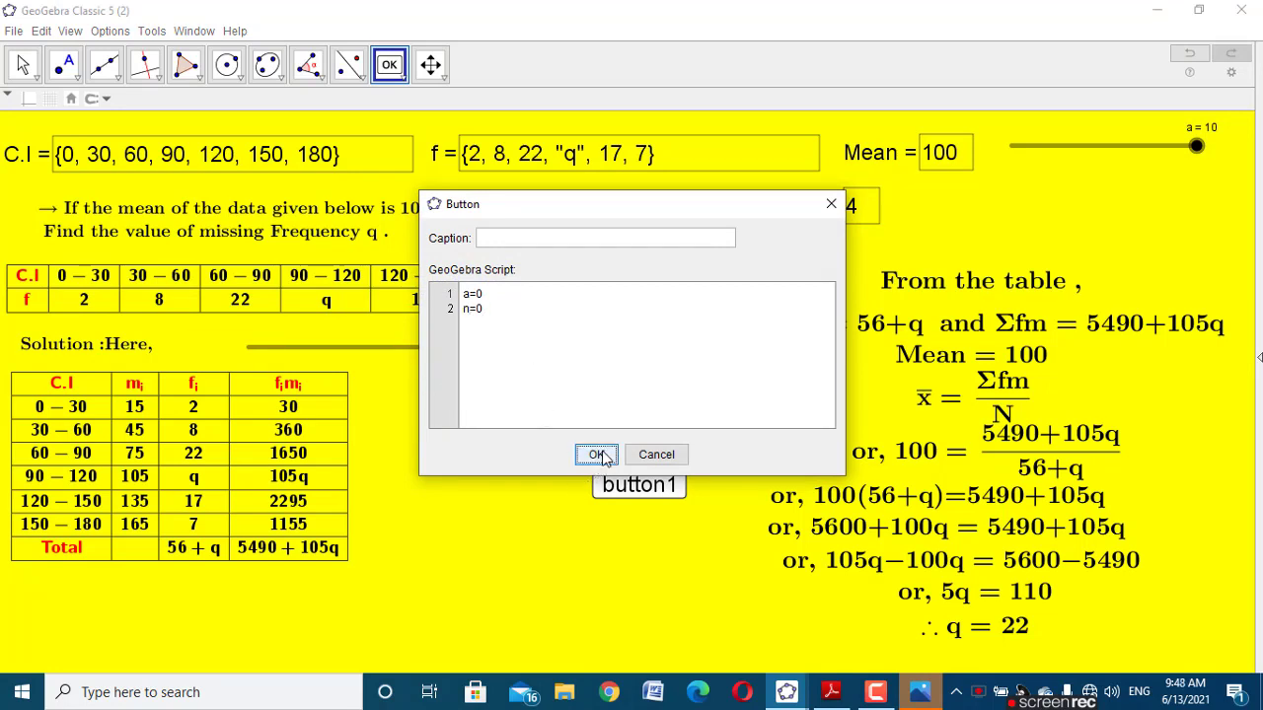
pyautogui.click(596, 455)
pyautogui.click(23, 64)
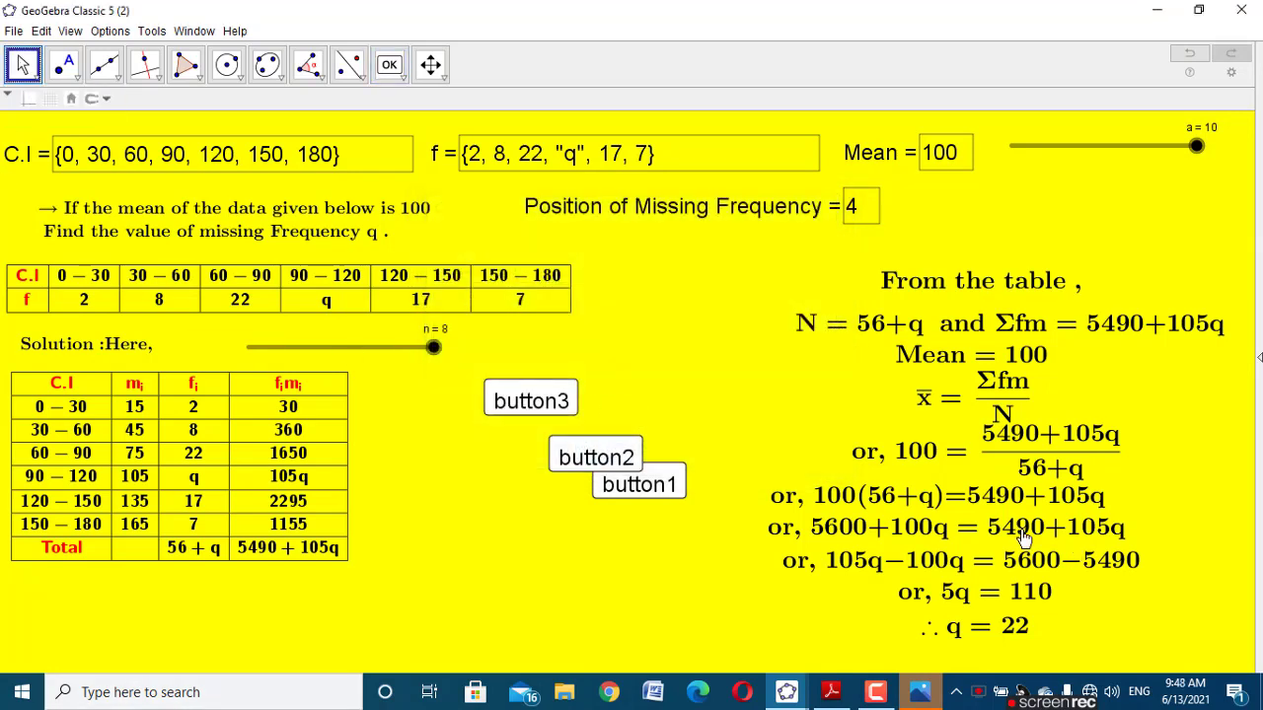
# Step: Give button1 the skip-forward image in its style properties
pyautogui.rightClick(653, 498)
pyautogui.click(691, 671)
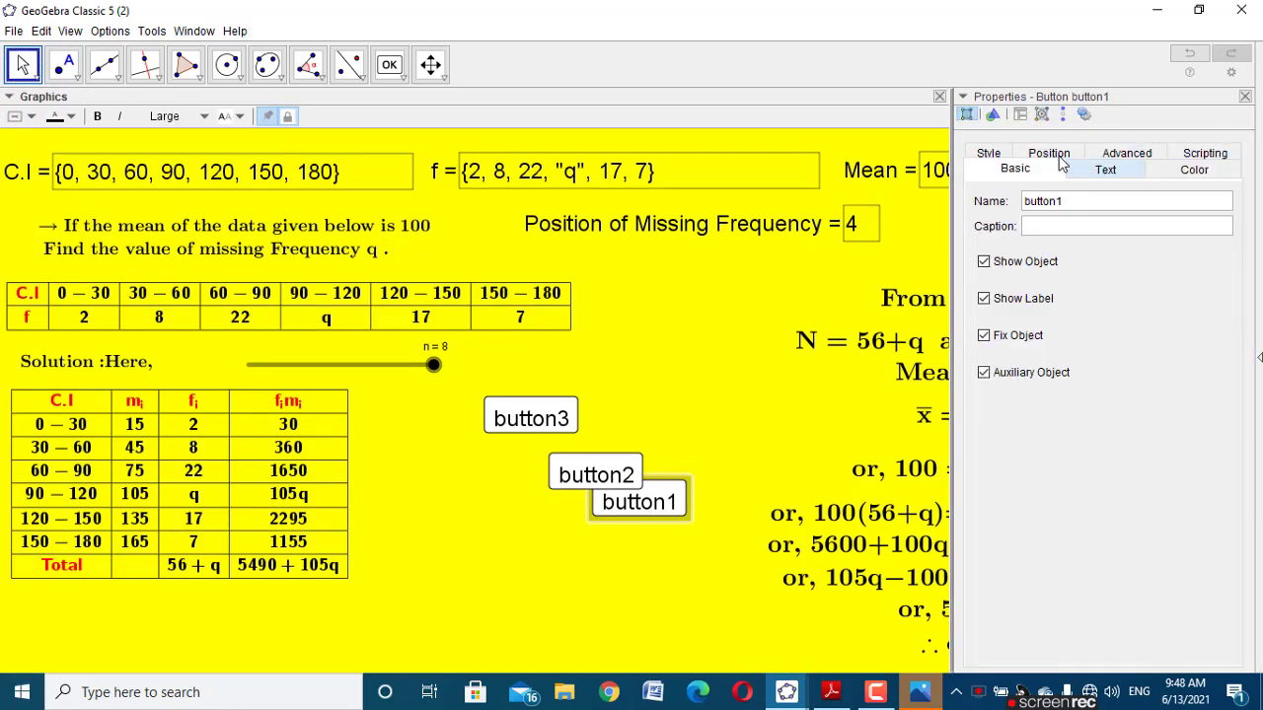
pyautogui.click(989, 153)
pyautogui.click(1030, 308)
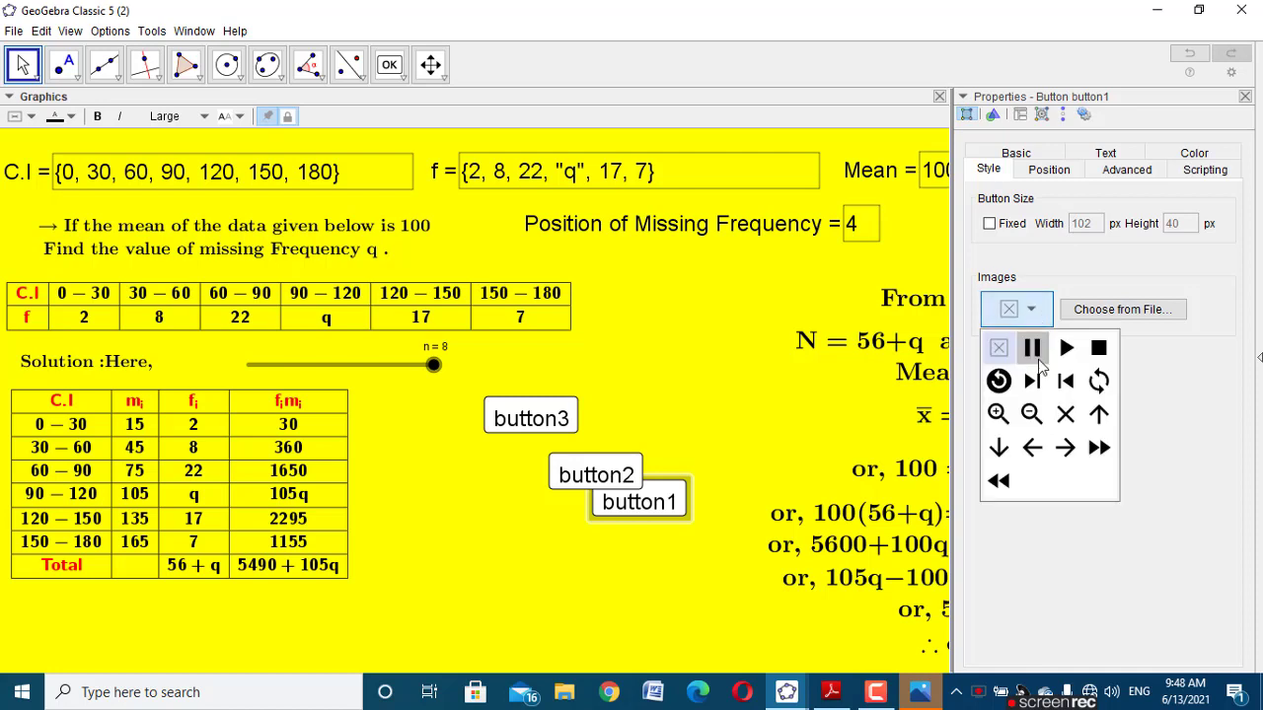
pyautogui.click(1032, 380)
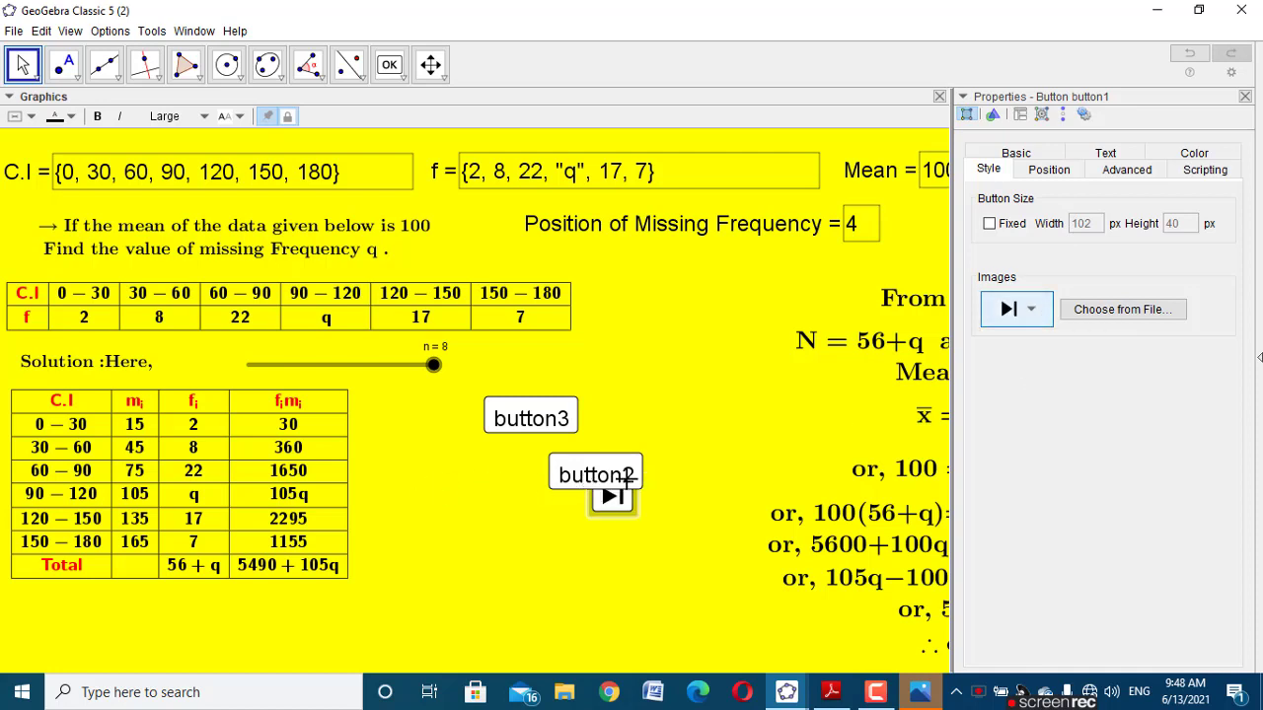
# Step: Give button2 the skip-back image
pyautogui.click(589, 480)
pyautogui.click(1030, 309)
pyautogui.click(1063, 380)
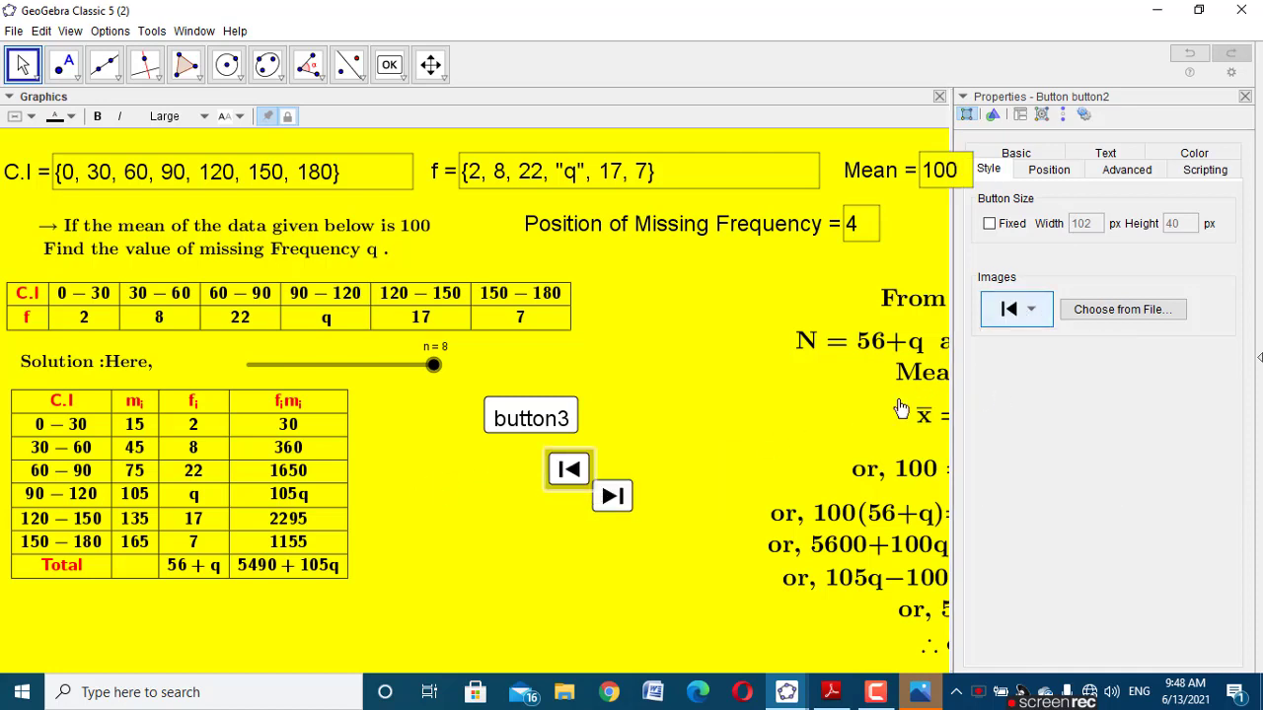
# Step: Assign the X image to button3 and close the properties
pyautogui.click(548, 418)
pyautogui.click(1031, 309)
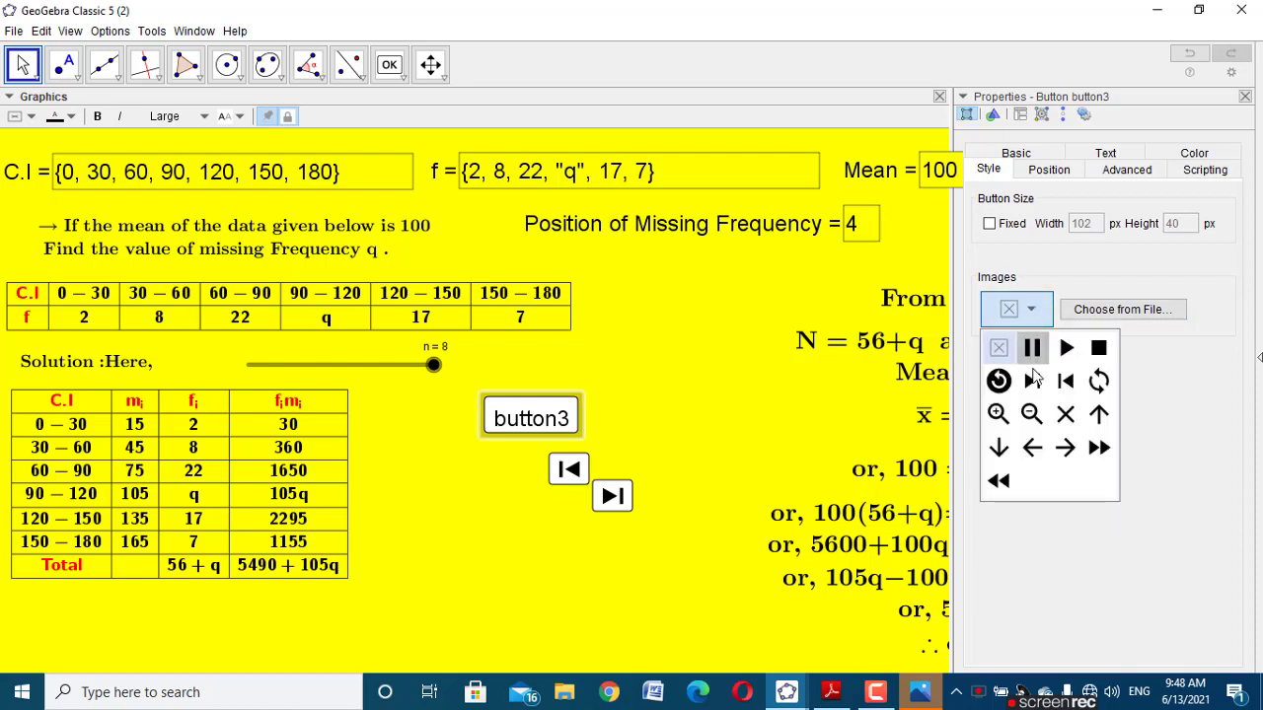
pyautogui.click(1066, 416)
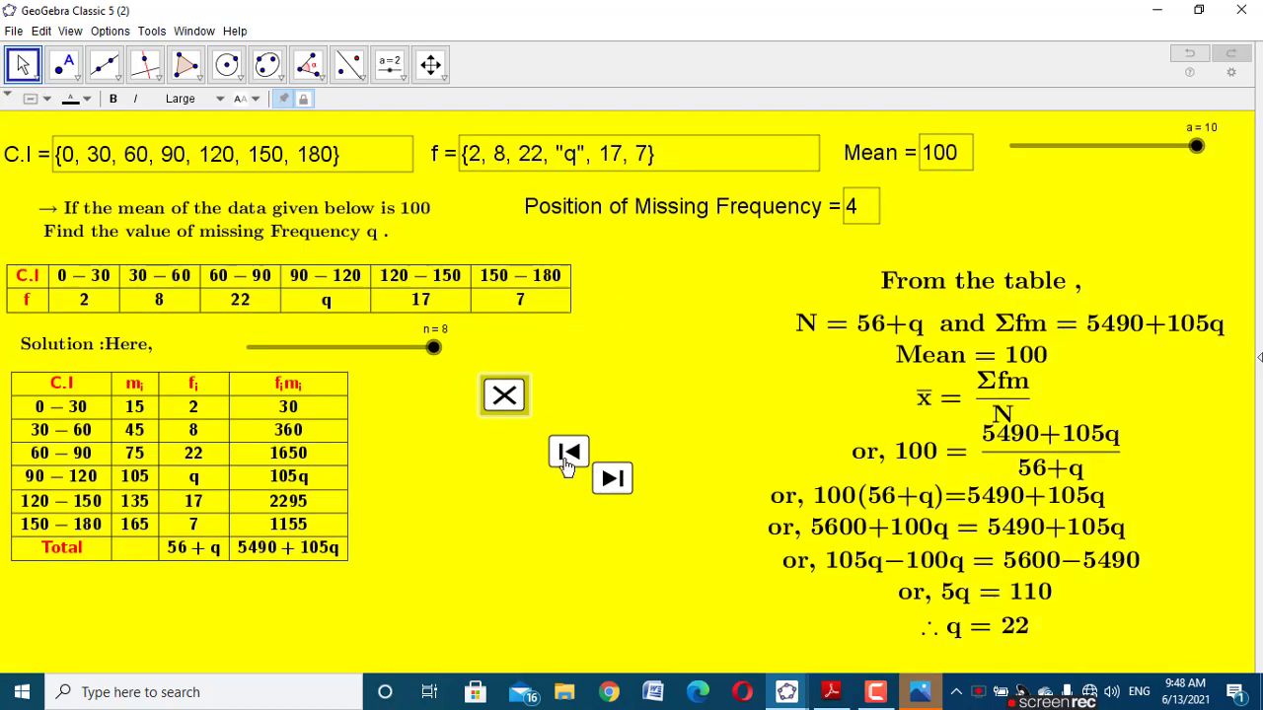
# Step: Turn off Fix Object for the skip-forward, skip-back and X buttons
pyautogui.rightClick(610, 481)
pyautogui.click(651, 564)
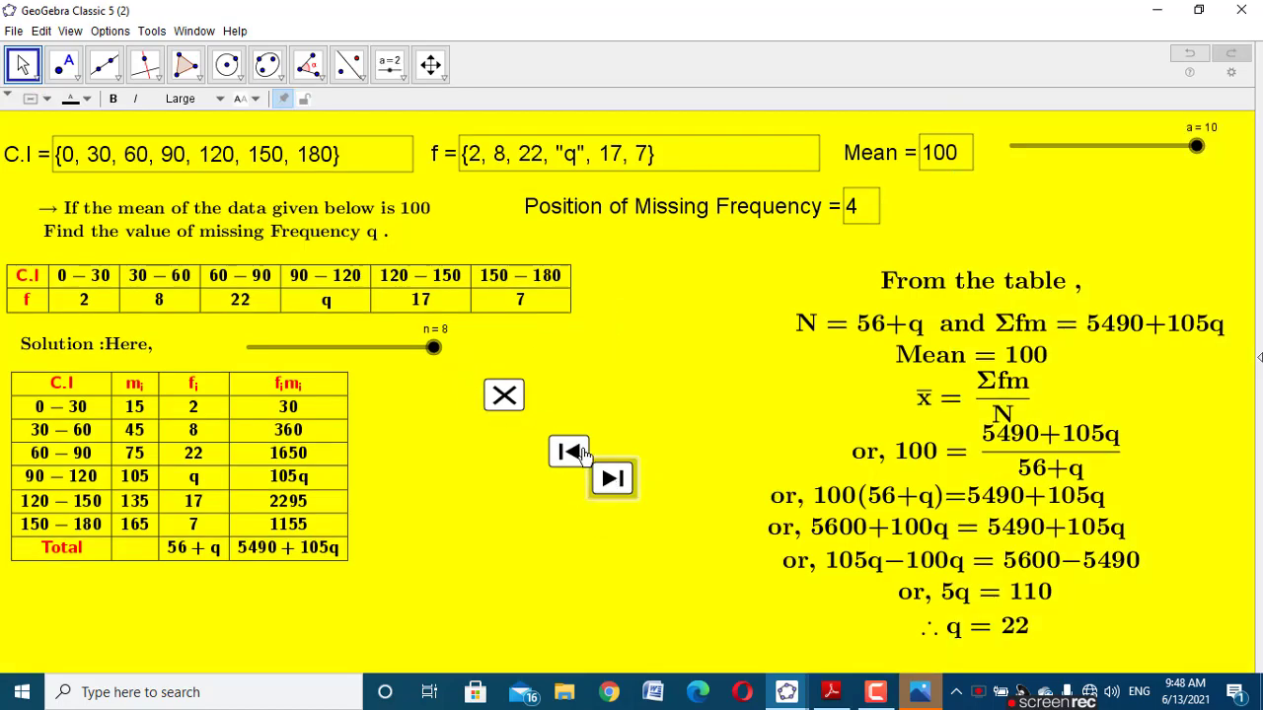
pyautogui.rightClick(582, 452)
pyautogui.click(636, 530)
pyautogui.rightClick(490, 379)
pyautogui.click(519, 456)
pyautogui.rightClick(502, 395)
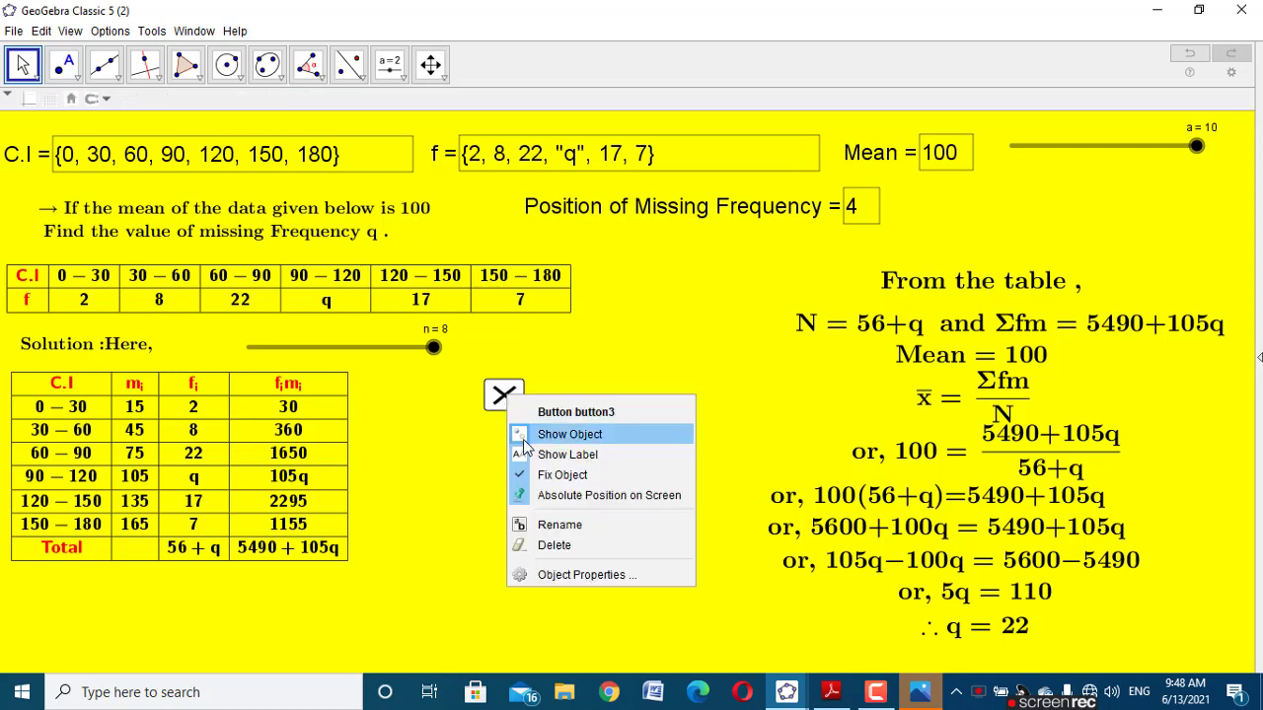